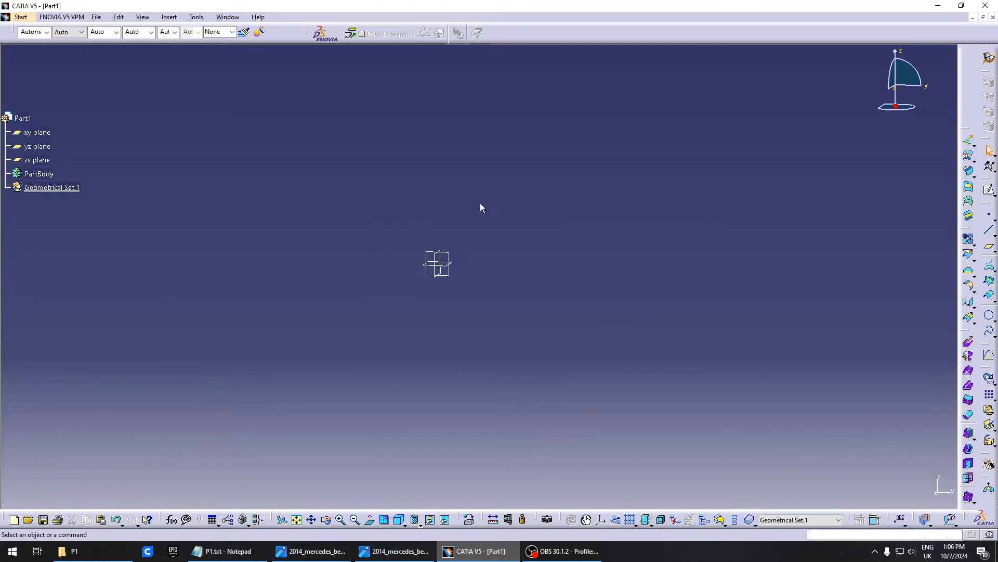
# Examine the rear-view and side-view reference photos of the 2014 Mercedes-Benz C-Class, and return to CATIA
pyautogui.click(312, 551)
pyautogui.click(395, 550)
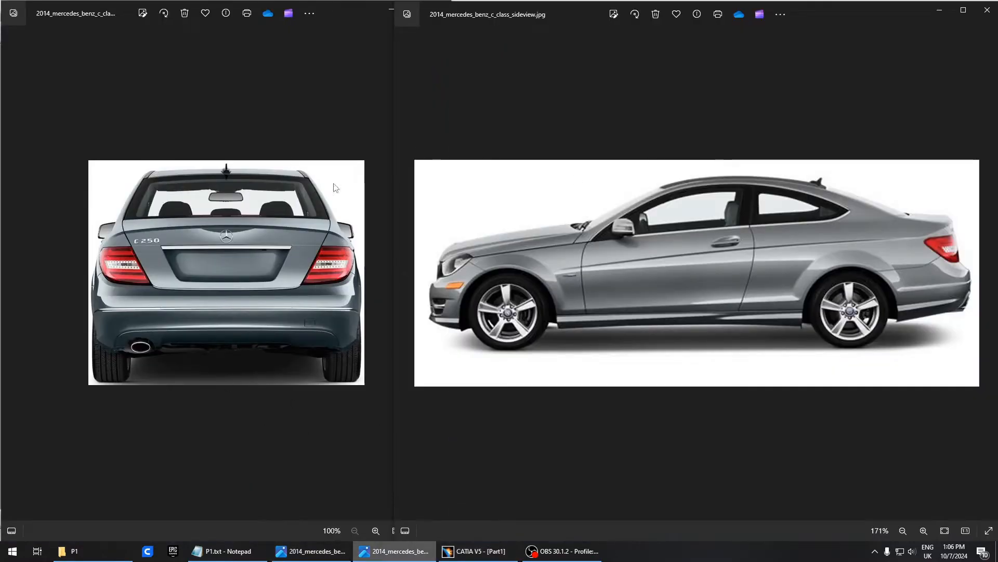
pyautogui.click(476, 551)
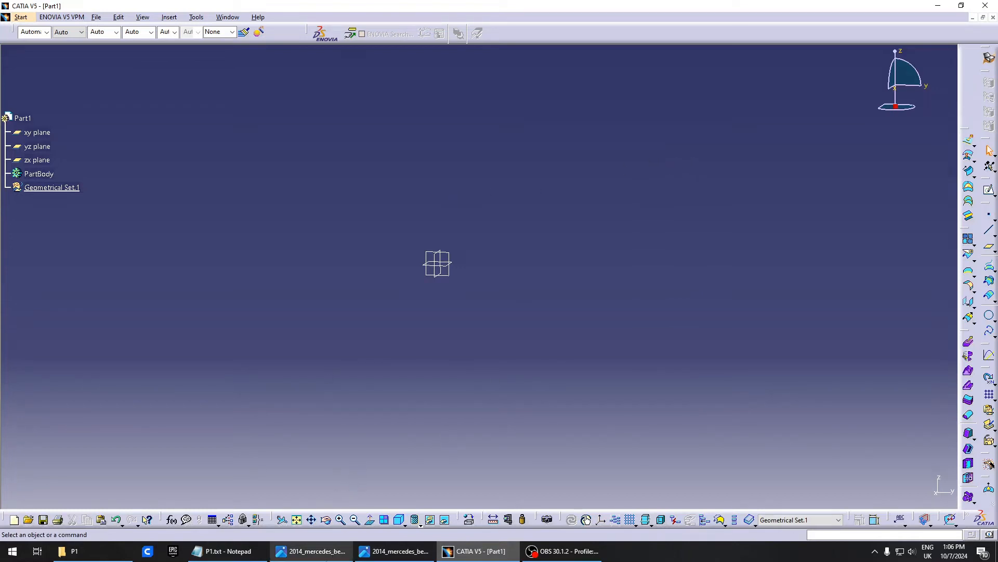
pyautogui.click(311, 550)
pyautogui.click(395, 550)
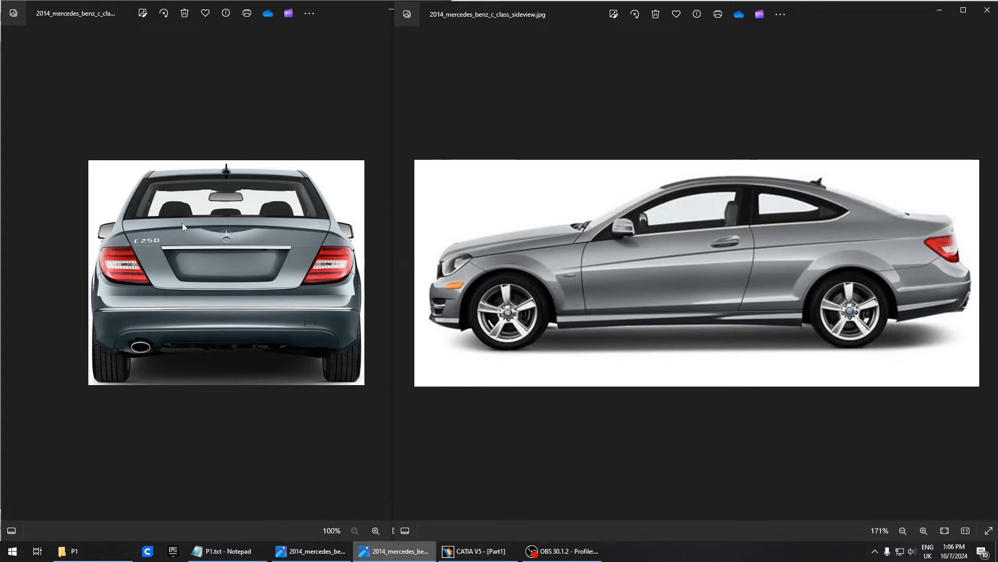
pyautogui.click(493, 555)
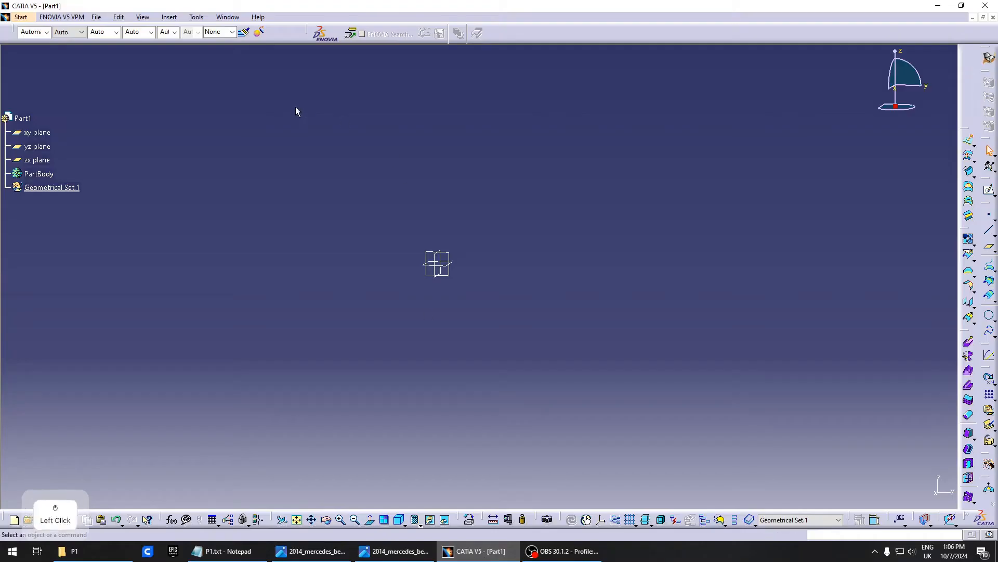
pyautogui.click(449, 253)
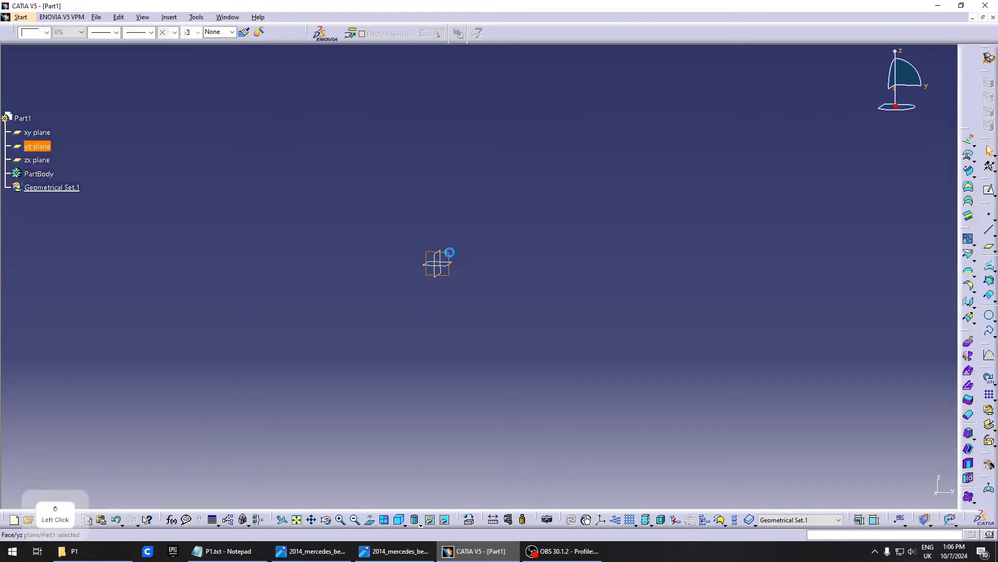
pyautogui.click(570, 235)
pyautogui.moveTo(423, 275); pyautogui.dragTo(461, 254, button='middle')
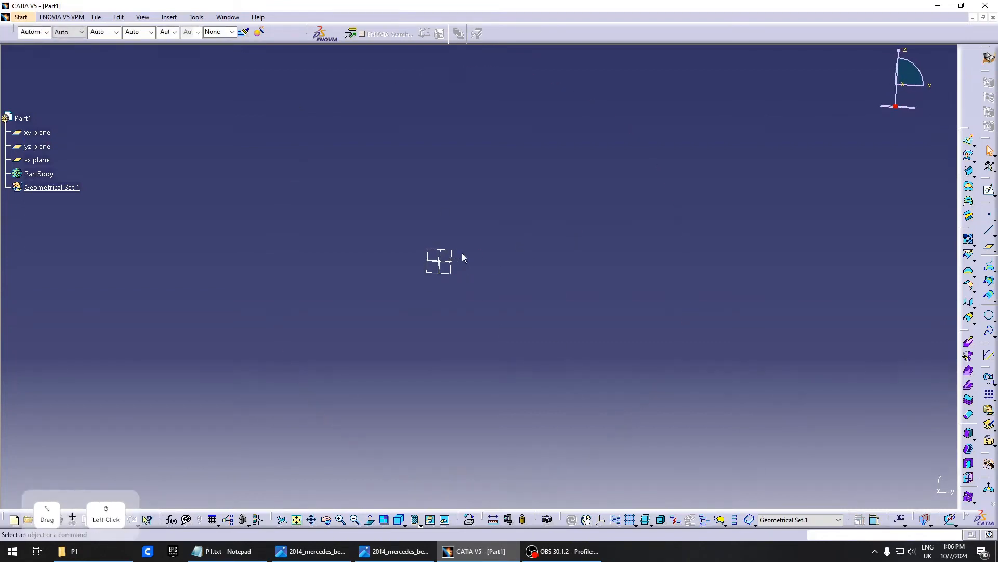
pyautogui.moveTo(761, 334); pyautogui.dragTo(760, 285, button='middle')
pyautogui.moveTo(823, 226); pyautogui.dragTo(816, 251, button='middle')
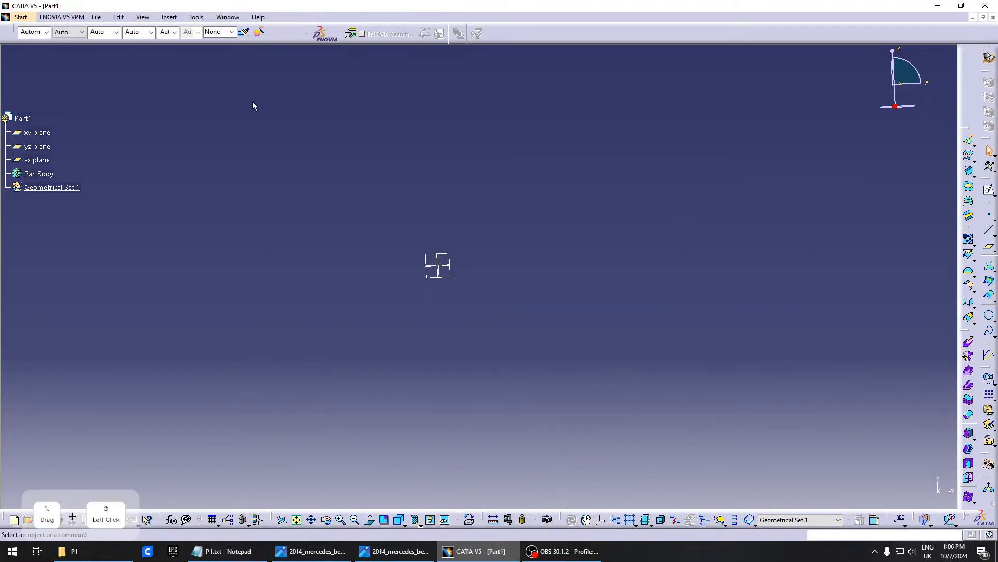
pyautogui.click(21, 17)
pyautogui.click(61, 17)
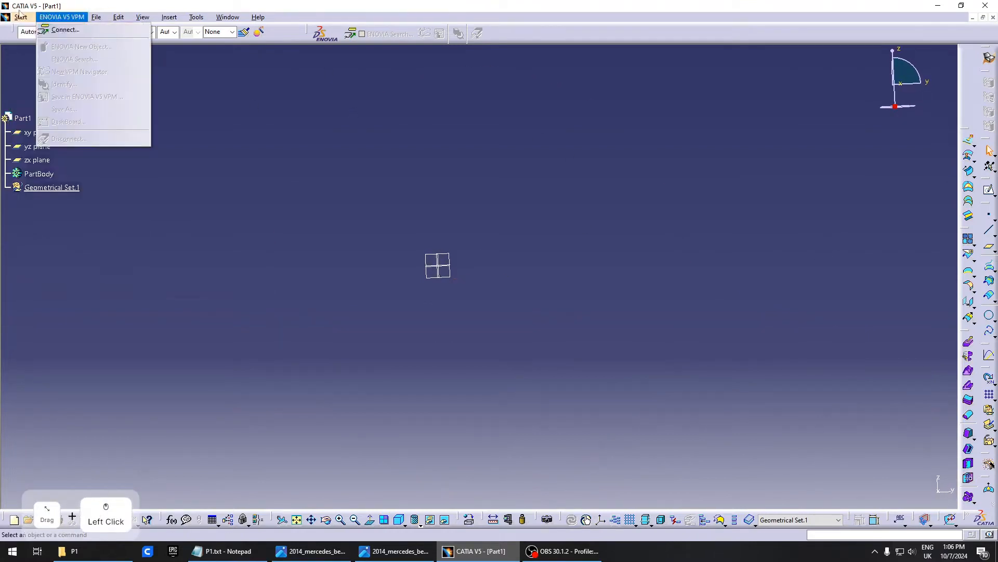
pyautogui.moveTo(21, 17)
pyautogui.click(33, 54)
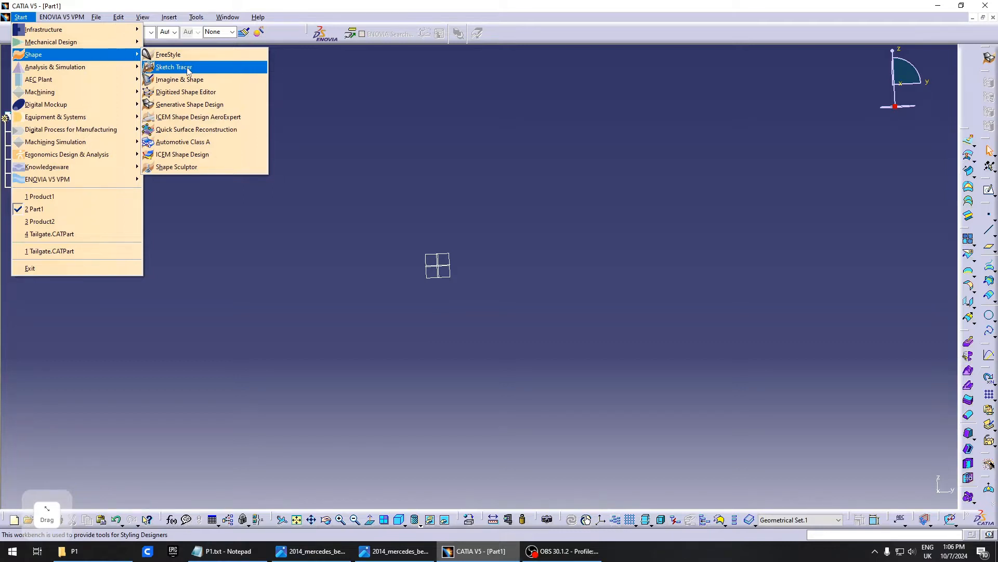
pyautogui.click(454, 127)
pyautogui.click(434, 280)
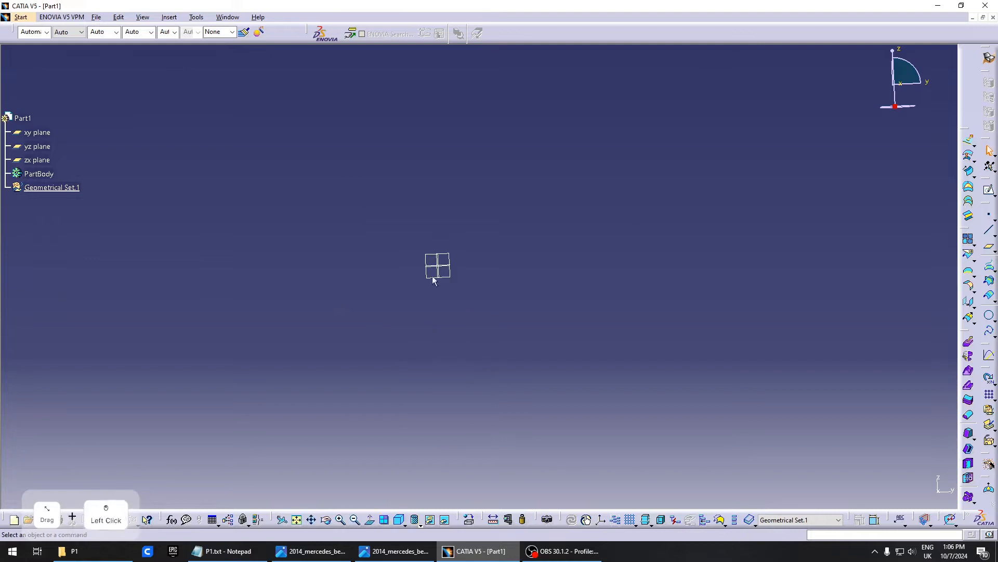
pyautogui.click(42, 190)
pyautogui.click(219, 184)
# Sketch a large rectangle around the origin on the yz plane and exit the sketch
pyautogui.click(987, 193)
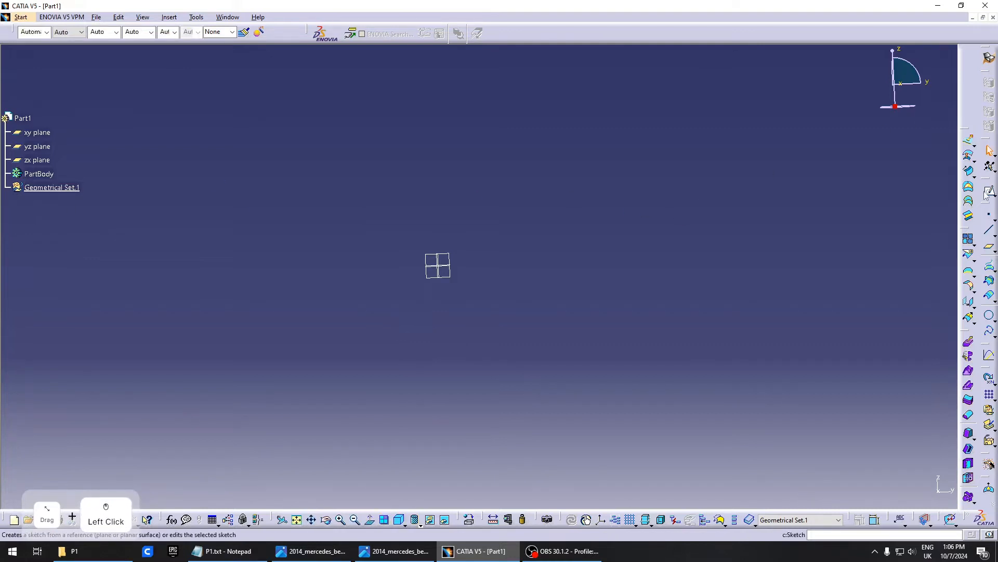
pyautogui.click(446, 256)
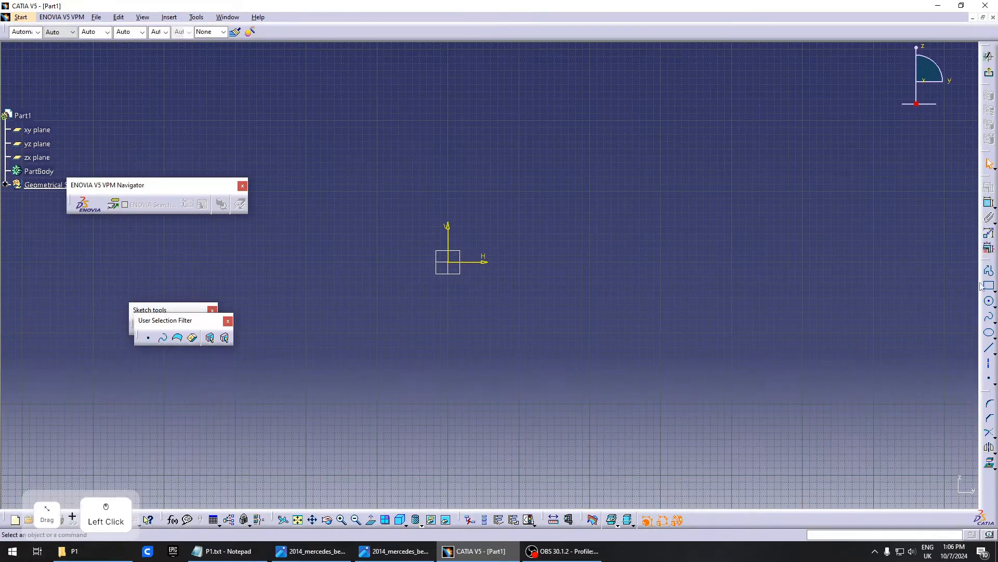
pyautogui.click(989, 285)
pyautogui.click(283, 107)
pyautogui.click(647, 384)
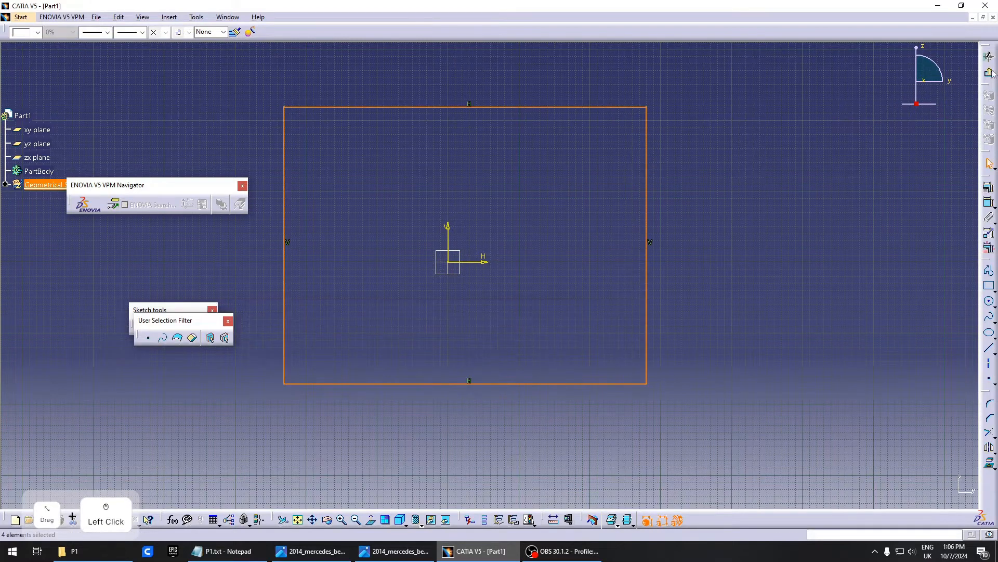
pyautogui.click(989, 72)
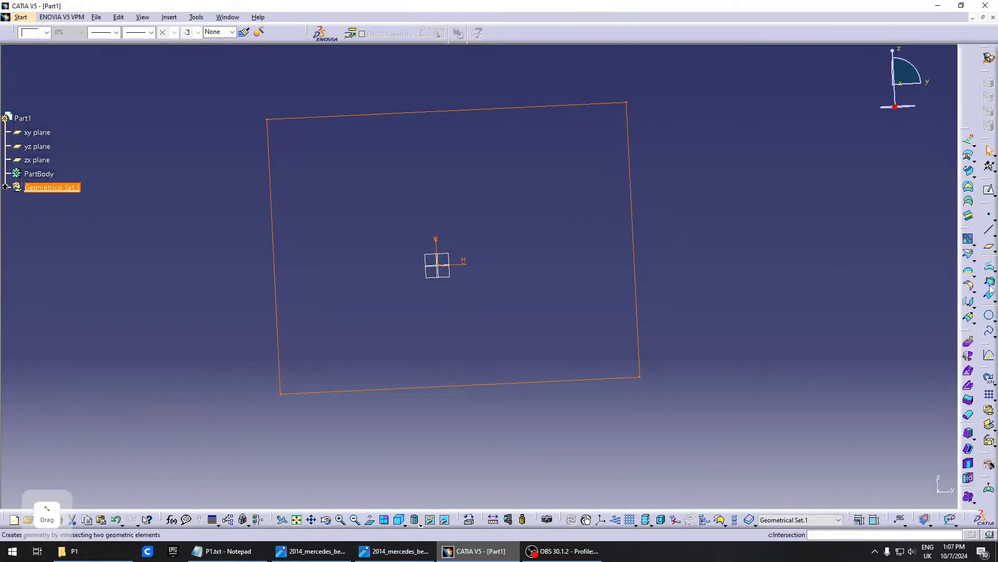
# Fill the rectangle sketch with a surface and apply the Aluminium material to it
pyautogui.click(969, 187)
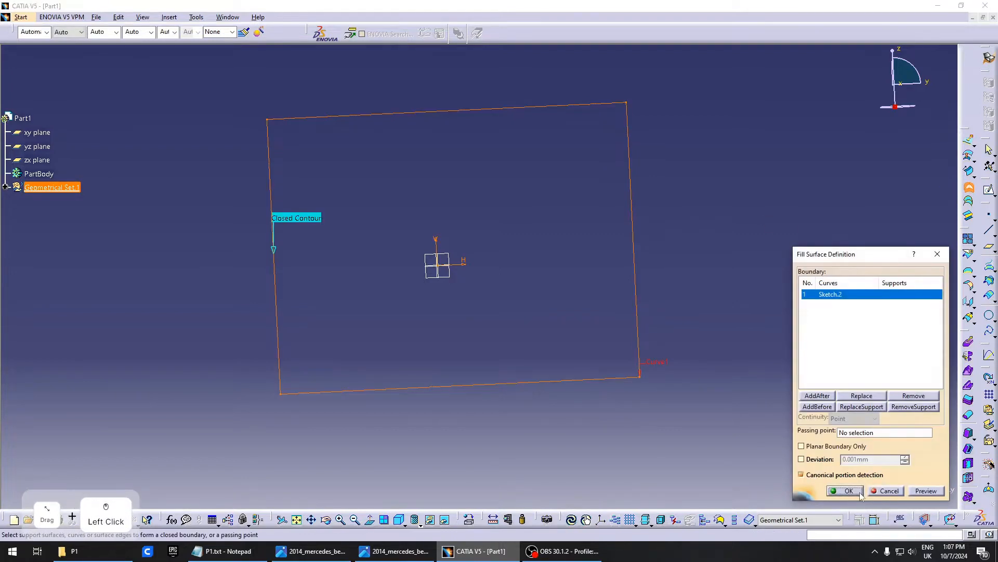
pyautogui.click(857, 491)
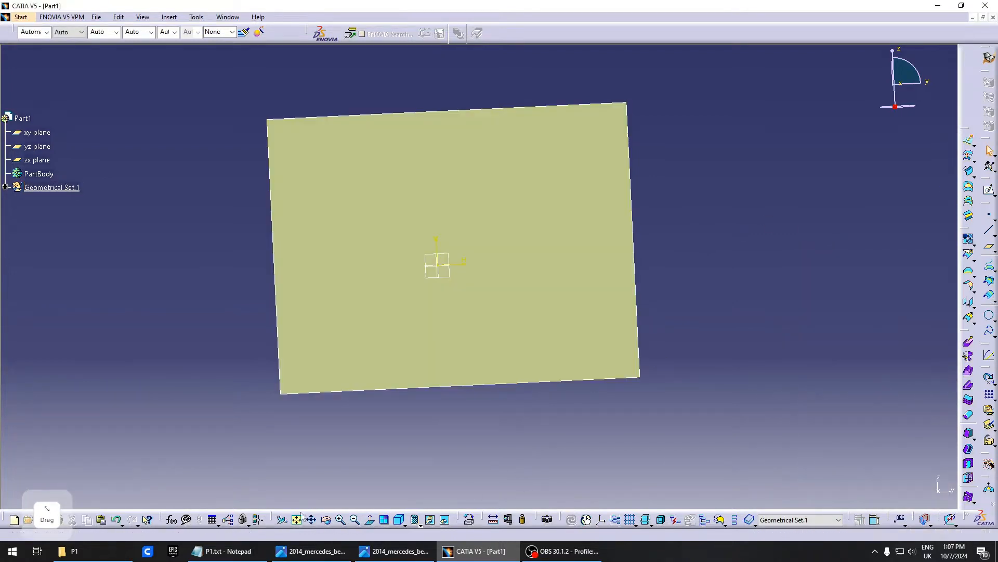
pyautogui.click(469, 520)
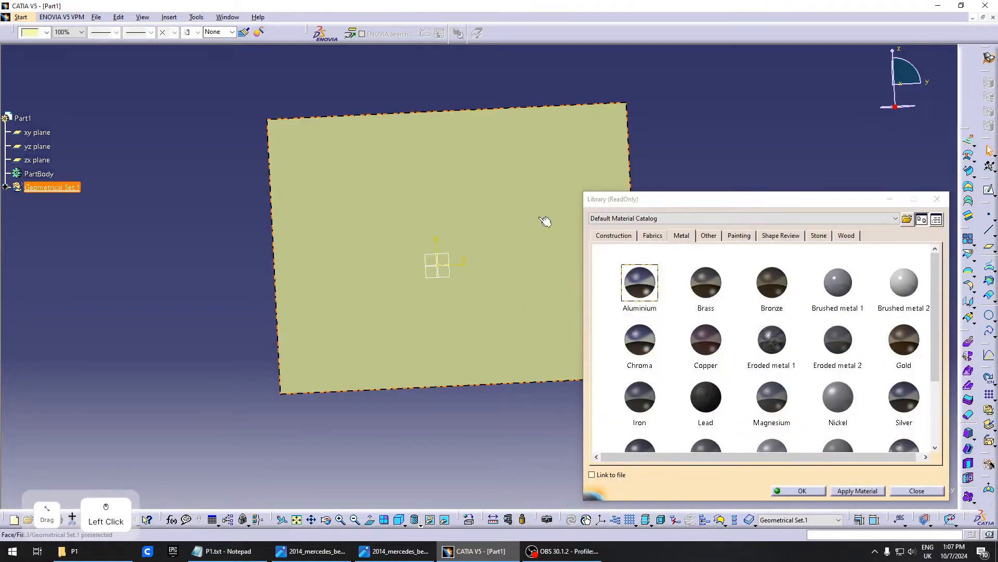
pyautogui.click(801, 491)
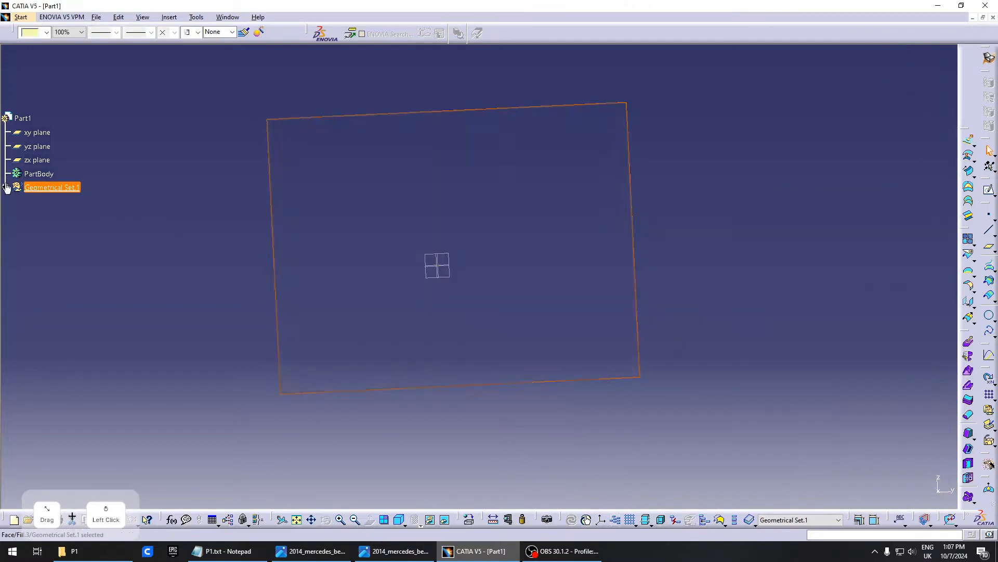
# Try to set the Aluminium material's texture type to Image, and close its properties without applying
pyautogui.click(5, 187)
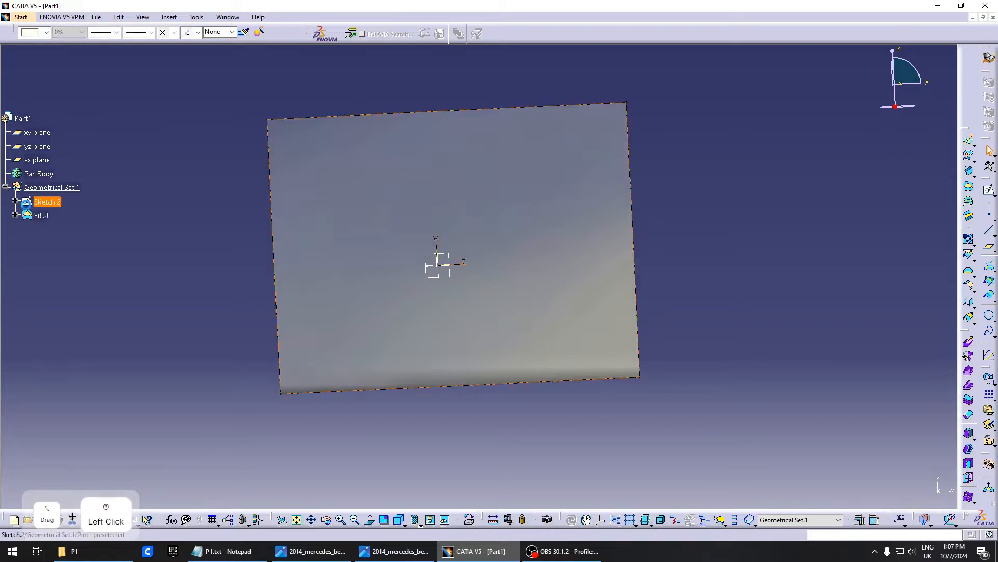
pyautogui.click(17, 215)
pyautogui.doubleClick(60, 228)
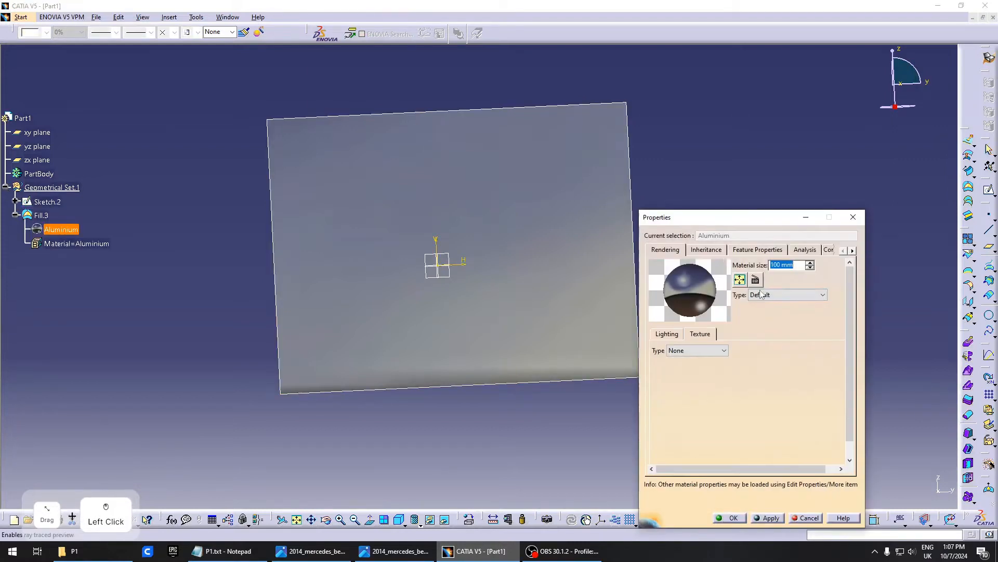
pyautogui.click(723, 350)
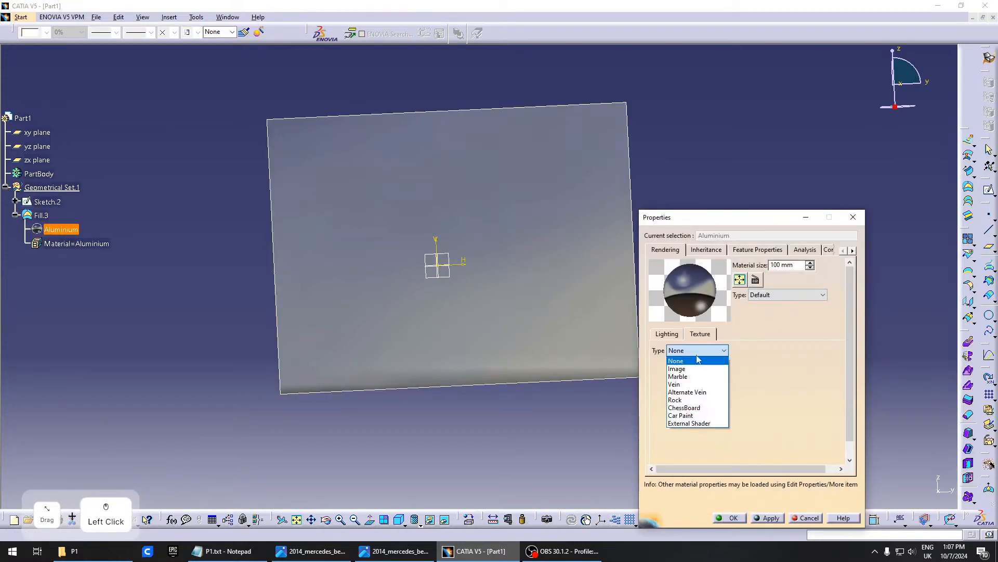
pyautogui.click(690, 368)
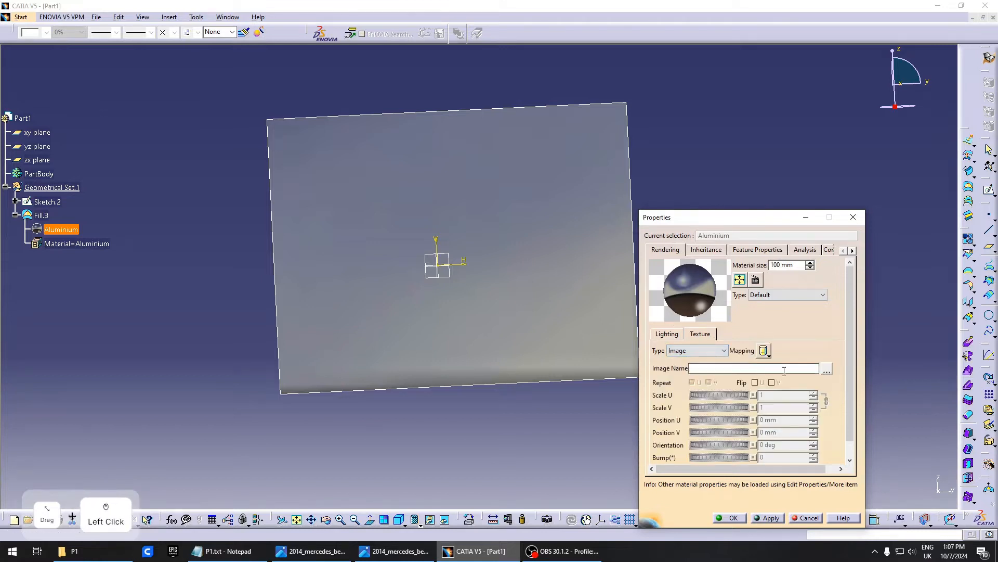
pyautogui.click(710, 368)
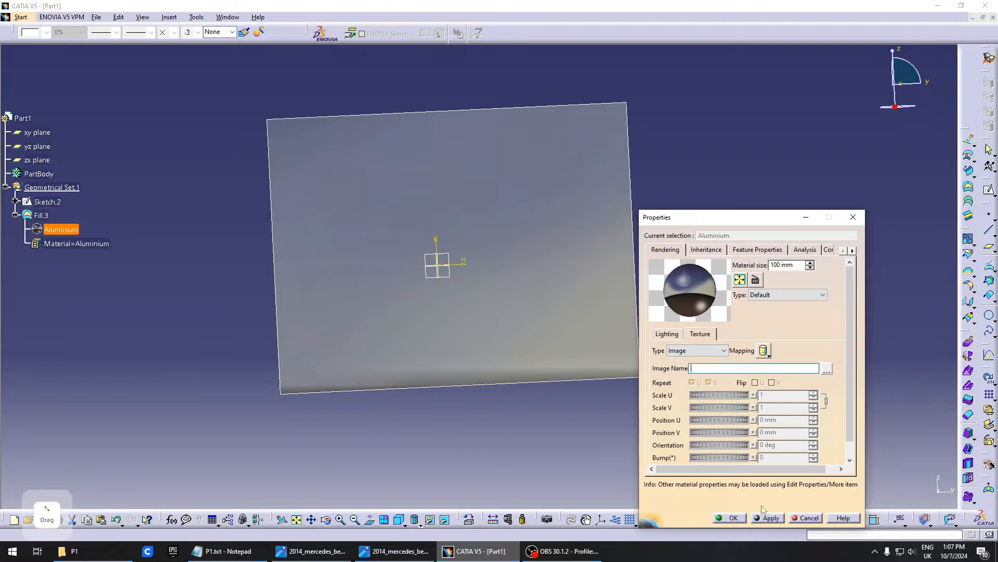
pyautogui.click(854, 219)
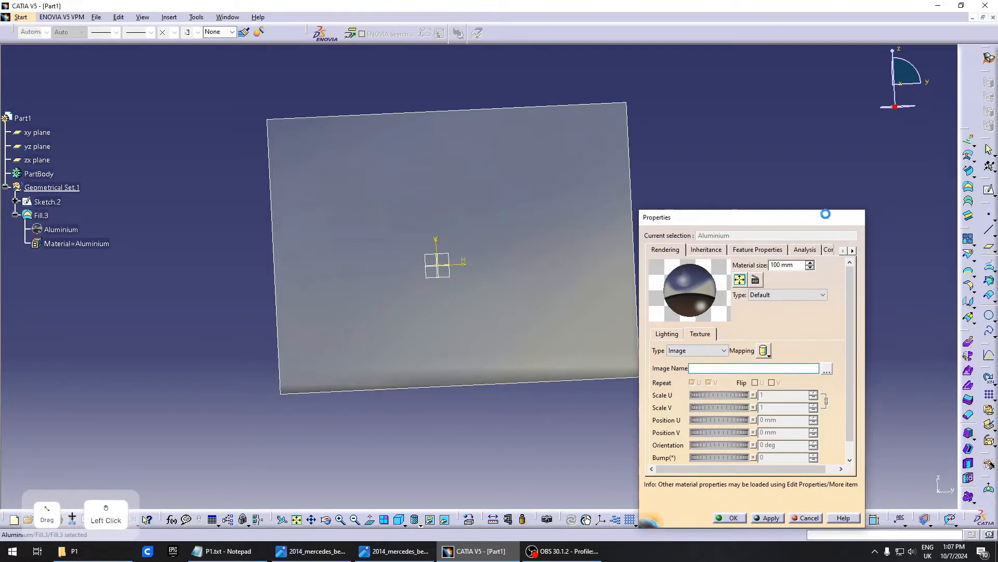
# Delete the fill surface and the rectangle sketch from Geometrical Set.1
pyautogui.click(42, 214)
pyautogui.press('Delete')
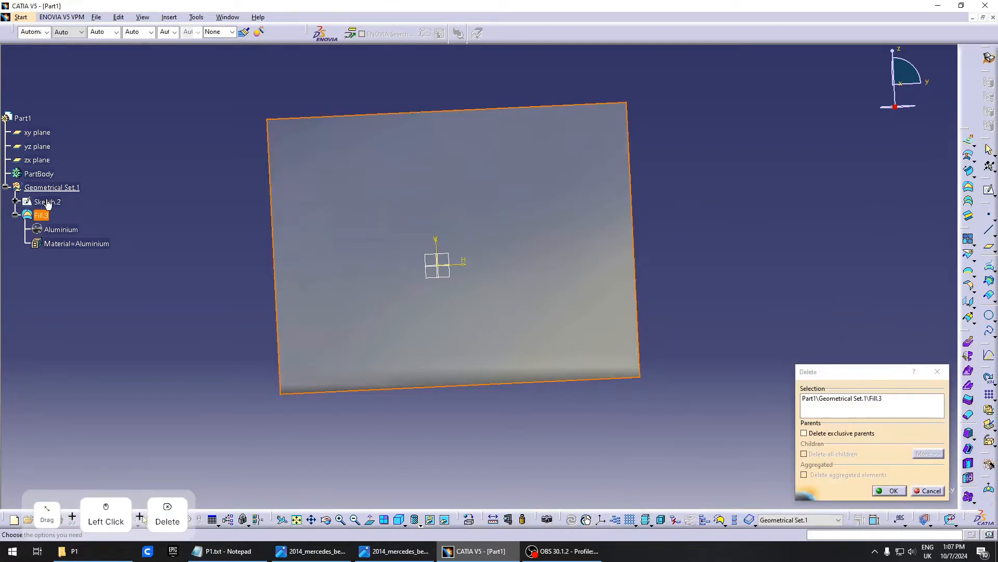
pyautogui.click(890, 490)
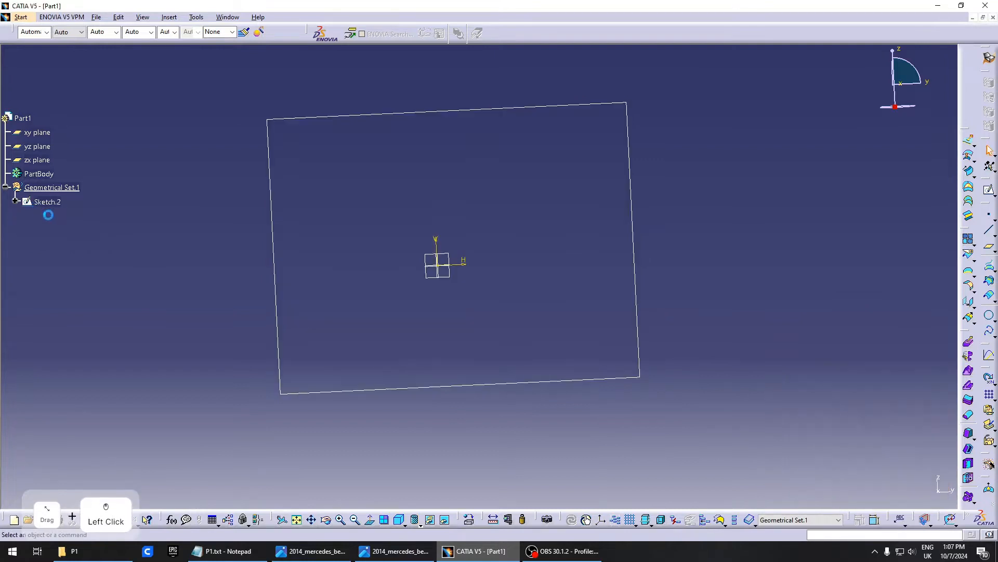
pyautogui.click(47, 202)
pyautogui.press('Delete')
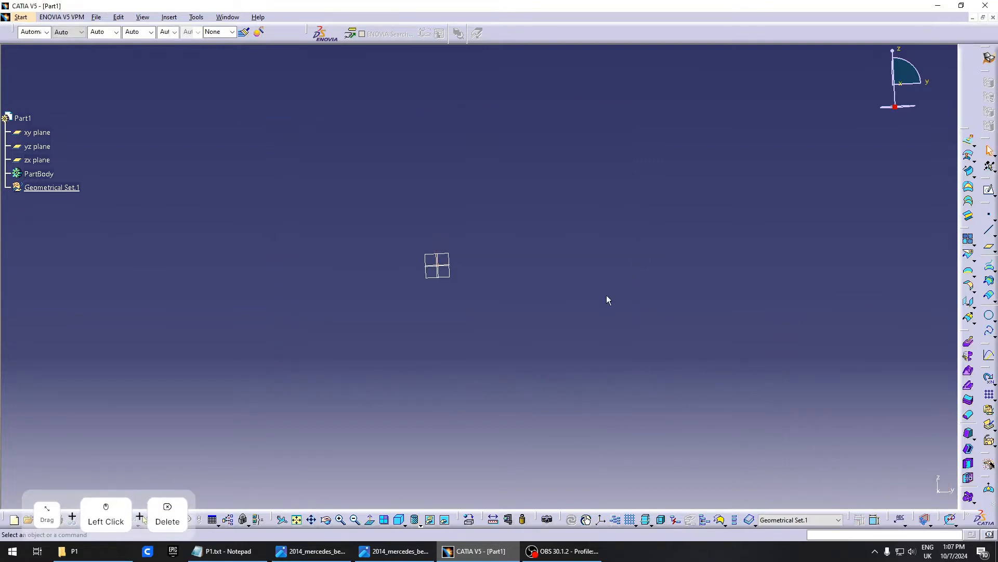
# Open a new sketch on the yz plane
pyautogui.moveTo(607, 295)
pyautogui.mouseDown(button='middle')
pyautogui.moveTo(521, 297)
pyautogui.moveTo(769, 258)
pyautogui.moveTo(629, 255)
pyautogui.mouseUp(button='middle')
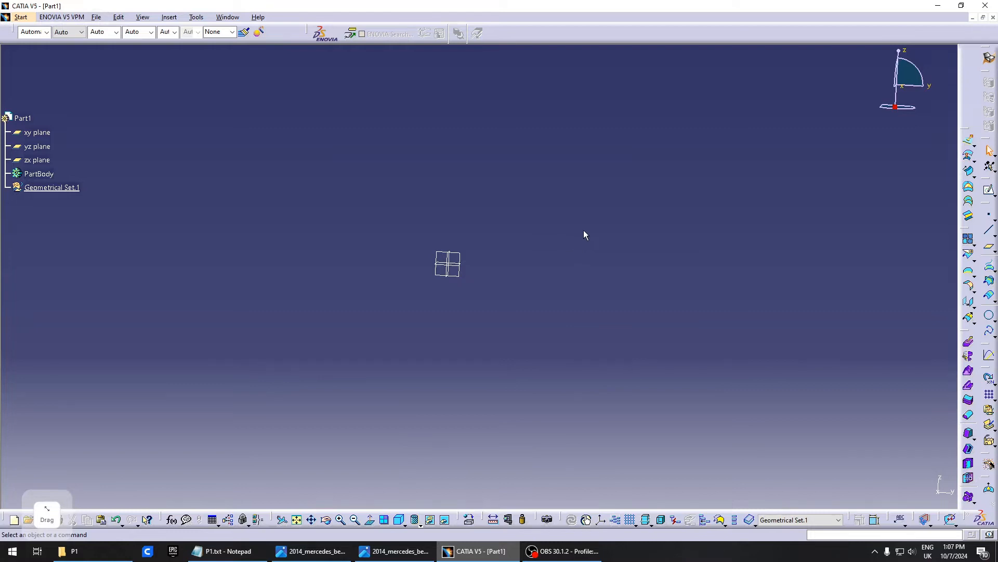
pyautogui.click(990, 190)
pyautogui.press('Escape')
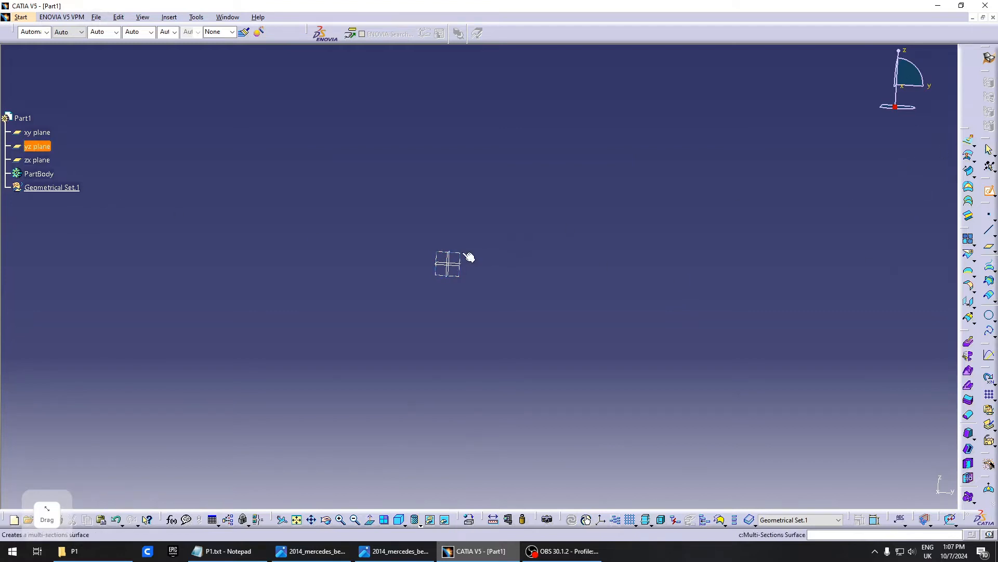
pyautogui.click(469, 257)
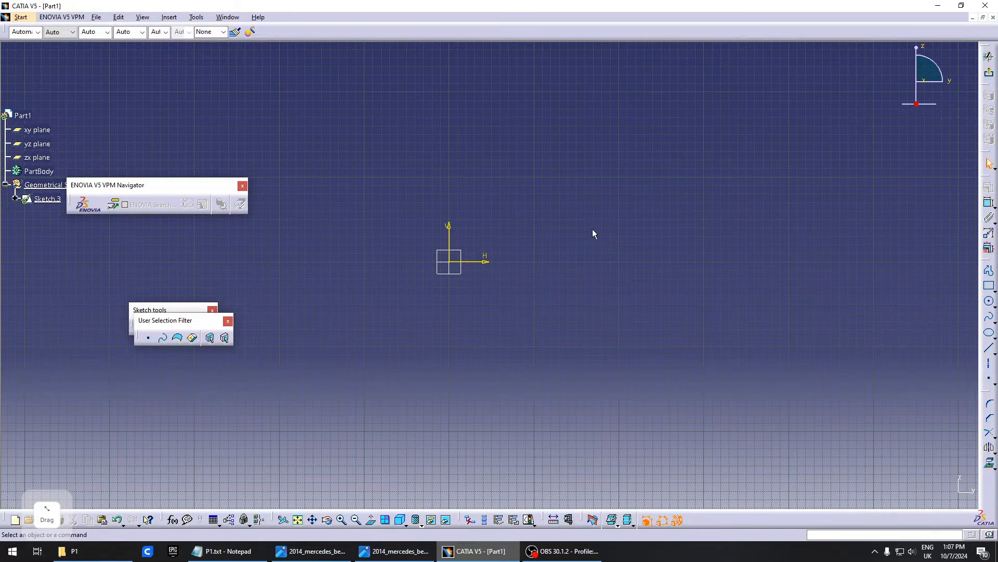
pyautogui.moveTo(631, 261); pyautogui.dragTo(668, 286, button='middle')
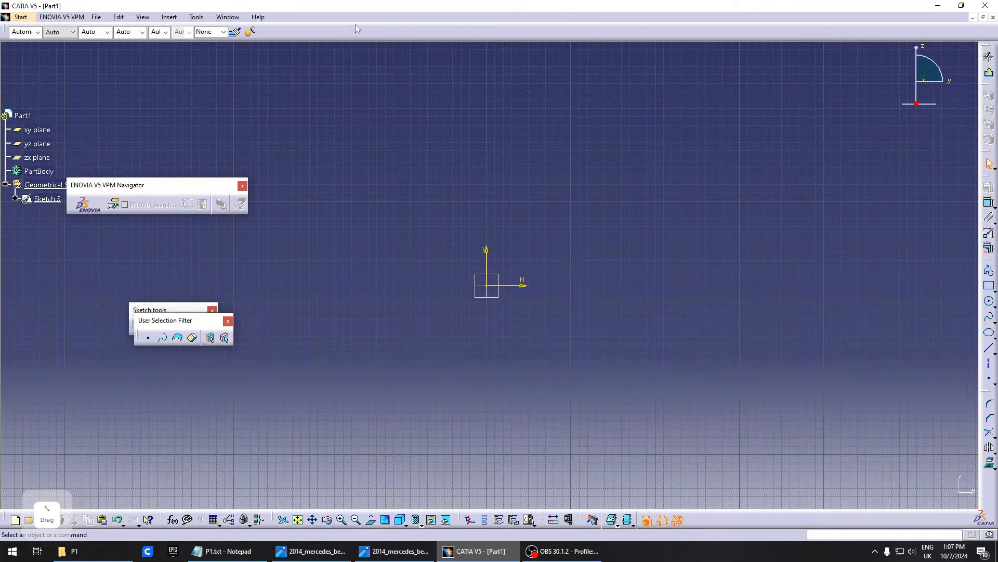
# Rearrange the floating ENOVIA, User Selection Filter and Sketch tools toolbars near the upper edge to clear the sketch area
pyautogui.moveTo(356, 25); pyautogui.dragTo(357, 27)
pyautogui.moveTo(187, 324)
pyautogui.mouseDown()
pyautogui.moveTo(272, 230)
pyautogui.moveTo(348, 61)
pyautogui.mouseUp()
pyautogui.moveTo(164, 306); pyautogui.dragTo(234, 56)
pyautogui.rightClick(647, 295)
pyautogui.moveTo(703, 275); pyautogui.dragTo(676, 255, button='middle')
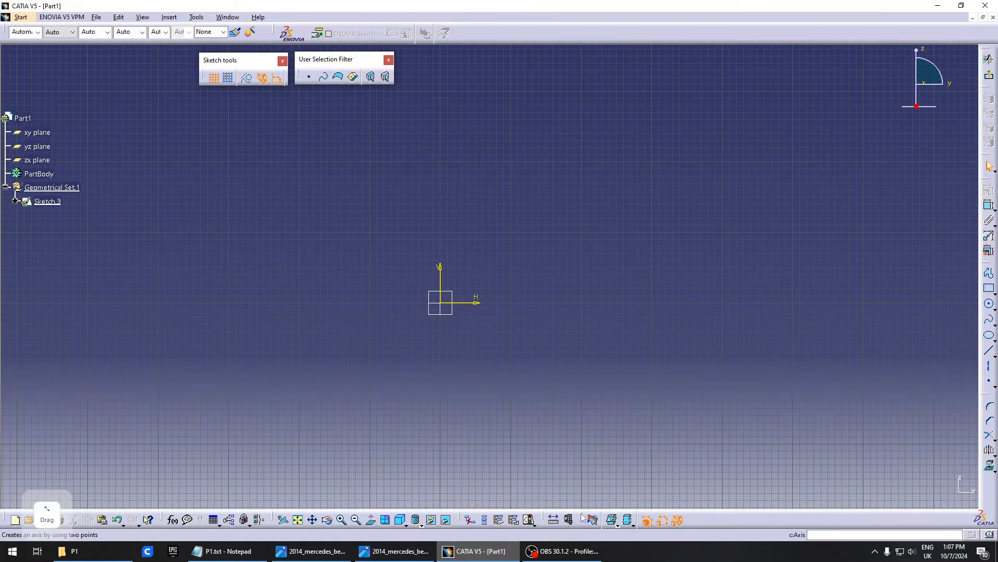
# Check the car reference photos, then sketch a gently descending line starting about 42 mm from the V axis and 210 mm above the H axis
pyautogui.keyDown('alt'); pyautogui.click(396, 551); pyautogui.keyUp('alt')
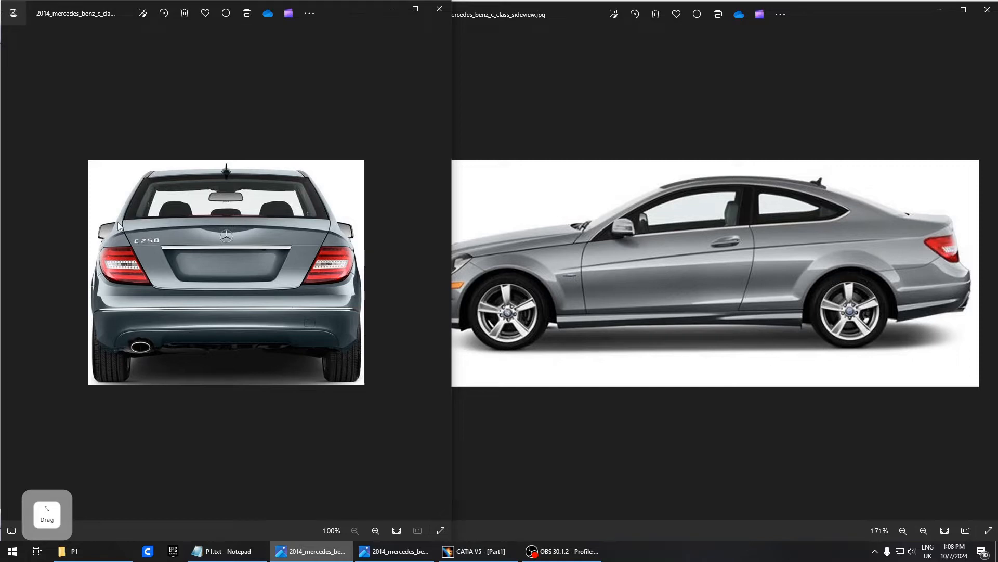
pyautogui.click(475, 551)
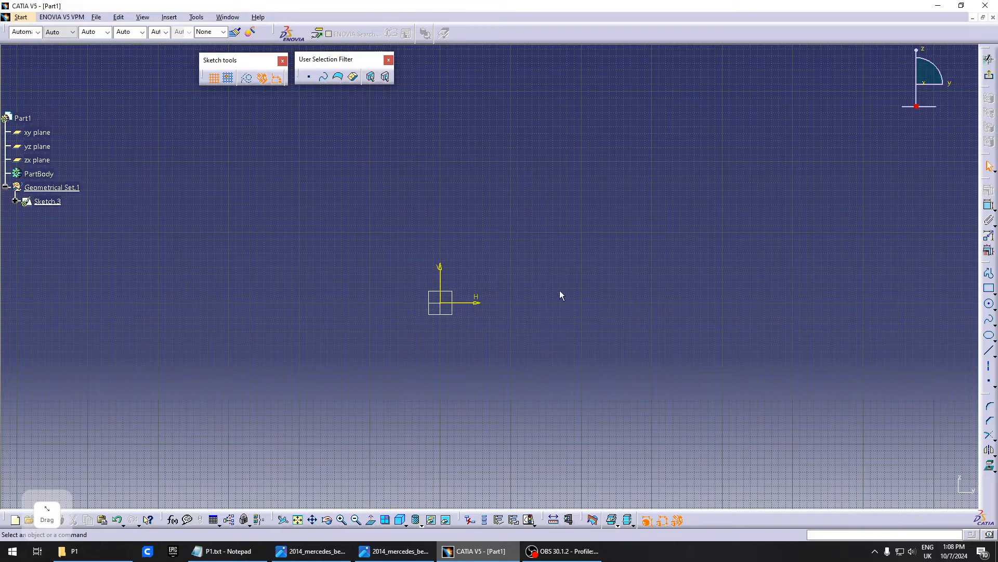
pyautogui.keyDown('ctrl'); pyautogui.moveTo(403, 250); pyautogui.dragTo(396, 268, button='middle'); pyautogui.keyUp('ctrl')
pyautogui.moveTo(621, 271); pyautogui.dragTo(472, 278, button='middle')
pyautogui.click(989, 352)
pyautogui.moveTo(349, 199); pyautogui.dragTo(416, 233, button='middle')
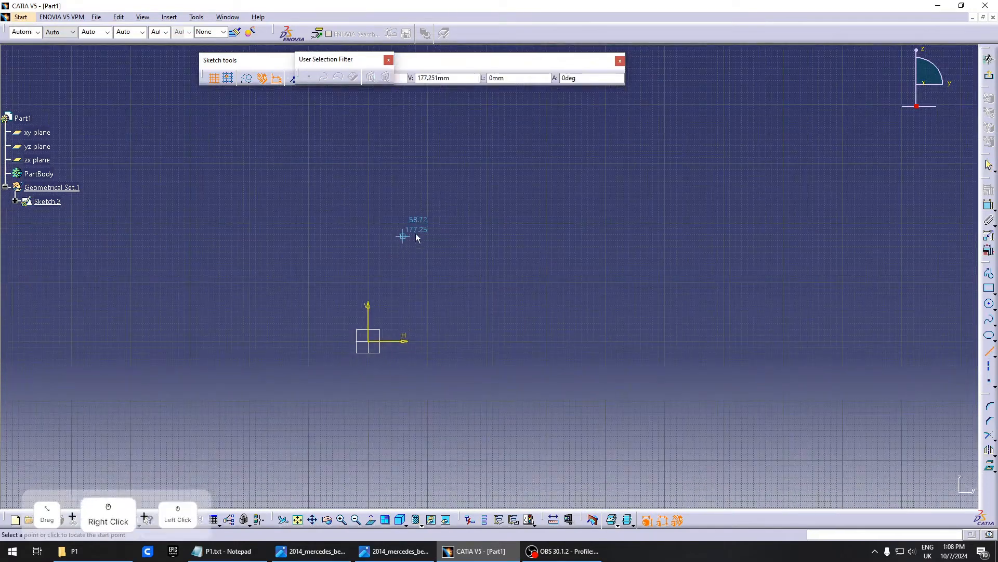
pyautogui.click(391, 216)
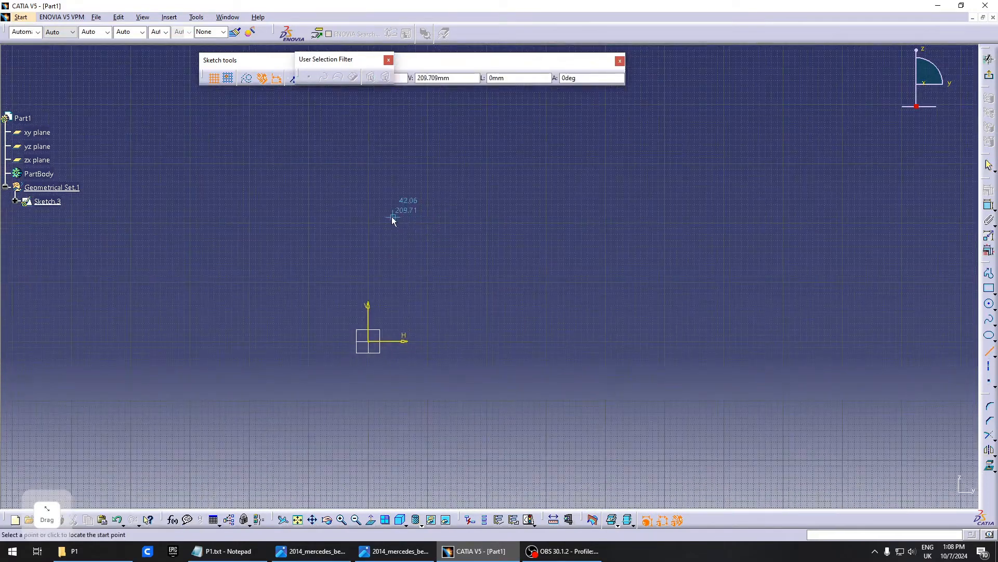
pyautogui.click(675, 232)
pyautogui.moveTo(737, 218); pyautogui.dragTo(577, 229, button='middle')
pyautogui.click(578, 229)
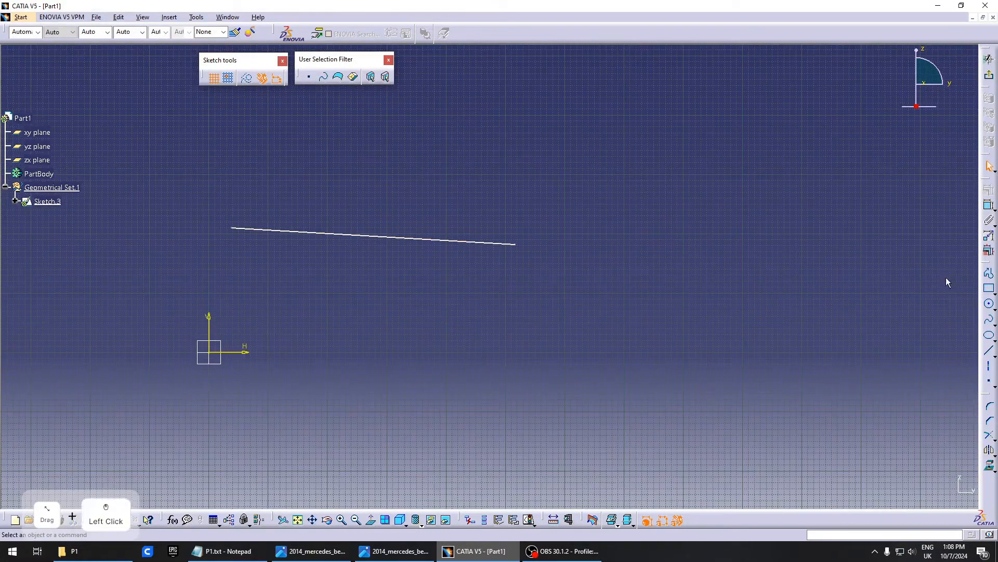
# Sketch a second line about 265 mm long, rising gently outward from the first line's lower end
pyautogui.click(989, 351)
pyautogui.click(515, 244)
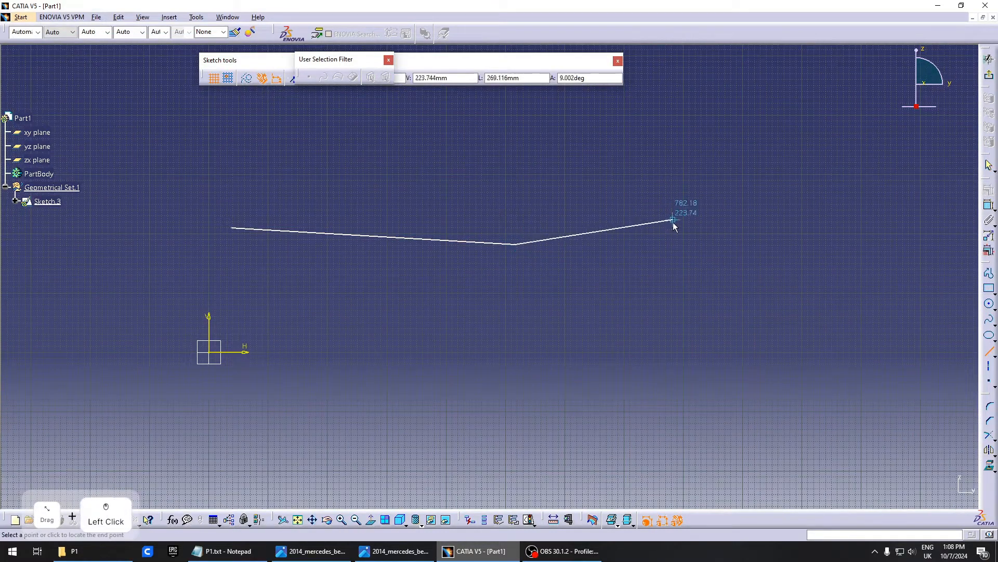
pyautogui.click(671, 222)
pyautogui.click(989, 205)
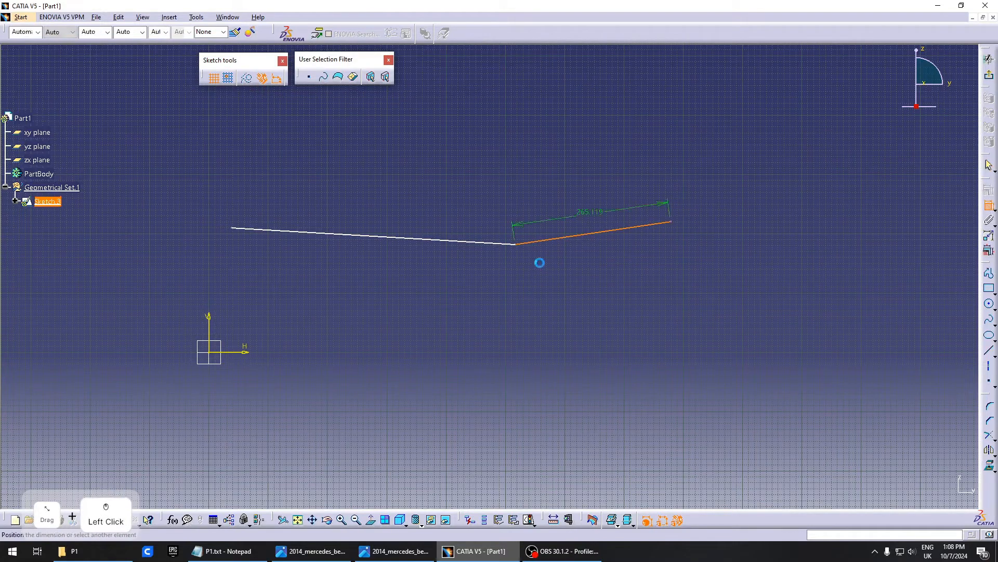
pyautogui.press('Escape')
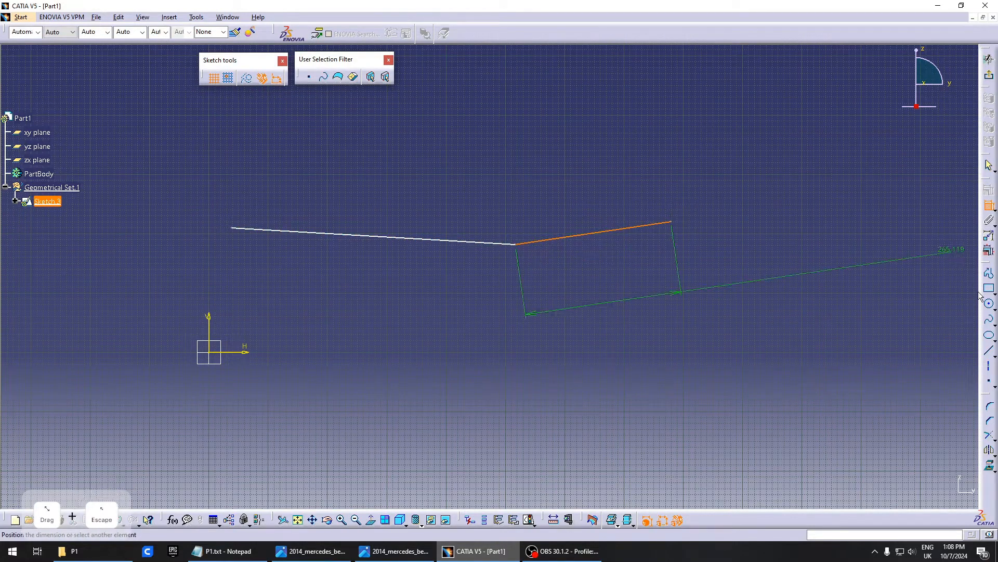
pyautogui.click(990, 304)
# Round the junction between the two sketch lines with a corner of 100 mm radius
pyautogui.click(990, 406)
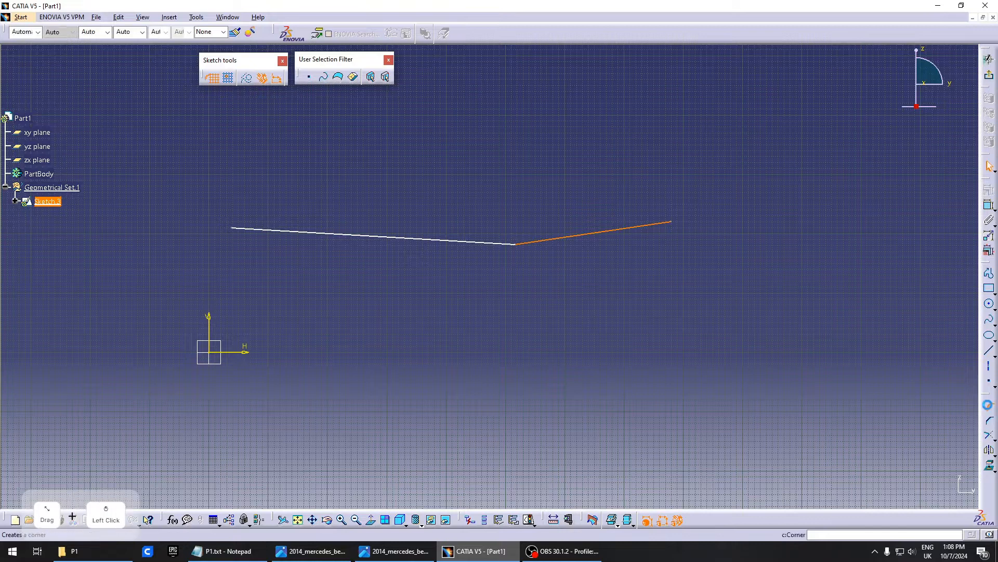
pyautogui.click(483, 242)
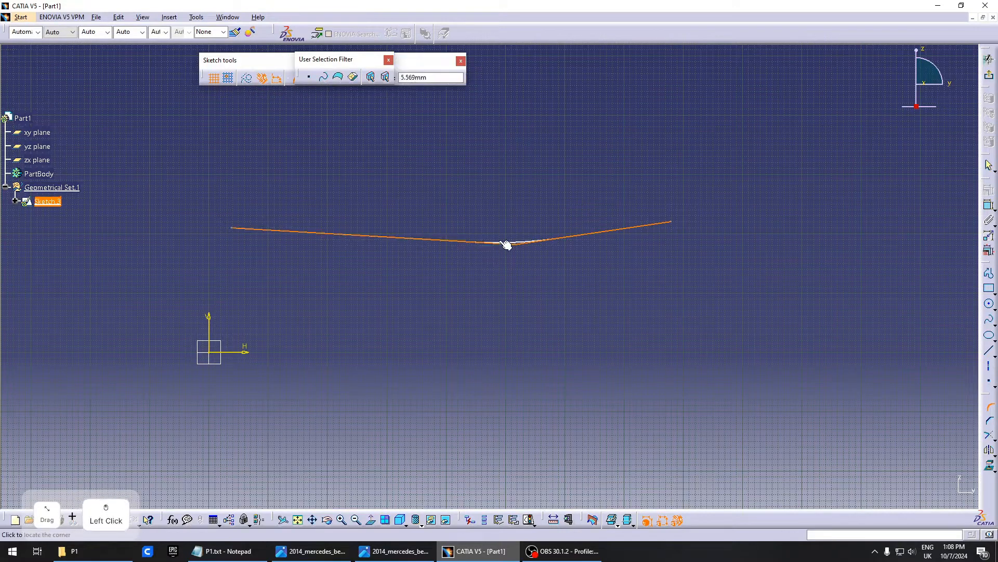
pyautogui.click(508, 243)
pyautogui.click(514, 232)
pyautogui.doubleClick(511, 235)
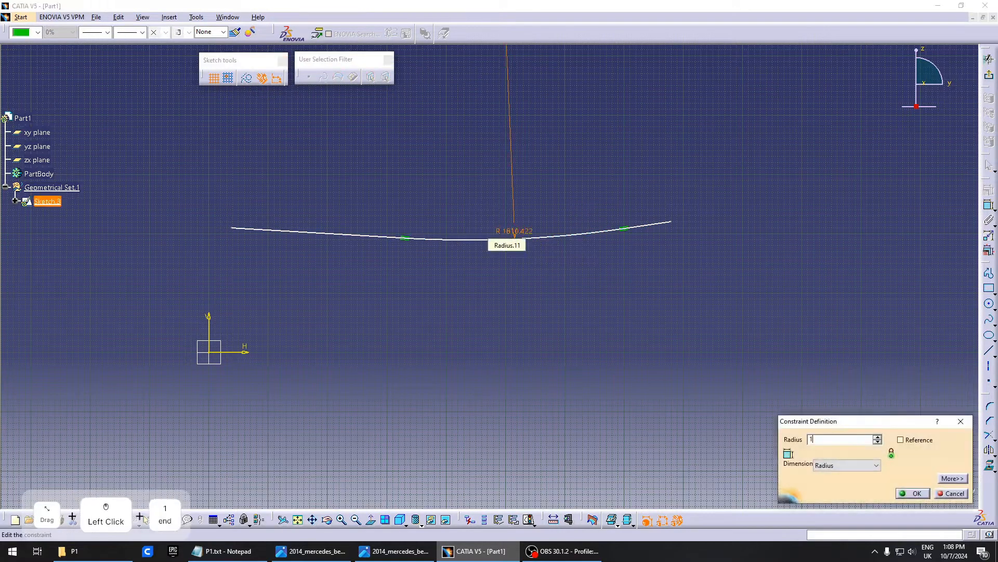
pyautogui.write('00mm')
pyautogui.press('Return')
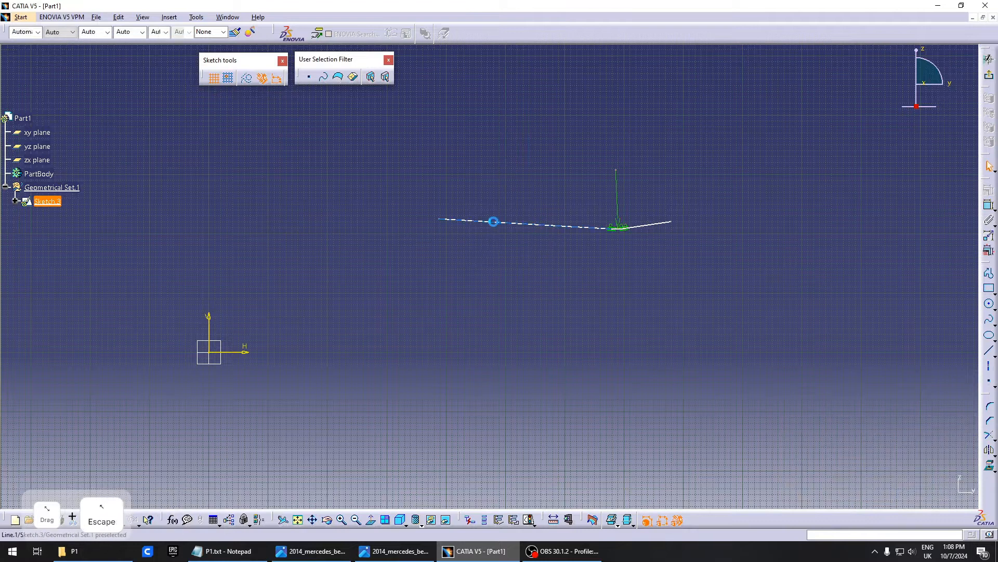
# Move the descending line back toward the V axis, and compare the profile with the side-view car photo
pyautogui.moveTo(492, 221); pyautogui.dragTo(389, 235)
pyautogui.click(394, 551)
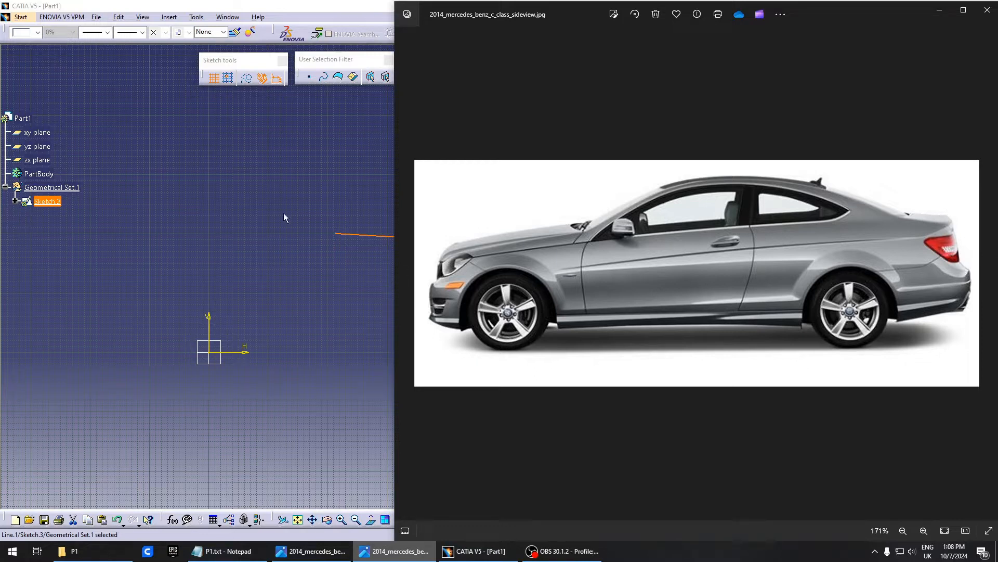
pyautogui.click(257, 202)
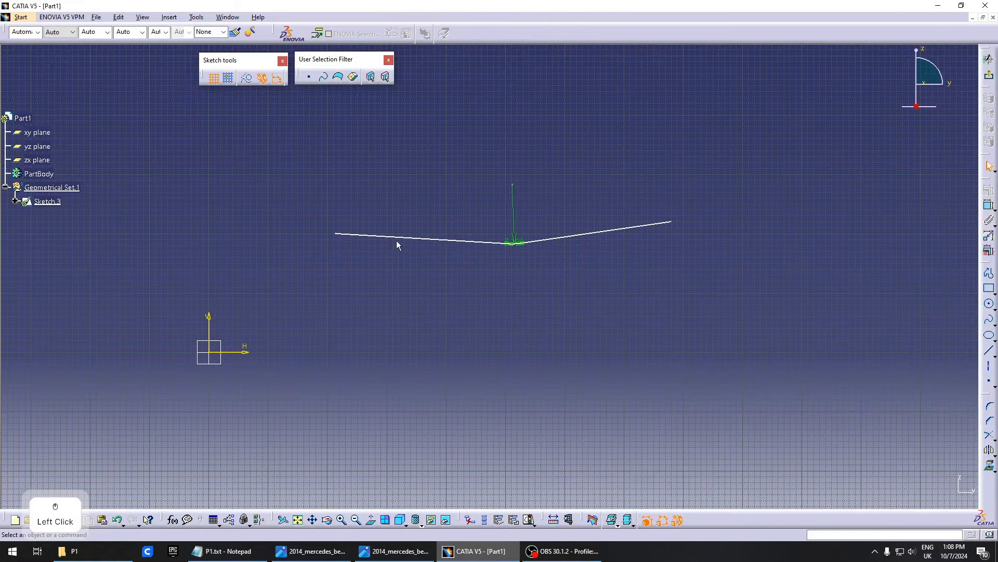
# Make the descending line's free endpoint coincident with the V axis
pyautogui.click(214, 325)
pyautogui.click(342, 238)
pyautogui.rightClick(297, 204)
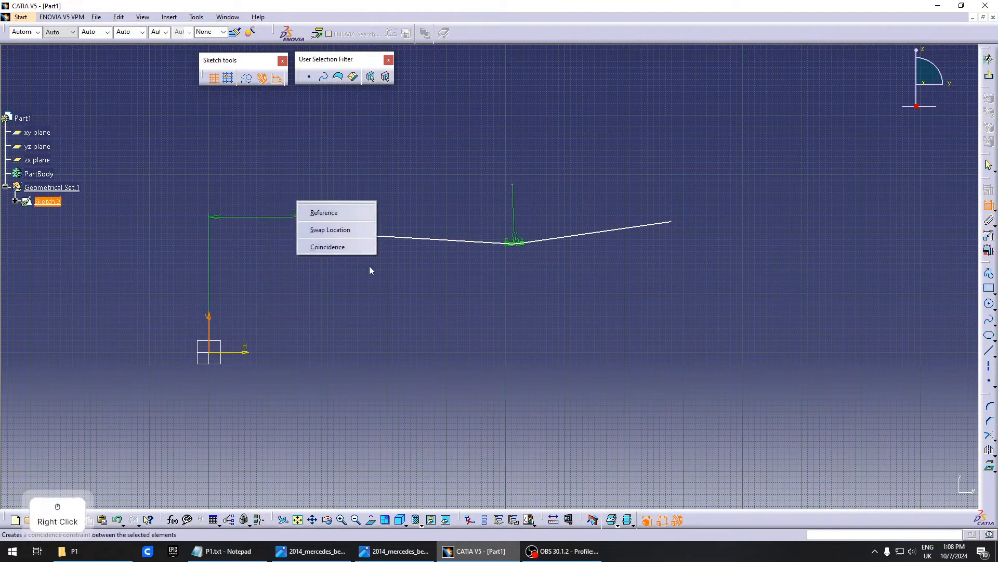
pyautogui.click(356, 248)
# Dimension the corner arc from the V axis and set the offset to 400 mm
pyautogui.click(989, 204)
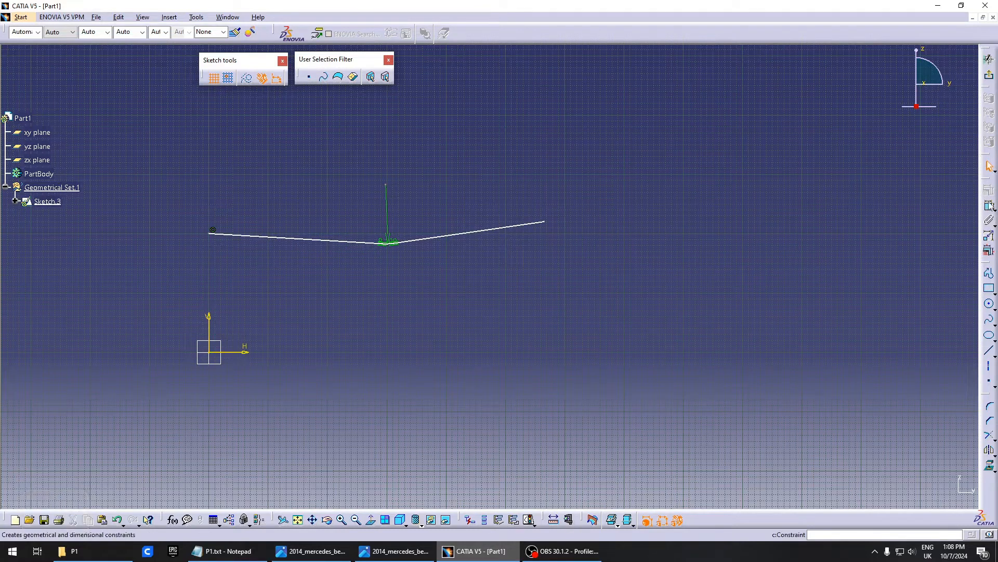
pyautogui.click(389, 244)
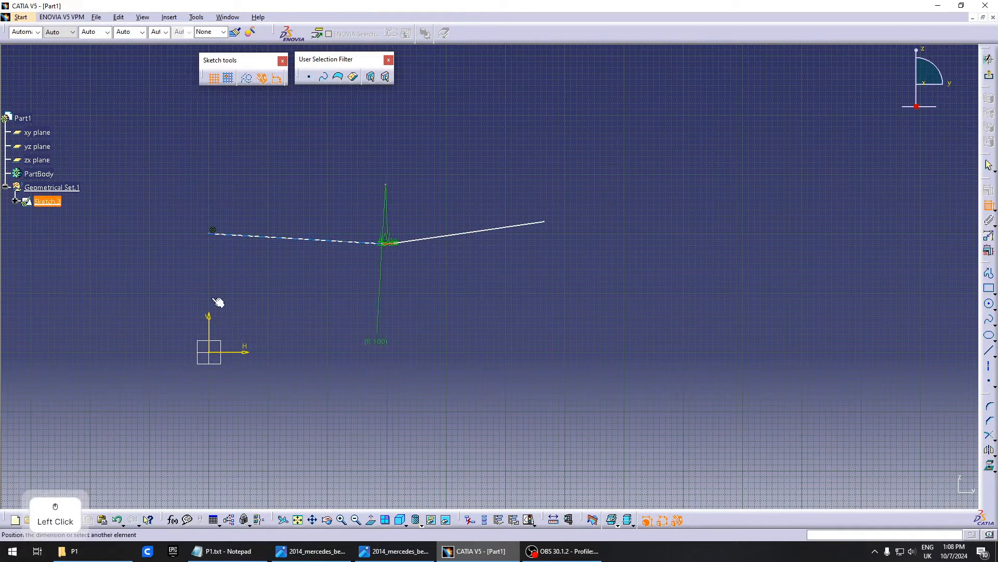
pyautogui.click(210, 320)
pyautogui.click(235, 184)
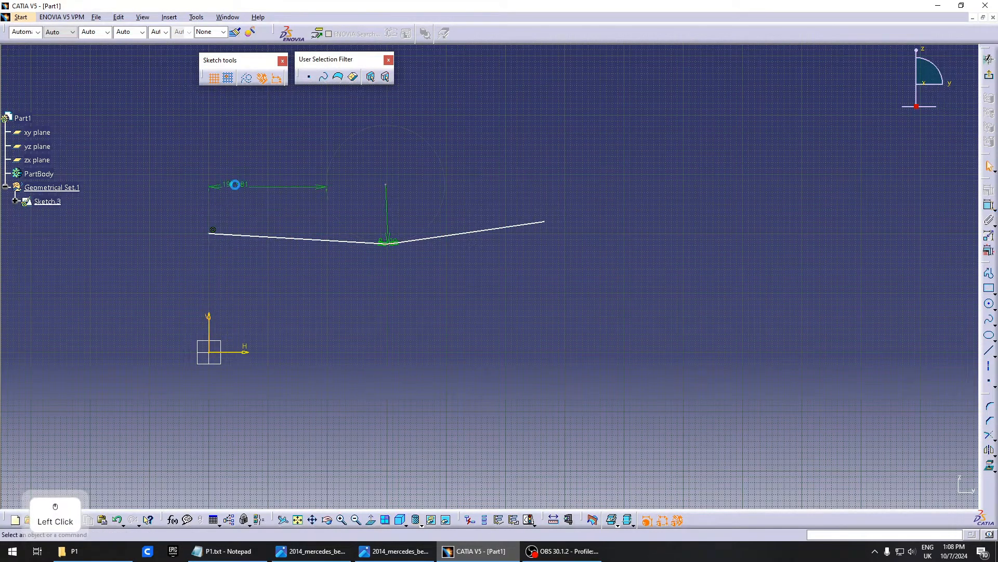
pyautogui.doubleClick(235, 184)
pyautogui.write('400')
pyautogui.press('Return')
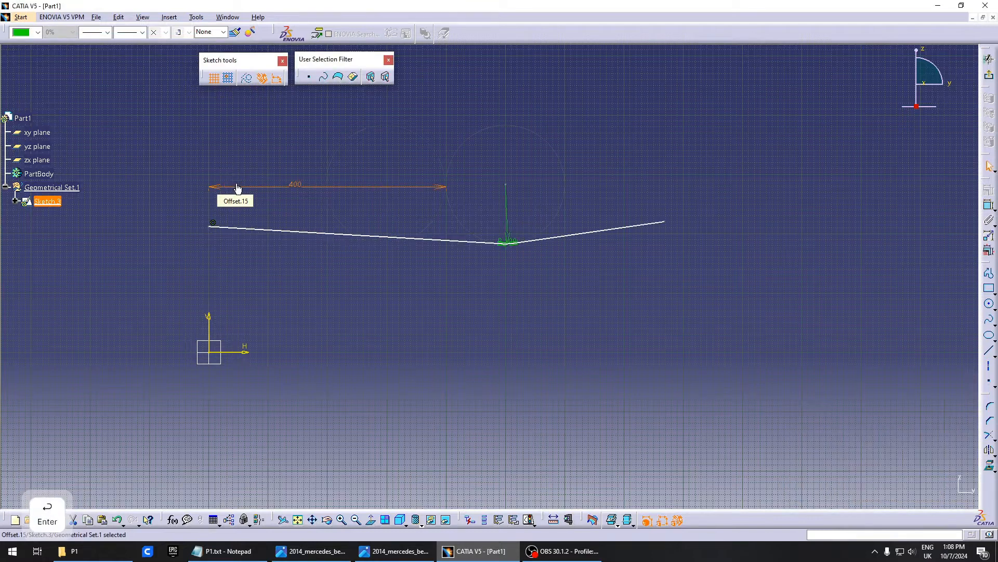
# Dimension the height of the profile's start point above the H axis and set it to 200 mm
pyautogui.scroll(1, 519, 388)
pyautogui.moveTo(519, 389); pyautogui.dragTo(577, 328, button='middle')
pyautogui.press('Escape')
pyautogui.click(989, 206)
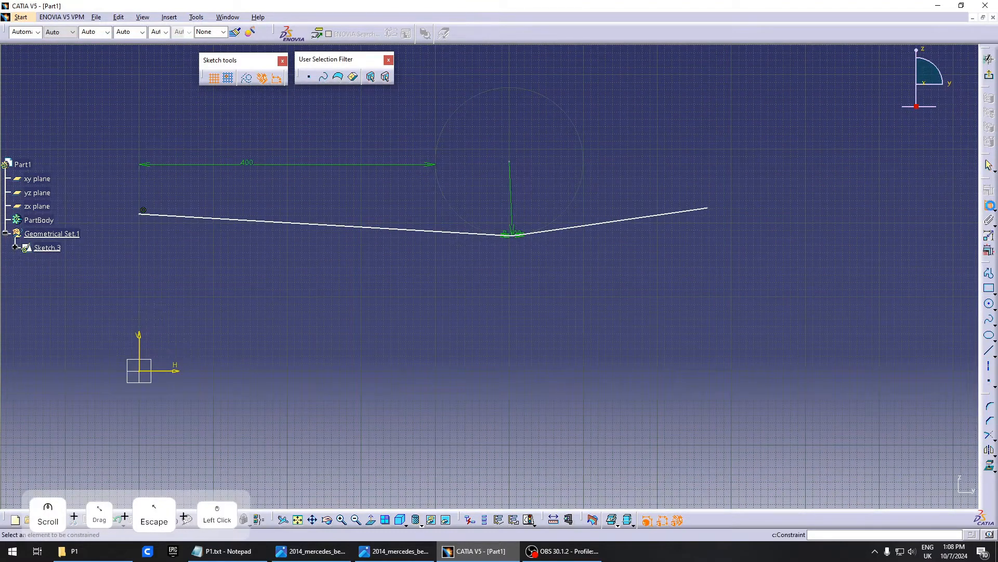
pyautogui.moveTo(70, 329); pyautogui.dragTo(362, 318, button='middle')
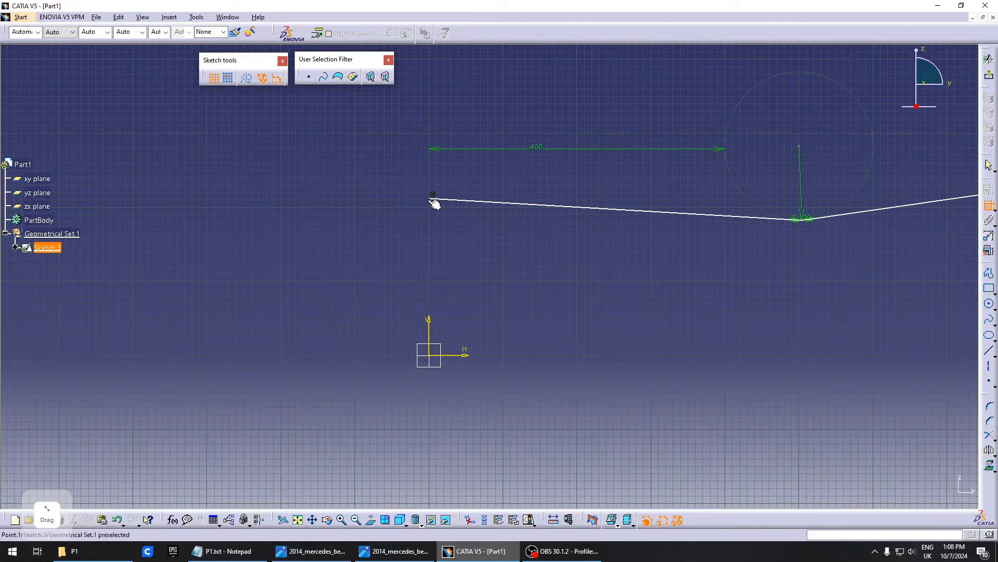
pyautogui.click(470, 358)
pyautogui.click(443, 262)
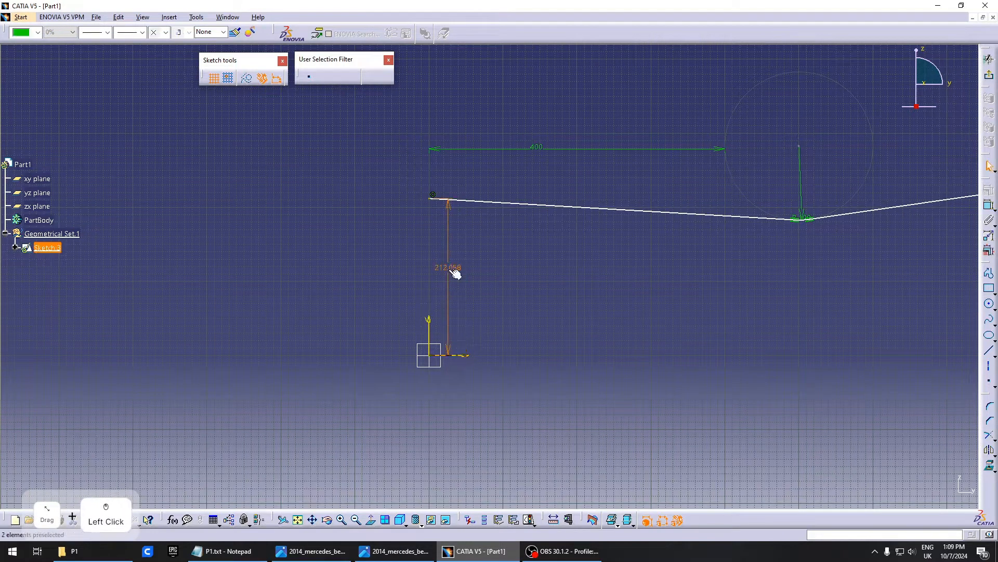
pyautogui.doubleClick(451, 268)
pyautogui.write('200')
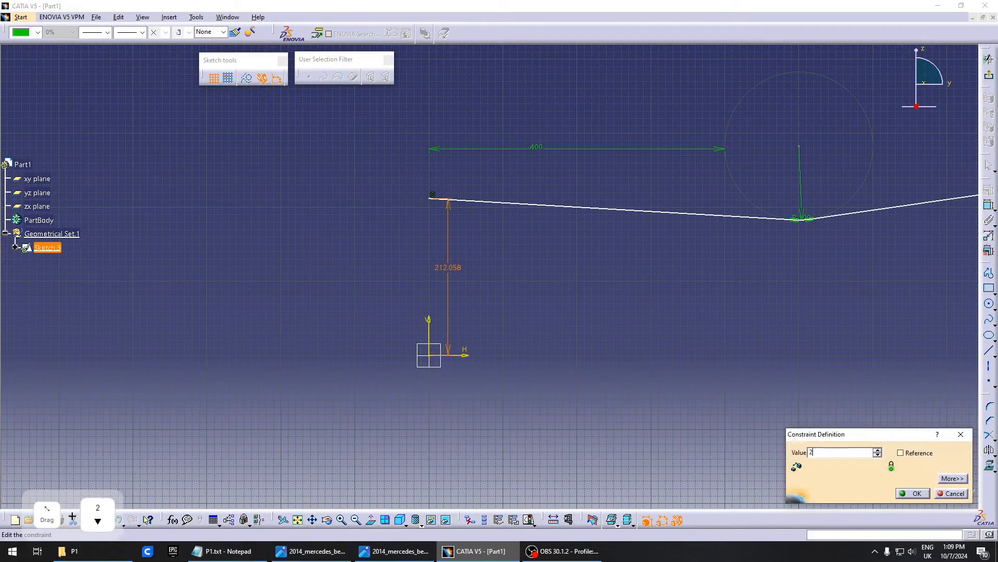
pyautogui.press('Return')
# Constrain the descending line's angle to the H axis at 3.5 degrees
pyautogui.moveTo(645, 286)
pyautogui.mouseDown(button='middle')
pyautogui.moveTo(439, 274)
pyautogui.moveTo(419, 282)
pyautogui.mouseUp(button='middle')
pyautogui.click(988, 208)
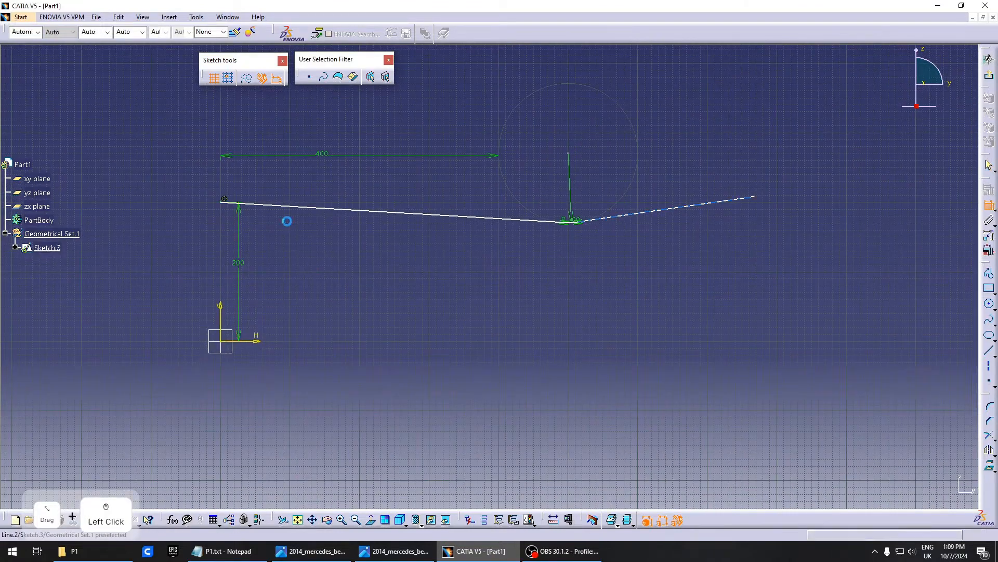
pyautogui.click(317, 209)
pyautogui.click(259, 340)
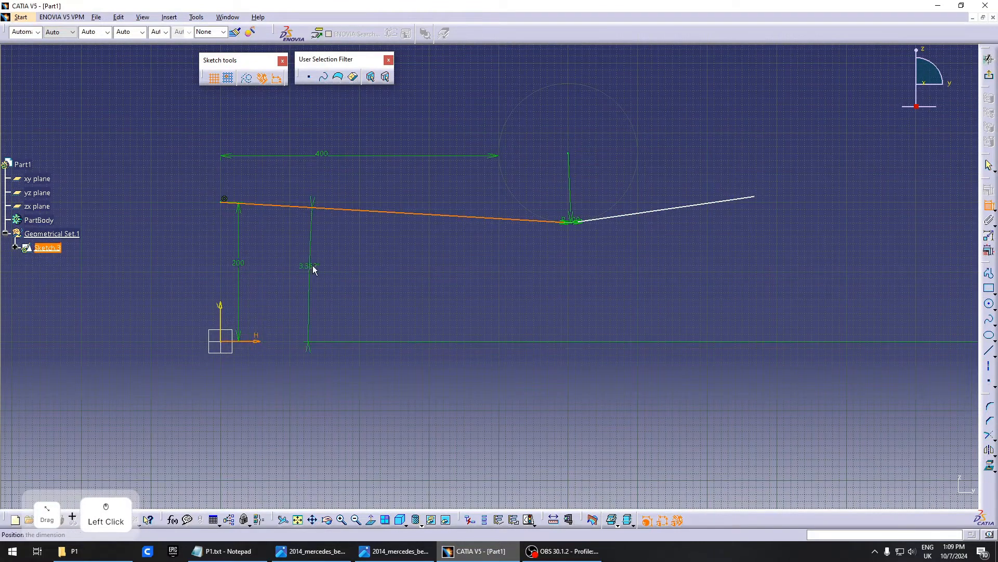
pyautogui.click(330, 260)
pyautogui.doubleClick(330, 260)
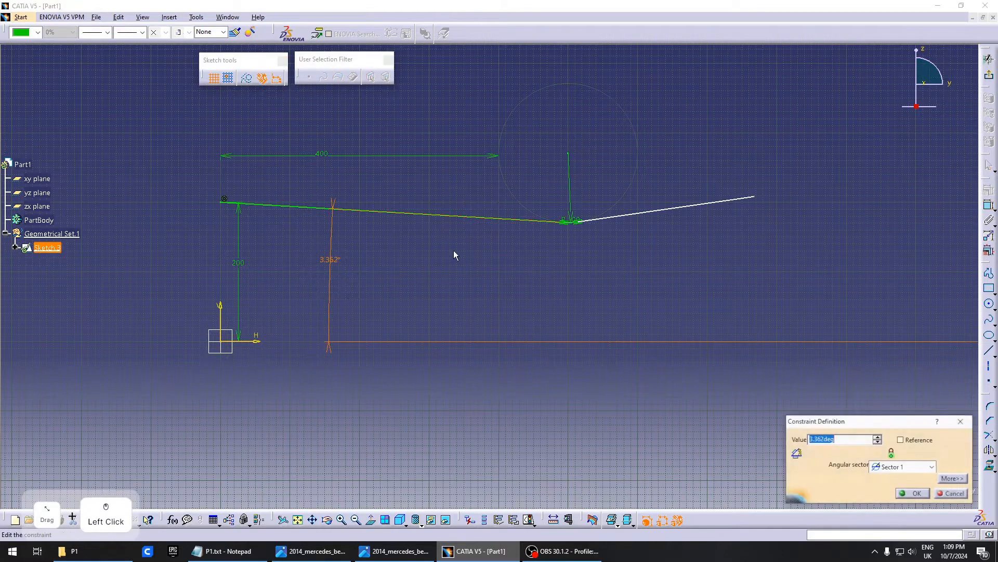
pyautogui.write('3.5')
pyautogui.press('Return')
pyautogui.click(831, 241)
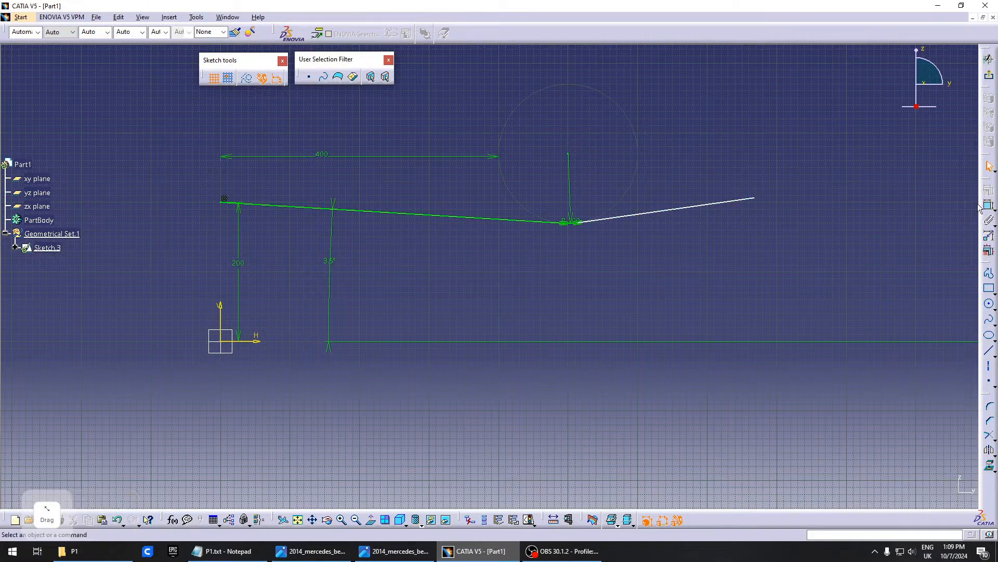
# Constrain the rising line's angle to the H axis at 8.5 degrees, and exit the sketch
pyautogui.click(679, 213)
pyautogui.click(256, 340)
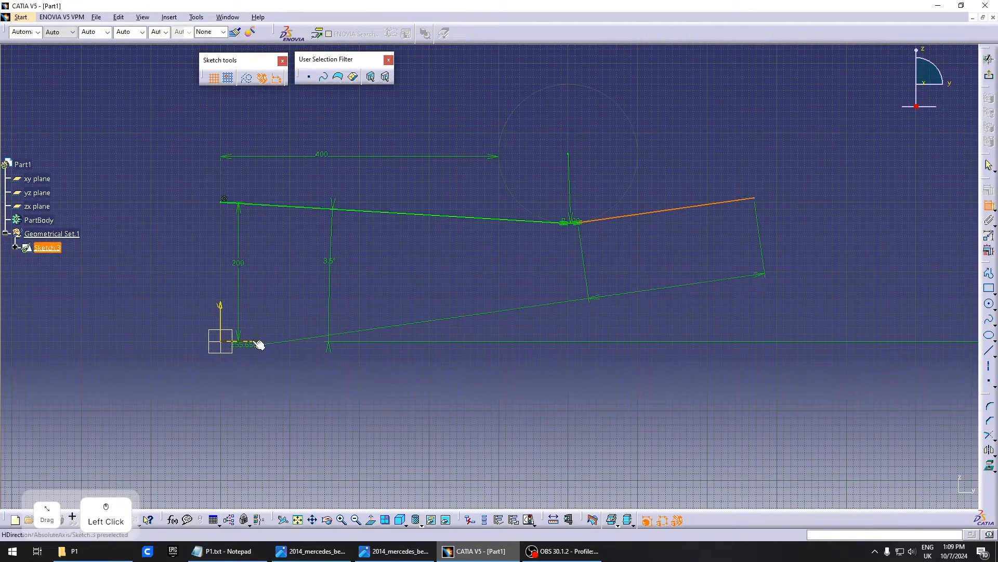
pyautogui.click(568, 279)
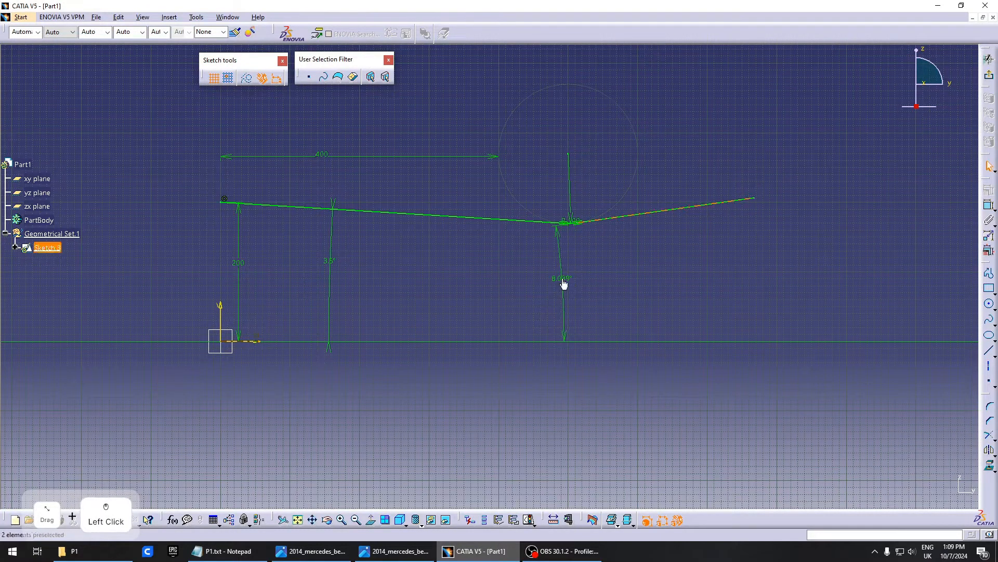
pyautogui.doubleClick(564, 278)
pyautogui.write('8.5')
pyautogui.press('Return')
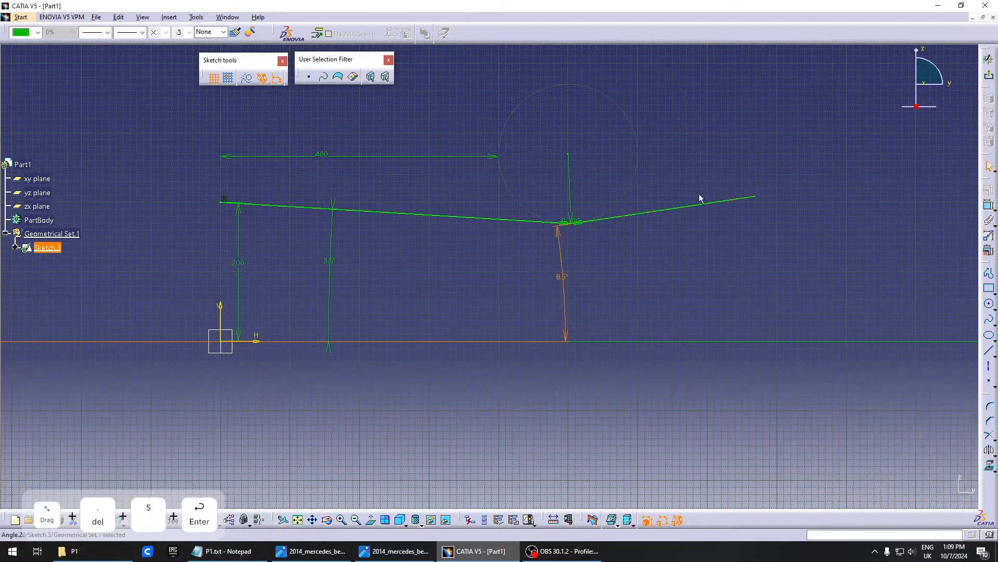
pyautogui.press('Escape')
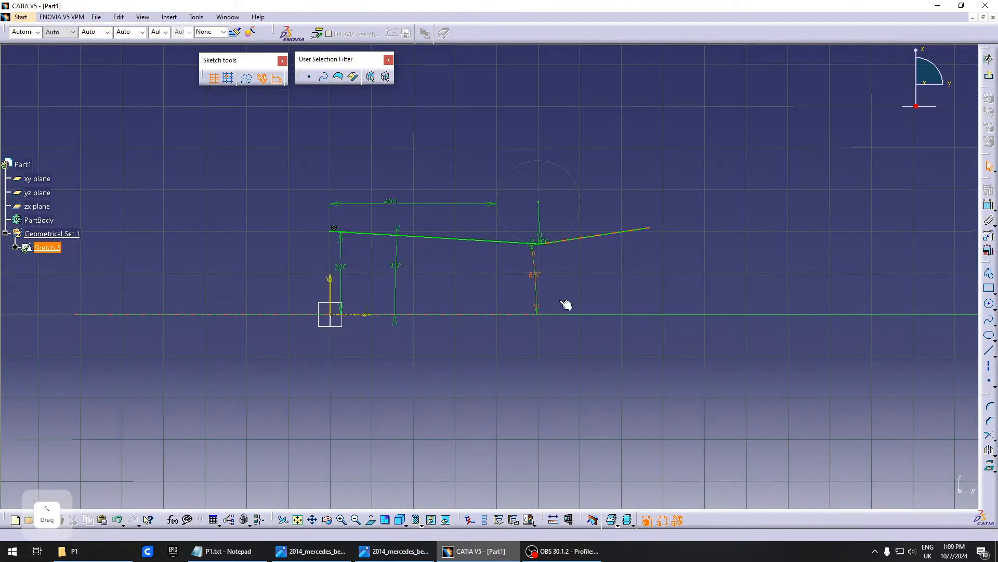
pyautogui.click(989, 77)
# Create a plane offset 450 mm from the yz plane
pyautogui.moveTo(441, 317)
pyautogui.mouseDown(button='middle')
pyautogui.moveTo(416, 325)
pyautogui.moveTo(531, 310)
pyautogui.moveTo(306, 294)
pyautogui.mouseUp(button='middle')
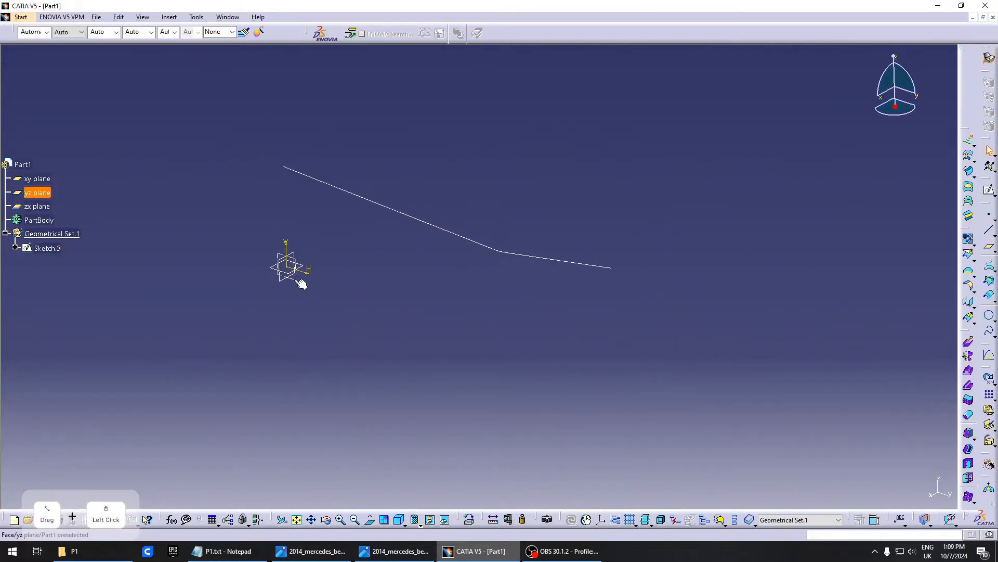
pyautogui.click(301, 283)
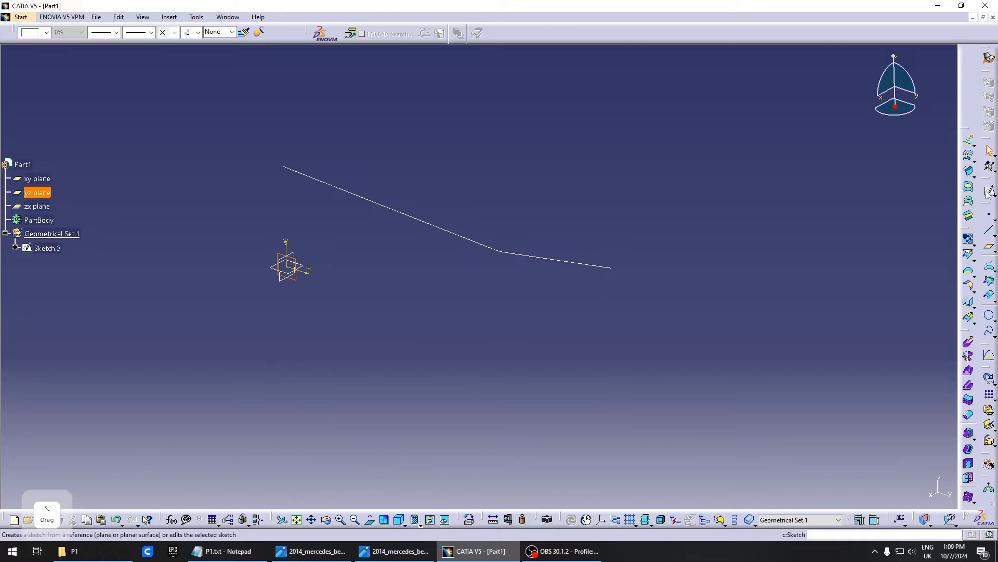
pyautogui.click(990, 250)
pyautogui.moveTo(386, 319); pyautogui.dragTo(470, 285, button='middle')
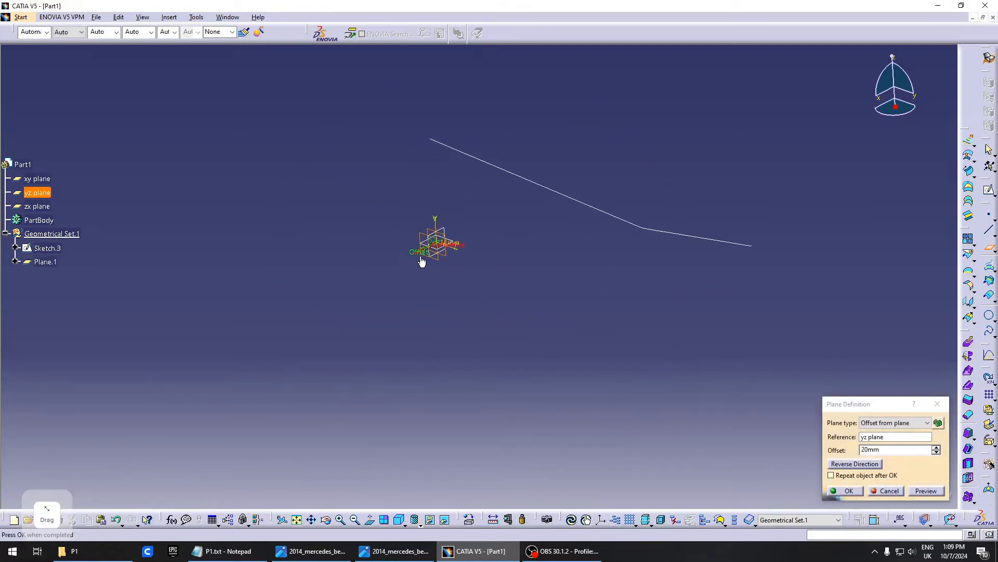
pyautogui.moveTo(362, 275); pyautogui.dragTo(352, 283)
pyautogui.moveTo(432, 318); pyautogui.dragTo(417, 306, button='middle')
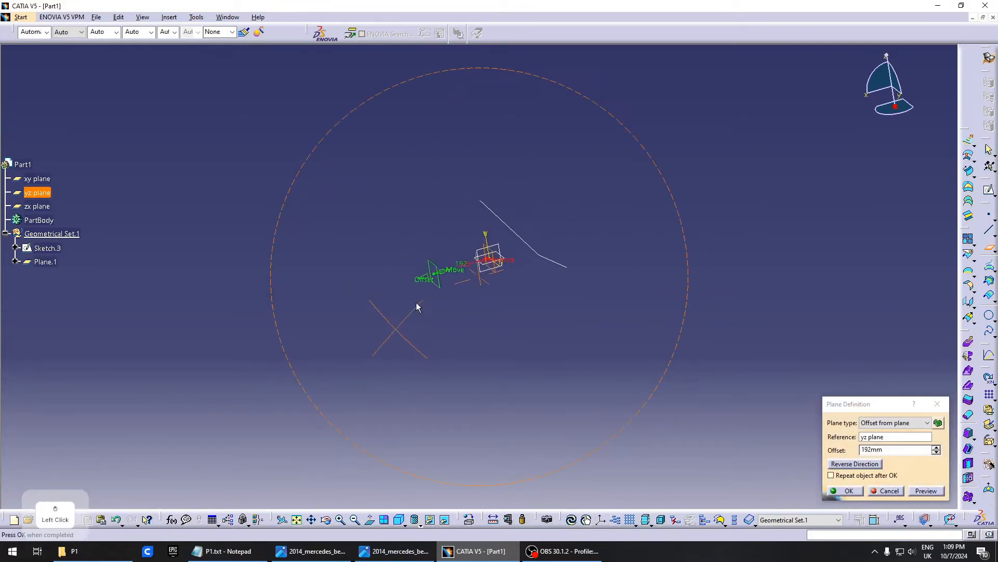
pyautogui.moveTo(419, 280); pyautogui.dragTo(326, 305)
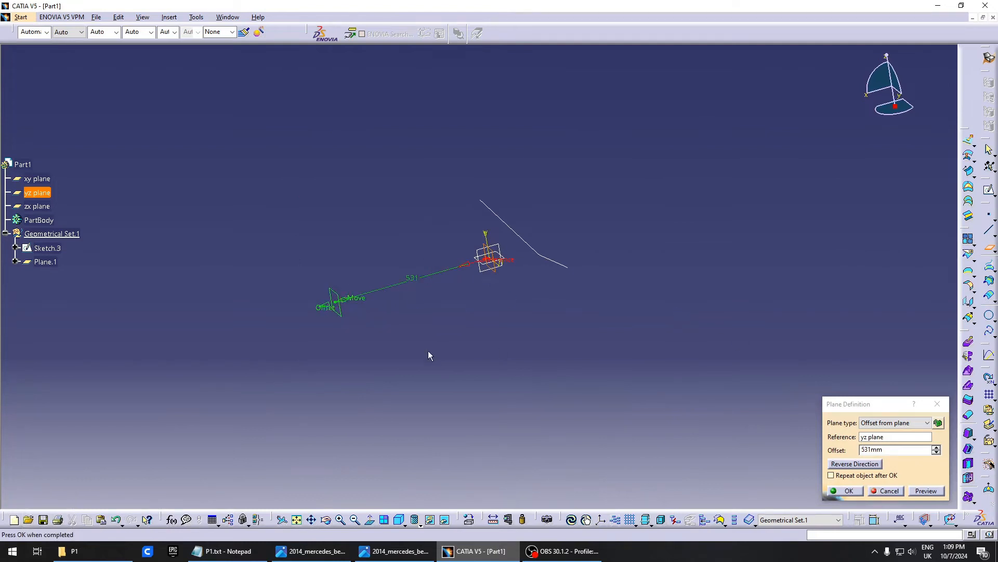
pyautogui.moveTo(428, 352); pyautogui.dragTo(343, 307, button='middle')
pyautogui.click(905, 448)
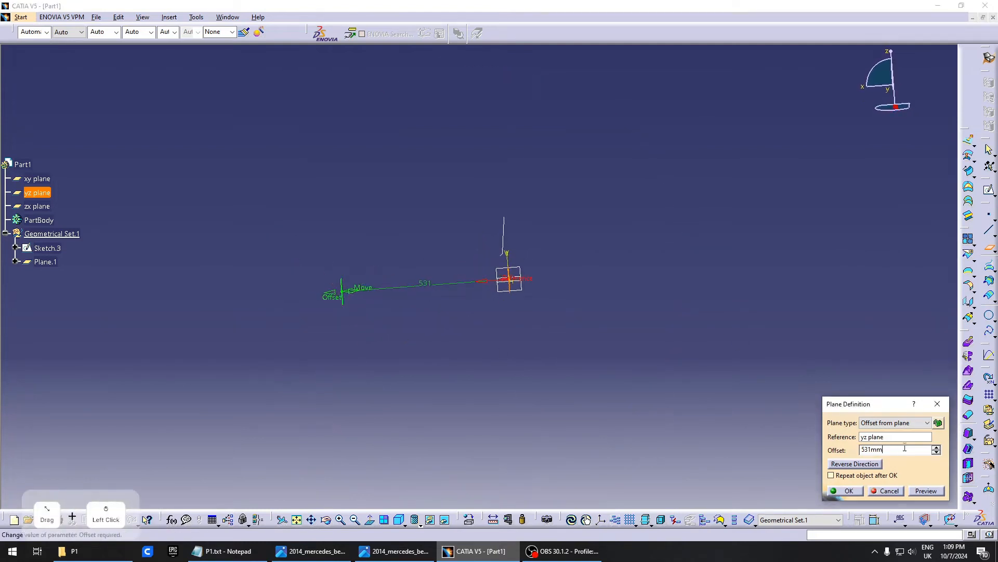
pyautogui.moveTo(905, 448); pyautogui.dragTo(779, 444)
pyautogui.write('450')
pyautogui.press('Return')
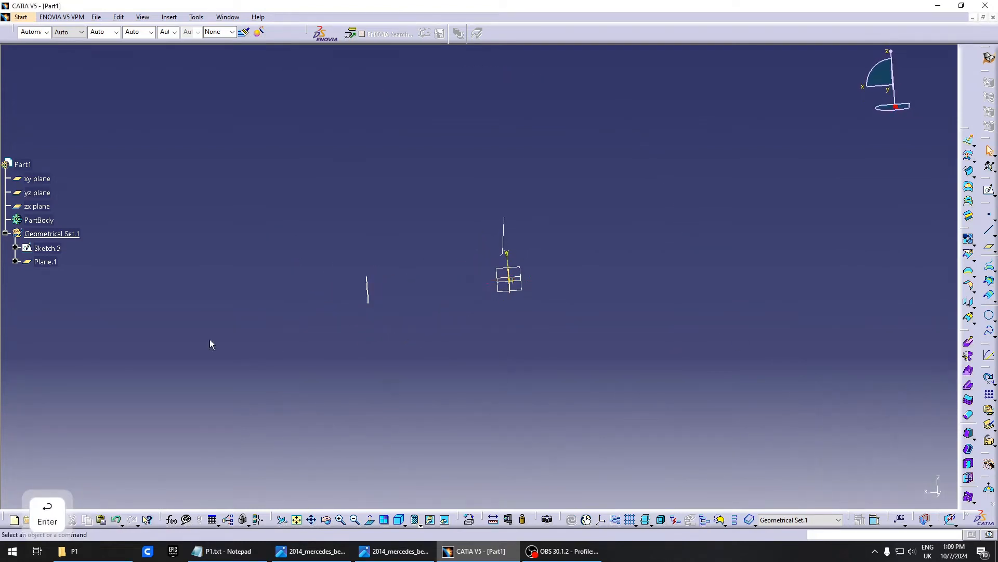
# Start a sketch on the offset plane and draw a gently descending line from the V axis, below the existing profile
pyautogui.moveTo(210, 340)
pyautogui.mouseDown(button='middle')
pyautogui.moveTo(394, 324)
pyautogui.moveTo(374, 269)
pyautogui.moveTo(389, 314)
pyautogui.mouseUp(button='middle')
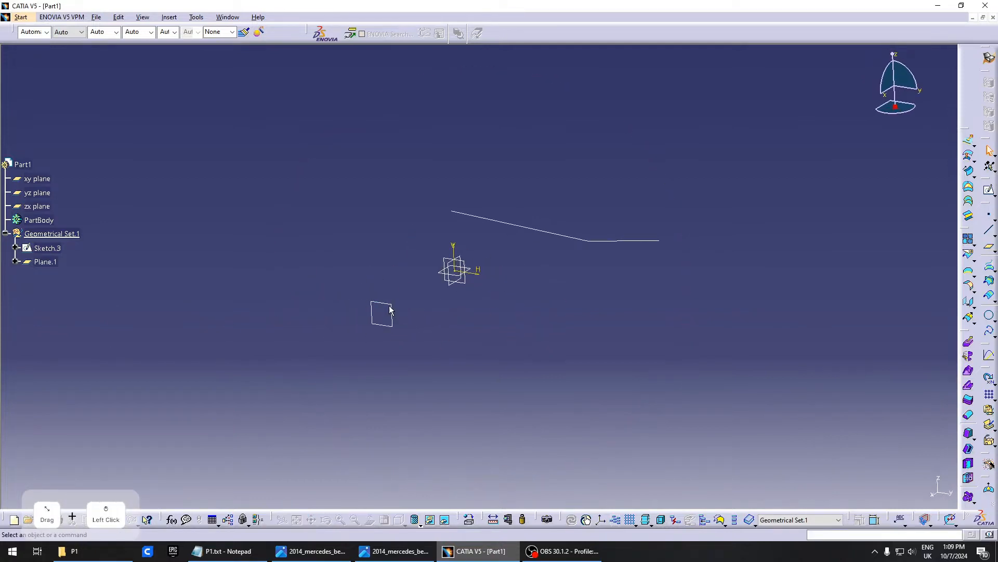
pyautogui.click(390, 309)
pyautogui.click(989, 189)
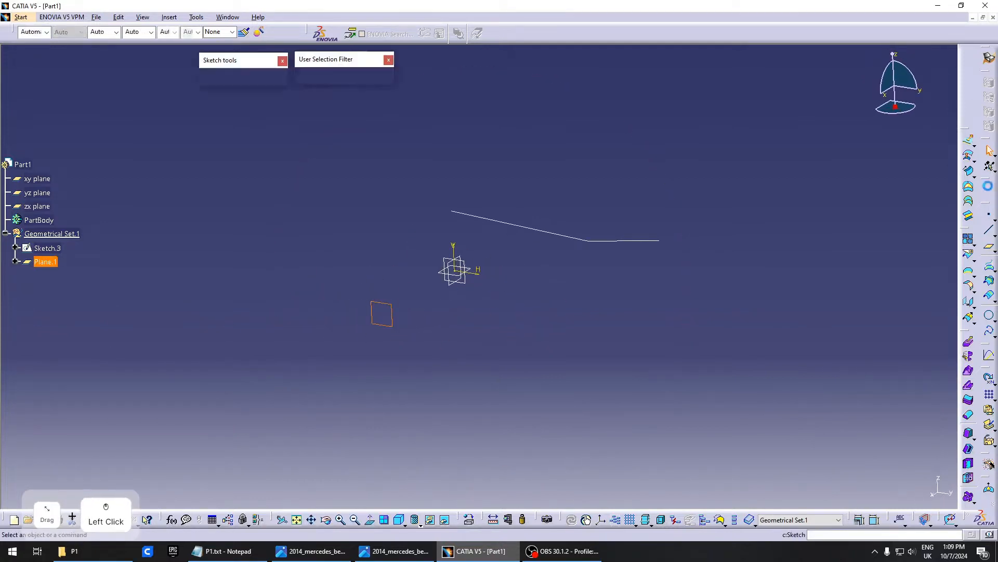
pyautogui.moveTo(575, 312)
pyautogui.mouseDown(button='middle')
pyautogui.moveTo(548, 291)
pyautogui.moveTo(626, 249)
pyautogui.moveTo(635, 223)
pyautogui.mouseUp(button='middle')
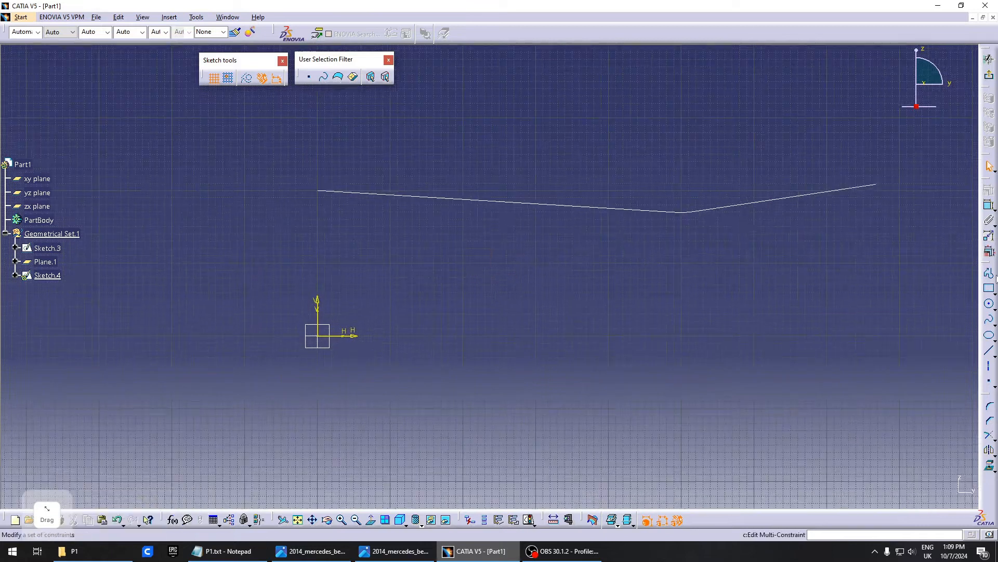
pyautogui.click(991, 354)
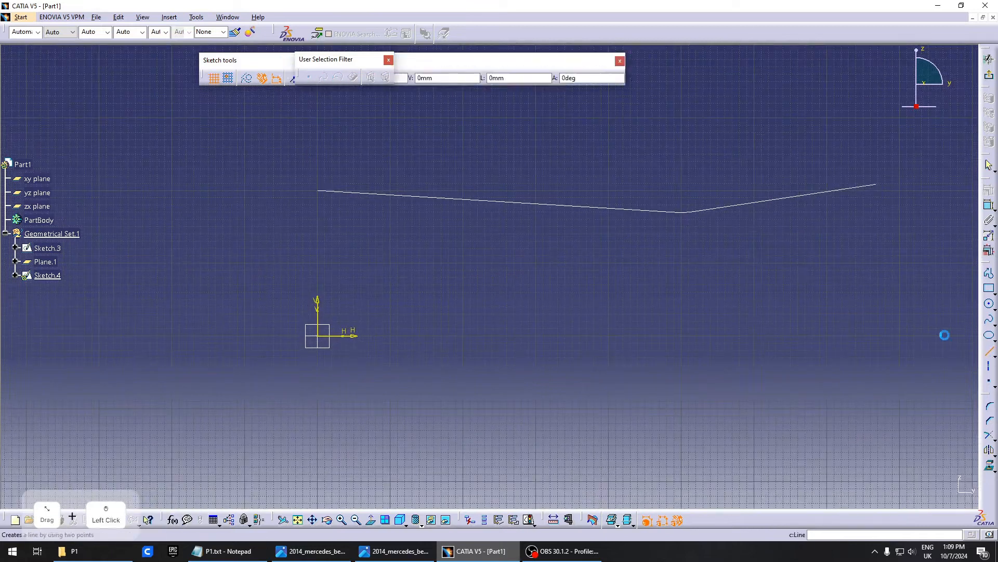
pyautogui.click(317, 225)
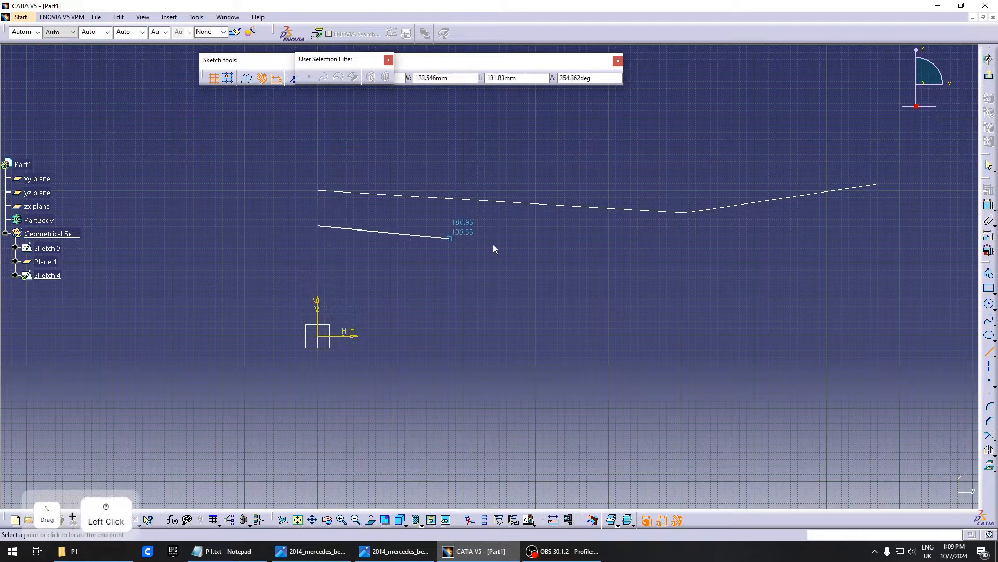
pyautogui.click(682, 232)
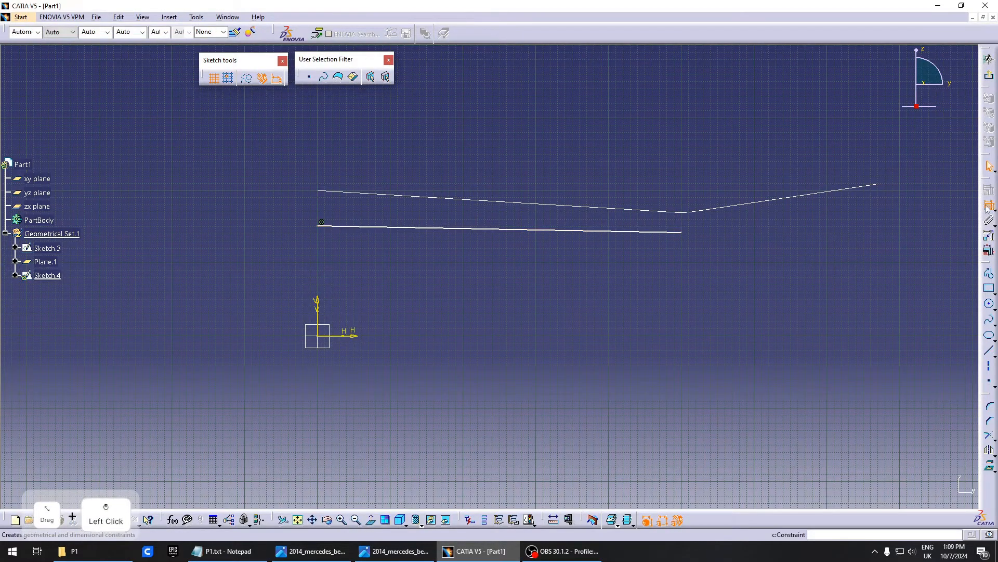
# Draw a rising line from the descending line's end, ending just below the existing profile's outer end
pyautogui.click(989, 351)
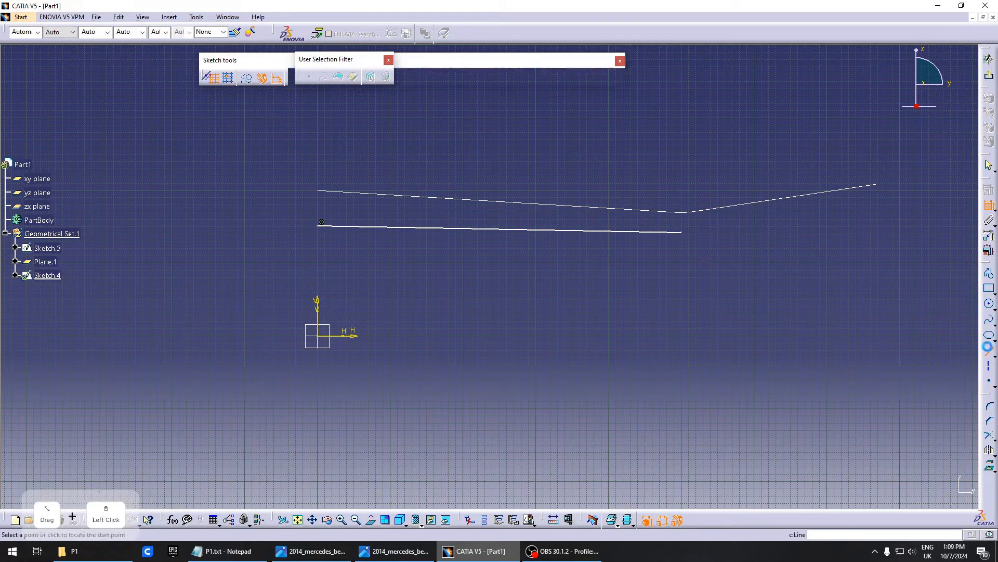
pyautogui.click(681, 232)
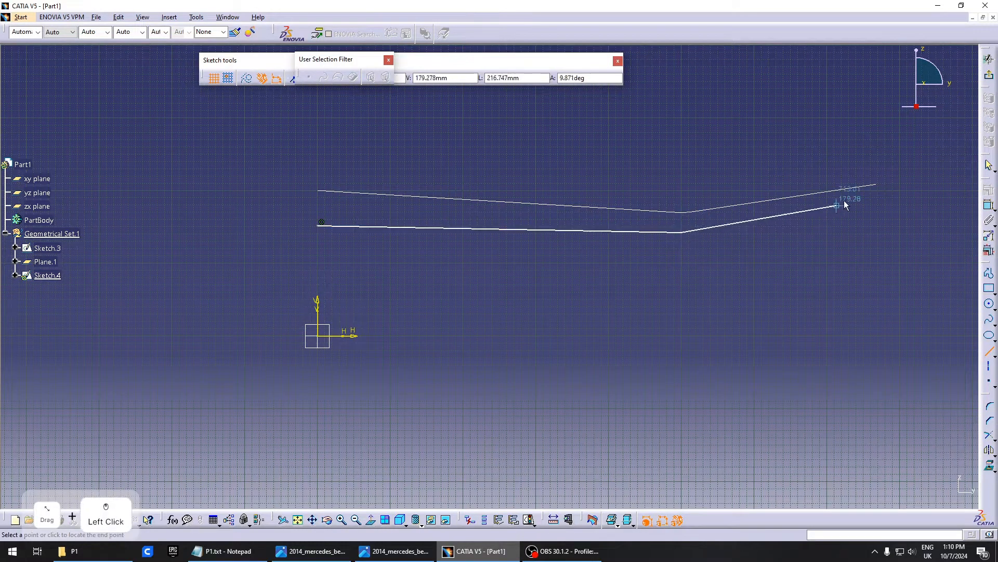
pyautogui.click(867, 198)
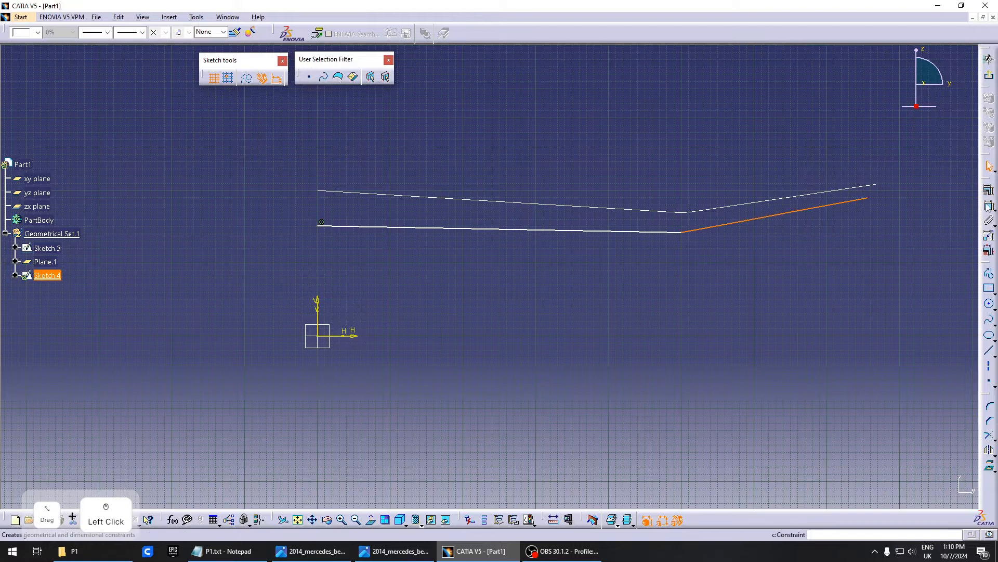
# Round the corner between the descending and rising lines and set the corner radius to 100 mm
pyautogui.click(989, 409)
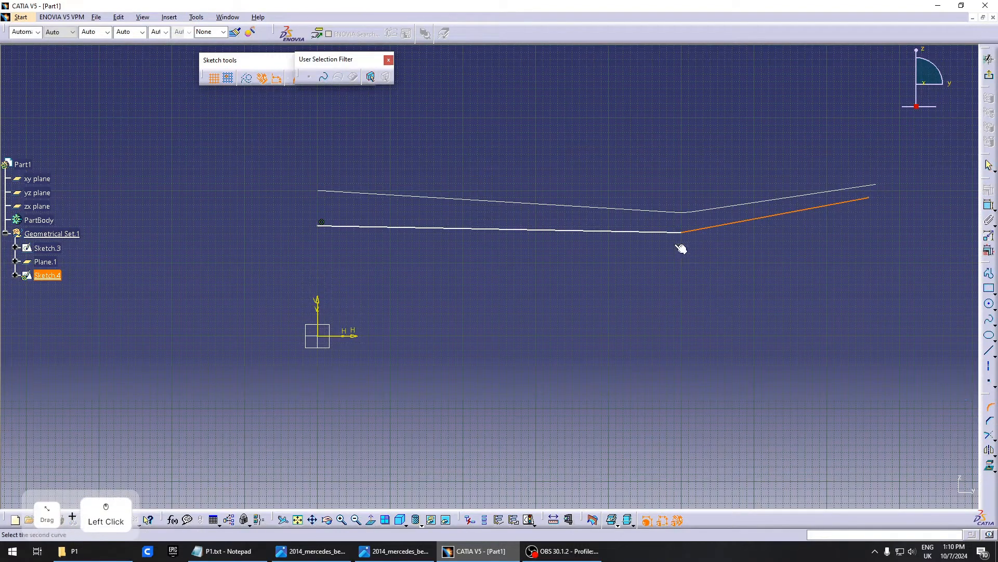
pyautogui.click(672, 232)
pyautogui.click(677, 230)
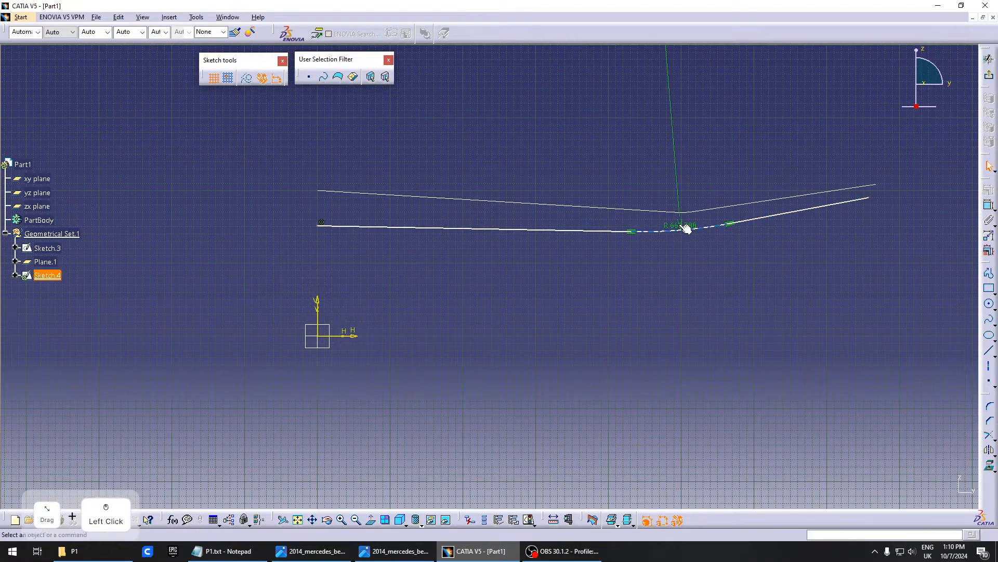
pyautogui.doubleClick(691, 227)
pyautogui.press('Return')
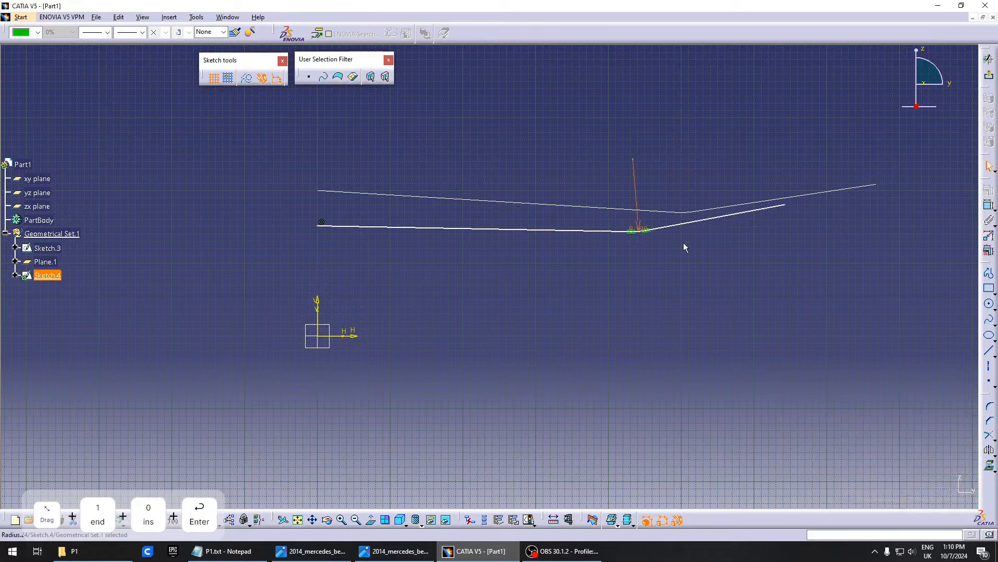
pyautogui.press('Escape')
# Constrain the new rising line's angle to the H axis at 8.5 degrees
pyautogui.moveTo(684, 282); pyautogui.dragTo(682, 264, button='middle')
pyautogui.click(720, 219)
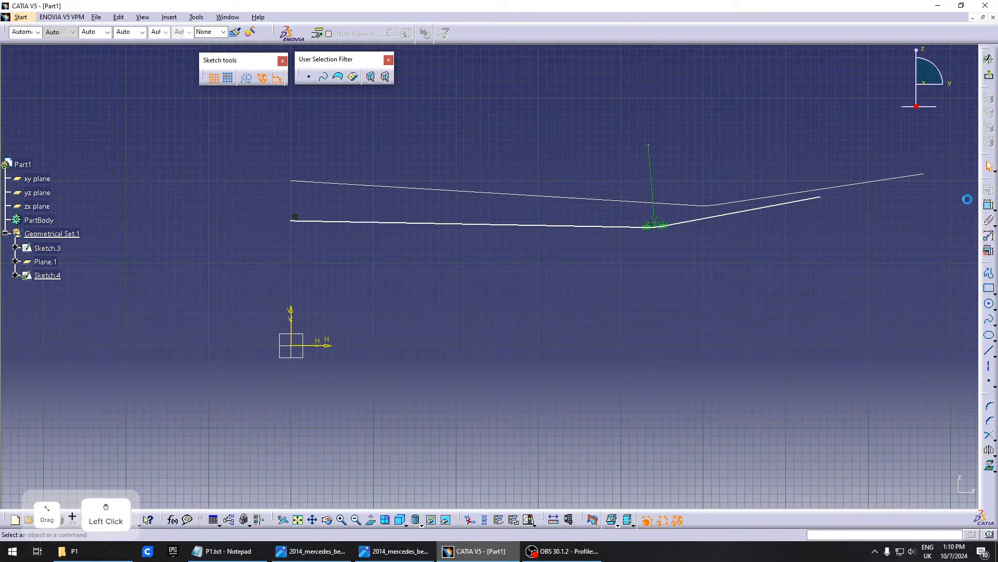
pyautogui.click(718, 221)
pyautogui.click(328, 345)
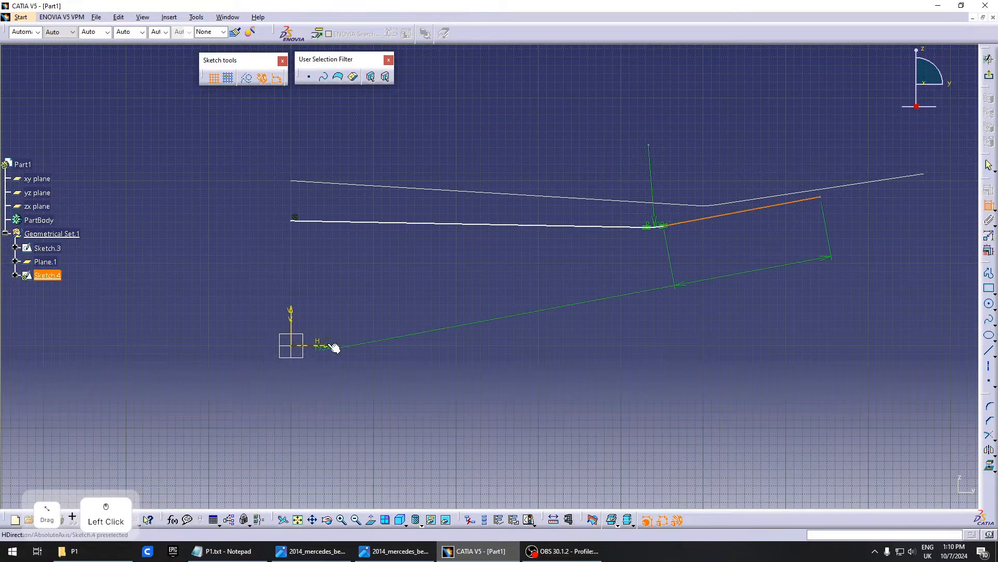
pyautogui.click(713, 301)
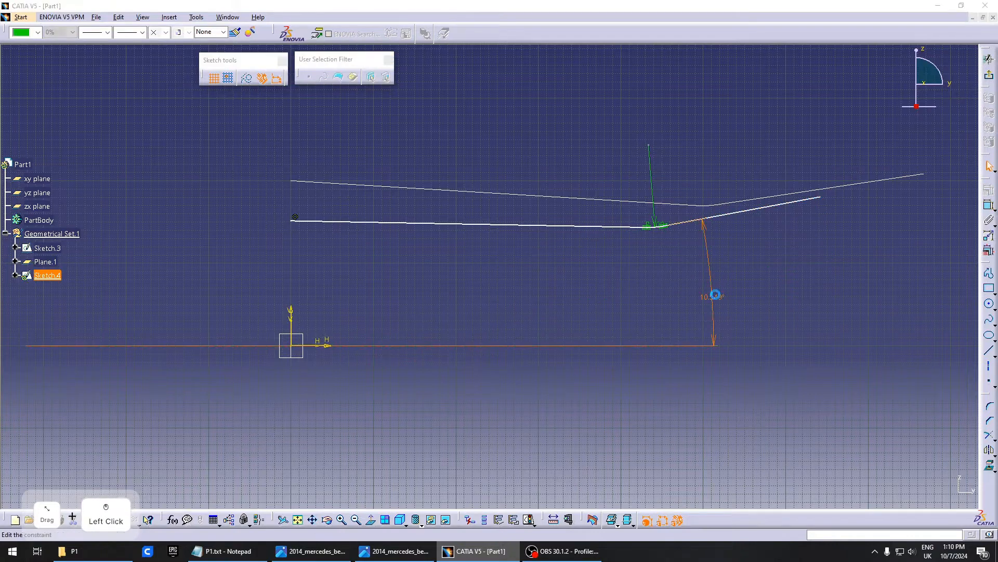
pyautogui.doubleClick(714, 301)
pyautogui.write('89')
pyautogui.press('BackSpace')
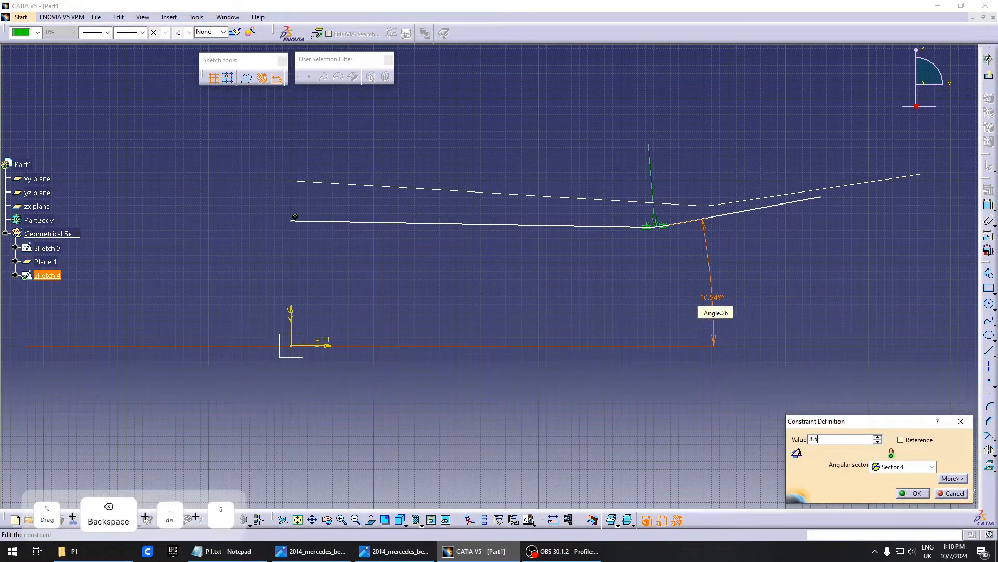
pyautogui.write('.5')
pyautogui.press('Return')
pyautogui.press('Escape')
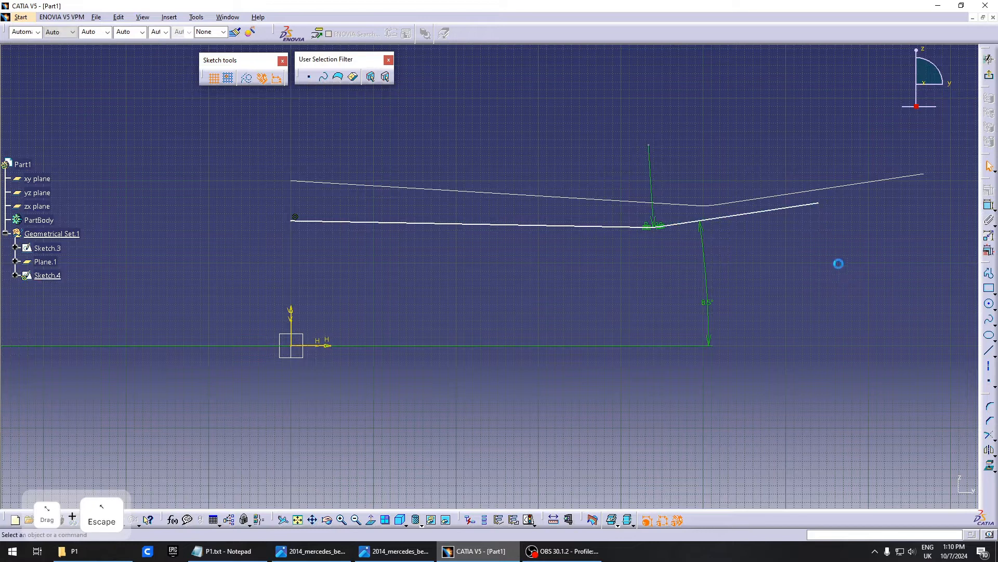
# Consult the rear and side reference photos, and dimension the new corner arc from the V axis with an offset of 330 mm
pyautogui.click(989, 205)
pyautogui.click(370, 550)
pyautogui.click(335, 550)
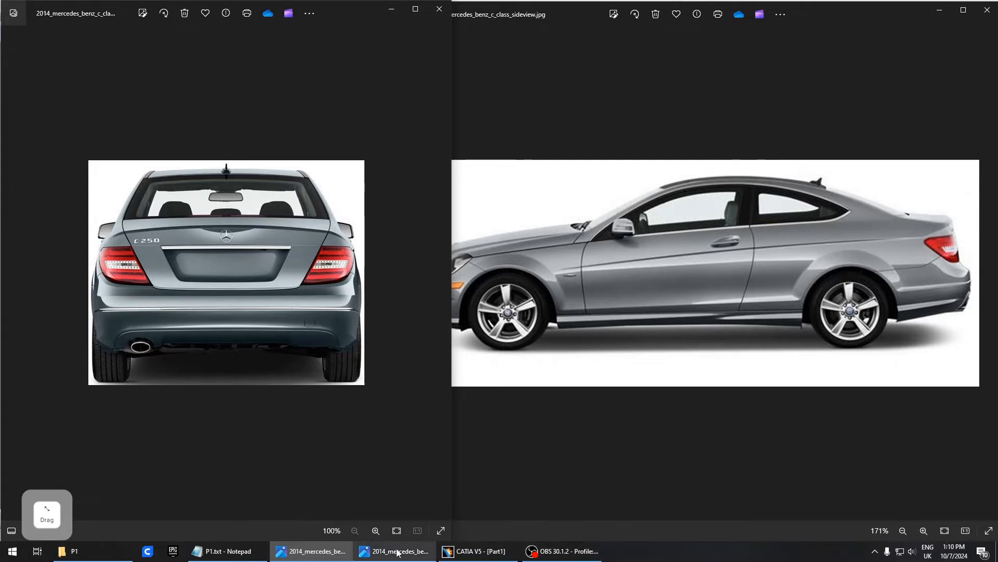
pyautogui.click(474, 550)
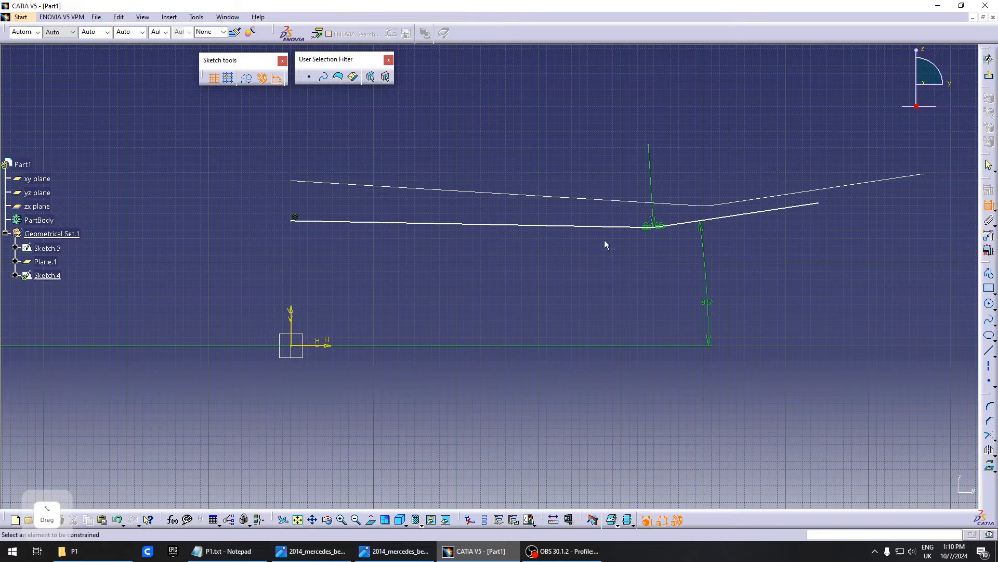
pyautogui.click(656, 228)
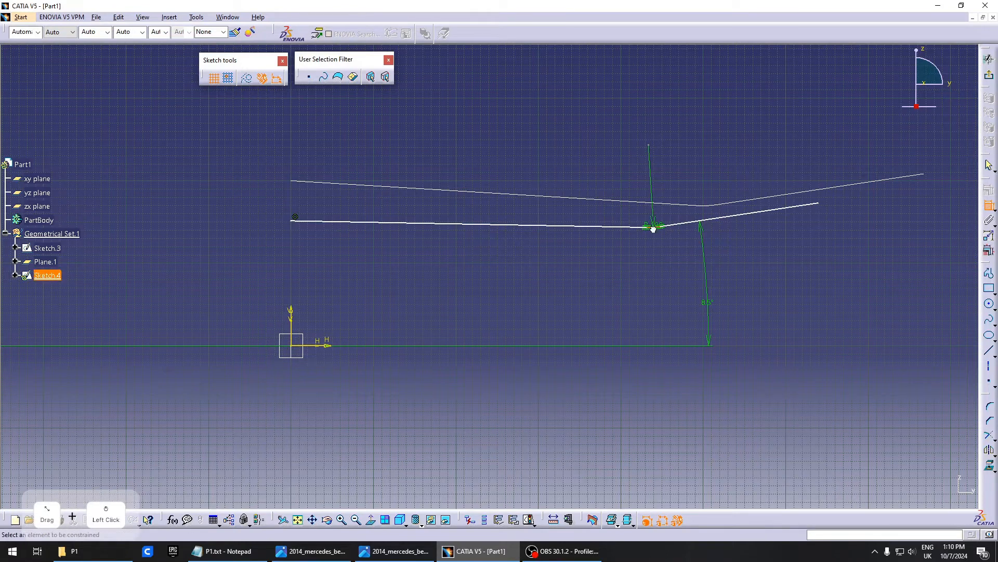
pyautogui.click(295, 313)
pyautogui.click(383, 257)
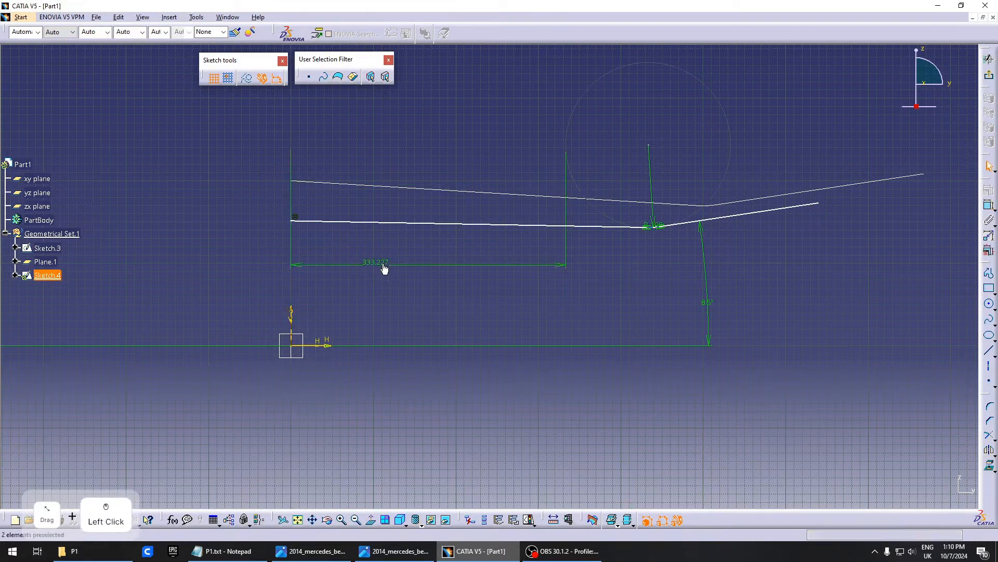
pyautogui.doubleClick(385, 266)
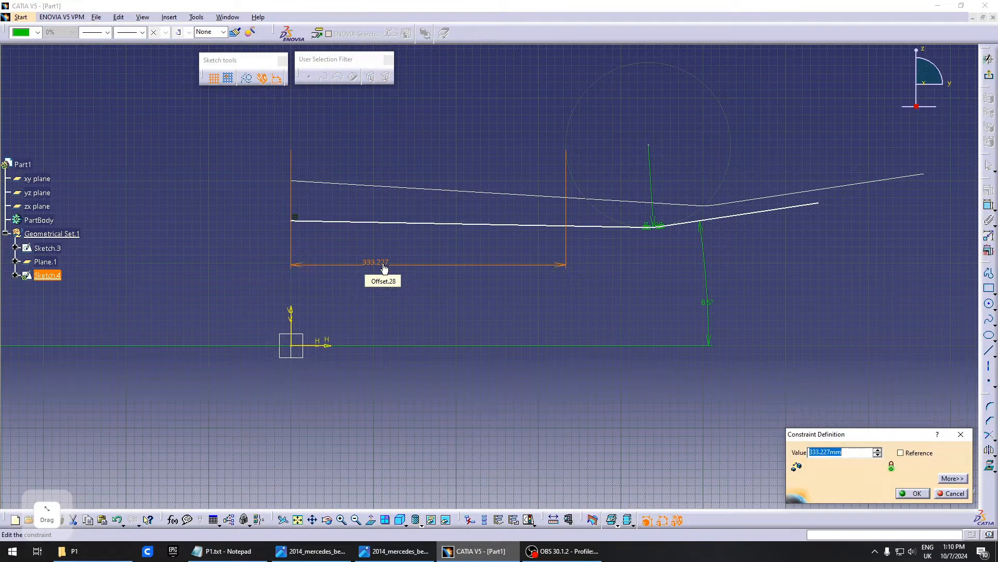
pyautogui.write('330')
pyautogui.press('Return')
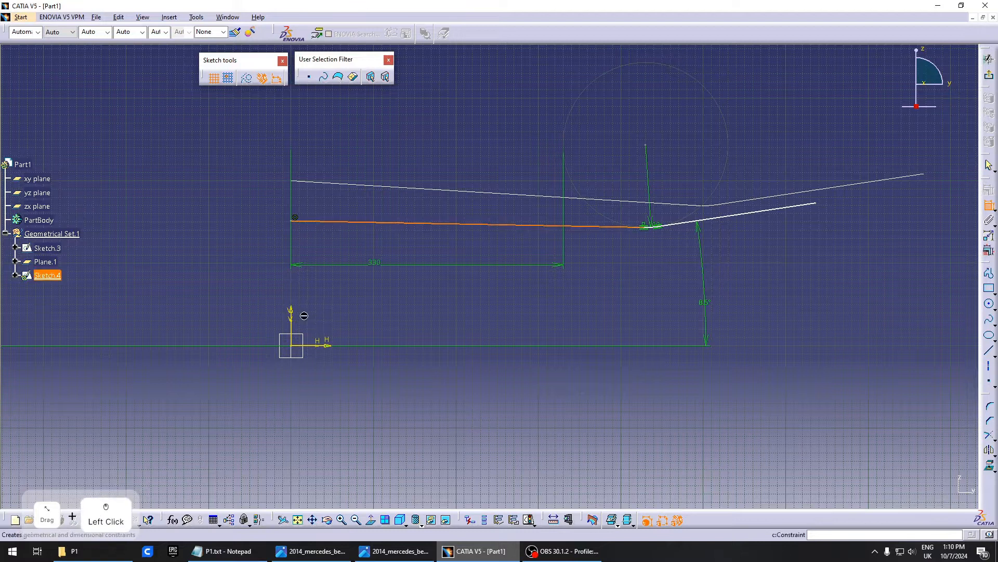
# Constrain the new descending line's angle to the H axis at 1.5 degrees
pyautogui.click(325, 345)
pyautogui.click(373, 305)
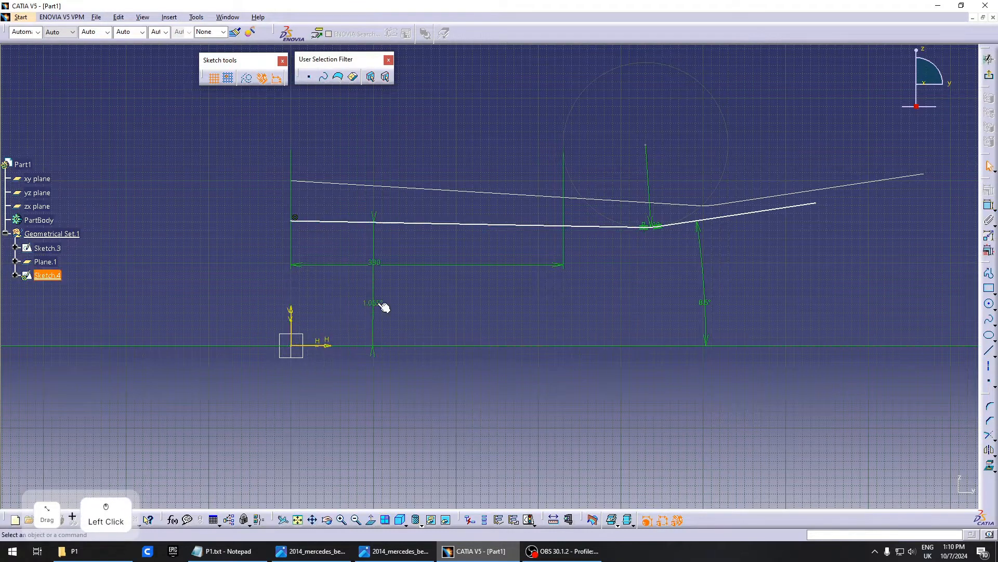
pyautogui.doubleClick(383, 306)
pyautogui.write('1.5')
pyautogui.press('Return')
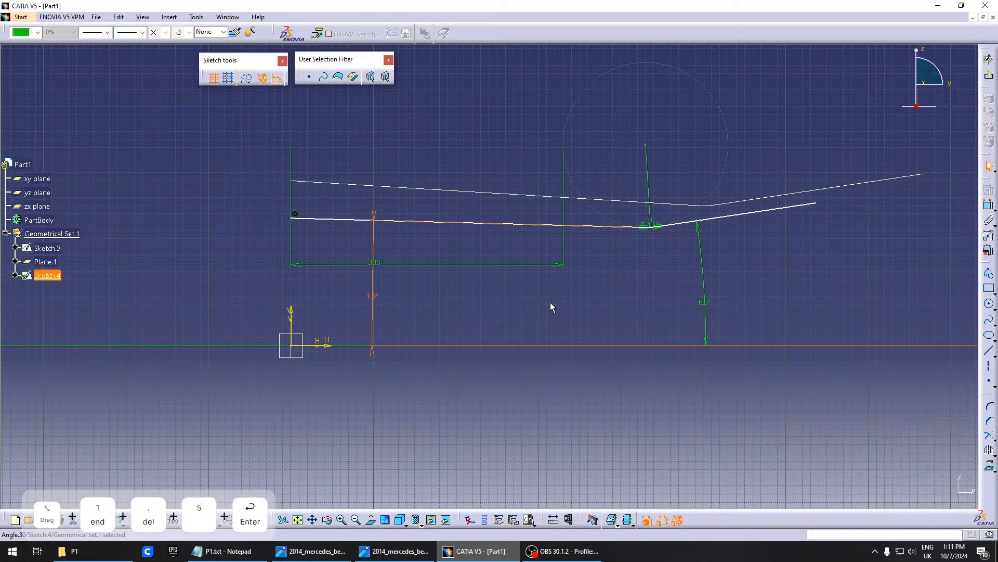
pyautogui.click(572, 318)
pyautogui.press('Escape')
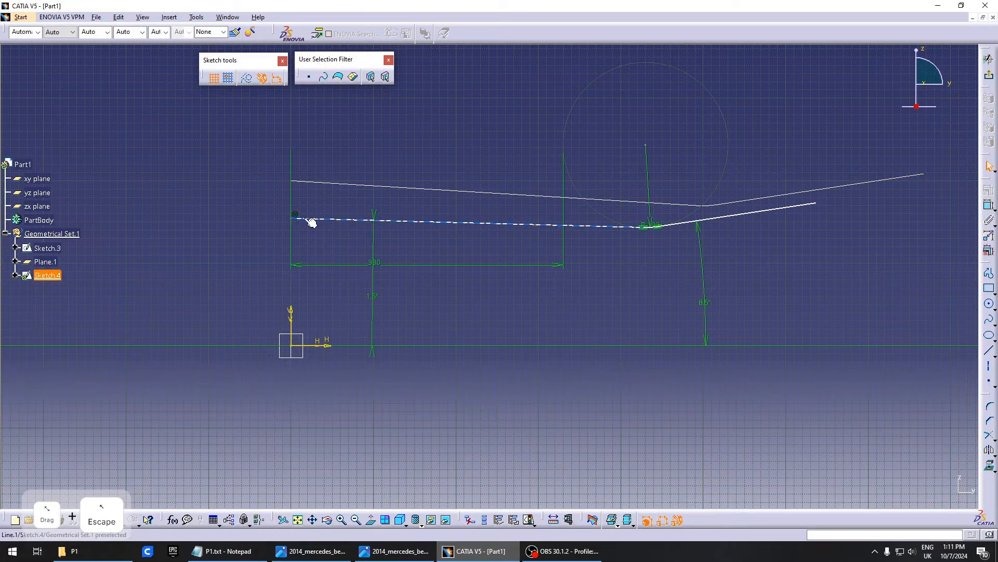
# Move the new profile slightly lower, and dimension its starting point on the V axis 145 mm above the H axis
pyautogui.moveTo(311, 222)
pyautogui.mouseDown()
pyautogui.moveTo(312, 207)
pyautogui.moveTo(319, 225)
pyautogui.mouseUp()
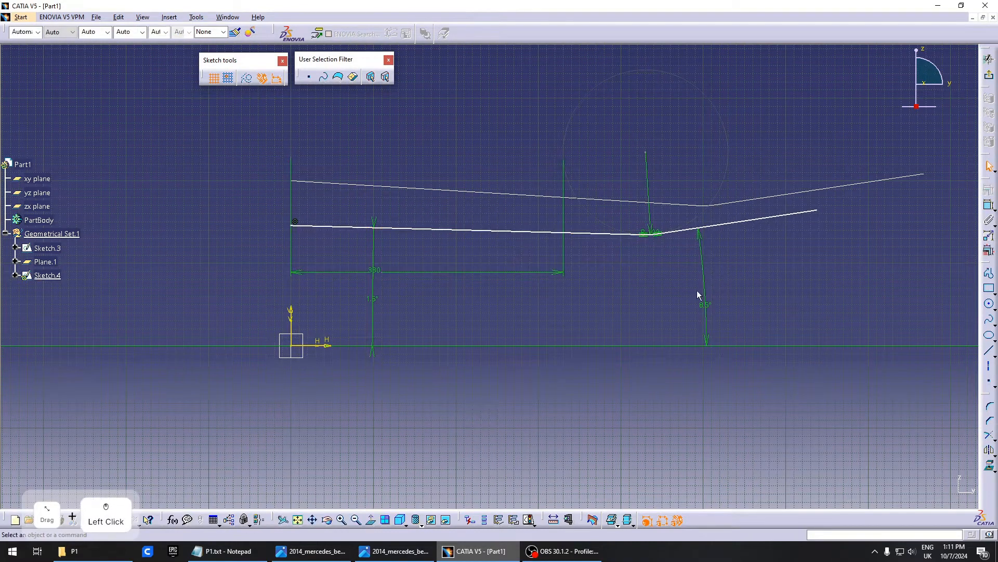
pyautogui.press('Escape')
pyautogui.click(989, 205)
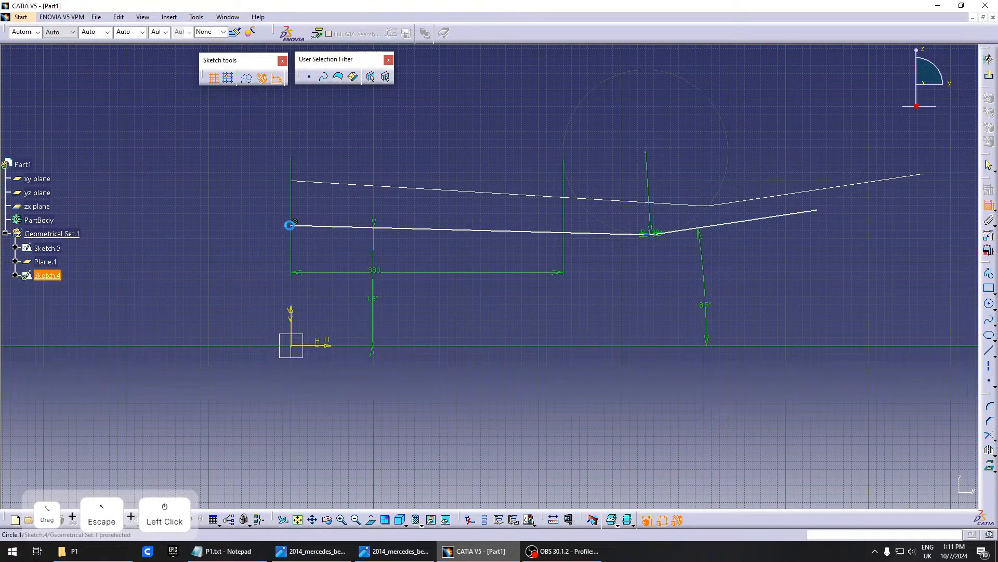
pyautogui.click(292, 225)
pyautogui.click(331, 345)
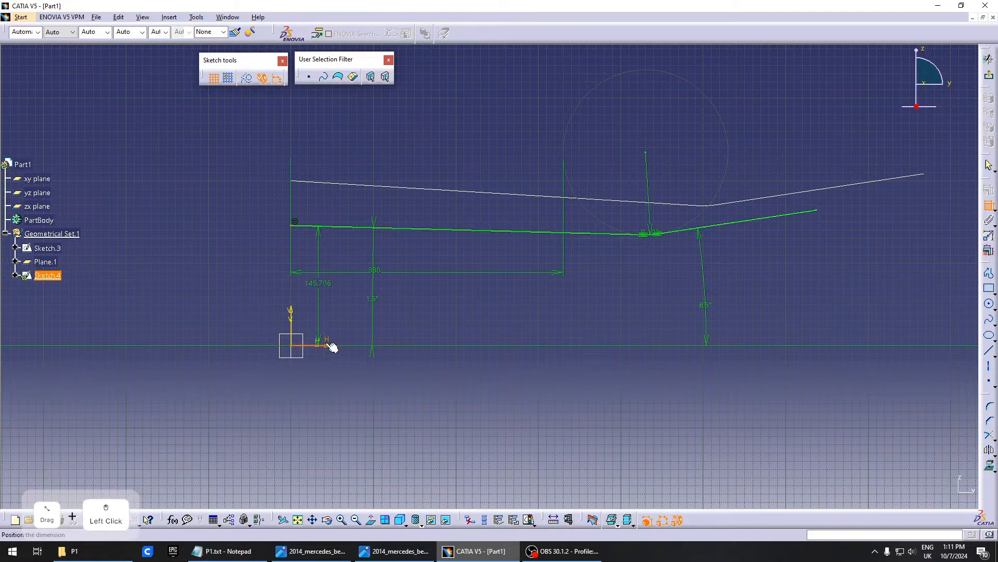
pyautogui.doubleClick(330, 327)
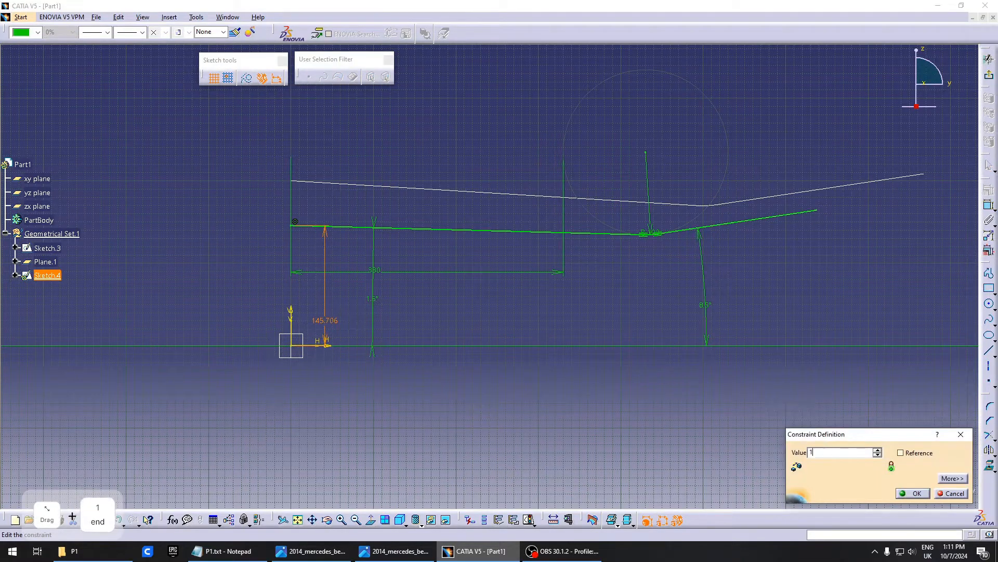
pyautogui.write('145')
pyautogui.press('Return')
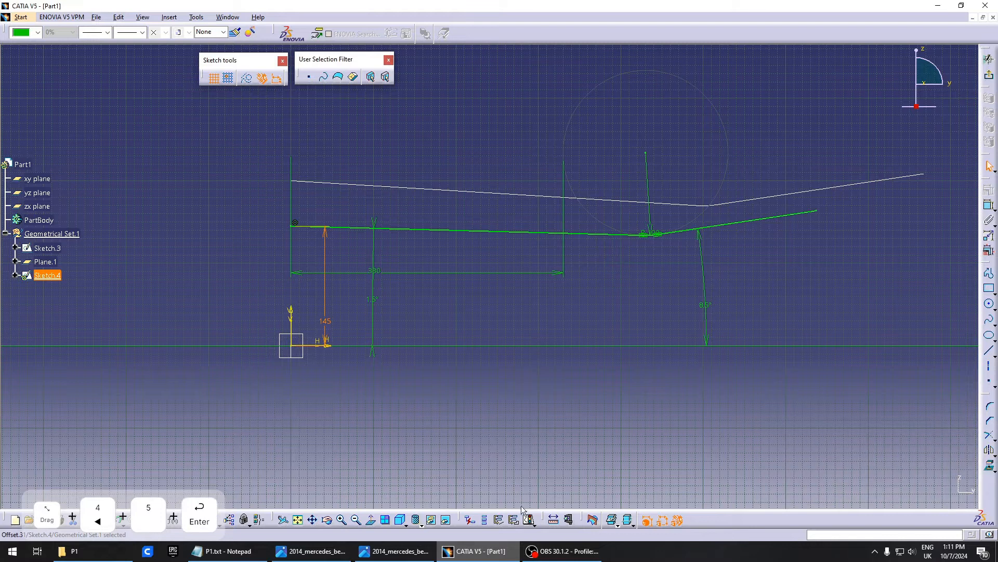
# Consult the side-view reference photo and set the descending line's angle to the H axis to 9.5 degrees
pyautogui.click(366, 555)
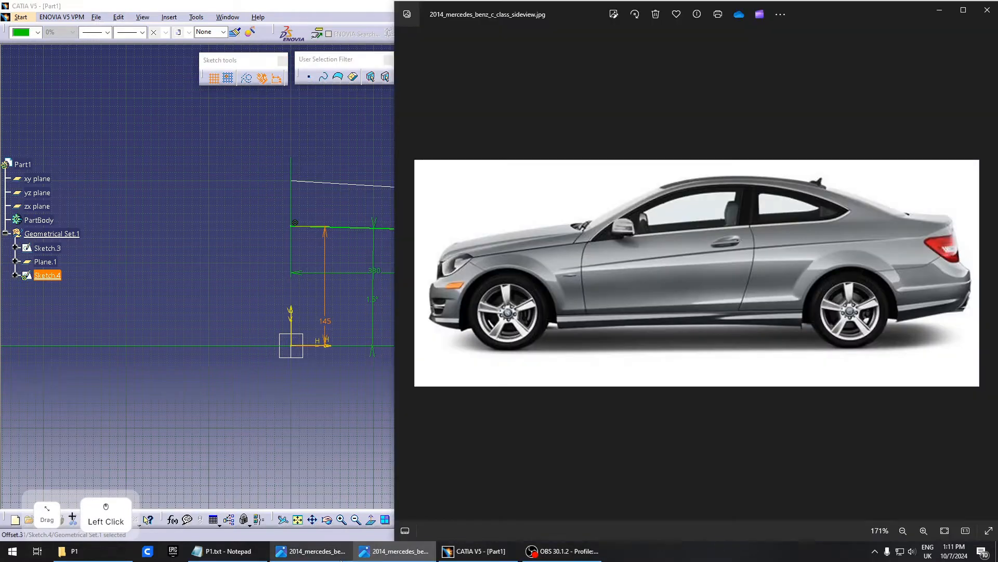
pyautogui.click(366, 556)
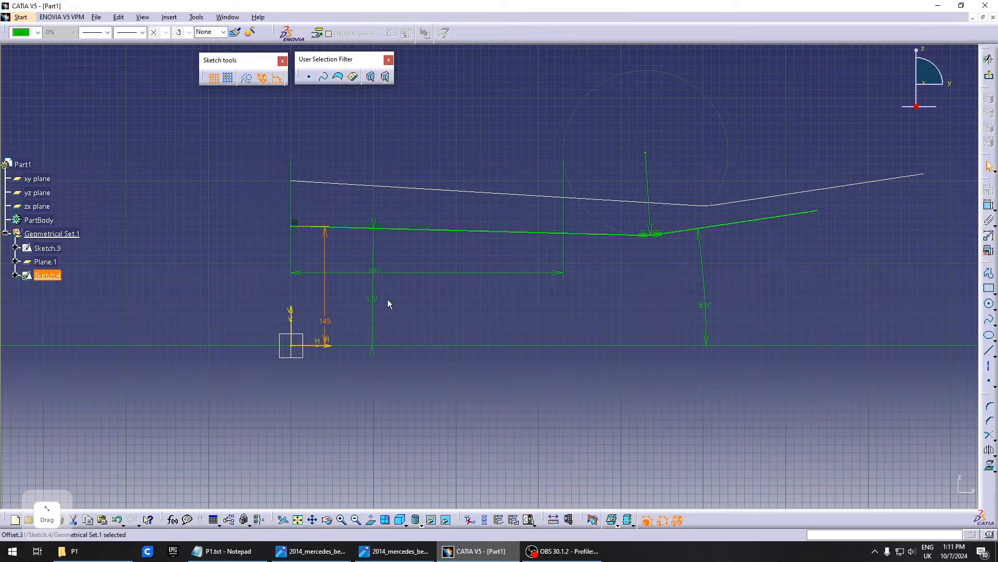
pyautogui.doubleClick(372, 299)
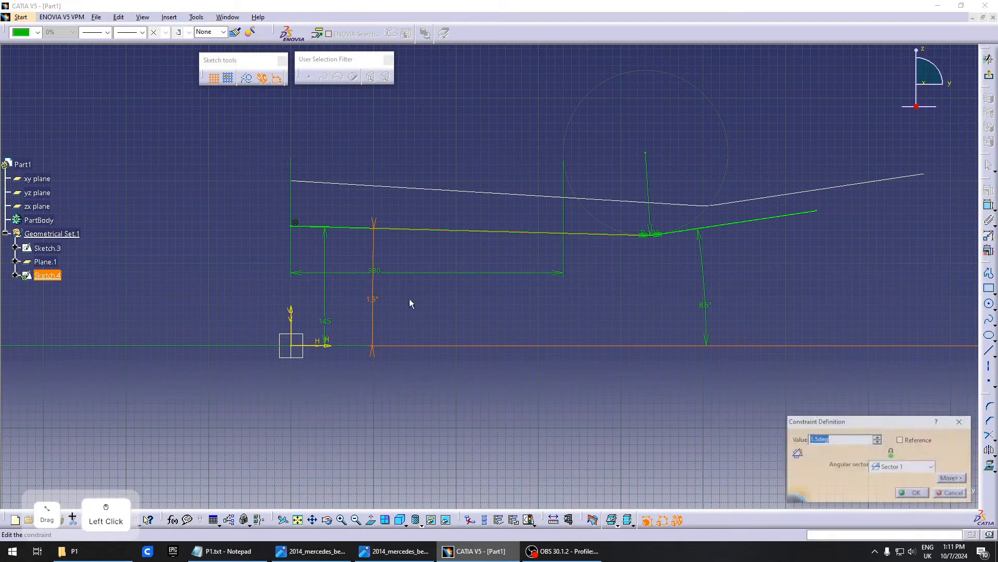
pyautogui.click(878, 437)
pyautogui.click(877, 437)
pyautogui.click(877, 437)
pyautogui.click(877, 437)
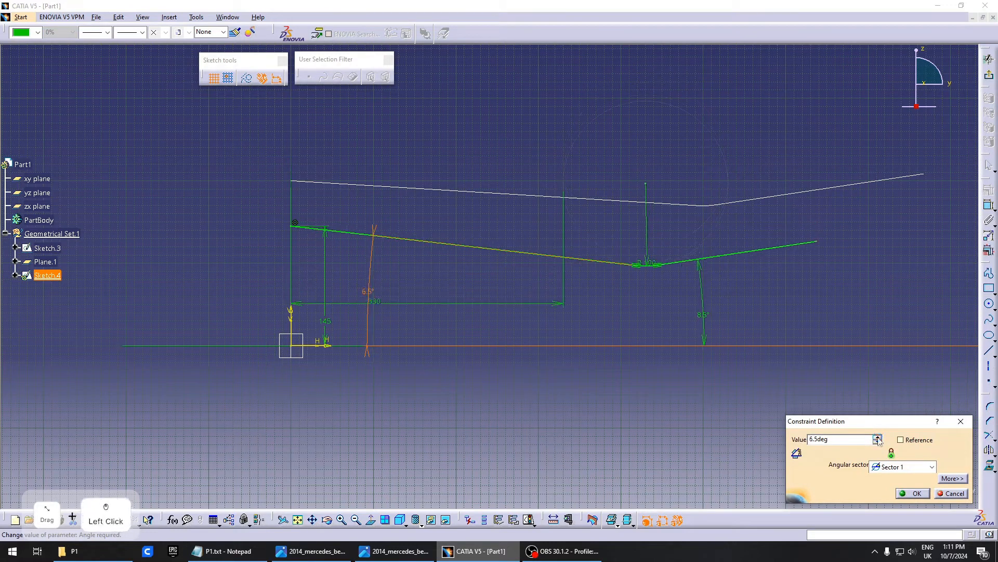
pyautogui.click(877, 437)
pyautogui.click(877, 437)
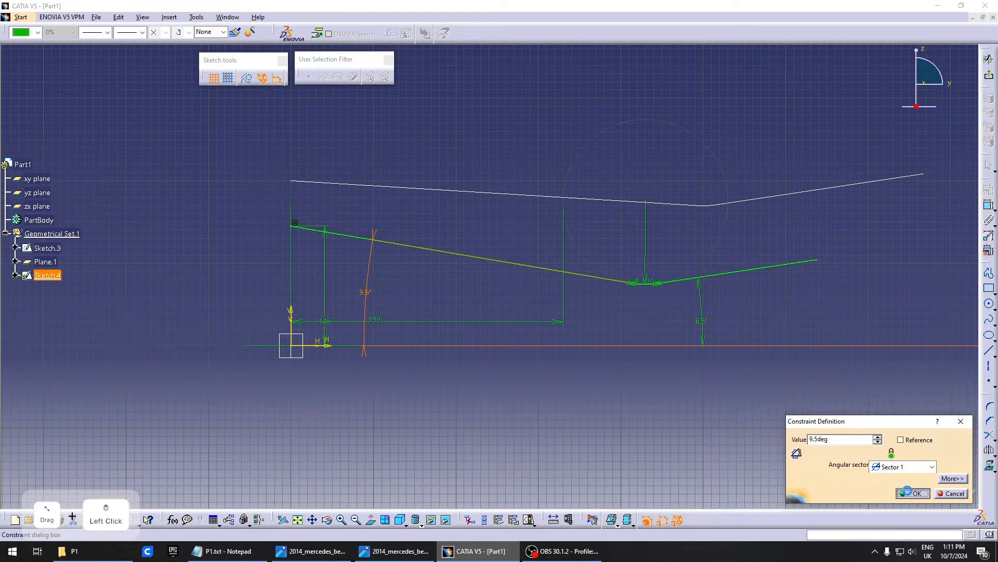
pyautogui.click(907, 490)
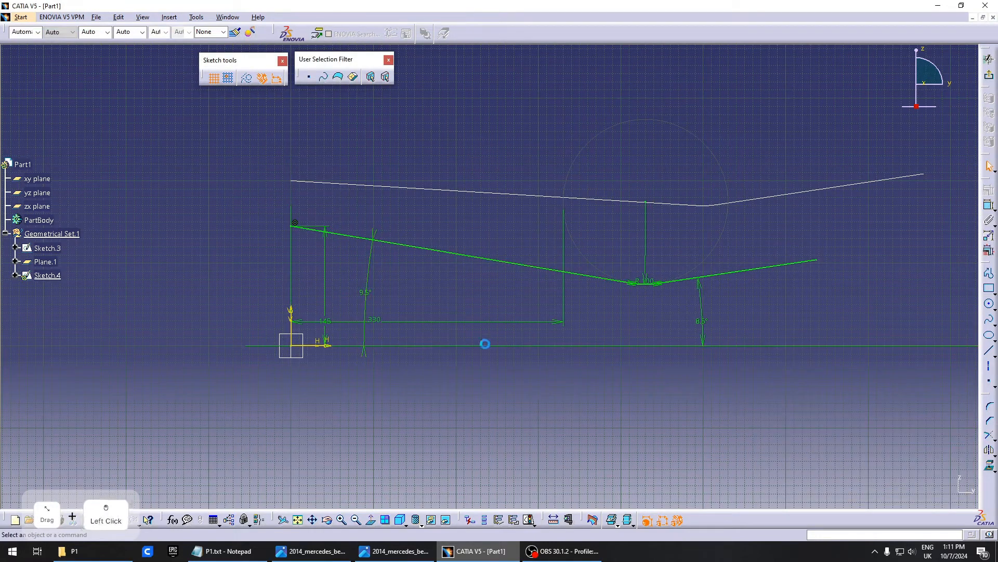
# Set the profile starting point's height above the H axis to 170 mm and exit the sketch
pyautogui.doubleClick(331, 297)
pyautogui.click(878, 450)
pyautogui.click(877, 450)
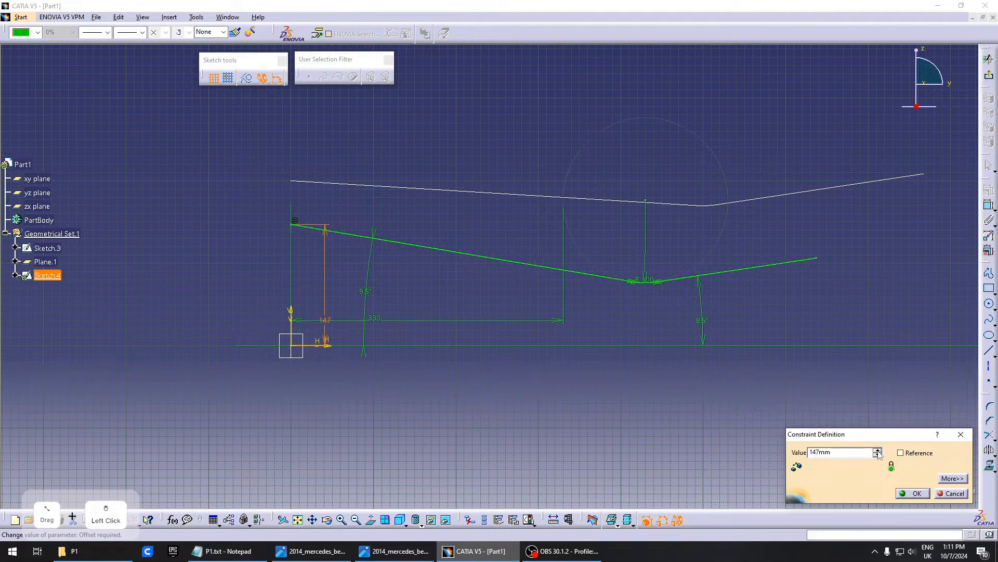
pyautogui.click(877, 450)
pyautogui.click(877, 450)
pyautogui.click(878, 450)
pyautogui.click(877, 451)
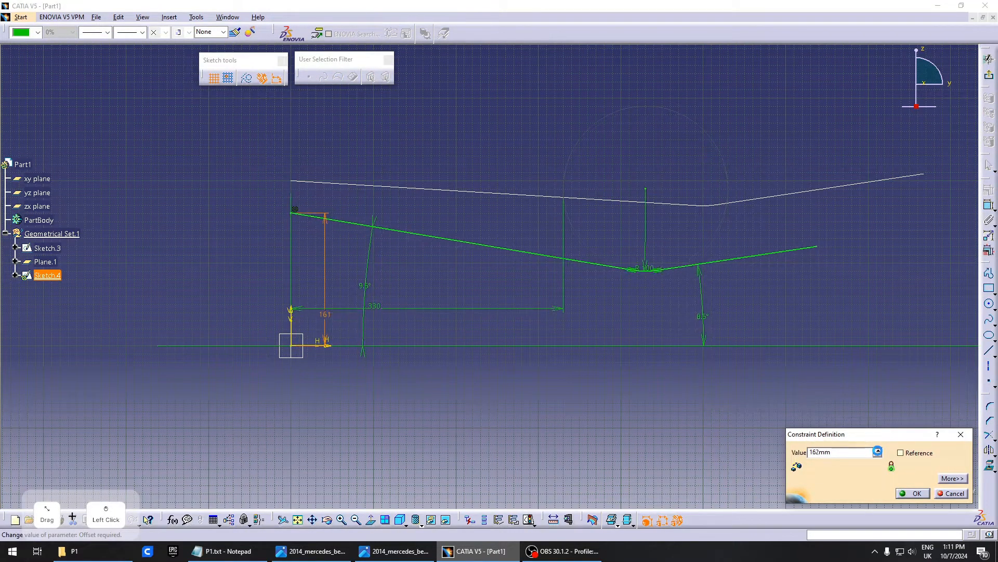
pyautogui.click(877, 450)
pyautogui.click(877, 450)
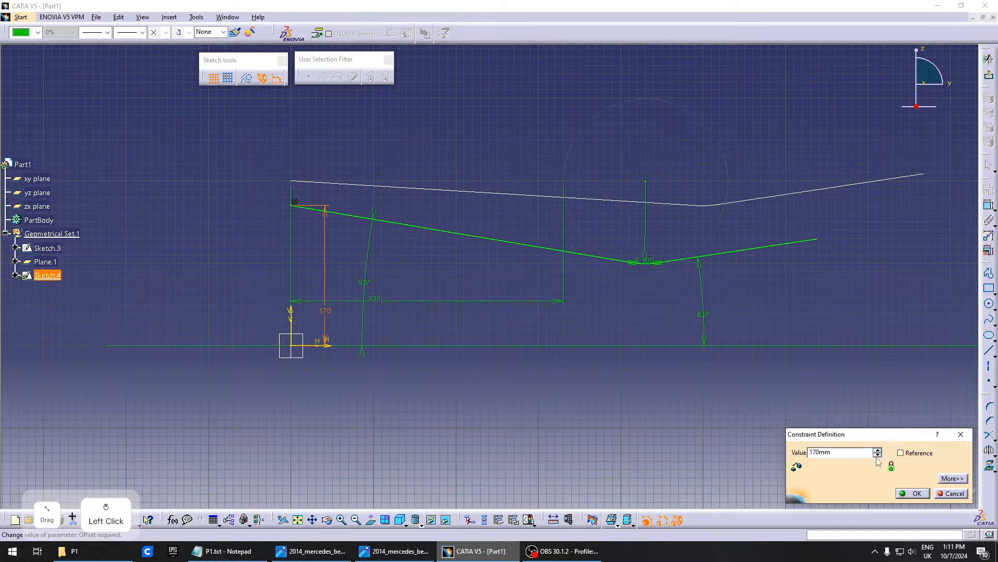
pyautogui.click(912, 493)
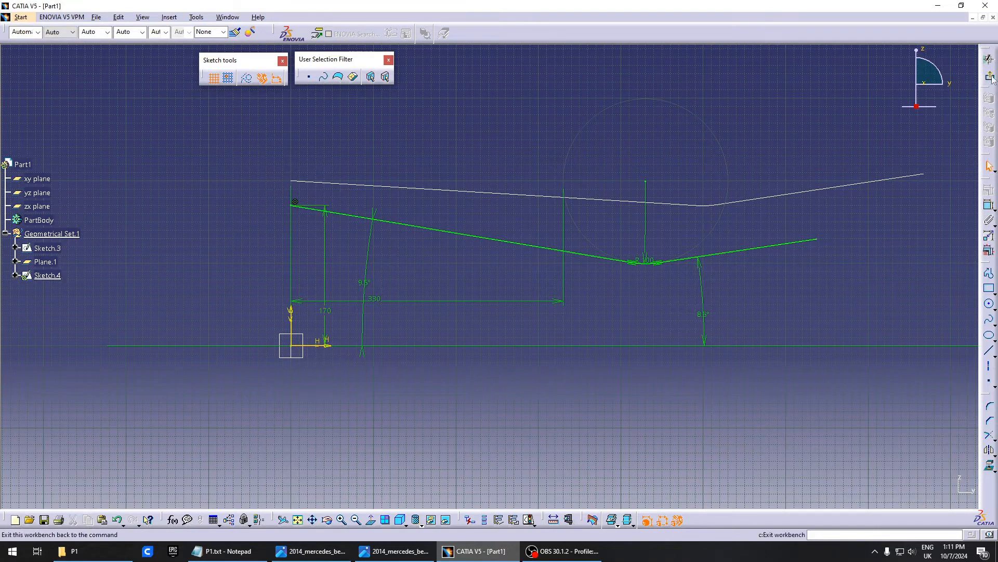
pyautogui.click(990, 58)
# Start a multi-sections surface with Sketch.3 as the first section and Sketch.4 as the second, and preview it
pyautogui.moveTo(609, 347)
pyautogui.mouseDown(button='middle')
pyautogui.moveTo(629, 283)
pyautogui.moveTo(504, 350)
pyautogui.moveTo(557, 364)
pyautogui.moveTo(601, 287)
pyautogui.mouseUp(button='middle')
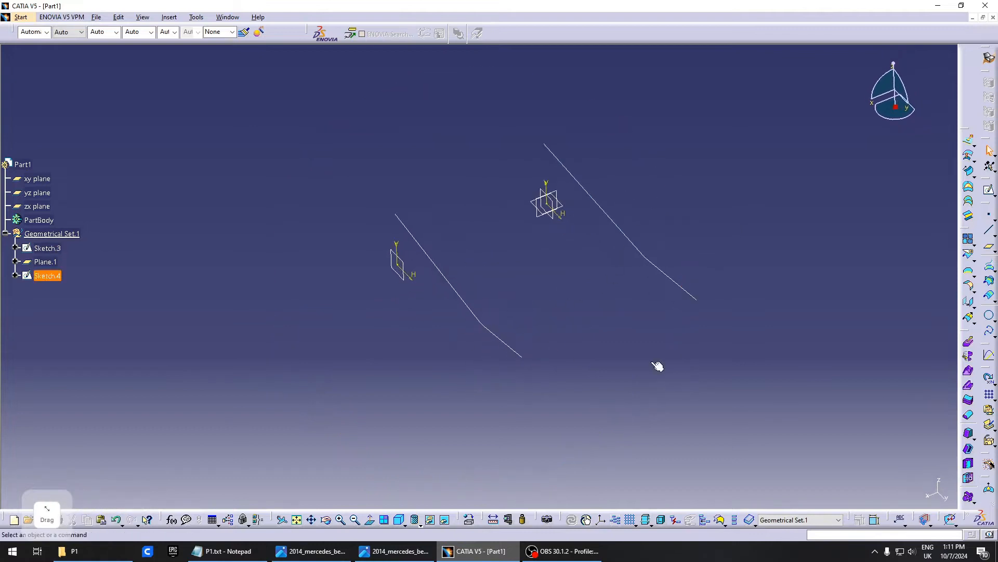
pyautogui.moveTo(657, 366)
pyautogui.mouseDown(button='middle')
pyautogui.moveTo(551, 332)
pyautogui.moveTo(551, 283)
pyautogui.moveTo(635, 298)
pyautogui.moveTo(539, 334)
pyautogui.moveTo(575, 336)
pyautogui.moveTo(650, 364)
pyautogui.mouseUp(button='middle')
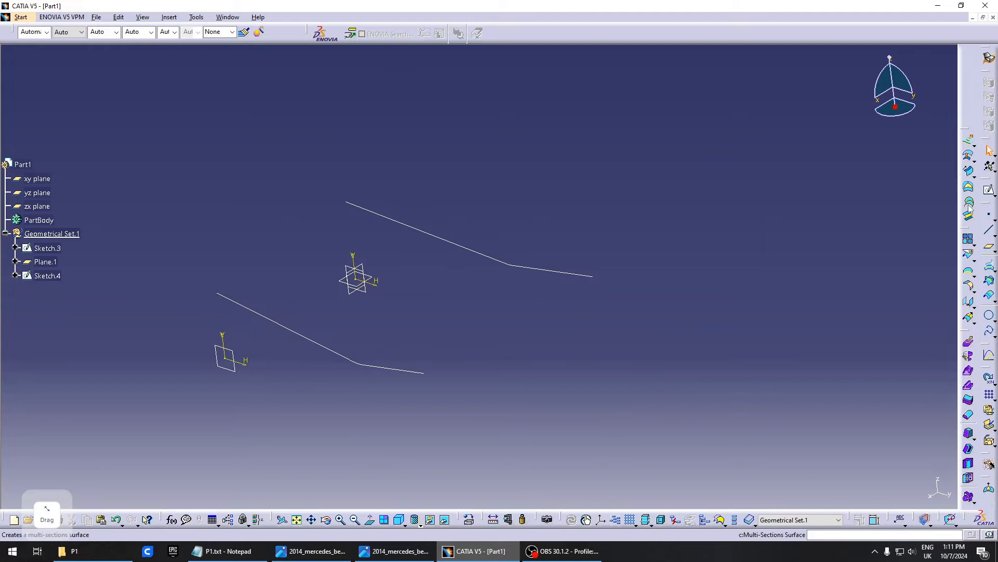
pyautogui.click(968, 205)
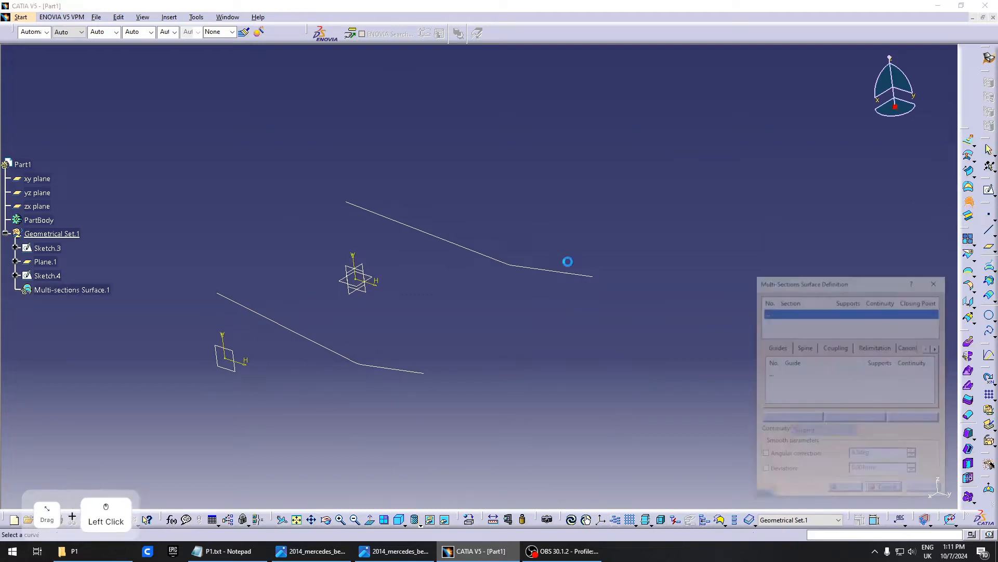
pyautogui.click(493, 260)
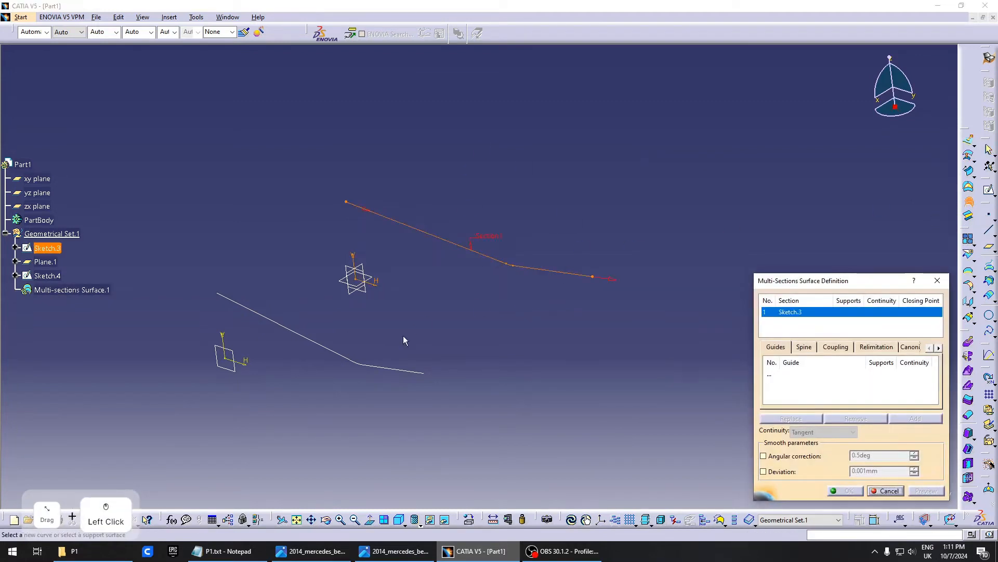
pyautogui.click(411, 371)
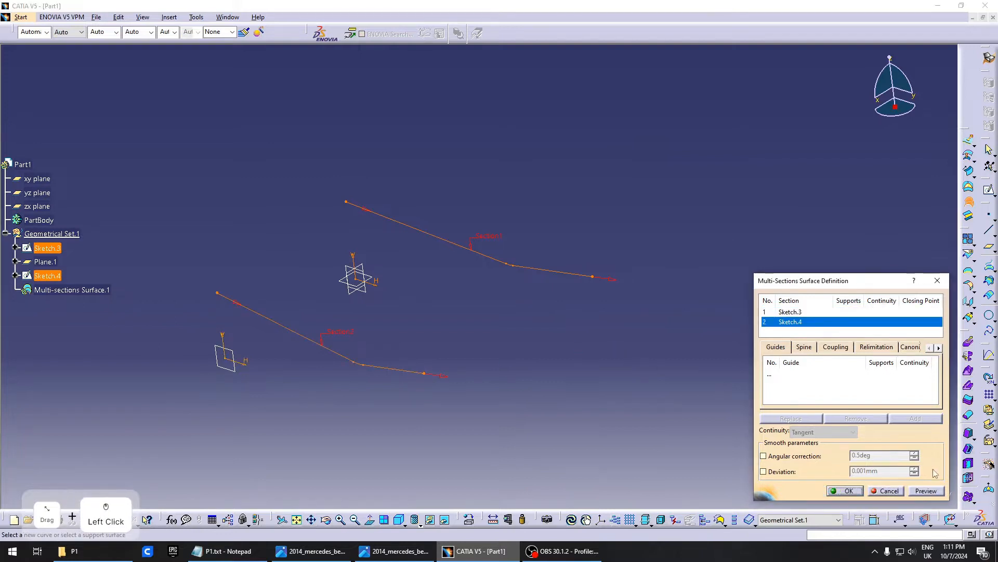
pyautogui.click(926, 490)
# Set the display to shading with edges without smooth edges and examine the previewed surface
pyautogui.moveTo(335, 296)
pyautogui.mouseDown(button='middle')
pyautogui.moveTo(556, 294)
pyautogui.moveTo(479, 292)
pyautogui.moveTo(439, 458)
pyautogui.mouseUp(button='middle')
pyautogui.click(421, 524)
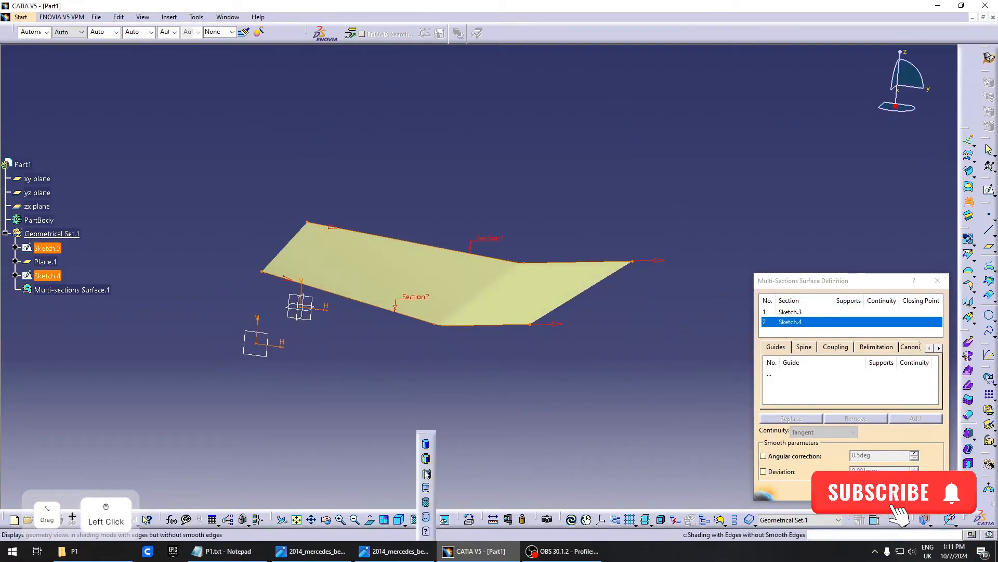
pyautogui.click(426, 473)
pyautogui.moveTo(545, 311)
pyautogui.mouseDown(button='middle')
pyautogui.moveTo(591, 345)
pyautogui.moveTo(638, 320)
pyautogui.moveTo(501, 363)
pyautogui.moveTo(508, 338)
pyautogui.moveTo(495, 357)
pyautogui.moveTo(515, 390)
pyautogui.moveTo(431, 390)
pyautogui.moveTo(493, 323)
pyautogui.moveTo(578, 342)
pyautogui.moveTo(570, 280)
pyautogui.moveTo(541, 310)
pyautogui.moveTo(475, 347)
pyautogui.moveTo(514, 378)
pyautogui.moveTo(457, 345)
pyautogui.moveTo(462, 265)
pyautogui.moveTo(468, 329)
pyautogui.moveTo(435, 328)
pyautogui.moveTo(475, 348)
pyautogui.moveTo(548, 352)
pyautogui.moveTo(557, 331)
pyautogui.mouseUp(button='middle')
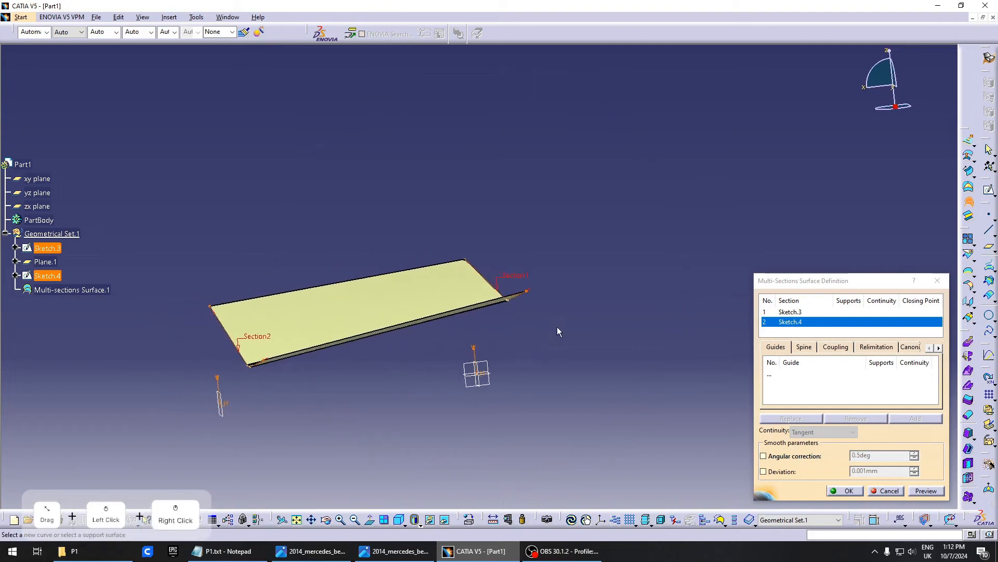
# Assign the yz plane as tangent support of the Sketch.3 section, check the surface's curvature in a preview, and create the surface
pyautogui.click(521, 281)
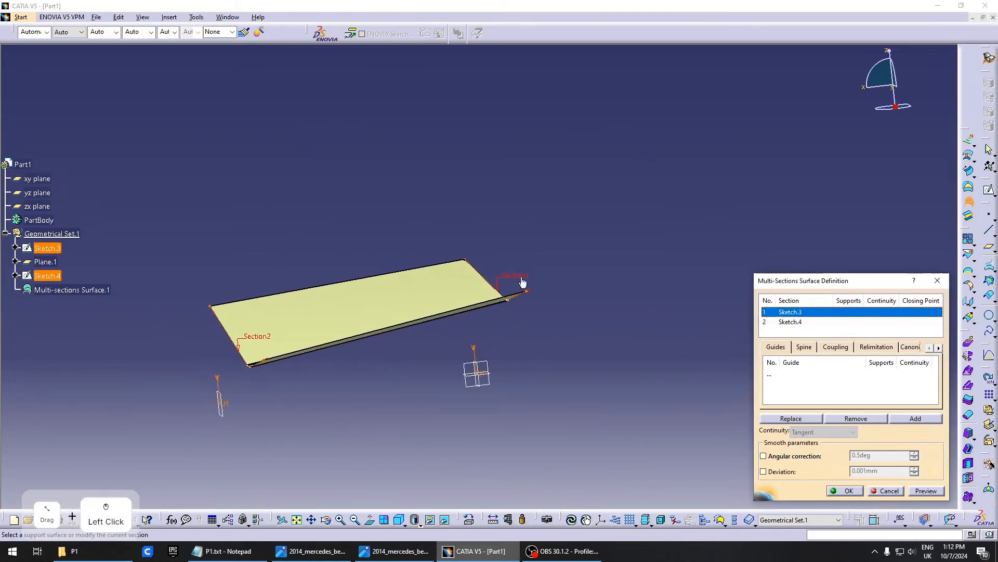
pyautogui.rightClick(847, 312)
pyautogui.click(849, 312)
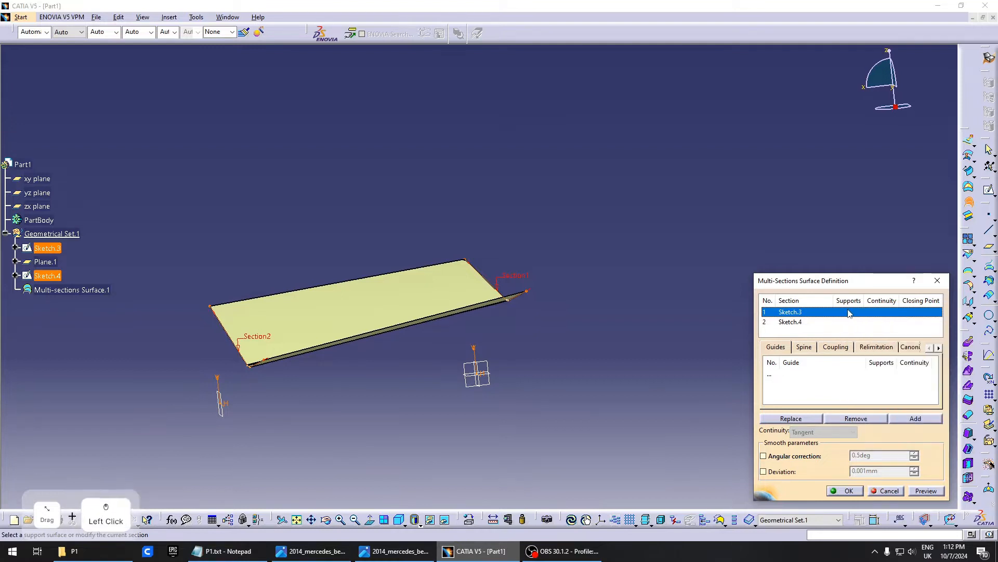
pyautogui.click(478, 374)
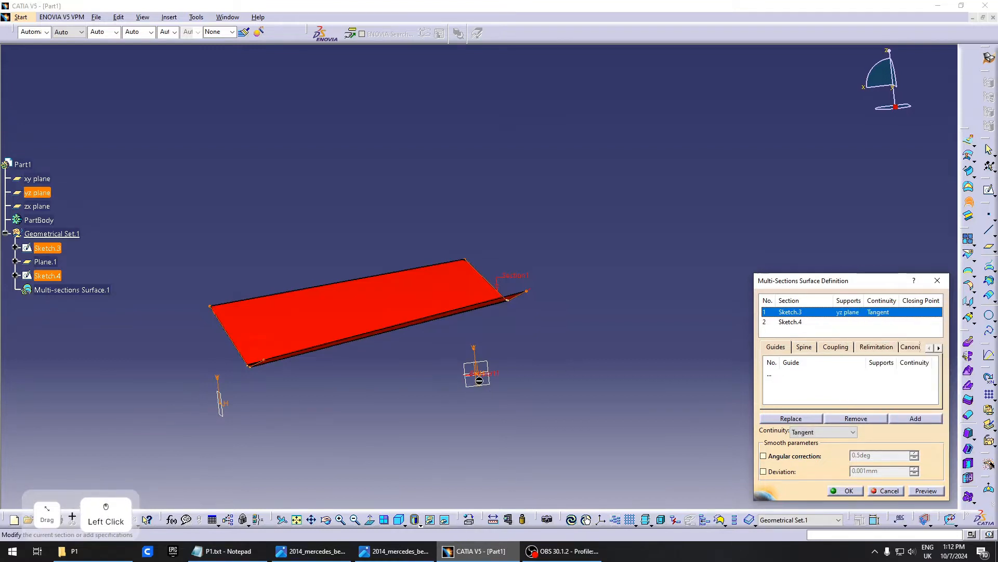
pyautogui.click(927, 490)
pyautogui.moveTo(524, 355); pyautogui.dragTo(529, 321, button='middle')
pyautogui.click(572, 303)
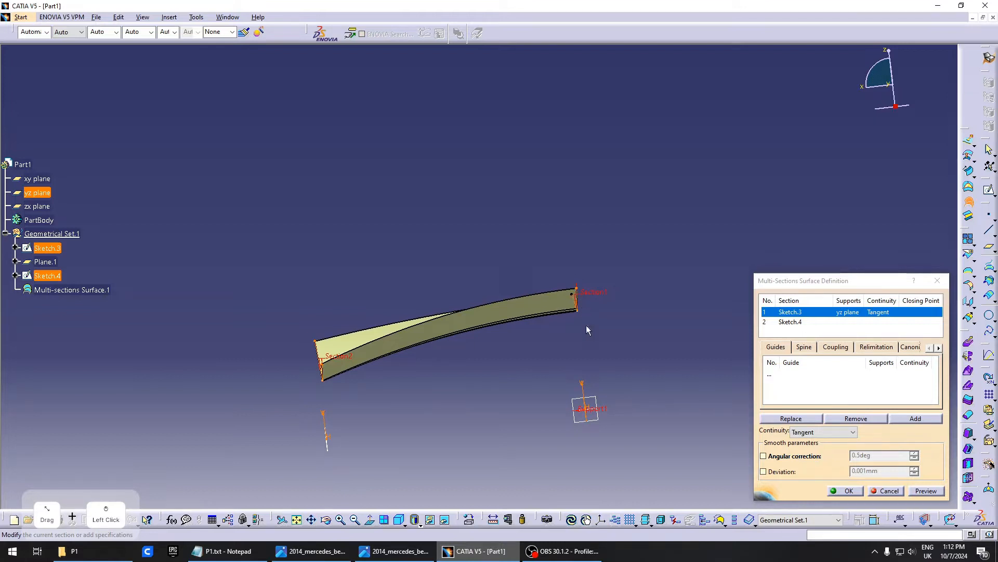
pyautogui.moveTo(578, 332); pyautogui.dragTo(268, 378, button='middle')
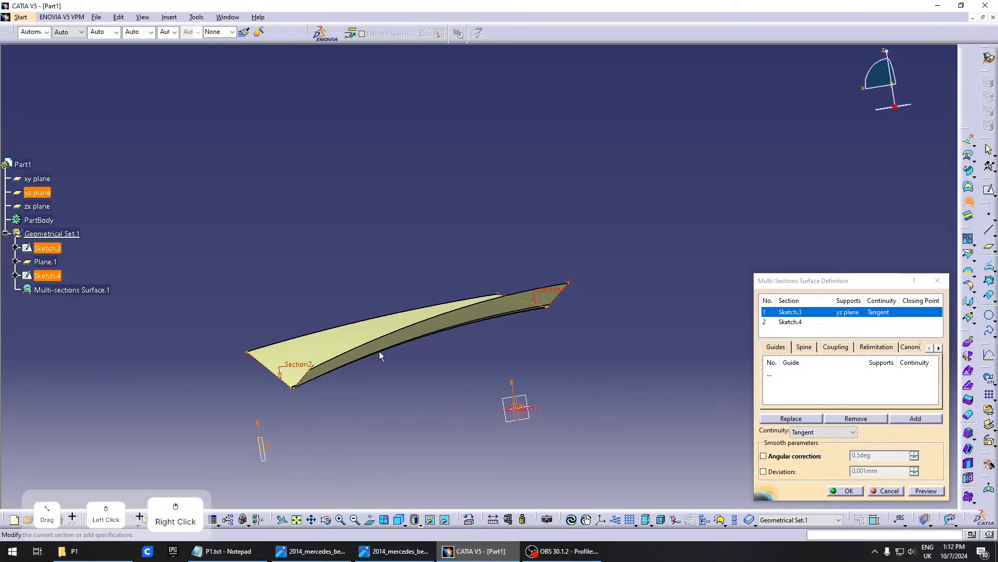
pyautogui.moveTo(379, 355); pyautogui.dragTo(492, 325, button='middle')
pyautogui.click(848, 491)
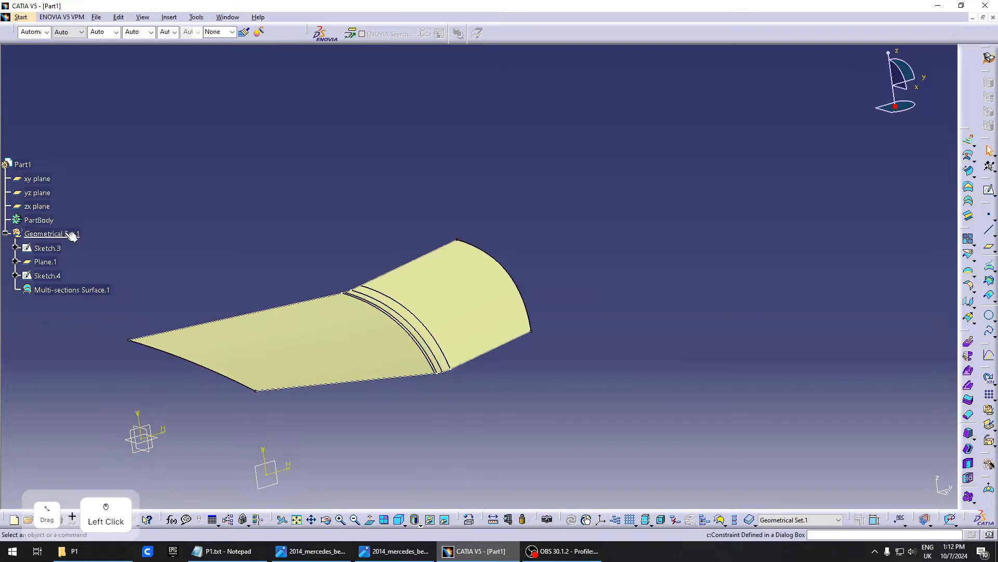
# Rename the geometrical set containing the sketches and the multi-sections surface as Top Surface
pyautogui.rightClick(53, 233)
pyautogui.click(91, 275)
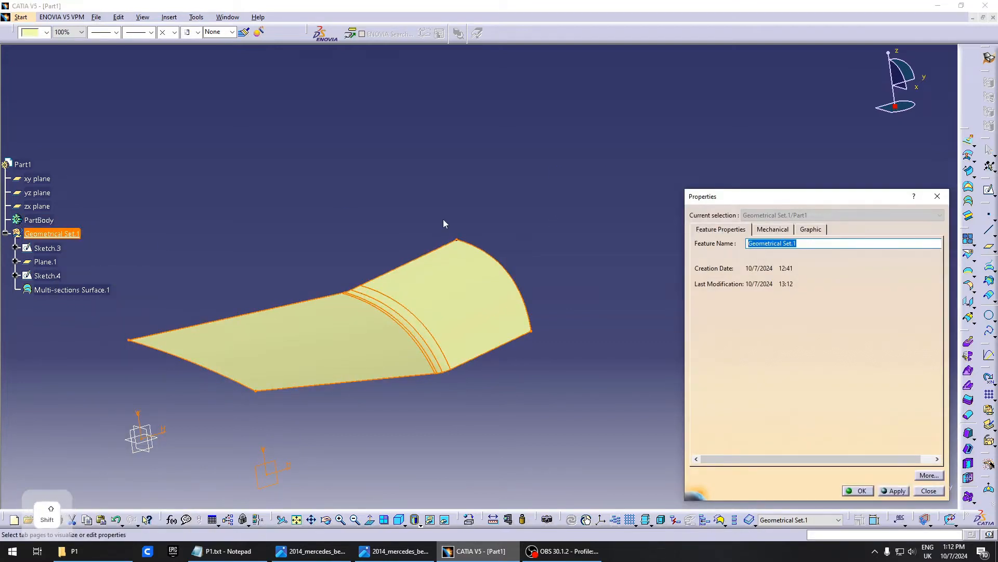
pyautogui.write('Top Surface')
pyautogui.press('Return')
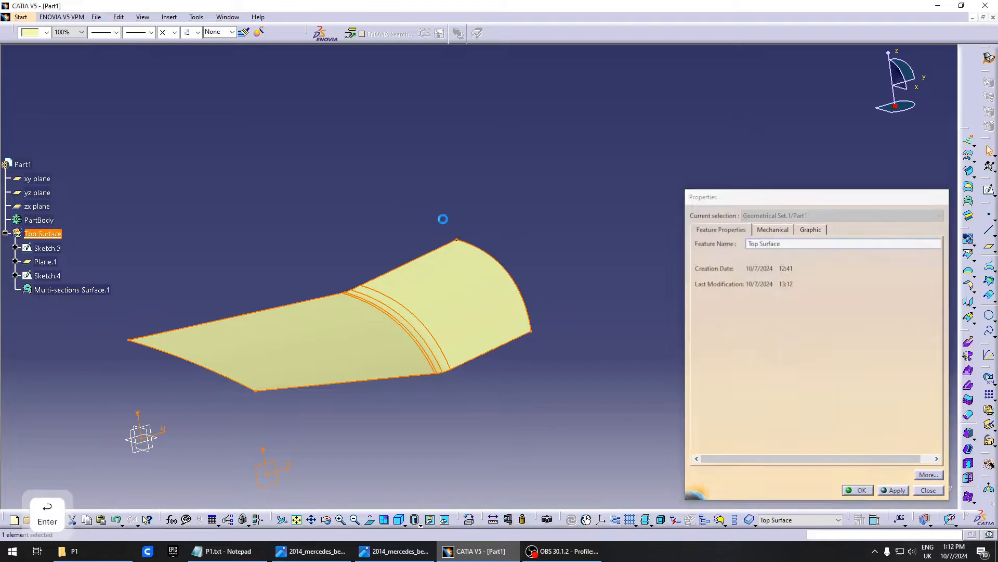
# Insert a new geometrical set named Features directly under Part1
pyautogui.click(22, 164)
pyautogui.click(169, 17)
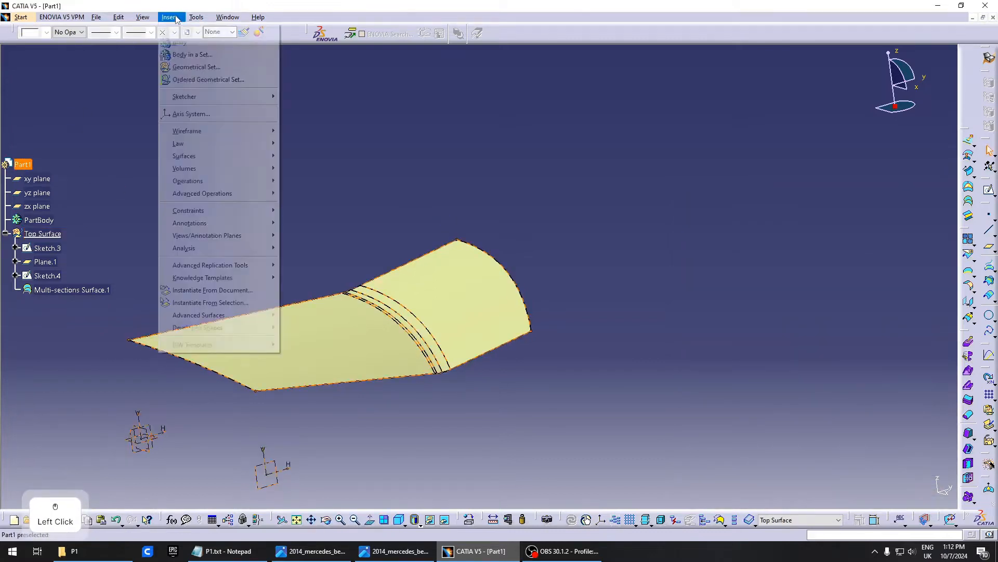
pyautogui.click(192, 68)
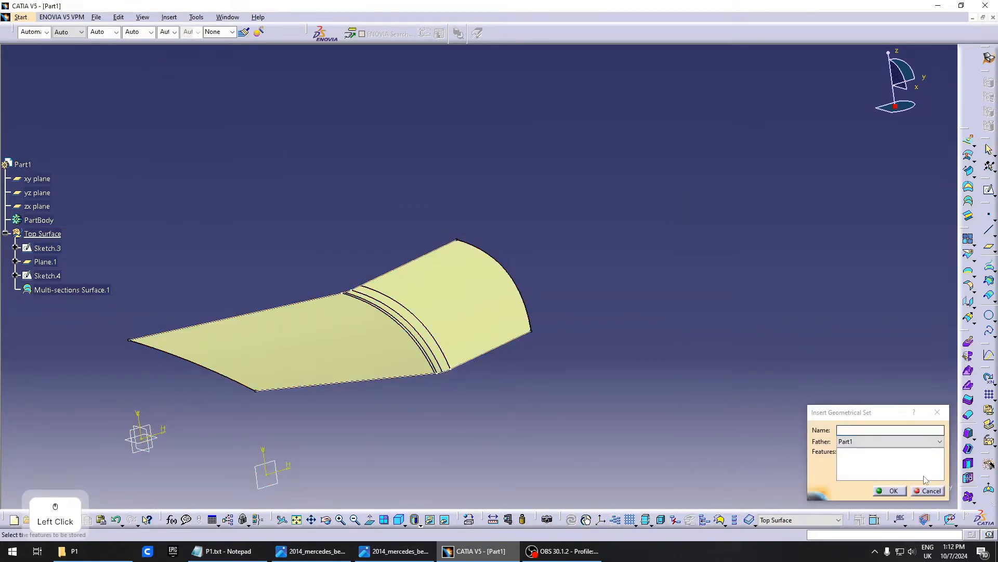
pyautogui.click(878, 431)
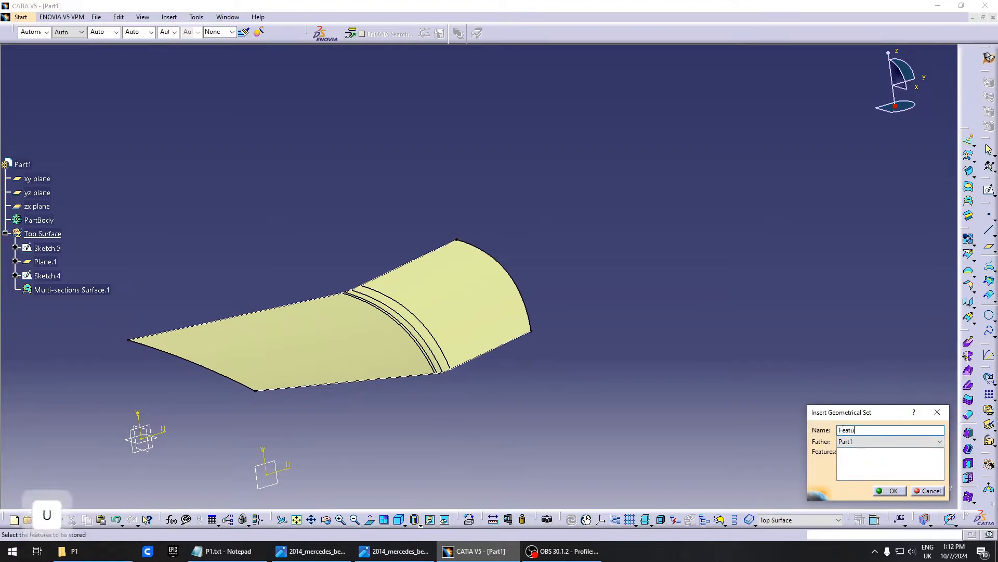
pyautogui.write('Features')
pyautogui.press('Return')
# Move the Top Surface geometrical set into the Features set at the last position
pyautogui.click(12, 235)
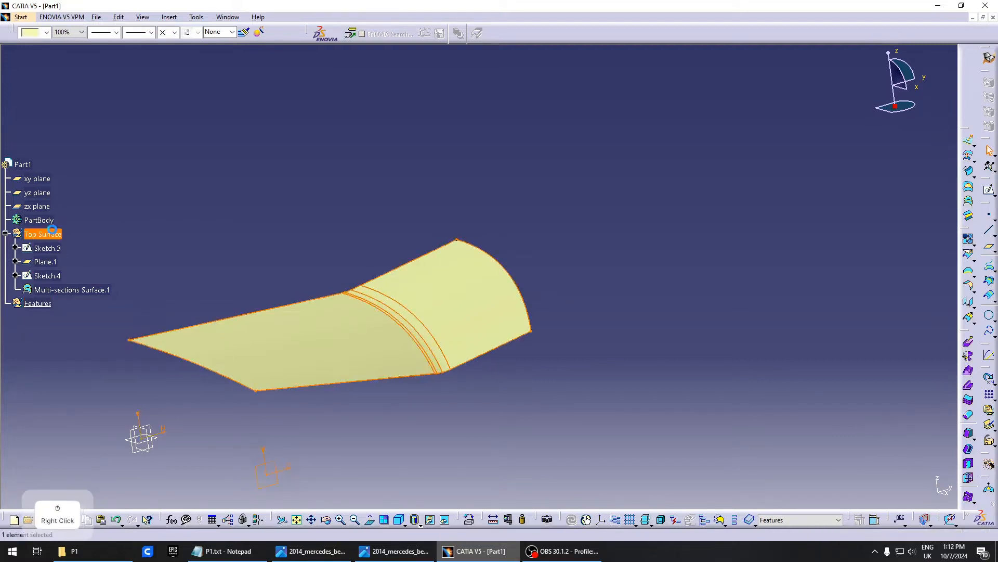
pyautogui.rightClick(62, 236)
pyautogui.click(93, 435)
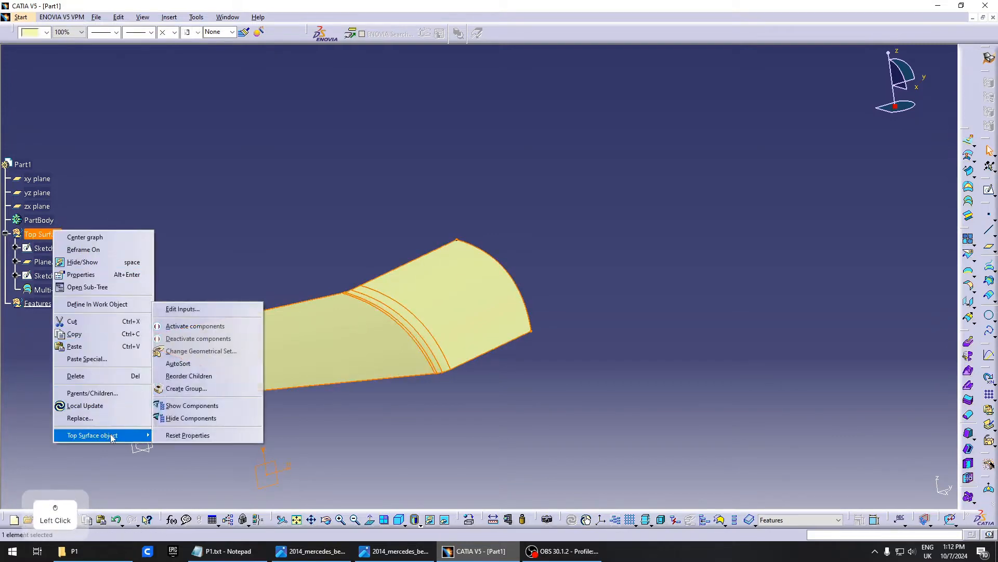
pyautogui.click(214, 351)
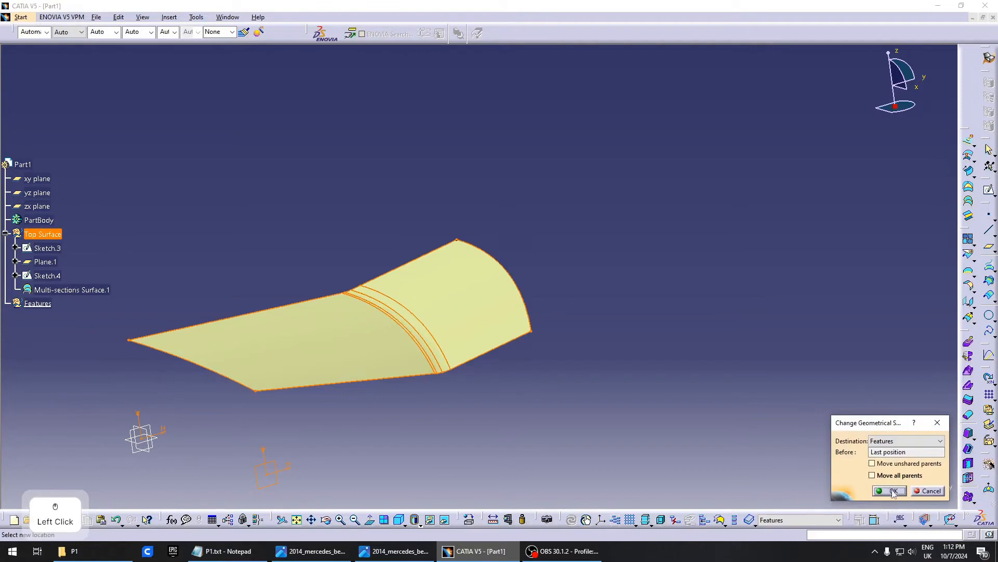
pyautogui.click(893, 491)
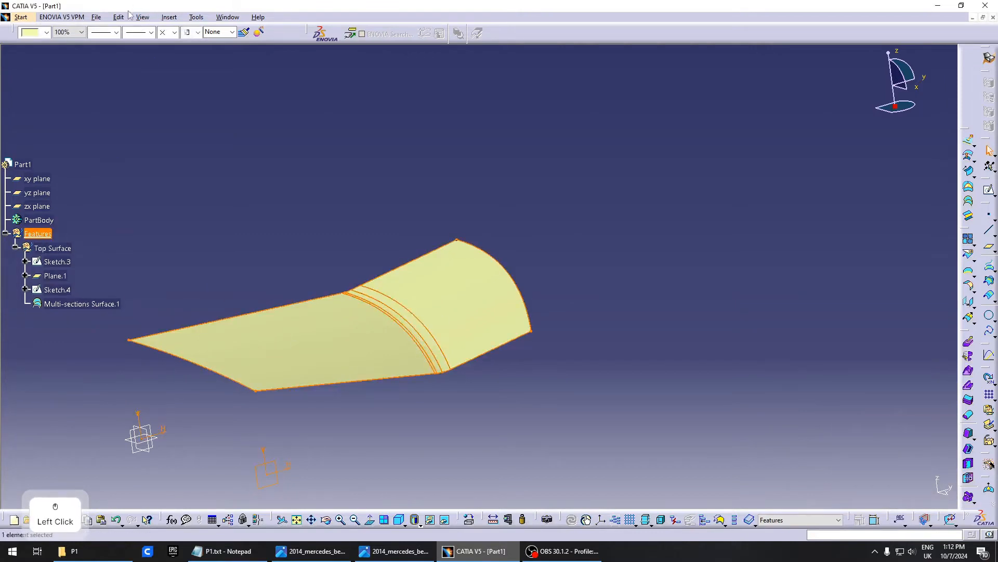
# Insert a new geometrical set named Back Surface under Features
pyautogui.click(169, 18)
pyautogui.click(194, 66)
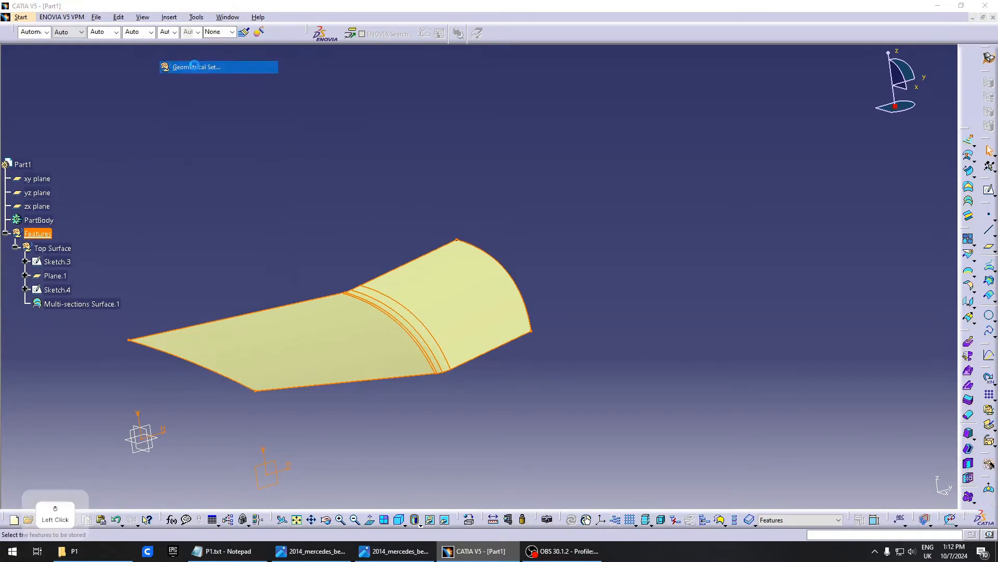
pyautogui.click(568, 297)
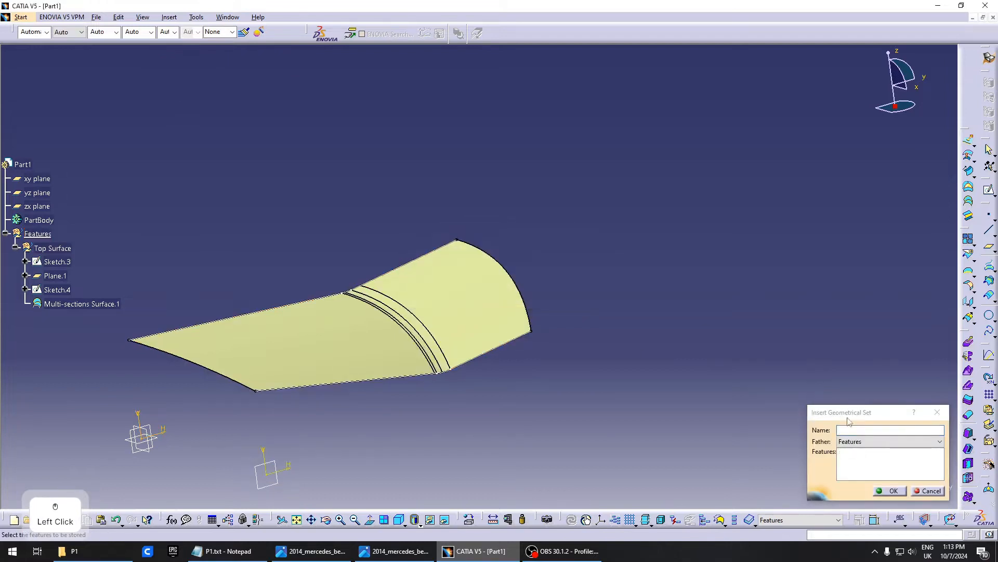
pyautogui.write('Back Suff')
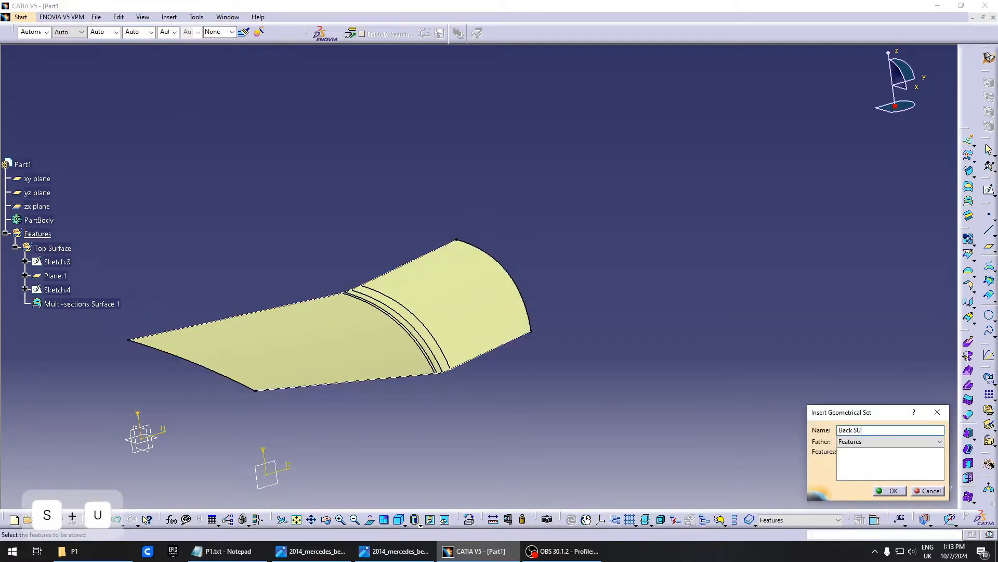
pyautogui.press('BackSpace')
pyautogui.press('BackSpace')
pyautogui.press('BackSpace')
pyautogui.write('urfac')
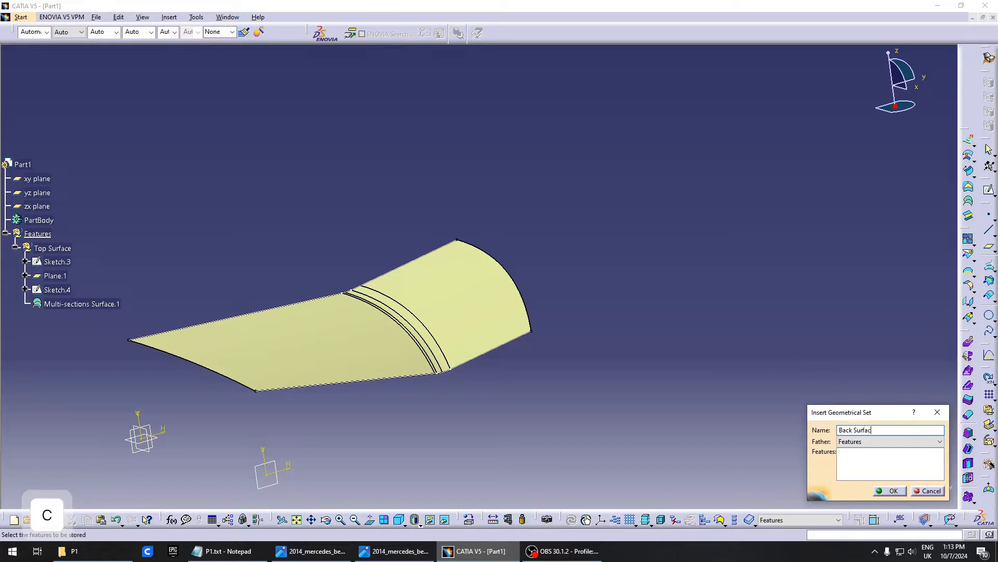
pyautogui.write('e')
pyautogui.press('Return')
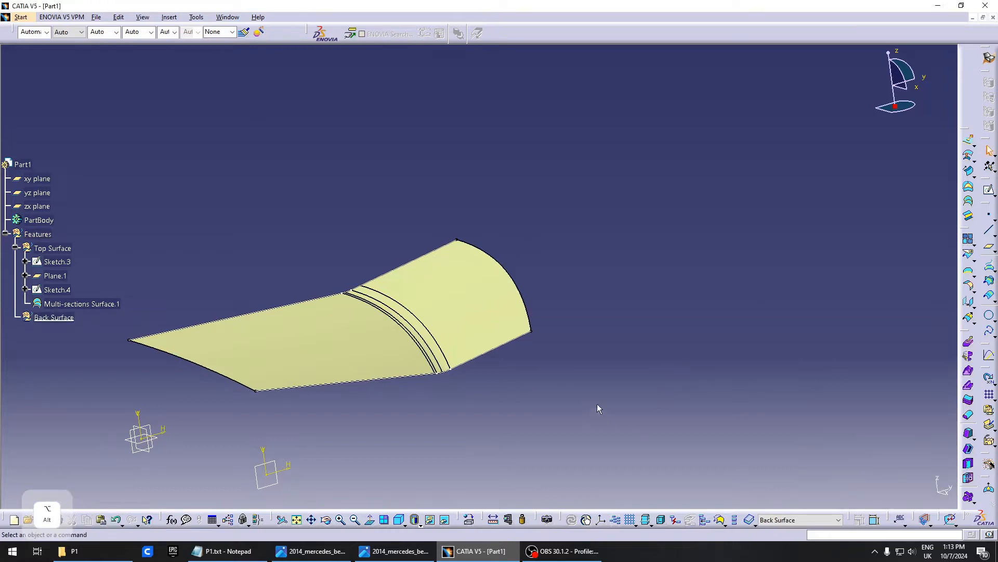
# Check the rear and side reference photos of the car and insert a geometrical set named upper back under Back Surface
pyautogui.click(394, 553)
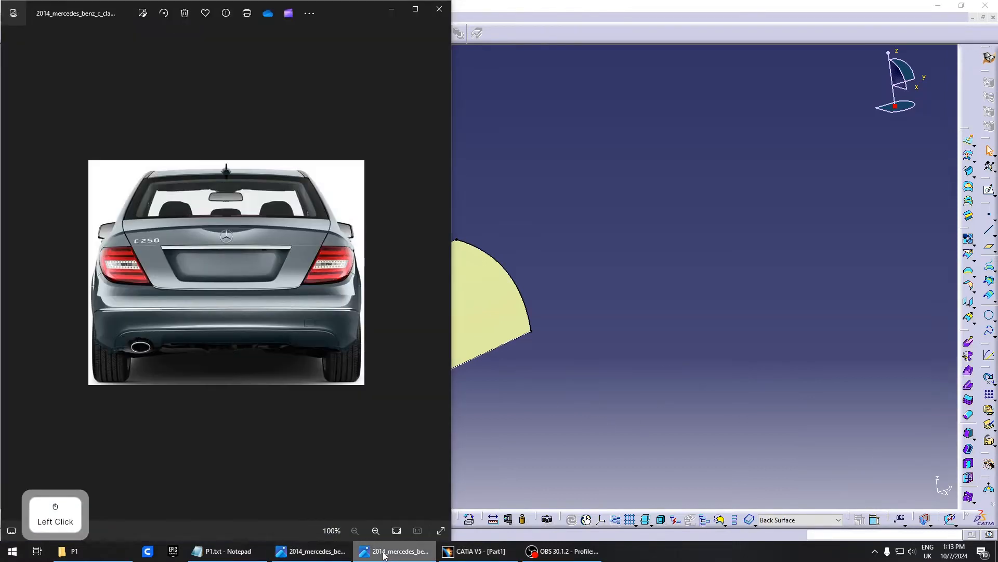
pyautogui.click(385, 553)
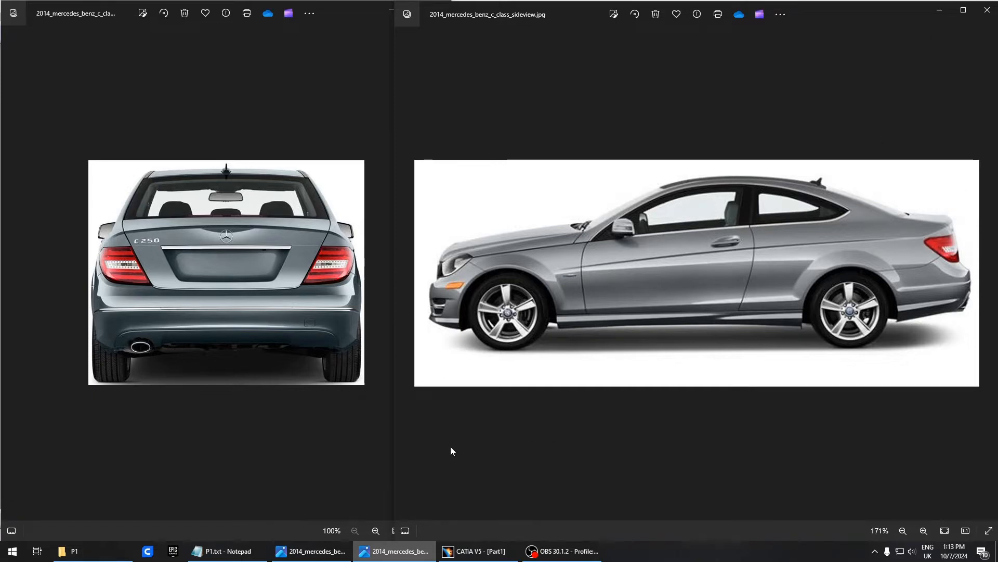
pyautogui.click(475, 551)
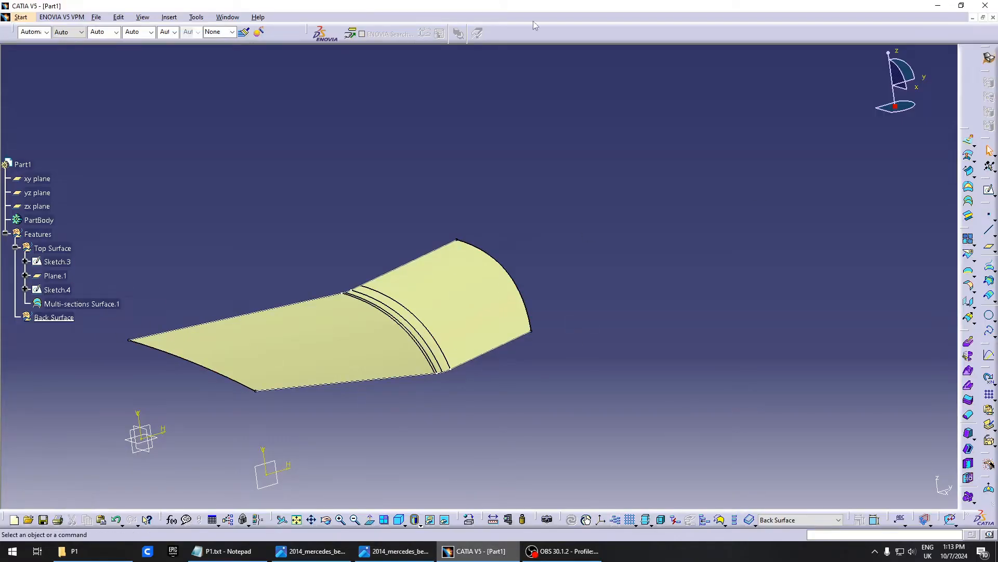
pyautogui.click(169, 17)
pyautogui.click(187, 67)
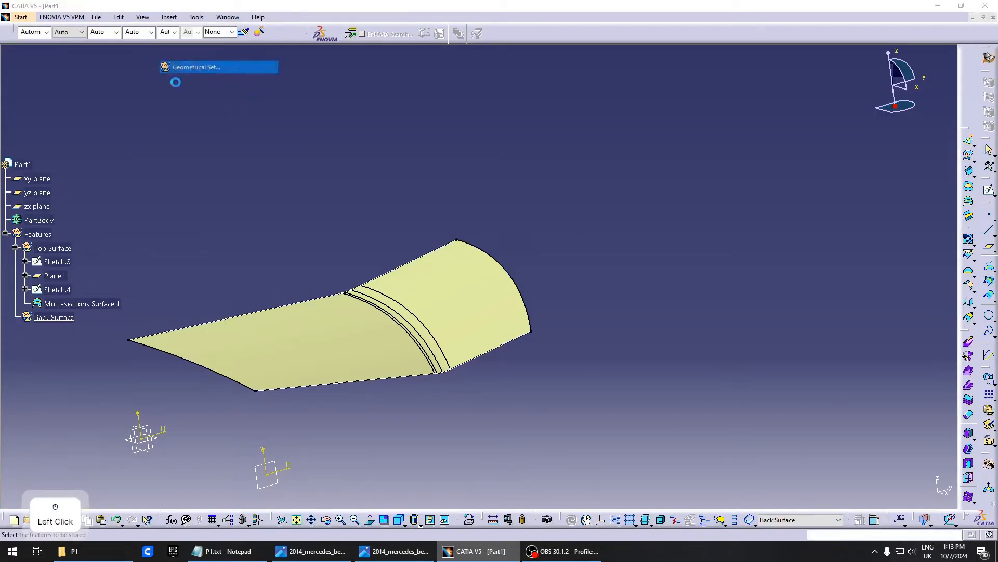
pyautogui.click(59, 317)
pyautogui.click(570, 297)
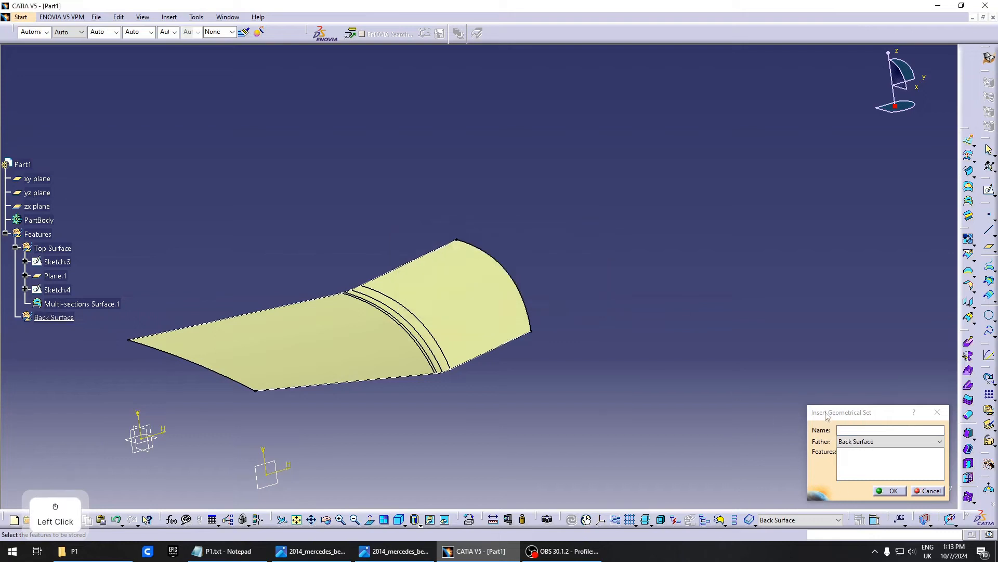
pyautogui.moveTo(525, 400); pyautogui.dragTo(472, 348, button='middle')
pyautogui.click(859, 429)
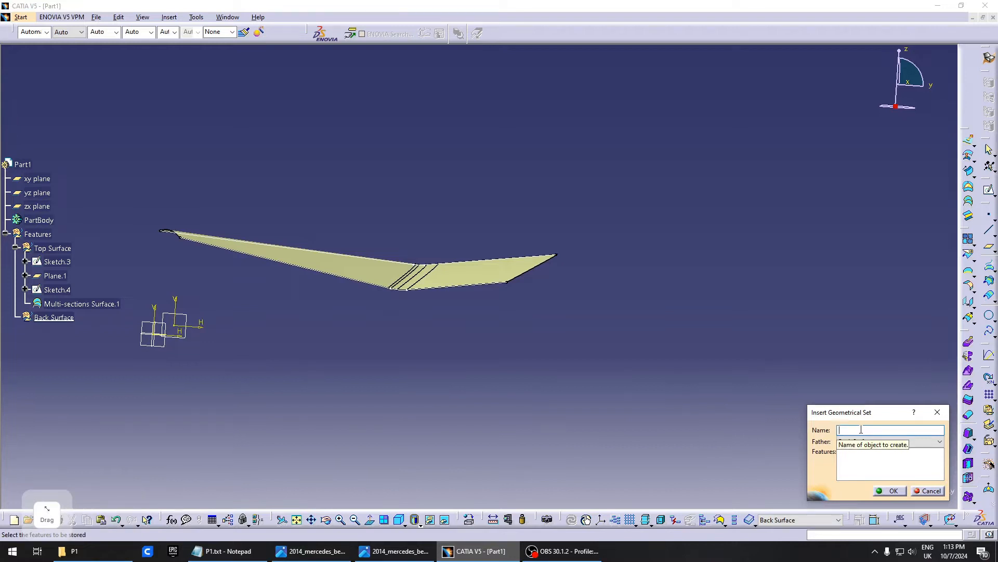
pyautogui.write('top')
pyautogui.hotkey('ctrl', 'BackSpace')
pyautogui.write('upper back')
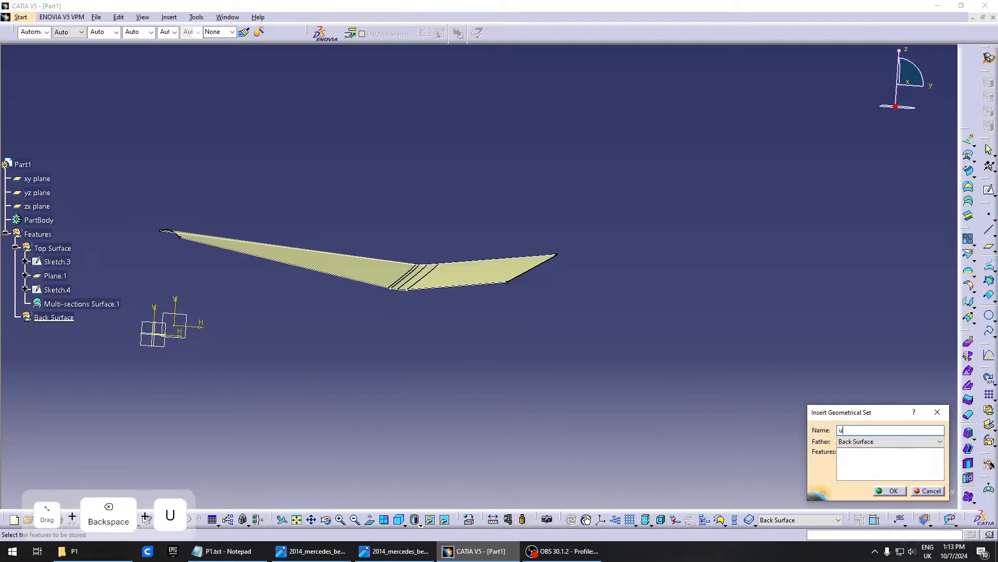
pyautogui.press('Return')
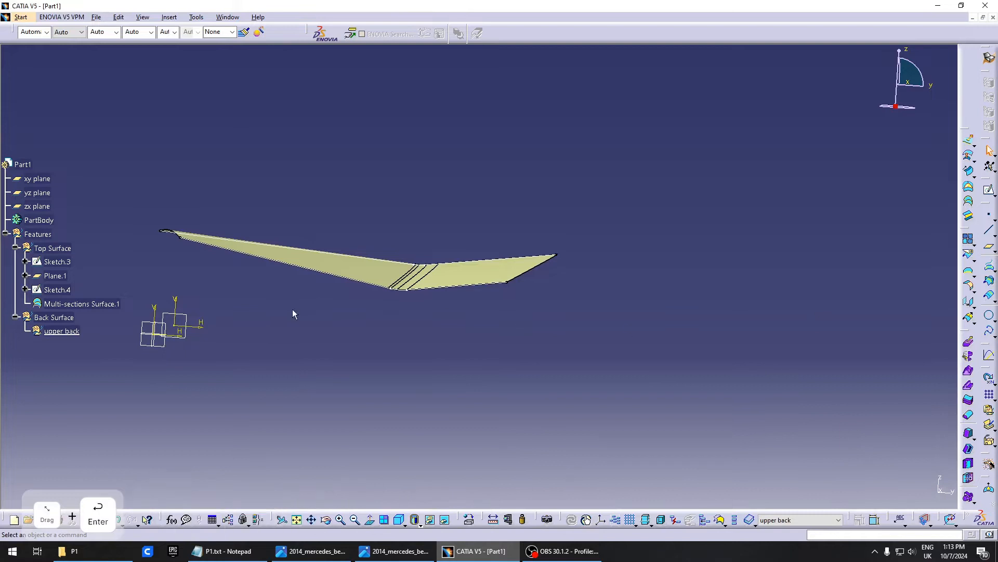
# Sketch a steep line about 160 mm long on the yz plane across the top surface's rear tip, checking the side-view photo
pyautogui.moveTo(463, 345); pyautogui.dragTo(156, 312, button='middle')
pyautogui.click(166, 334)
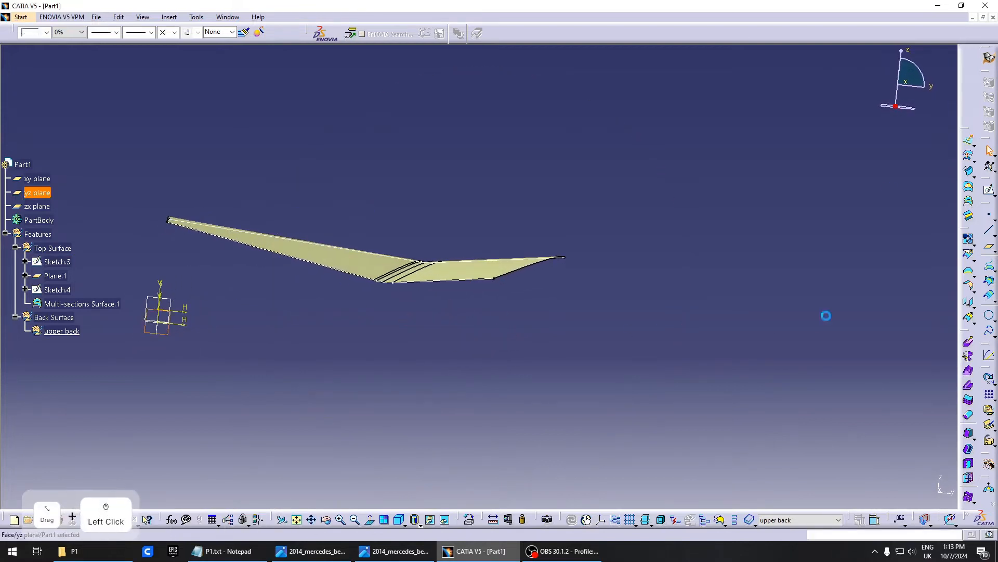
pyautogui.click(989, 190)
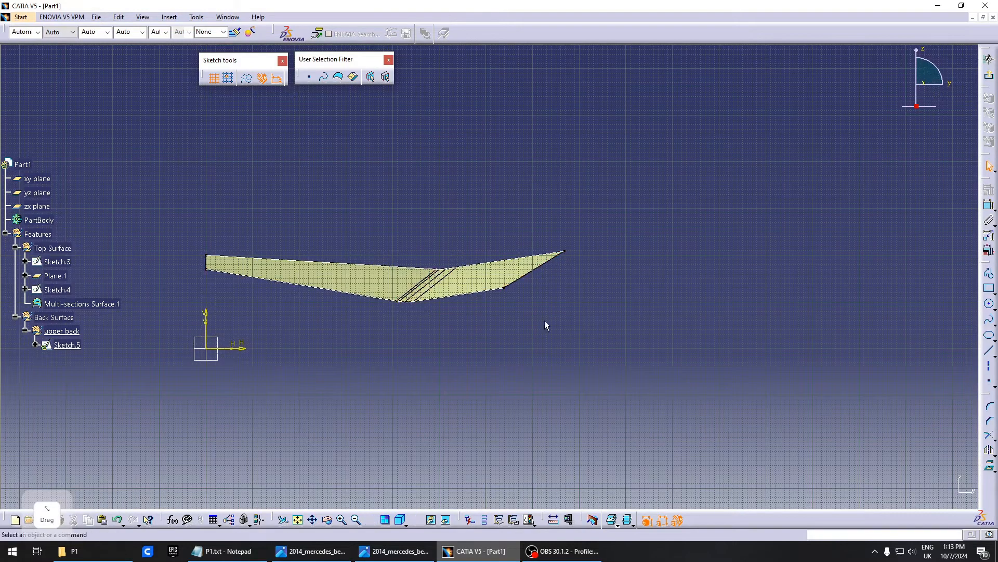
pyautogui.moveTo(545, 320); pyautogui.dragTo(510, 282, button='middle')
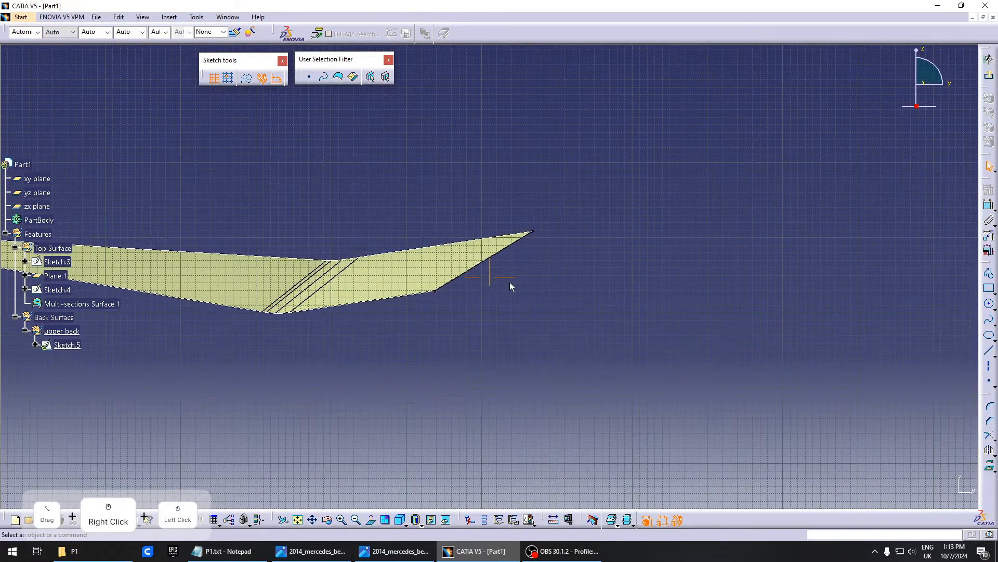
pyautogui.click(989, 351)
pyautogui.click(523, 196)
pyautogui.click(531, 311)
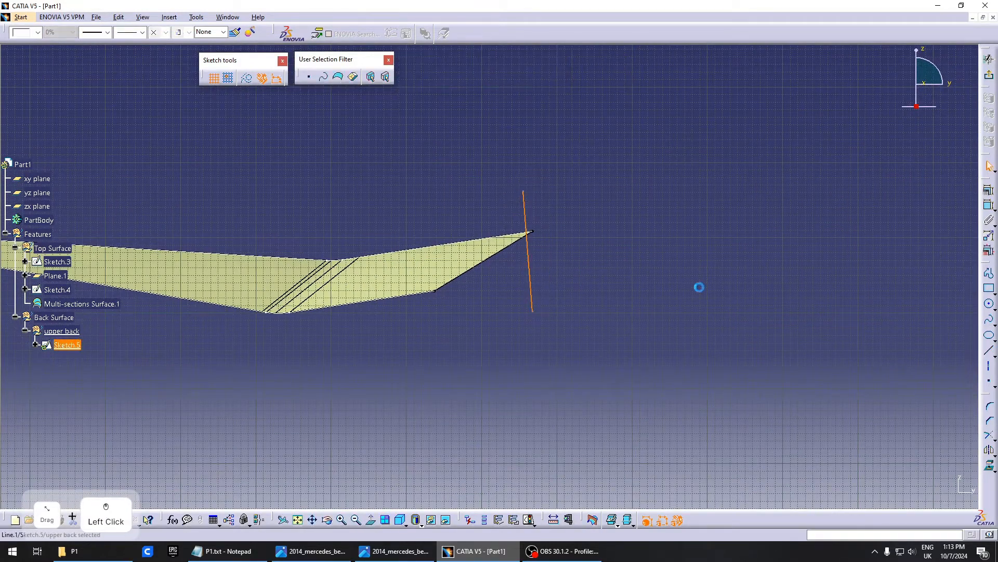
pyautogui.click(400, 550)
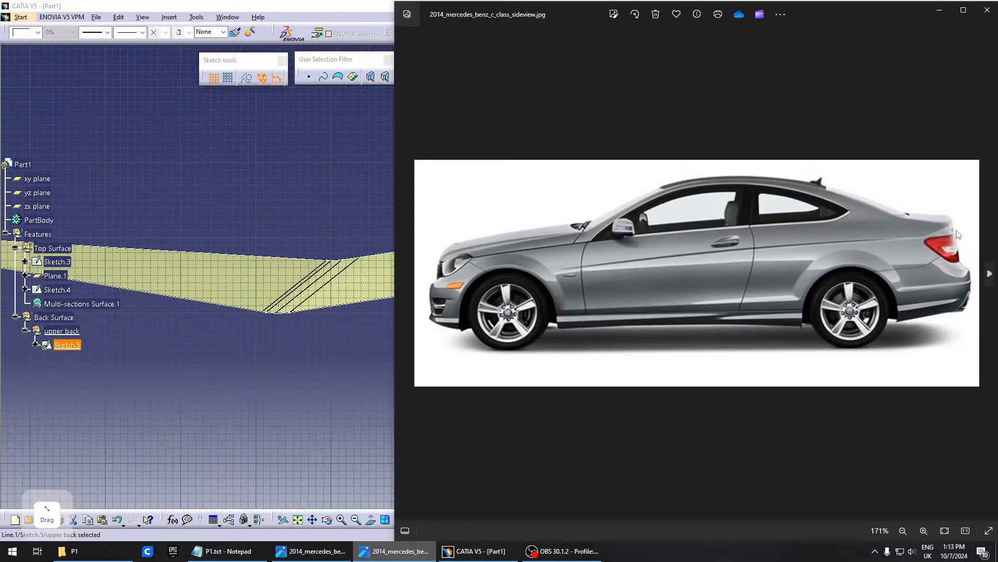
pyautogui.click(356, 173)
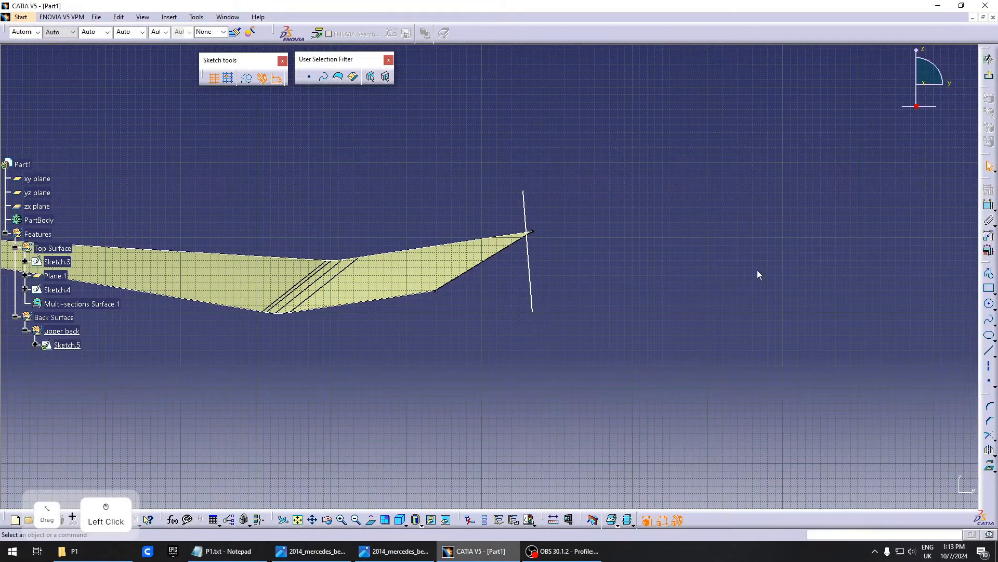
# Add an angle constraint between the steep line and the sketch's vertical axis
pyautogui.click(989, 205)
pyautogui.moveTo(148, 314); pyautogui.dragTo(464, 261, button='middle')
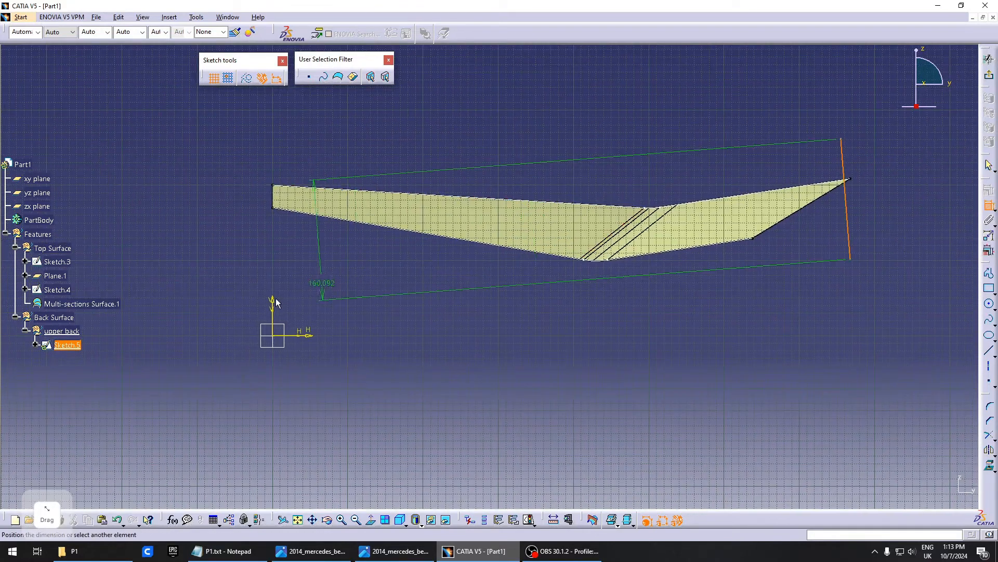
pyautogui.click(273, 302)
pyautogui.click(507, 308)
# Try a different value for the steep line's angle constraint and undo the change
pyautogui.doubleClick(508, 304)
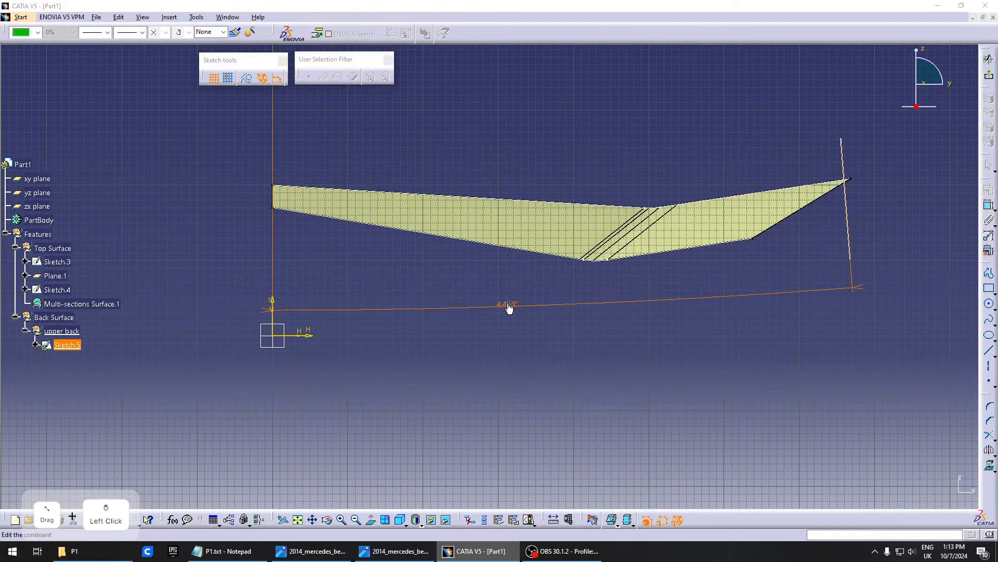
pyautogui.write('45')
pyautogui.press('BackSpace')
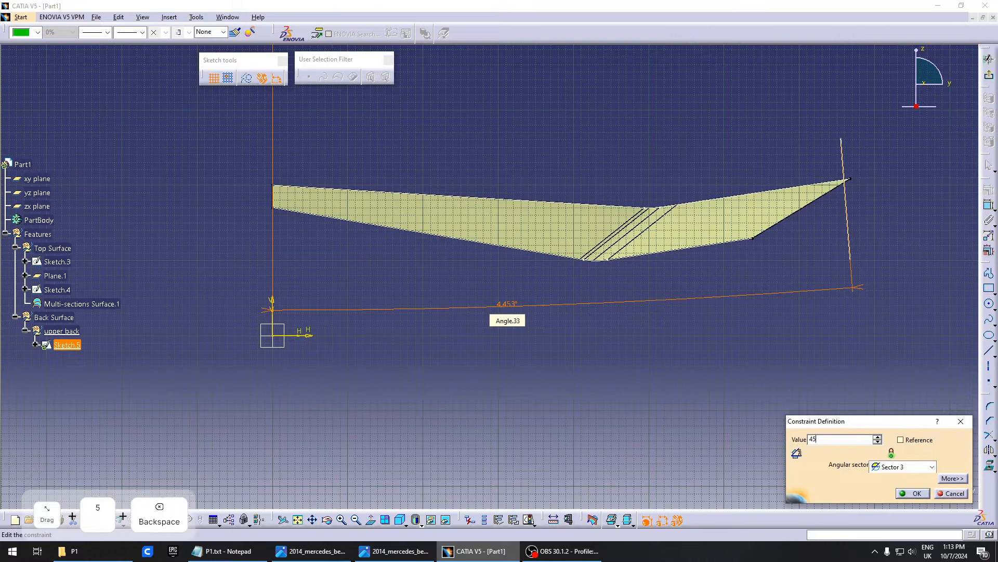
pyautogui.write('0')
pyautogui.press('Return')
pyautogui.hotkey('ctrl', 'z')
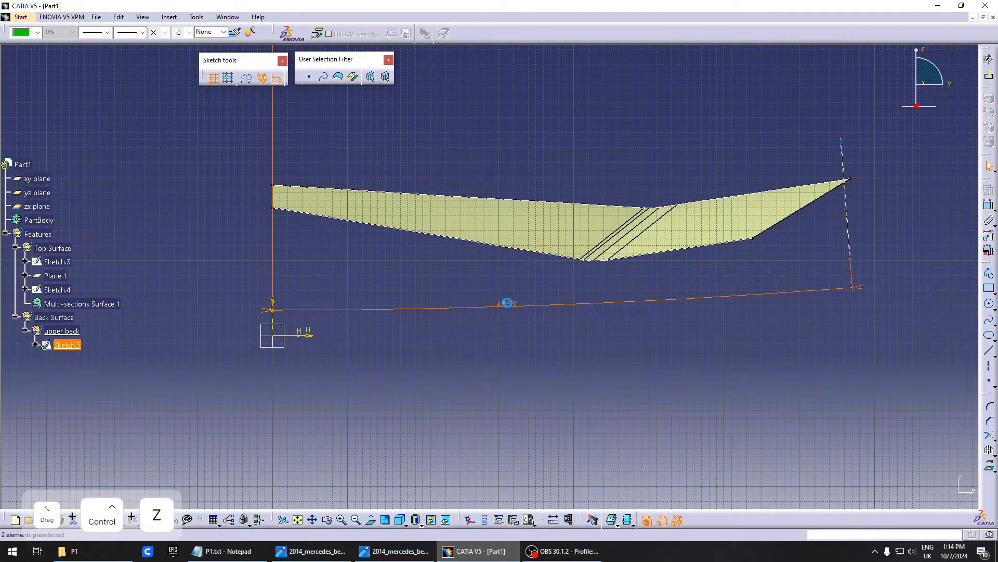
# Set the line's angle to the vertical axis to 5° and shift the line inward from the surface's rear tip toward the crease
pyautogui.doubleClick(508, 308)
pyautogui.write('5')
pyautogui.press('Return')
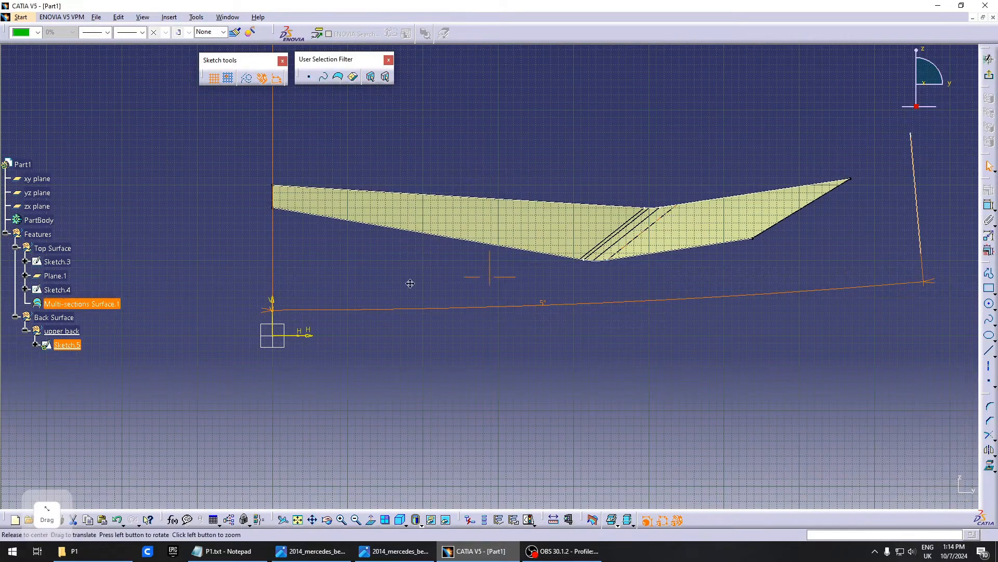
pyautogui.moveTo(407, 283); pyautogui.dragTo(152, 351, button='middle')
pyautogui.press('Escape')
pyautogui.moveTo(664, 264)
pyautogui.mouseDown()
pyautogui.moveTo(504, 279)
pyautogui.moveTo(472, 269)
pyautogui.mouseUp()
pyautogui.middleClick(404, 277)
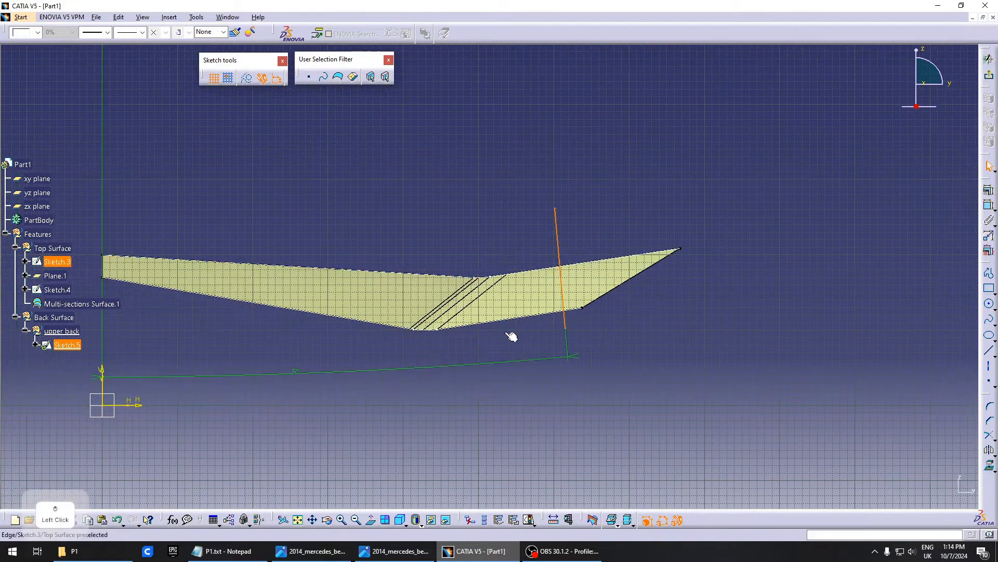
# Project the short curved edge at the top surface's crease into the sketch and convert it to construction geometry
pyautogui.moveTo(506, 334); pyautogui.dragTo(522, 253, button='middle')
pyautogui.click(473, 278)
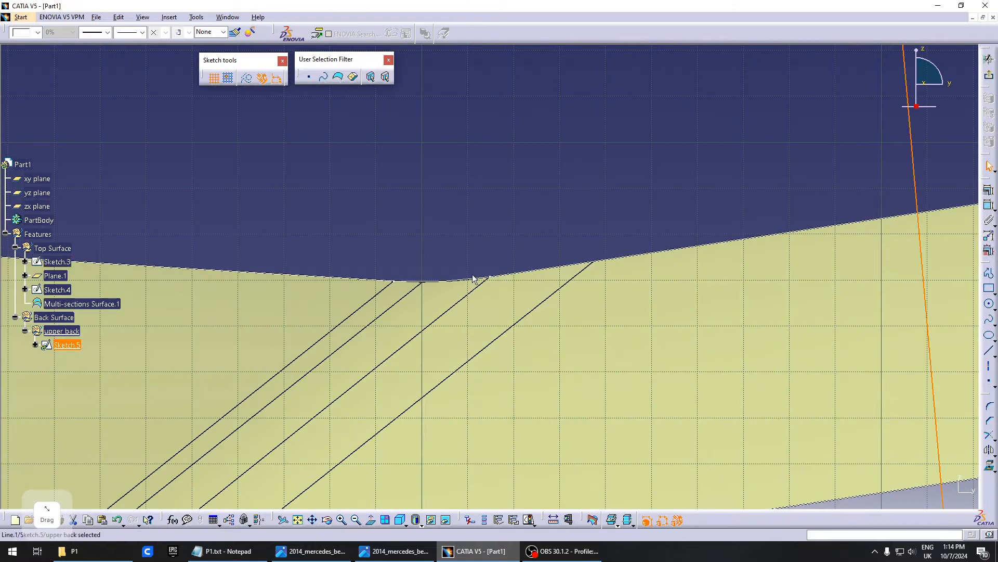
pyautogui.moveTo(535, 190); pyautogui.dragTo(546, 265, button='middle')
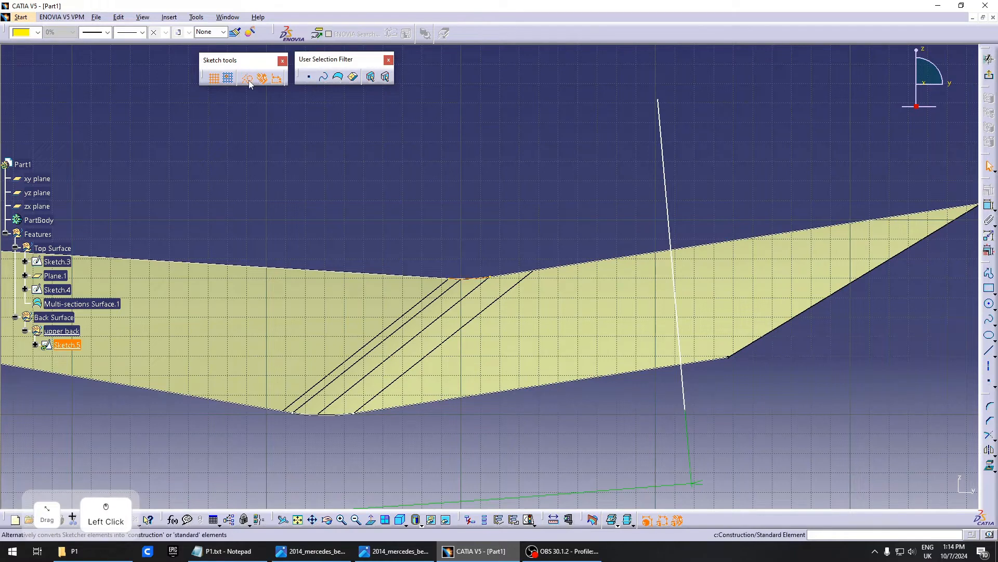
pyautogui.click(818, 276)
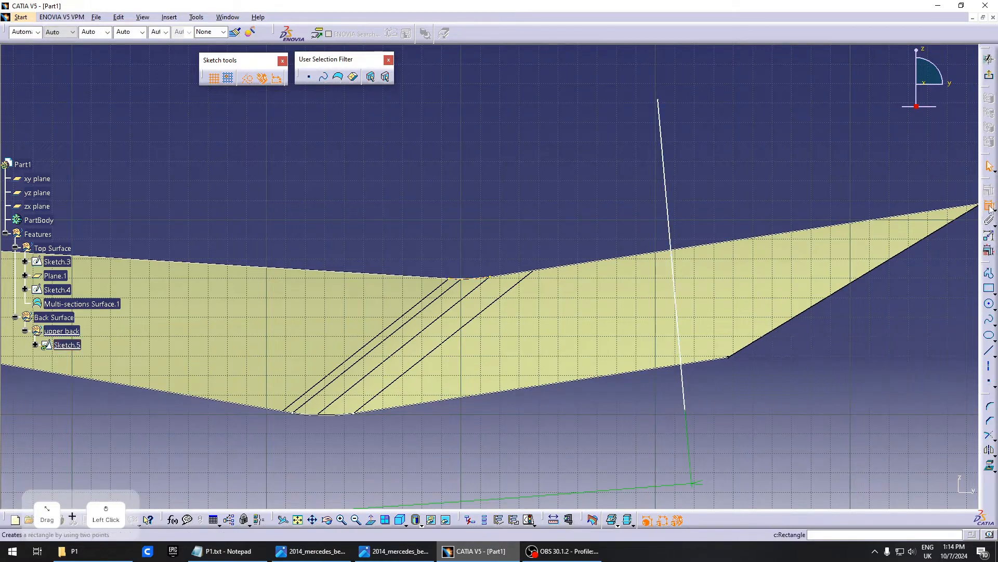
# Constrain the steep line to 60 mm from the rear end of the projected crease edge
pyautogui.click(666, 182)
pyautogui.doubleClick(606, 196)
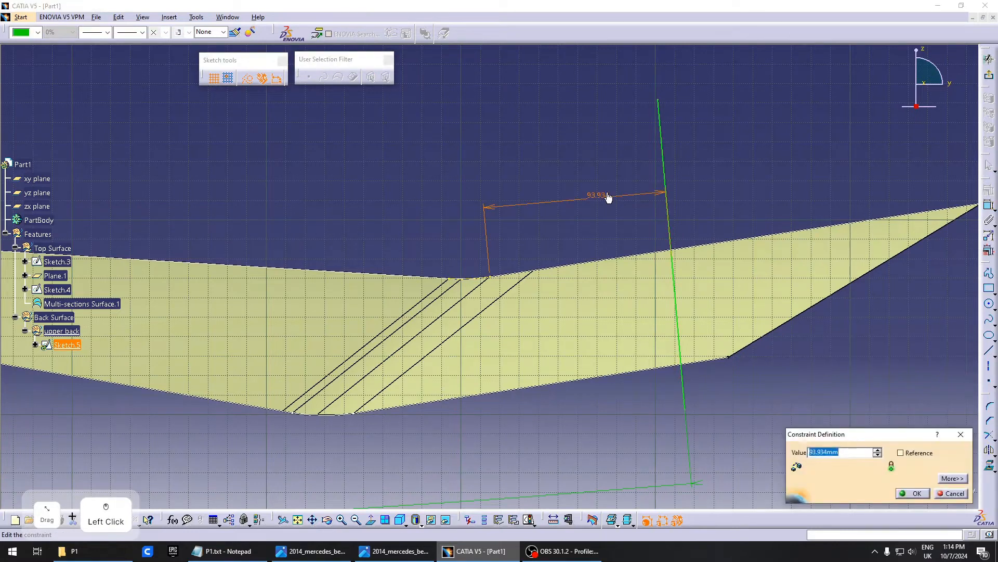
pyautogui.write('60')
pyautogui.press('Return')
pyautogui.moveTo(615, 310); pyautogui.dragTo(594, 406, button='middle')
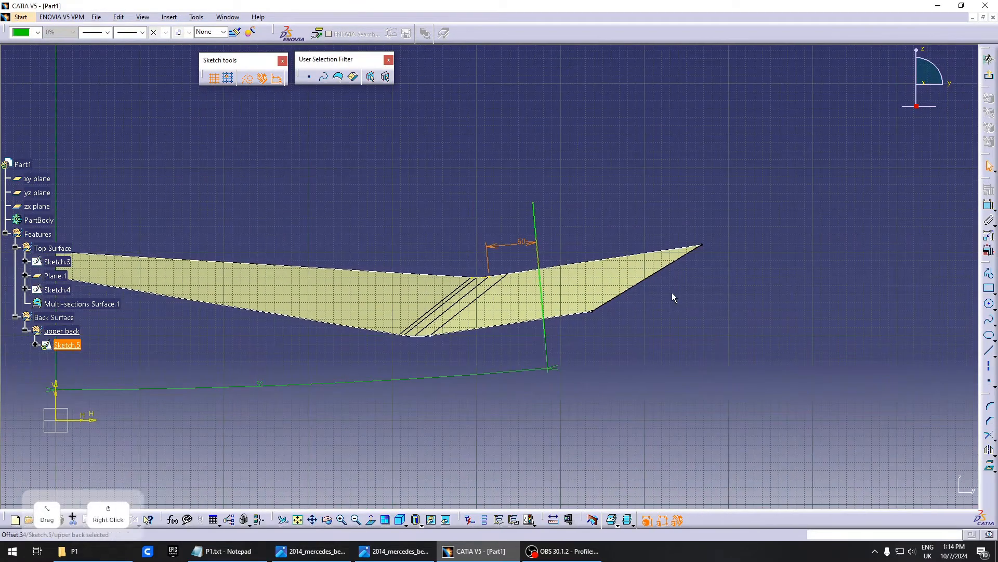
pyautogui.moveTo(673, 297); pyautogui.dragTo(706, 193, button='middle')
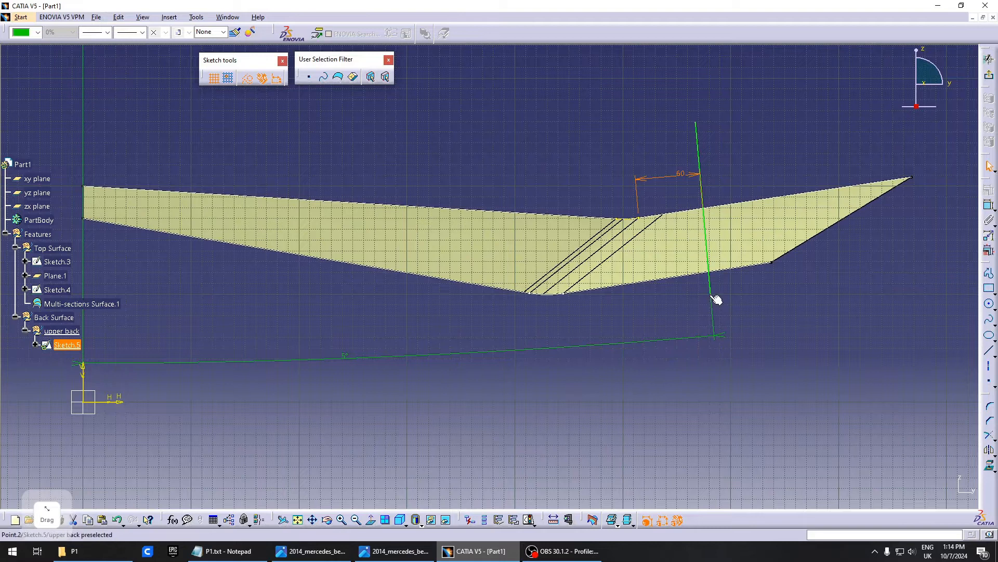
# Extend the steep line's lower end further below the top surface and exit the sketch
pyautogui.moveTo(717, 323); pyautogui.dragTo(718, 362)
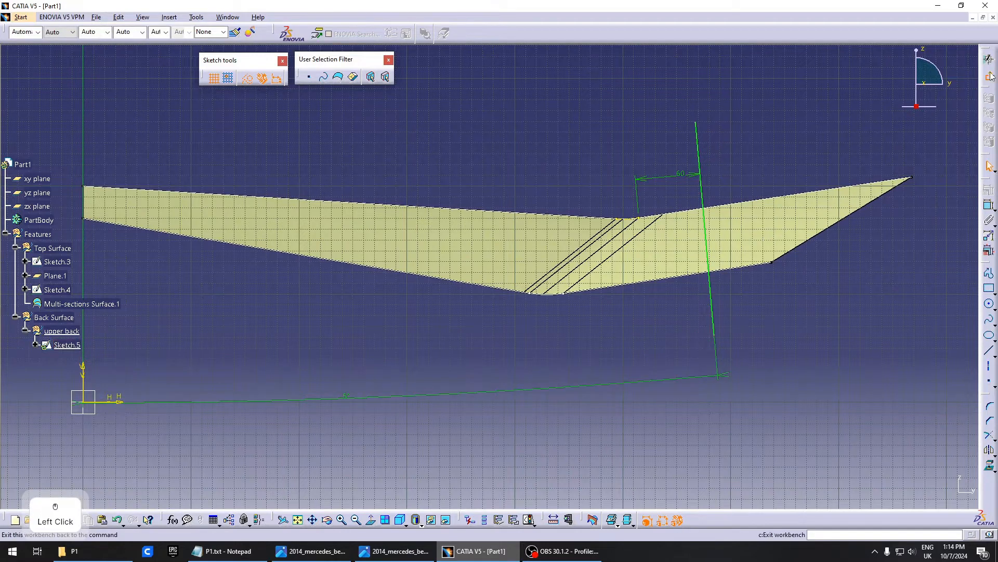
pyautogui.click(989, 77)
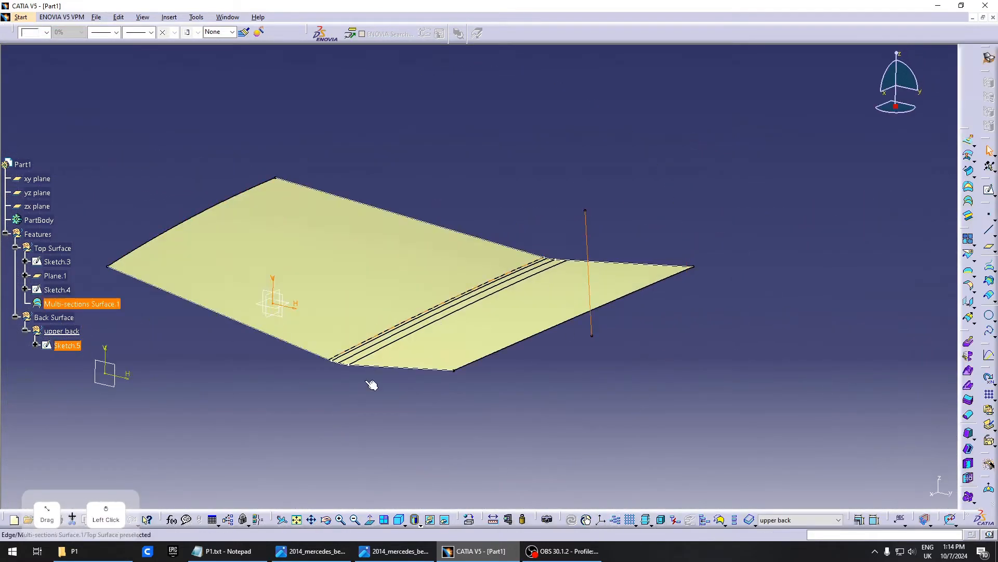
# Start a sketch on Plane.1, project the top surface's short curved crease edge into it and convert it to construction geometry
pyautogui.click(225, 404)
pyautogui.moveTo(226, 405); pyautogui.dragTo(304, 393, button='middle')
pyautogui.click(213, 381)
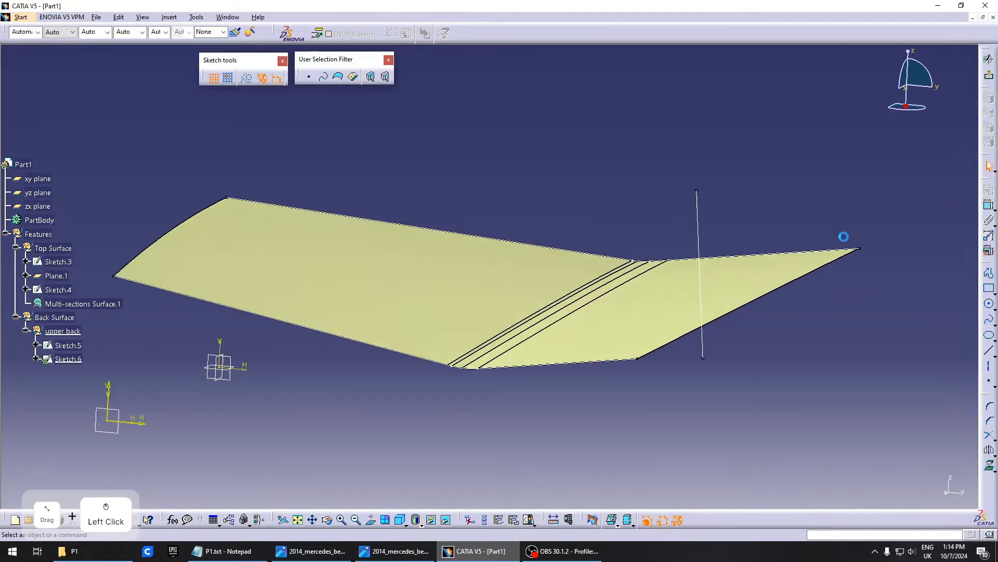
pyautogui.moveTo(645, 352); pyautogui.dragTo(687, 221, button='middle')
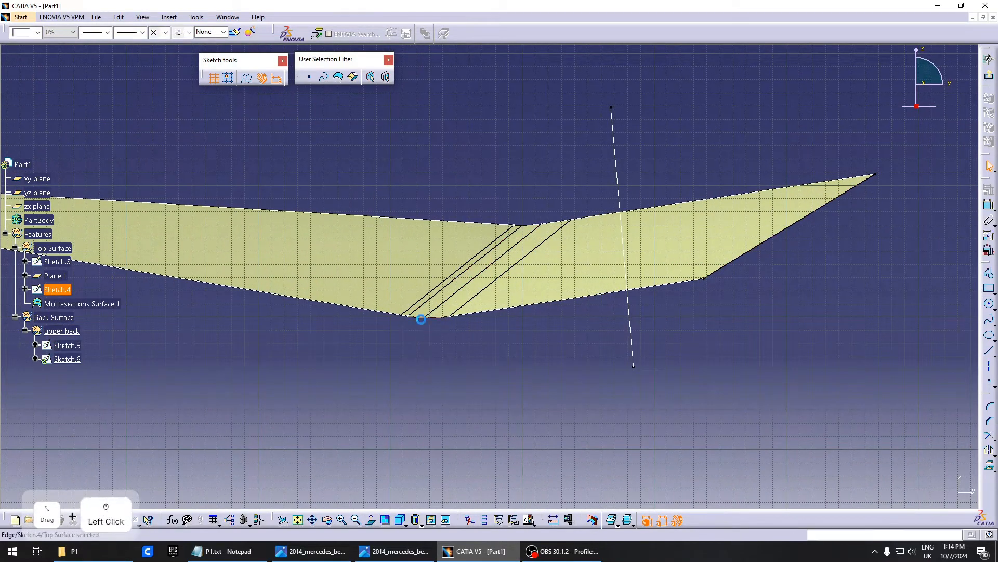
pyautogui.click(985, 467)
pyautogui.click(433, 318)
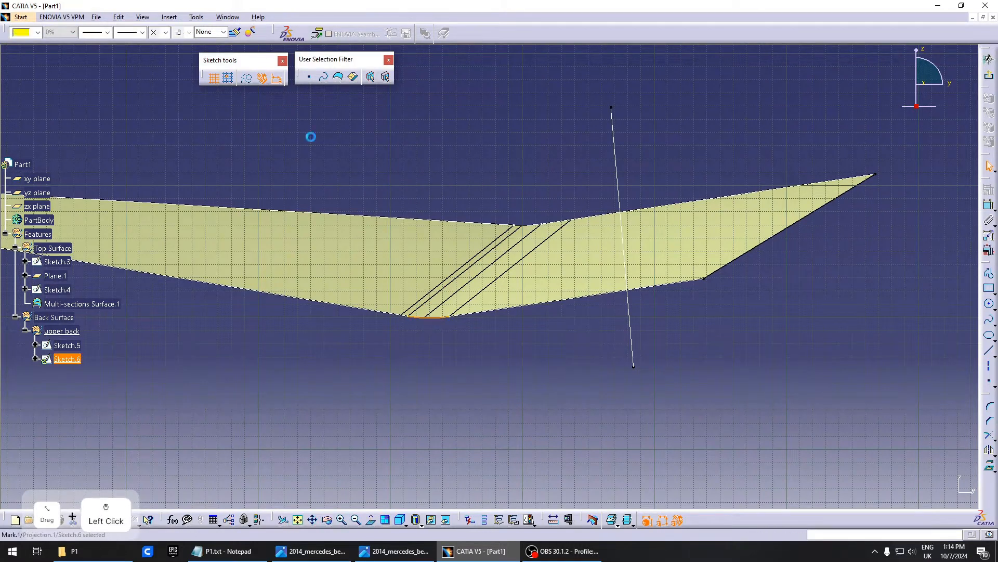
pyautogui.click(246, 83)
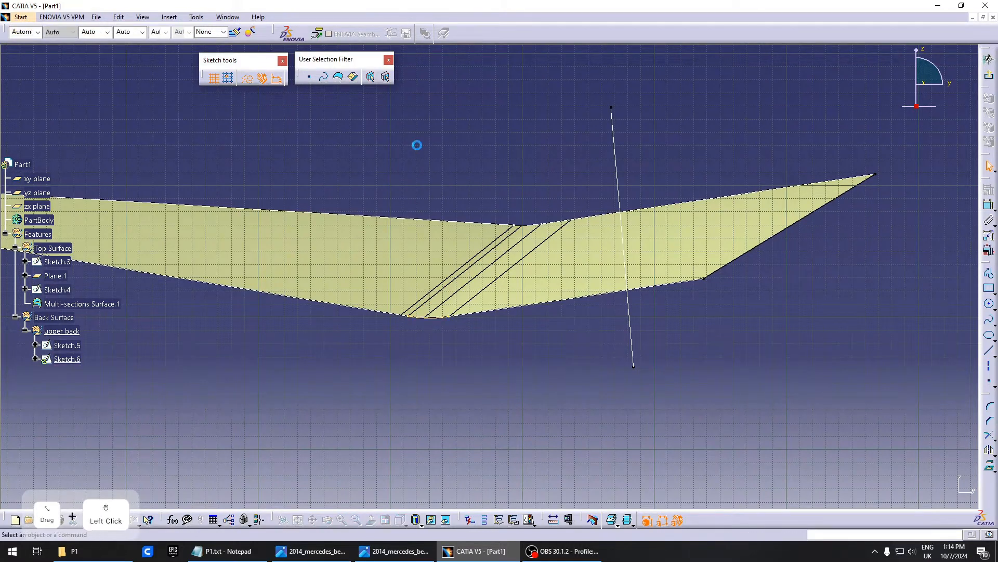
# Sketch a slanted line about 176 mm long, running down and rearward across the crease to below the top surface
pyautogui.click(990, 352)
pyautogui.click(396, 202)
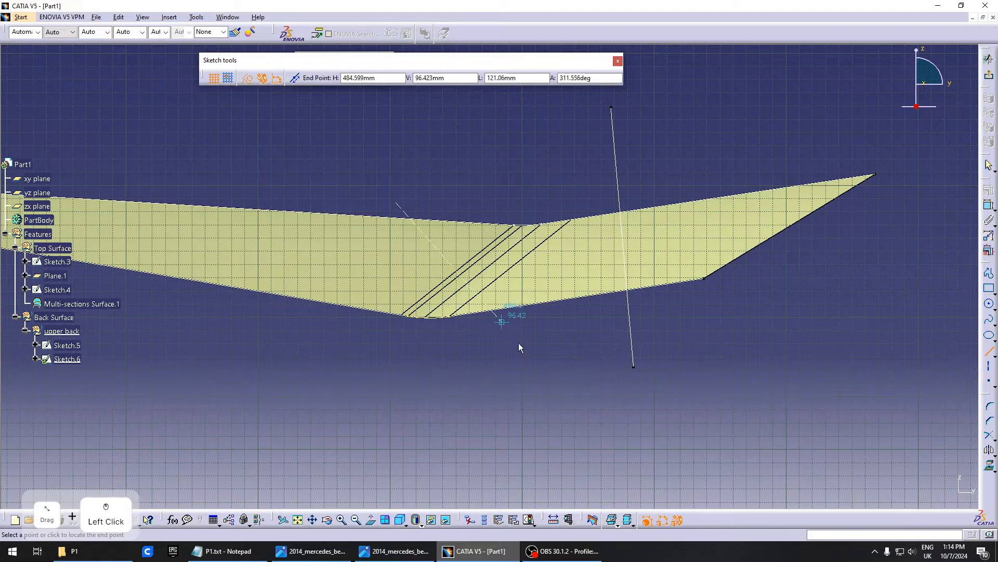
pyautogui.click(546, 378)
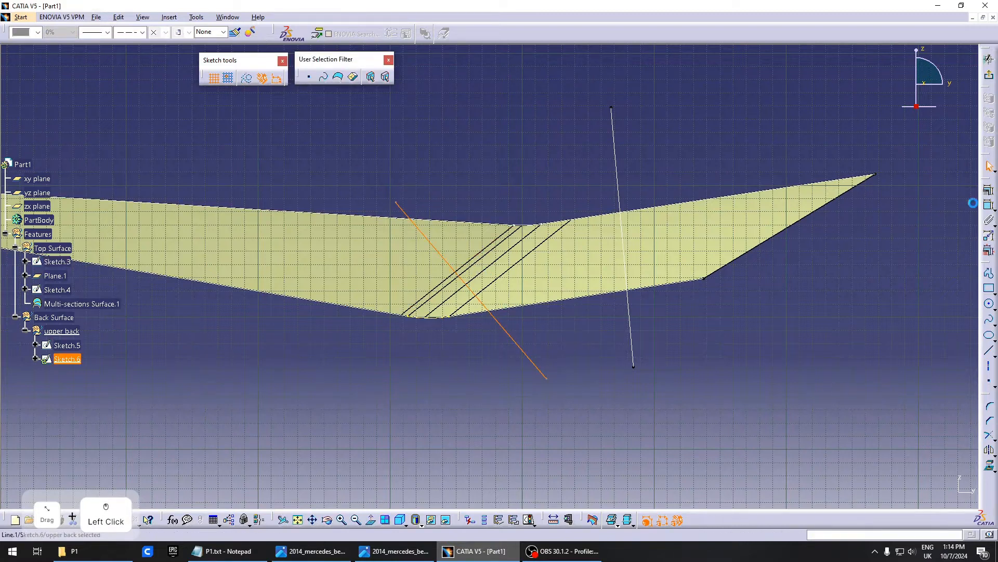
# Constrain the slanted line to 60 mm from the rear end of the projected crease edge
pyautogui.click(991, 207)
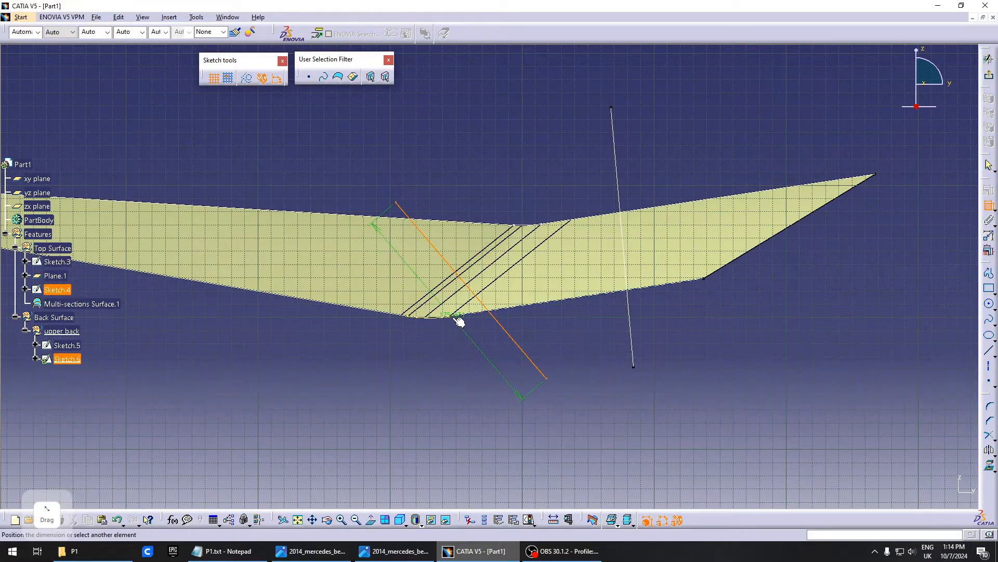
pyautogui.scroll(3, 459, 321)
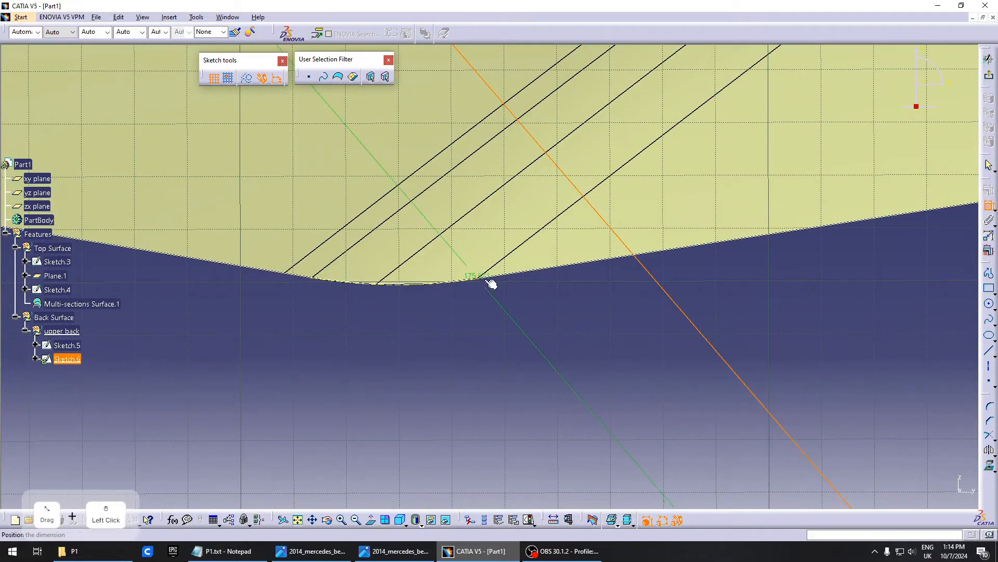
pyautogui.click(533, 301)
pyautogui.doubleClick(536, 301)
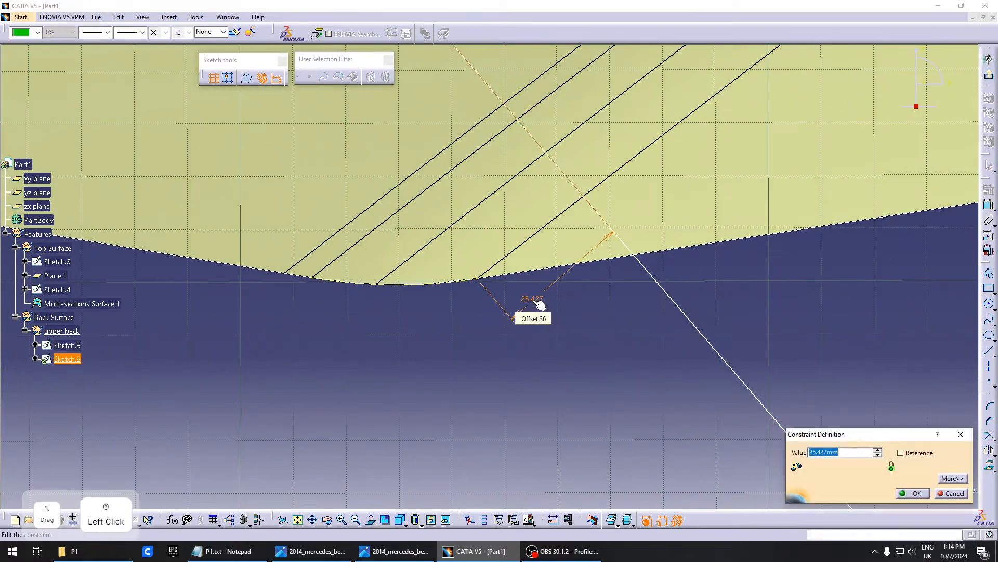
pyautogui.write('60')
pyautogui.press('Return')
pyautogui.moveTo(602, 257); pyautogui.dragTo(786, 347, button='middle')
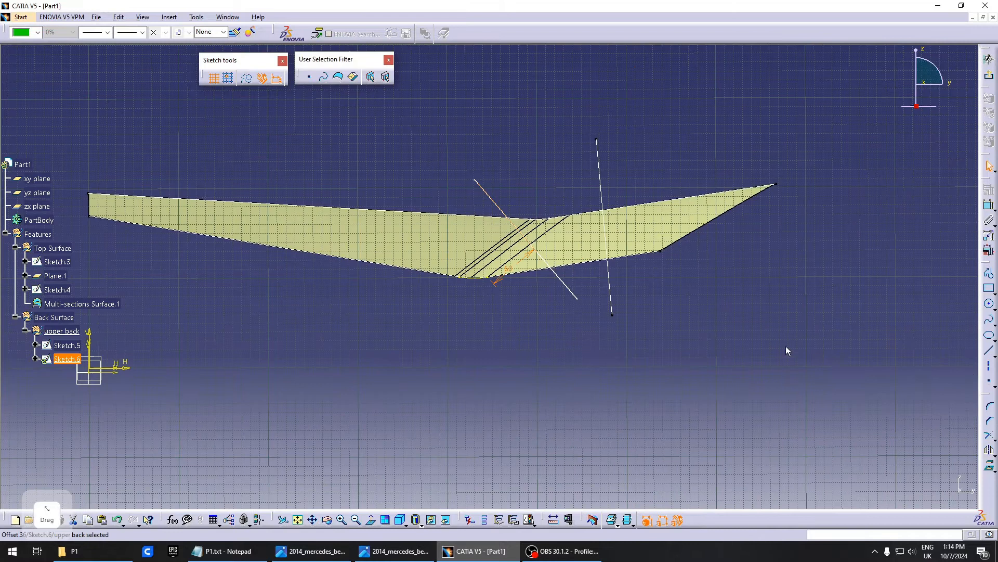
# Constrain the slanted line's angle to the vertical axis to 40°
pyautogui.click(987, 206)
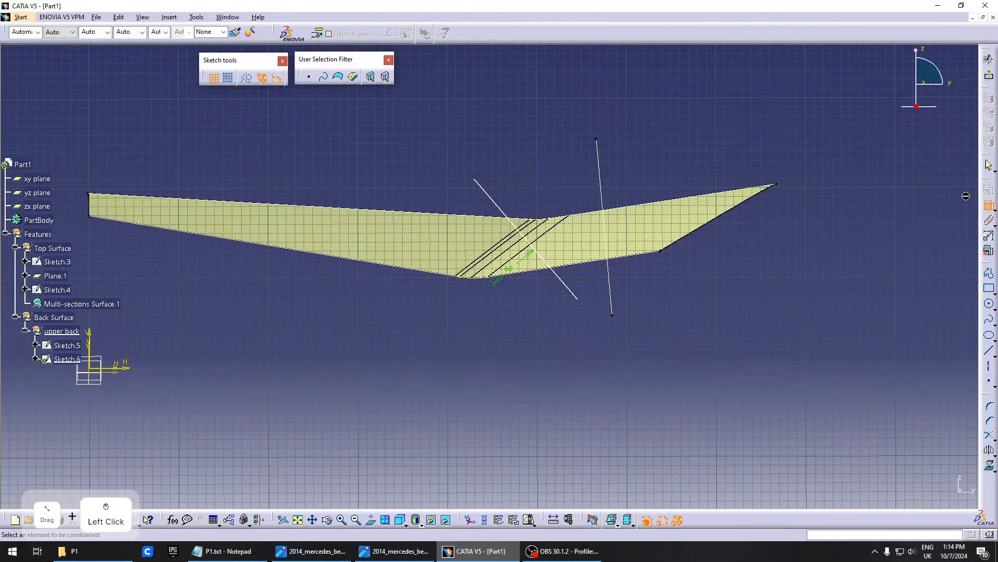
pyautogui.click(510, 217)
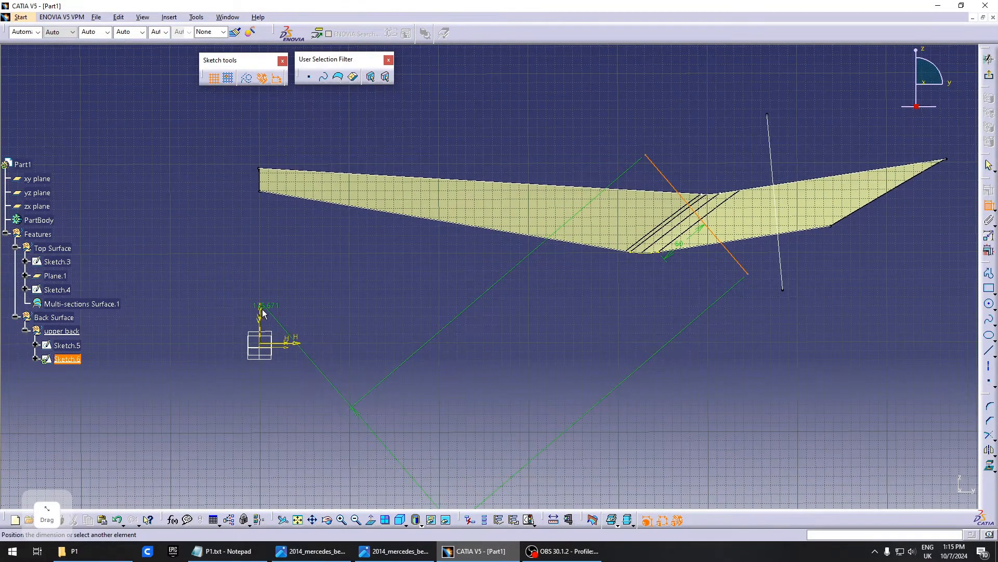
pyautogui.click(266, 312)
pyautogui.click(486, 290)
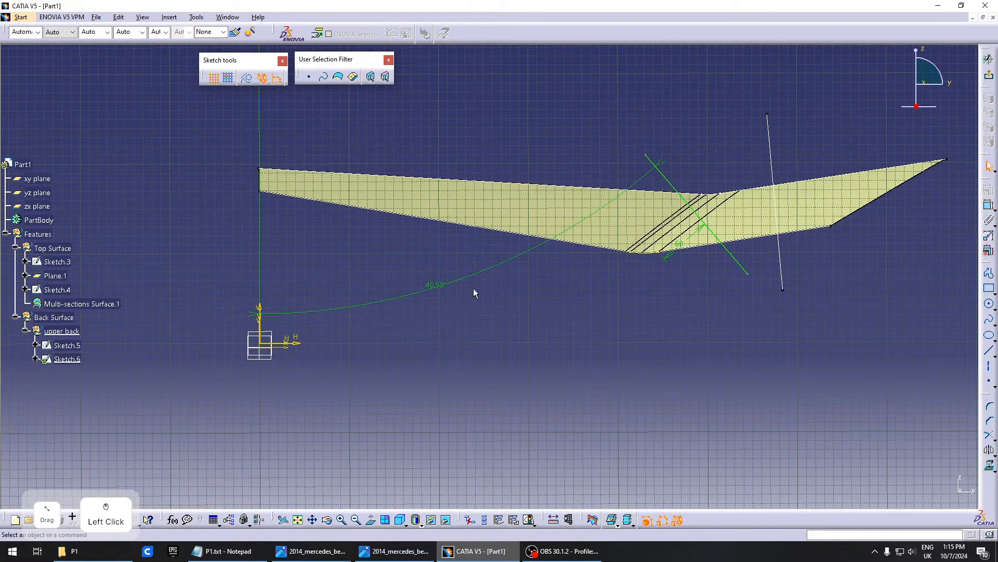
pyautogui.doubleClick(444, 284)
pyautogui.write('40')
pyautogui.press('Return')
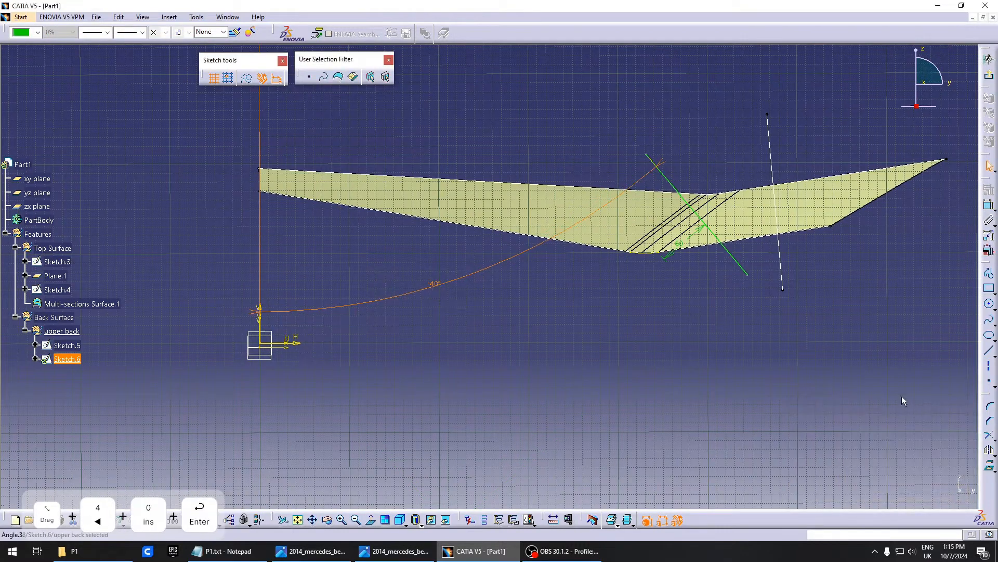
# Extend the slanted line's lower end further below the top surface and exit the sketch
pyautogui.moveTo(618, 304); pyautogui.dragTo(645, 284, button='middle')
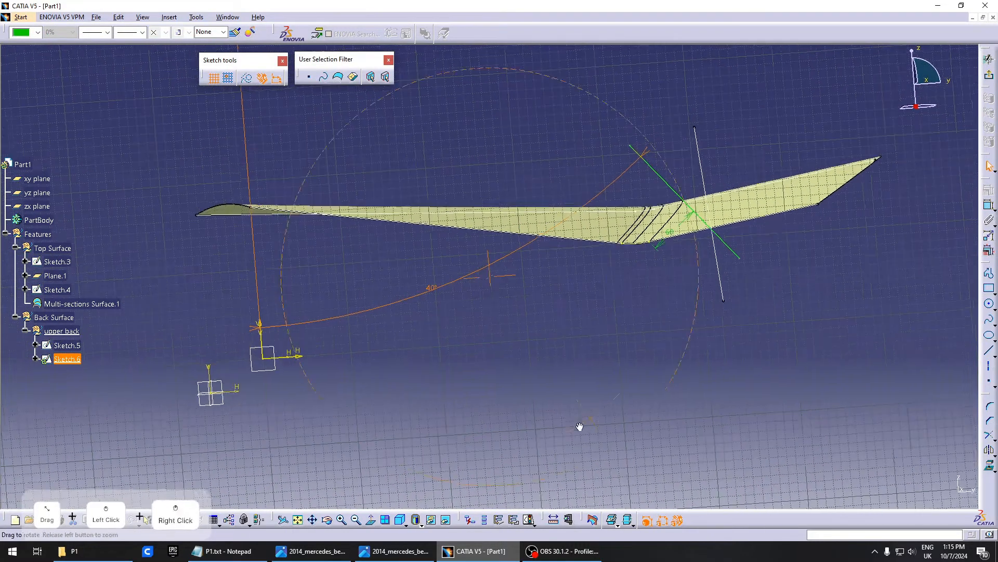
pyautogui.click(367, 519)
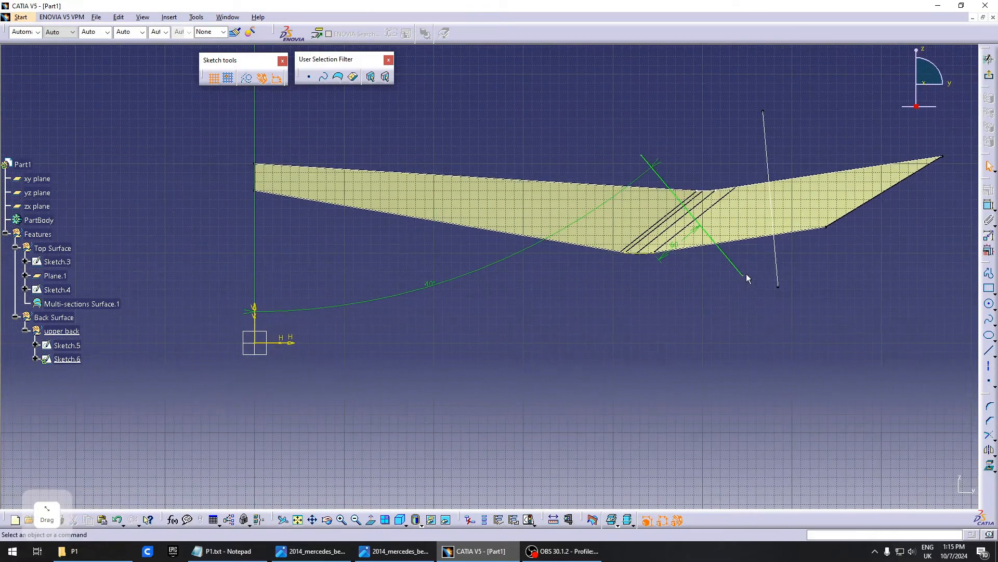
pyautogui.moveTo(758, 287); pyautogui.dragTo(775, 313)
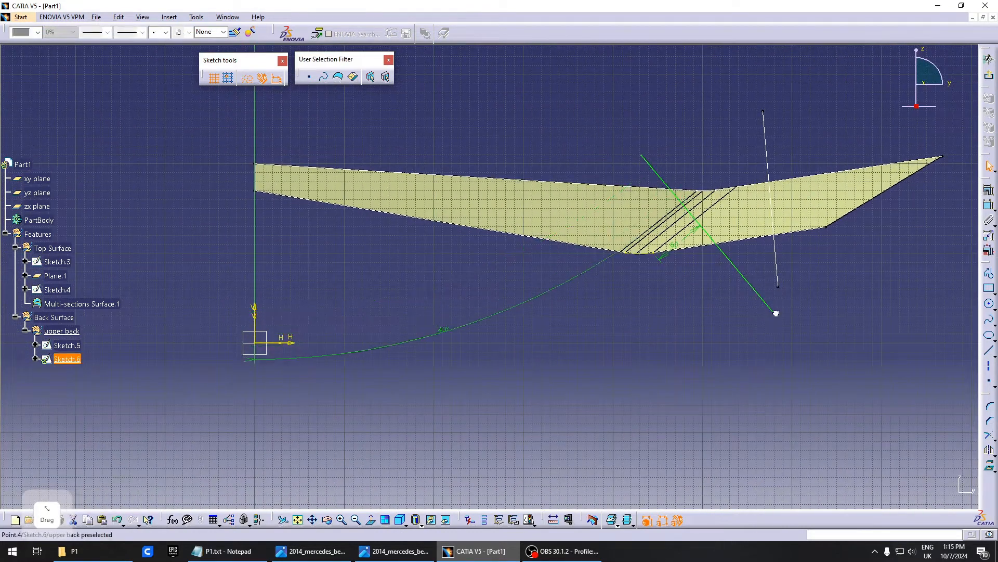
pyautogui.click(990, 77)
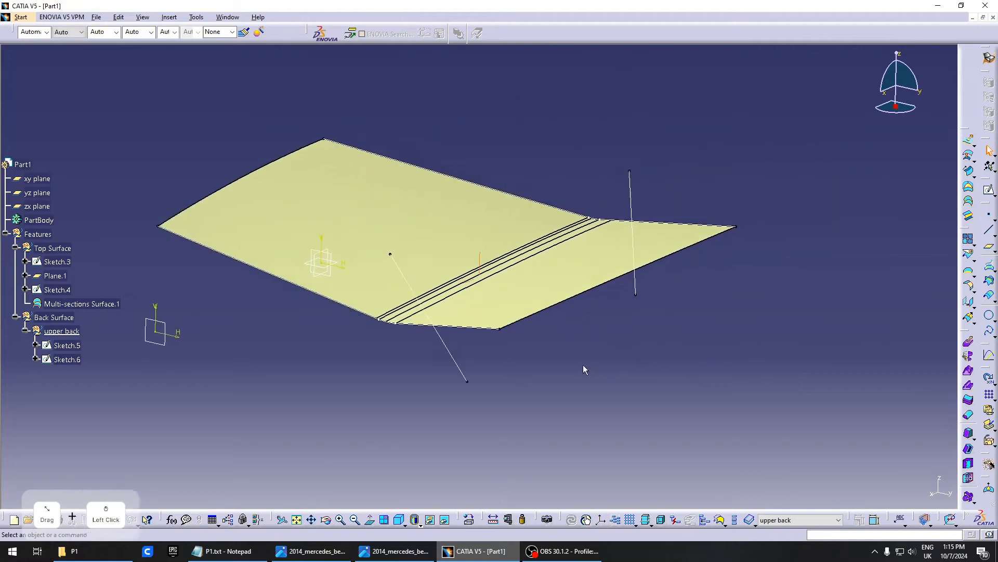
# Create a multi-sections surface through Sketch.5 and Sketch.6, with the yz plane as tangent support for Sketch.5
pyautogui.moveTo(585, 369); pyautogui.dragTo(580, 368, button='middle')
pyautogui.click(990, 266)
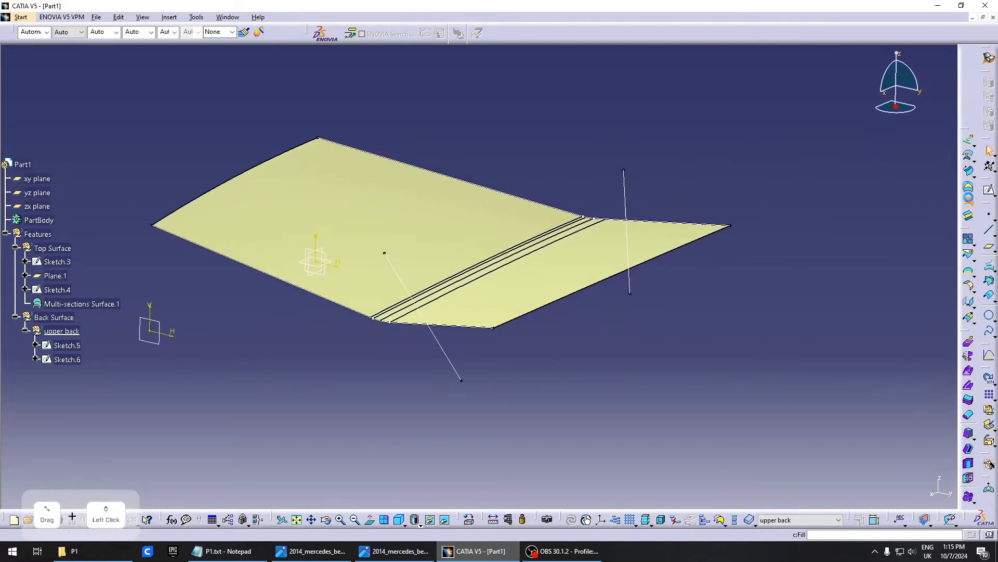
pyautogui.click(969, 199)
pyautogui.click(625, 189)
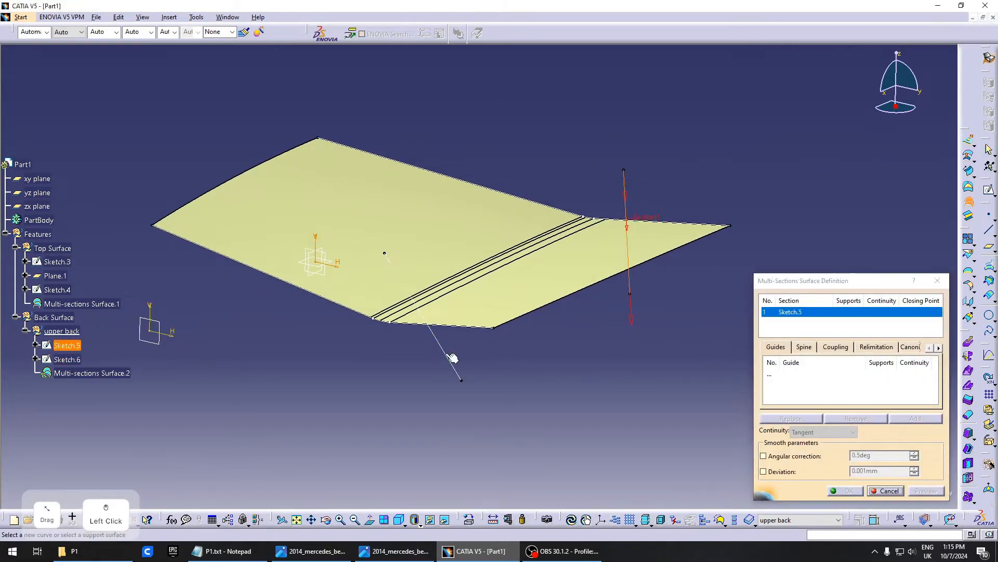
pyautogui.click(452, 358)
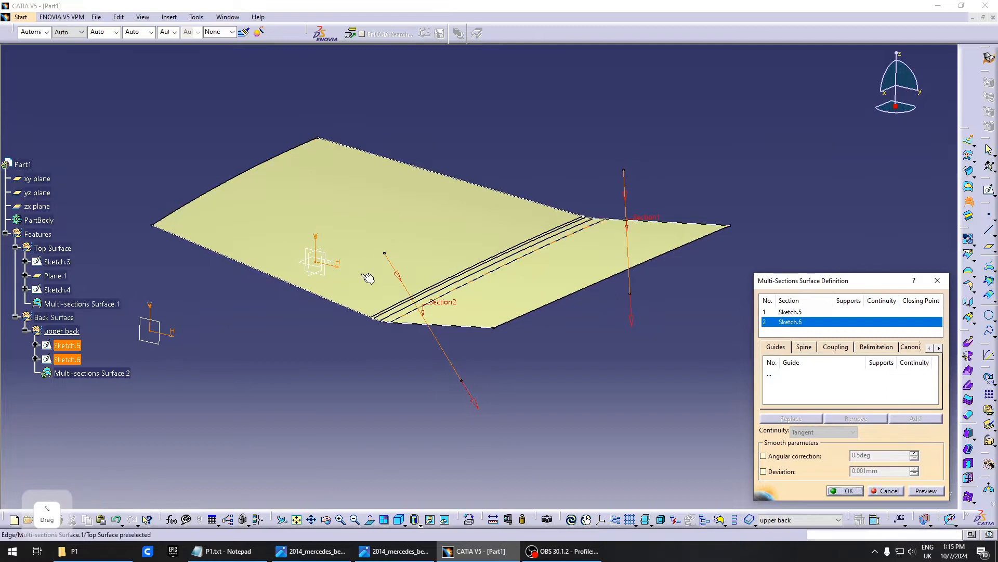
pyautogui.click(785, 311)
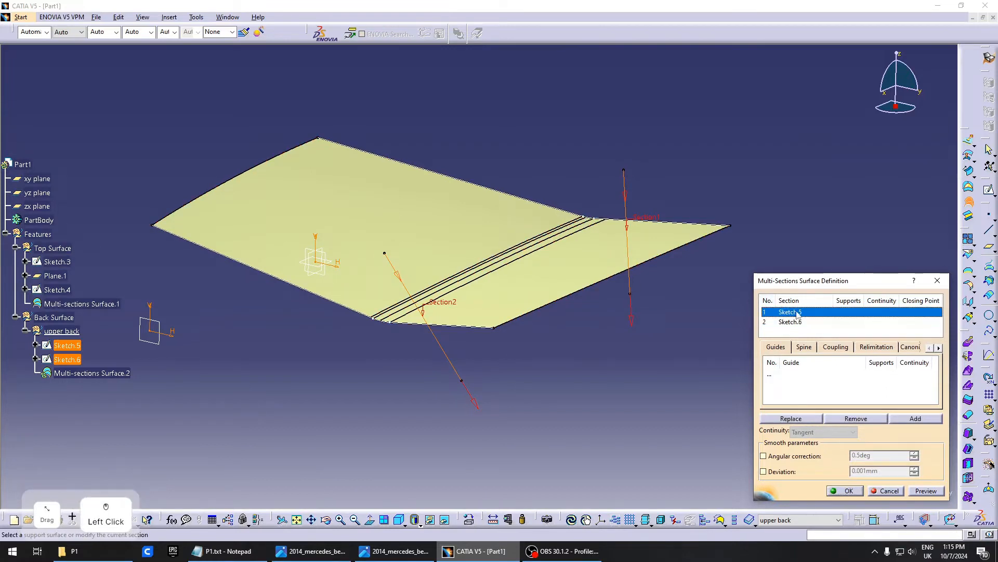
pyautogui.click(324, 274)
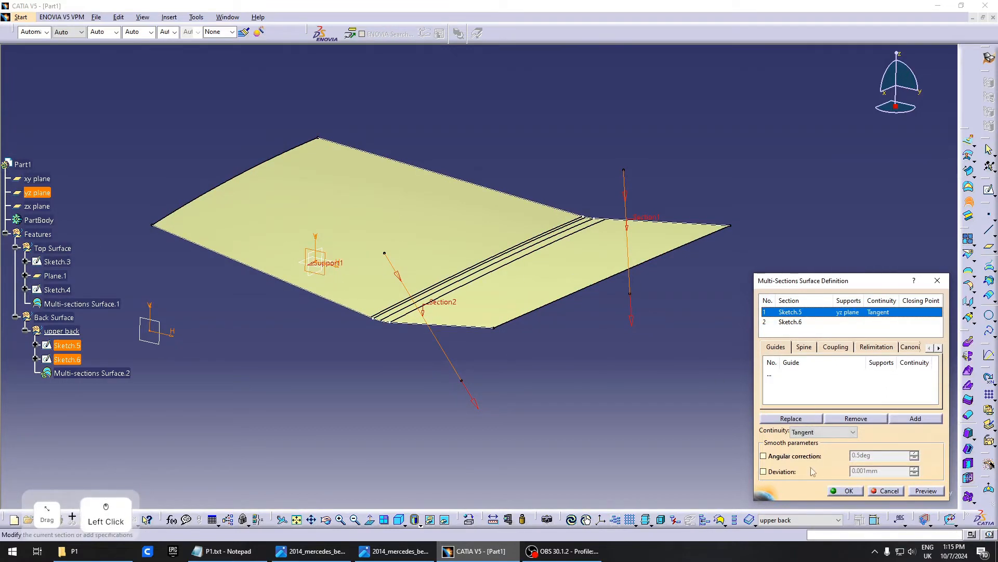
pyautogui.click(848, 491)
pyautogui.click(635, 361)
pyautogui.moveTo(635, 361); pyautogui.dragTo(682, 229, button='middle')
pyautogui.moveTo(454, 289)
pyautogui.mouseDown(button='middle')
pyautogui.moveTo(530, 264)
pyautogui.moveTo(624, 376)
pyautogui.moveTo(531, 307)
pyautogui.moveTo(396, 356)
pyautogui.moveTo(535, 319)
pyautogui.moveTo(447, 357)
pyautogui.moveTo(550, 285)
pyautogui.moveTo(383, 294)
pyautogui.moveTo(492, 281)
pyautogui.moveTo(468, 292)
pyautogui.mouseUp(button='middle')
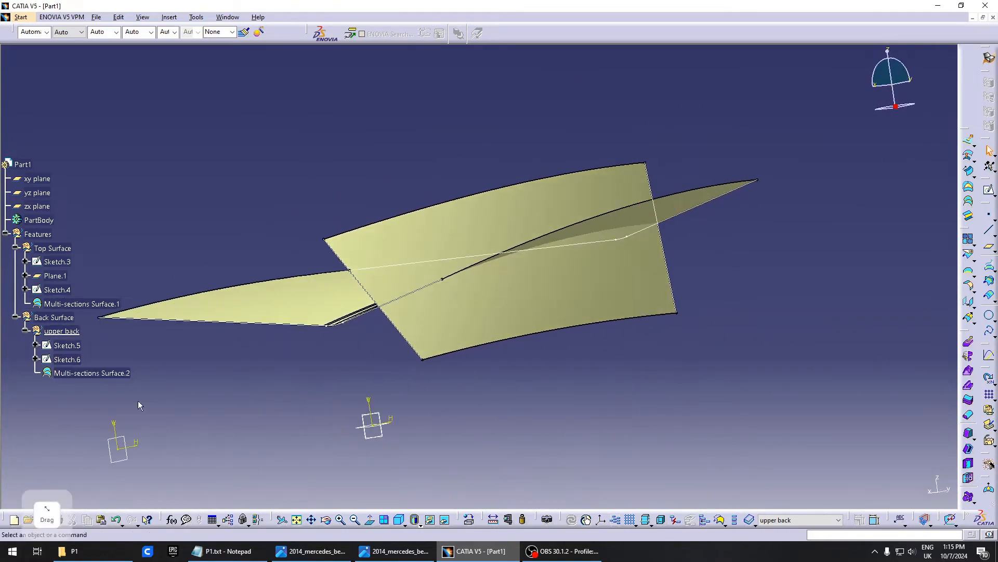
# Insert a geometrical set named "lower back" under the Back Surface set
pyautogui.click(55, 317)
pyautogui.click(176, 19)
pyautogui.click(208, 67)
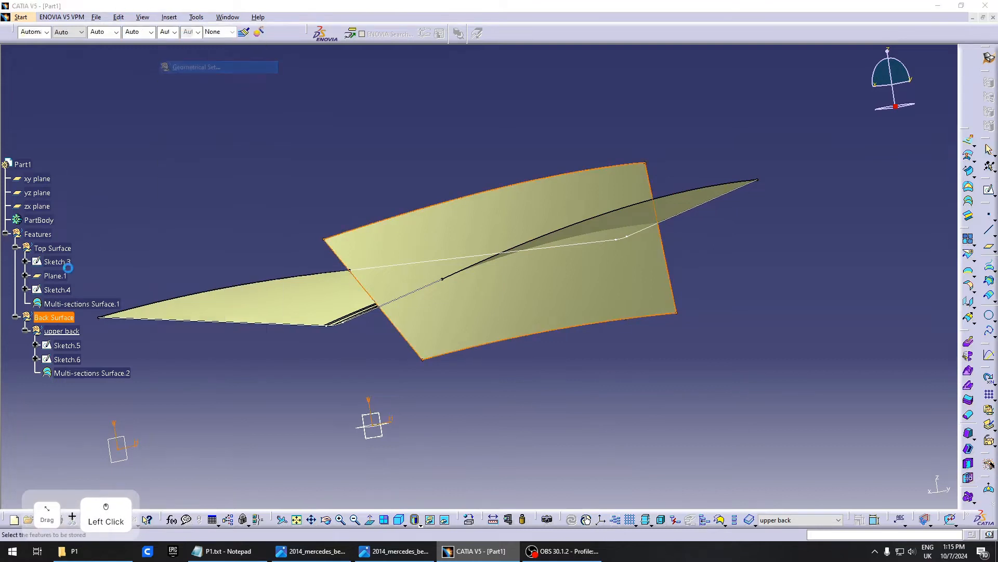
pyautogui.click(571, 297)
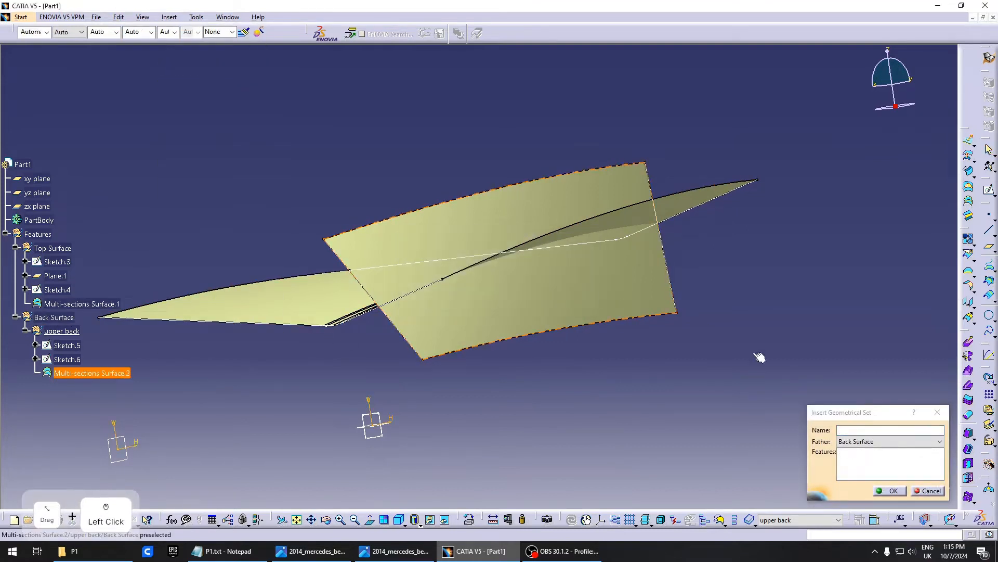
pyautogui.press('shift')
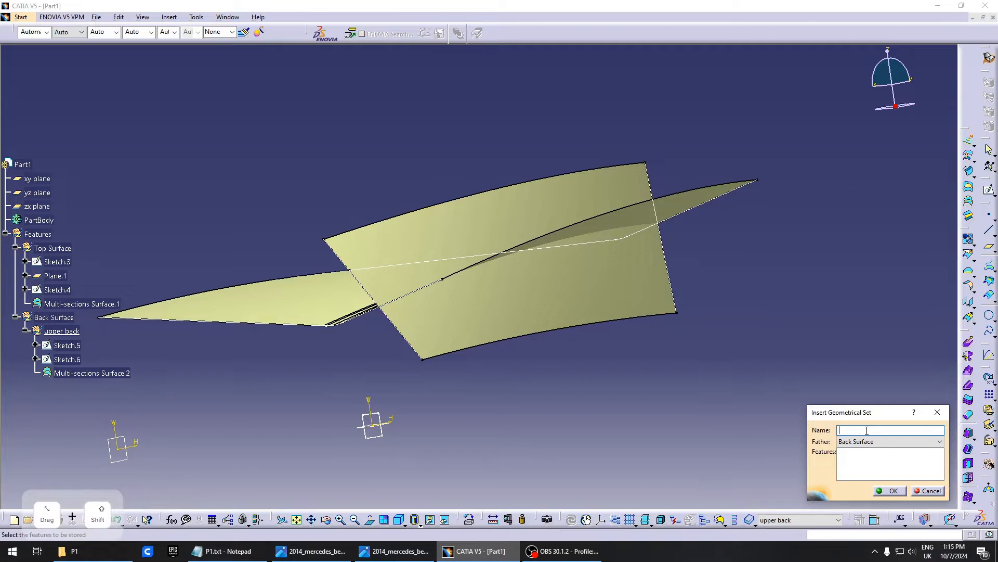
pyautogui.write('lower ')
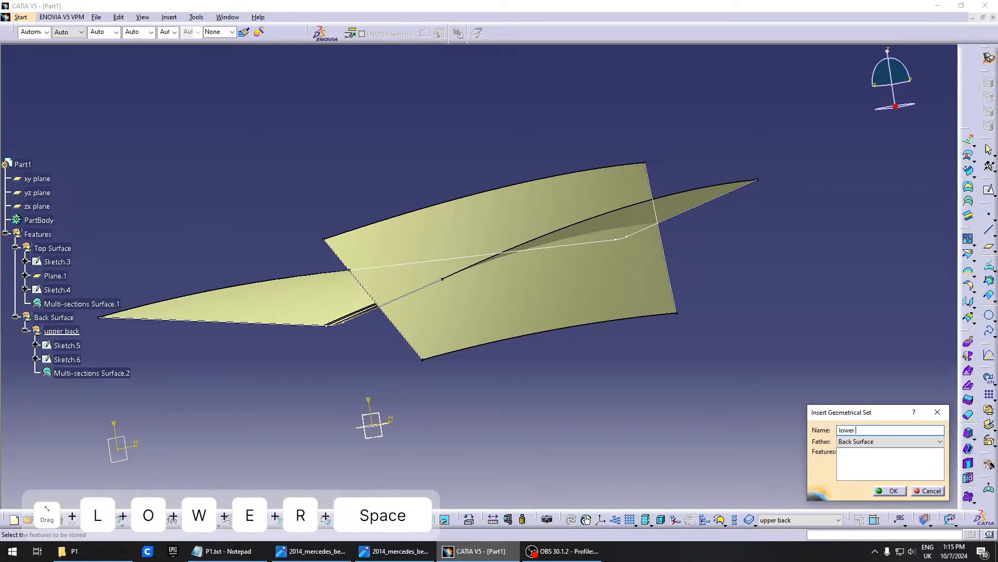
pyautogui.write('back')
pyautogui.press('Return')
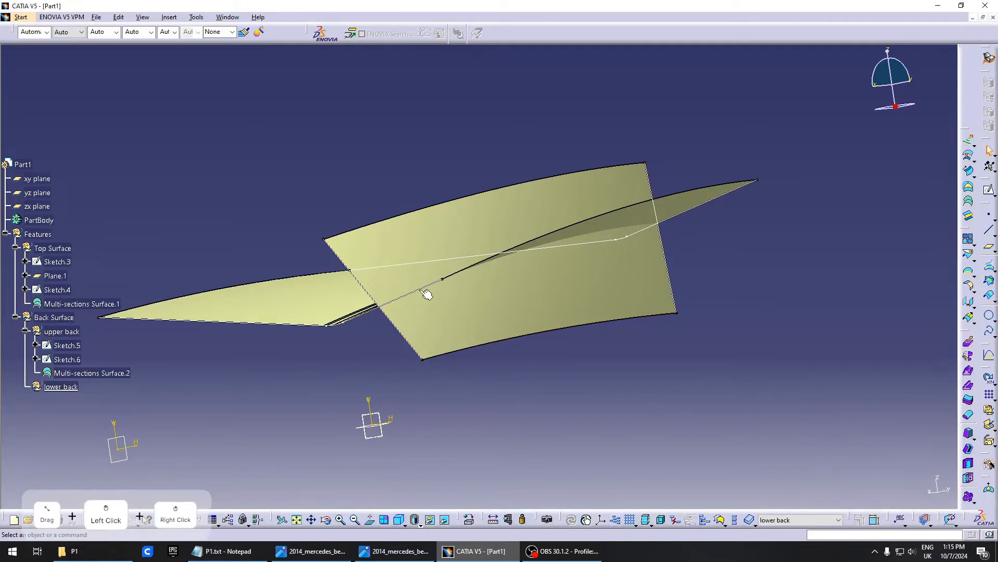
# Start a new sketch on the yz plane inside the lower back set
pyautogui.moveTo(431, 286); pyautogui.dragTo(275, 274, button='middle')
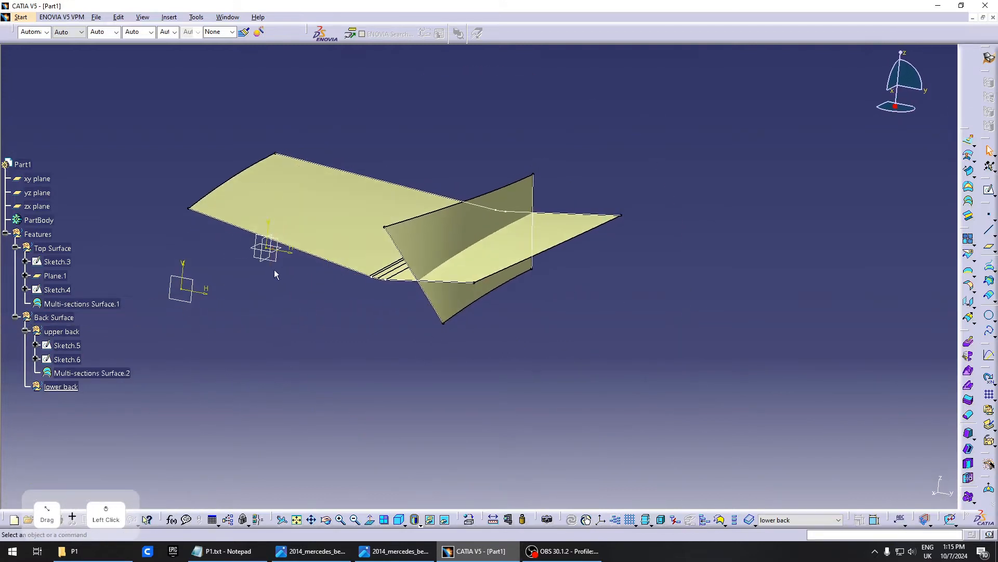
pyautogui.click(276, 260)
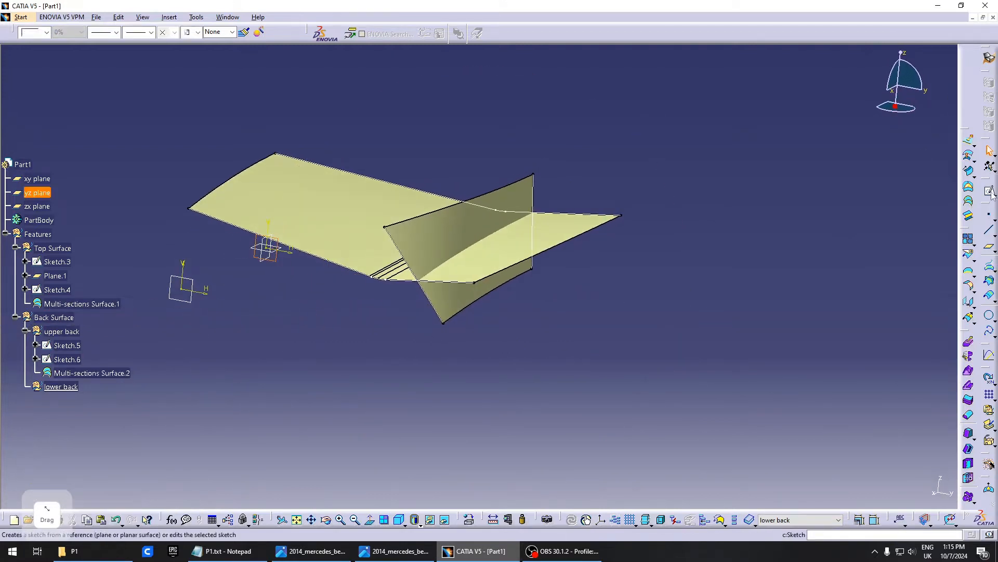
pyautogui.click(988, 127)
pyautogui.moveTo(605, 230)
pyautogui.mouseDown(button='middle')
pyautogui.moveTo(535, 230)
pyautogui.moveTo(624, 272)
pyautogui.moveTo(625, 257)
pyautogui.mouseUp(button='middle')
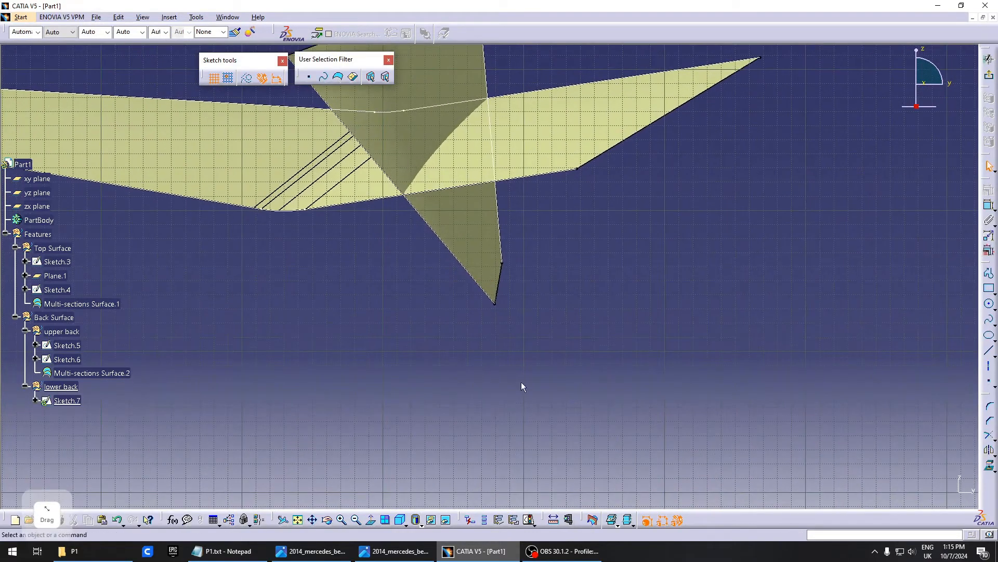
# Switch to the photo viewer and bring up the car's side-view and rear-view reference photos
pyautogui.click(395, 551)
pyautogui.click(311, 551)
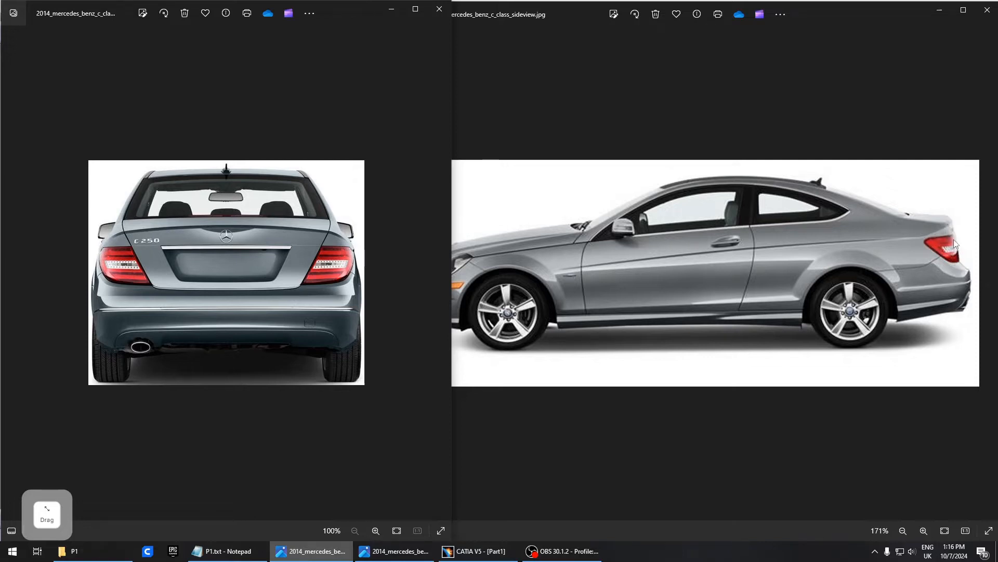
# Switch to CATIA V5 and sketch a large circle about 1459 mm in diameter, passing beside the lower end of the upper back surface
pyautogui.click(486, 541)
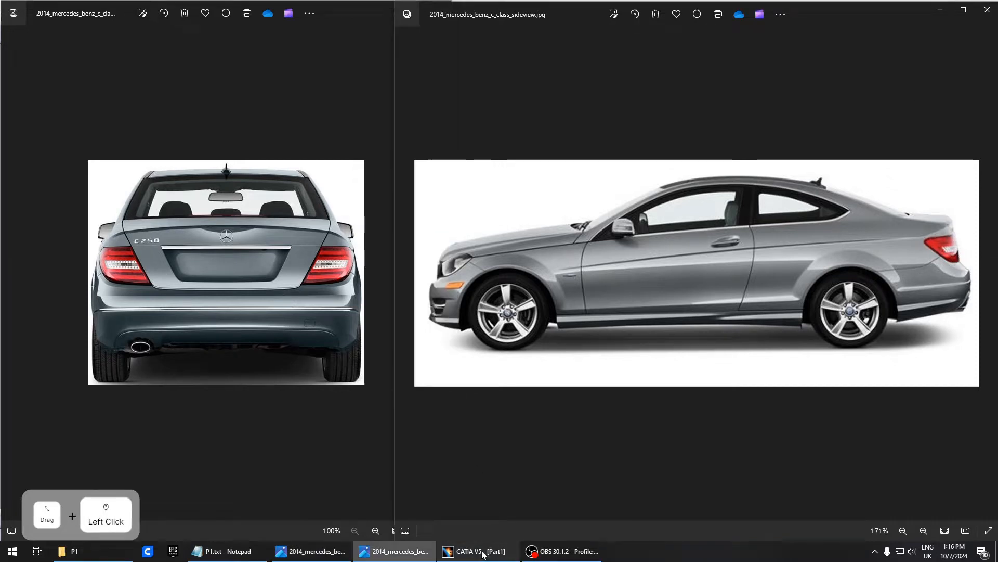
pyautogui.click(989, 304)
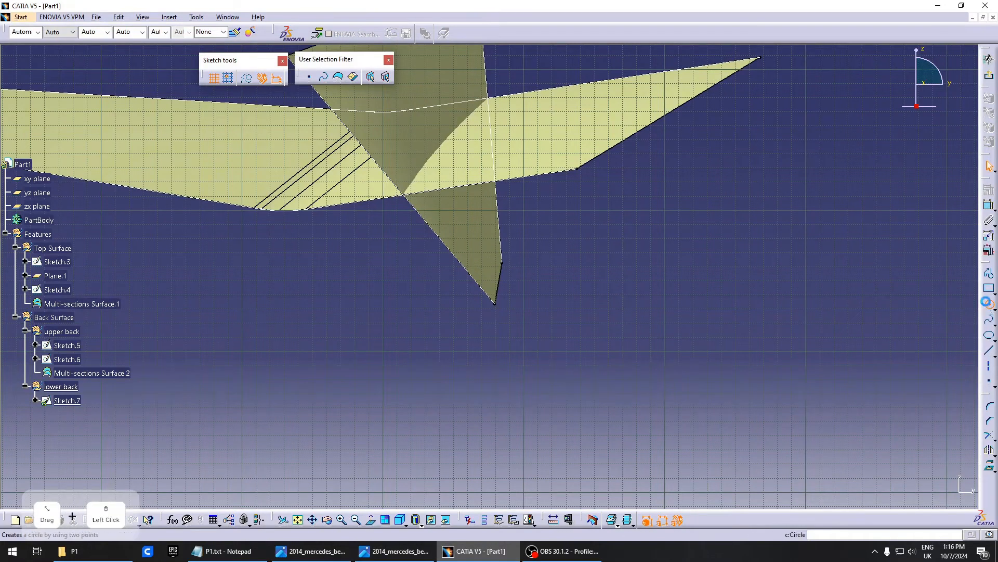
pyautogui.moveTo(236, 288)
pyautogui.mouseDown(button='middle')
pyautogui.moveTo(470, 243)
pyautogui.moveTo(480, 284)
pyautogui.mouseUp(button='middle')
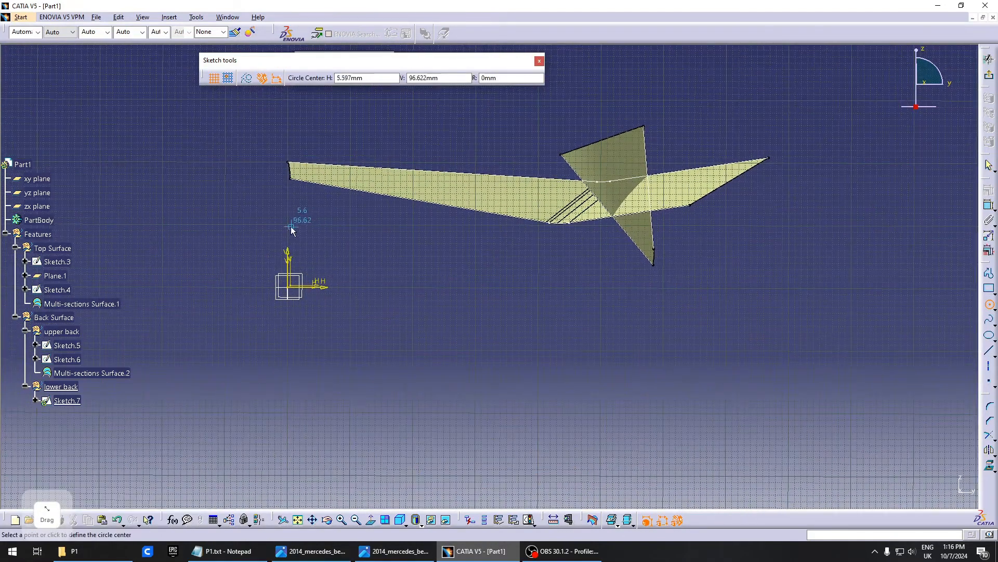
pyautogui.click(176, 261)
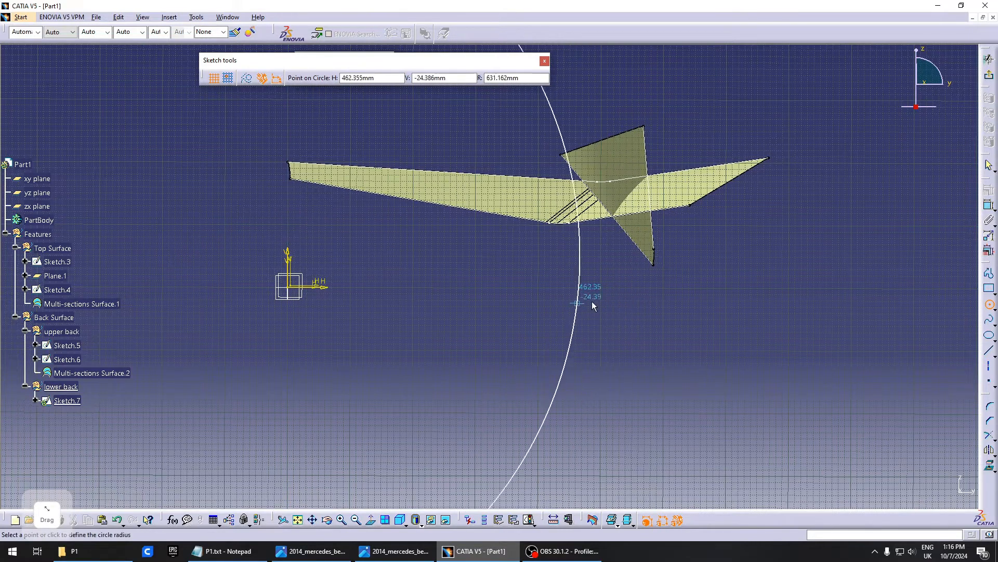
pyautogui.click(642, 287)
pyautogui.moveTo(612, 286); pyautogui.dragTo(583, 270, button='middle')
# Set the circle's diameter to 1500 mm and shift the circle slightly along the upper back surface's edge
pyautogui.click(990, 205)
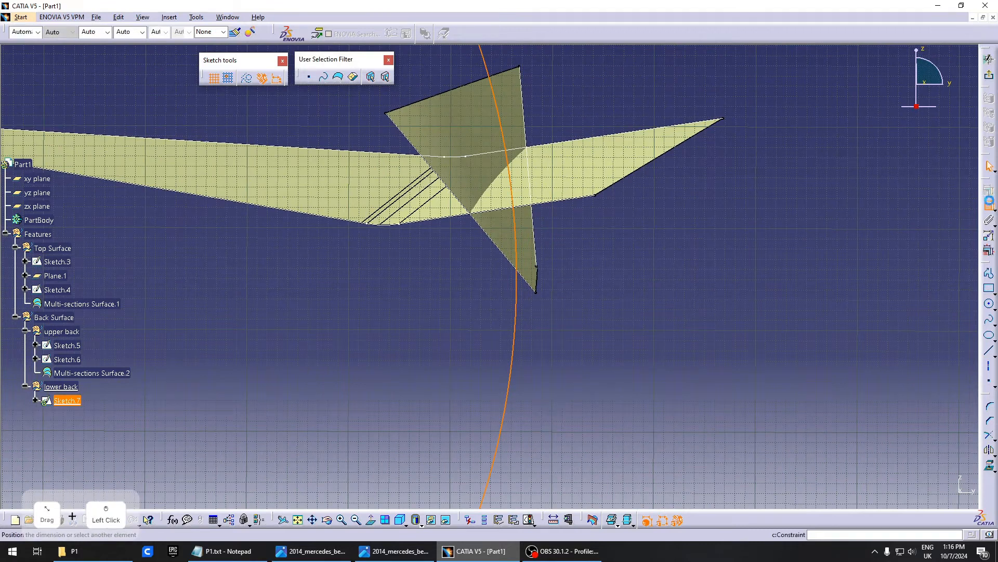
pyautogui.doubleClick(613, 357)
pyautogui.write('1500')
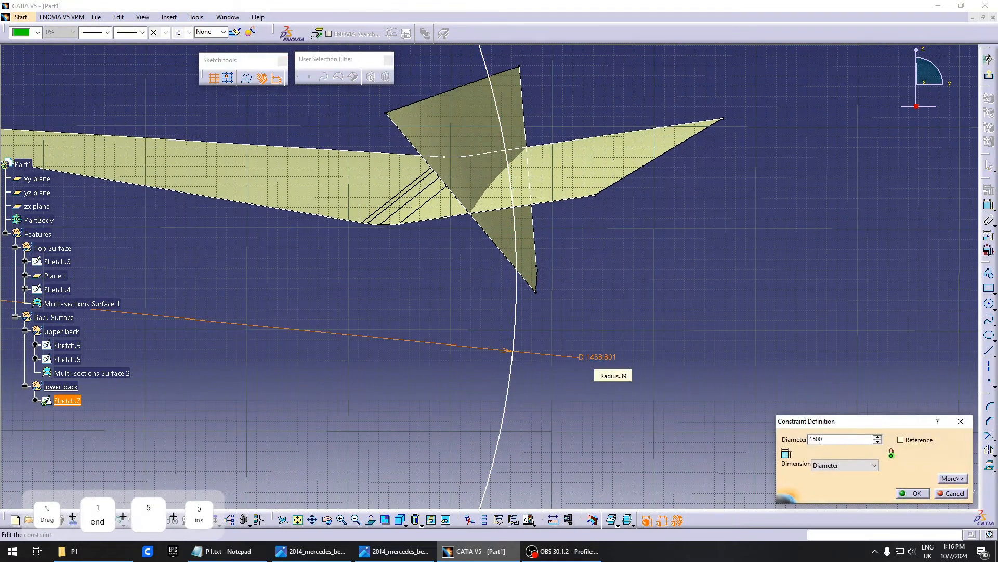
pyautogui.press('Return')
pyautogui.moveTo(603, 346); pyautogui.dragTo(524, 294, button='middle')
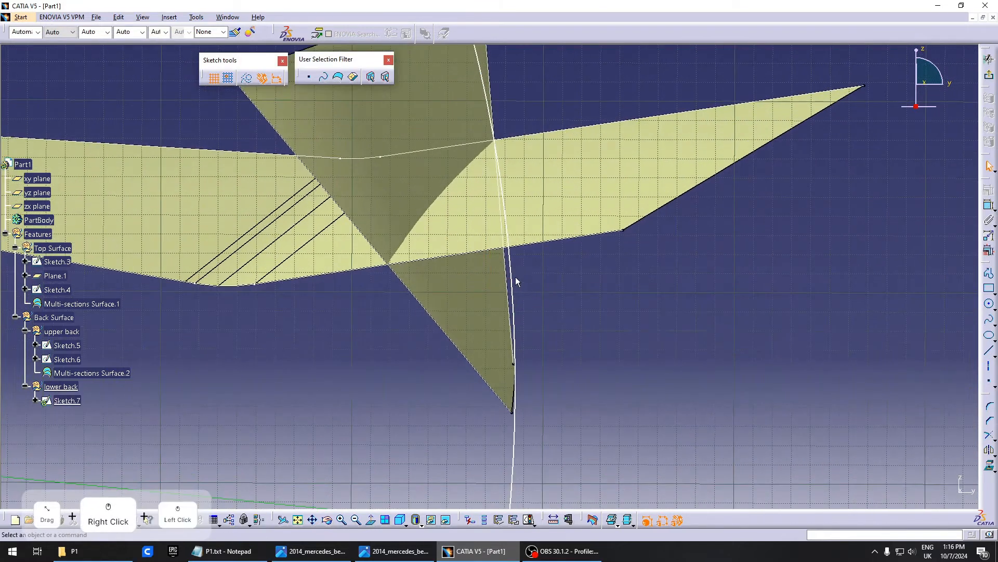
pyautogui.click(512, 283)
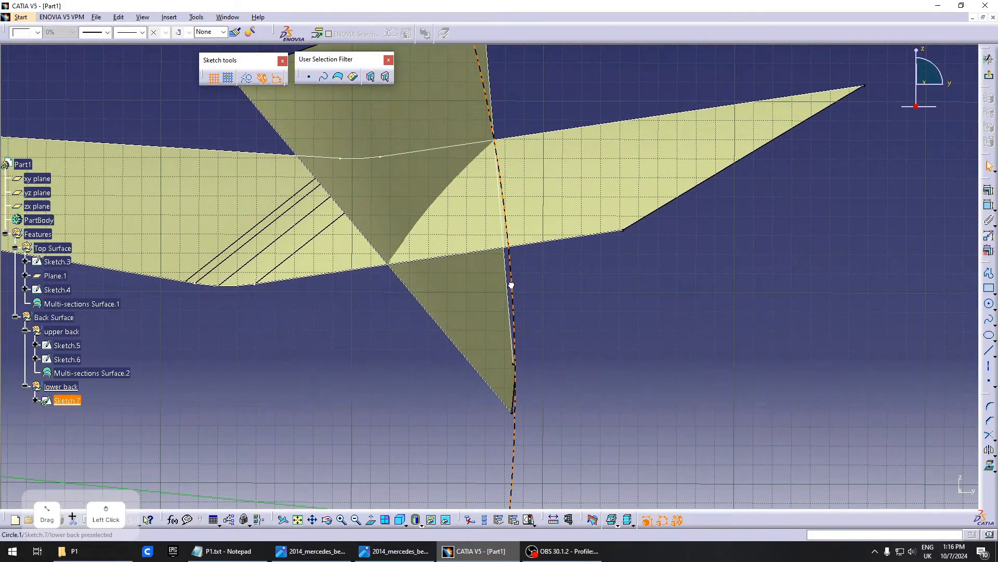
pyautogui.click(948, 260)
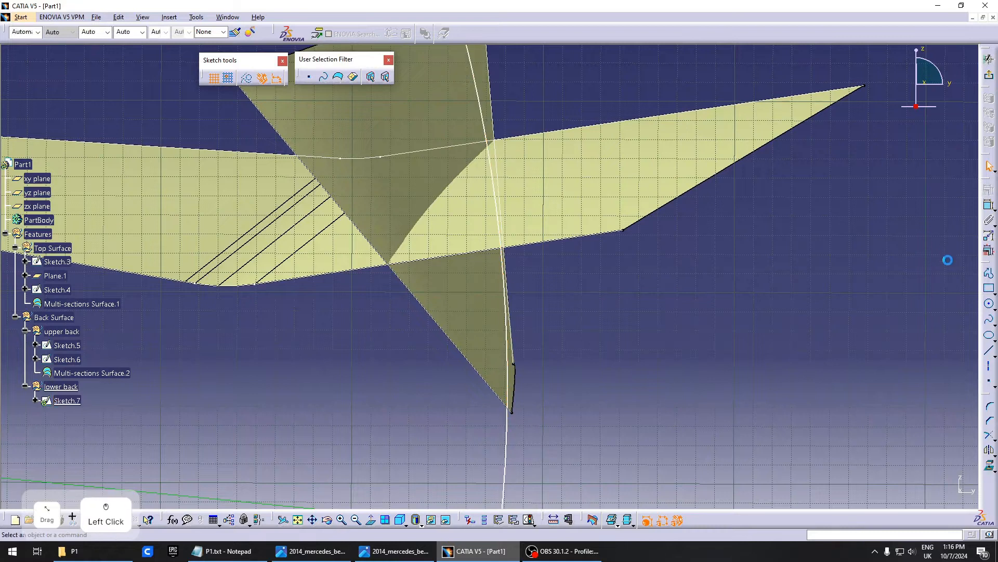
# Add a point on the circle and constrain it coincident so it lies on both the circle and the upper back surface's edge
pyautogui.click(989, 381)
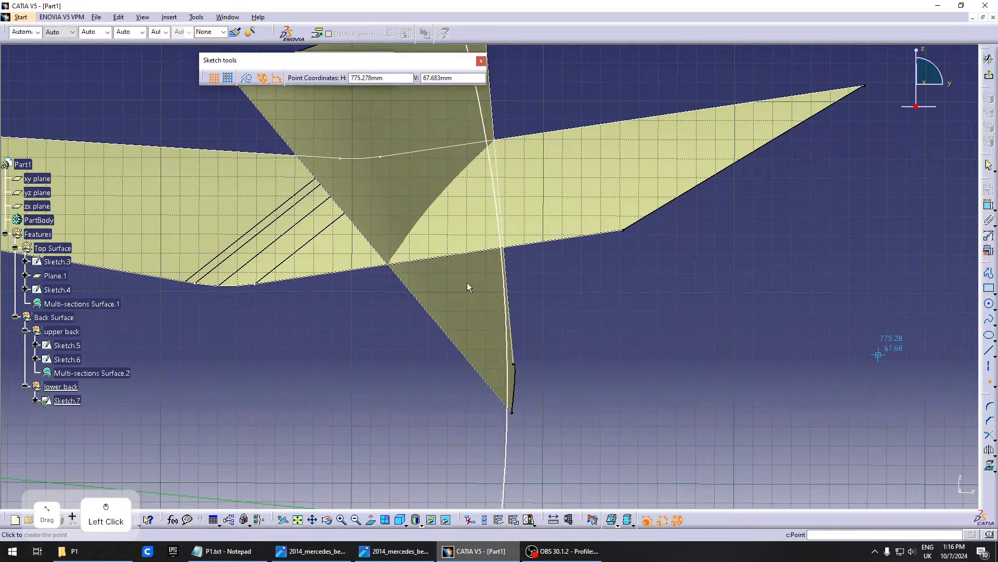
pyautogui.click(507, 281)
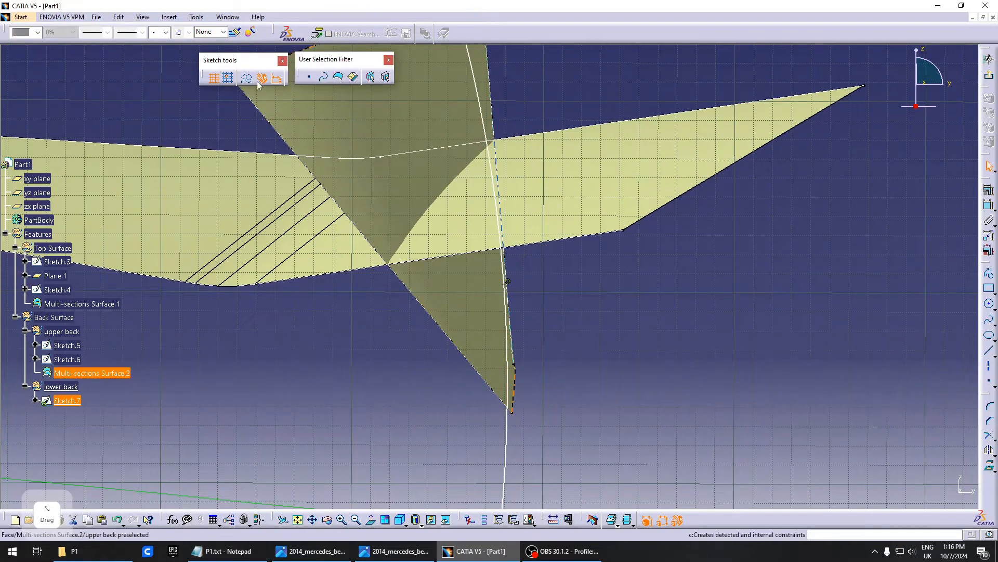
pyautogui.click(899, 252)
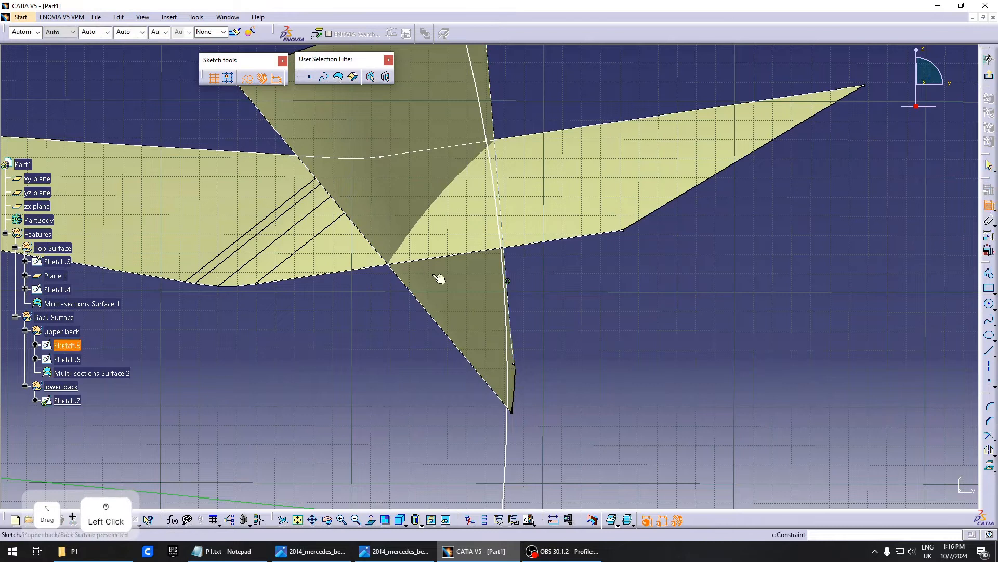
pyautogui.click(508, 286)
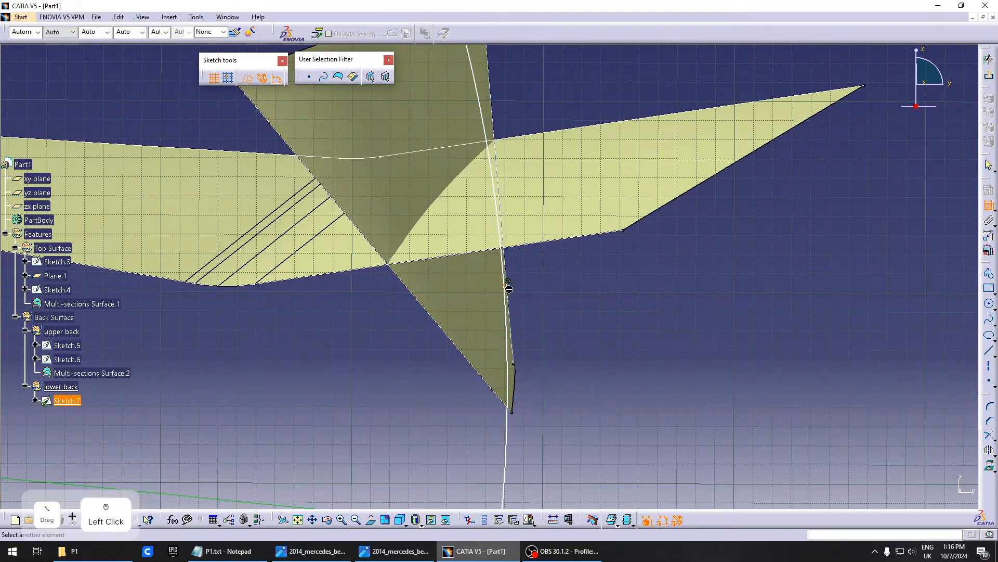
pyautogui.click(509, 292)
pyautogui.rightClick(551, 289)
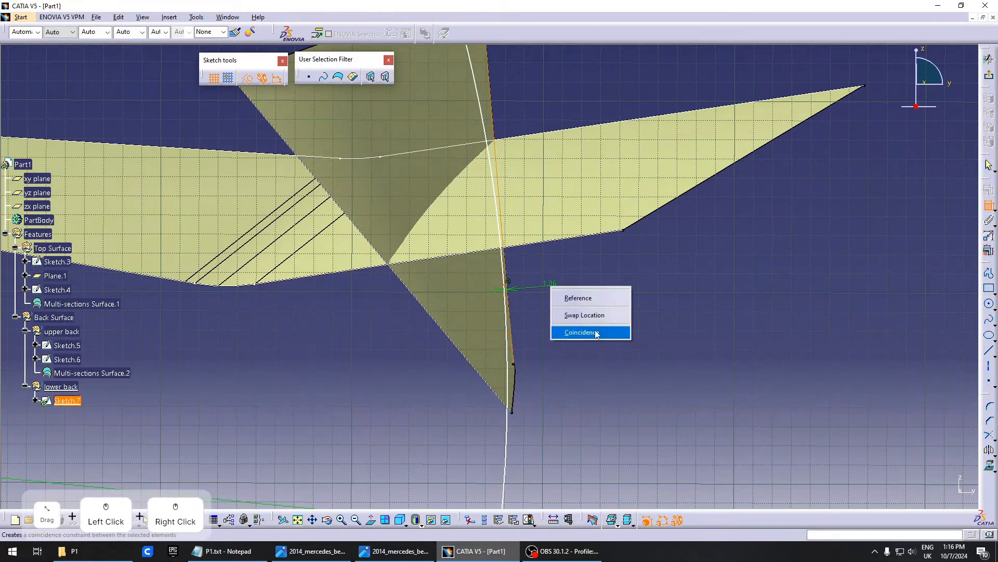
pyautogui.click(592, 331)
pyautogui.moveTo(595, 331); pyautogui.dragTo(541, 311, button='middle')
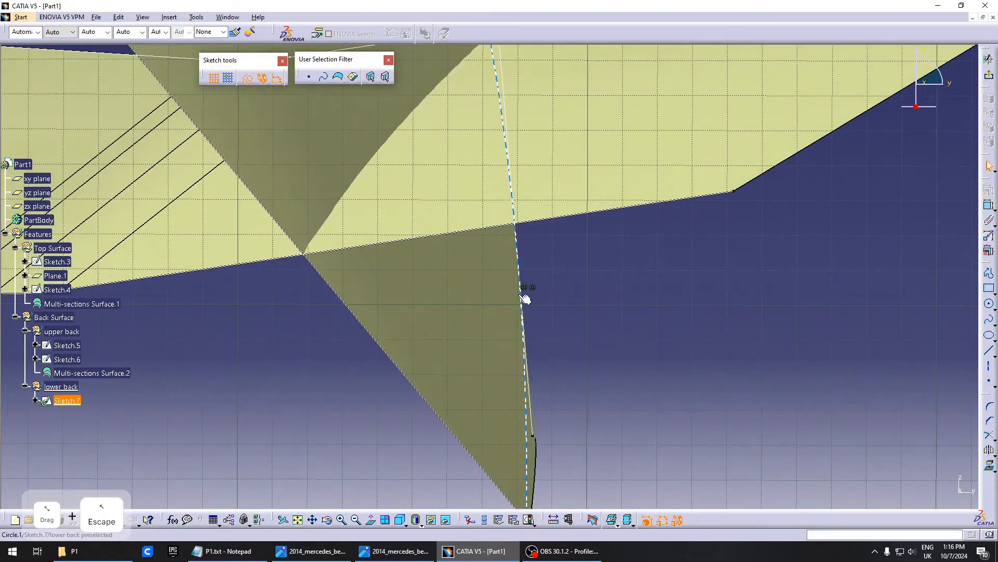
# Dimension the point's vertical distance from the horizontal axis and set it to 100 mm
pyautogui.click(522, 291)
pyautogui.click(989, 206)
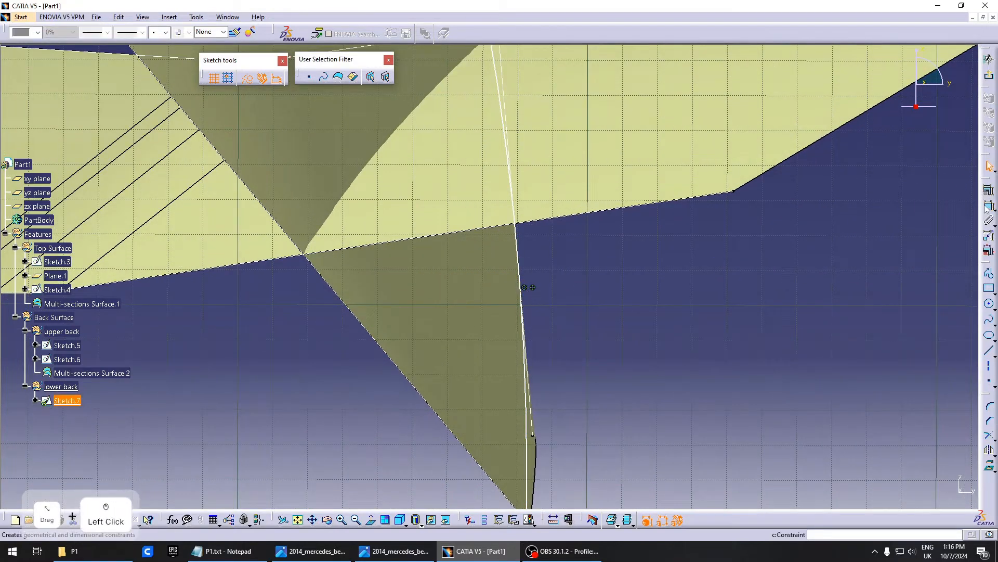
pyautogui.moveTo(459, 265)
pyautogui.mouseDown(button='middle')
pyautogui.moveTo(556, 317)
pyautogui.moveTo(756, 292)
pyautogui.moveTo(475, 283)
pyautogui.moveTo(497, 257)
pyautogui.moveTo(446, 280)
pyautogui.moveTo(551, 251)
pyautogui.mouseUp(button='middle')
pyautogui.click(610, 278)
pyautogui.doubleClick(569, 281)
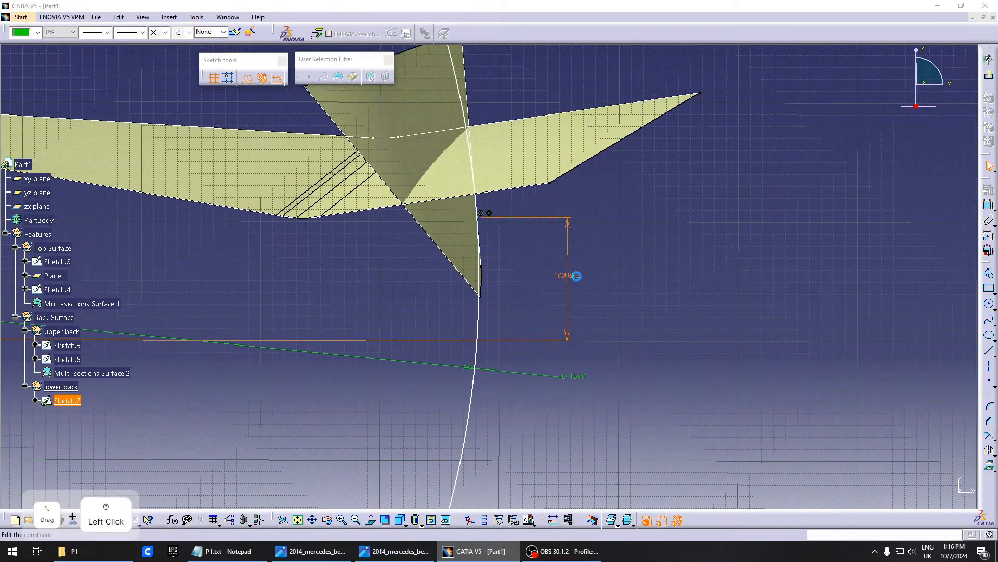
pyautogui.press('Return')
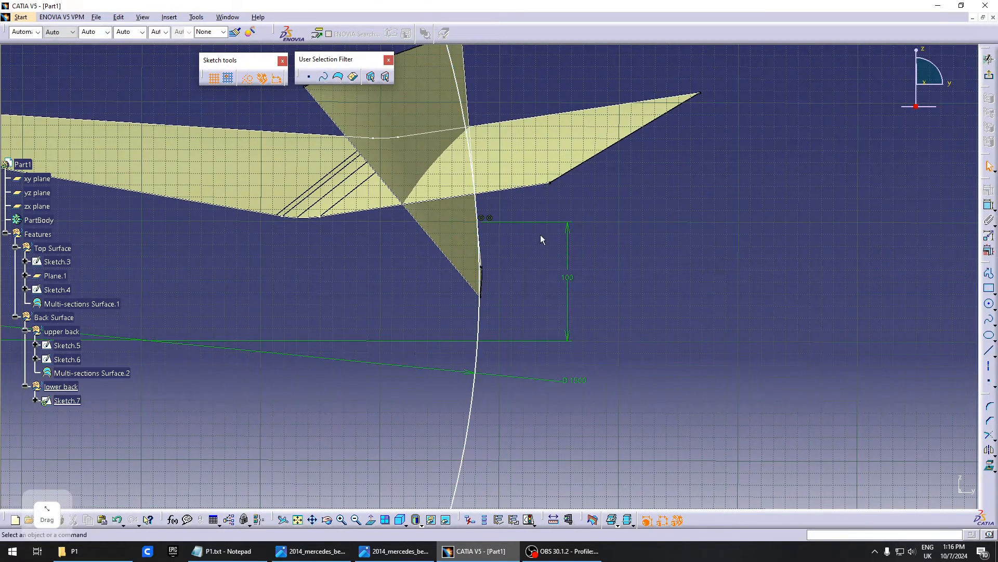
# Shift the circle so that its centre lies close to the horizontal axis
pyautogui.moveTo(541, 235)
pyautogui.mouseDown(button='middle')
pyautogui.moveTo(546, 255)
pyautogui.moveTo(558, 236)
pyautogui.mouseUp(button='middle')
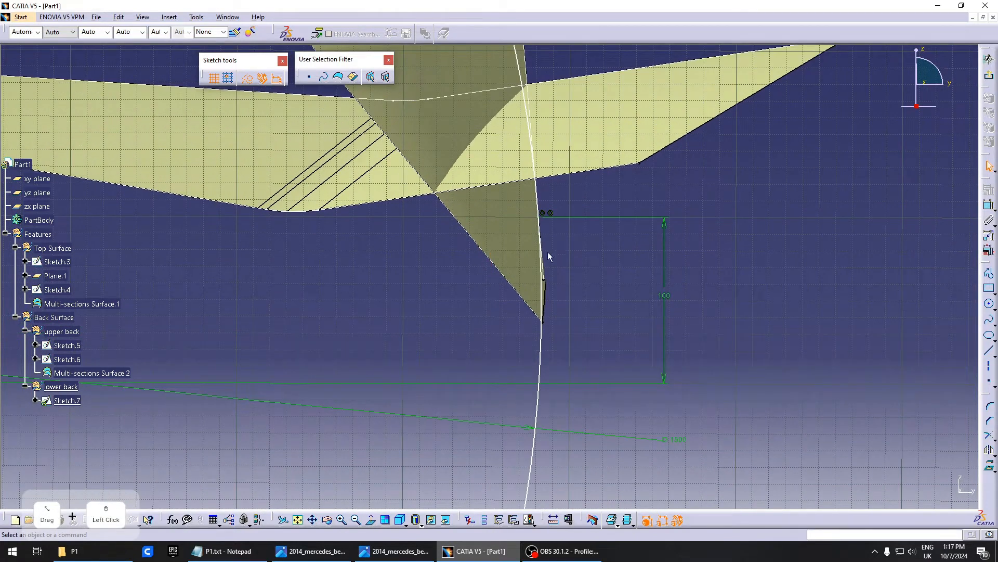
pyautogui.moveTo(750, 283)
pyautogui.mouseDown(button='middle')
pyautogui.moveTo(410, 330)
pyautogui.moveTo(508, 330)
pyautogui.moveTo(520, 364)
pyautogui.mouseUp(button='middle')
pyautogui.moveTo(578, 339); pyautogui.dragTo(580, 351)
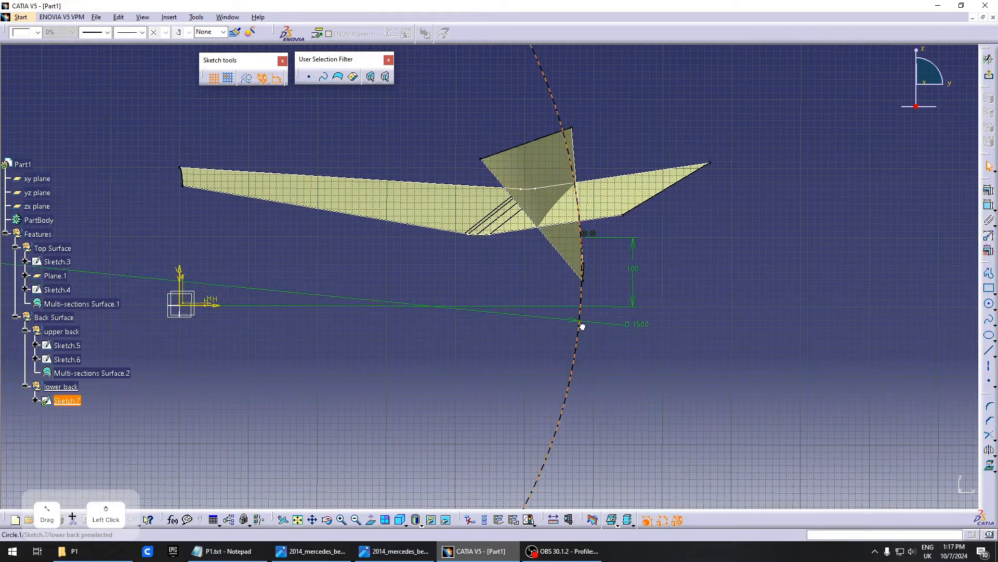
pyautogui.moveTo(504, 321); pyautogui.dragTo(430, 361, button='middle')
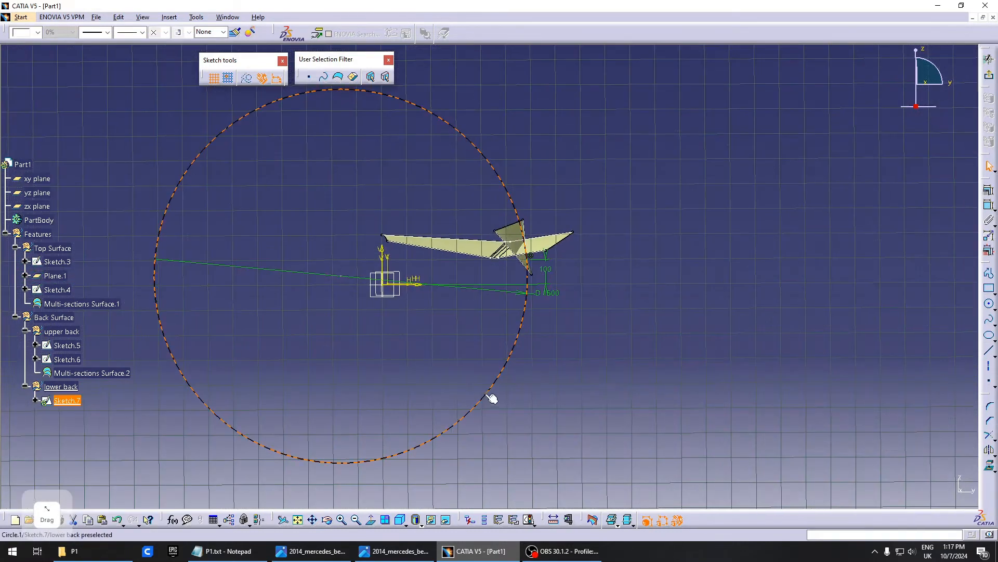
pyautogui.moveTo(491, 398); pyautogui.dragTo(468, 404)
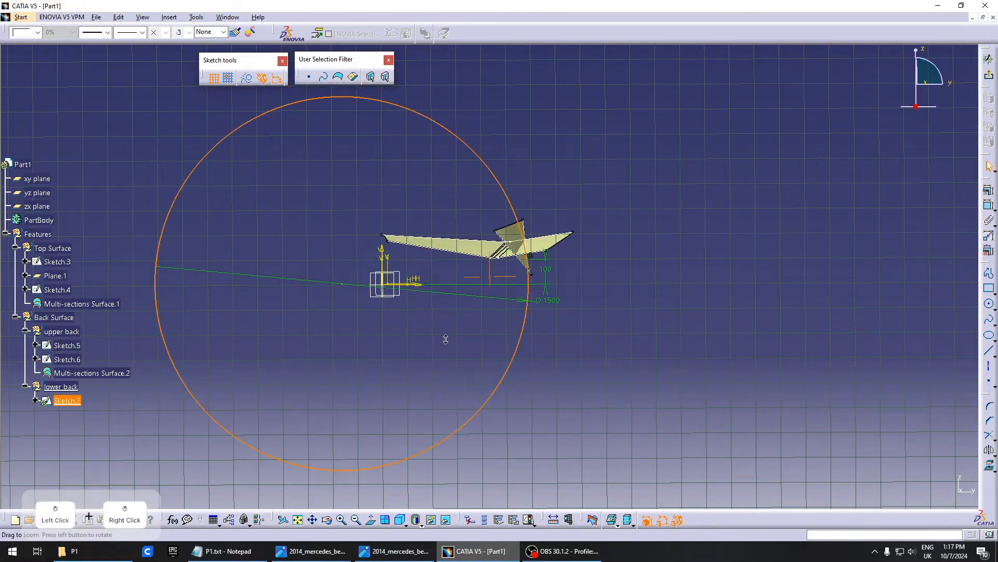
pyautogui.moveTo(445, 339); pyautogui.dragTo(418, 339, button='middle')
pyautogui.click(418, 339)
pyautogui.click(586, 317)
# Constrain the circle's centre coincident with the sketch's horizontal axis
pyautogui.click(989, 206)
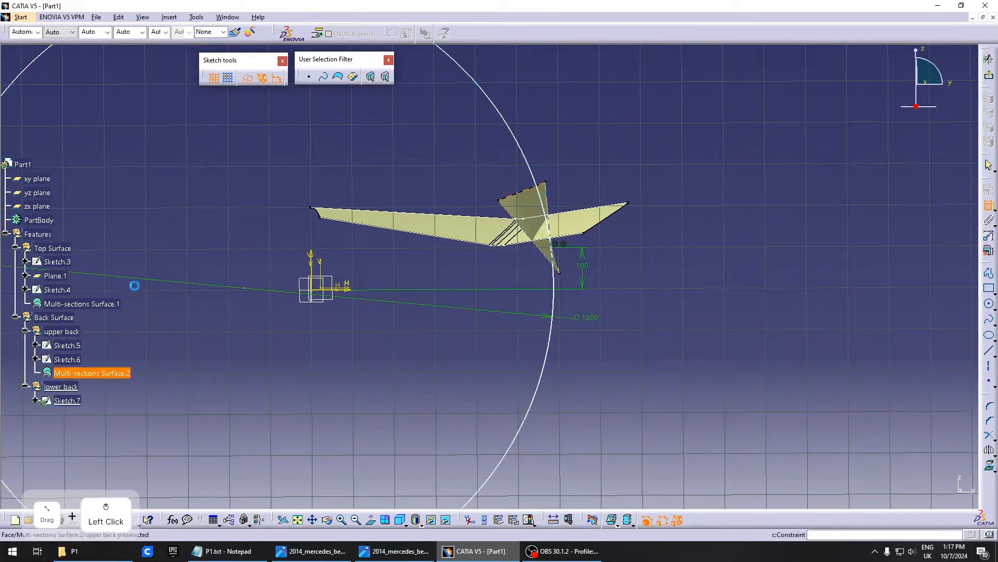
pyautogui.click(245, 288)
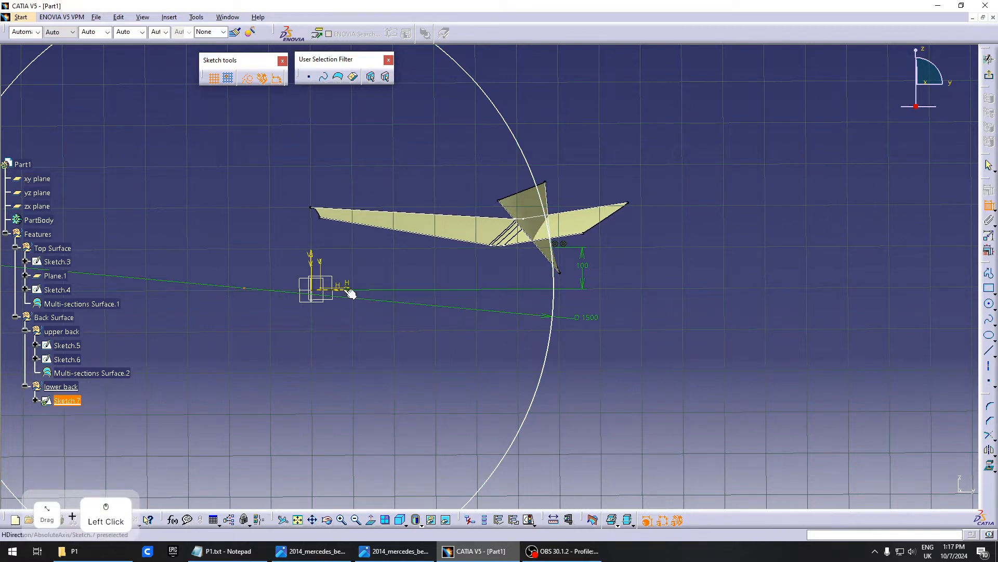
pyautogui.click(347, 289)
pyautogui.rightClick(381, 268)
pyautogui.click(408, 314)
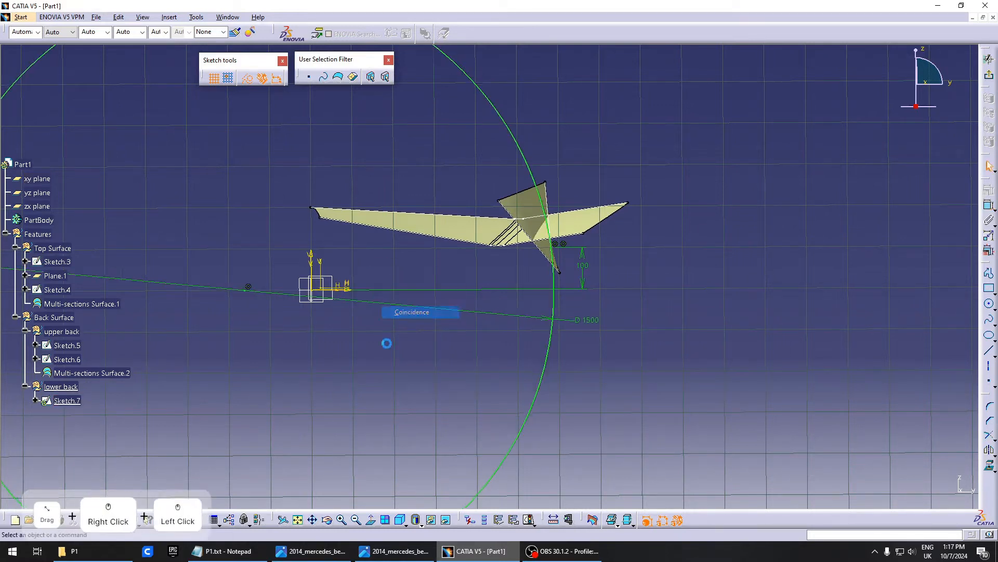
# Draw a horizontal axis line from the sketch origin to the circle
pyautogui.middleClick(562, 249)
pyautogui.moveTo(582, 272); pyautogui.dragTo(501, 316, button='middle')
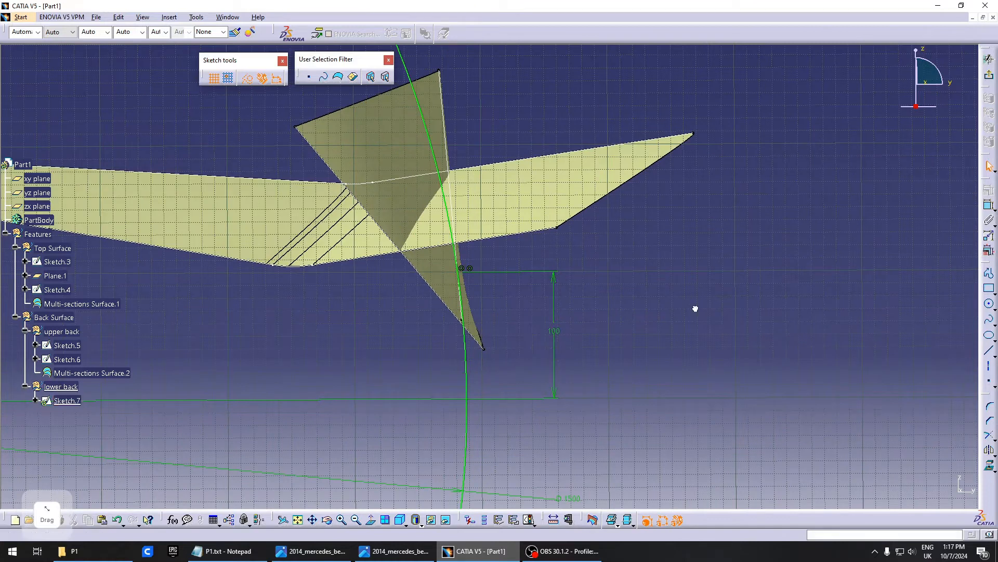
pyautogui.click(946, 385)
pyautogui.click(989, 351)
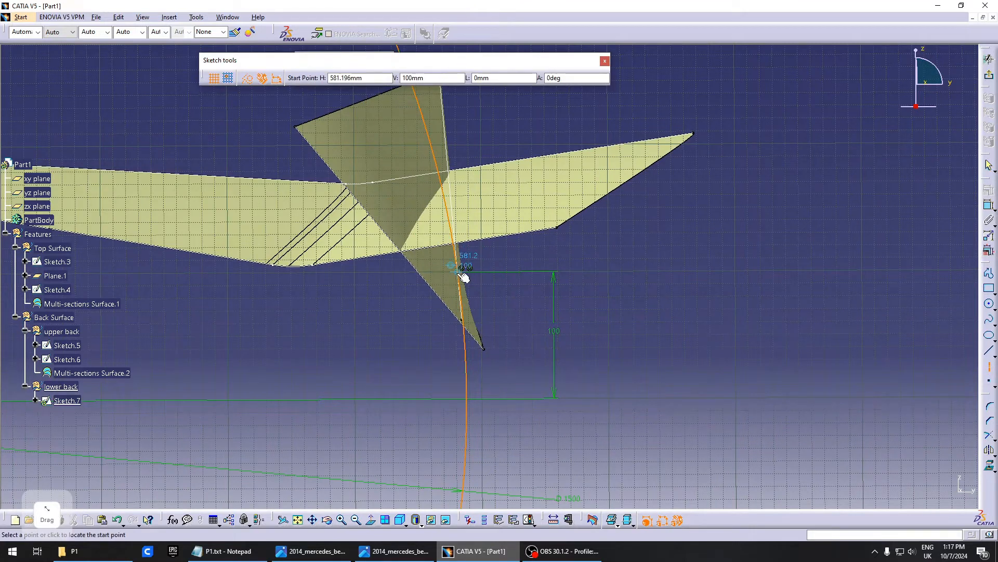
pyautogui.moveTo(470, 389); pyautogui.dragTo(492, 271, button='middle')
pyautogui.moveTo(439, 314)
pyautogui.mouseDown(button='middle')
pyautogui.moveTo(611, 287)
pyautogui.moveTo(728, 291)
pyautogui.mouseUp(button='middle')
pyautogui.click(208, 253)
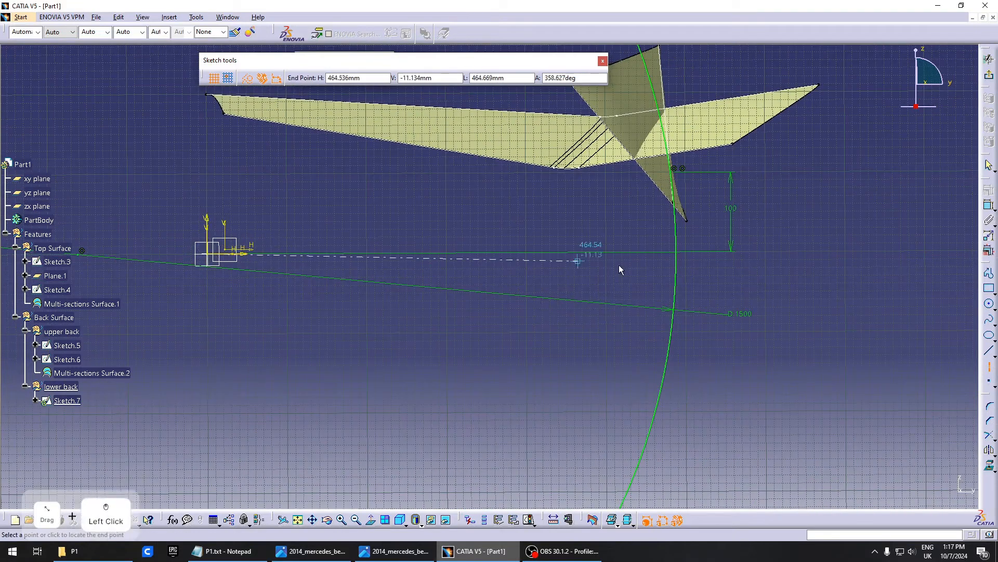
pyautogui.click(680, 254)
pyautogui.moveTo(932, 263); pyautogui.dragTo(685, 282, button='middle')
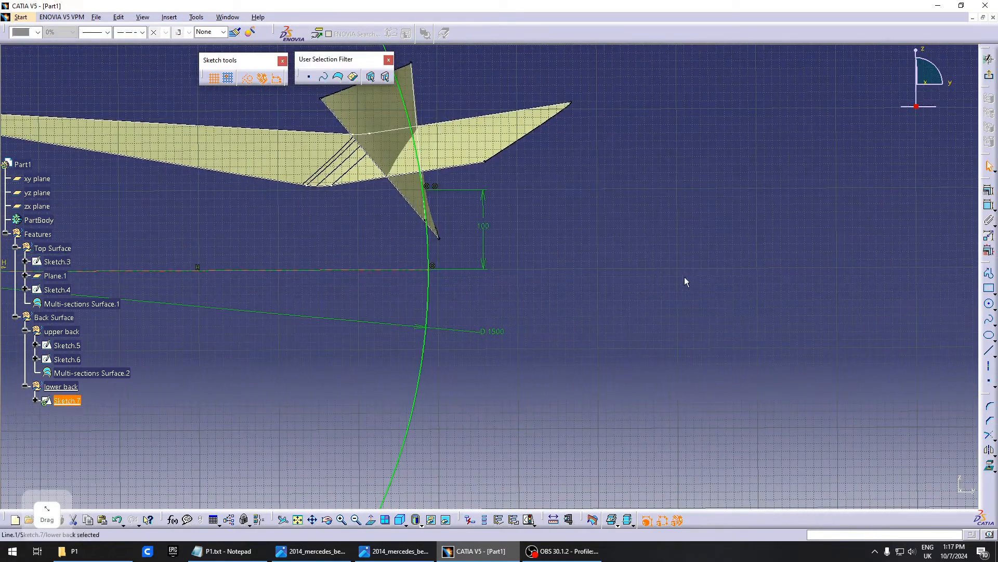
pyautogui.click(686, 281)
# Try to remove the far portion of the circle with Quick Trim
pyautogui.click(994, 438)
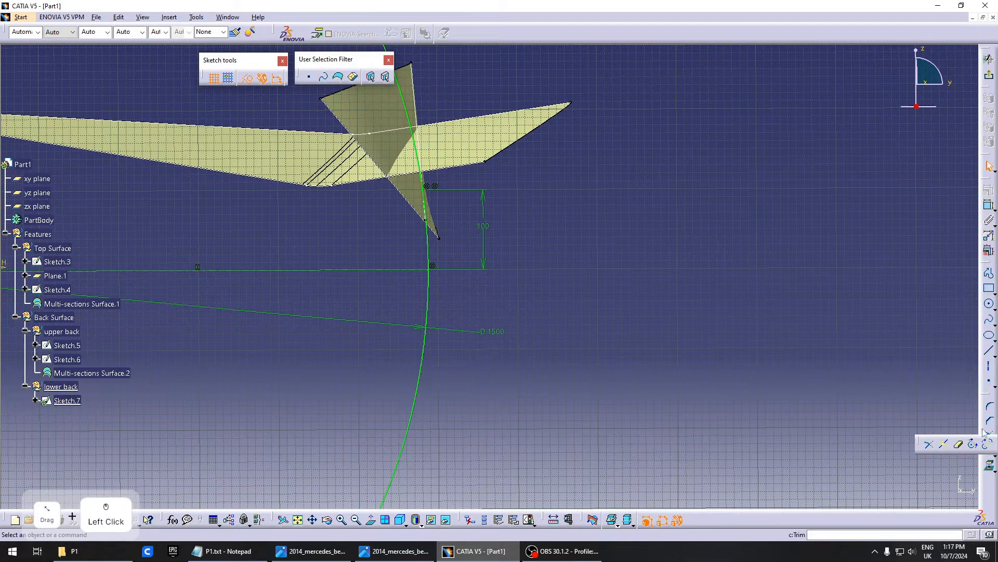
pyautogui.click(959, 447)
pyautogui.moveTo(299, 350); pyautogui.dragTo(498, 445, button='middle')
pyautogui.rightClick(500, 377)
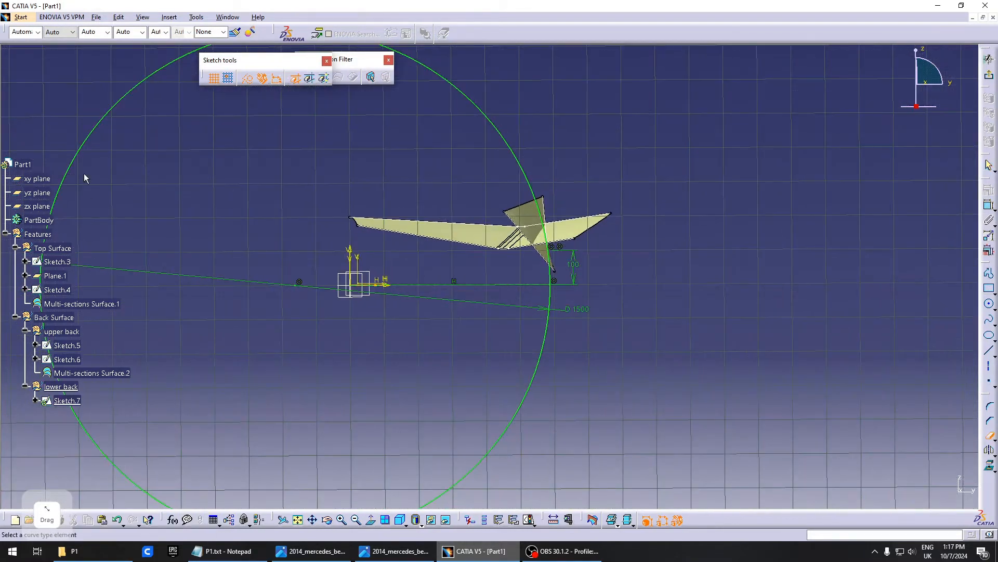
pyautogui.click(79, 150)
pyautogui.click(83, 153)
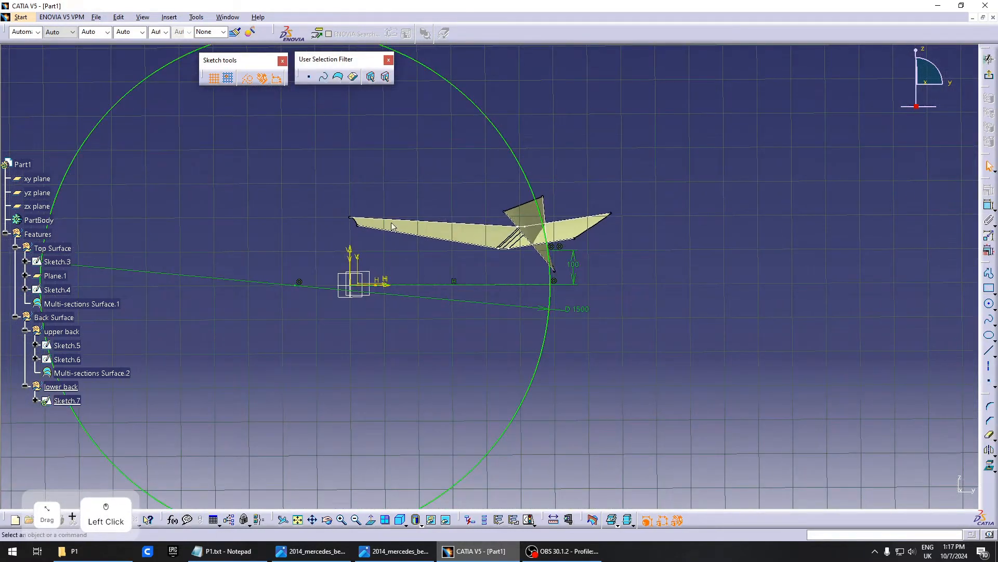
pyautogui.click(989, 435)
pyautogui.click(78, 158)
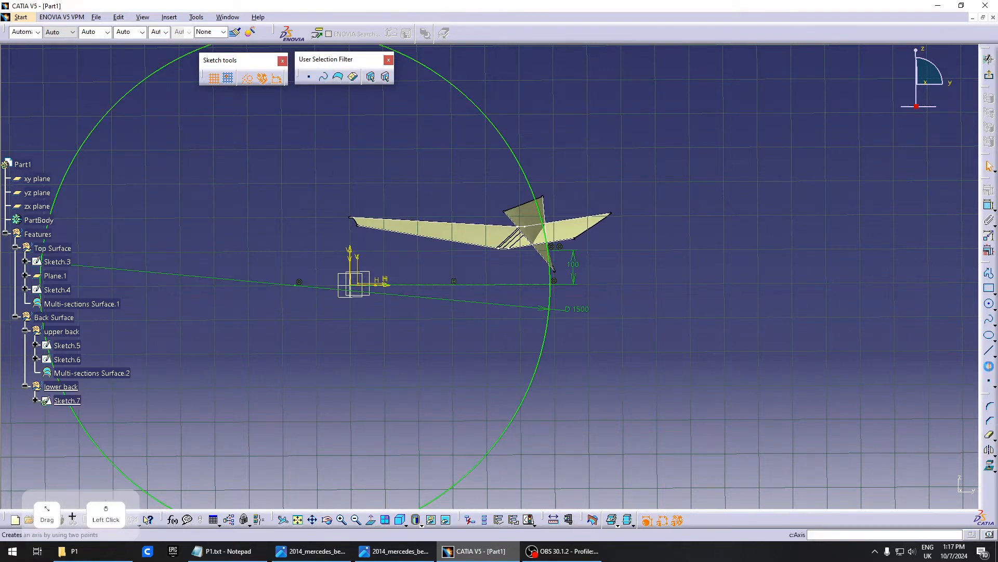
# Draw a construction axis from the circle's centre to the point on the circle 100 mm above the horizontal axis
pyautogui.click(989, 366)
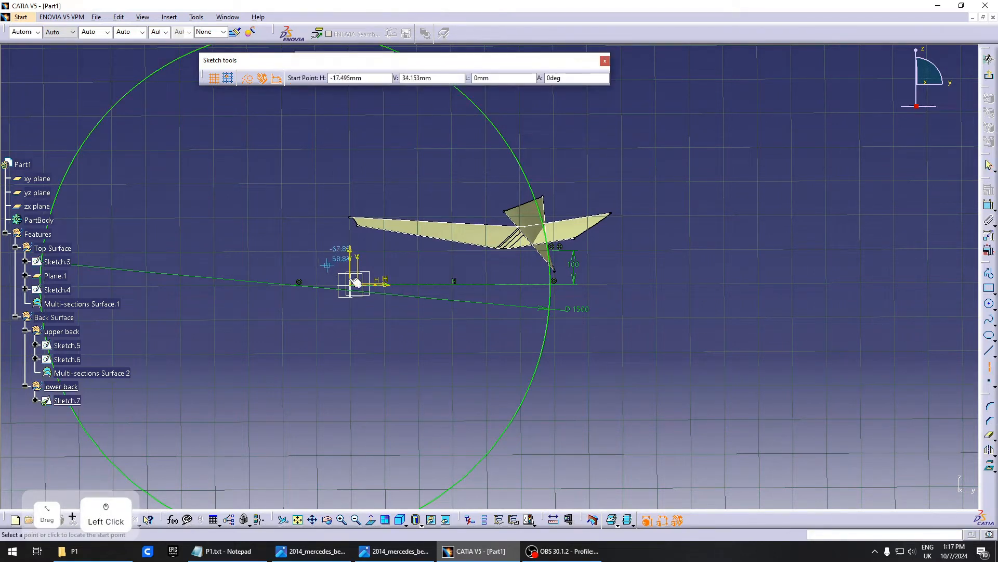
pyautogui.click(300, 284)
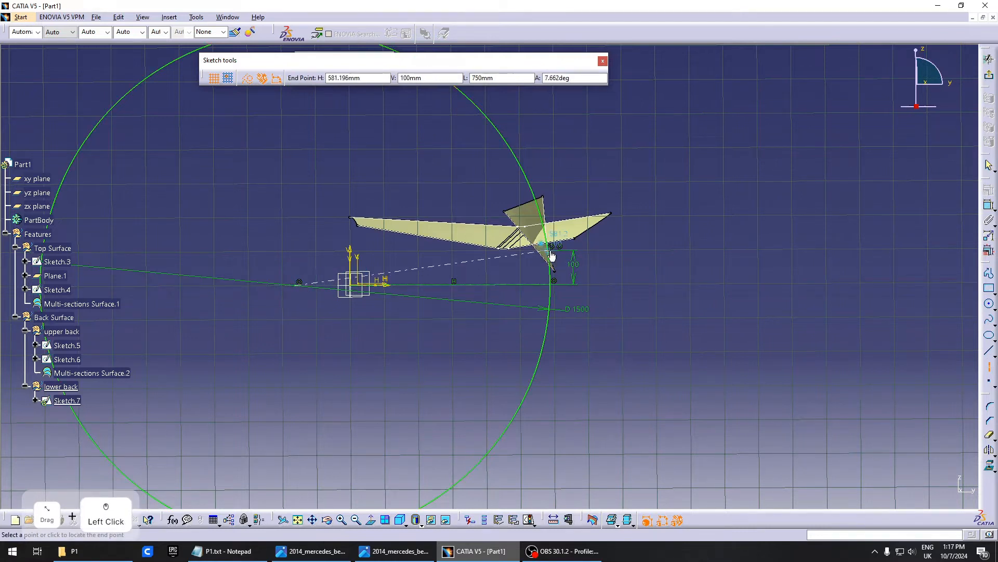
pyautogui.click(550, 250)
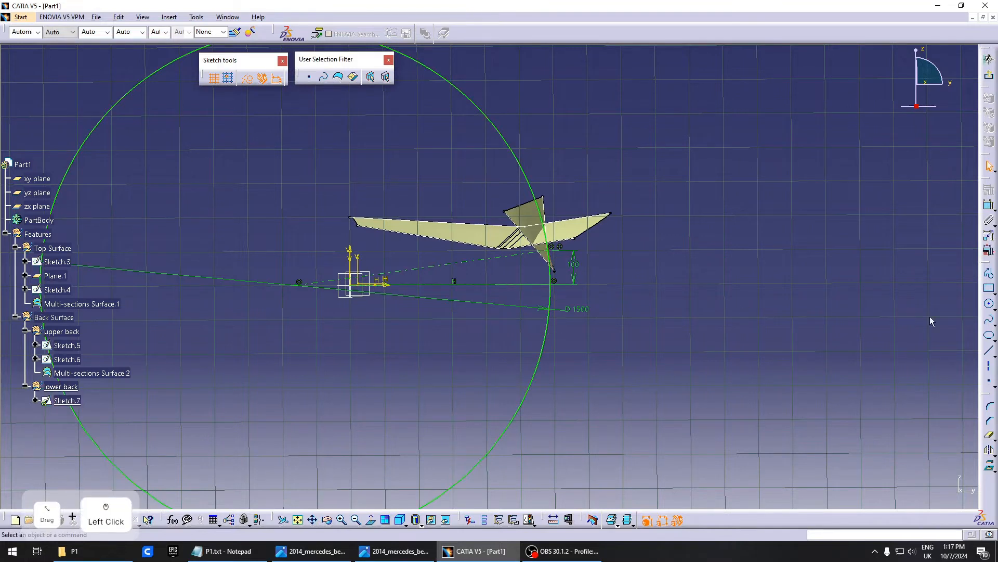
# Quick Trim the circle so that only the short arc between the two axis lines remains
pyautogui.moveTo(550, 240); pyautogui.dragTo(556, 83, button='middle')
pyautogui.middleClick(732, 308)
pyautogui.moveTo(732, 308); pyautogui.dragTo(739, 433, button='middle')
pyautogui.click(989, 421)
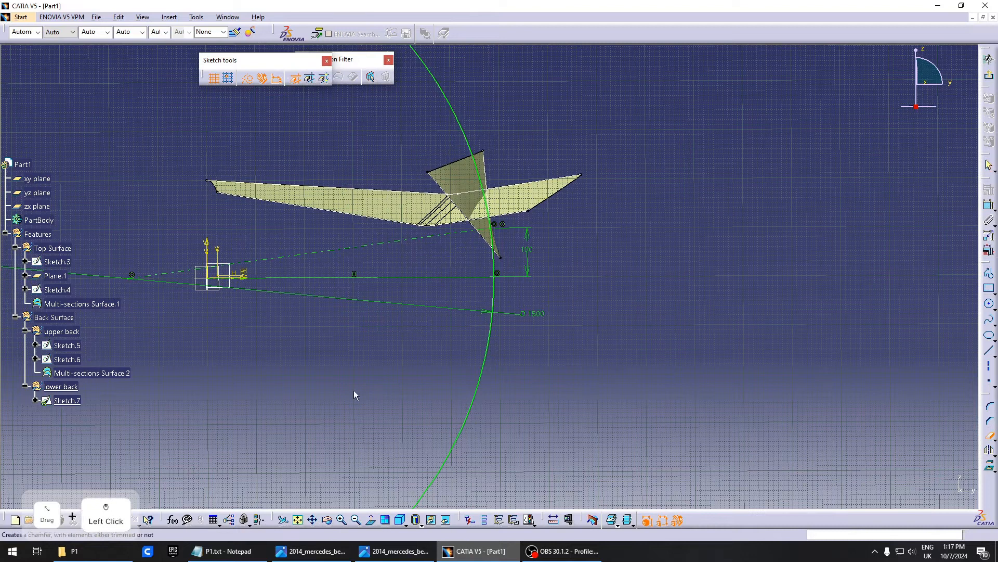
pyautogui.click(464, 443)
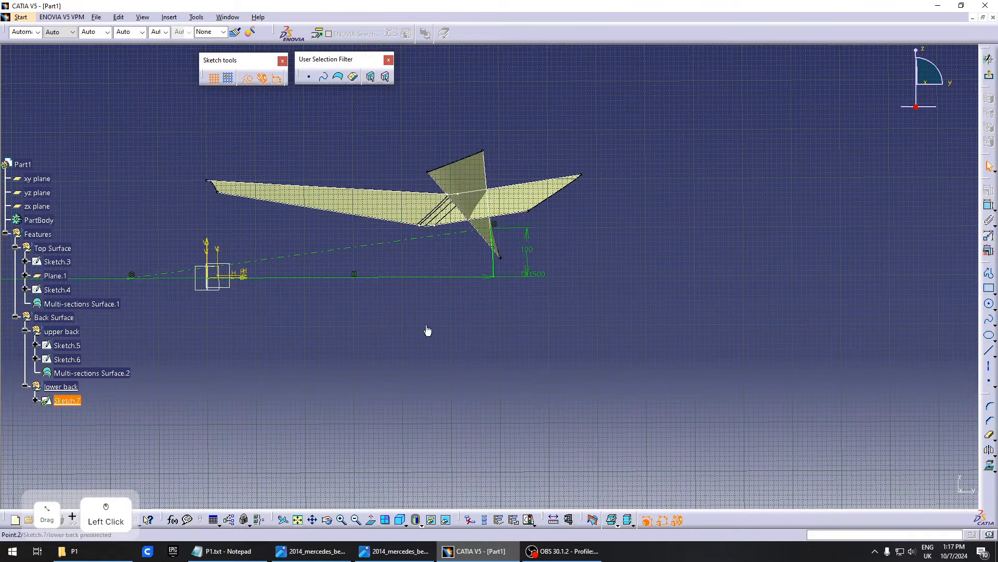
# Stretch the arc's lower end downward to about 11 degrees below the horizontal axis
pyautogui.moveTo(494, 229); pyautogui.dragTo(563, 211, button='middle')
pyautogui.moveTo(592, 378)
pyautogui.mouseDown(button='middle')
pyautogui.moveTo(541, 230)
pyautogui.moveTo(534, 295)
pyautogui.mouseUp(button='middle')
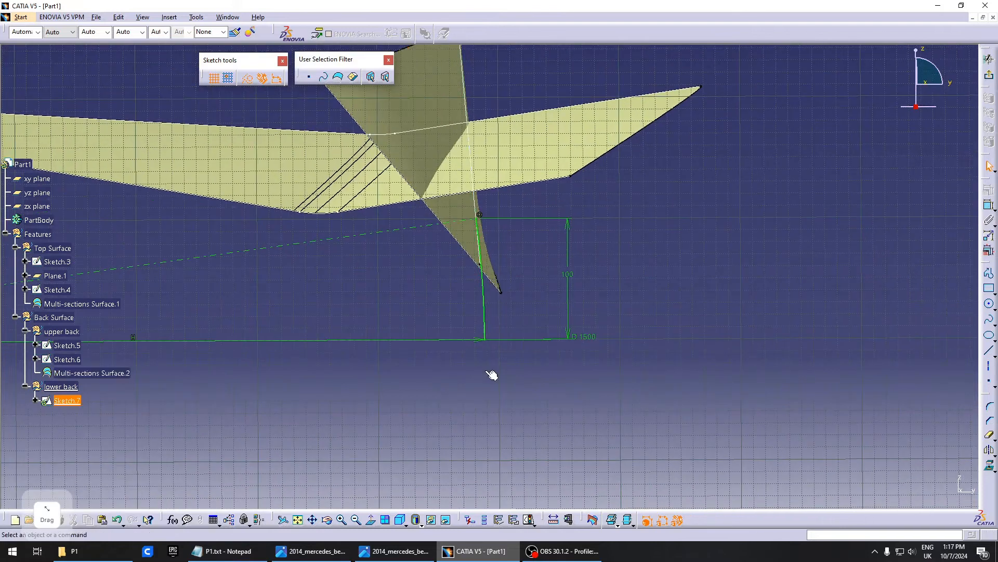
pyautogui.moveTo(459, 373); pyautogui.dragTo(667, 310, button='middle')
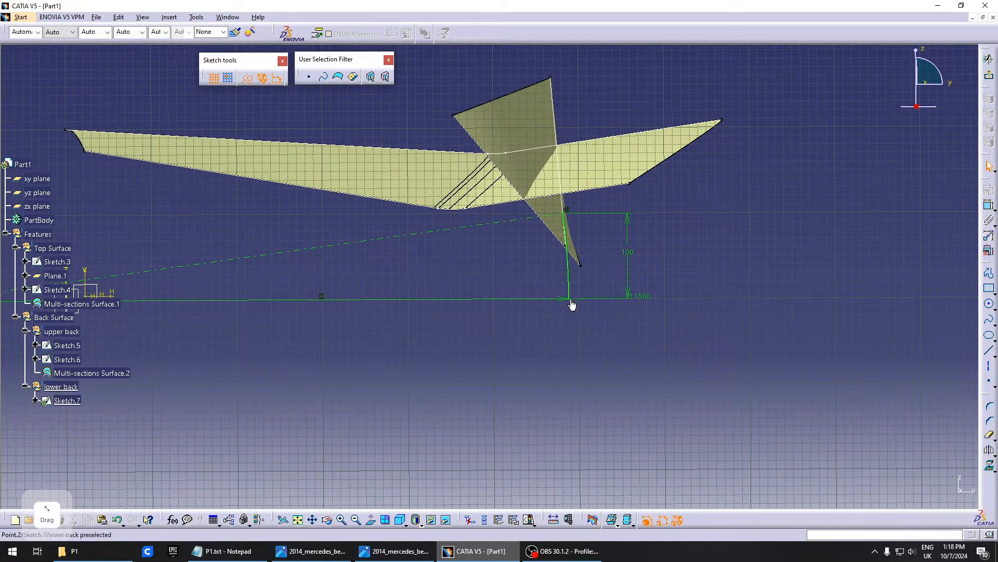
pyautogui.moveTo(427, 311); pyautogui.dragTo(435, 313, button='middle')
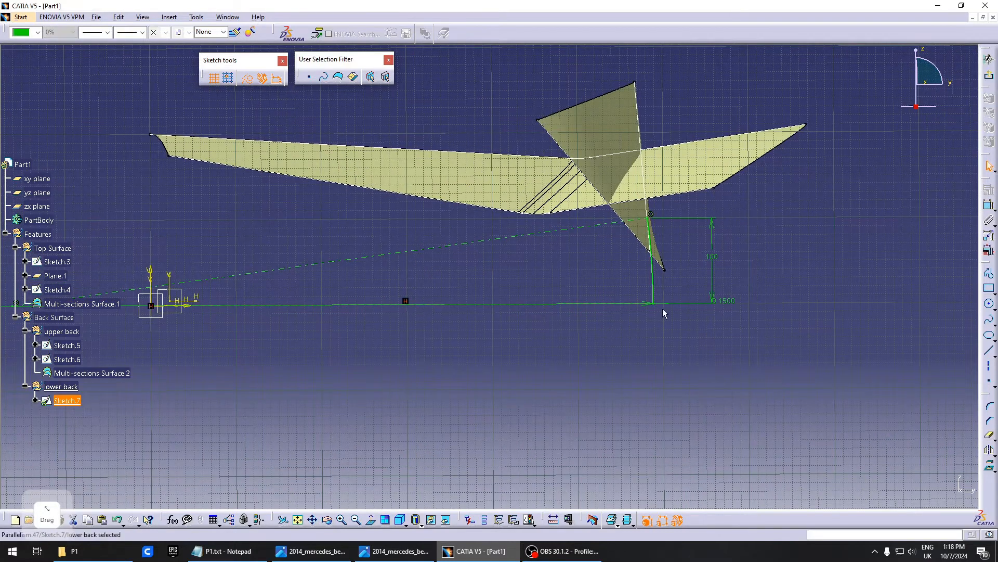
pyautogui.moveTo(652, 312); pyautogui.dragTo(648, 399)
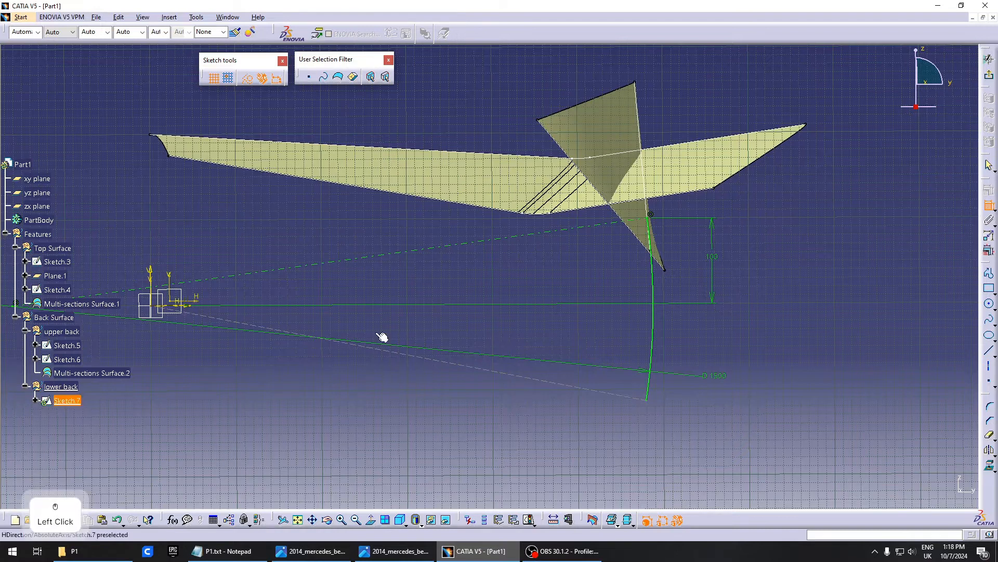
# Set the angle between the horizontal axis line and the axis to the arc's lower end to 15 degrees, and exit the sketch
pyautogui.click(504, 339)
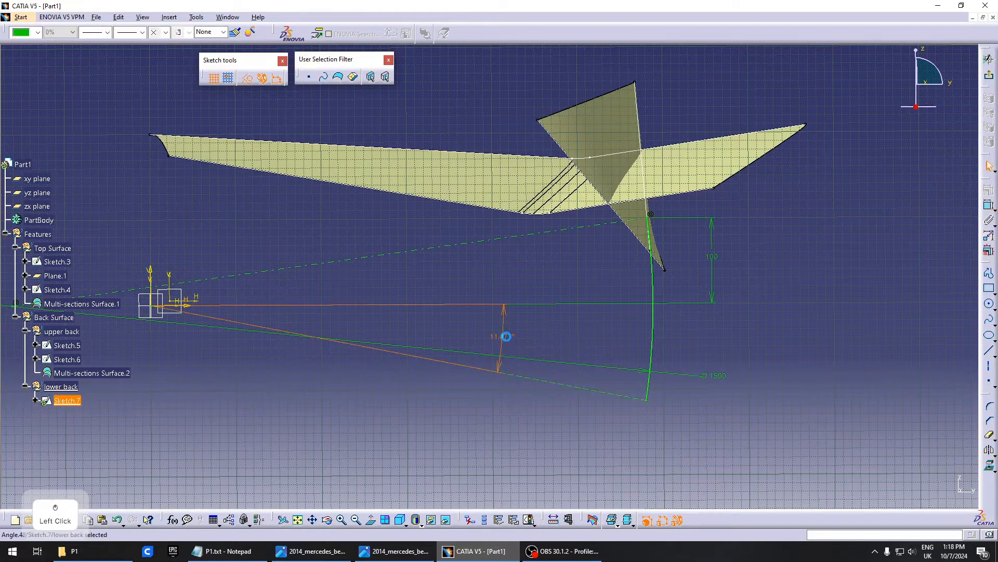
pyautogui.doubleClick(506, 339)
pyautogui.write('15')
pyautogui.press('Return')
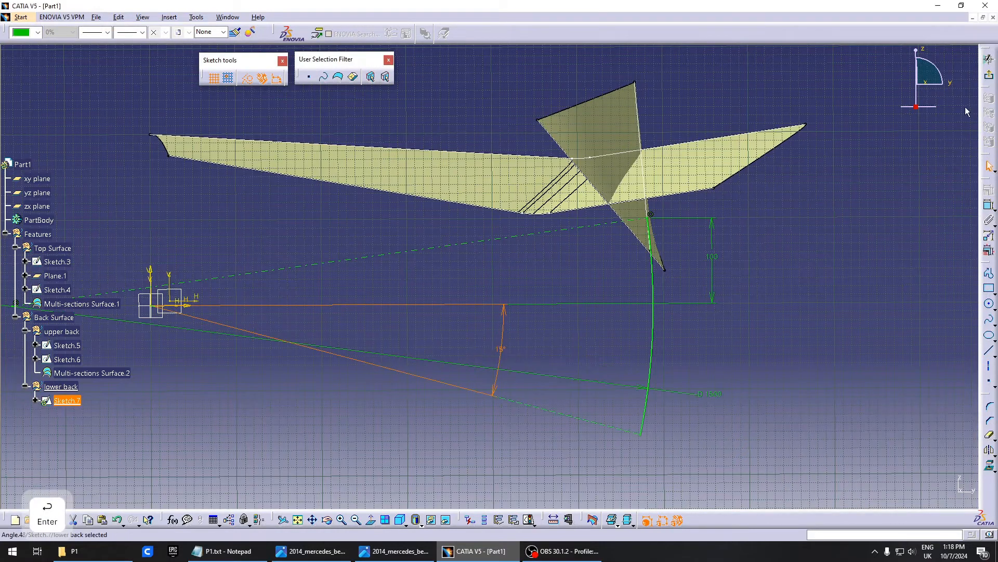
pyautogui.click(989, 59)
# Examine from several sides how the lower back arc meets the corner of the upper back surface
pyautogui.moveTo(572, 343)
pyautogui.mouseDown(button='middle')
pyautogui.moveTo(552, 294)
pyautogui.moveTo(508, 323)
pyautogui.moveTo(488, 292)
pyautogui.moveTo(553, 289)
pyautogui.moveTo(371, 289)
pyautogui.moveTo(310, 263)
pyautogui.moveTo(469, 306)
pyautogui.moveTo(400, 303)
pyautogui.moveTo(423, 296)
pyautogui.moveTo(406, 285)
pyautogui.moveTo(439, 341)
pyautogui.moveTo(546, 329)
pyautogui.moveTo(479, 379)
pyautogui.moveTo(458, 416)
pyautogui.mouseUp(button='middle')
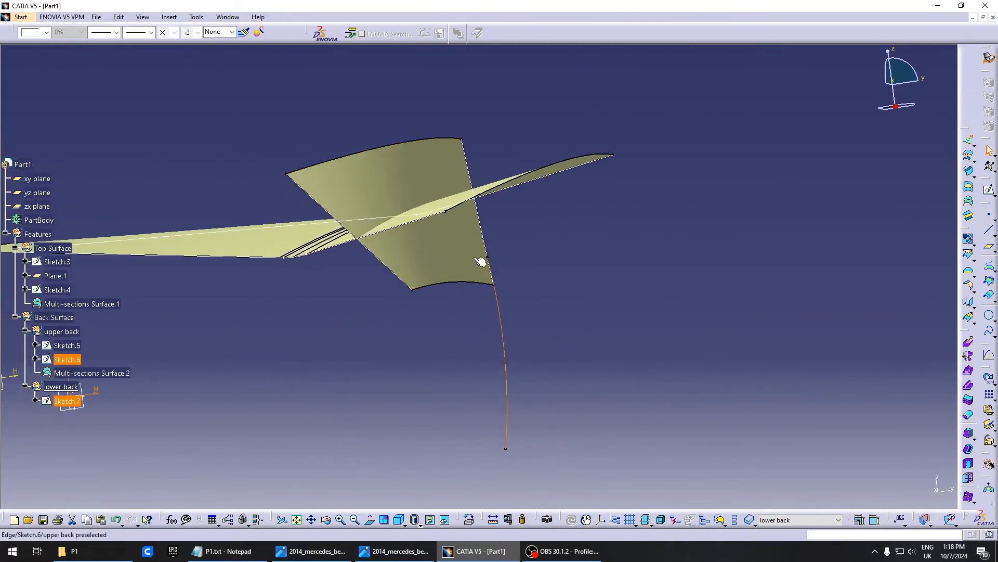
pyautogui.moveTo(486, 263); pyautogui.dragTo(768, 358, button='middle')
pyautogui.moveTo(448, 337); pyautogui.dragTo(487, 342, button='middle')
pyautogui.scroll(1, 468, 325)
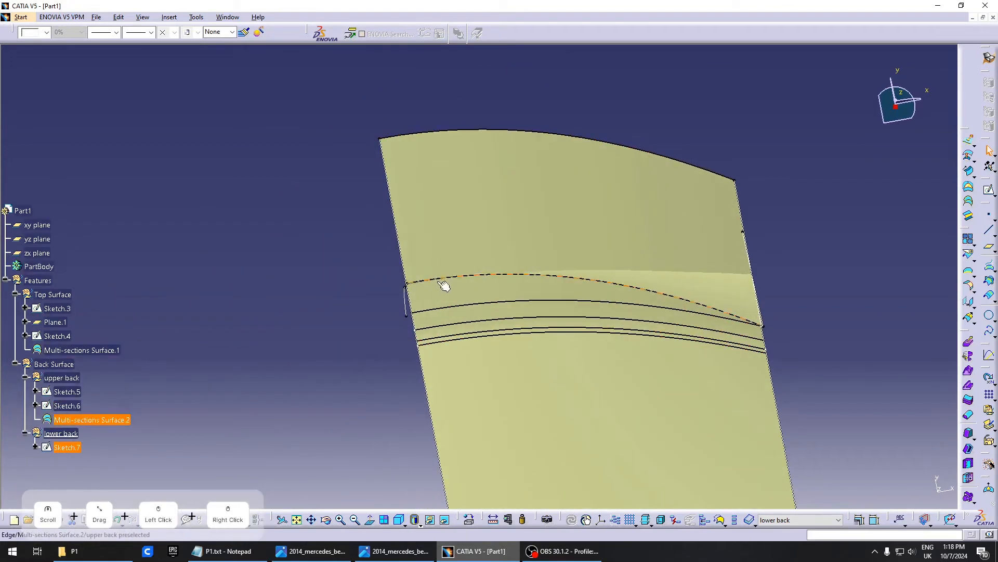
pyautogui.moveTo(440, 282); pyautogui.dragTo(438, 286, button='middle')
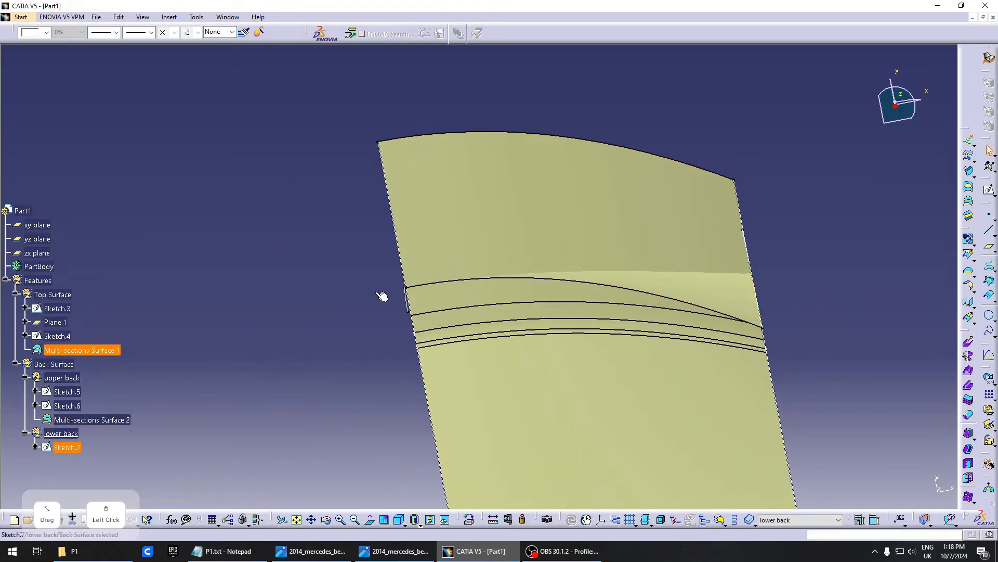
pyautogui.moveTo(633, 403); pyautogui.dragTo(496, 218, button='middle')
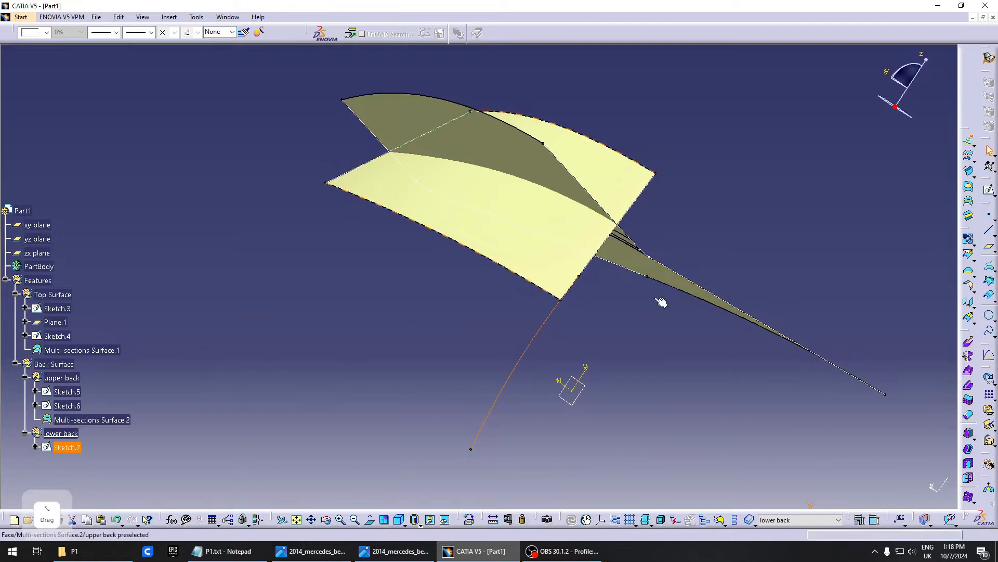
pyautogui.moveTo(662, 296); pyautogui.dragTo(404, 241, button='middle')
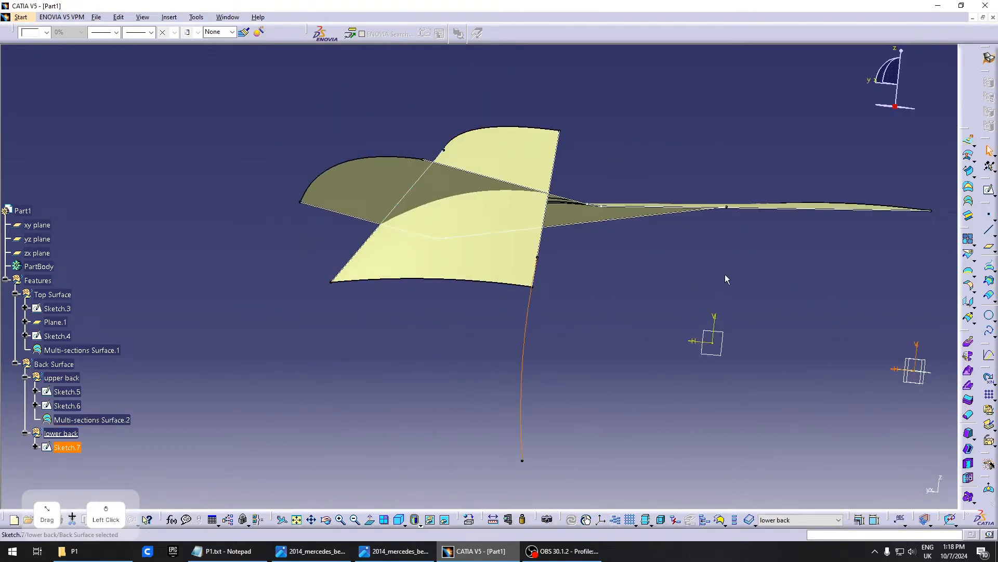
# Create an extremum point on Sketch.7 at its maximum along the Z component
pyautogui.click(969, 254)
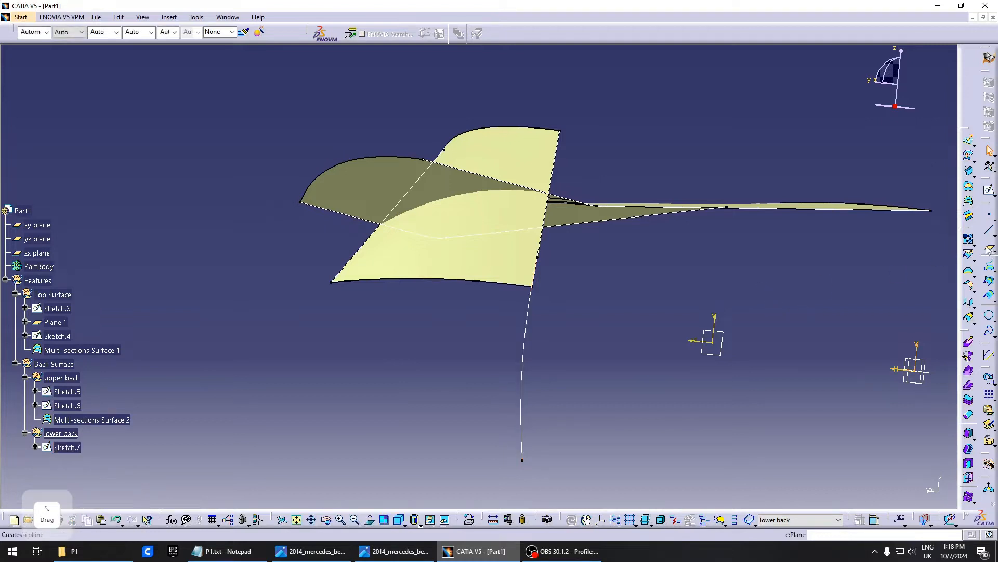
pyautogui.click(992, 217)
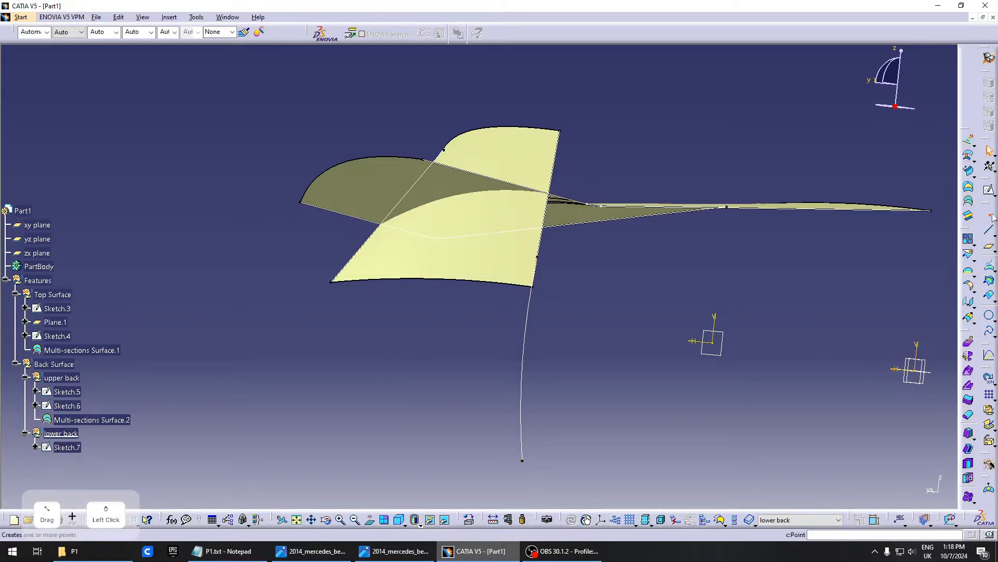
pyautogui.click(992, 217)
pyautogui.click(995, 220)
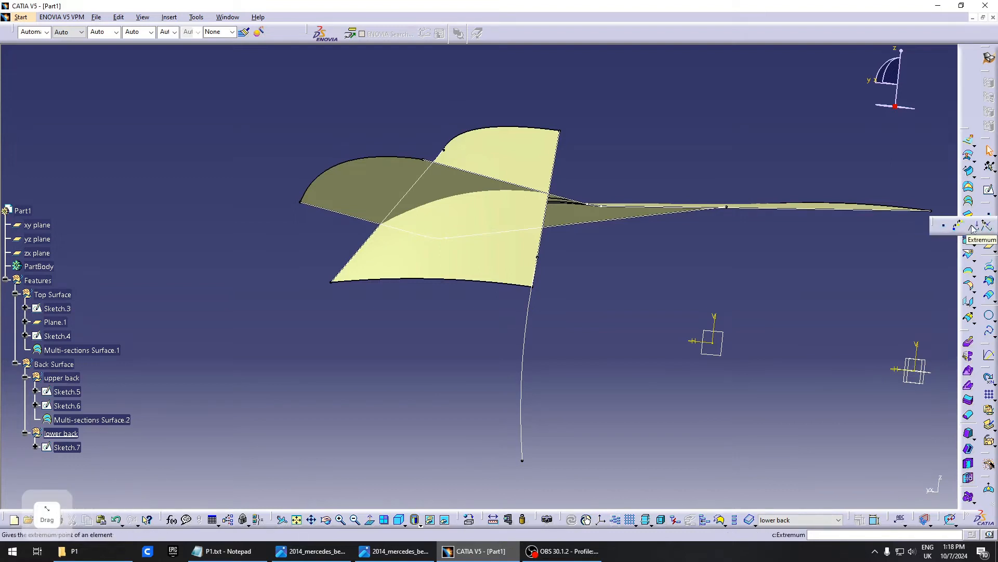
pyautogui.click(974, 225)
pyautogui.click(529, 312)
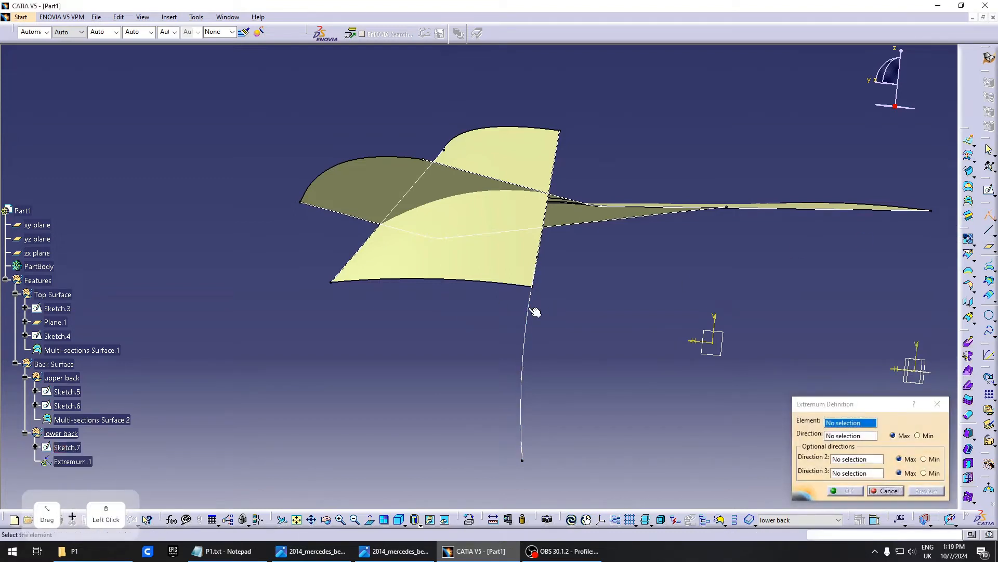
pyautogui.rightClick(853, 435)
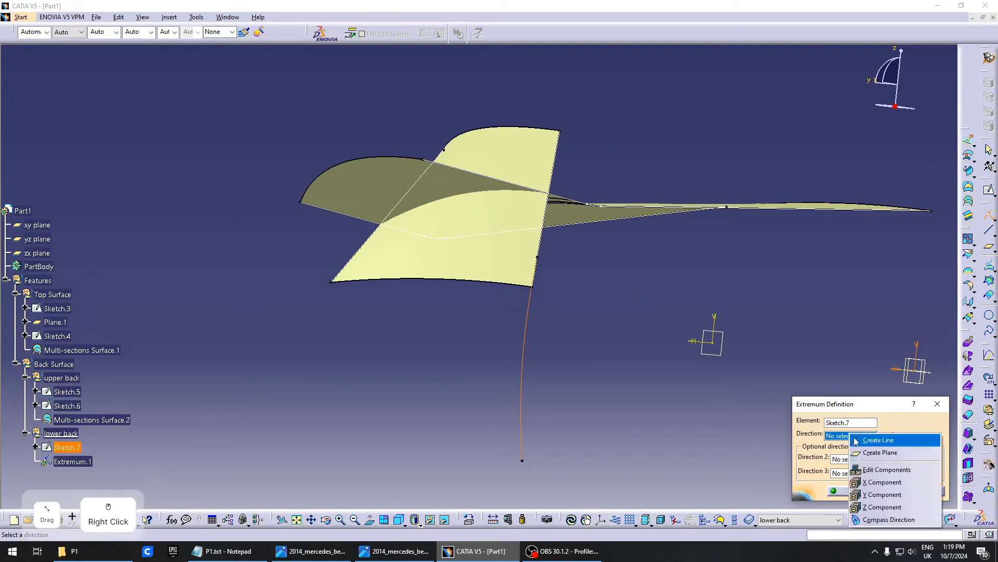
pyautogui.click(882, 507)
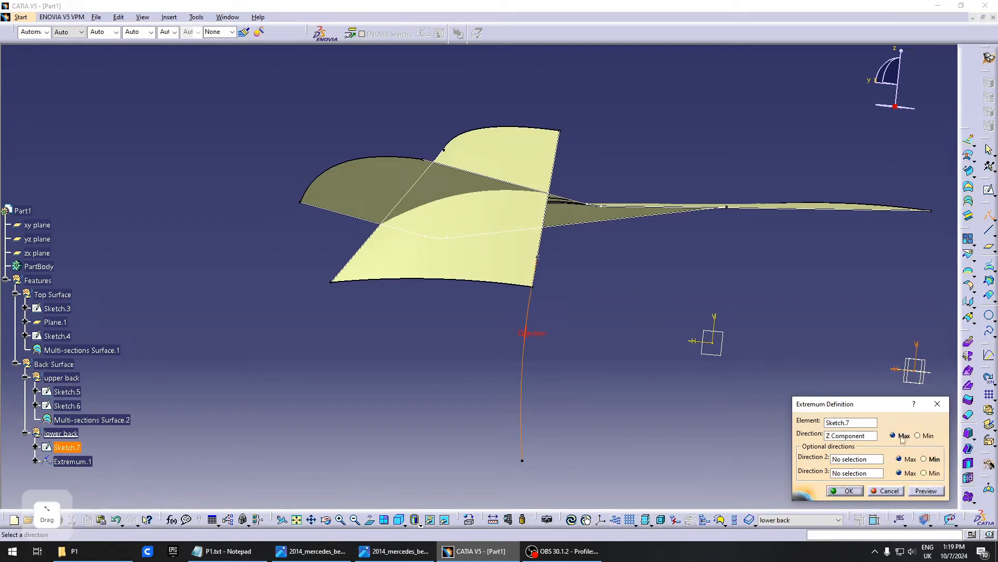
pyautogui.moveTo(716, 362); pyautogui.dragTo(639, 333, button='middle')
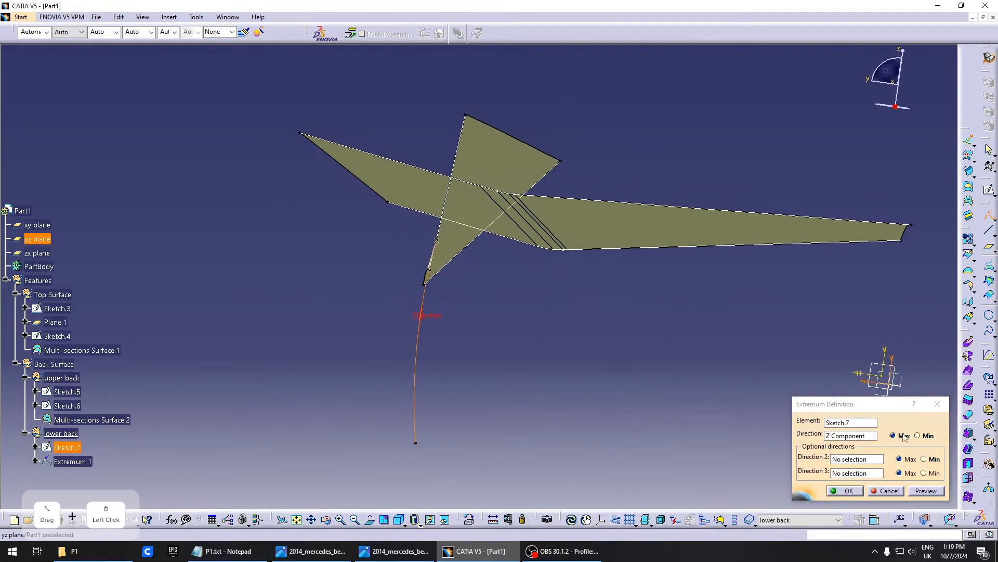
pyautogui.moveTo(560, 386)
pyautogui.mouseDown(button='middle')
pyautogui.moveTo(529, 359)
pyautogui.moveTo(479, 269)
pyautogui.mouseUp(button='middle')
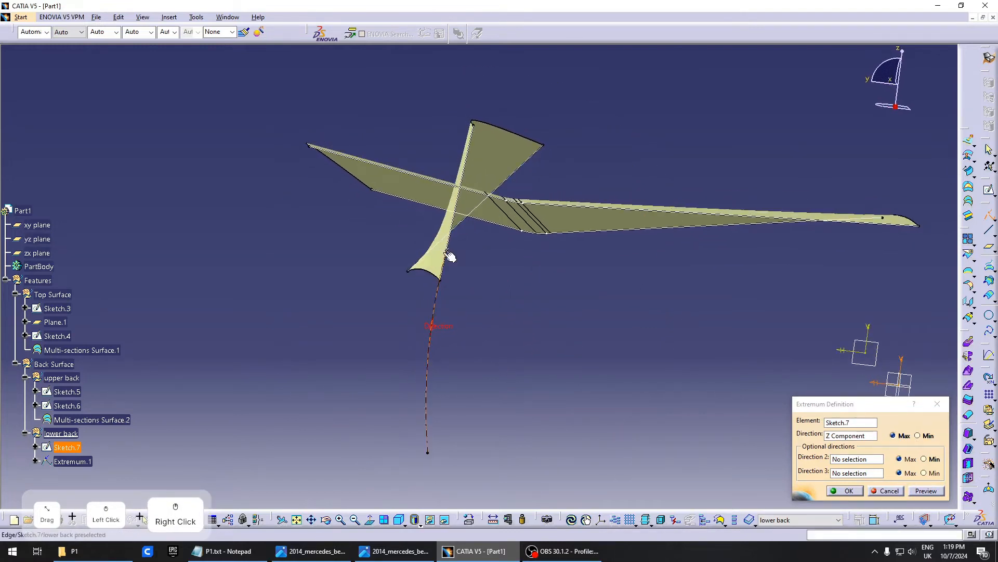
pyautogui.moveTo(581, 283); pyautogui.dragTo(438, 253, button='middle')
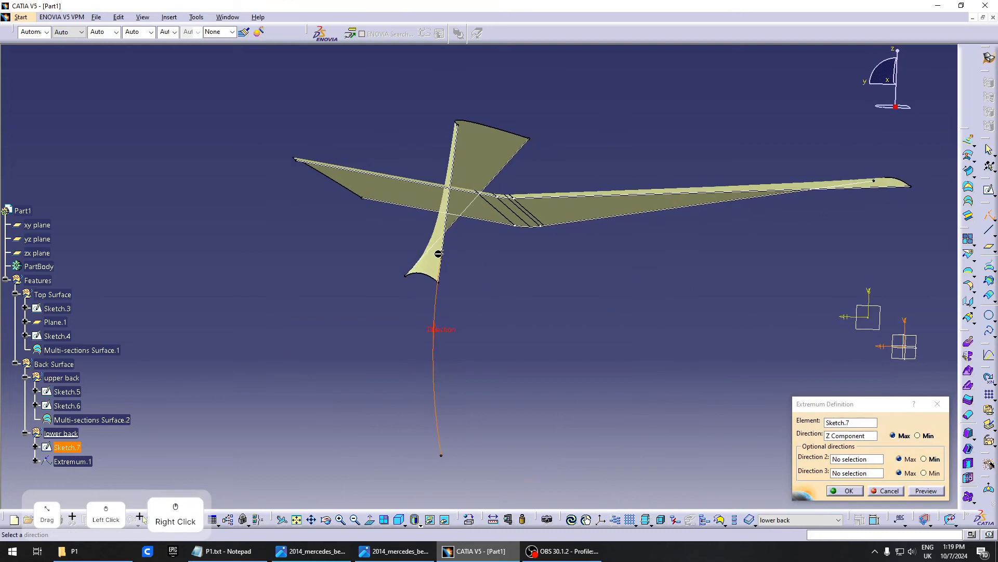
pyautogui.click(841, 488)
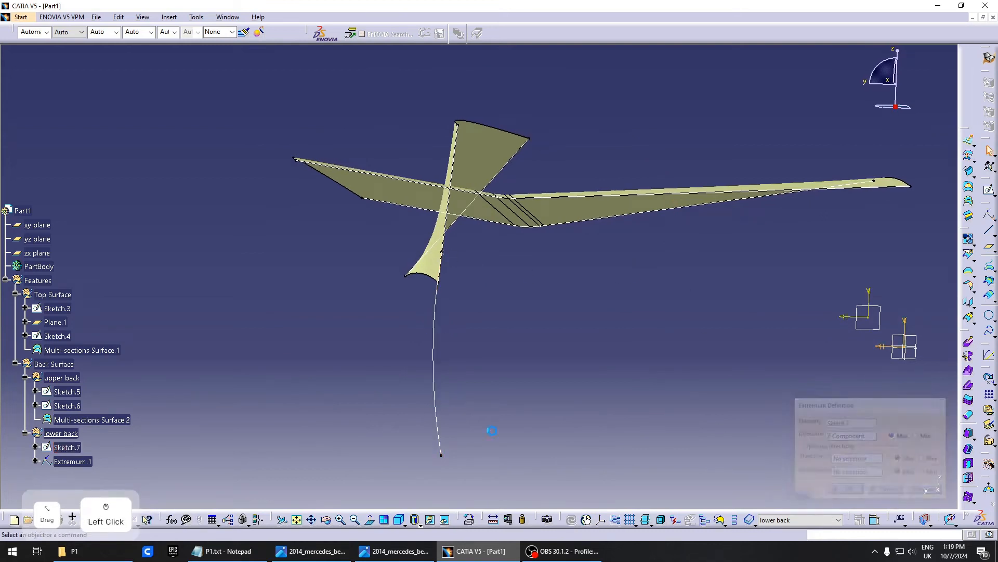
# Create a plane parallel to the xy plane through the point Extremum.1
pyautogui.scroll(-3, 258, 395)
pyautogui.moveTo(459, 310); pyautogui.dragTo(642, 332, button='middle')
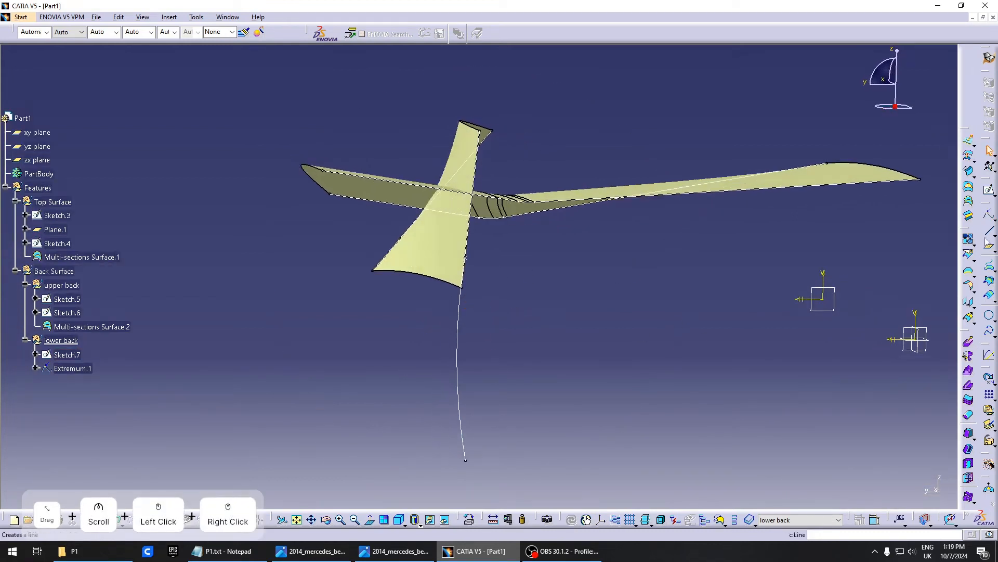
pyautogui.click(990, 247)
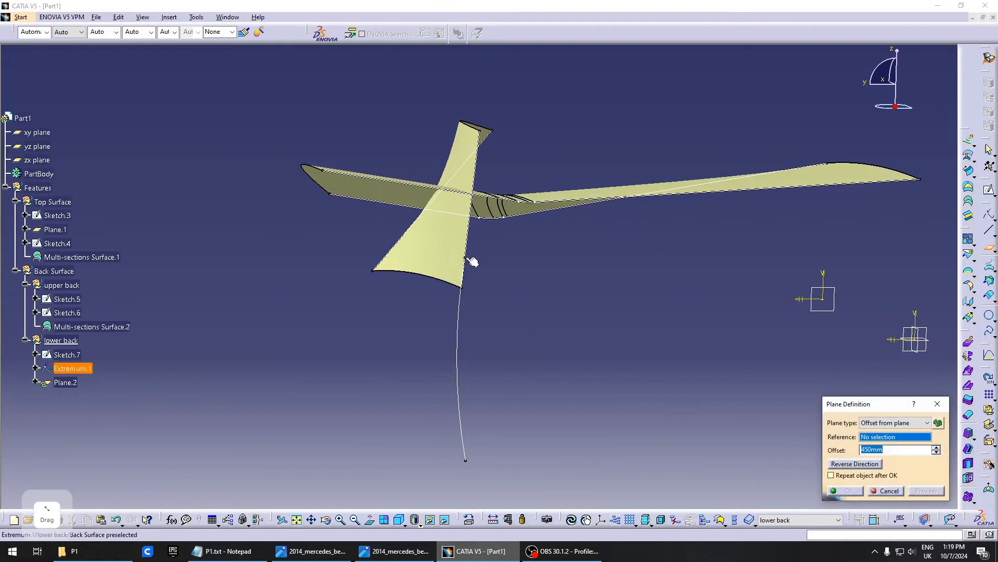
pyautogui.click(470, 259)
pyautogui.click(900, 435)
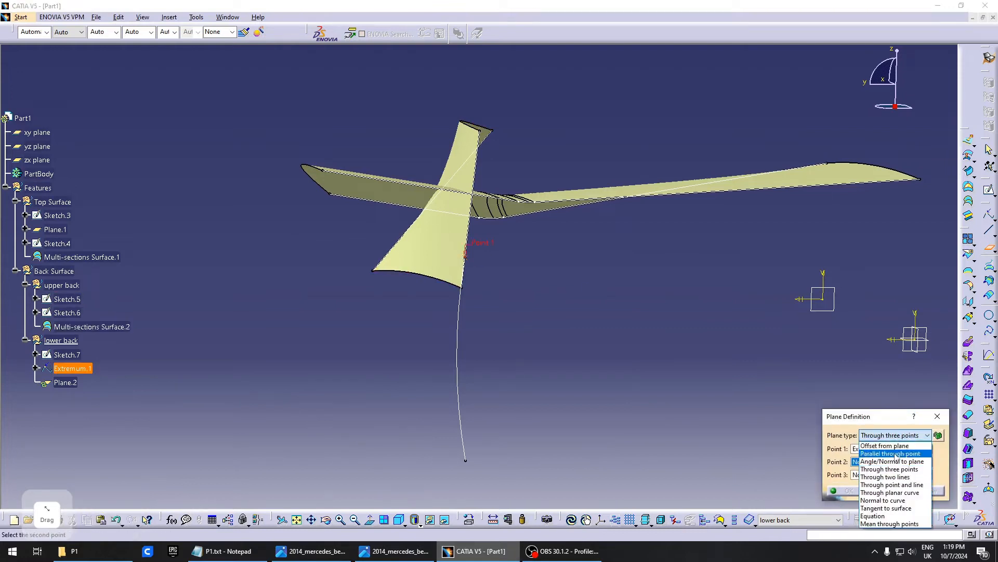
pyautogui.click(890, 453)
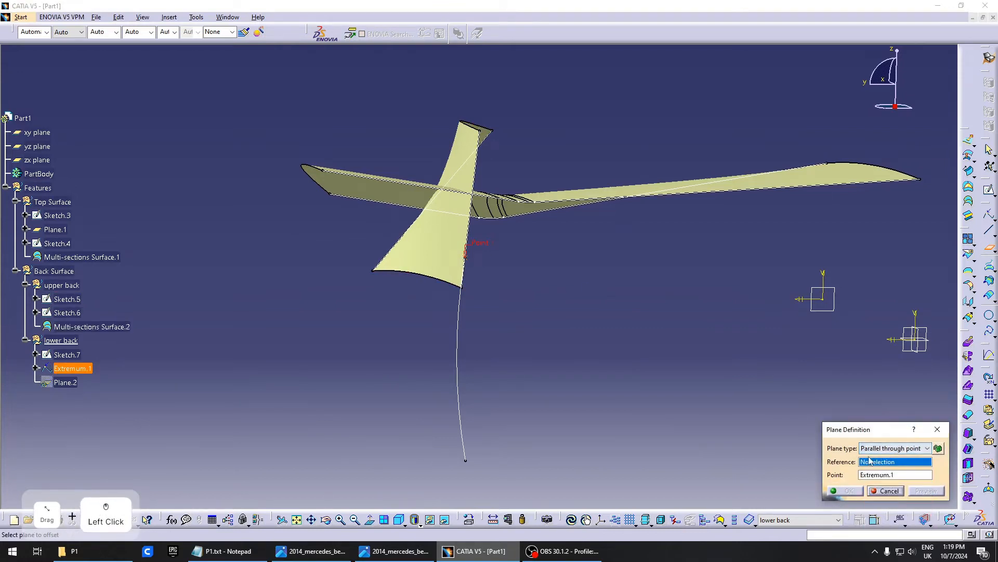
pyautogui.rightClick(894, 461)
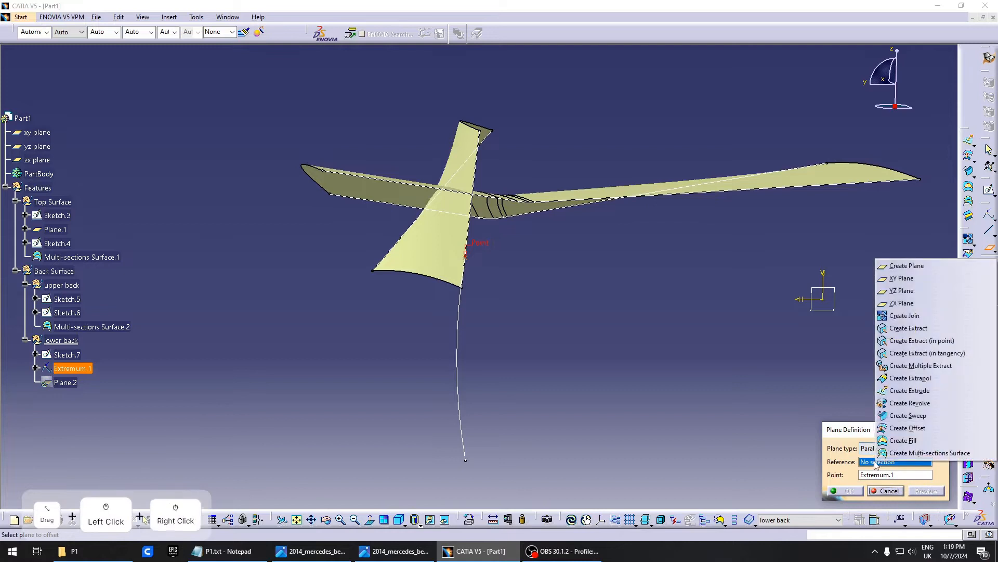
pyautogui.click(905, 278)
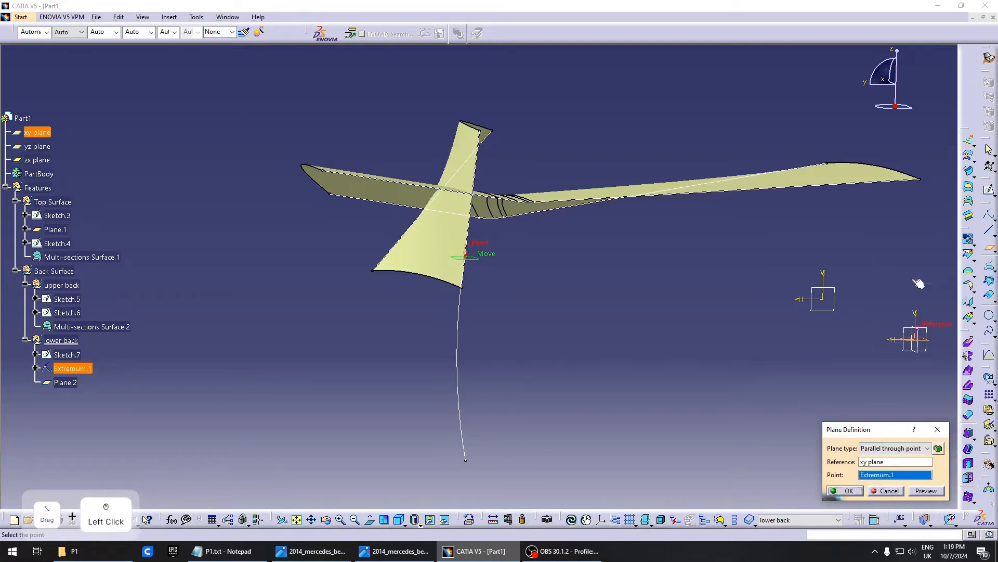
pyautogui.click(846, 490)
# Create the intersection curve between the upper back surface, Multi-sections Surface.2, and the new plane through the extremum point
pyautogui.moveTo(394, 330); pyautogui.dragTo(552, 357, button='middle')
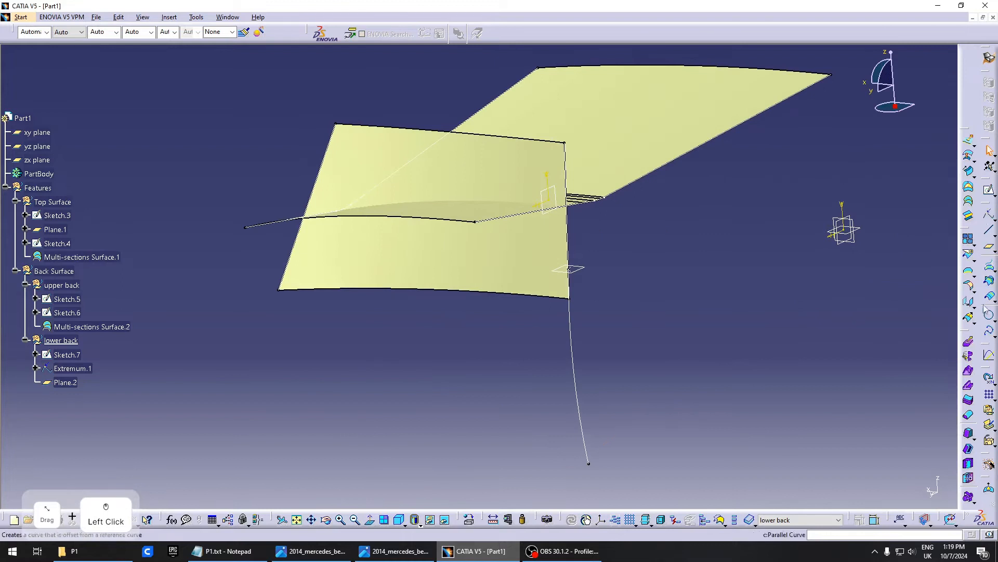
pyautogui.click(990, 281)
pyautogui.click(468, 267)
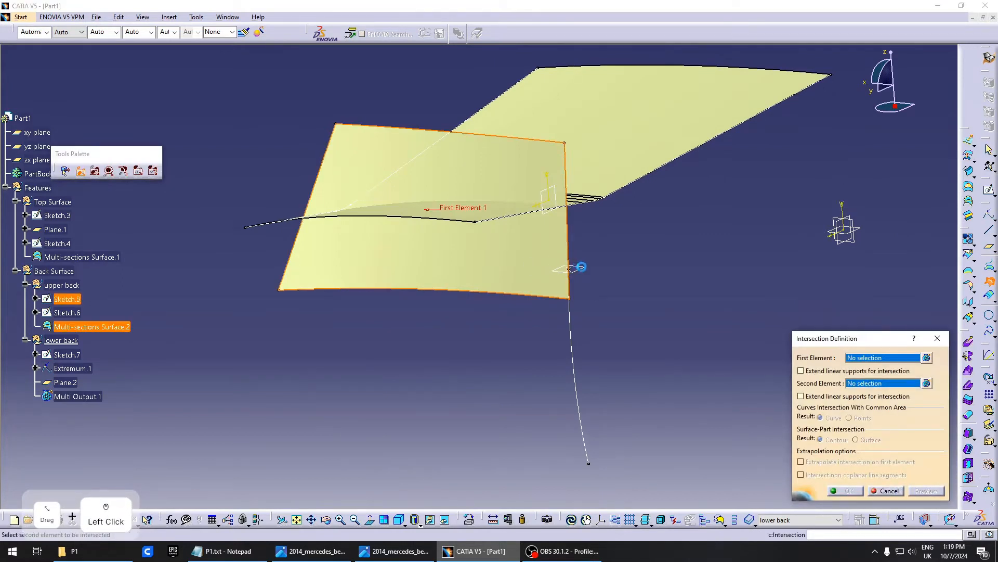
pyautogui.click(571, 268)
pyautogui.click(849, 491)
pyautogui.moveTo(475, 330); pyautogui.dragTo(553, 277, button='middle')
pyautogui.click(542, 317)
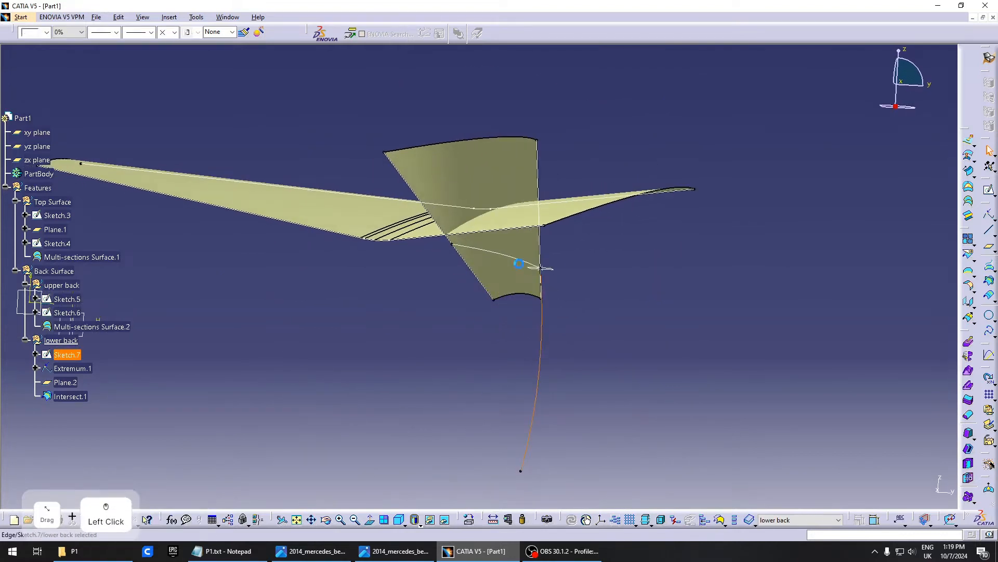
pyautogui.click(519, 259)
pyautogui.click(836, 263)
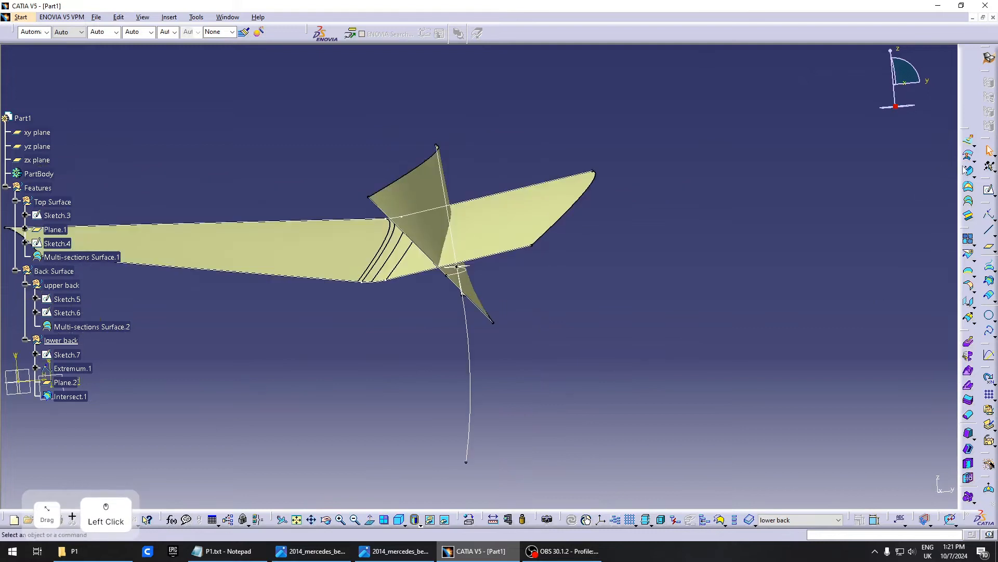
# Create a swept surface with reference surface, using Sketch.7 as profile and Intersect.1 as guide curve, keeping the default mean plane
pyautogui.click(968, 170)
pyautogui.moveTo(709, 248); pyautogui.dragTo(566, 242, button='middle')
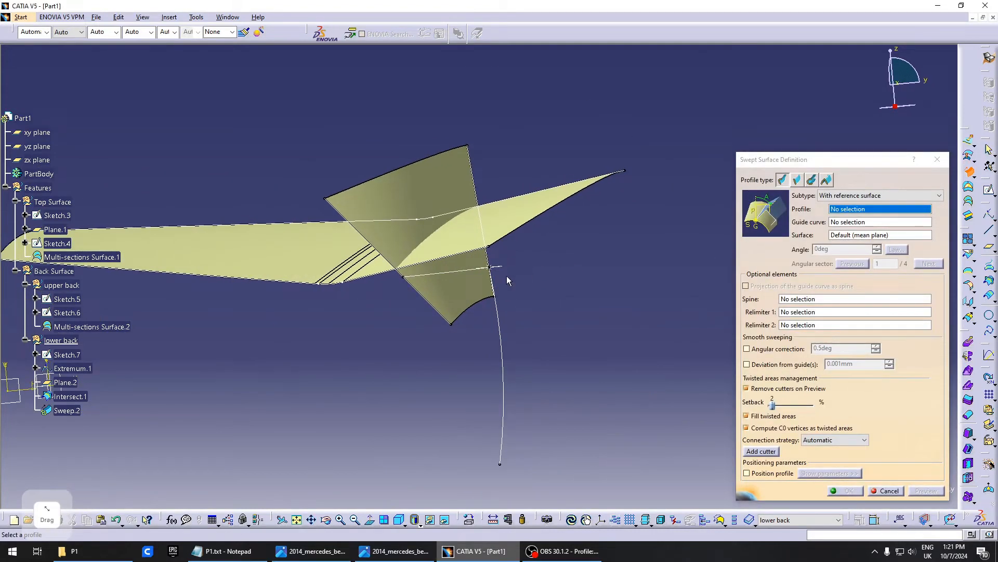
pyautogui.moveTo(504, 303)
pyautogui.mouseDown(button='middle')
pyautogui.moveTo(475, 335)
pyautogui.moveTo(542, 337)
pyautogui.mouseUp(button='middle')
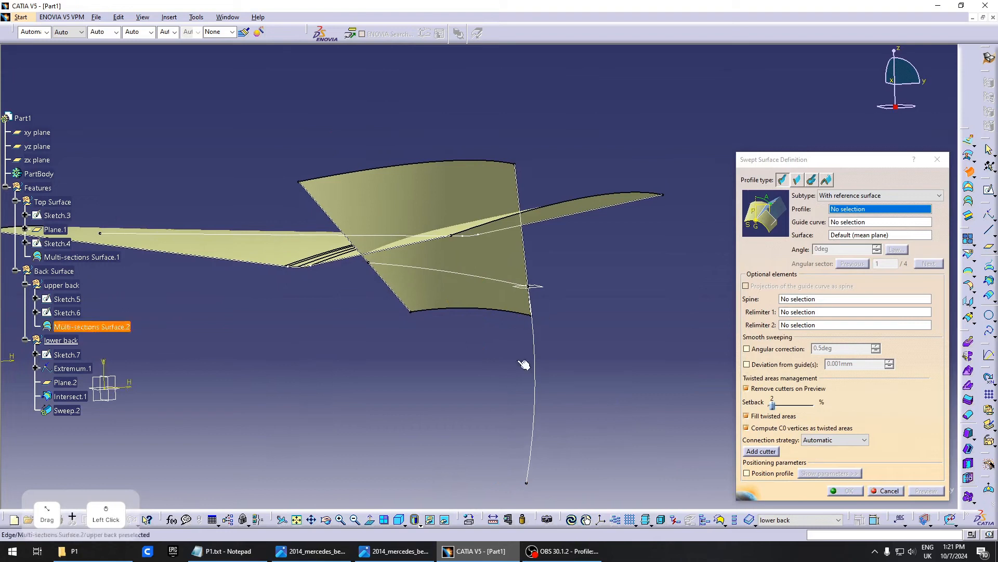
pyautogui.moveTo(404, 282); pyautogui.dragTo(605, 289, button='middle')
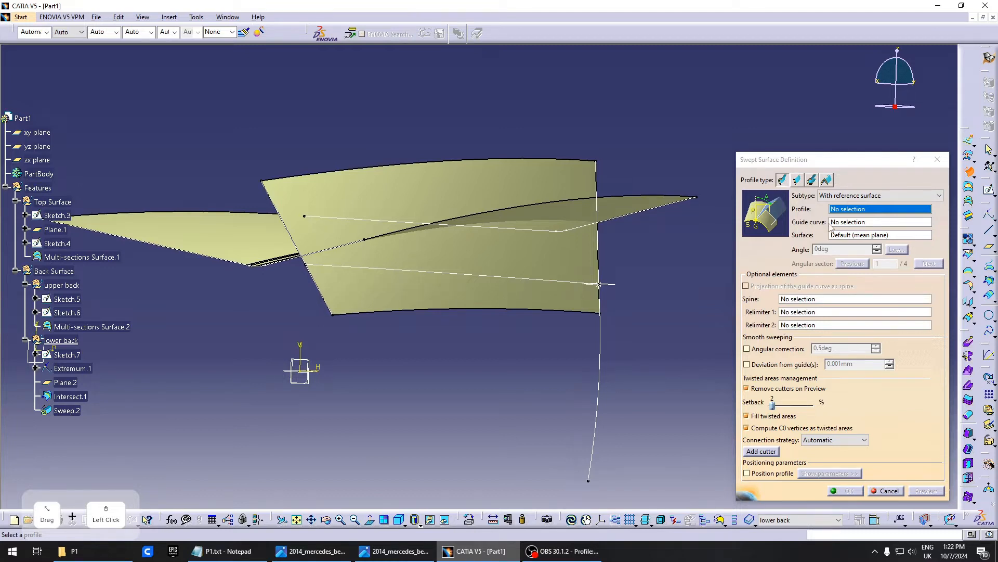
pyautogui.click(601, 327)
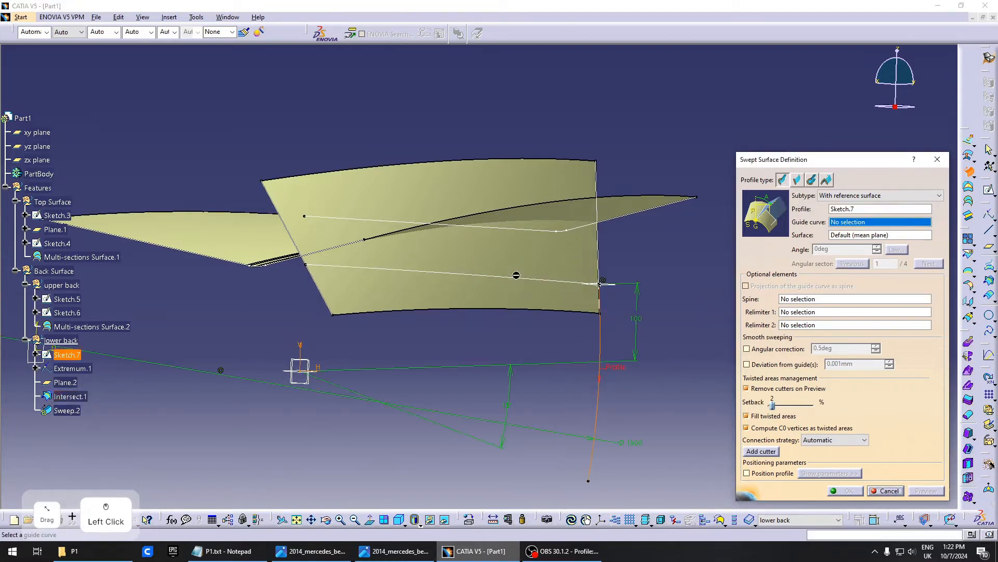
pyautogui.click(601, 283)
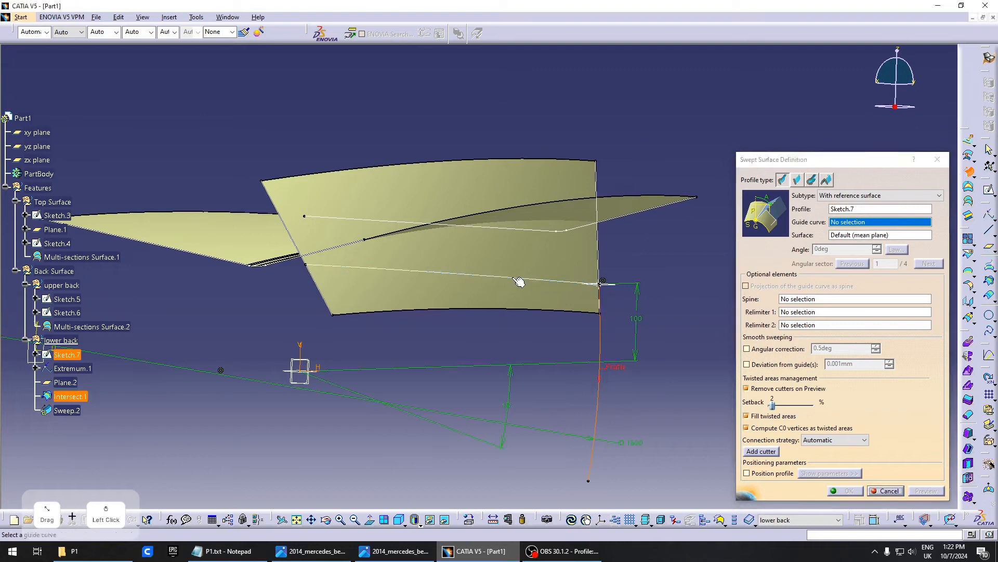
pyautogui.click(863, 234)
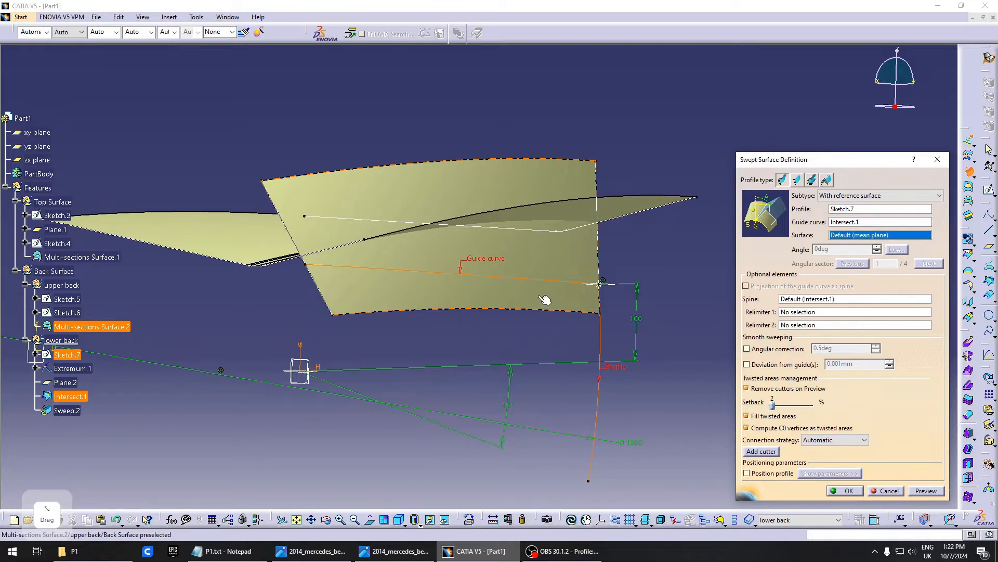
pyautogui.moveTo(453, 284)
pyautogui.mouseDown(button='middle')
pyautogui.moveTo(437, 291)
pyautogui.moveTo(508, 285)
pyautogui.moveTo(535, 344)
pyautogui.moveTo(499, 307)
pyautogui.moveTo(479, 308)
pyautogui.mouseUp(button='middle')
pyautogui.click(926, 491)
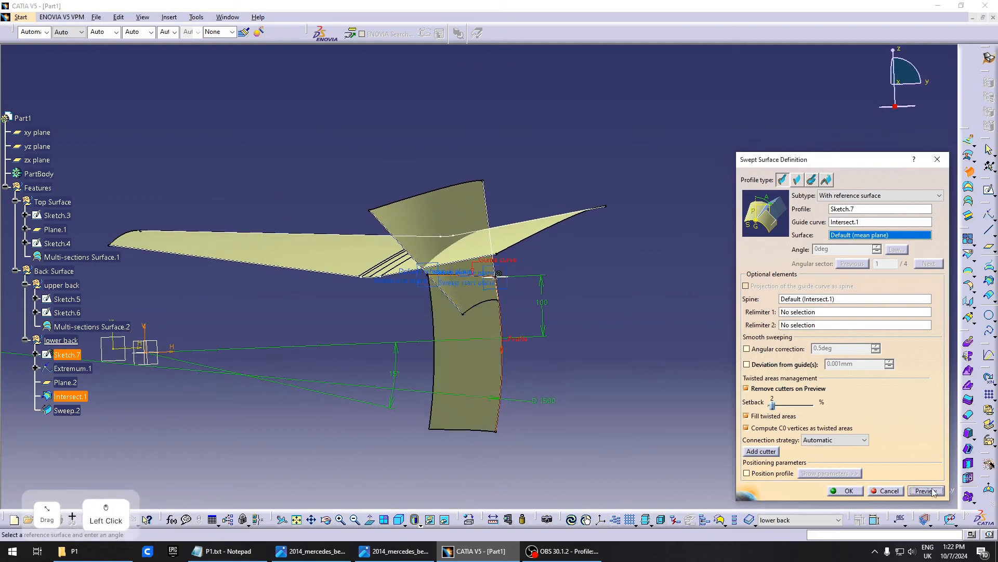
pyautogui.click(851, 489)
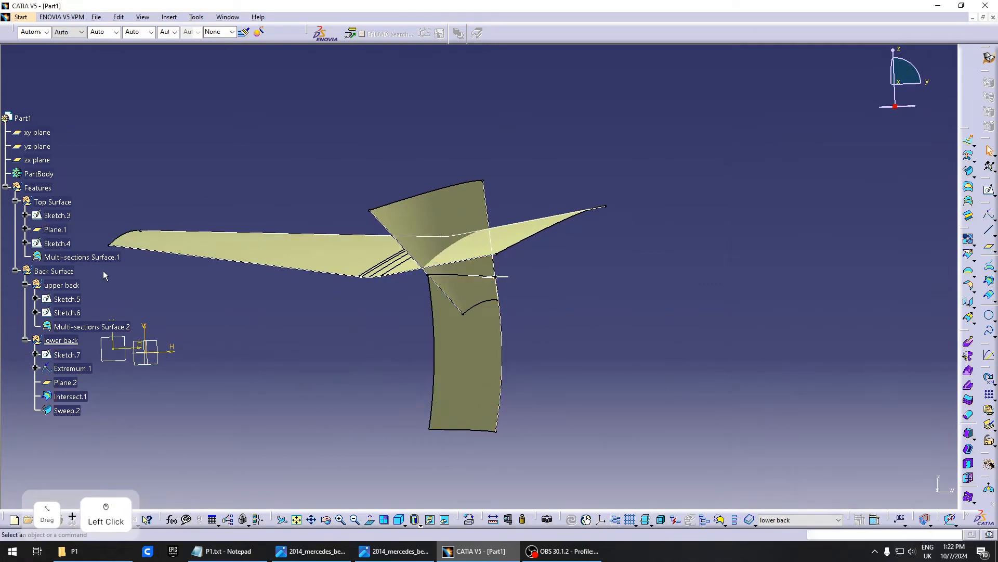
# Define the Back Surface geometrical set as the in-work object
pyautogui.click(54, 271)
pyautogui.rightClick(54, 271)
pyautogui.click(88, 341)
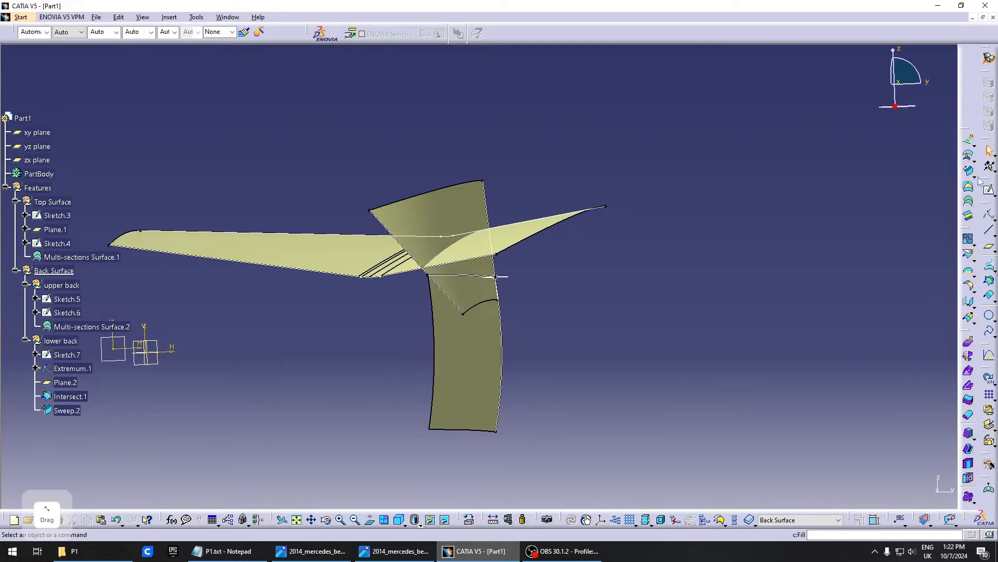
# Try a 10 mm BiTangent fillet between the upper back surface, Multi-sections Surface.2, and the swept lower back surface, Sweep.2
pyautogui.click(968, 302)
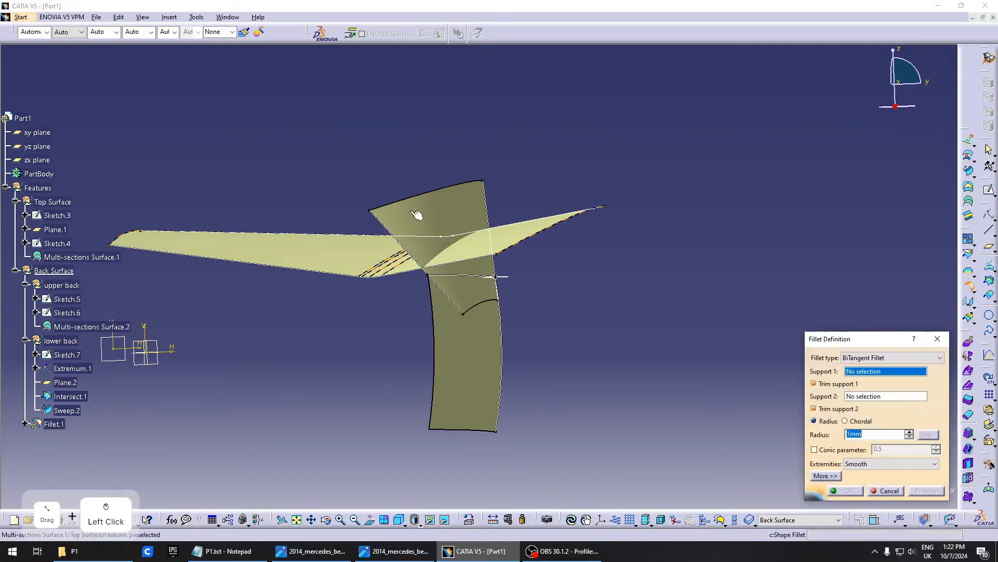
pyautogui.click(468, 296)
pyautogui.click(475, 314)
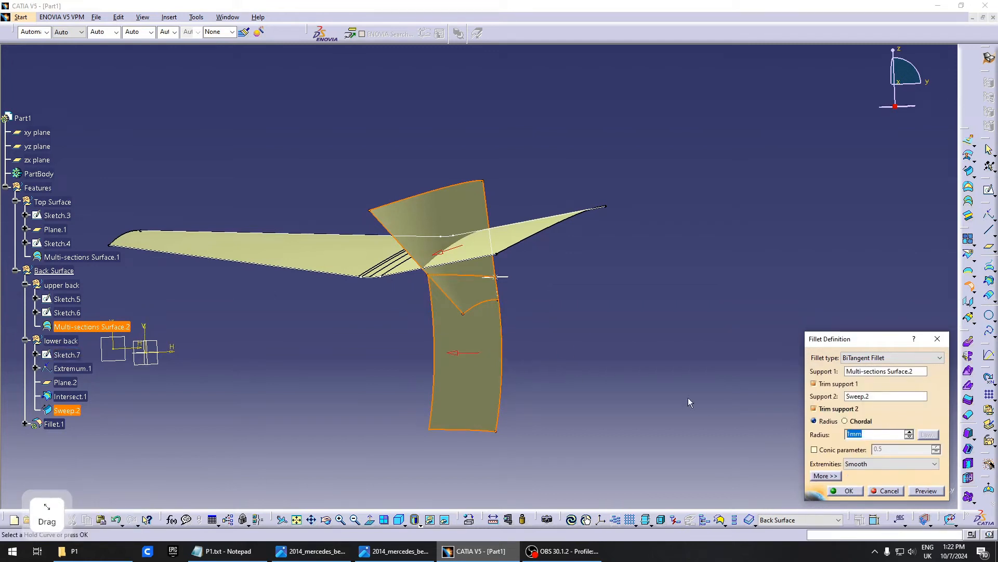
pyautogui.press('Return')
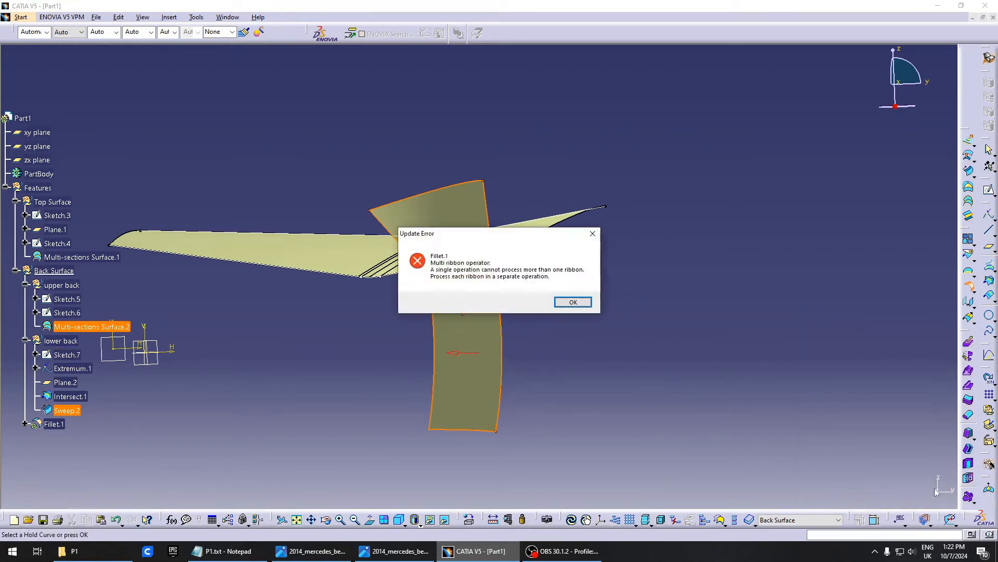
pyautogui.click(573, 302)
pyautogui.moveTo(603, 341); pyautogui.dragTo(512, 260, button='middle')
pyautogui.moveTo(487, 428); pyautogui.dragTo(465, 248, button='middle')
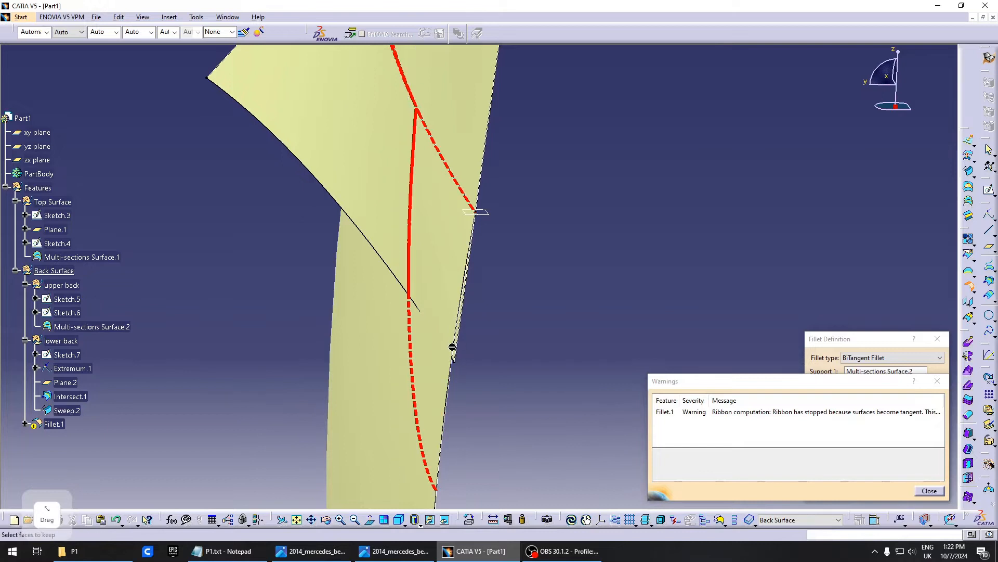
pyautogui.moveTo(399, 310); pyautogui.dragTo(341, 167, button='middle')
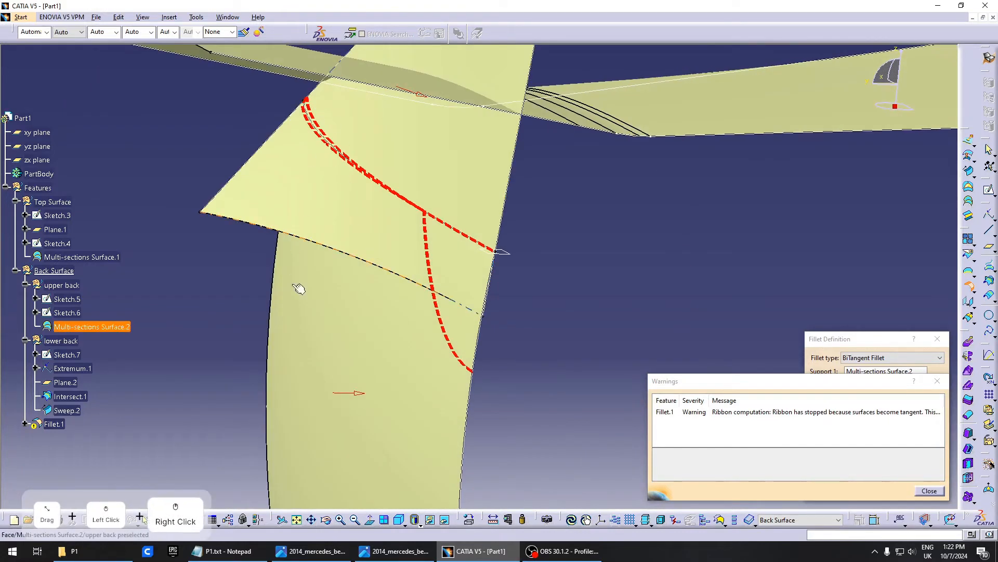
pyautogui.moveTo(358, 296); pyautogui.dragTo(449, 290, button='middle')
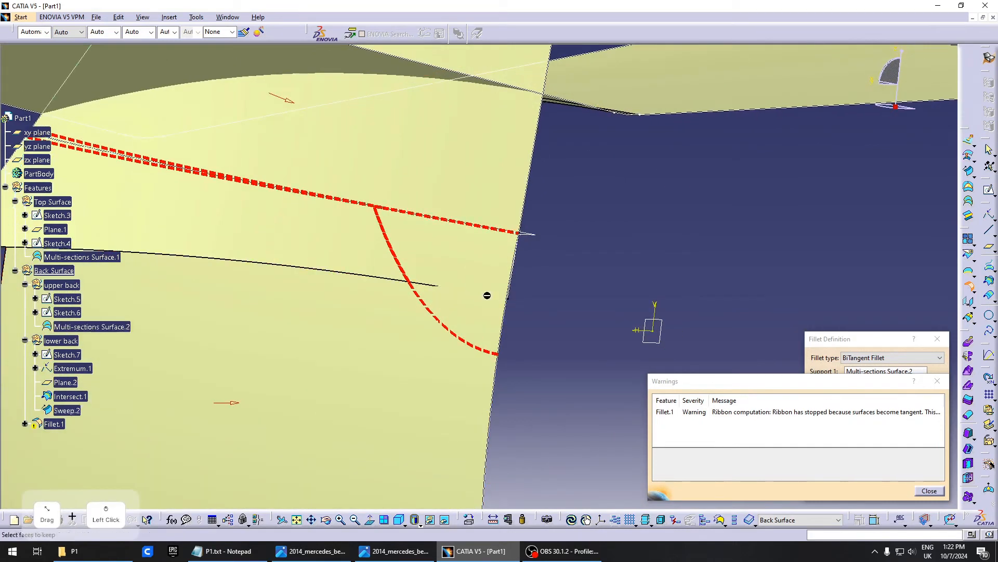
pyautogui.click(929, 490)
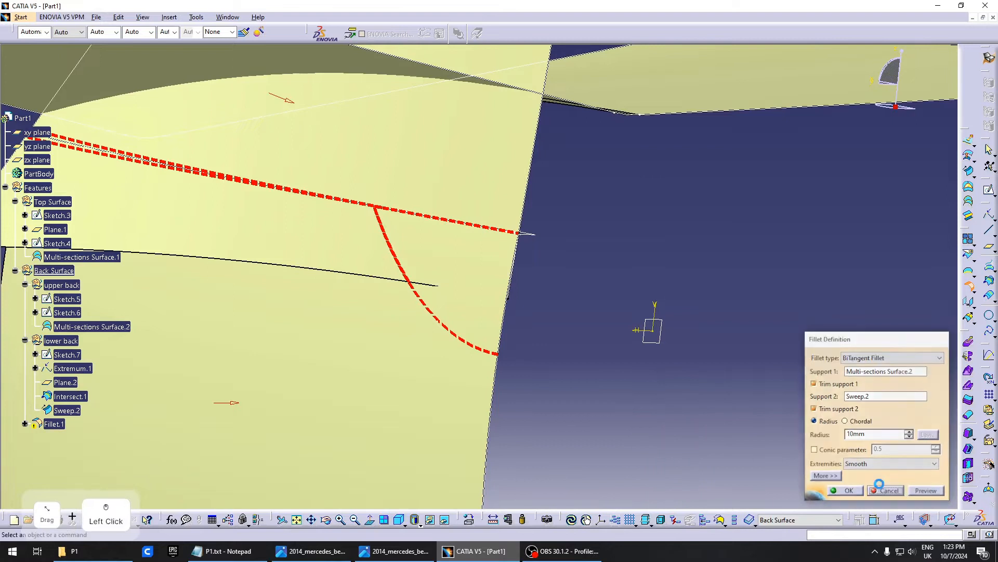
pyautogui.click(902, 491)
# Reopen the lower back profile sketch, Sketch.7, for editing
pyautogui.moveTo(526, 312); pyautogui.dragTo(473, 319, button='middle')
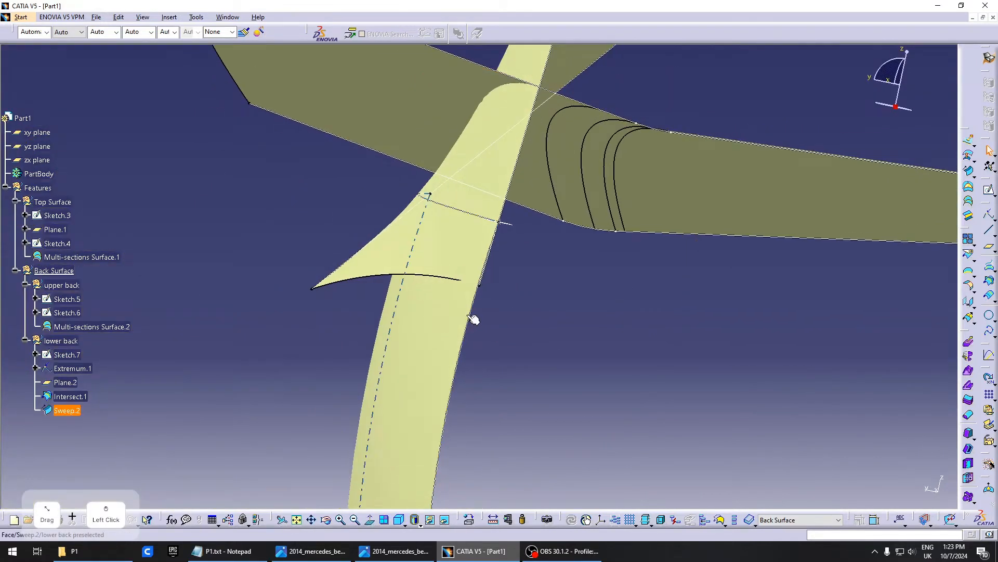
pyautogui.doubleClick(477, 319)
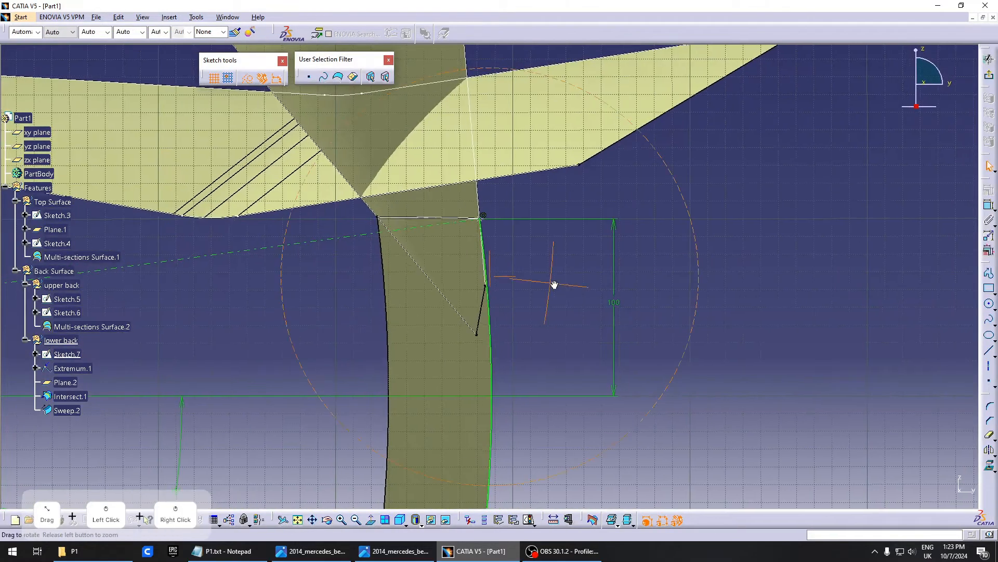
pyautogui.moveTo(548, 281)
pyautogui.mouseDown(button='middle')
pyautogui.moveTo(526, 278)
pyautogui.moveTo(541, 341)
pyautogui.moveTo(417, 321)
pyautogui.moveTo(577, 319)
pyautogui.moveTo(571, 335)
pyautogui.mouseUp(button='middle')
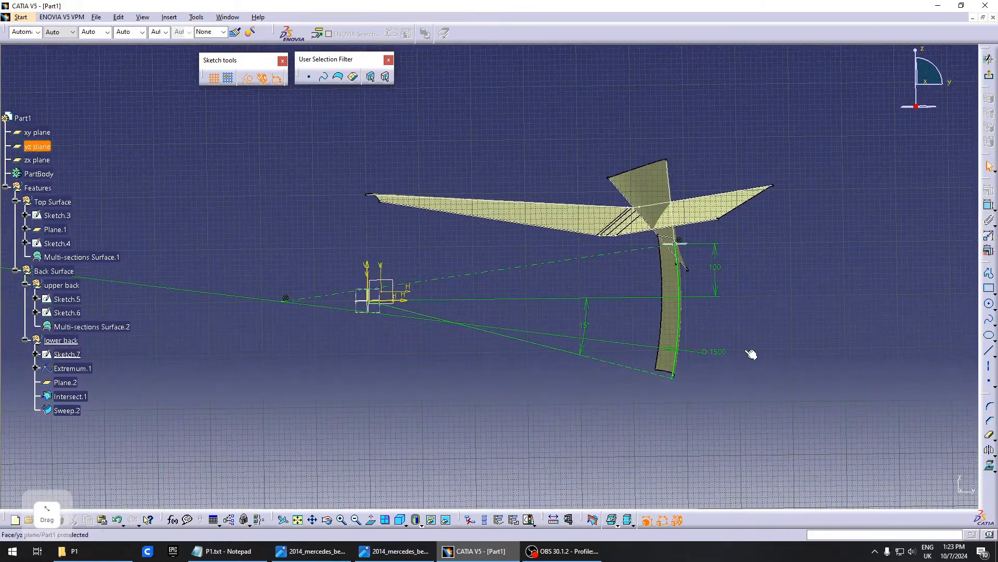
# Set the lower back arc's diameter to 1528 mm
pyautogui.doubleClick(713, 353)
pyautogui.moveTo(713, 231); pyautogui.dragTo(564, 151, button='middle')
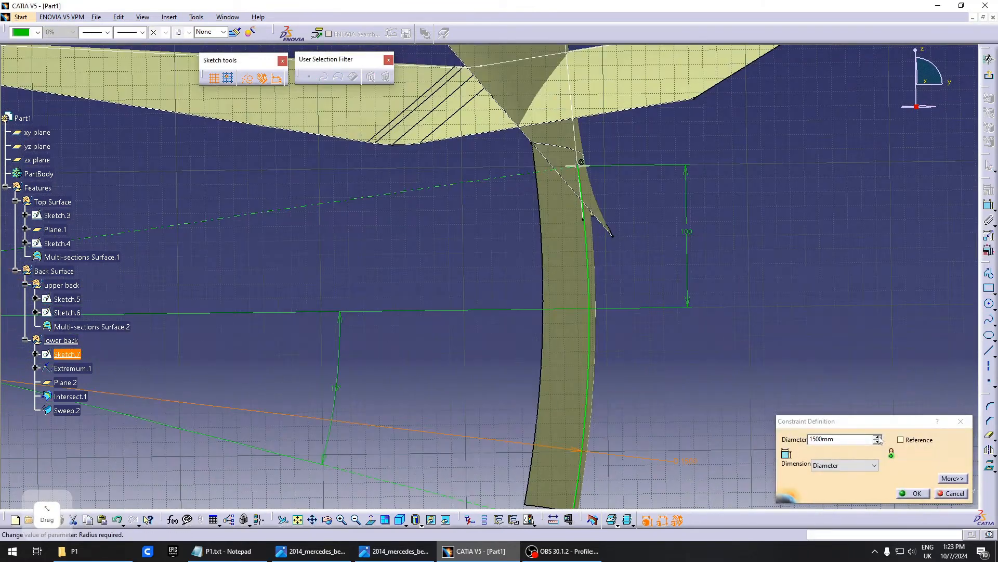
pyautogui.click(878, 437)
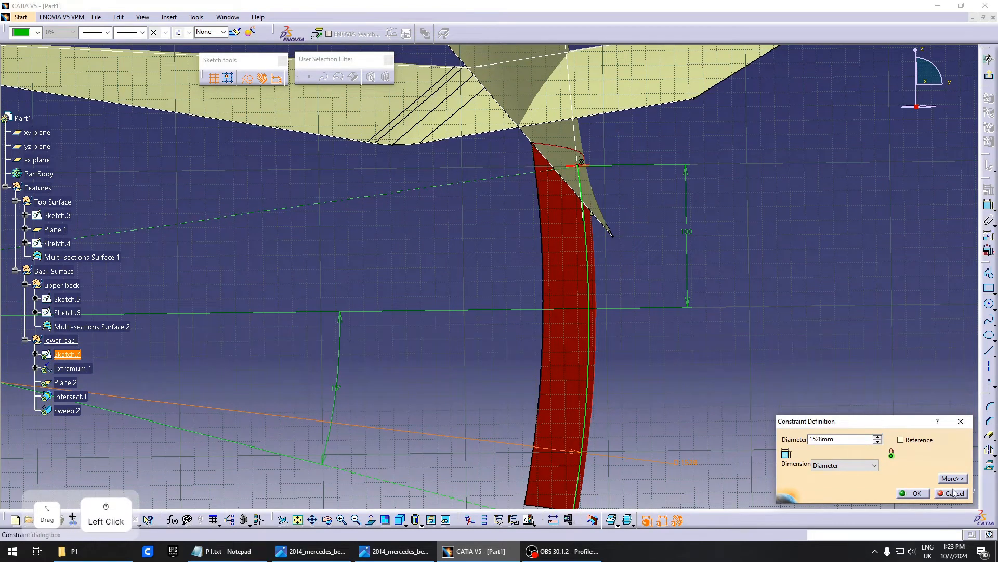
pyautogui.click(924, 494)
# Remove the coincidence constraint from the arc's centre point and move the centre above the sketch's horizontal axis
pyautogui.moveTo(178, 276); pyautogui.dragTo(337, 320, button='middle')
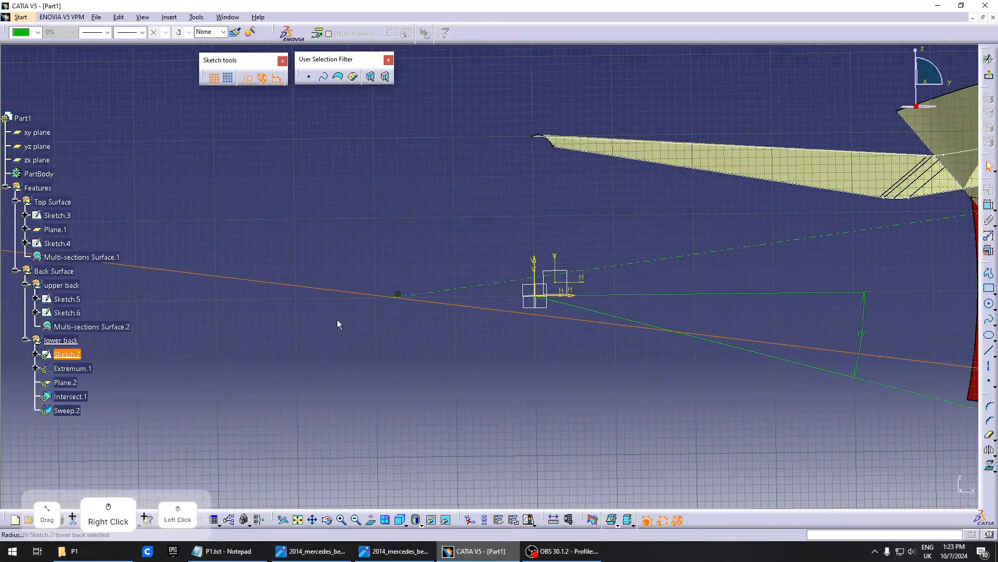
pyautogui.moveTo(441, 305); pyautogui.dragTo(438, 338, button='middle')
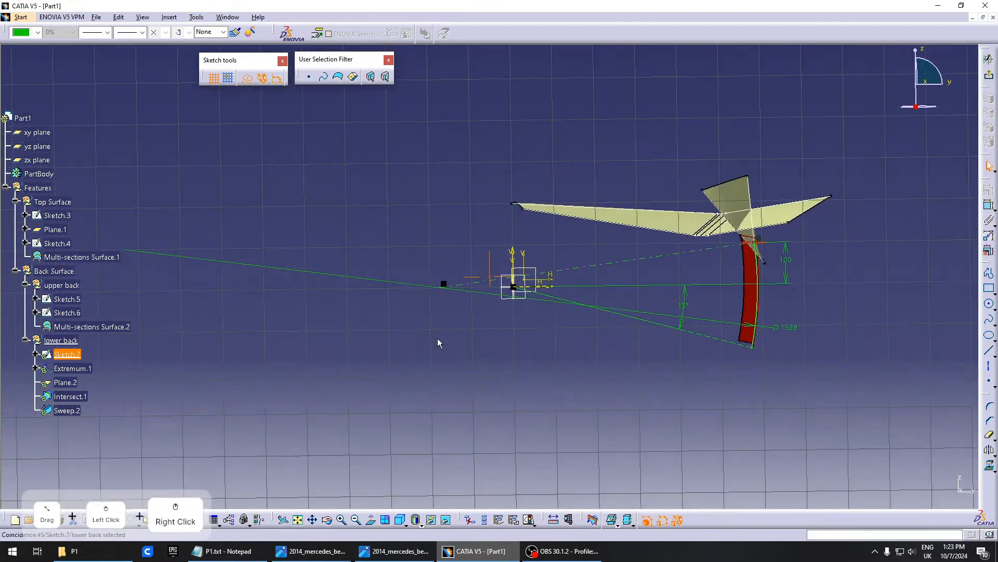
pyautogui.moveTo(446, 293)
pyautogui.mouseDown()
pyautogui.moveTo(442, 248)
pyautogui.moveTo(442, 258)
pyautogui.mouseUp()
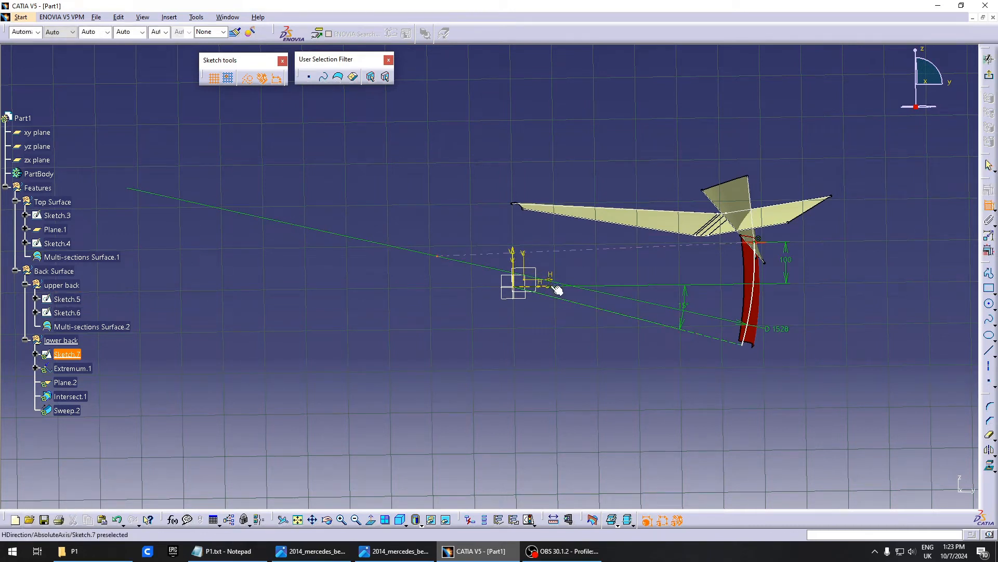
# Dimension the vertical offset between the arc's centre point and the sketch's horizontal axis
pyautogui.click(476, 286)
pyautogui.doubleClick(490, 284)
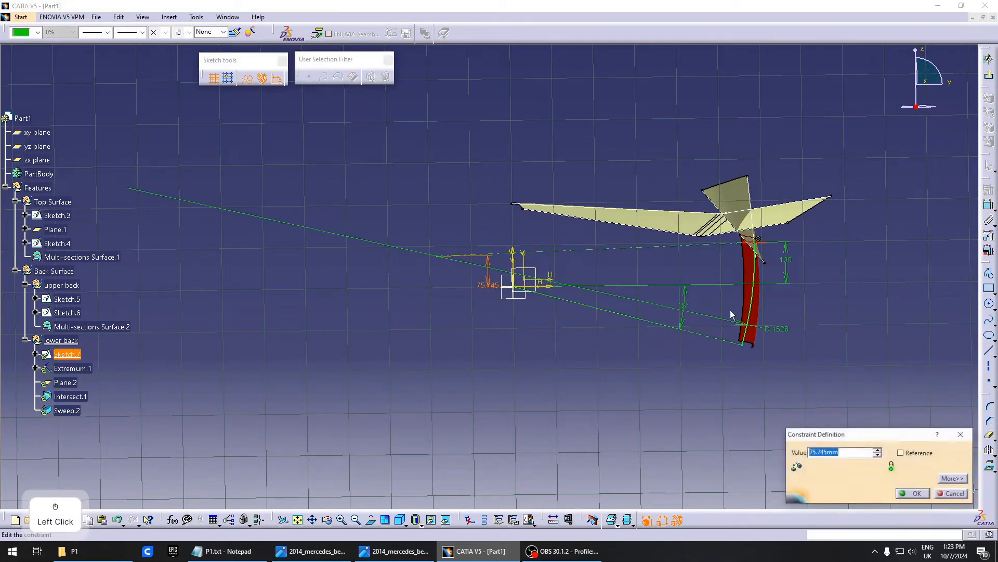
pyautogui.press('Return')
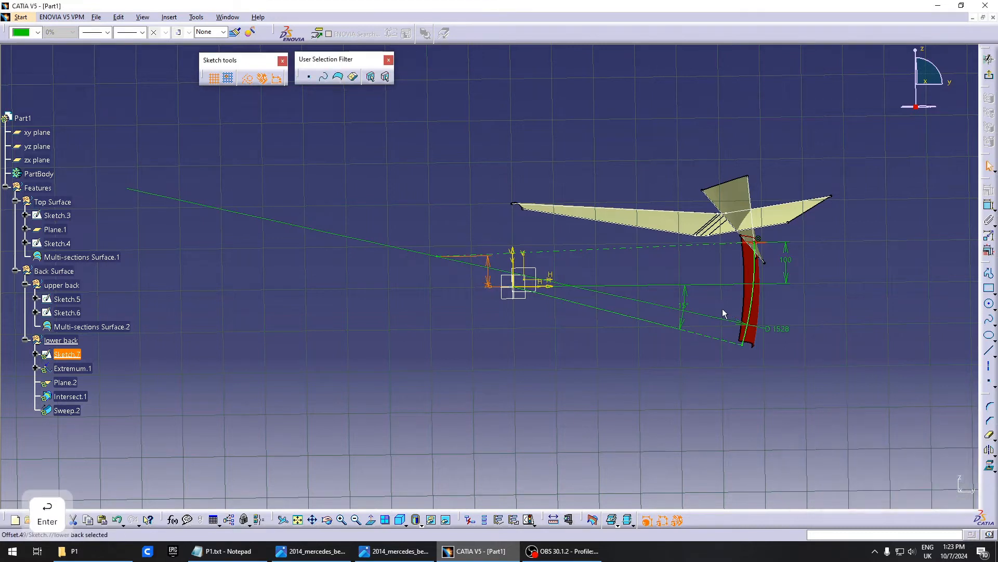
# Set the lower back arc's diameter to 1500 mm and exit the sketch
pyautogui.doubleClick(784, 333)
pyautogui.write('1500')
pyautogui.press('Return')
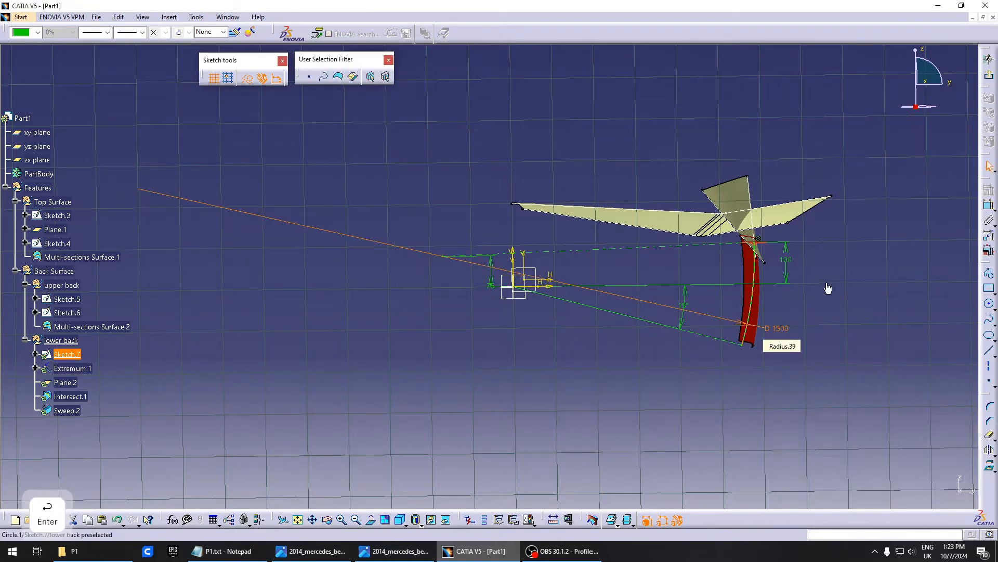
pyautogui.moveTo(758, 254)
pyautogui.mouseDown(button='middle')
pyautogui.moveTo(804, 204)
pyautogui.moveTo(593, 270)
pyautogui.moveTo(683, 239)
pyautogui.mouseUp(button='middle')
pyautogui.scroll(1, 593, 269)
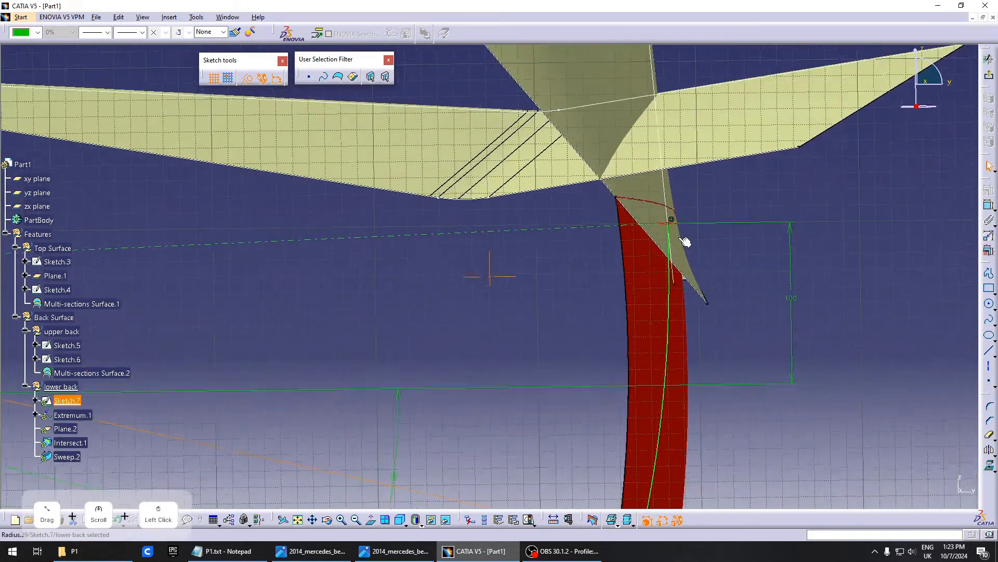
pyautogui.click(989, 78)
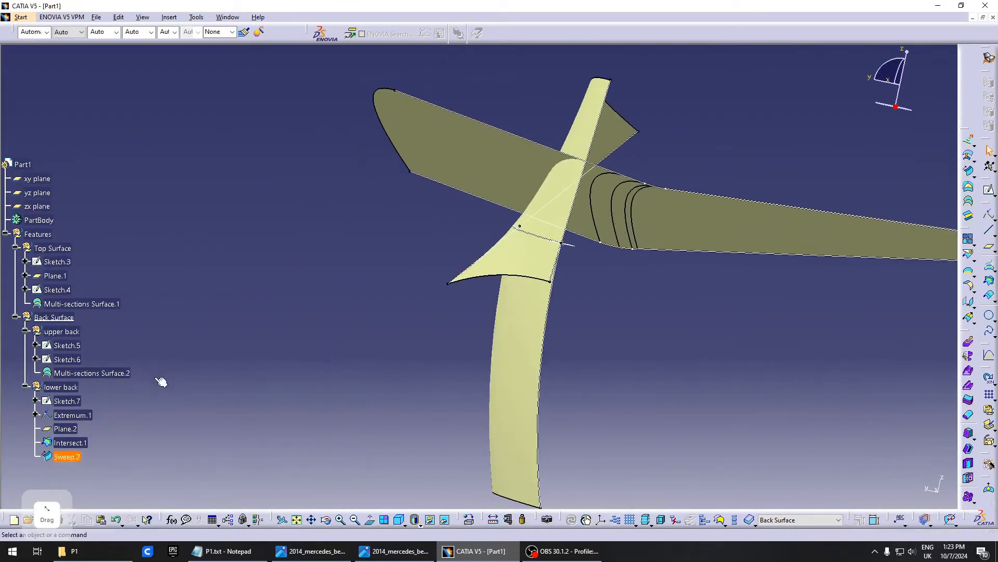
# Create a 10 mm BiTangent fillet between Multi-sections Surface.2 and Sweep.2, trimming both supports
pyautogui.moveTo(503, 294); pyautogui.dragTo(749, 305, button='middle')
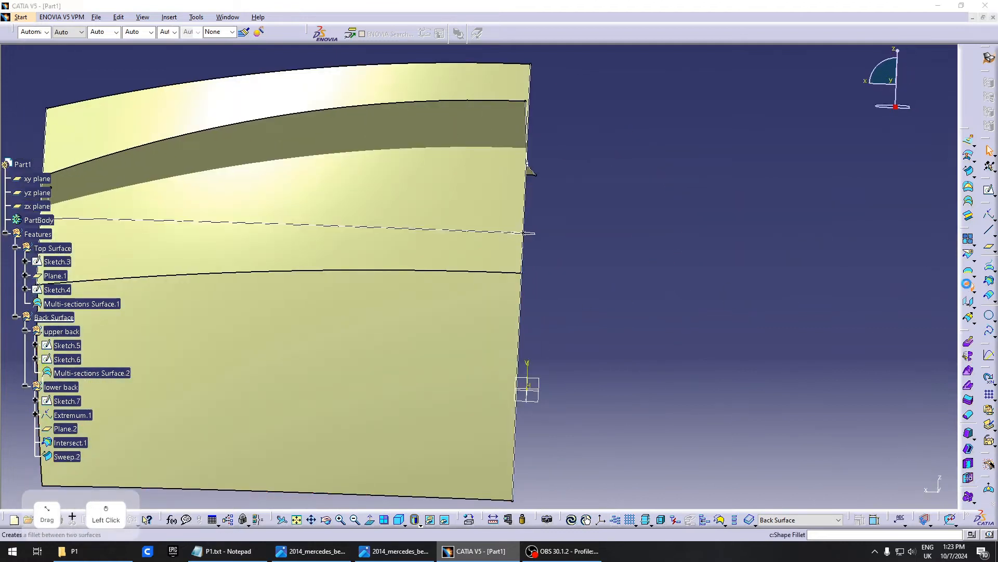
pyautogui.click(479, 207)
pyautogui.moveTo(479, 207); pyautogui.dragTo(416, 332, button='middle')
pyautogui.click(406, 329)
pyautogui.click(422, 333)
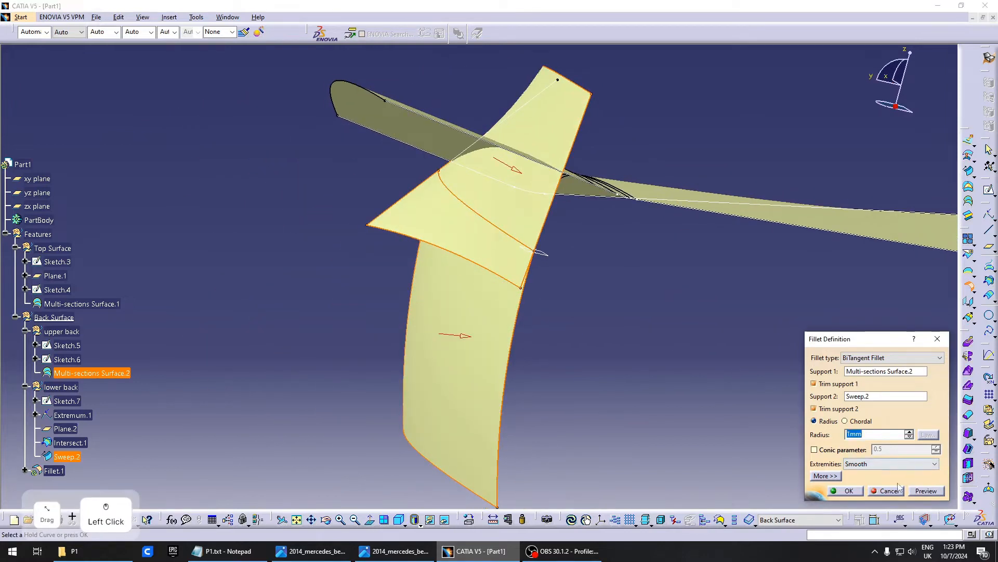
pyautogui.write('10')
pyautogui.click(925, 490)
pyautogui.moveTo(552, 355); pyautogui.dragTo(676, 322, button='middle')
pyautogui.click(852, 492)
pyautogui.moveTo(497, 351); pyautogui.dragTo(770, 367, button='middle')
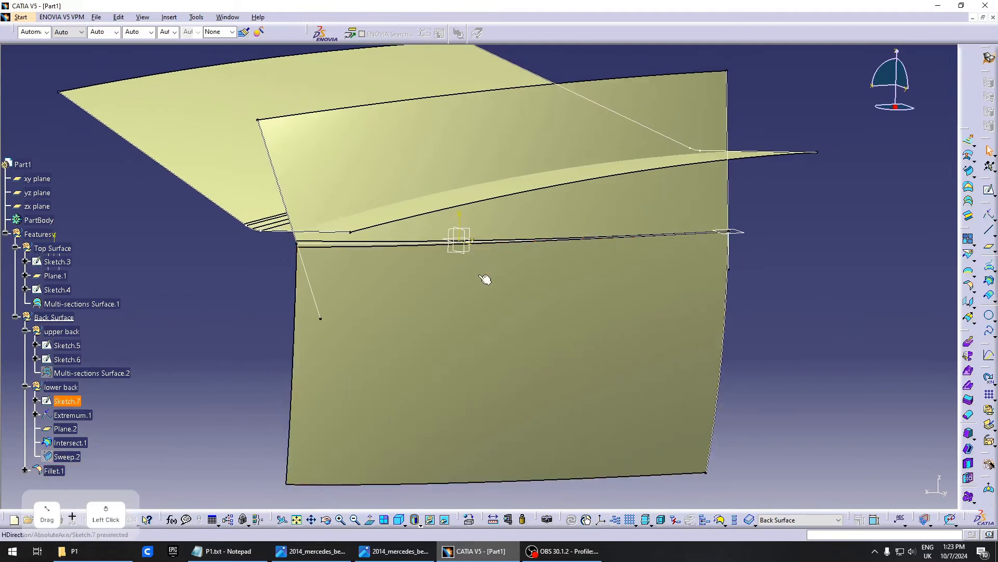
pyautogui.moveTo(485, 279); pyautogui.dragTo(564, 270, button='middle')
pyautogui.middleClick(594, 268)
pyautogui.moveTo(604, 243); pyautogui.dragTo(432, 254, button='middle')
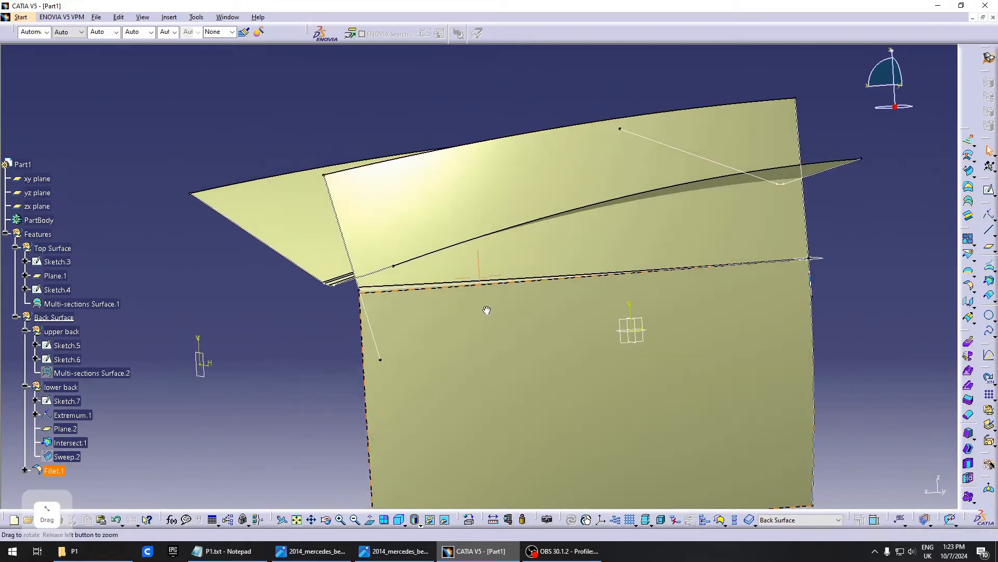
# Examine the car's trunk edge and back in the side and rear reference photos
pyautogui.moveTo(486, 312)
pyautogui.mouseDown(button='middle')
pyautogui.moveTo(355, 290)
pyautogui.moveTo(244, 287)
pyautogui.moveTo(408, 283)
pyautogui.moveTo(423, 259)
pyautogui.moveTo(577, 274)
pyautogui.moveTo(495, 292)
pyautogui.moveTo(407, 290)
pyautogui.moveTo(405, 335)
pyautogui.moveTo(539, 292)
pyautogui.moveTo(446, 314)
pyautogui.moveTo(312, 291)
pyautogui.mouseUp(button='middle')
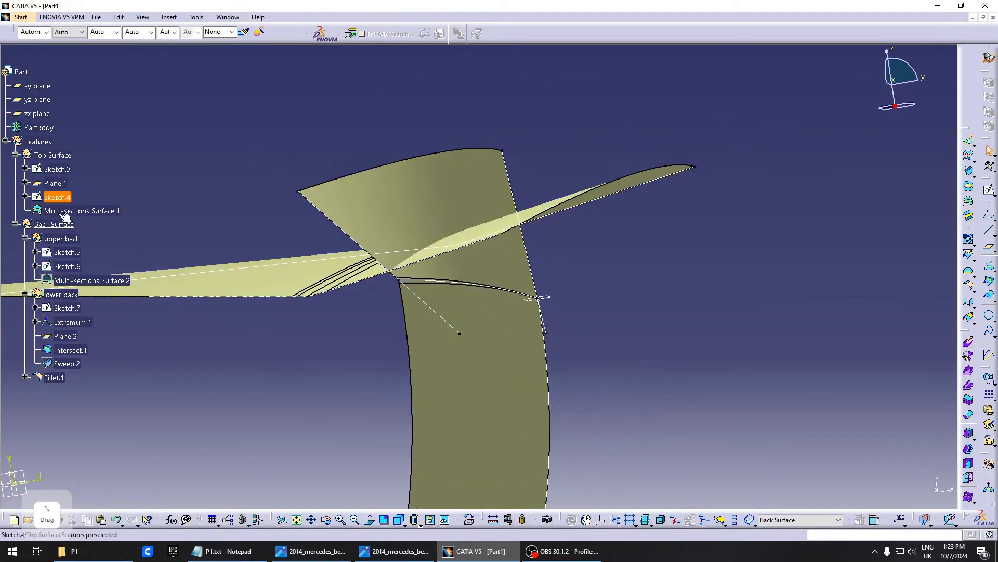
pyautogui.click(60, 226)
pyautogui.click(395, 551)
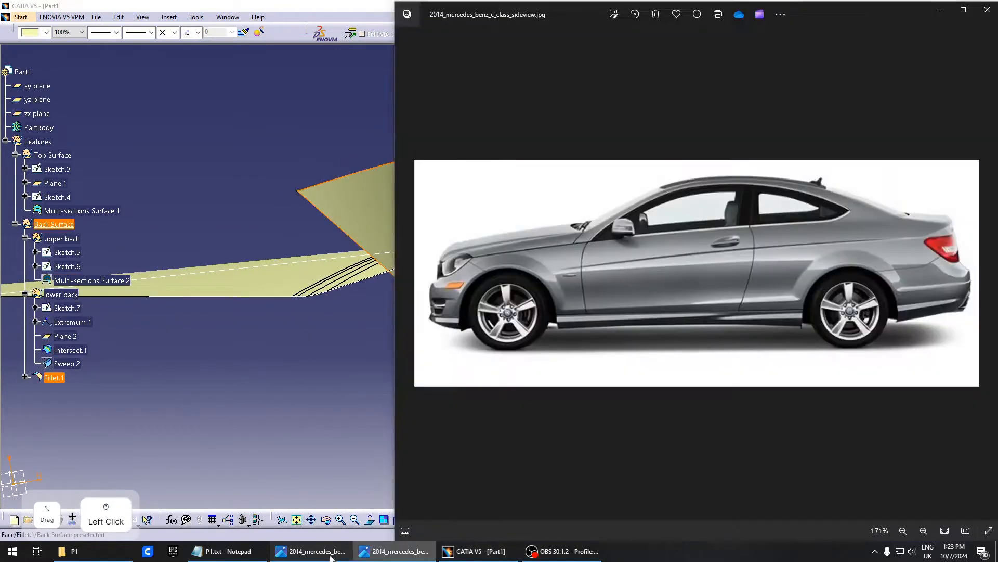
pyautogui.click(311, 551)
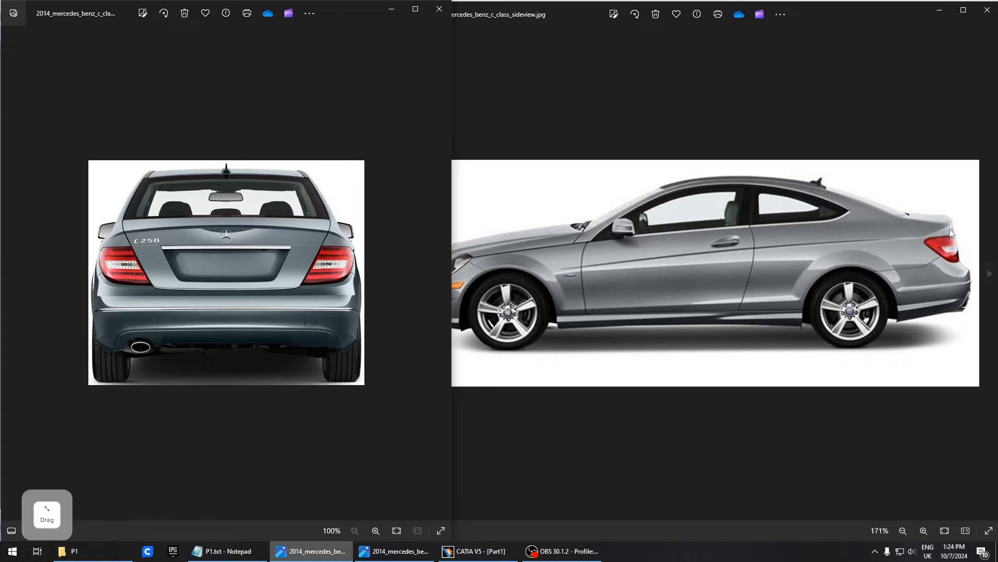
pyautogui.click(939, 10)
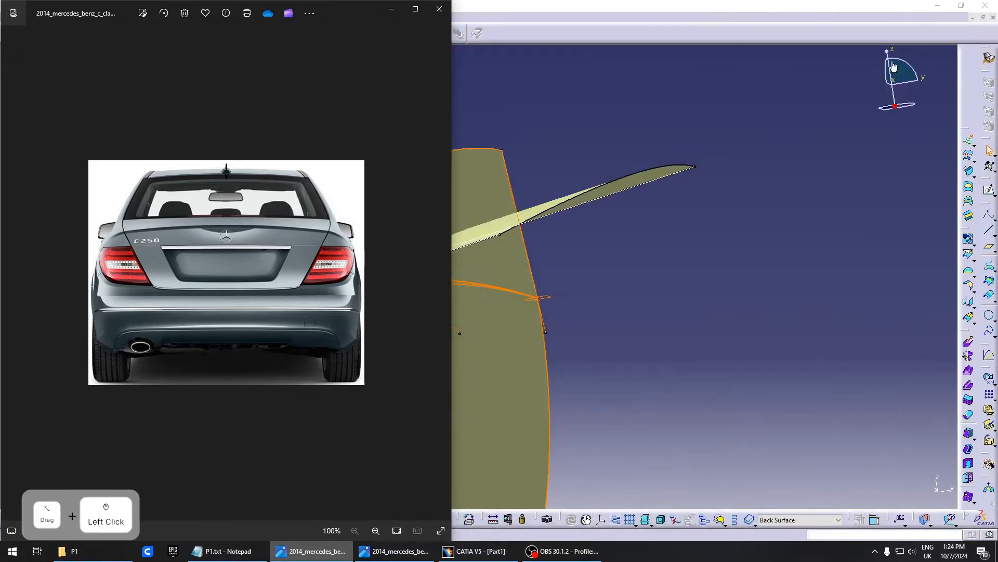
pyautogui.click(391, 8)
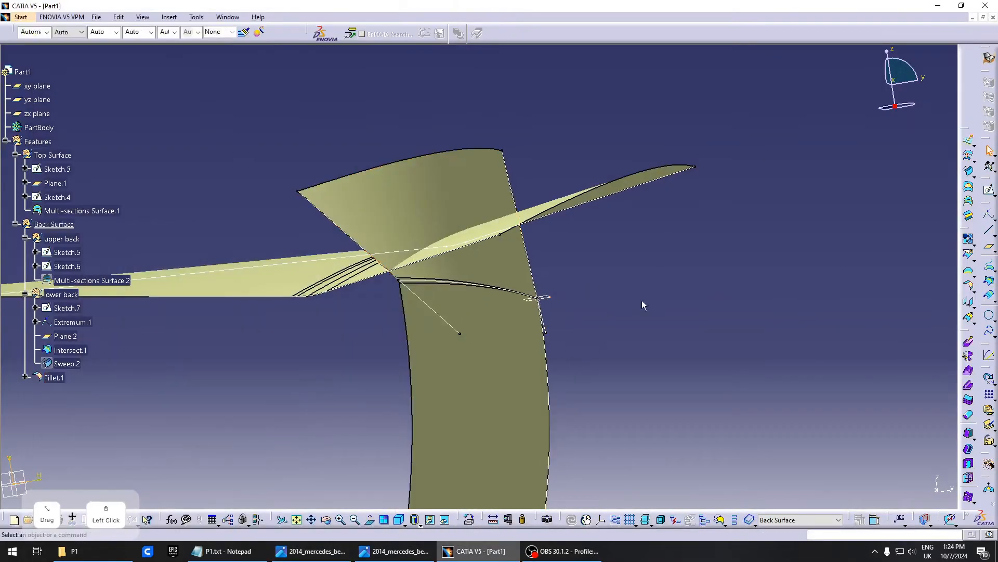
# Insert a geometrical set named chamfer inside the Features set
pyautogui.moveTo(642, 301); pyautogui.dragTo(570, 282, button='middle')
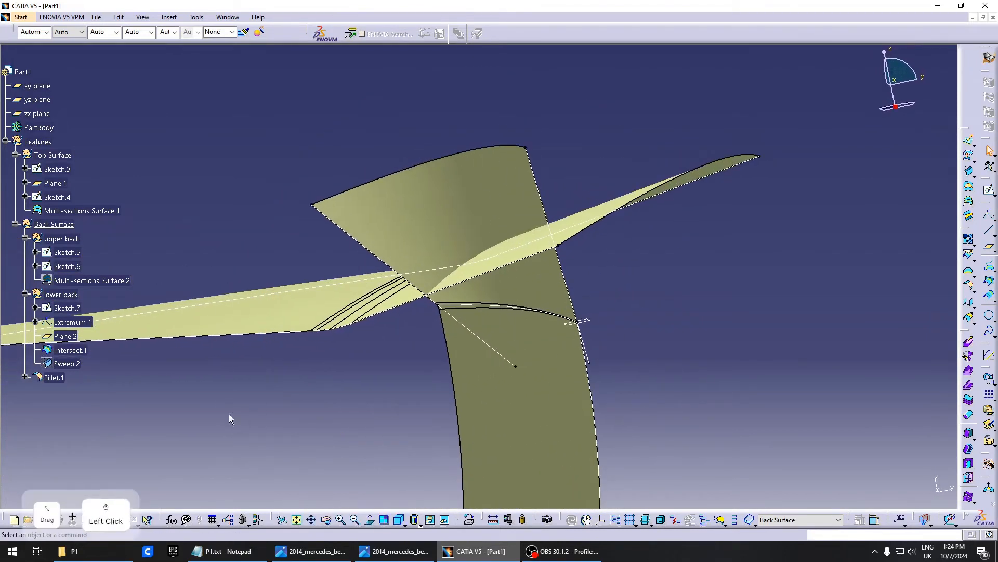
pyautogui.click(38, 141)
pyautogui.click(169, 17)
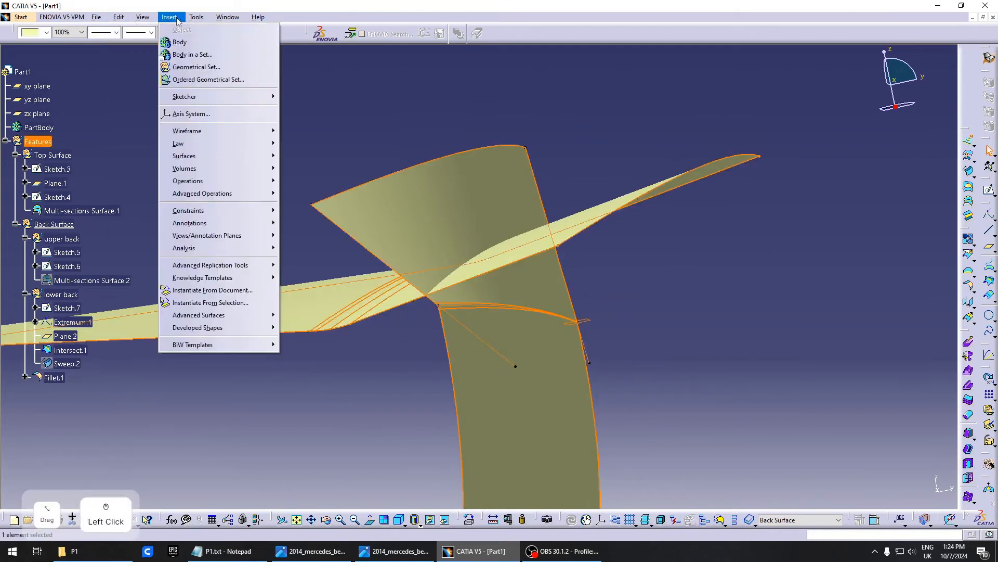
pyautogui.click(190, 68)
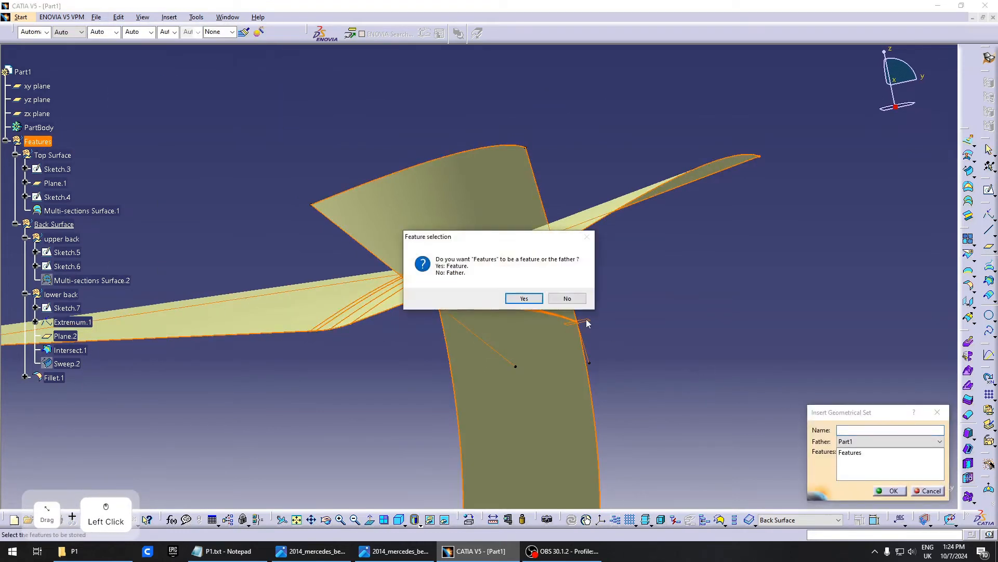
pyautogui.press('Return')
pyautogui.write('chamfg')
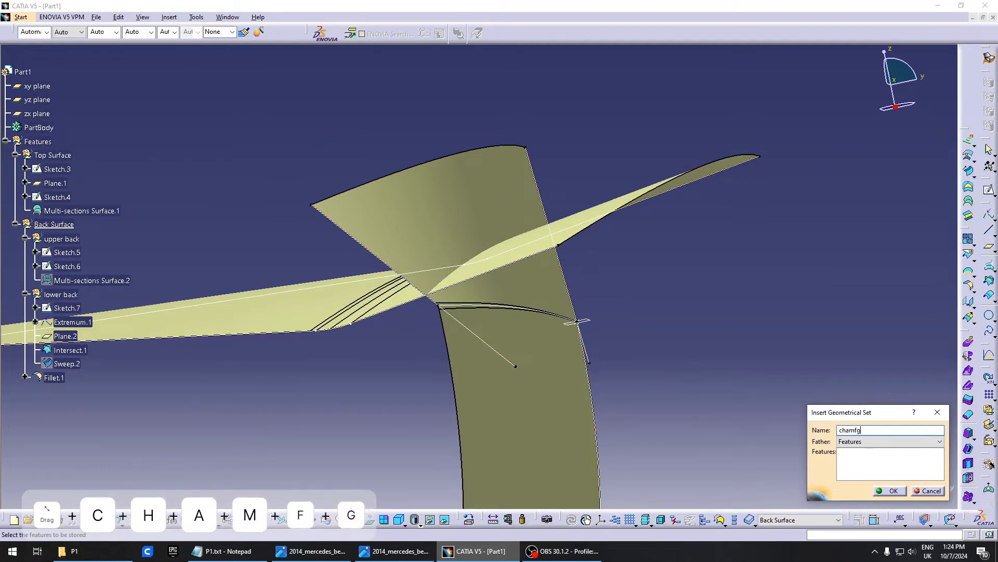
pyautogui.press('BackSpace')
pyautogui.write('er')
pyautogui.press('Return')
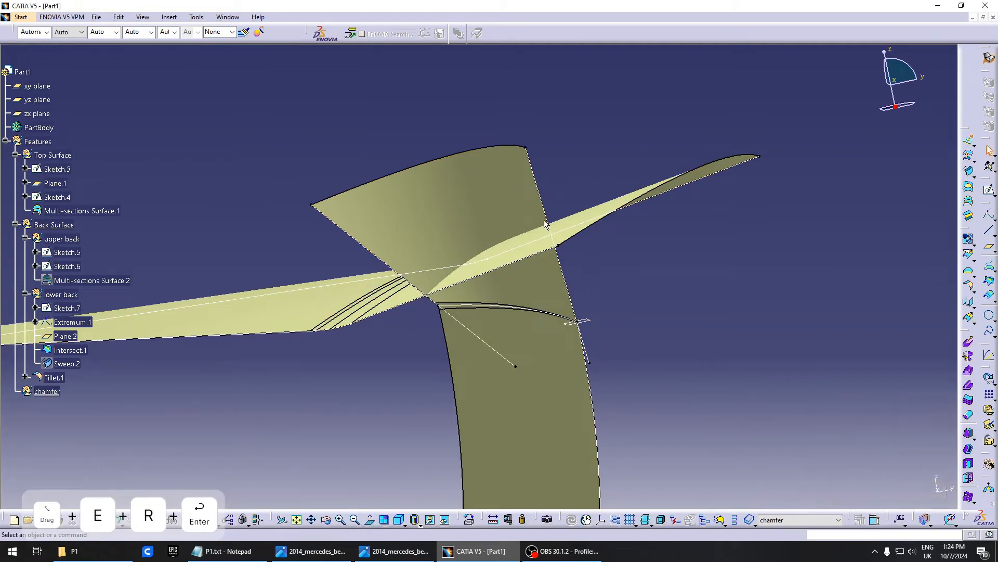
# Create an intersection between Multi-sections Surface.1 and Sketch.3 in the chamfer set
pyautogui.moveTo(464, 234); pyautogui.dragTo(522, 276, button='middle')
pyautogui.scroll(1, 490, 271)
pyautogui.click(858, 334)
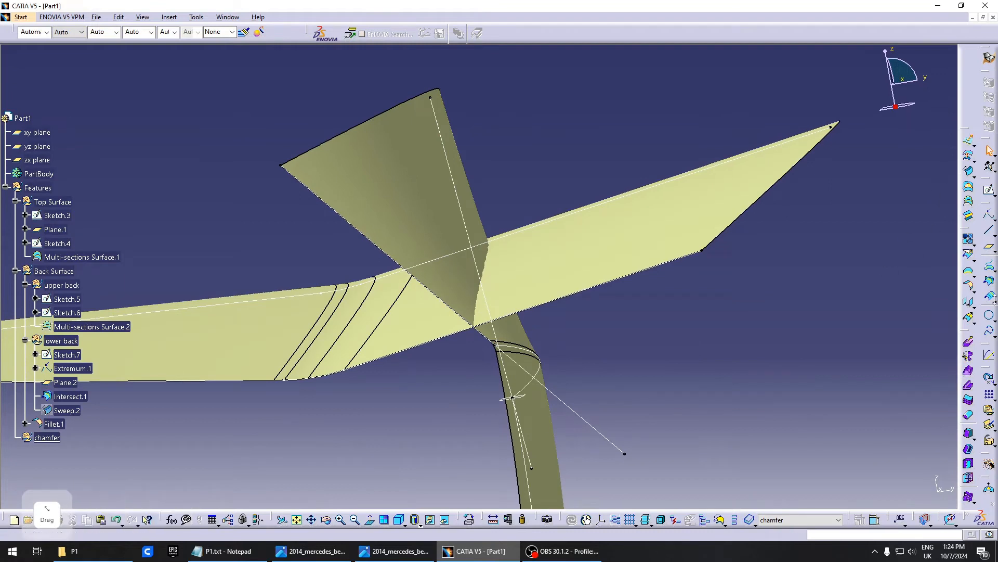
pyautogui.click(991, 283)
pyautogui.click(513, 250)
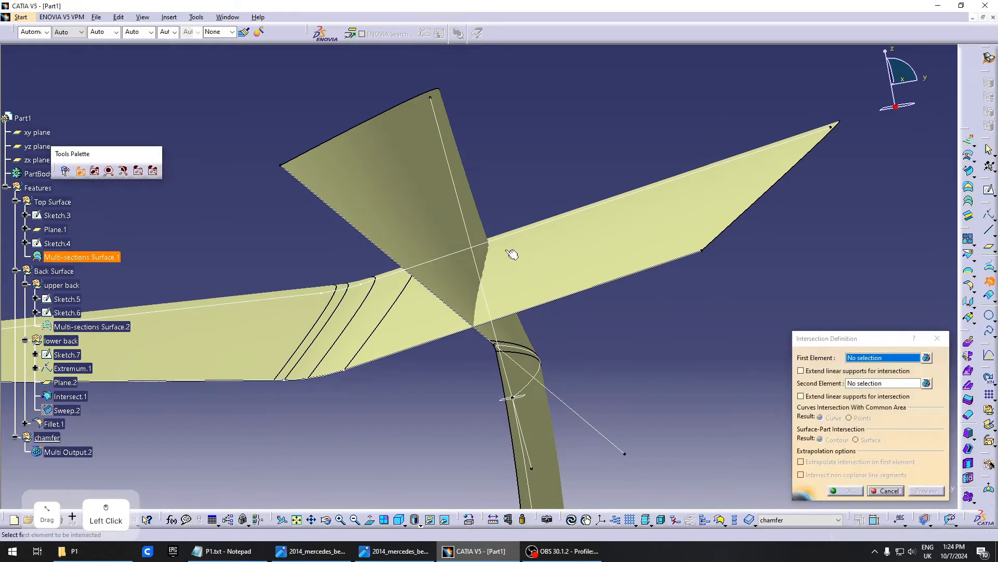
pyautogui.click(434, 260)
pyautogui.click(844, 492)
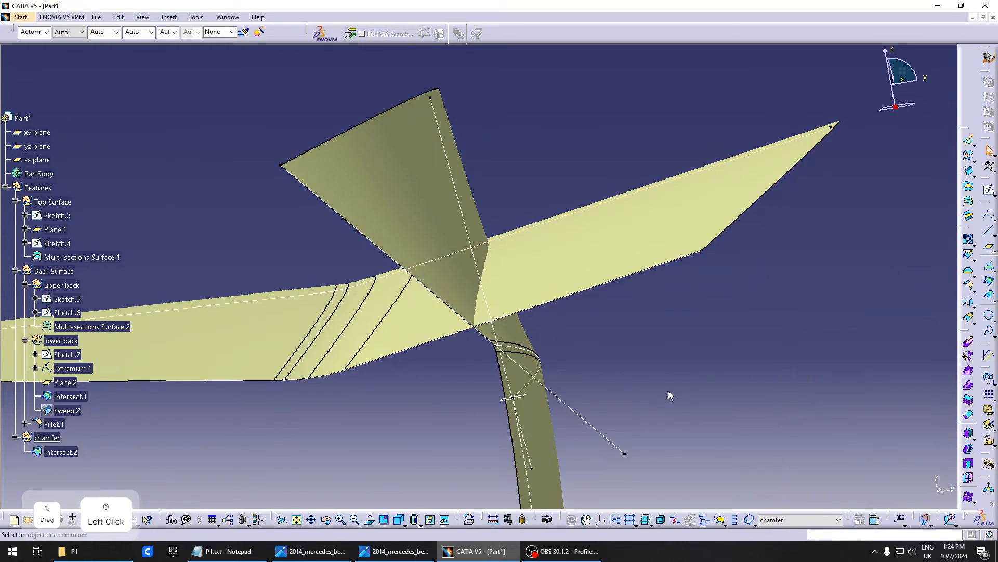
# Replace the second element of Intersect.2 with Fillet.1, keeping Multi-sections Surface.1 as the first element
pyautogui.scroll(1, 563, 381)
pyautogui.moveTo(561, 378); pyautogui.dragTo(535, 290, button='middle')
pyautogui.moveTo(492, 326); pyautogui.dragTo(481, 343, button='middle')
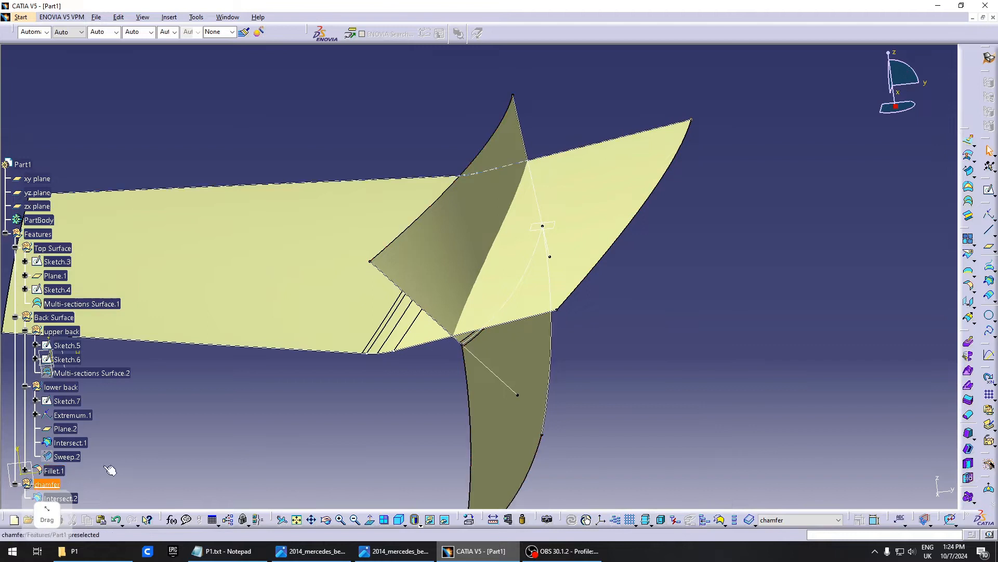
pyautogui.scroll(-1, 110, 470)
pyautogui.doubleClick(68, 452)
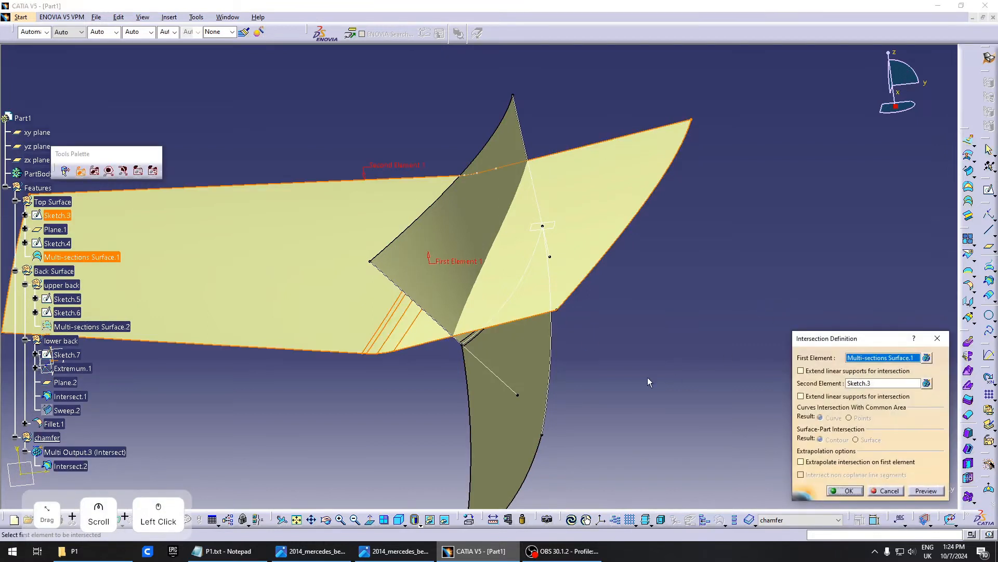
pyautogui.moveTo(517, 384); pyautogui.dragTo(468, 372, button='middle')
pyautogui.click(880, 384)
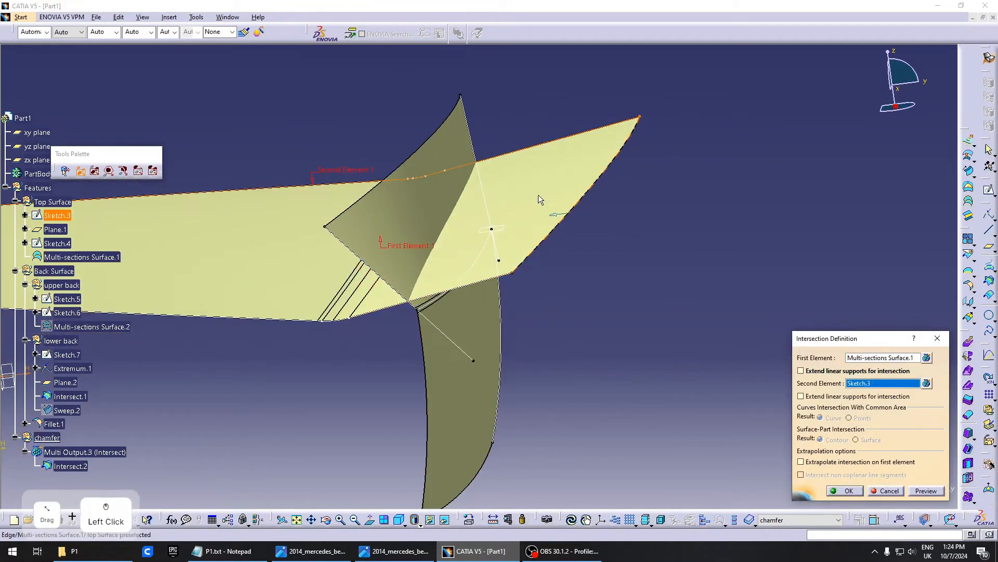
pyautogui.click(565, 187)
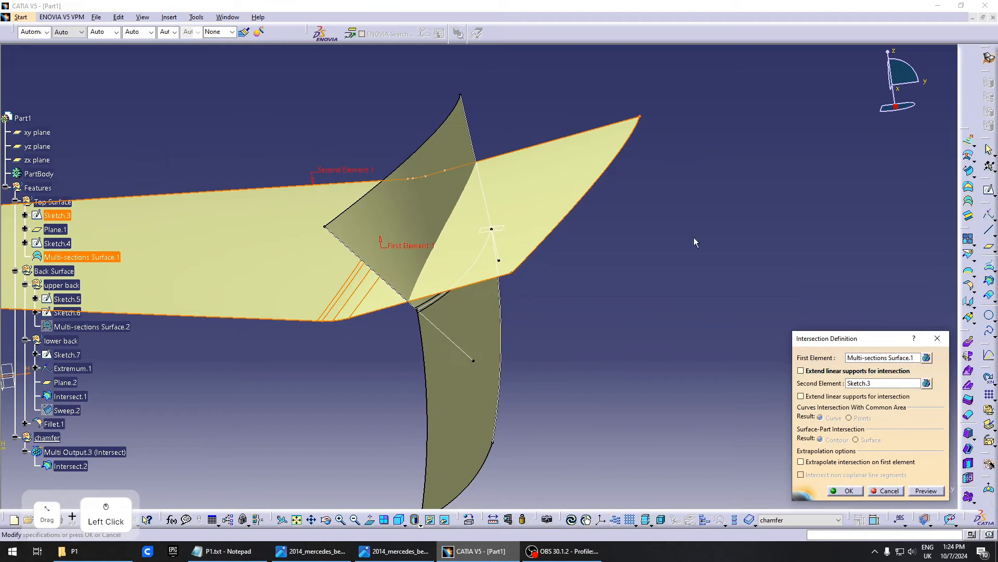
pyautogui.click(873, 385)
pyautogui.click(492, 325)
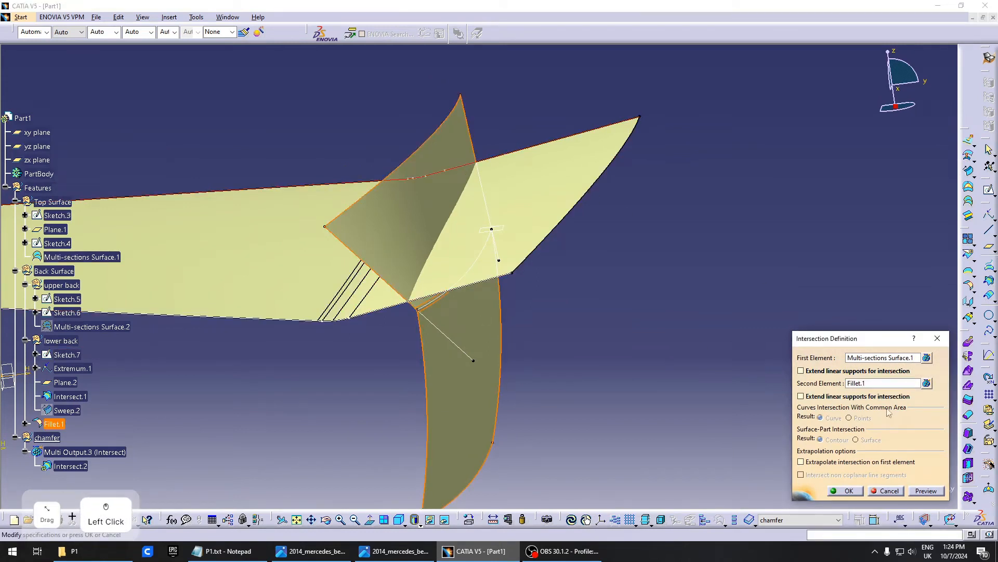
pyautogui.click(931, 492)
pyautogui.click(880, 358)
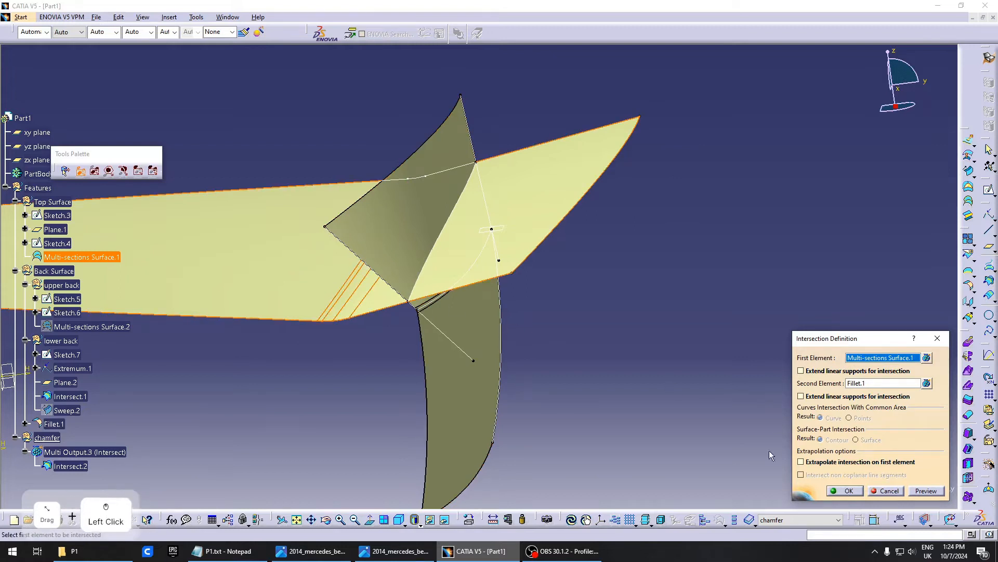
pyautogui.click(845, 491)
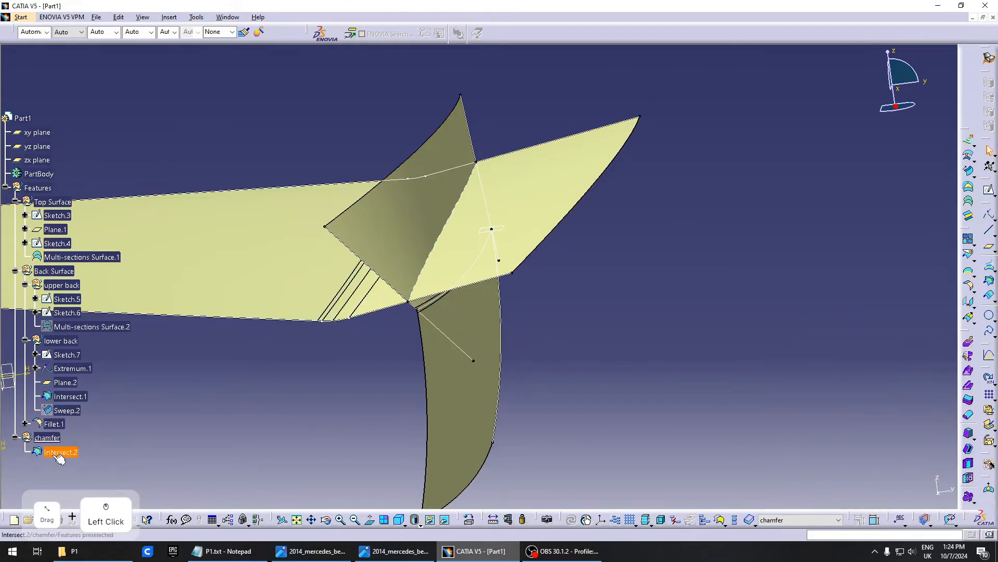
# Create a Euclidean parallel curve of Intersect.2 on Fillet.1 with a constant offset of -7 mm
pyautogui.moveTo(680, 271); pyautogui.dragTo(515, 281, button='middle')
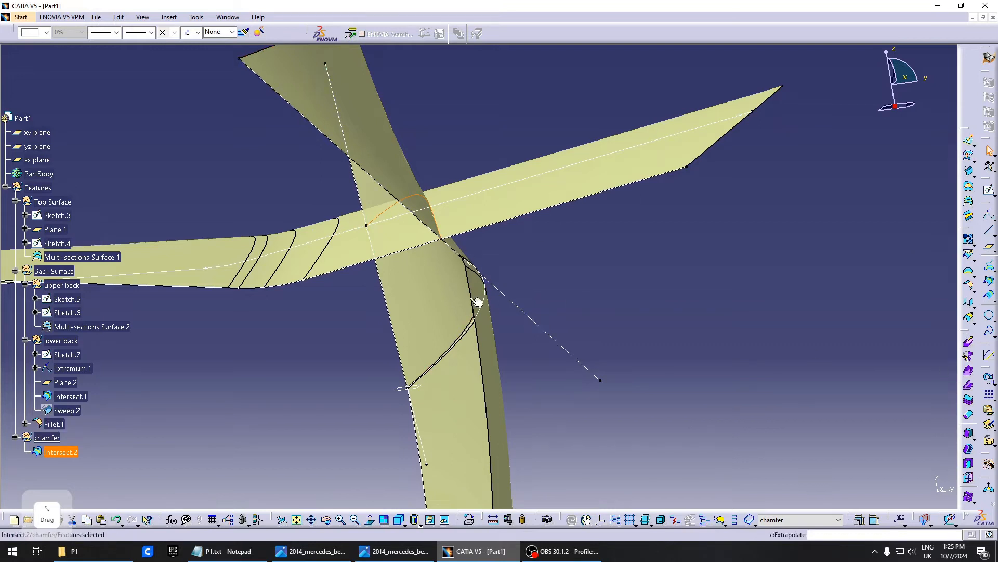
pyautogui.click(989, 297)
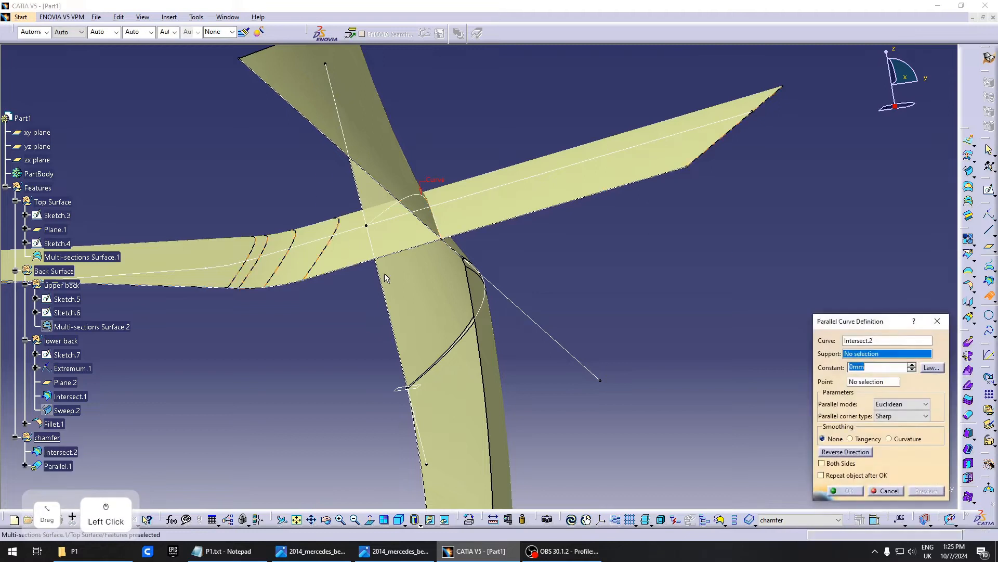
pyautogui.moveTo(520, 291); pyautogui.dragTo(475, 264, button='middle')
pyautogui.click(457, 260)
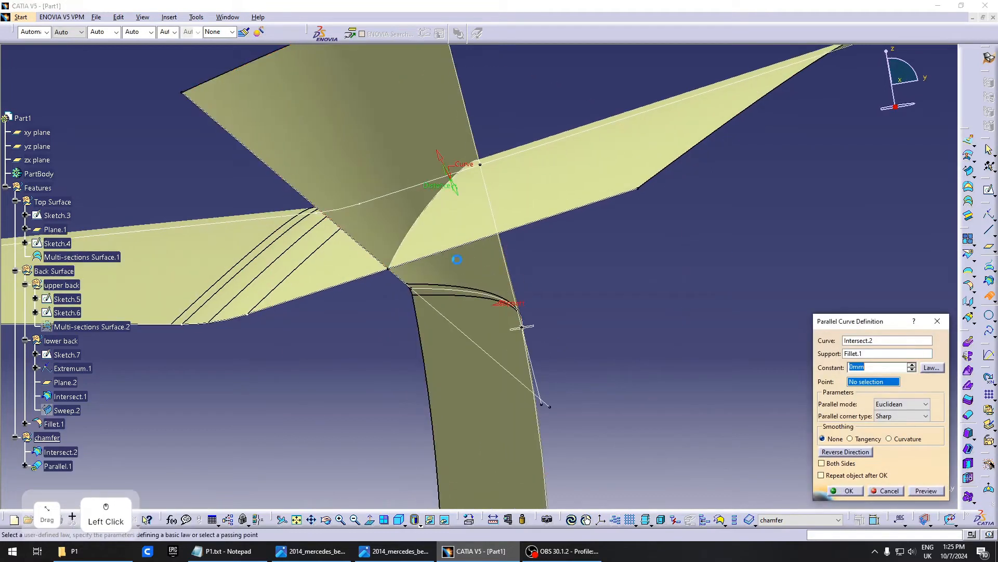
pyautogui.click(457, 193)
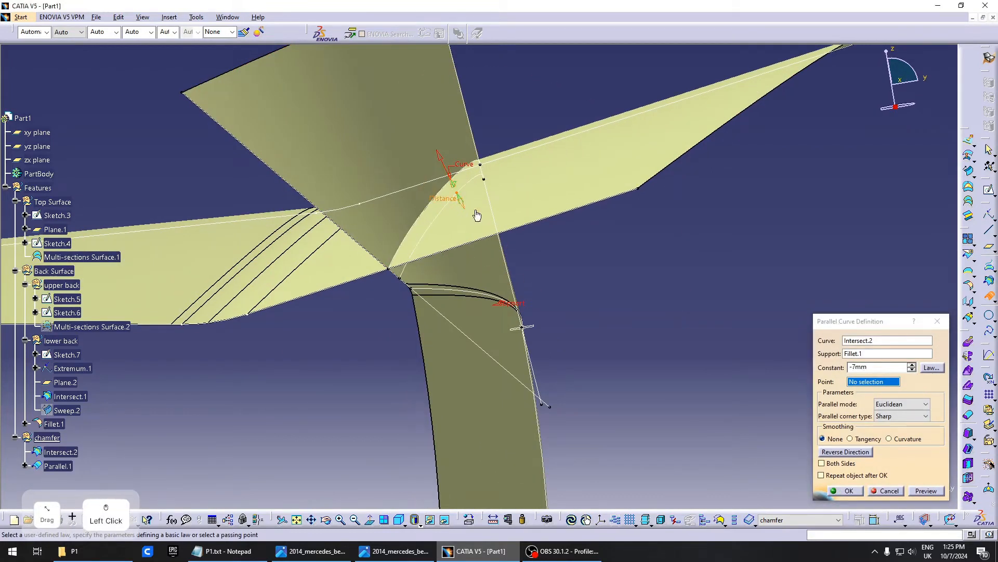
pyautogui.moveTo(477, 215); pyautogui.dragTo(546, 263, button='middle')
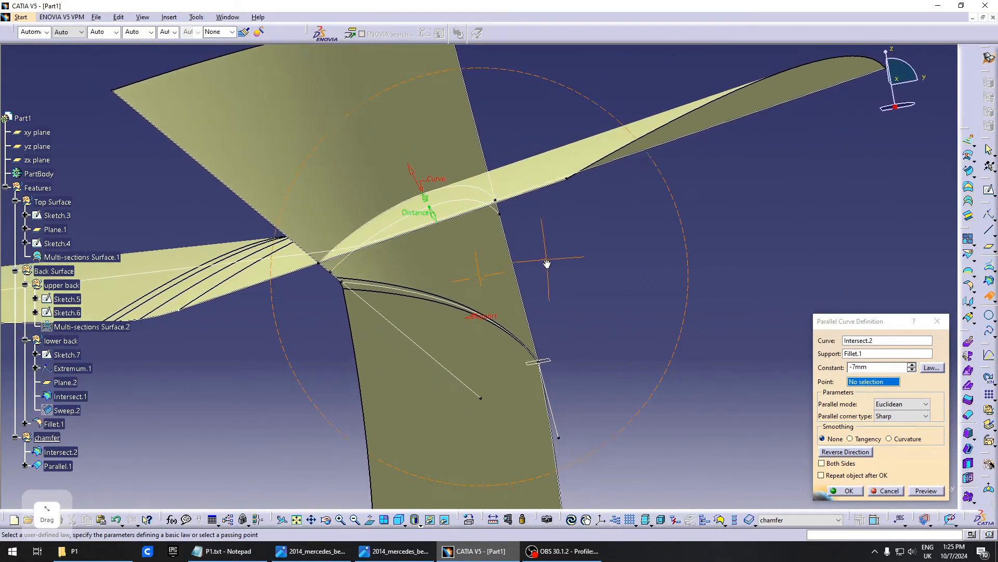
pyautogui.click(848, 490)
# Create a Euclidean parallel curve of Intersect.2 on Multi-sections Surface.1 with a constant offset of 15 mm
pyautogui.moveTo(406, 291); pyautogui.dragTo(379, 286, button='middle')
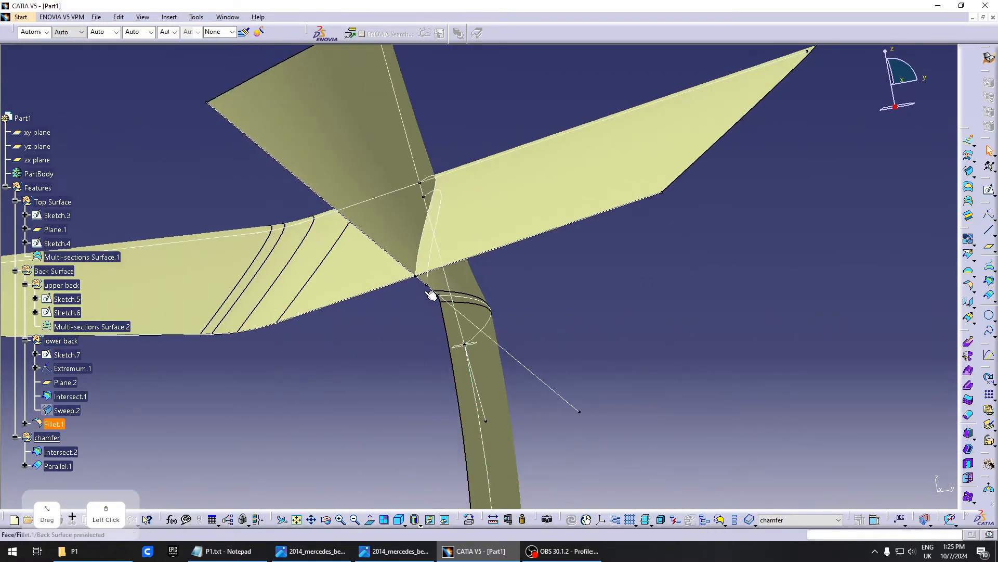
pyautogui.click(990, 296)
pyautogui.click(429, 240)
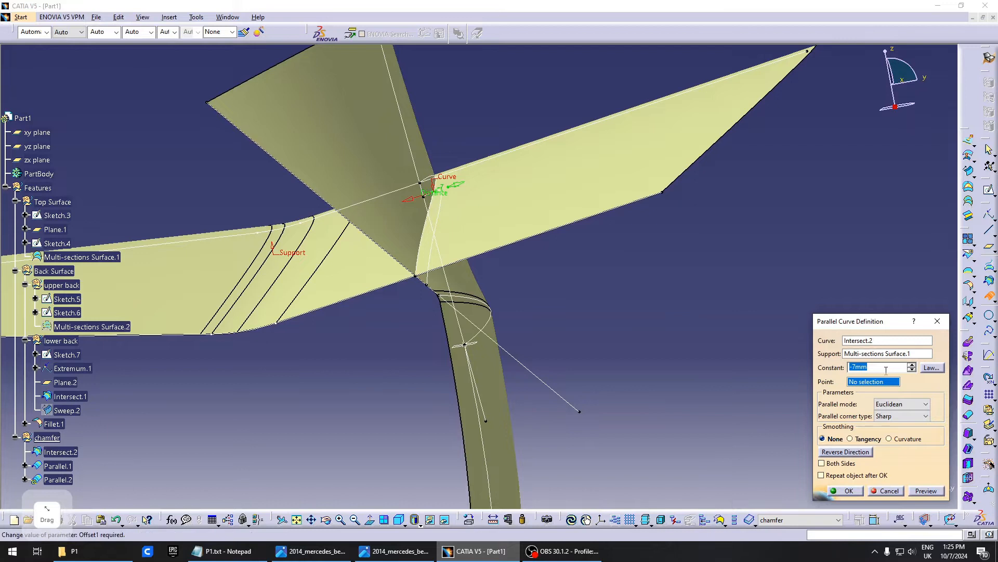
pyautogui.write('10')
pyautogui.press('Return')
pyautogui.moveTo(395, 197); pyautogui.dragTo(385, 191)
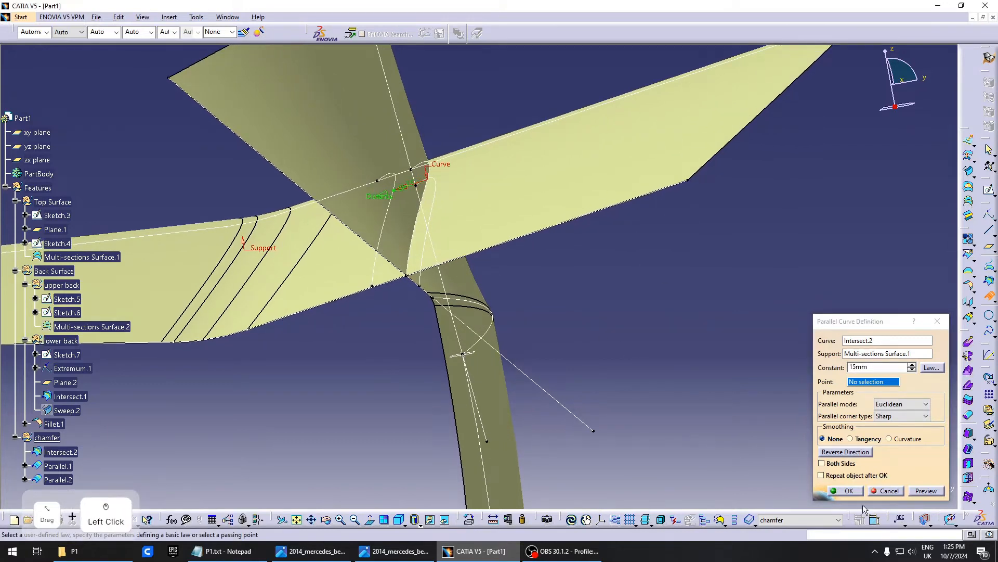
pyautogui.click(848, 490)
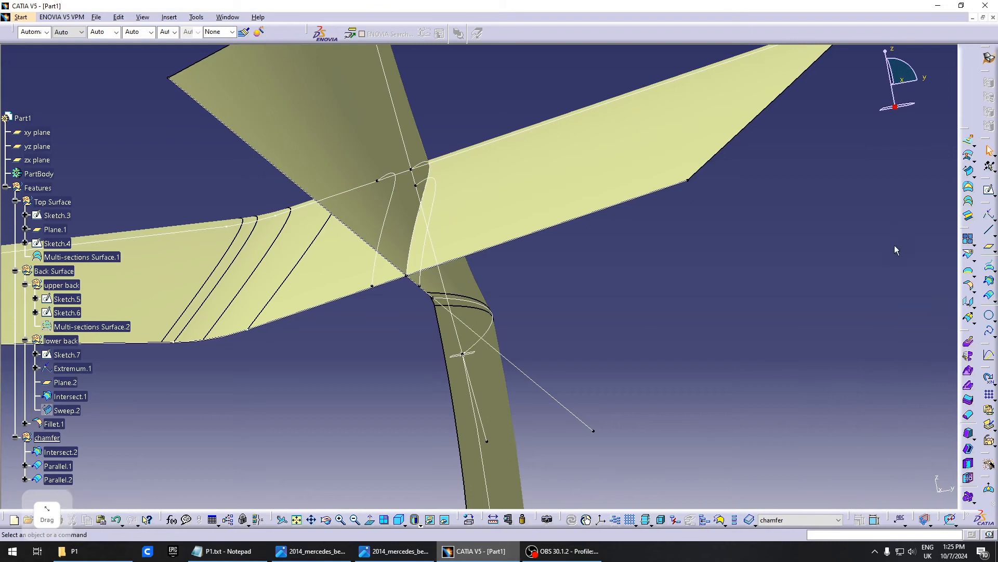
# Create a blend surface from Parallel.2 to Parallel.1 without supports
pyautogui.click(970, 217)
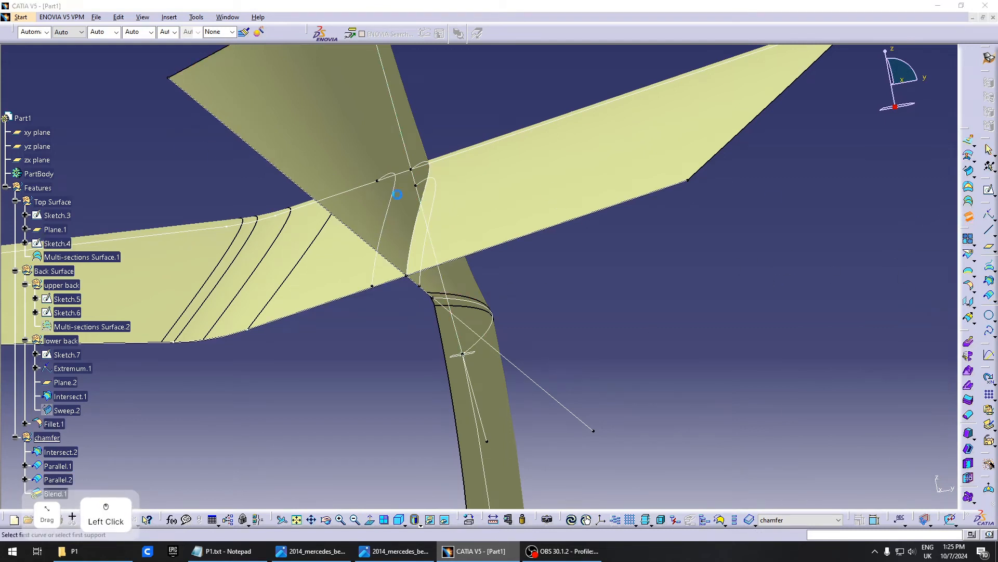
pyautogui.click(392, 190)
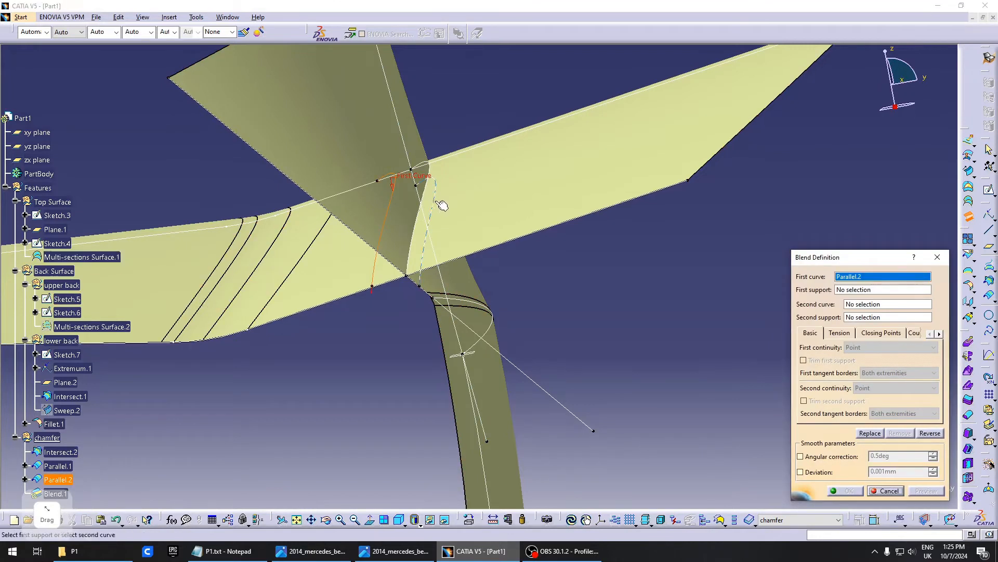
pyautogui.click(504, 207)
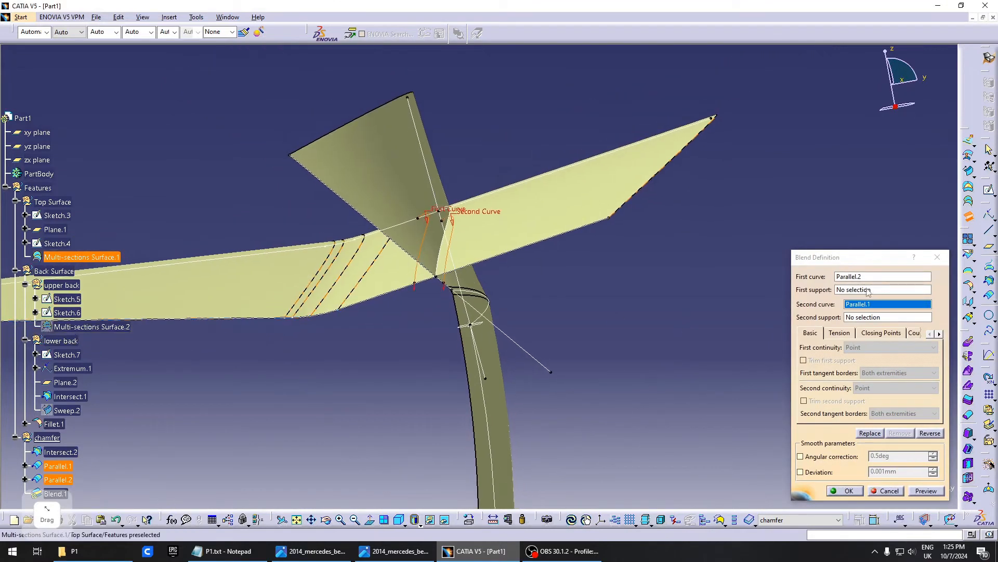
pyautogui.click(918, 492)
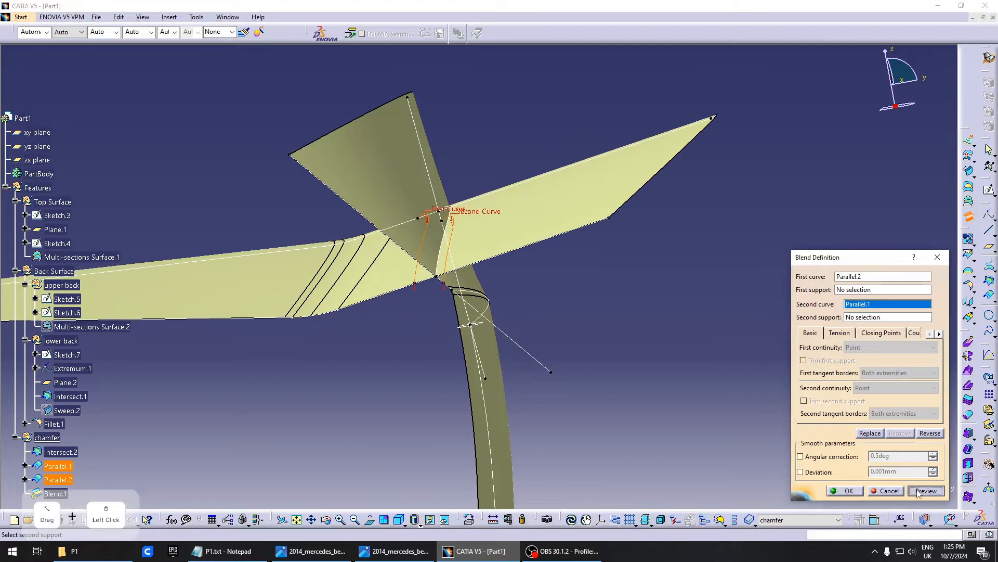
pyautogui.click(846, 491)
# Insert a new geometrical set directly under Part1, without placing the existing Features set inside it
pyautogui.moveTo(457, 319); pyautogui.dragTo(228, 340, button='middle')
pyautogui.scroll(-3, 226, 337)
pyautogui.moveTo(451, 394); pyautogui.dragTo(512, 272, button='middle')
pyautogui.click(279, 379)
pyautogui.moveTo(326, 337); pyautogui.dragTo(457, 291, button='middle')
pyautogui.click(47, 94)
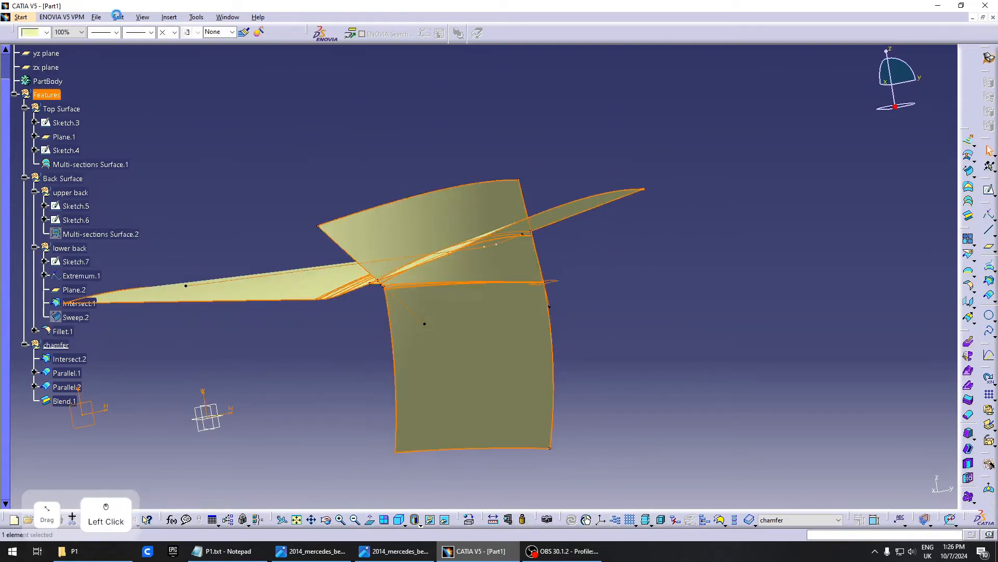
pyautogui.click(171, 17)
pyautogui.click(196, 66)
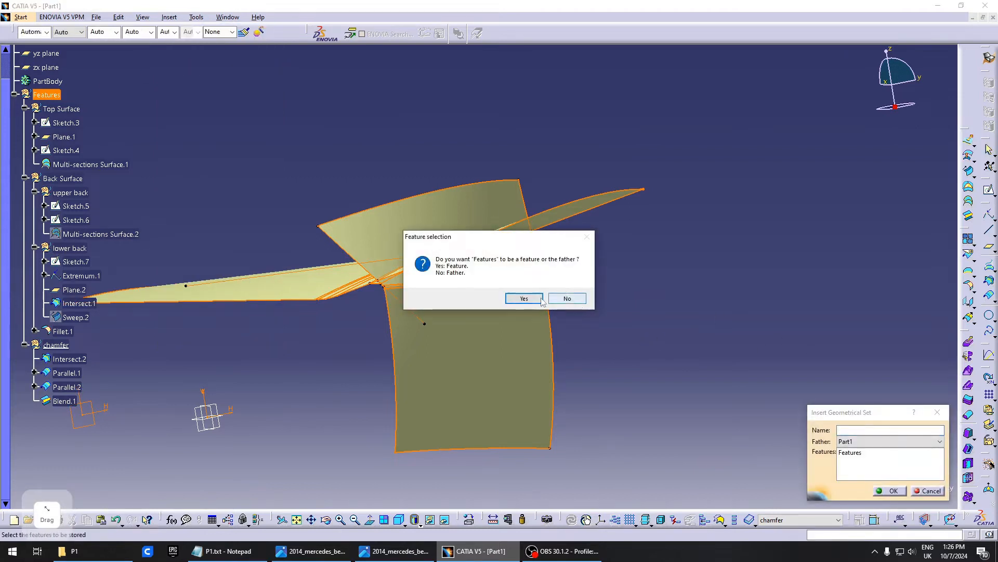
pyautogui.click(568, 298)
pyautogui.click(134, 85)
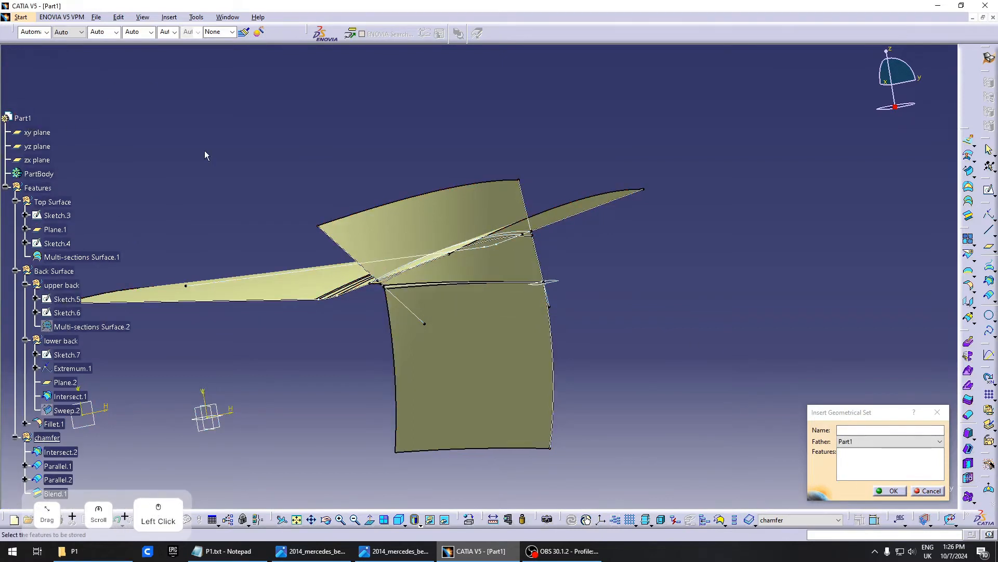
pyautogui.click(889, 490)
# Rename the new geometrical set below the chamfer set as final
pyautogui.scroll(-5, 114, 325)
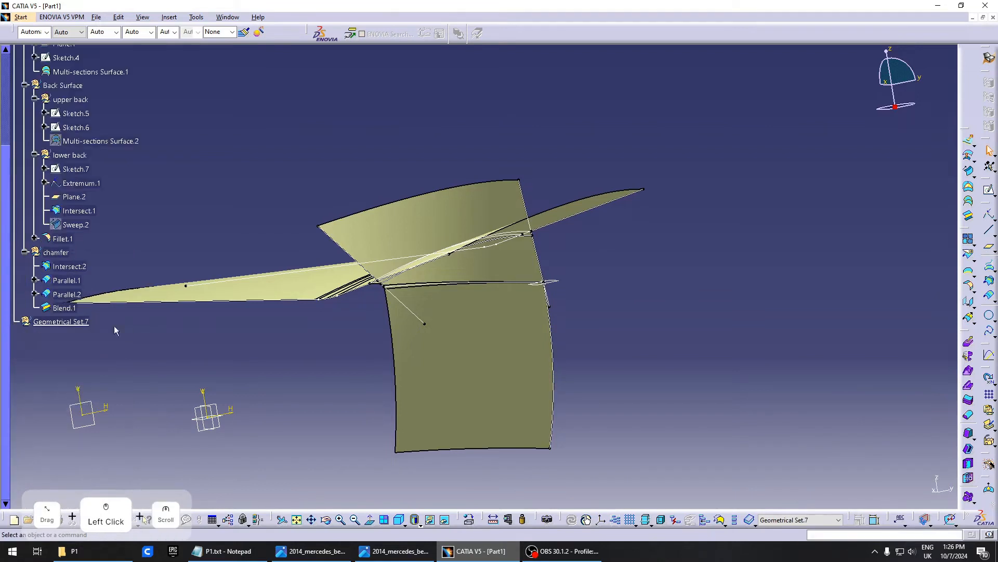
pyautogui.rightClick(72, 328)
pyautogui.click(99, 363)
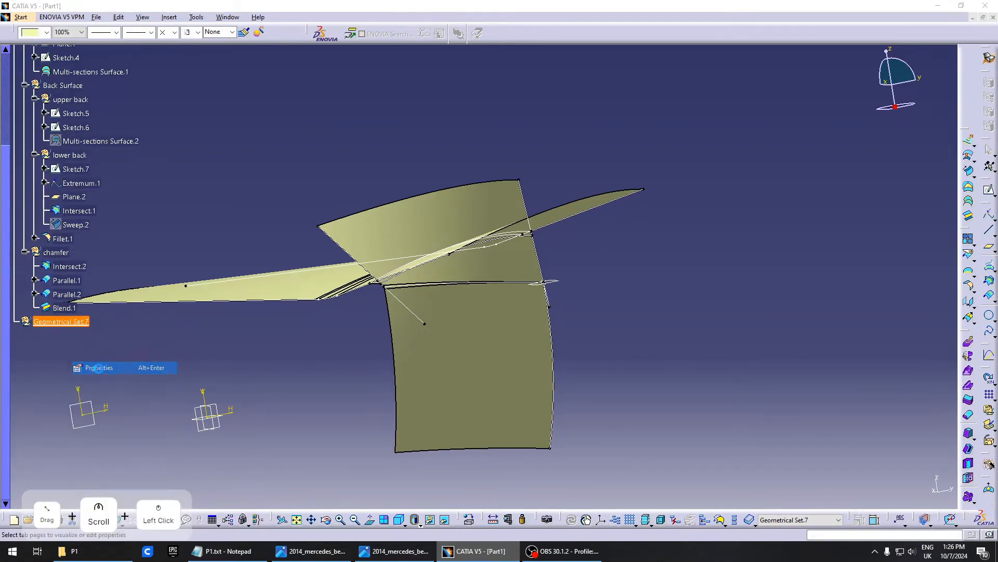
pyautogui.write('final')
pyautogui.press('Return')
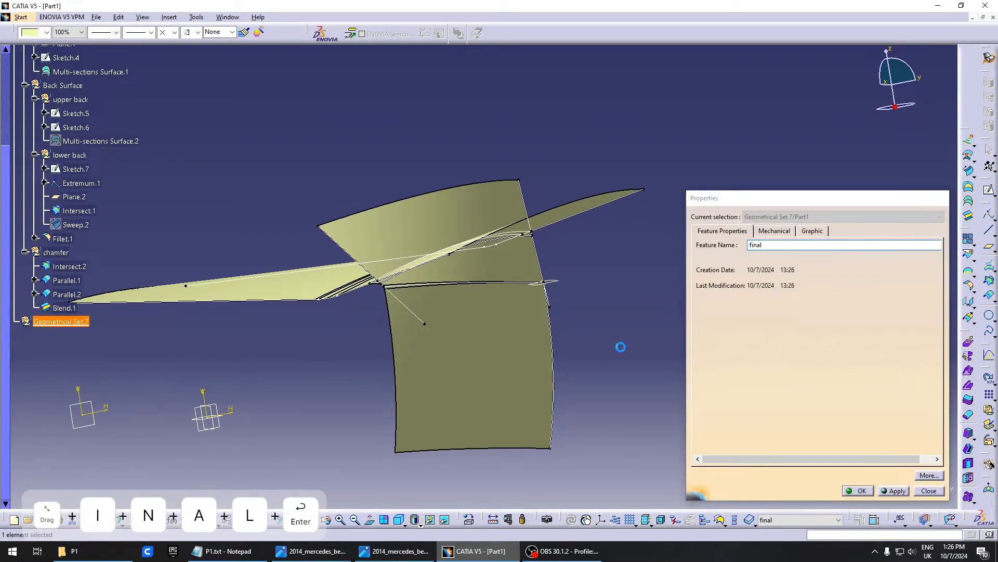
# Set up a BiTangent fillet in the final set with Multi-sections Surface.1 as first support and Blend.1 as second support
pyautogui.moveTo(495, 305)
pyautogui.mouseDown(button='middle')
pyautogui.moveTo(515, 299)
pyautogui.moveTo(499, 296)
pyautogui.moveTo(508, 296)
pyautogui.mouseUp(button='middle')
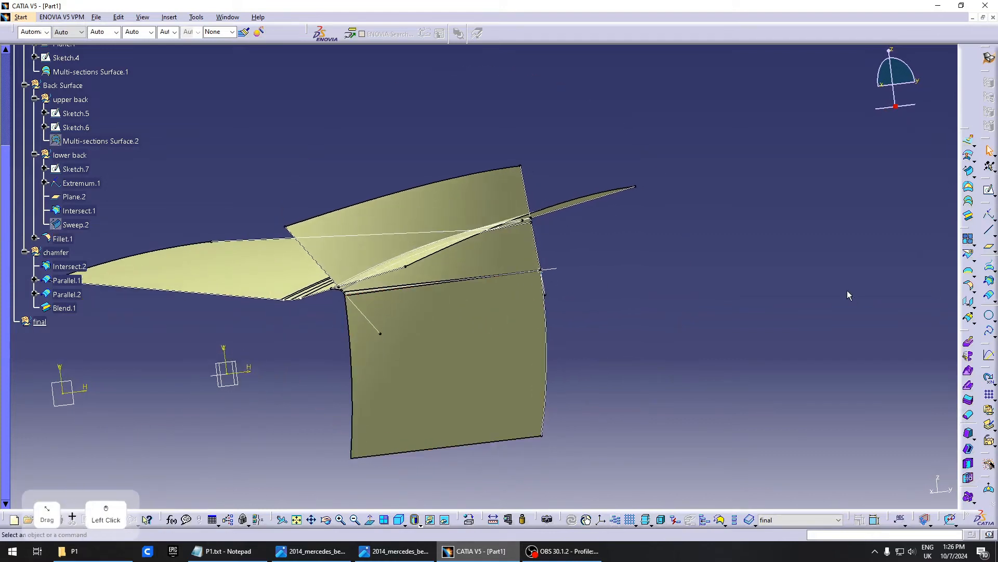
pyautogui.click(970, 286)
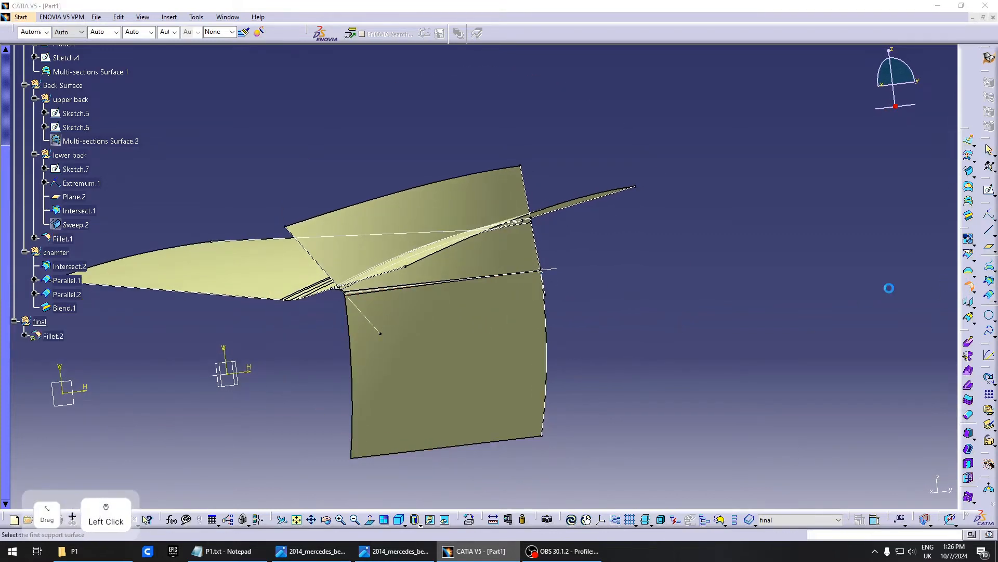
pyautogui.moveTo(447, 322); pyautogui.dragTo(312, 296, button='middle')
pyautogui.click(312, 297)
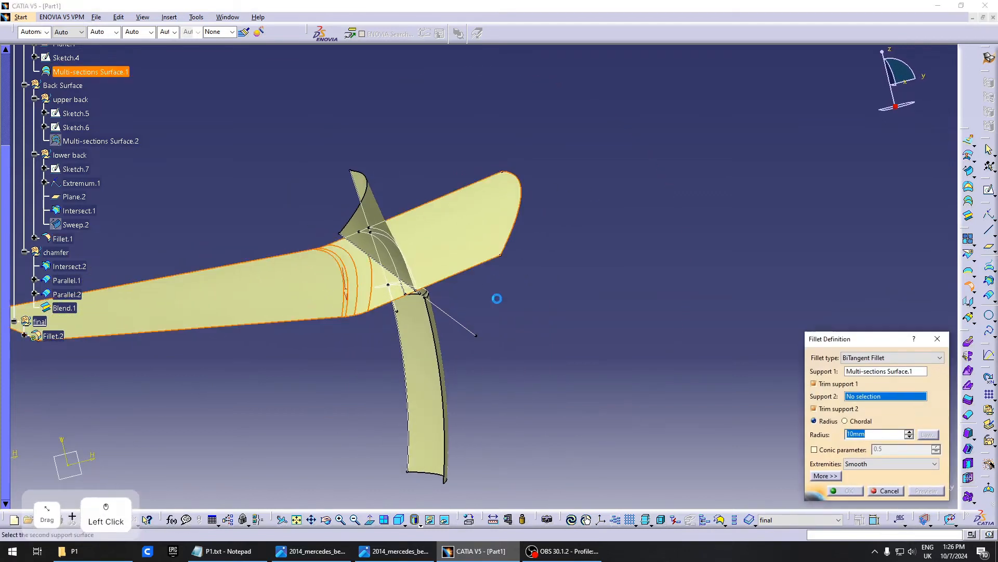
pyautogui.moveTo(495, 296)
pyautogui.mouseDown(button='middle')
pyautogui.moveTo(374, 309)
pyautogui.moveTo(433, 264)
pyautogui.moveTo(389, 285)
pyautogui.moveTo(479, 299)
pyautogui.moveTo(489, 312)
pyautogui.mouseUp(button='middle')
pyautogui.click(389, 285)
pyautogui.moveTo(548, 360); pyautogui.dragTo(499, 281, button='middle')
pyautogui.click(876, 396)
pyautogui.middleClick(523, 283)
pyautogui.click(514, 283)
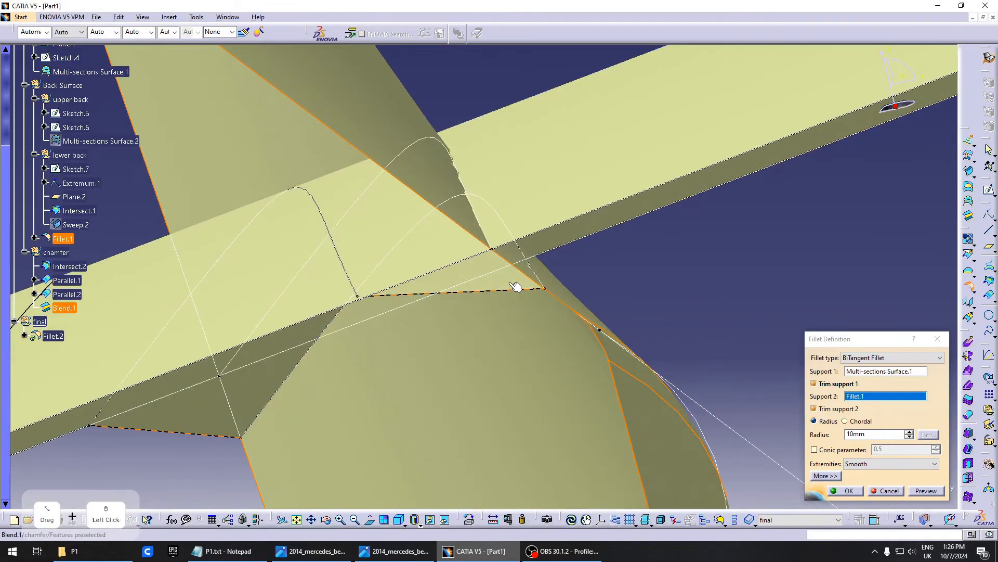
# Create a BiTangent fillet with 8 mm radius between Multi-sections Surface.1 and the chamfer's Blend.1 surface
pyautogui.moveTo(538, 311); pyautogui.dragTo(478, 284, button='middle')
pyautogui.click(464, 240)
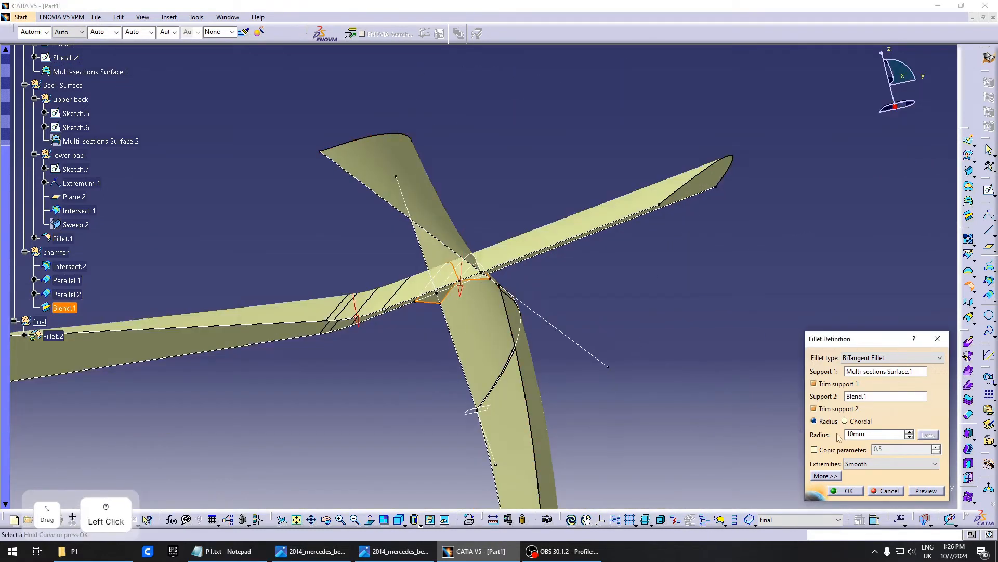
pyautogui.press('Return')
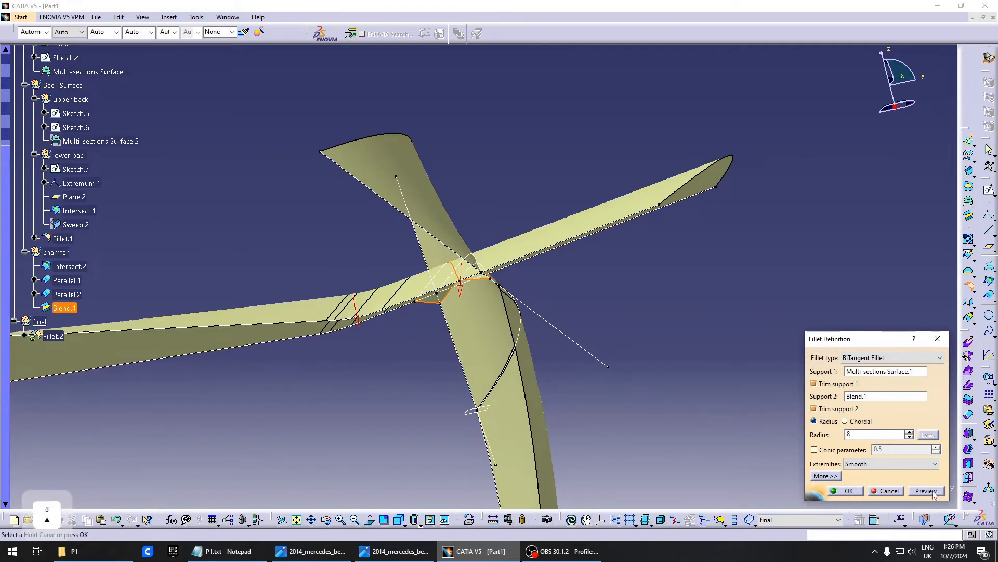
pyautogui.click(935, 495)
pyautogui.moveTo(457, 356); pyautogui.dragTo(528, 381, button='middle')
pyautogui.click(851, 492)
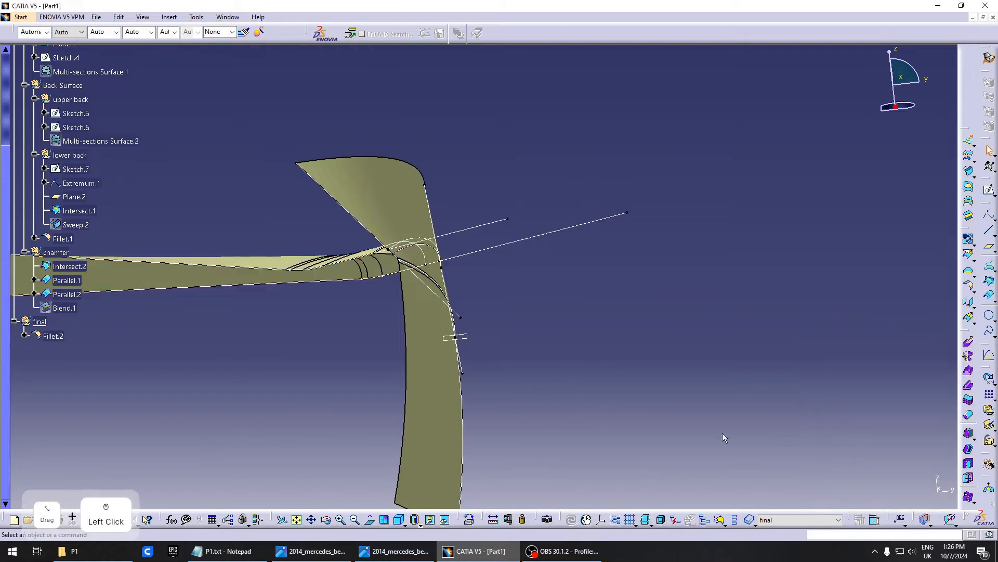
# Create a second BiTangent fillet with 8 mm radius between Fillet.2 and the back surface's Fillet.1
pyautogui.moveTo(722, 437); pyautogui.dragTo(823, 470, button='middle')
pyautogui.click(968, 285)
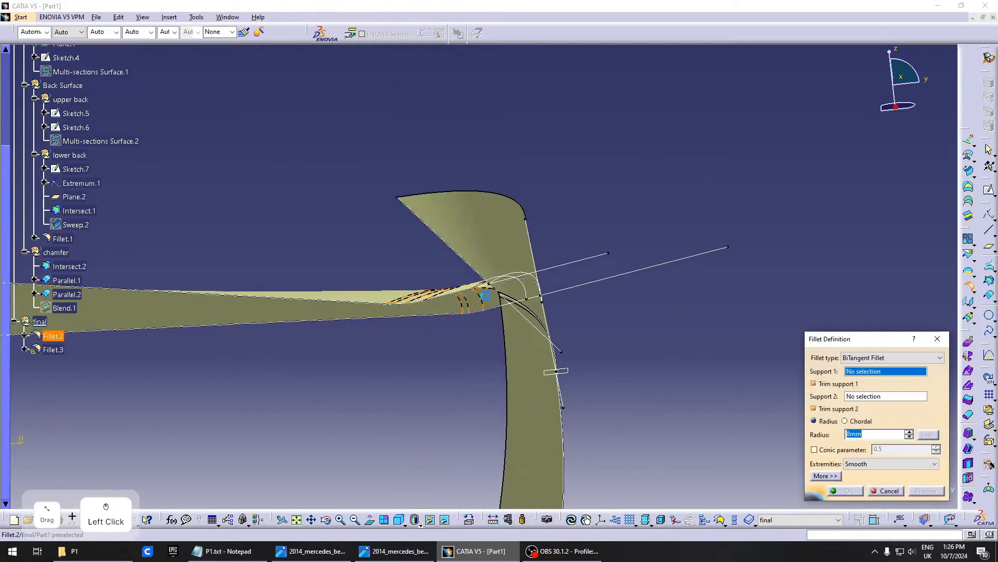
pyautogui.click(486, 296)
pyautogui.click(551, 367)
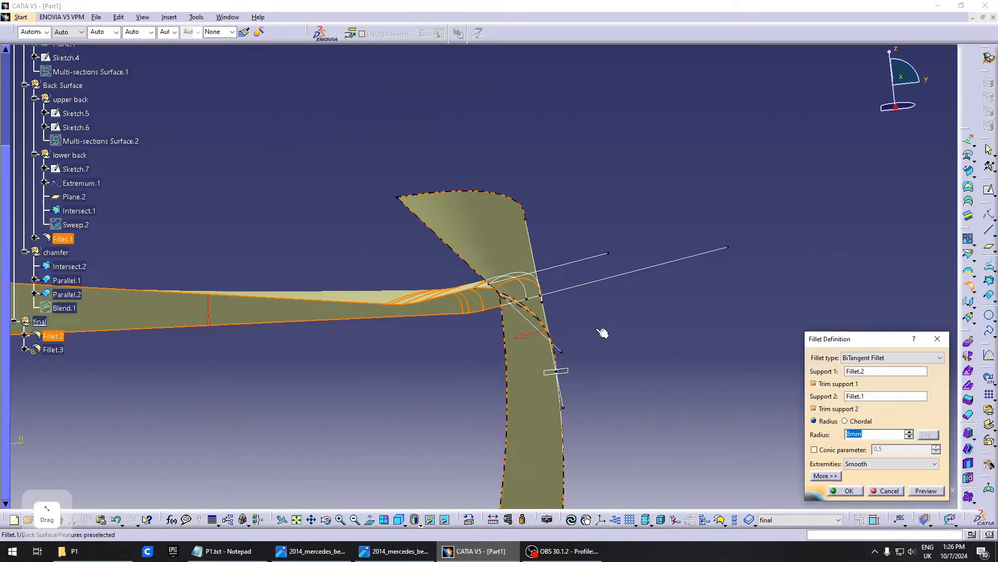
pyautogui.moveTo(603, 333); pyautogui.dragTo(678, 307, button='middle')
pyautogui.click(849, 490)
# Mirror the complete filleted surface Fillet.3 about the YZ plane with the Symmetry operation
pyautogui.moveTo(468, 291); pyautogui.dragTo(499, 312, button='middle')
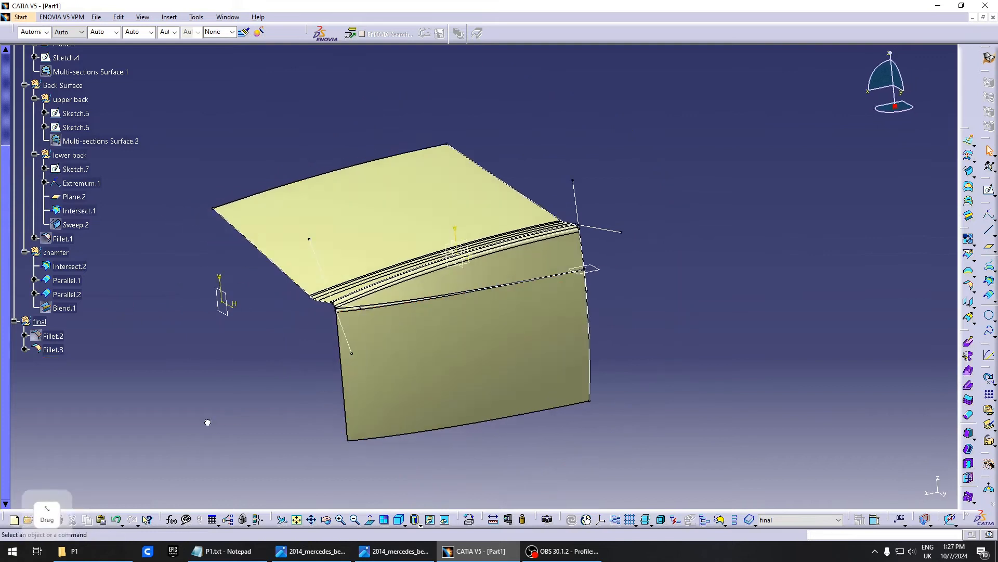
pyautogui.moveTo(180, 355); pyautogui.dragTo(575, 348, button='middle')
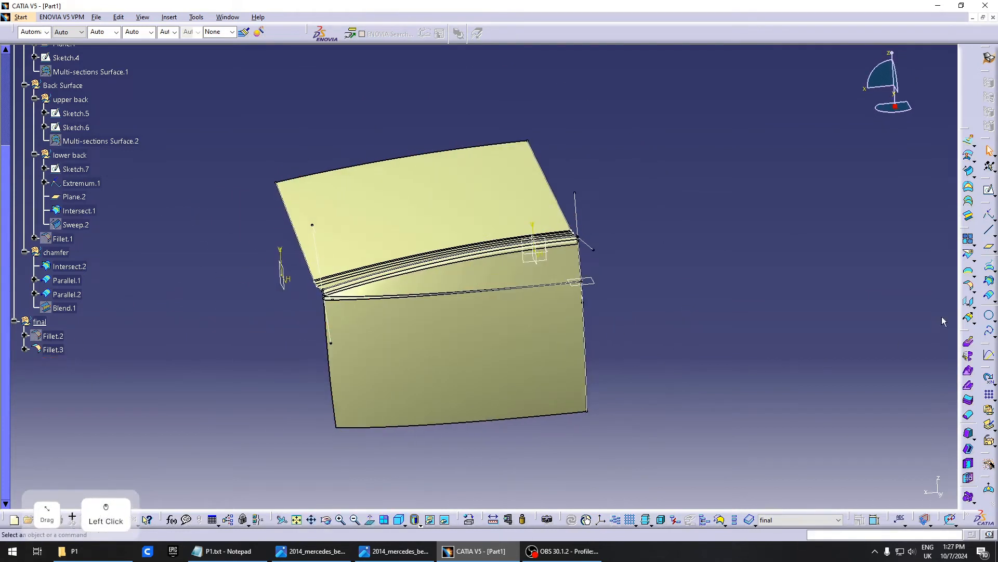
pyautogui.click(969, 301)
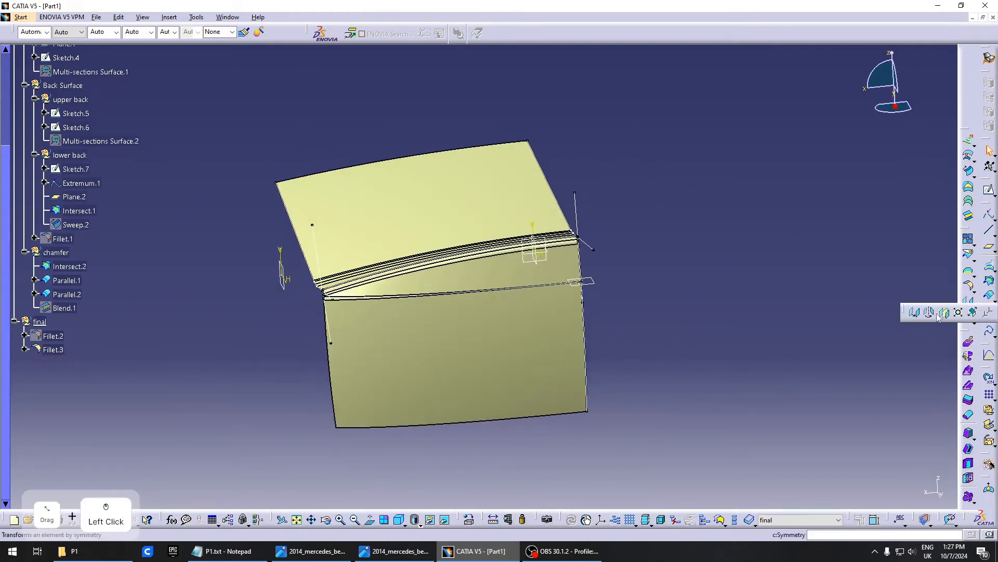
pyautogui.click(939, 317)
pyautogui.click(494, 330)
pyautogui.rightClick(884, 451)
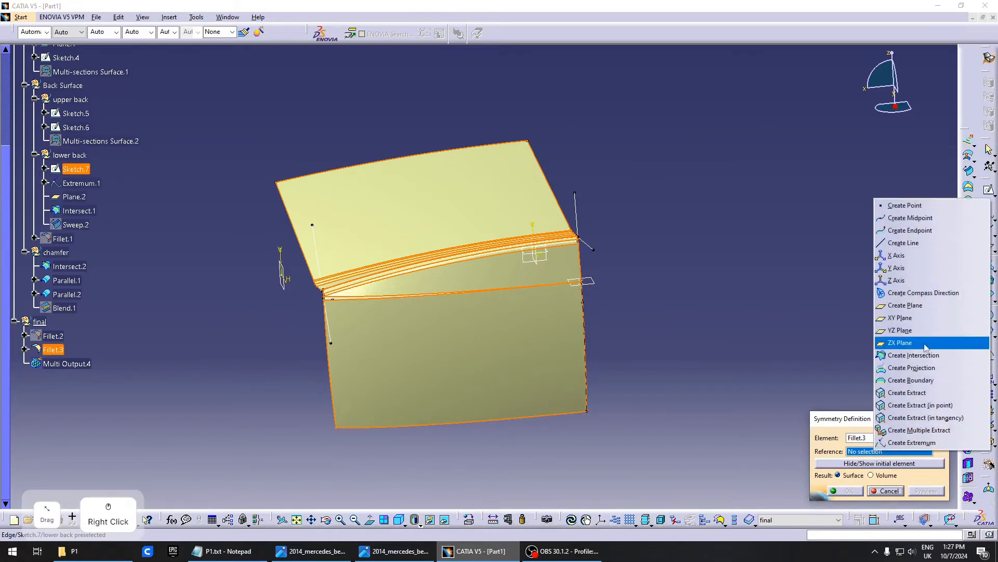
pyautogui.click(925, 345)
pyautogui.rightClick(882, 451)
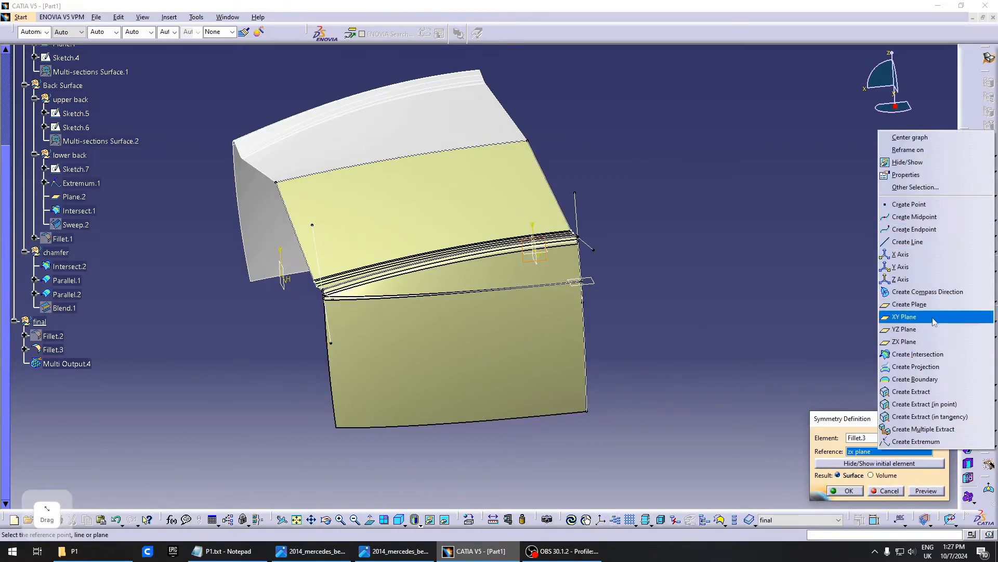
pyautogui.click(934, 318)
pyautogui.rightClick(856, 452)
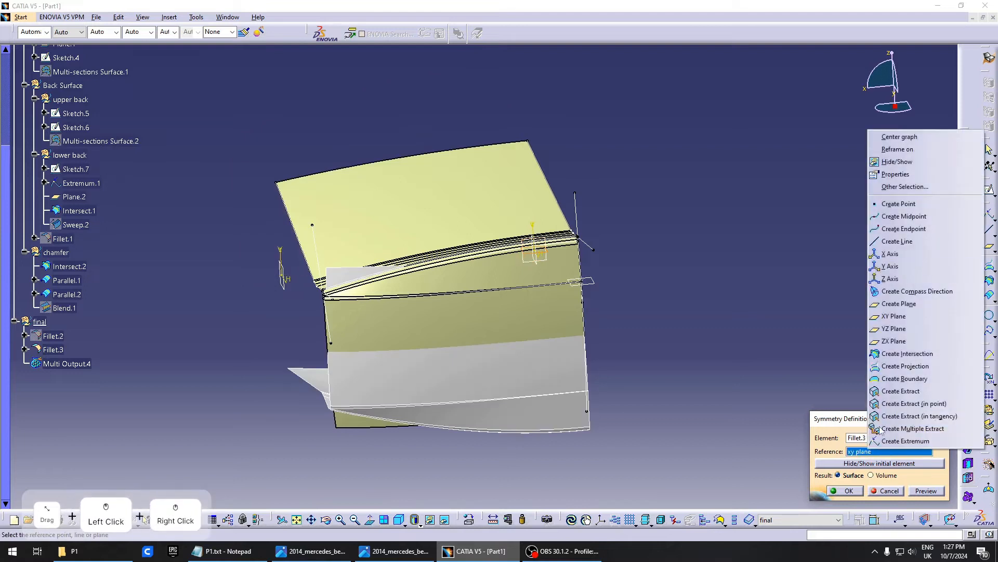
pyautogui.click(930, 332)
pyautogui.click(847, 491)
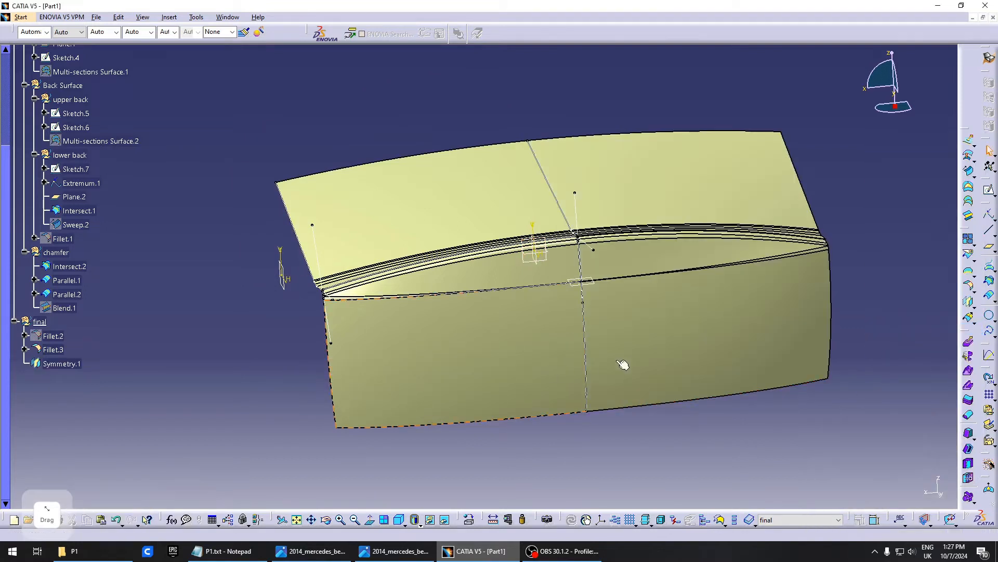
# Join Symmetry.1 and Fillet.3 into one surface with the tangency check enabled
pyautogui.click(650, 291)
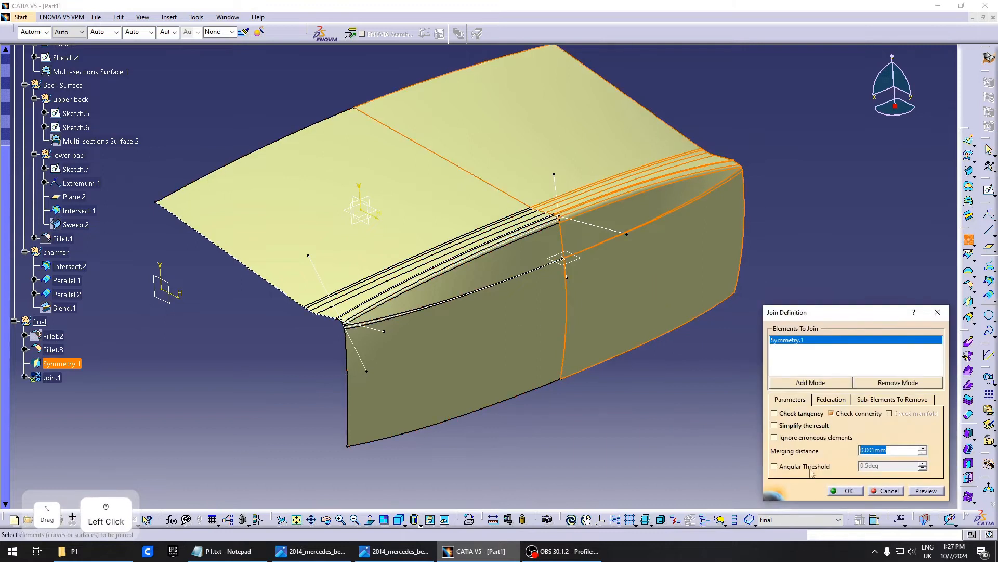
pyautogui.click(931, 491)
pyautogui.click(552, 350)
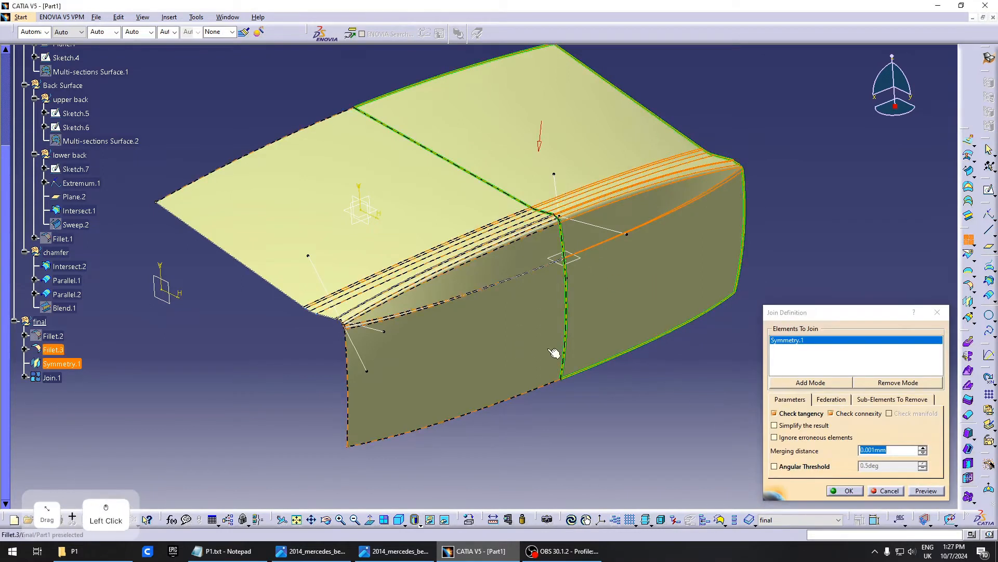
pyautogui.click(924, 489)
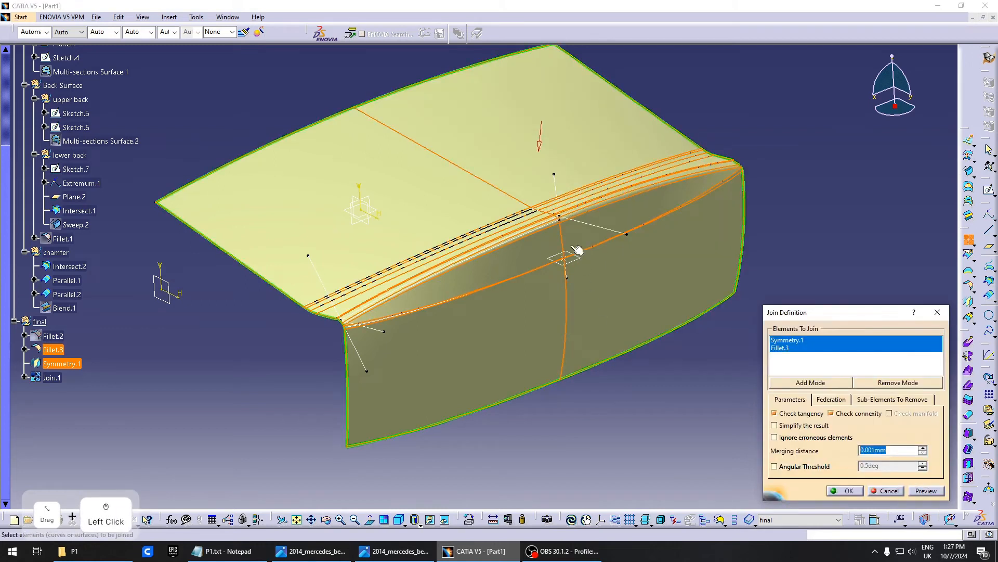
pyautogui.moveTo(577, 251); pyautogui.dragTo(476, 224, button='middle')
pyautogui.moveTo(520, 353); pyautogui.dragTo(539, 431, button='middle')
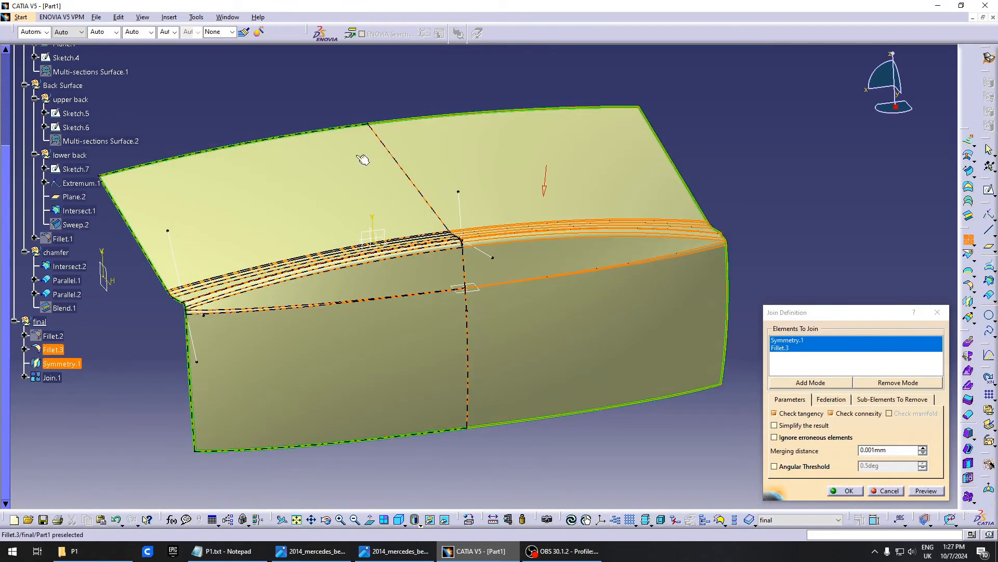
pyautogui.moveTo(382, 158); pyautogui.dragTo(437, 278, button='middle')
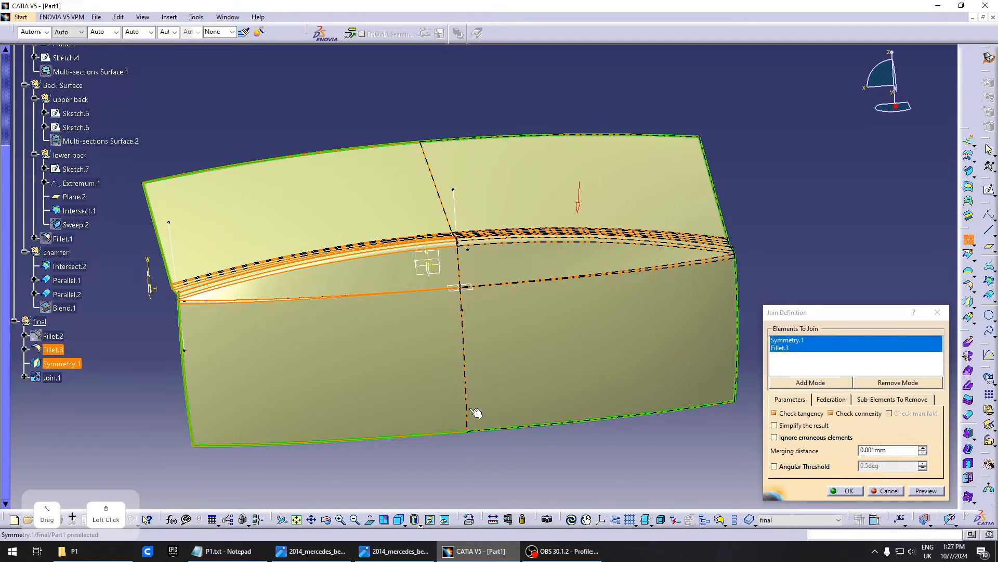
pyautogui.click(845, 490)
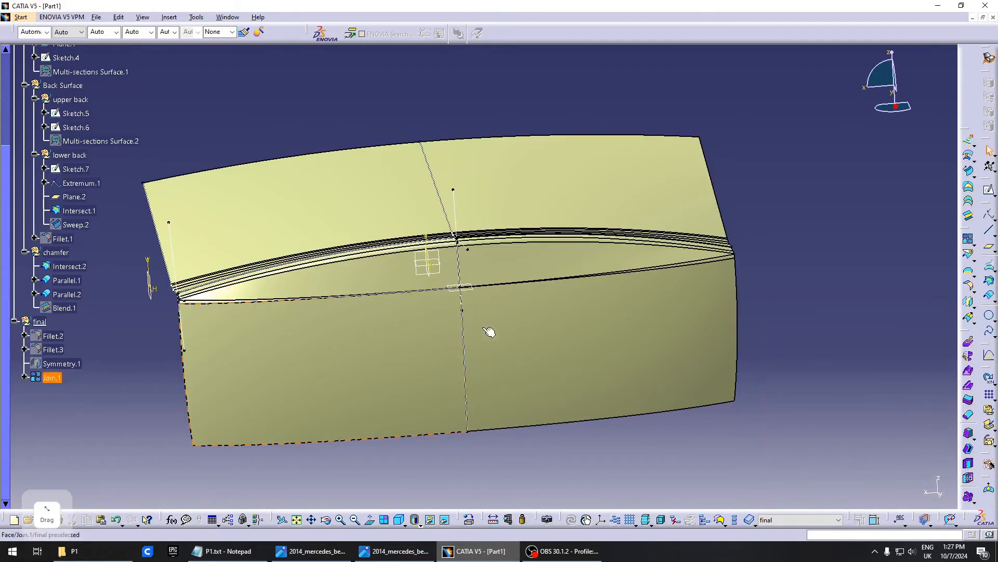
# Insert a geometrical set named "number plate depression" inside the Features set
pyautogui.moveTo(488, 332)
pyautogui.mouseDown(button='middle')
pyautogui.moveTo(624, 339)
pyautogui.moveTo(477, 321)
pyautogui.moveTo(479, 374)
pyautogui.moveTo(546, 368)
pyautogui.moveTo(538, 352)
pyautogui.moveTo(606, 342)
pyautogui.moveTo(349, 329)
pyautogui.moveTo(575, 339)
pyautogui.moveTo(528, 394)
pyautogui.moveTo(488, 327)
pyautogui.moveTo(473, 343)
pyautogui.mouseUp(button='middle')
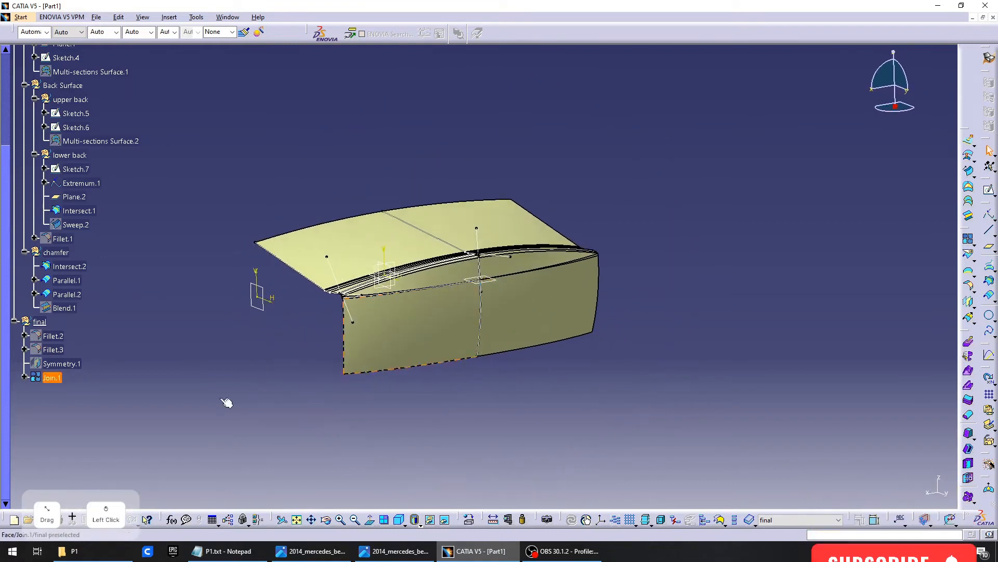
pyautogui.scroll(3, 102, 249)
pyautogui.click(46, 95)
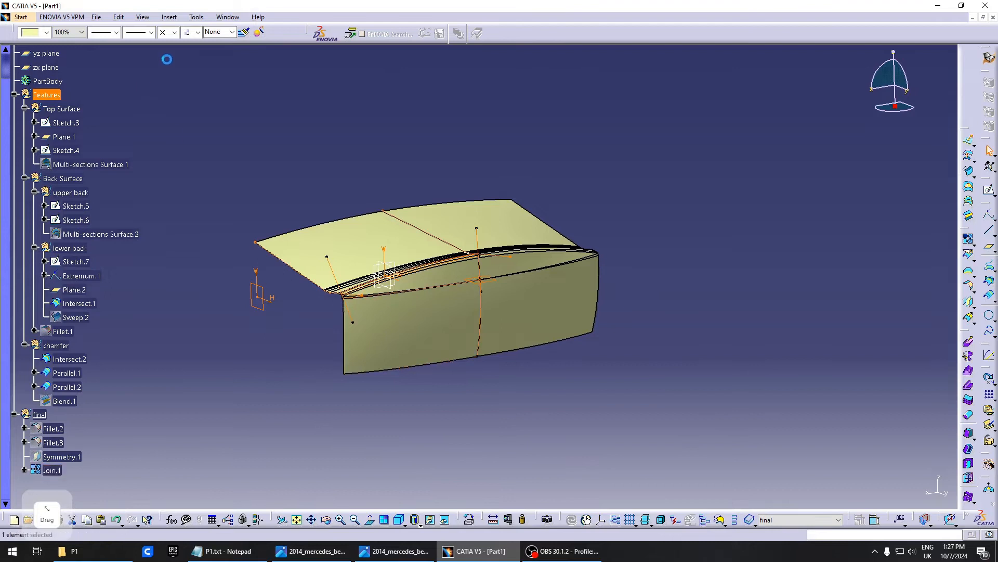
pyautogui.click(145, 18)
pyautogui.click(192, 67)
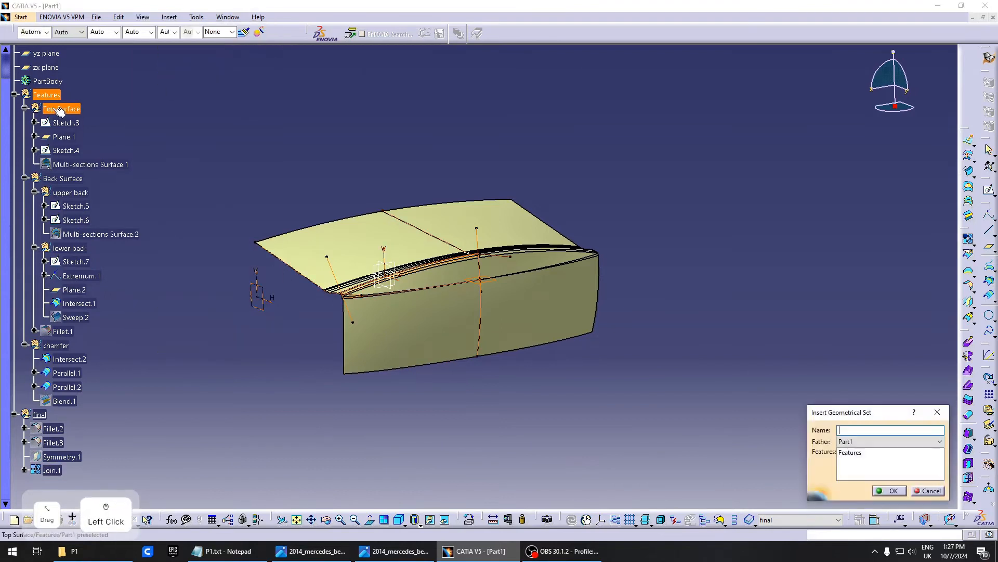
pyautogui.click(523, 297)
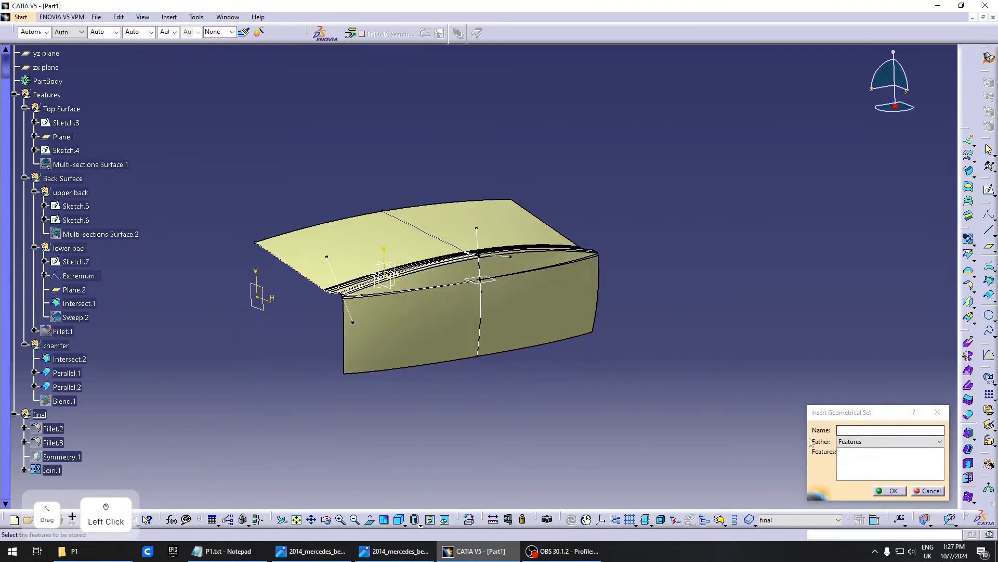
pyautogui.click(882, 431)
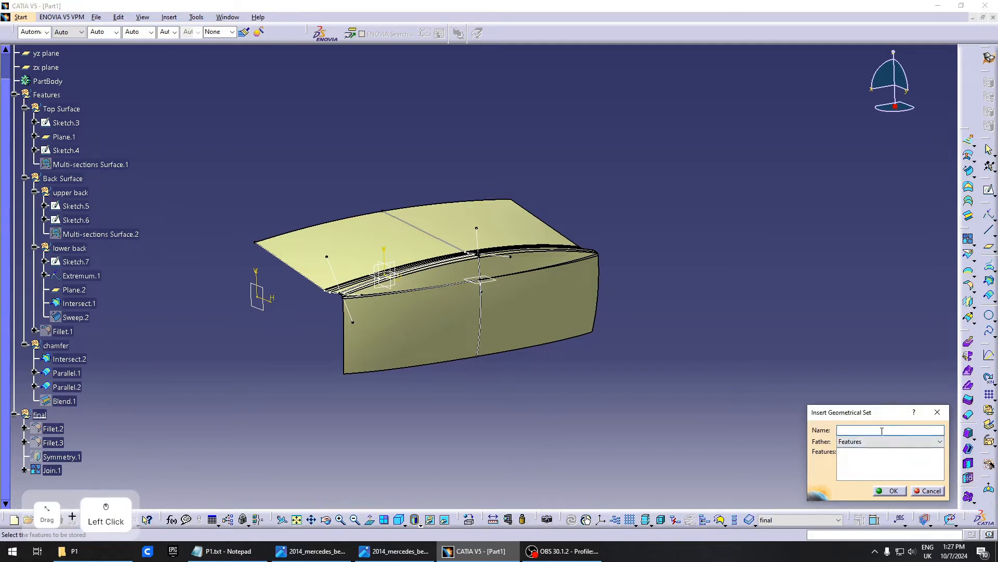
pyautogui.write('number plate dep')
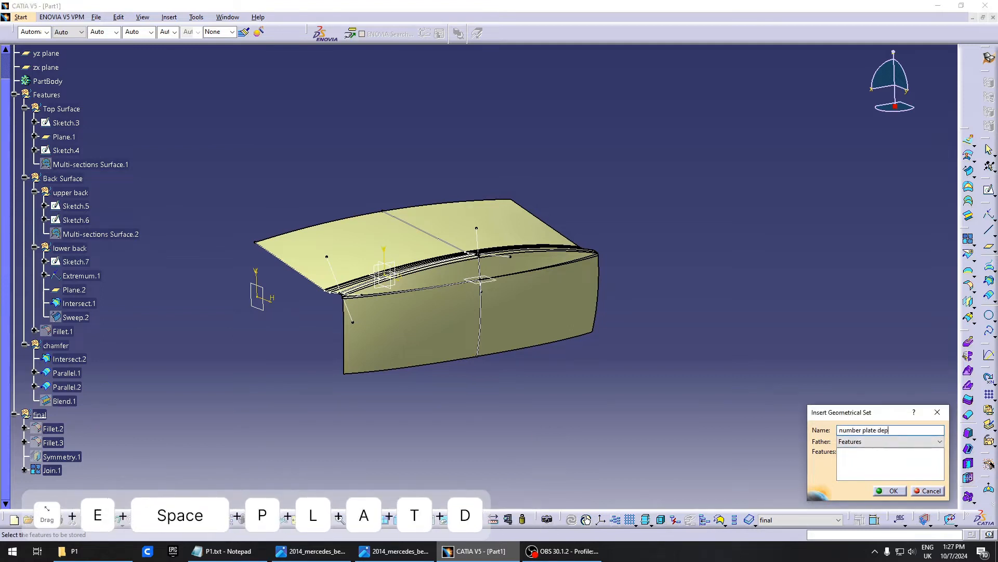
pyautogui.write('ression')
pyautogui.press('Return')
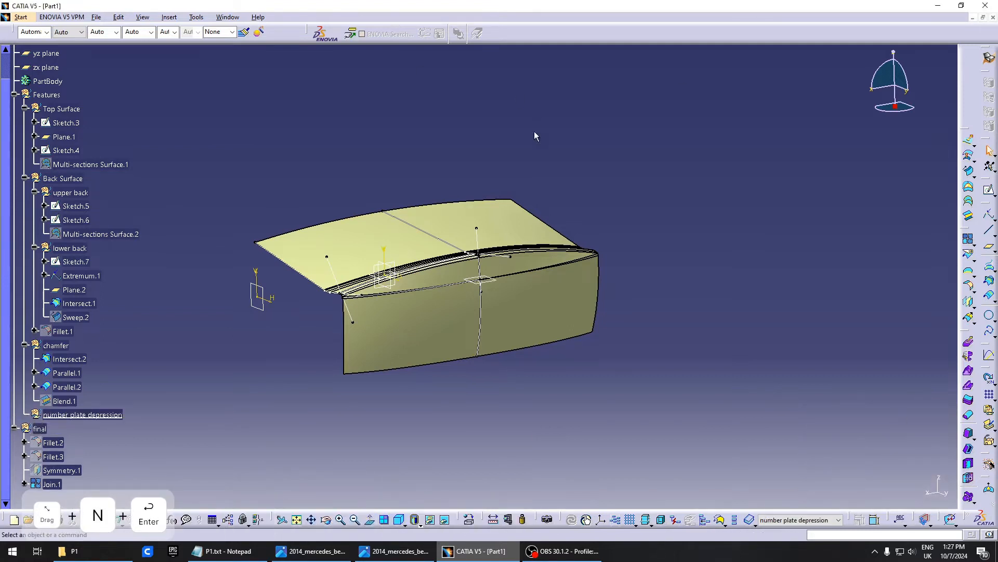
# Create a plane offset 555 mm from the ZX plane, near the back surface
pyautogui.click(551, 395)
pyautogui.moveTo(552, 395)
pyautogui.mouseDown(button='middle')
pyautogui.moveTo(339, 316)
pyautogui.moveTo(327, 323)
pyautogui.mouseUp(button='middle')
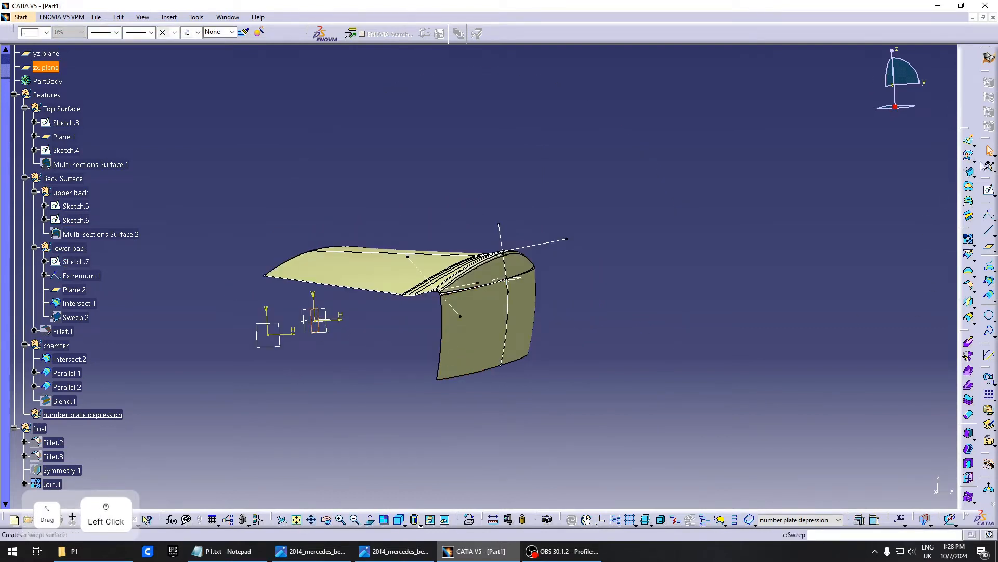
pyautogui.click(989, 250)
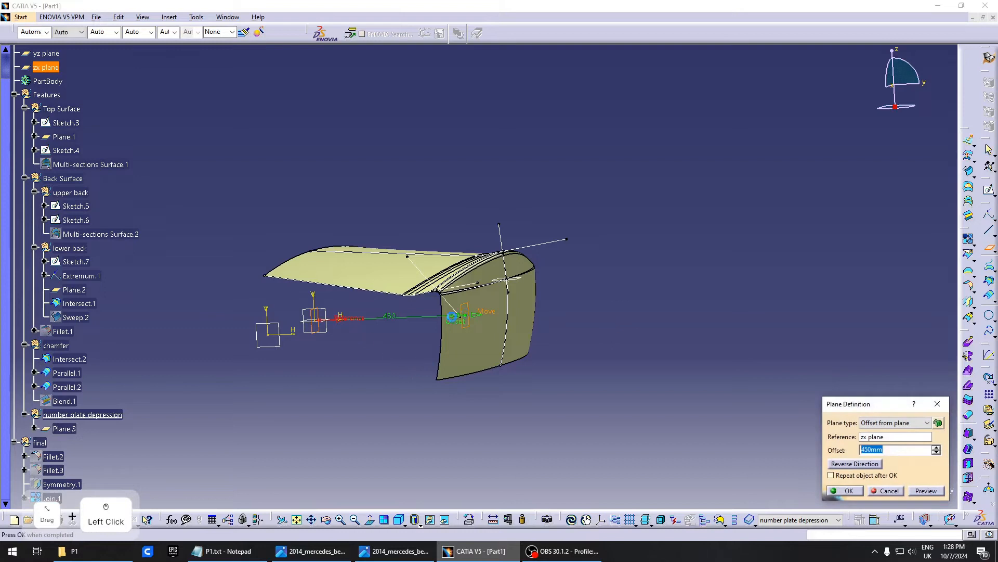
pyautogui.moveTo(453, 315); pyautogui.dragTo(489, 312, button='middle')
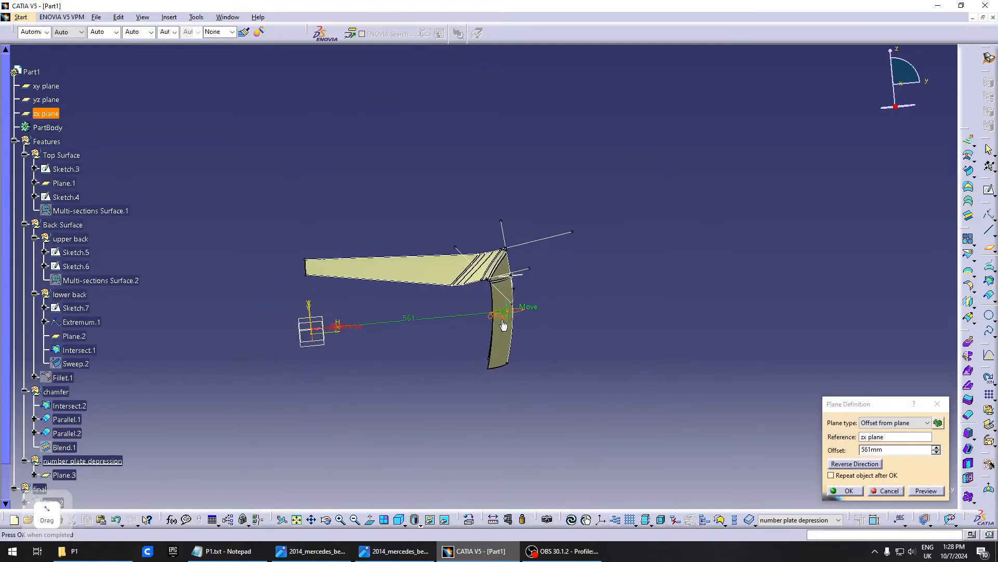
pyautogui.moveTo(585, 309); pyautogui.dragTo(468, 315, button='middle')
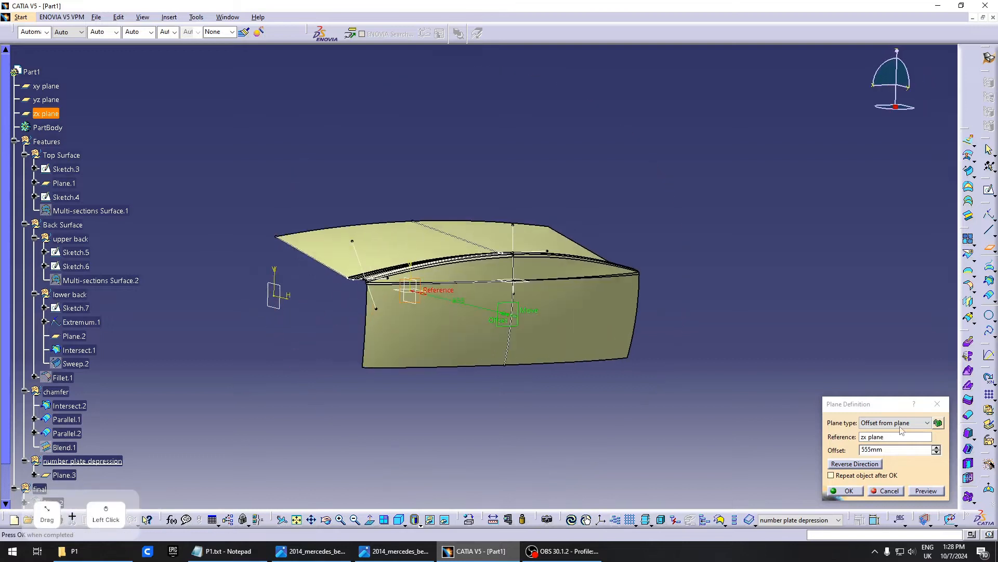
pyautogui.click(849, 491)
# Sketch a rectangle about 540 by 180 mm on the offset plane over the lower back and fill it with a surface
pyautogui.moveTo(869, 395); pyautogui.dragTo(885, 326, button='middle')
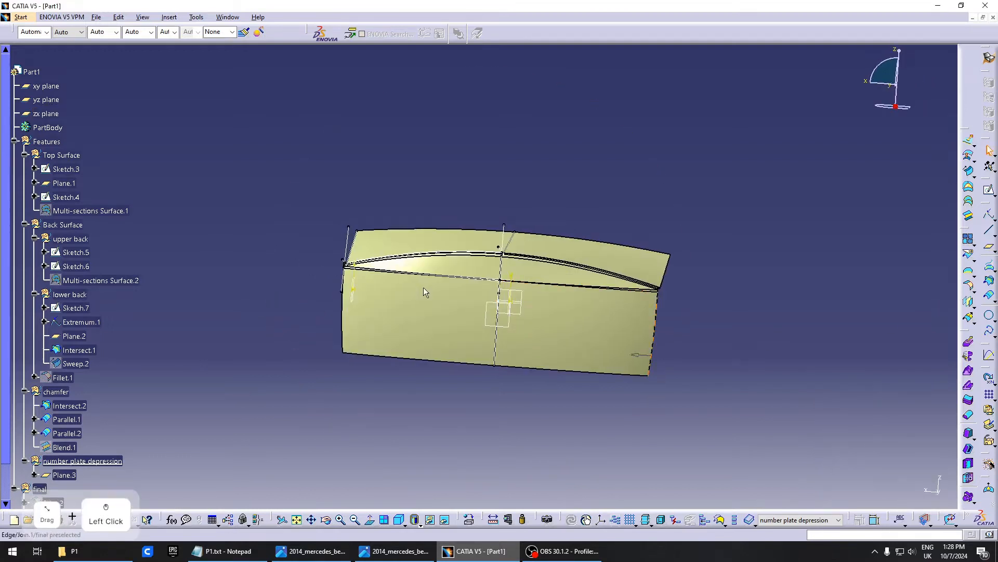
pyautogui.moveTo(423, 287); pyautogui.dragTo(453, 308, button='middle')
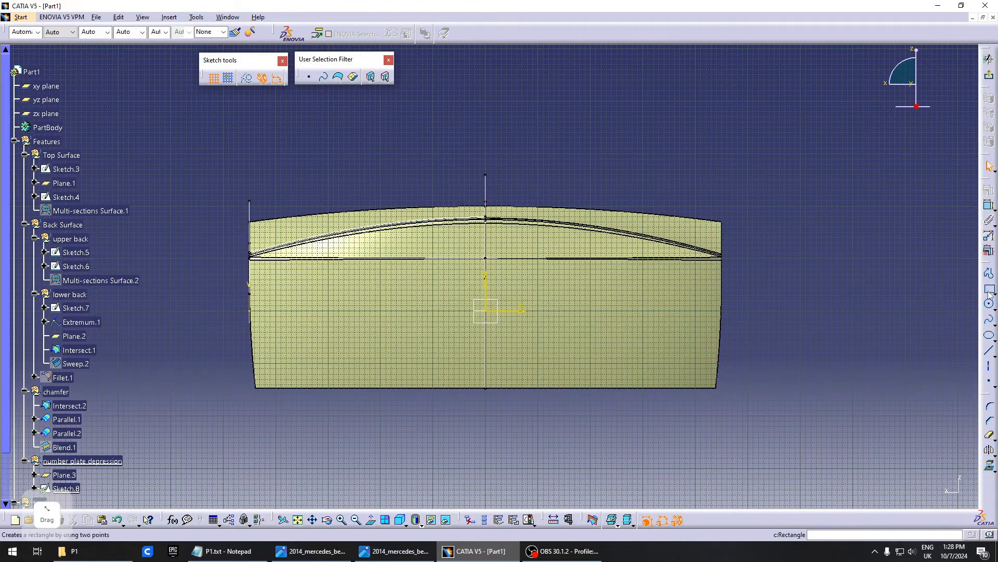
pyautogui.click(990, 290)
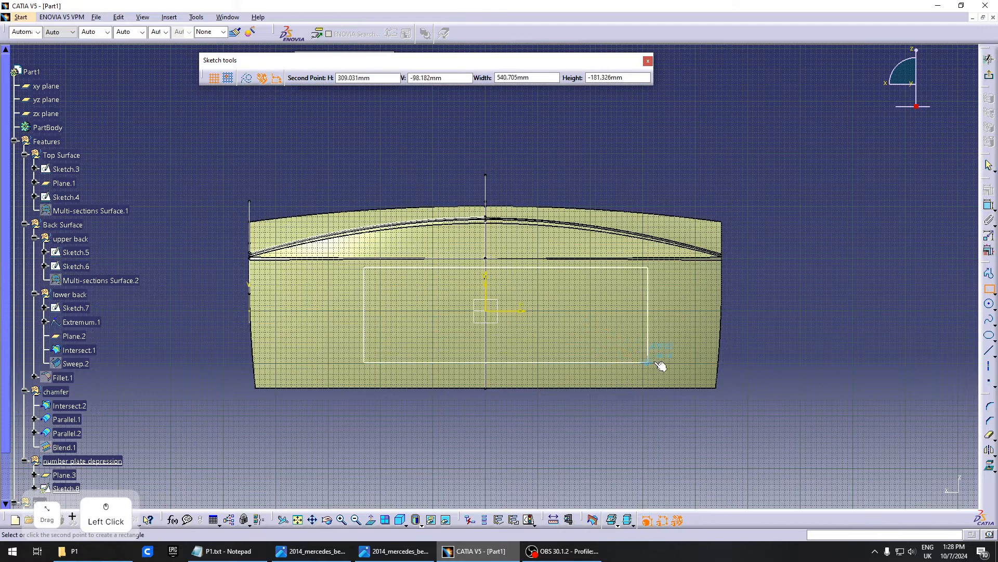
pyautogui.click(654, 360)
pyautogui.click(989, 75)
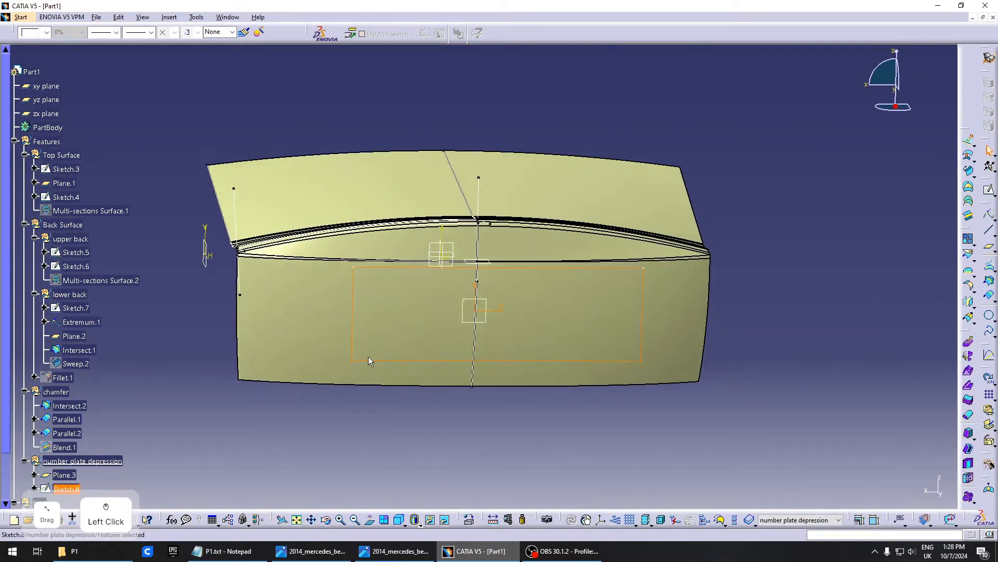
pyautogui.click(969, 187)
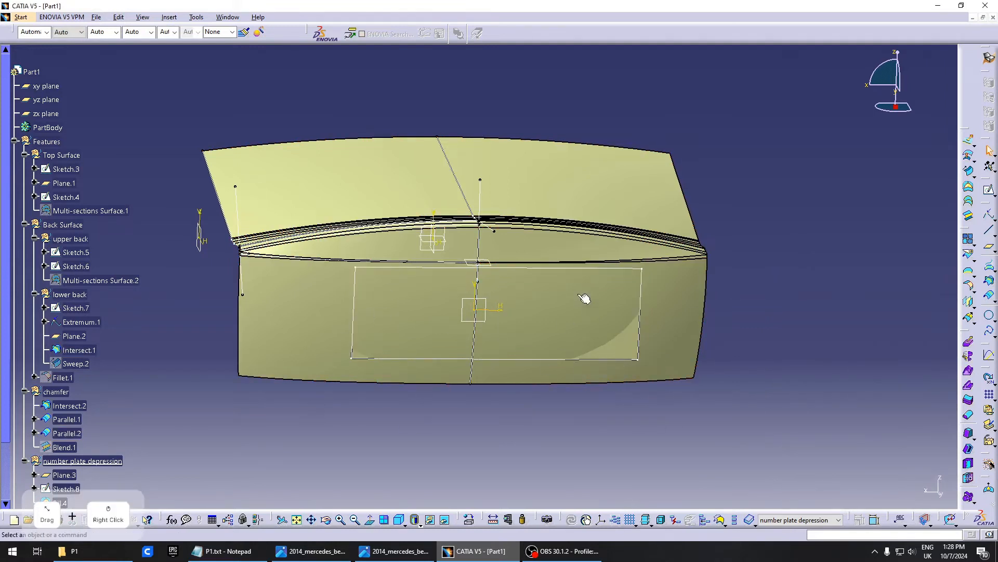
# Sketch a horizontal line about 516 mm long on the 555 mm offset plane, just below the rectangle's upper edge
pyautogui.moveTo(580, 295); pyautogui.dragTo(378, 281, button='middle')
pyautogui.scroll(-1, 388, 287)
pyautogui.moveTo(466, 312); pyautogui.dragTo(452, 270, button='middle')
pyautogui.scroll(-1, 429, 287)
pyautogui.click(439, 258)
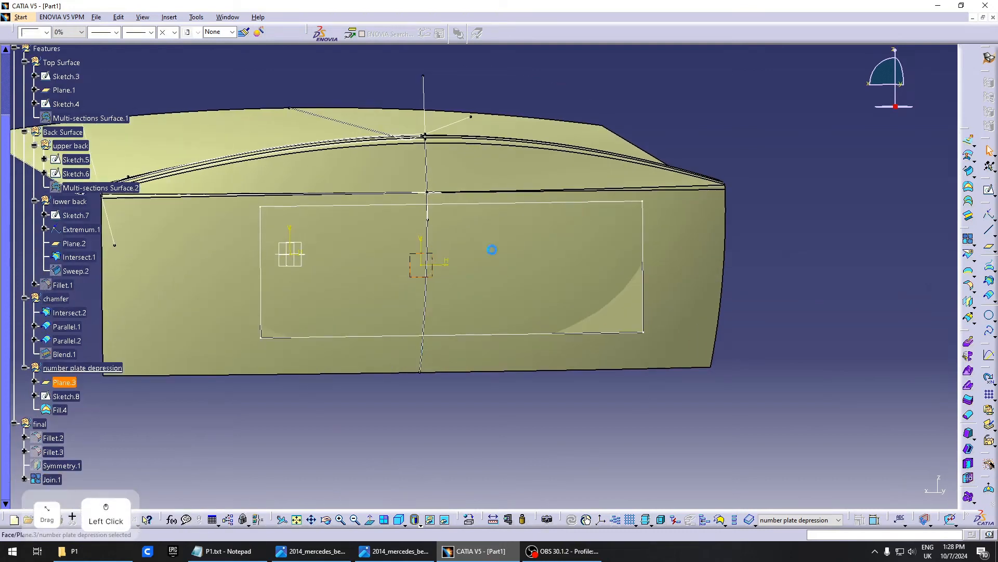
pyautogui.click(991, 189)
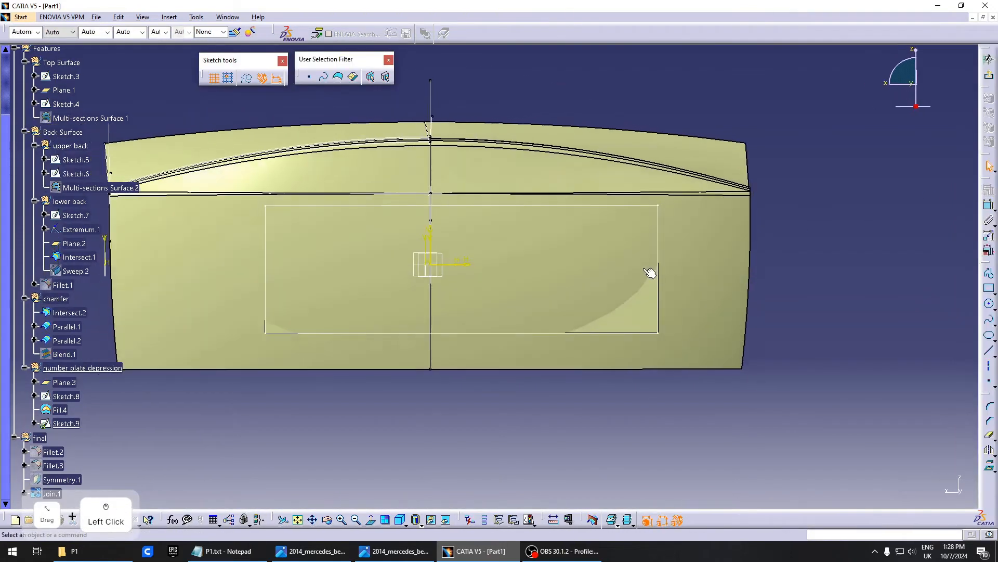
pyautogui.click(989, 353)
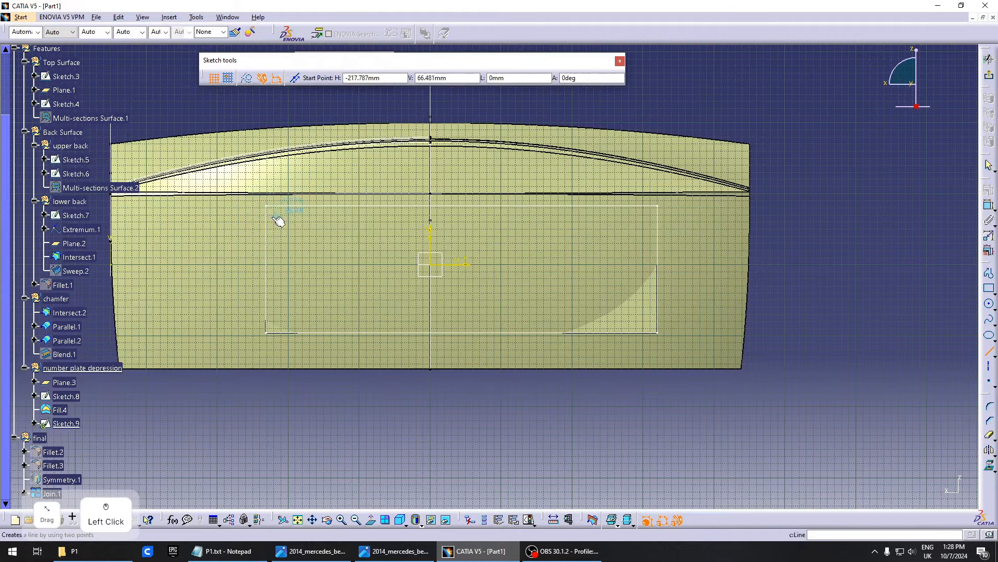
pyautogui.click(276, 218)
pyautogui.click(645, 218)
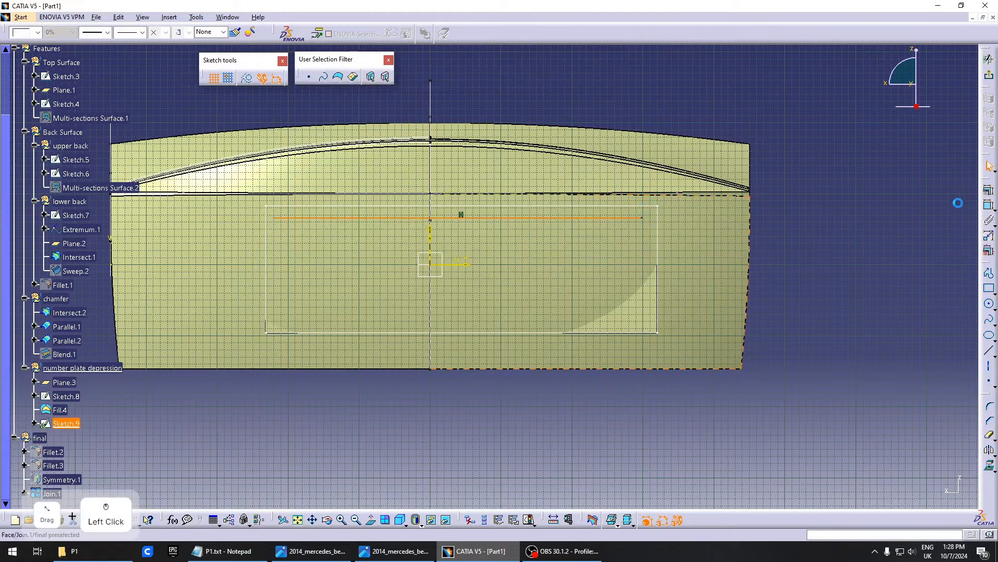
pyautogui.click(992, 207)
pyautogui.click(561, 417)
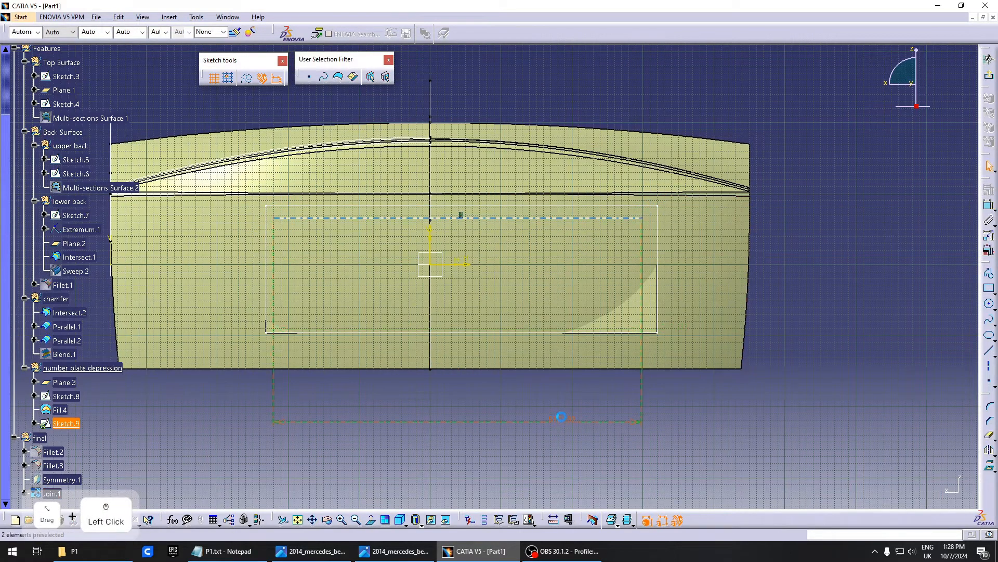
pyautogui.press('Escape')
pyautogui.press('Delete')
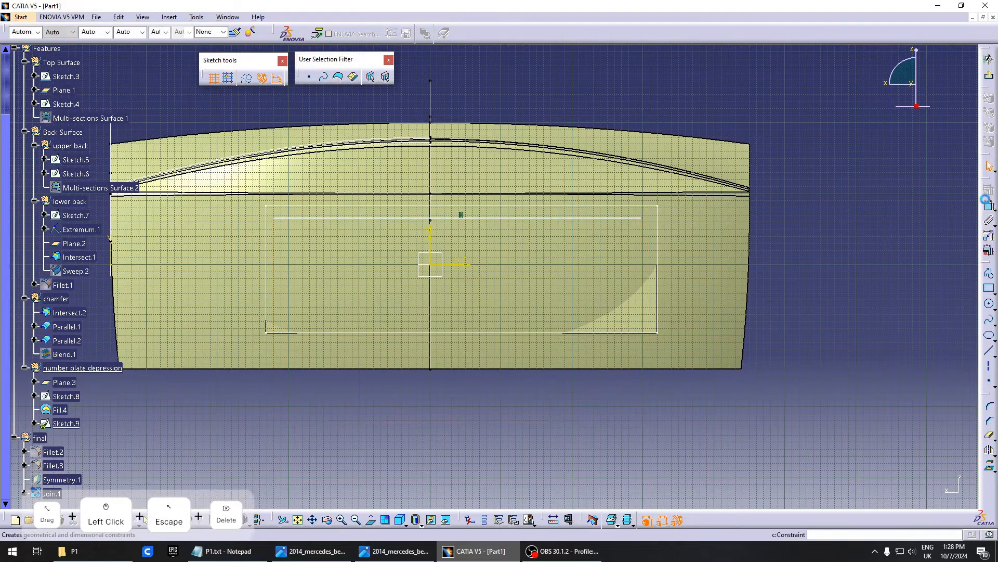
pyautogui.click(542, 219)
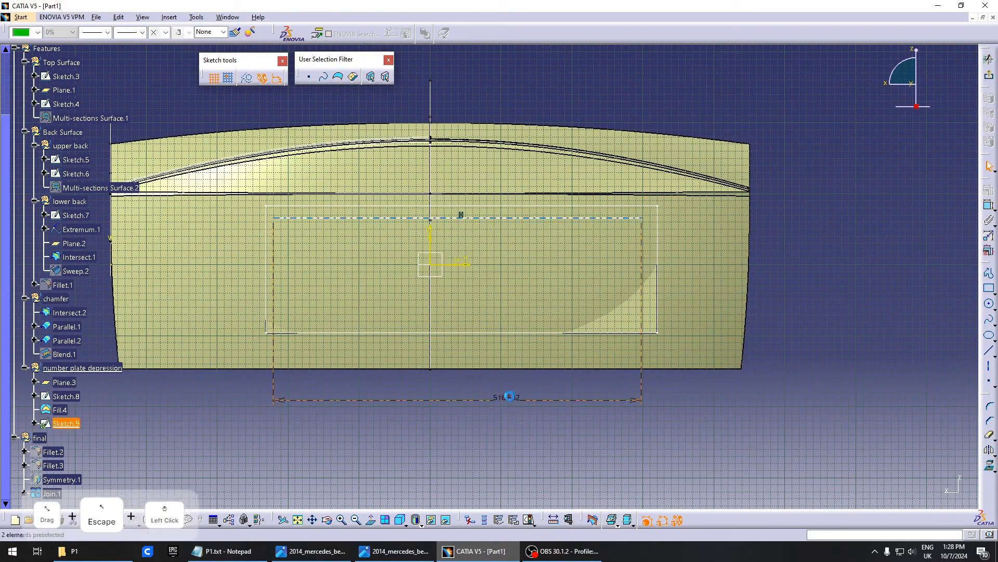
# Constrain the line 65 mm from the sketch's horizontal axis and finish the sketch
pyautogui.click(989, 204)
pyautogui.click(510, 221)
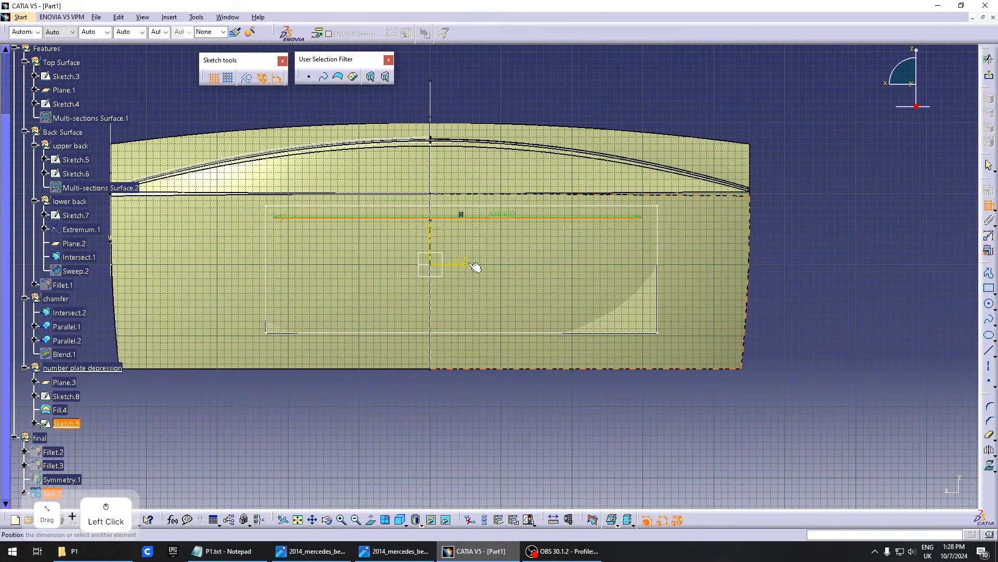
pyautogui.click(470, 264)
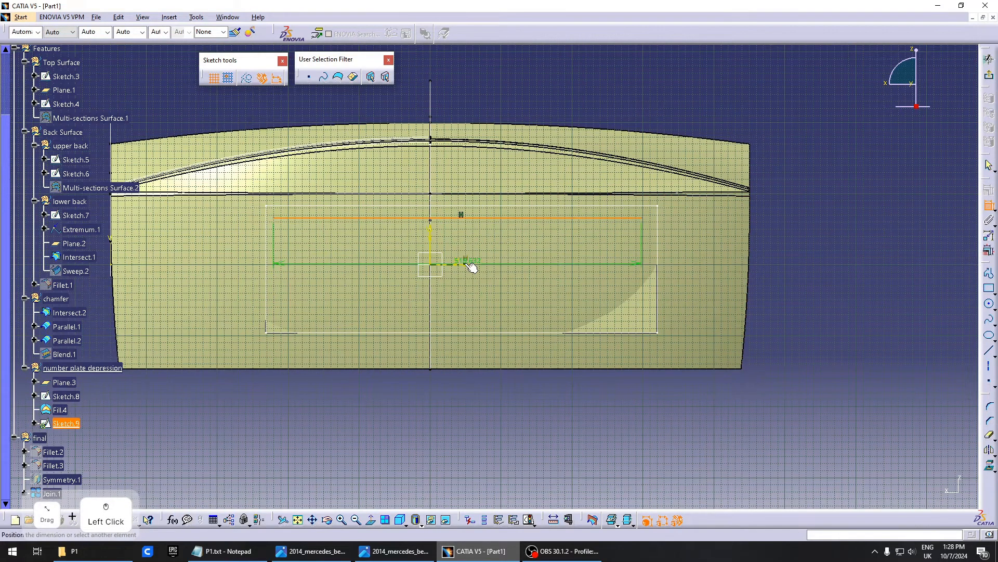
pyautogui.doubleClick(488, 382)
pyautogui.write('65mm')
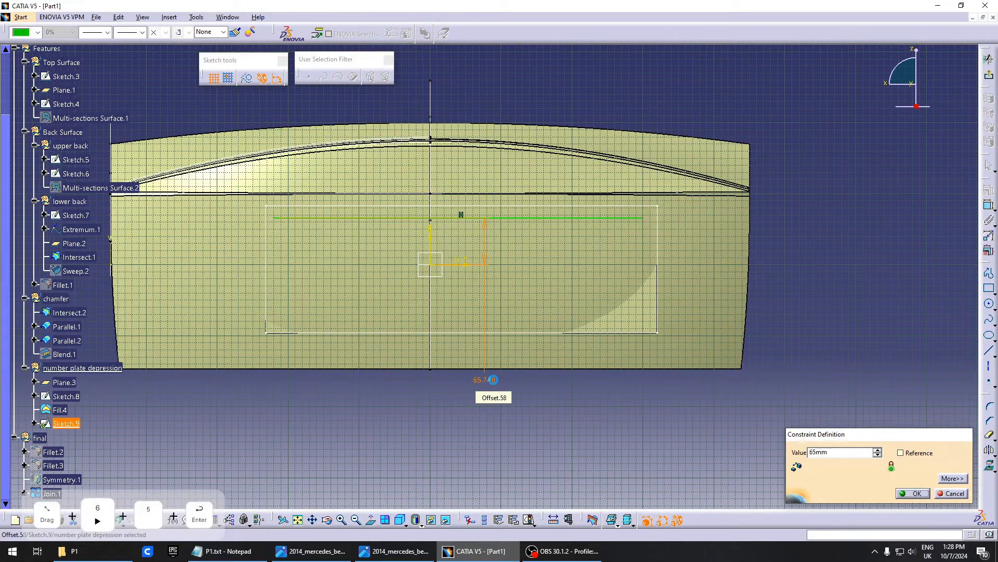
pyautogui.press('Return')
pyautogui.click(989, 77)
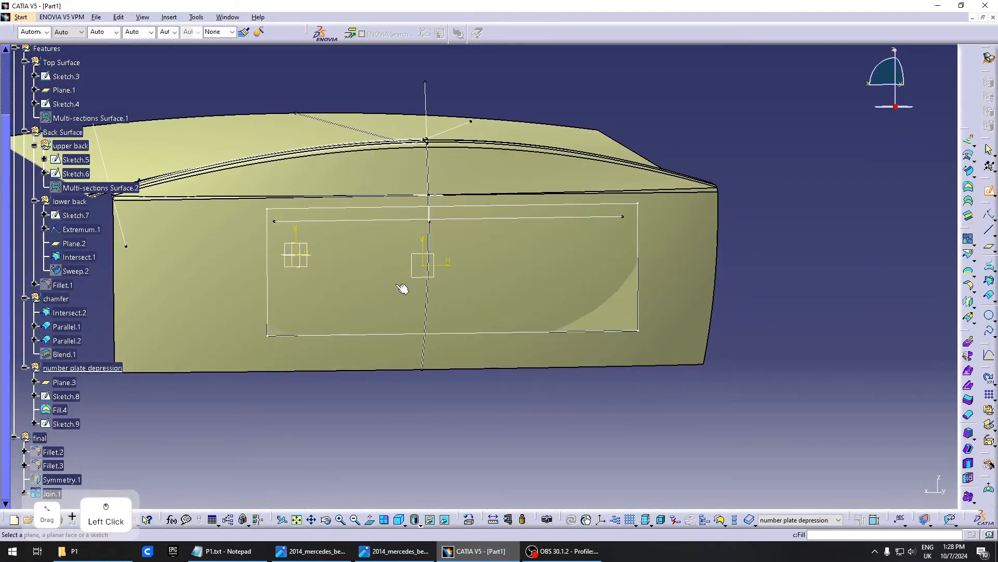
# Sketch a second horizontal line about 520 mm long on the same offset plane, in the lower part of the rectangle
pyautogui.click(421, 281)
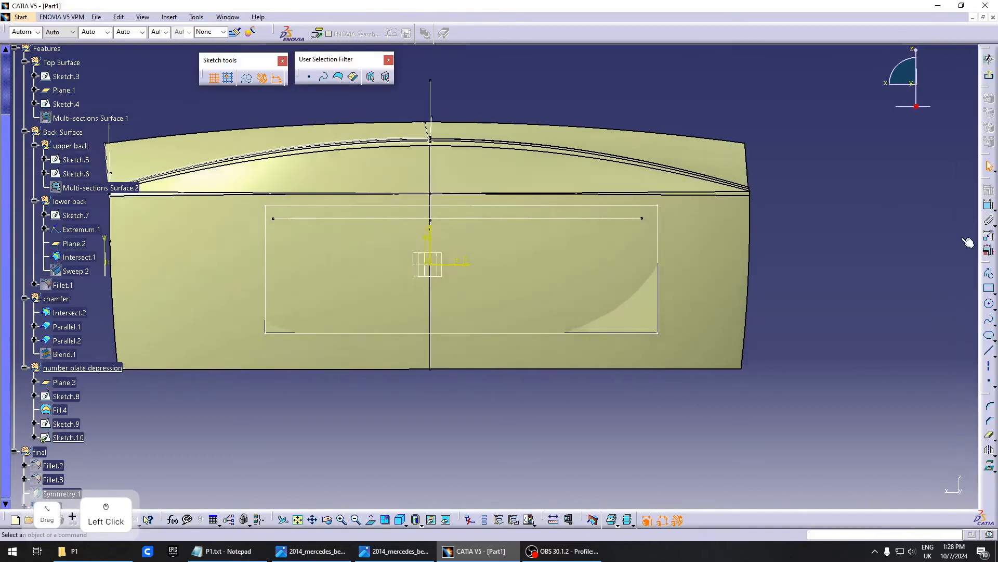
pyautogui.click(990, 351)
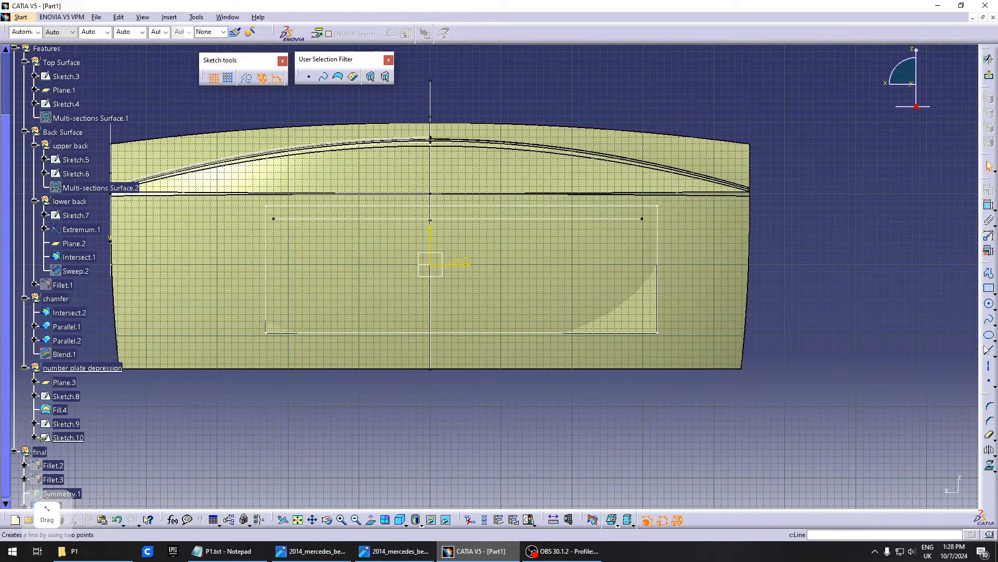
pyautogui.click(278, 298)
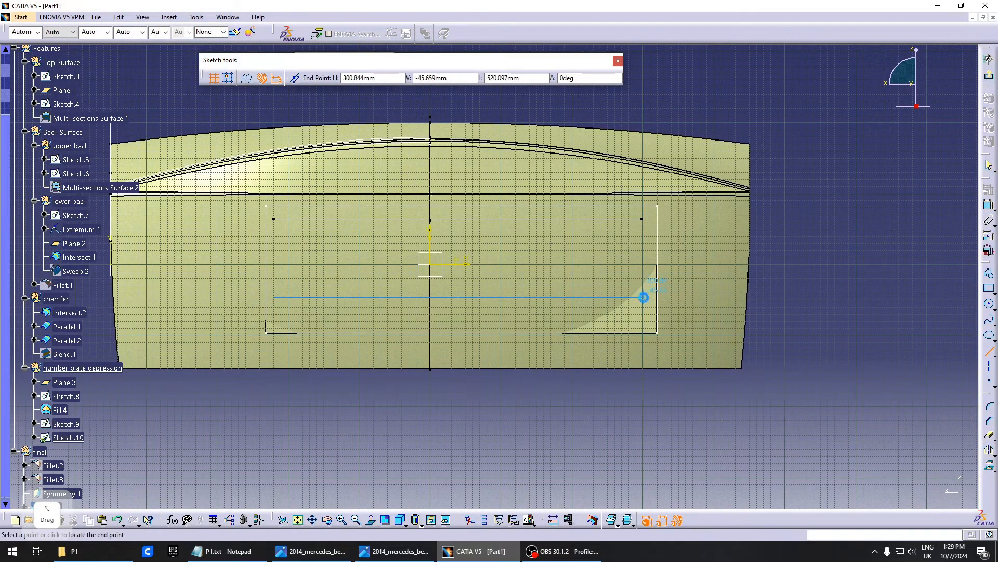
pyautogui.click(644, 297)
# Constrain the lower line 50 mm from the sketch's horizontal axis and finish the sketch
pyautogui.click(989, 204)
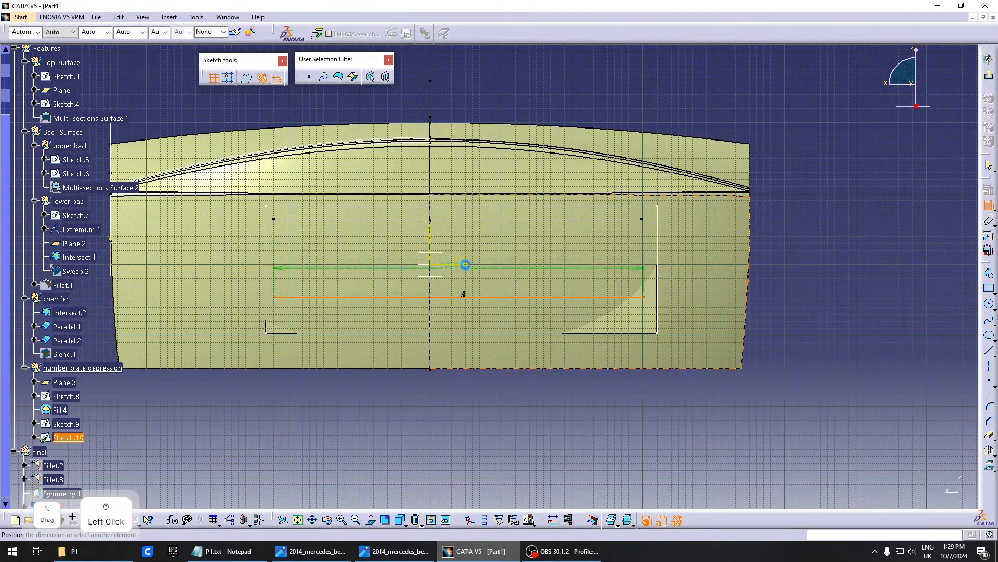
pyautogui.click(468, 265)
pyautogui.click(480, 391)
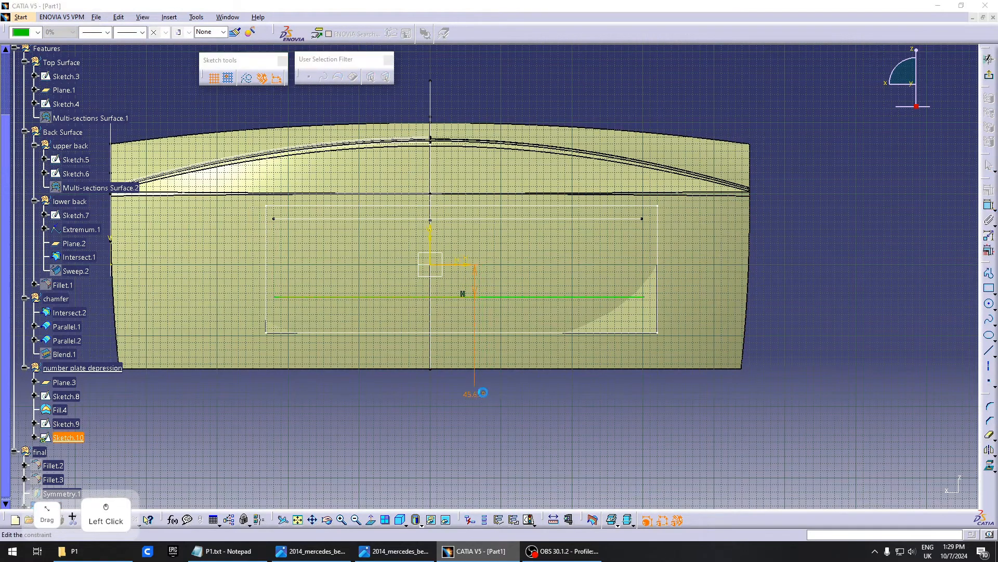
pyautogui.doubleClick(484, 395)
pyautogui.write('50mm')
pyautogui.press('Return')
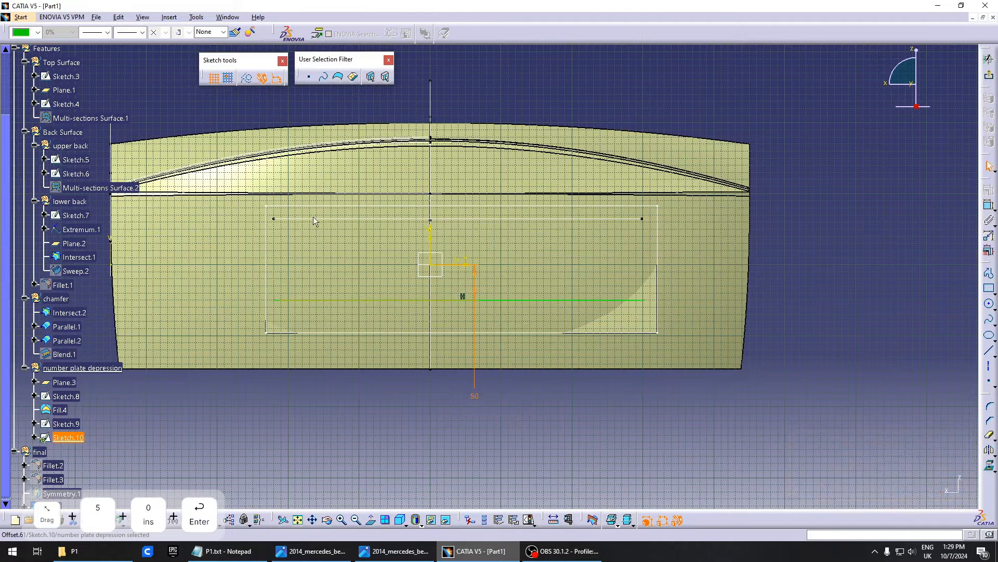
pyautogui.click(989, 59)
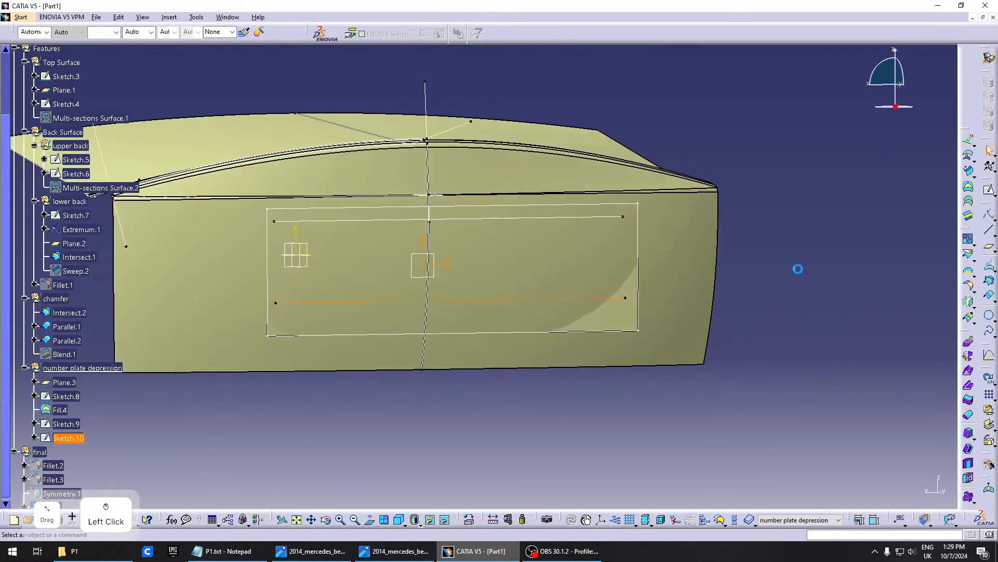
# Sketch a slanted line about 296 mm long on the offset plane, crossing the number plate rectangle from its upper corner to below its lower edge
pyautogui.click(990, 194)
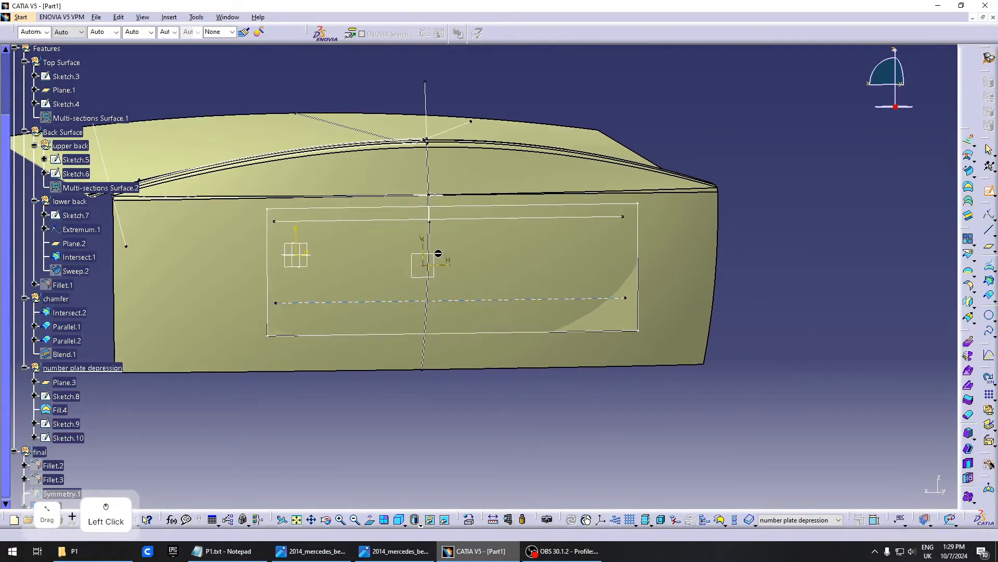
pyautogui.click(990, 351)
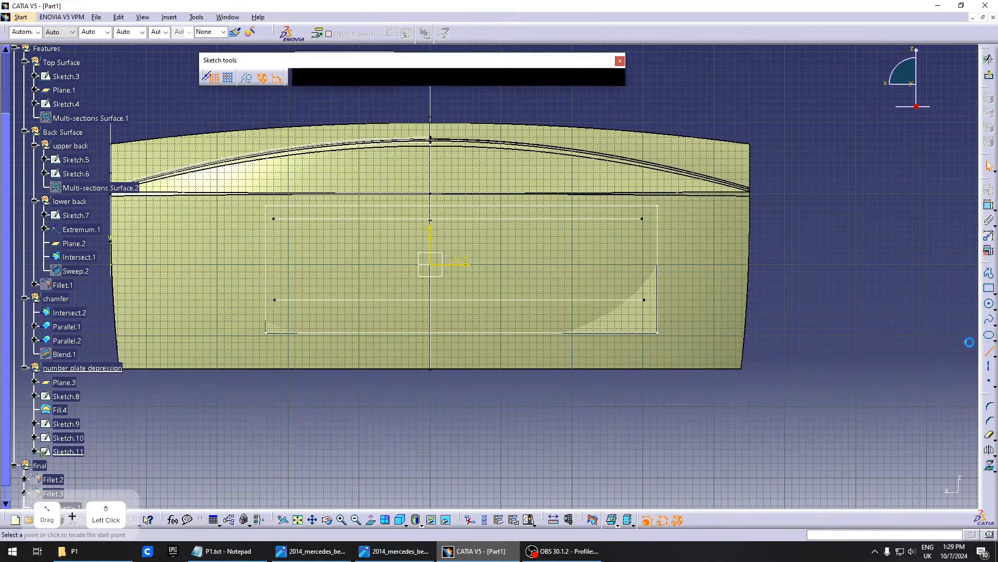
pyautogui.click(262, 169)
pyautogui.click(378, 344)
# Set the angle between the slanted line and the vertical axis to 30°
pyautogui.click(989, 205)
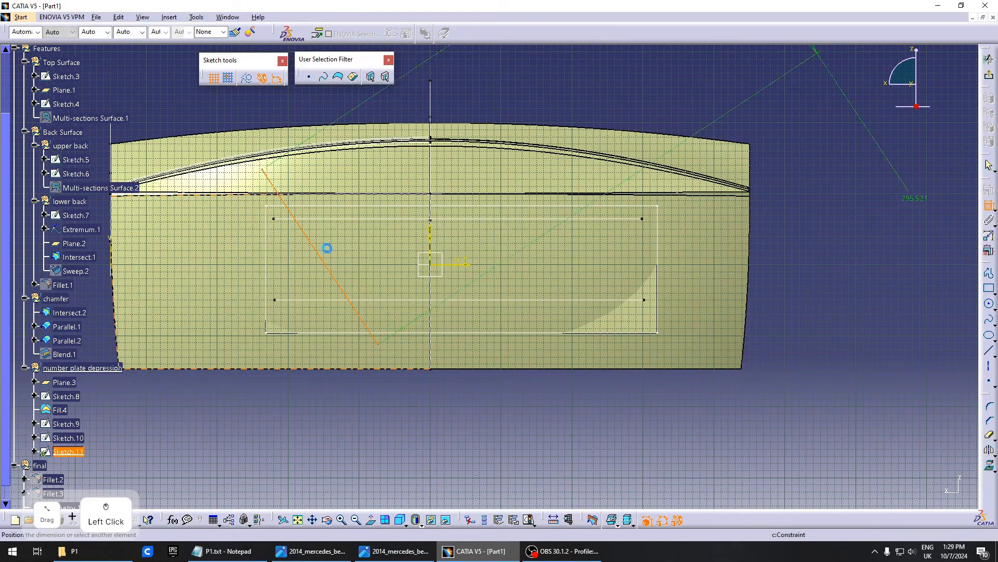
pyautogui.click(430, 222)
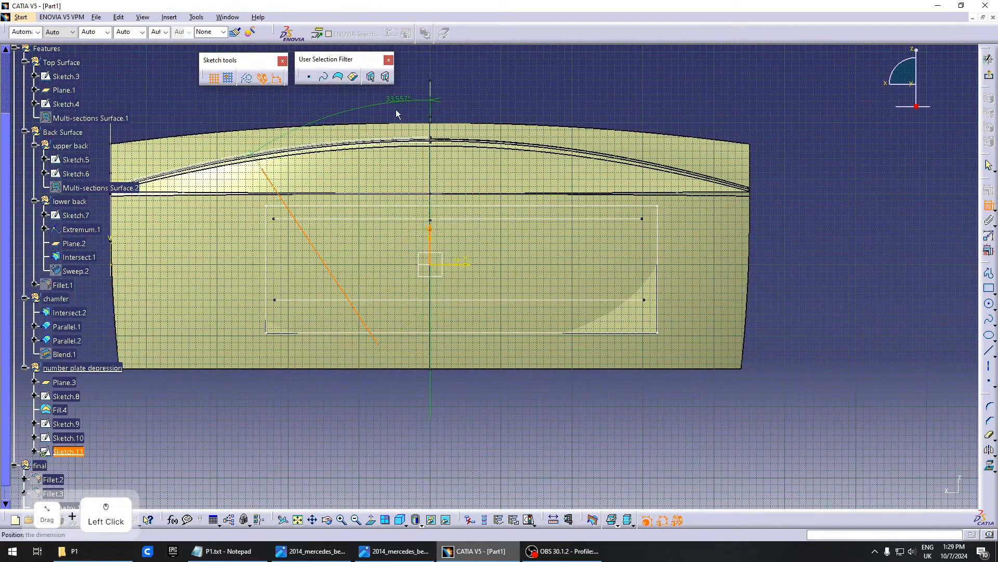
pyautogui.click(398, 105)
pyautogui.doubleClick(399, 105)
pyautogui.write('30')
pyautogui.press('Return')
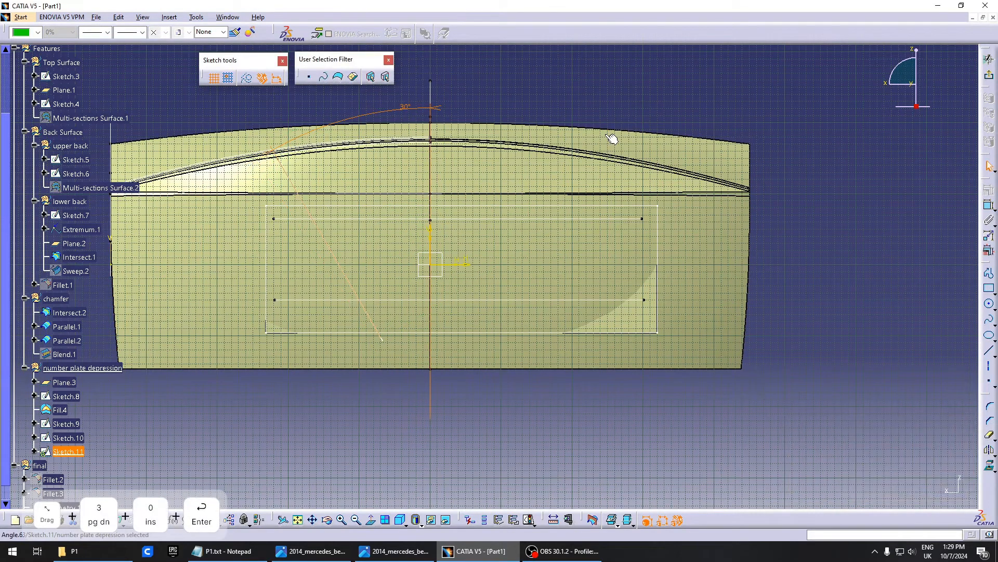
# Set the distance from the sketch origin to the slanted line to 160 mm and finish the sketch
pyautogui.click(431, 266)
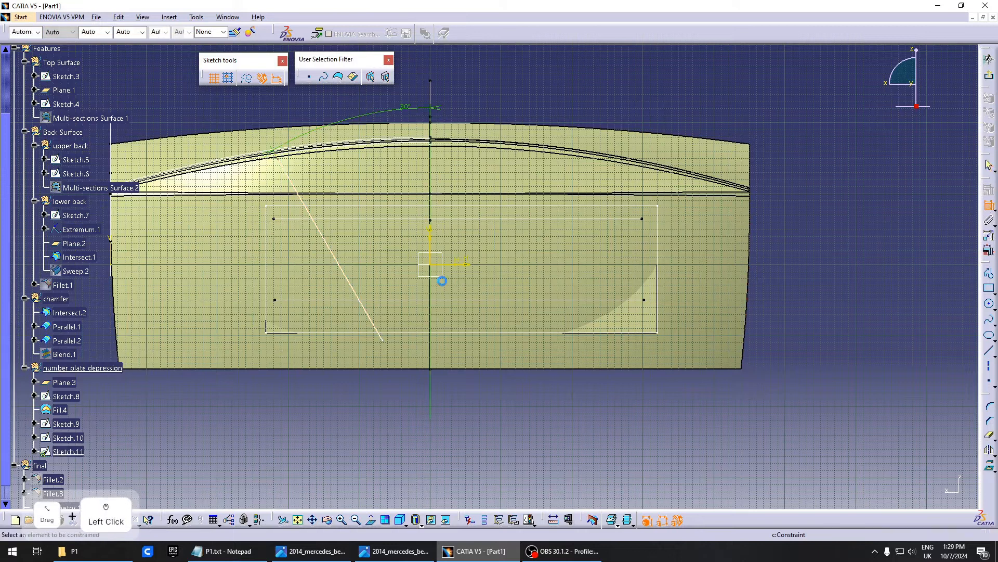
pyautogui.click(343, 270)
pyautogui.click(363, 239)
pyautogui.doubleClick(363, 238)
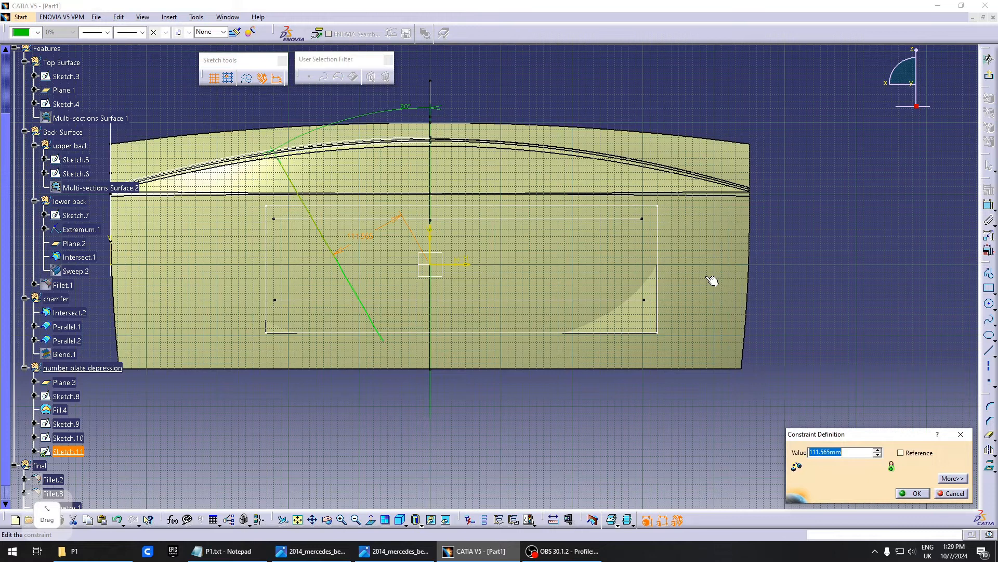
pyautogui.write('180')
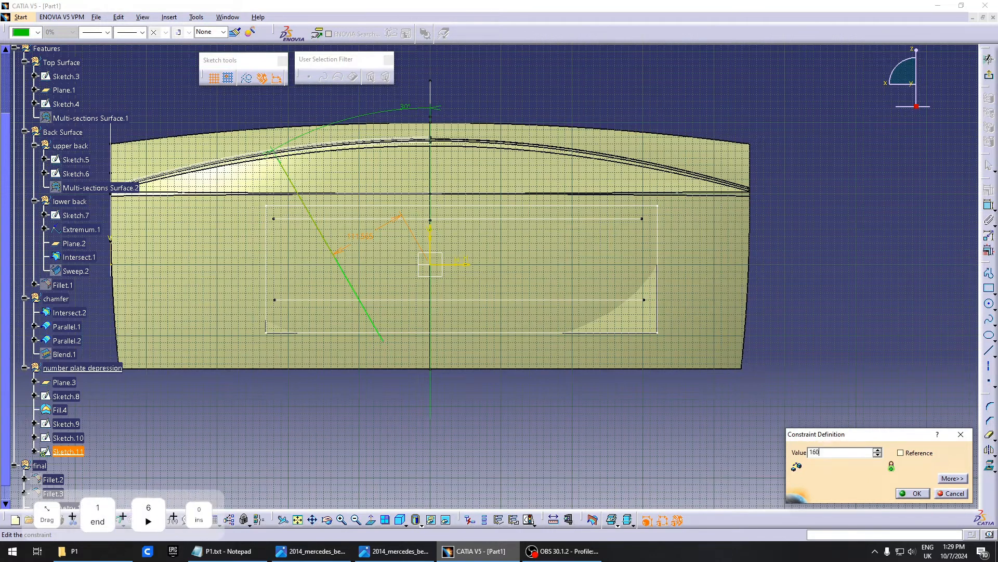
pyautogui.press('Return')
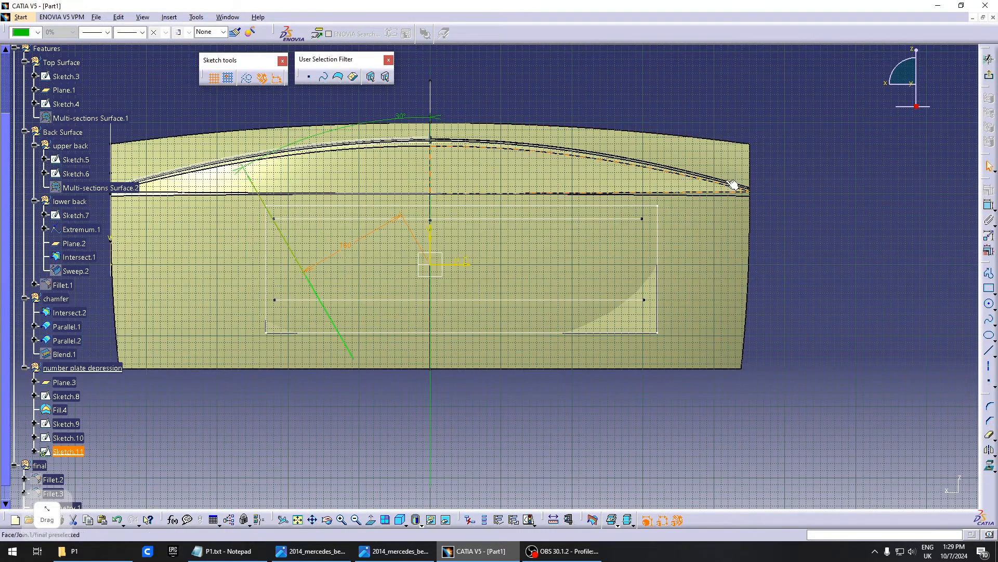
pyautogui.click(989, 77)
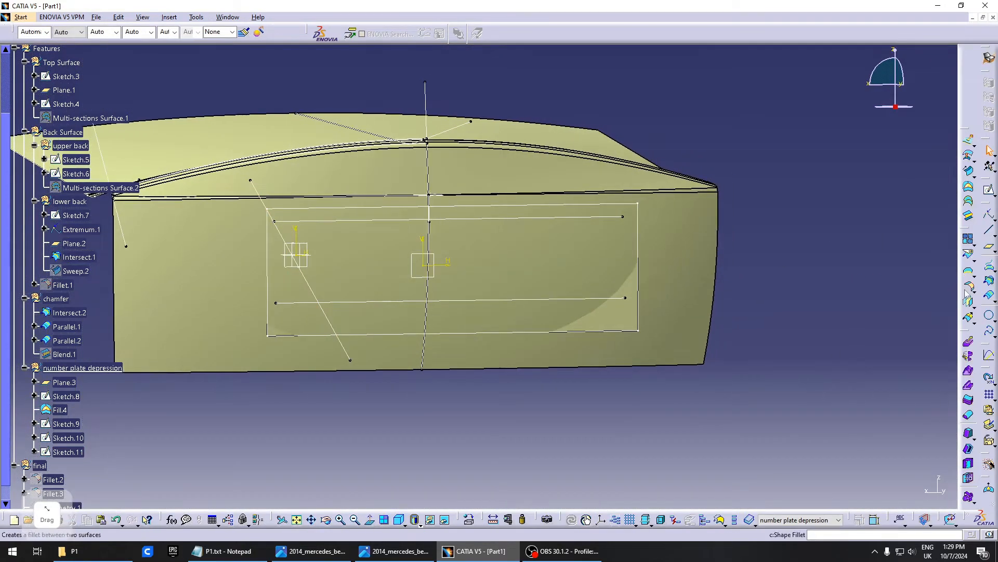
# Set up a line-profile sweep of subtype With reference surface, using the slanted line as guide curve and the offset plane as reference surface
pyautogui.click(970, 170)
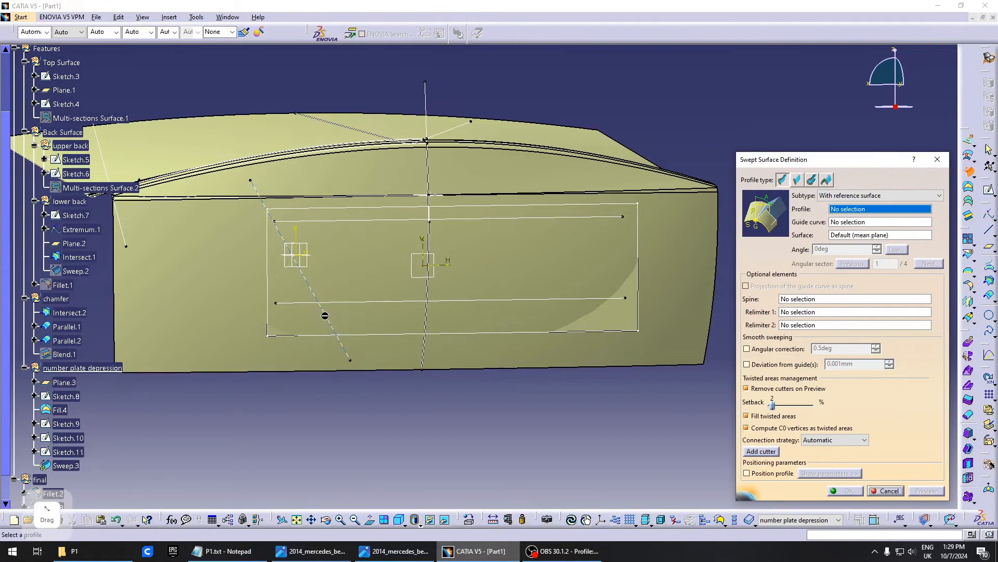
pyautogui.click(333, 318)
pyautogui.click(797, 180)
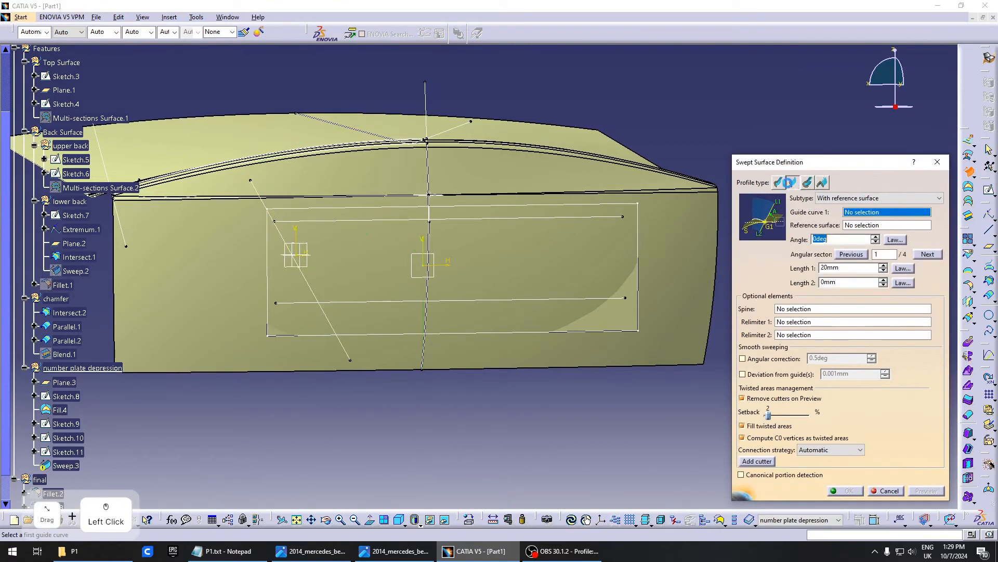
pyautogui.click(865, 199)
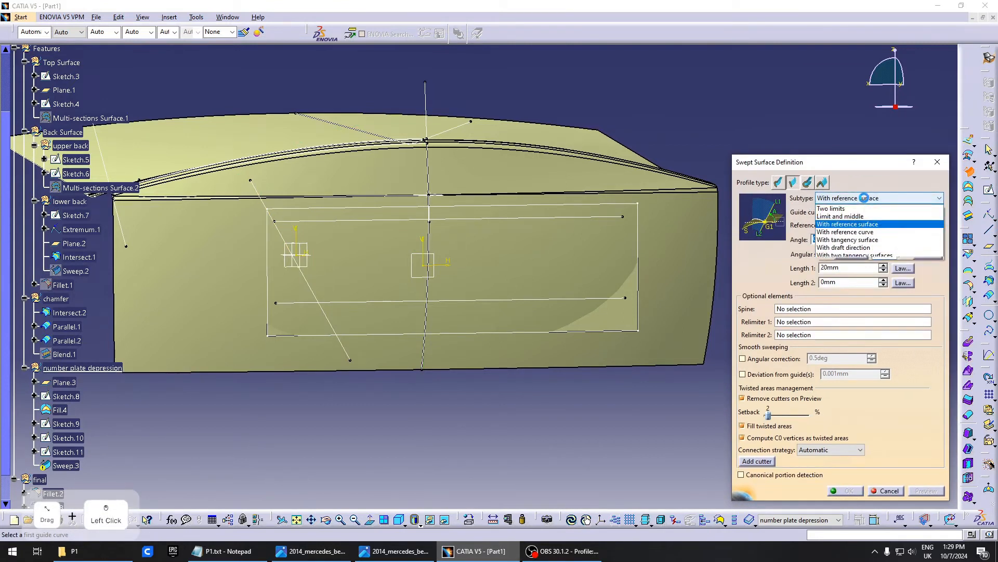
pyautogui.click(861, 226)
pyautogui.click(329, 318)
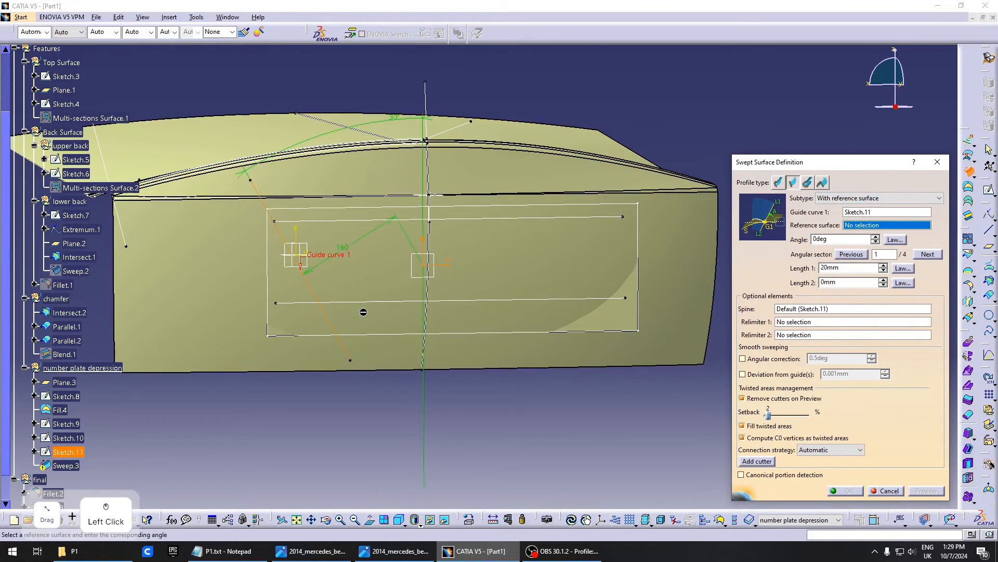
pyautogui.moveTo(528, 293); pyautogui.dragTo(530, 258, button='middle')
pyautogui.rightClick(598, 281)
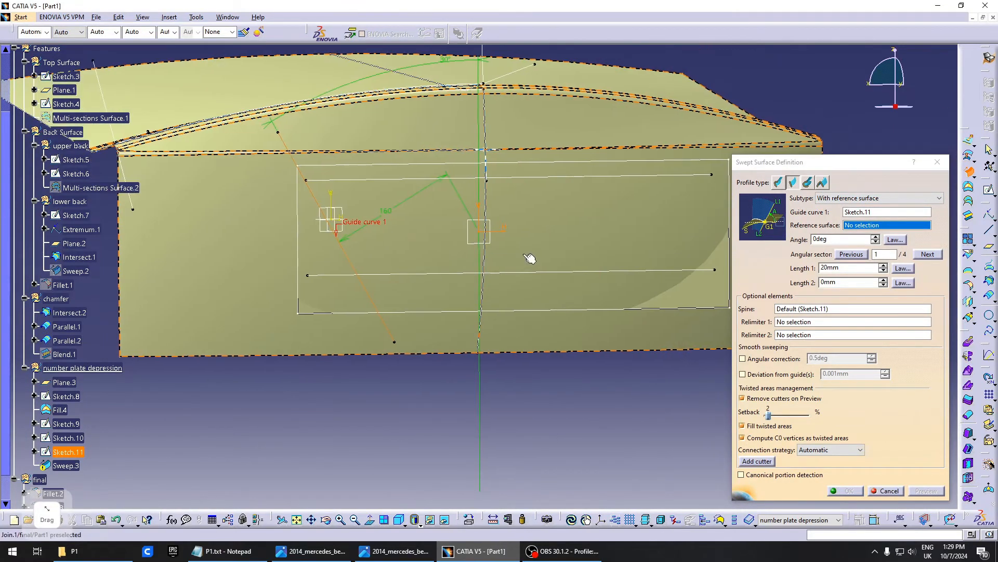
pyautogui.click(475, 242)
# Preview the slanted-line sweep with the offset plane as its reference surface
pyautogui.moveTo(442, 328); pyautogui.dragTo(497, 385, button='middle')
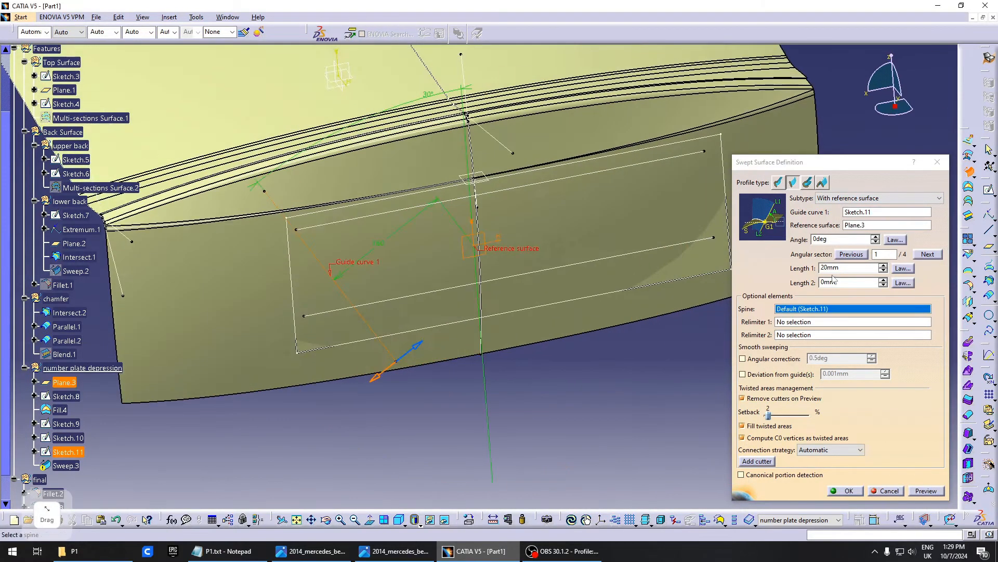
pyautogui.moveTo(842, 269); pyautogui.dragTo(751, 273)
pyautogui.moveTo(426, 280); pyautogui.dragTo(291, 388, button='middle')
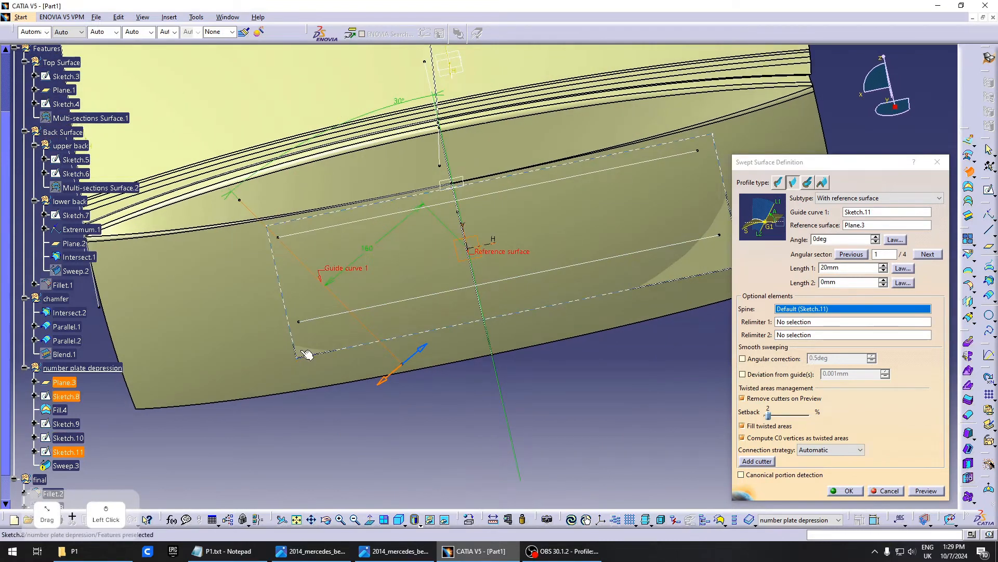
pyautogui.click(927, 489)
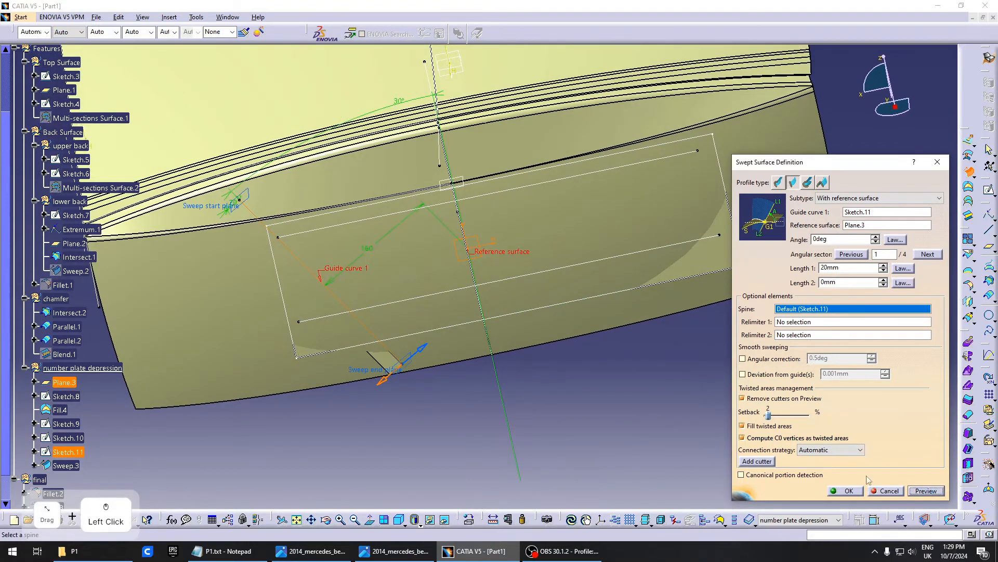
pyautogui.moveTo(350, 354); pyautogui.dragTo(407, 314, button='middle')
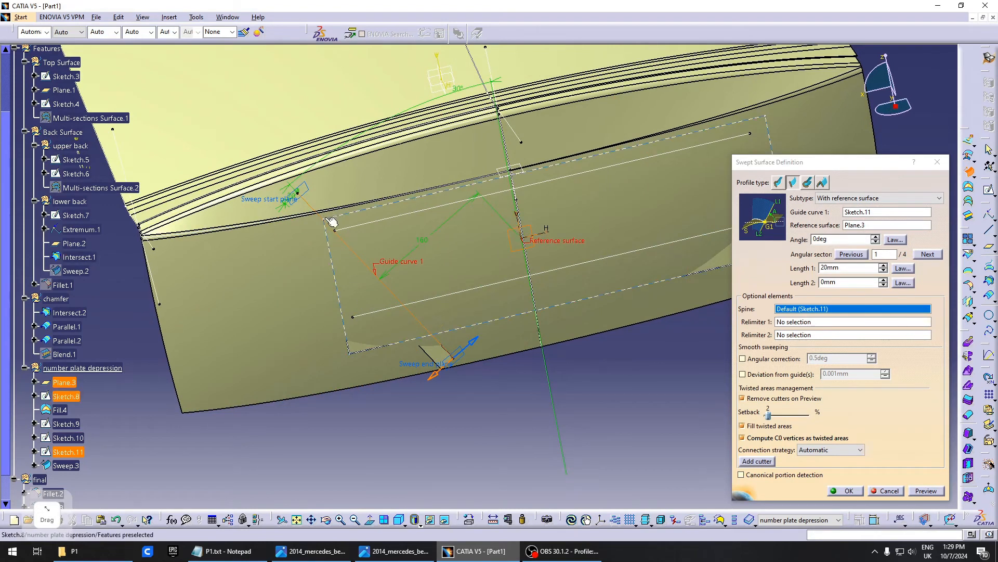
# Try to use the fill surface as the sweep's reference surface, then reselect the offset plane
pyautogui.click(859, 225)
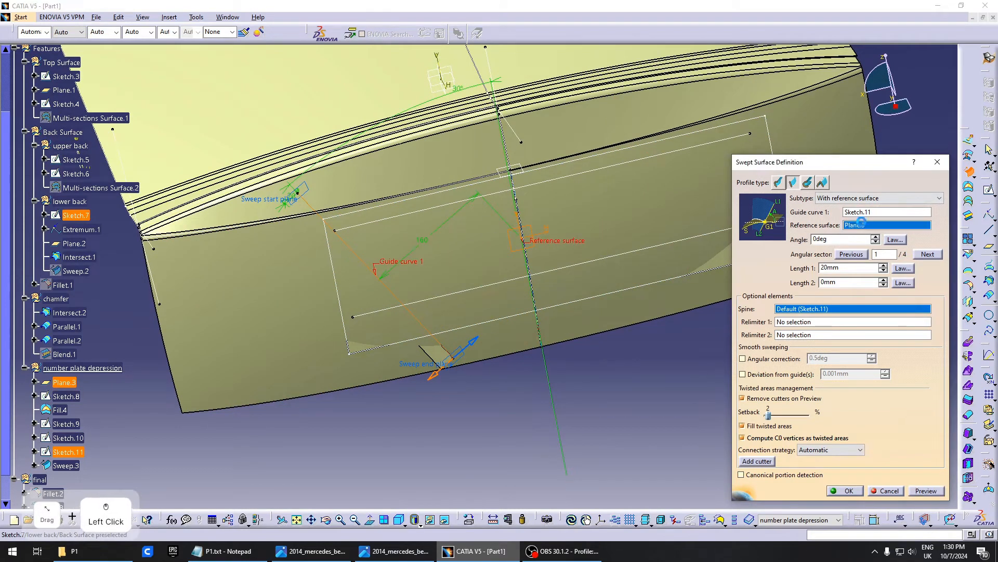
pyautogui.click(364, 350)
pyautogui.click(927, 491)
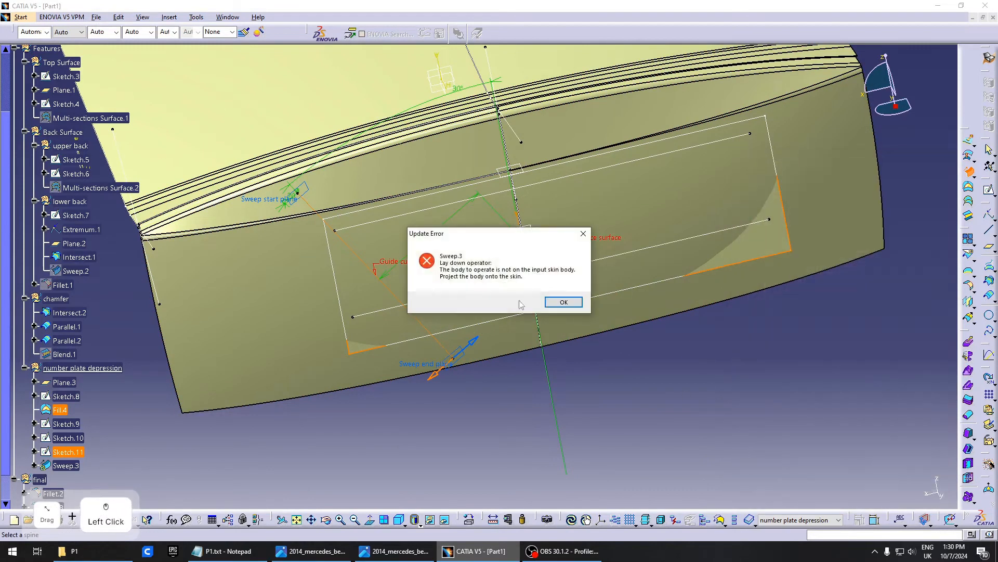
pyautogui.click(563, 301)
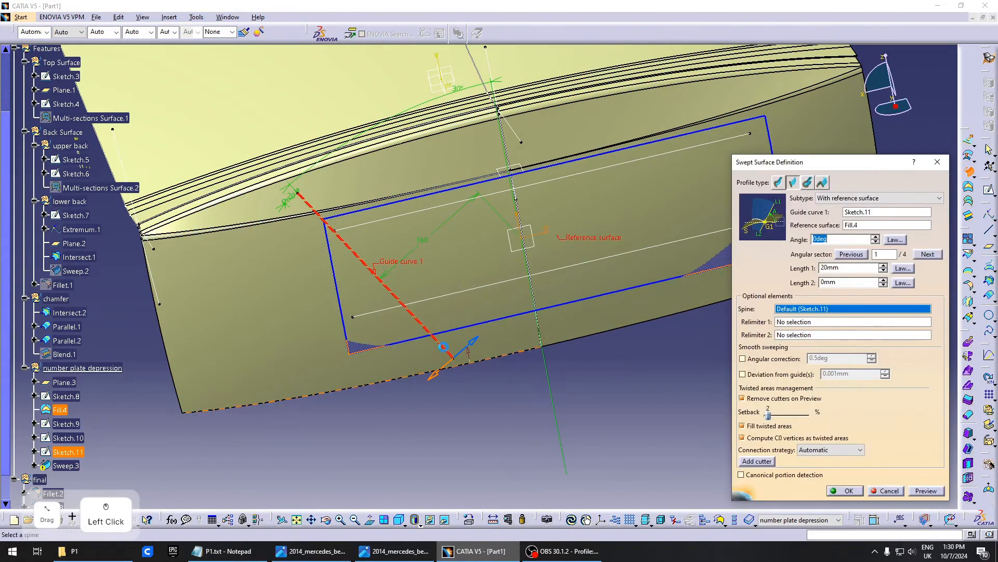
pyautogui.click(845, 224)
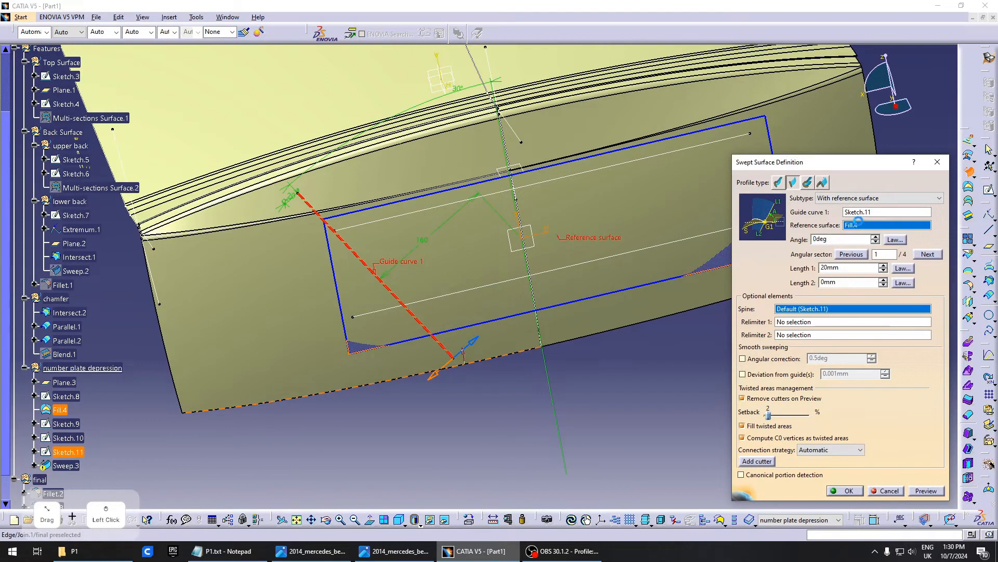
pyautogui.click(534, 243)
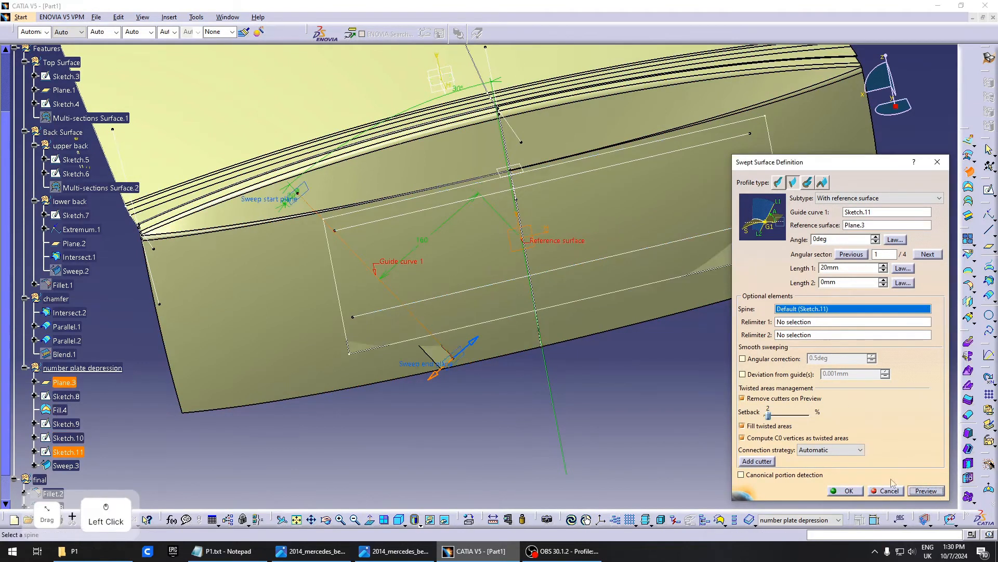
# Set the slanted-line sweep's angle to 45° and Length 1 to 50 mm, and preview it in angular sector 2
pyautogui.moveTo(397, 312); pyautogui.dragTo(512, 333, button='middle')
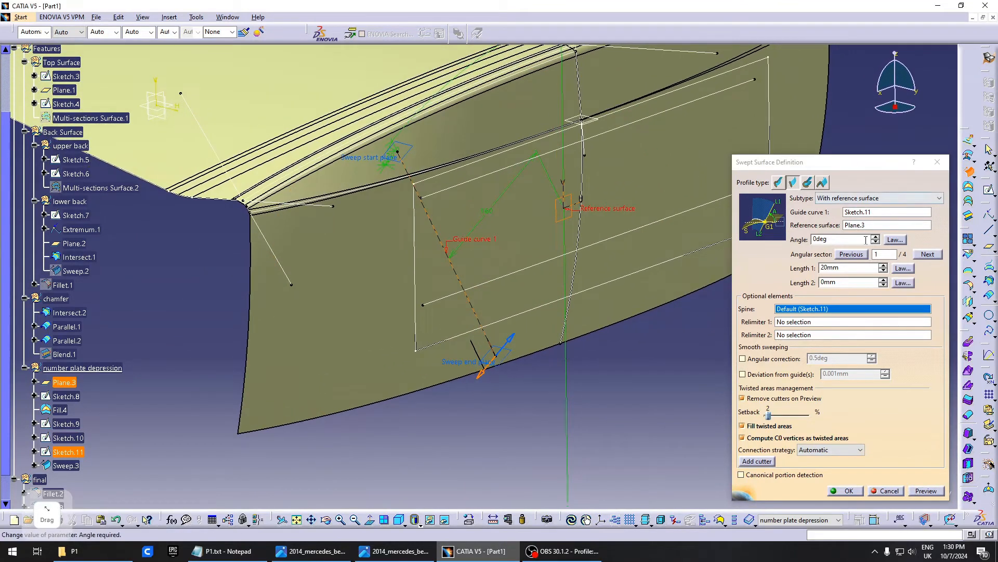
pyautogui.doubleClick(851, 270)
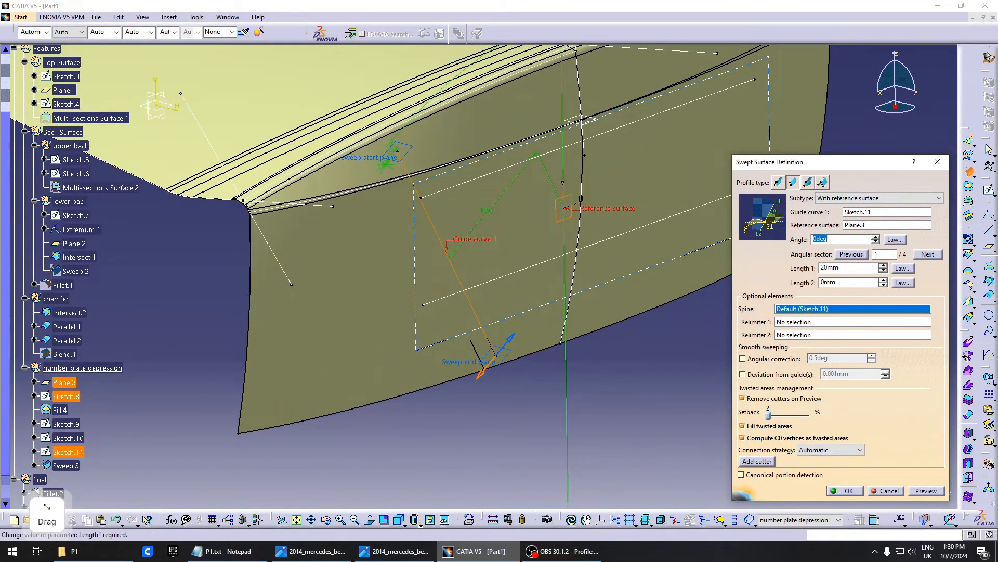
pyautogui.write('45')
pyautogui.moveTo(497, 319); pyautogui.dragTo(510, 351, button='middle')
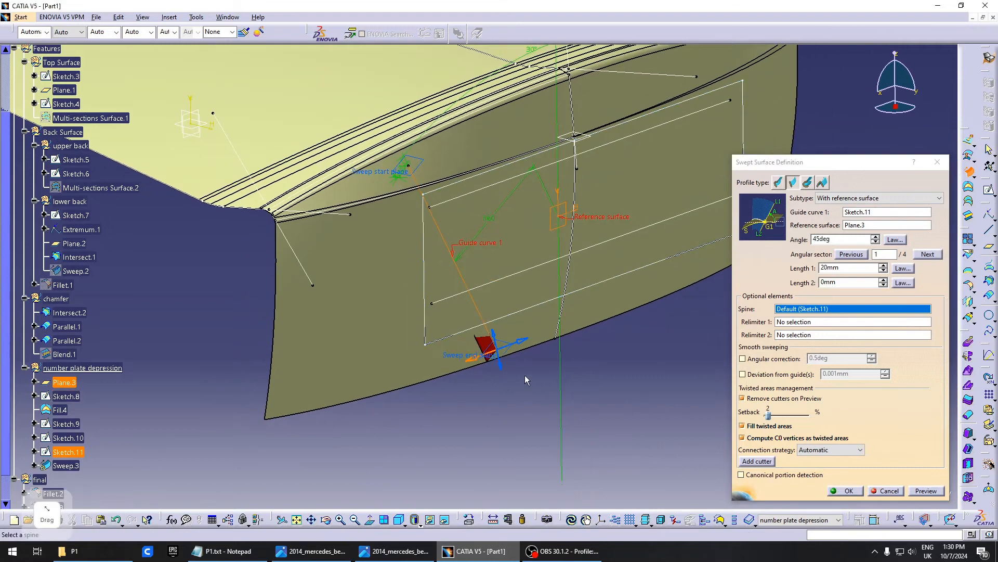
pyautogui.moveTo(853, 268); pyautogui.dragTo(685, 268)
pyautogui.write('50')
pyautogui.moveTo(513, 386); pyautogui.dragTo(512, 410, button='middle')
pyautogui.click(926, 490)
pyautogui.moveTo(530, 312); pyautogui.dragTo(661, 344, button='middle')
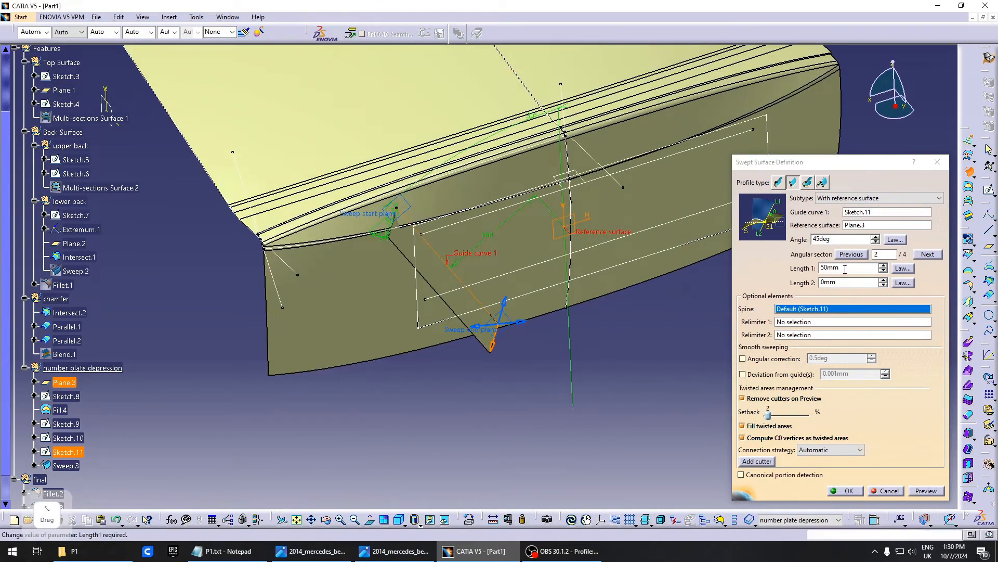
# Set the slanted-line sweep's Length 1 to 80 mm and create the side surface
pyautogui.moveTo(845, 269); pyautogui.dragTo(729, 266)
pyautogui.write('60')
pyautogui.moveTo(545, 337); pyautogui.dragTo(562, 359, button='middle')
pyautogui.click(929, 492)
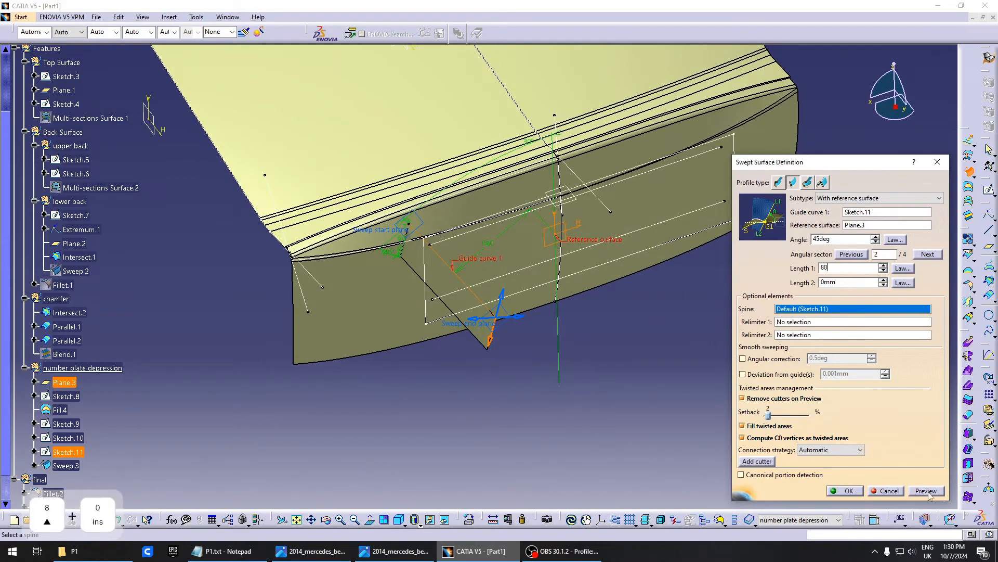
pyautogui.click(928, 492)
pyautogui.click(849, 491)
# Set up another sweep with the upper horizontal line as guide curve, the offset plane as reference surface and angular sector 3
pyautogui.moveTo(479, 356); pyautogui.dragTo(428, 357, button='middle')
pyautogui.moveTo(615, 363); pyautogui.dragTo(769, 354, button='middle')
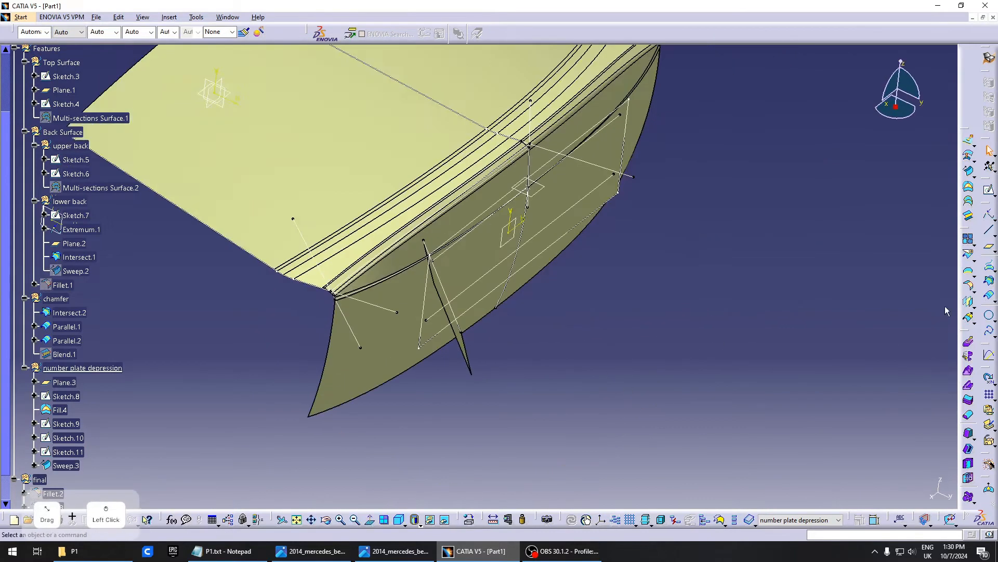
pyautogui.click(969, 171)
pyautogui.moveTo(456, 271); pyautogui.dragTo(446, 233, button='middle')
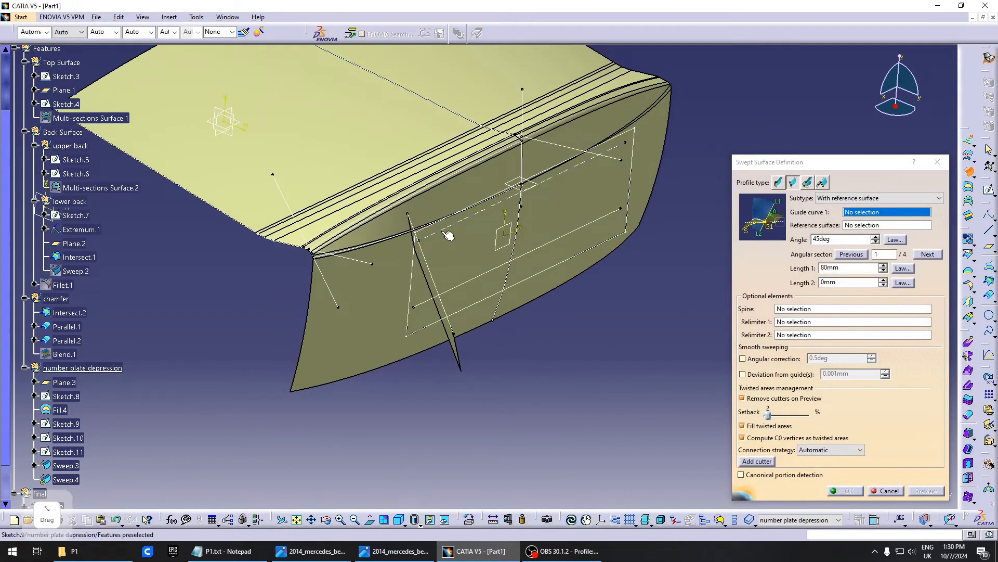
pyautogui.click(448, 227)
pyautogui.click(494, 245)
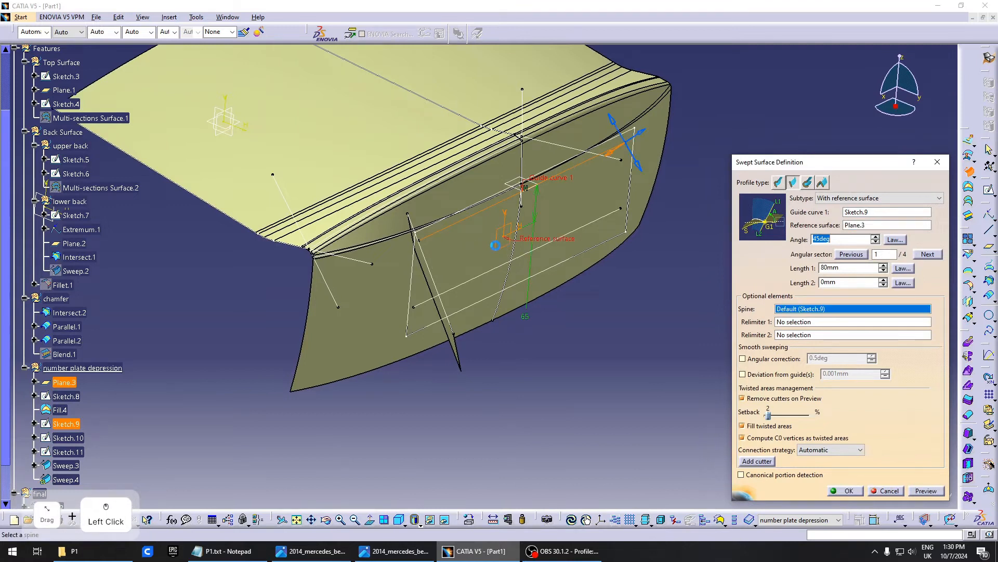
pyautogui.click(643, 133)
pyautogui.scroll(1, 645, 320)
pyautogui.moveTo(661, 271); pyautogui.dragTo(437, 229, button='middle')
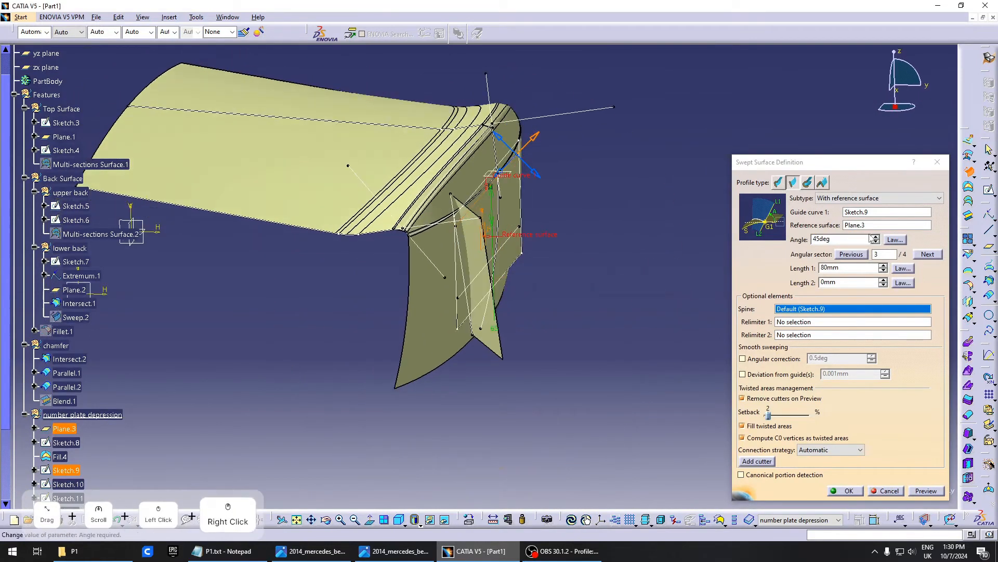
# Set the upper sweep's angle to 70° and create the surface
pyautogui.click(877, 241)
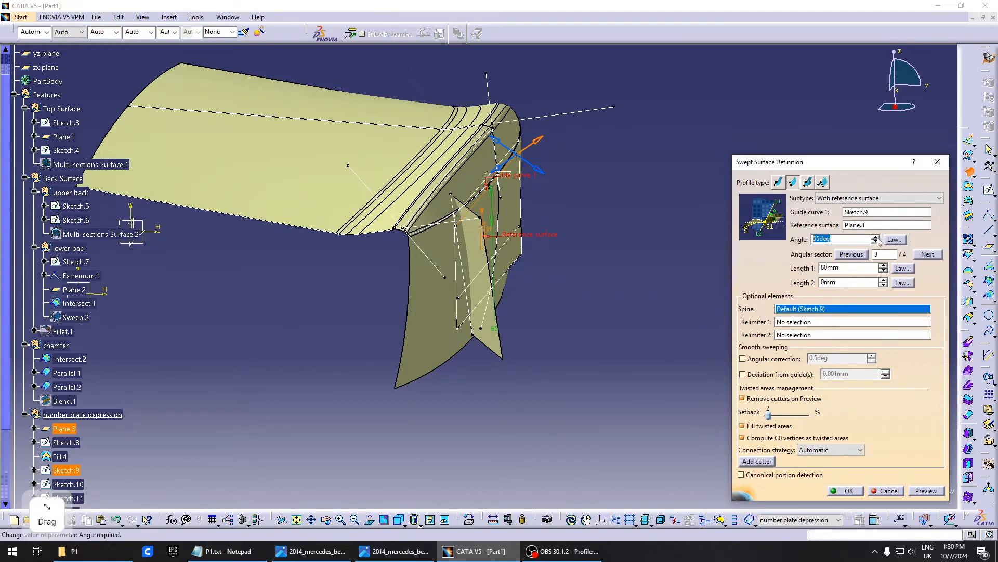
pyautogui.click(876, 236)
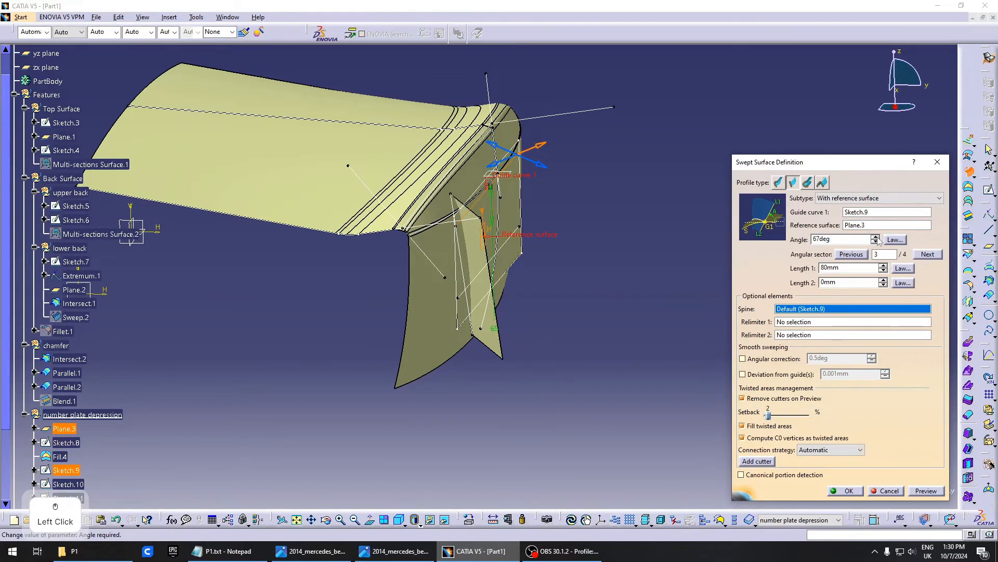
pyautogui.click(929, 491)
pyautogui.moveTo(525, 291)
pyautogui.mouseDown(button='middle')
pyautogui.moveTo(350, 277)
pyautogui.moveTo(504, 312)
pyautogui.moveTo(504, 296)
pyautogui.moveTo(478, 301)
pyautogui.moveTo(461, 276)
pyautogui.moveTo(491, 250)
pyautogui.mouseUp(button='middle')
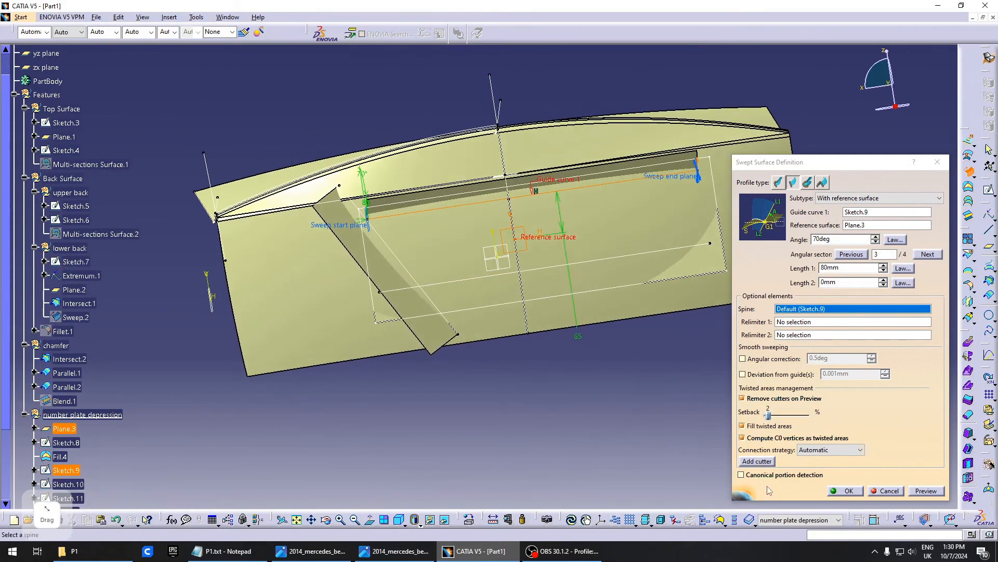
pyautogui.click(855, 493)
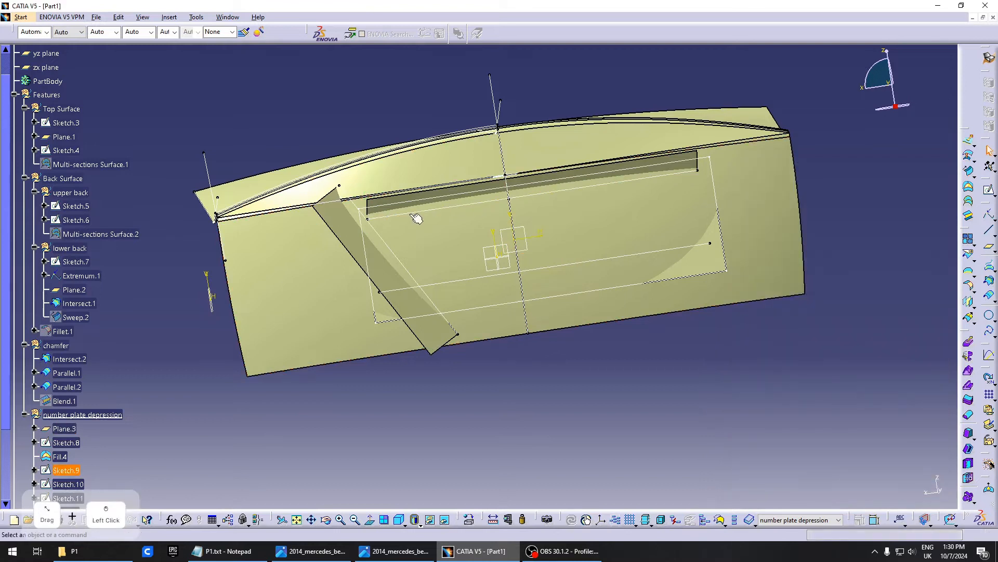
# Extend the upper horizontal guide line in its sketch beyond the number plate rectangle's side edge and finish the sketch
pyautogui.doubleClick(421, 217)
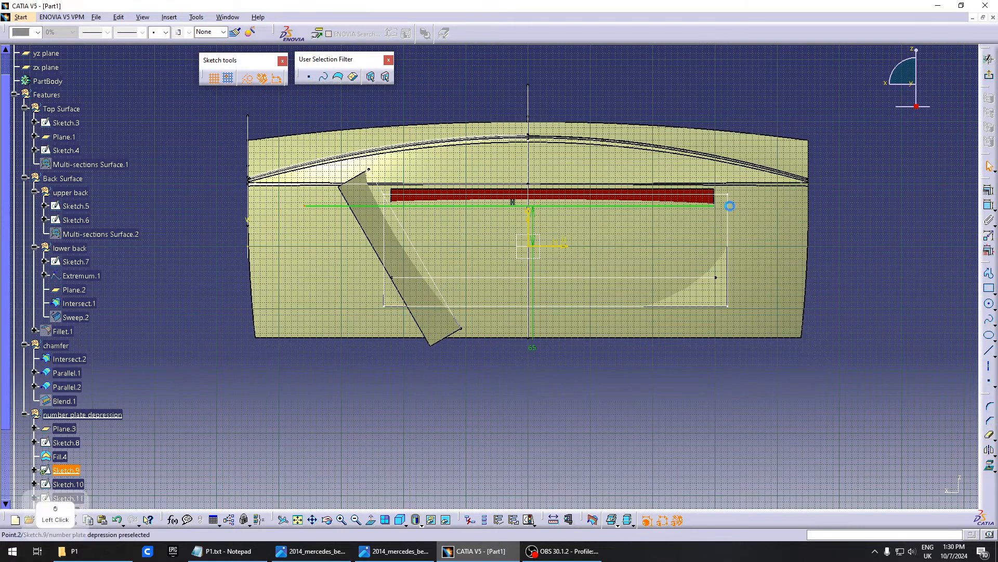
pyautogui.moveTo(730, 206); pyautogui.dragTo(769, 206)
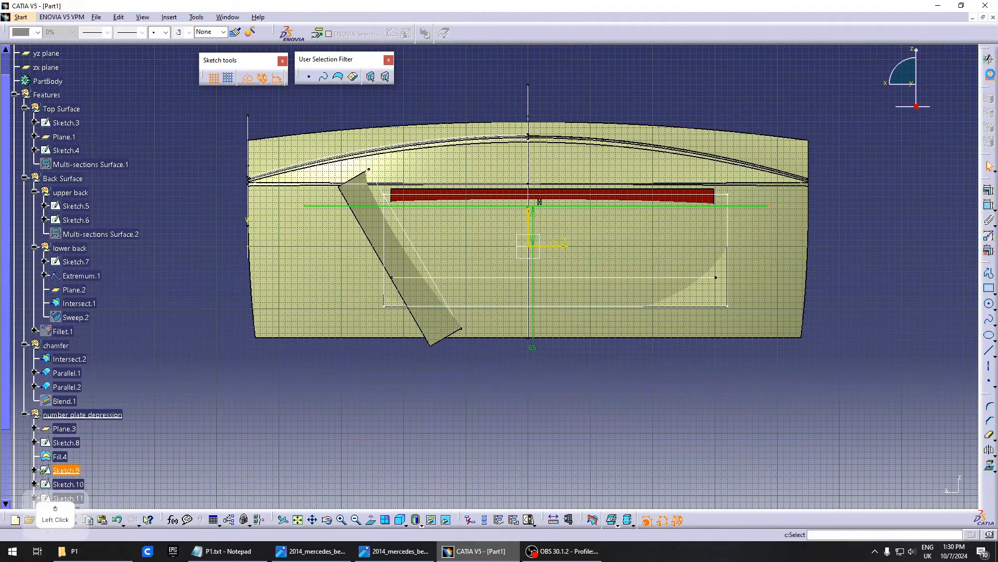
pyautogui.click(989, 74)
pyautogui.moveTo(564, 319); pyautogui.dragTo(555, 262, button='middle')
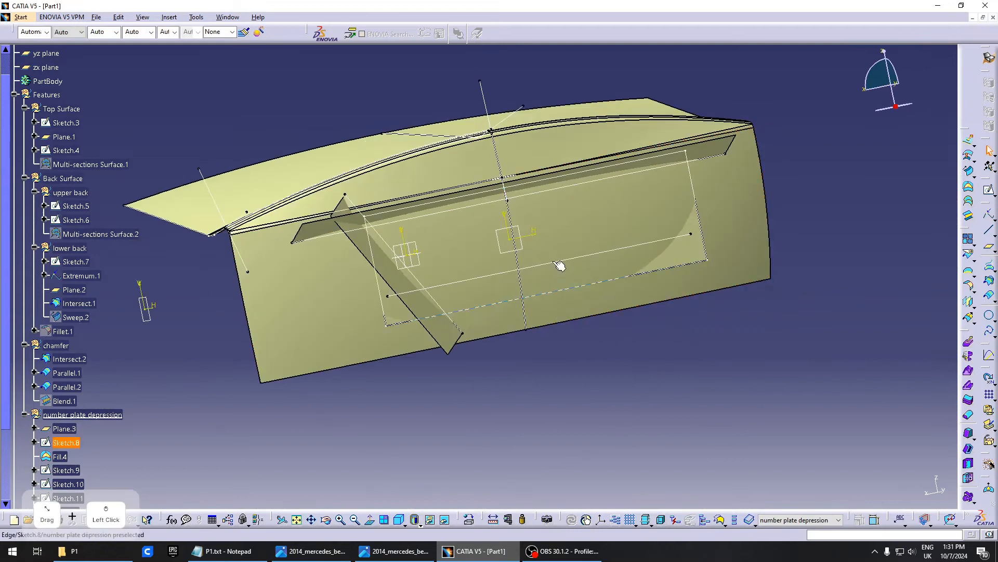
pyautogui.doubleClick(566, 266)
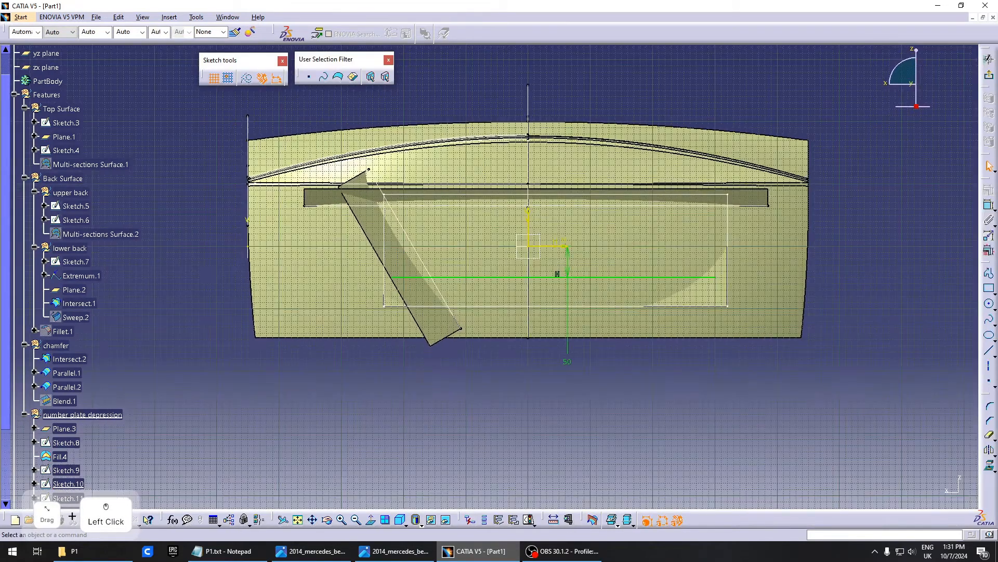
pyautogui.click(990, 58)
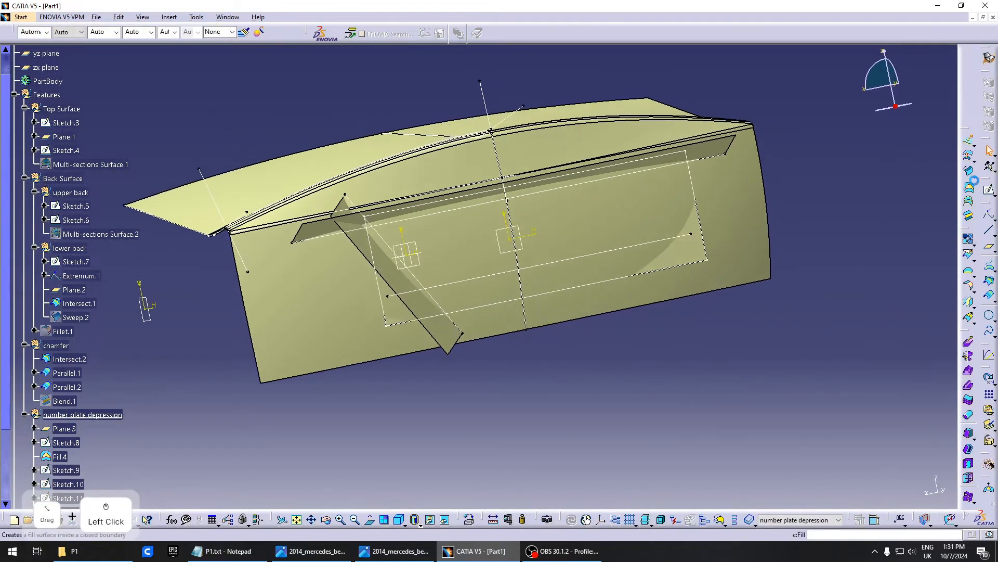
# Set up a sweep with the lower horizontal line as guide curve, the offset plane as reference surface and angular sector 2
pyautogui.click(969, 171)
pyautogui.click(621, 244)
pyautogui.click(517, 240)
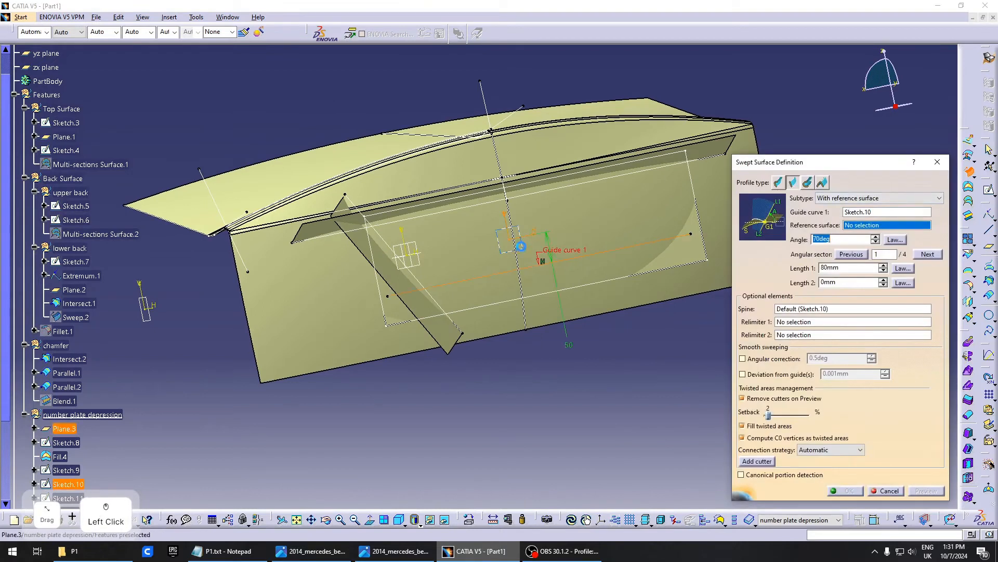
pyautogui.moveTo(573, 230); pyautogui.dragTo(667, 251, button='middle')
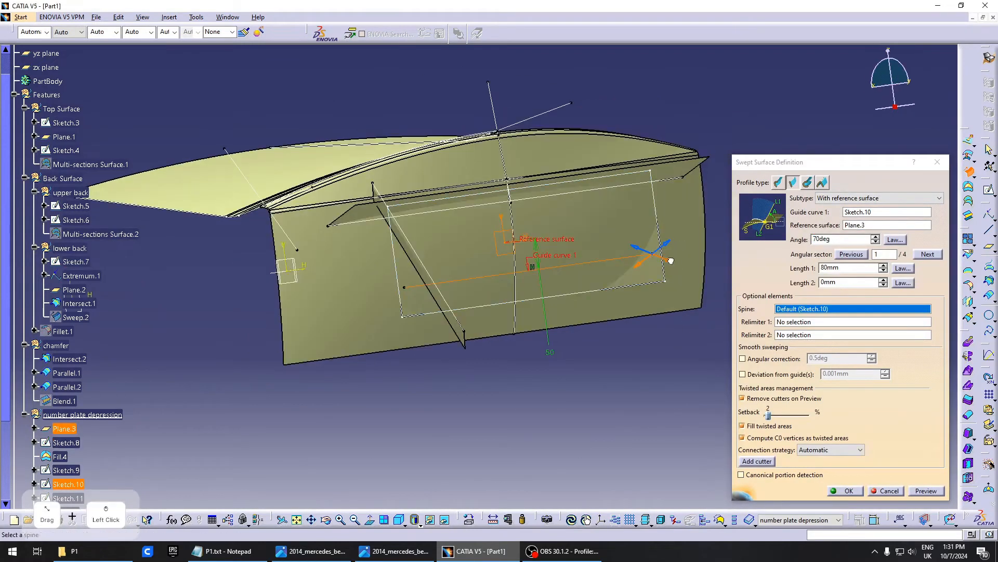
pyautogui.click(671, 260)
pyautogui.moveTo(548, 290); pyautogui.dragTo(632, 283, button='middle')
# Reduce the lower sweep's angle to about 61° and create the surface
pyautogui.click(876, 242)
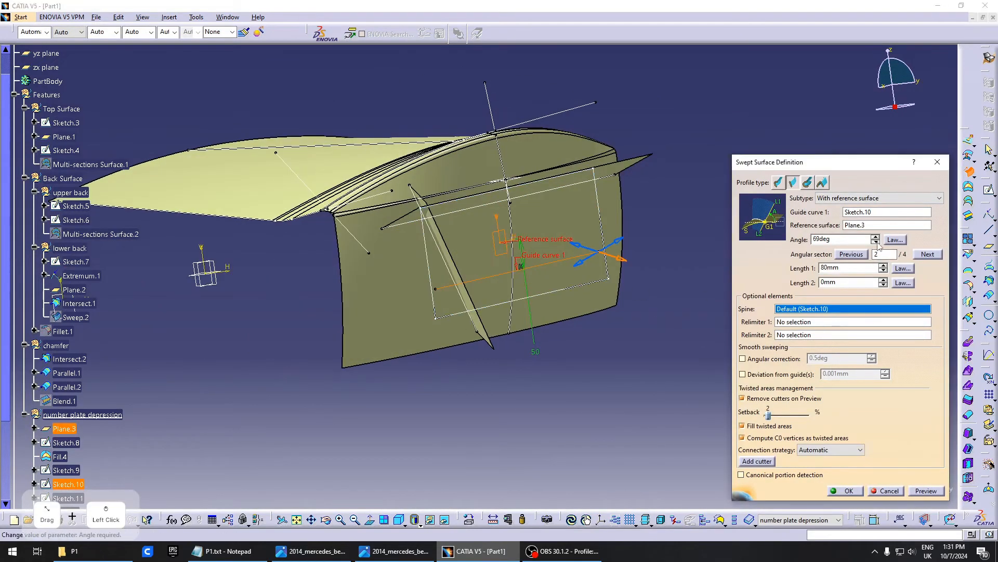
pyautogui.click(876, 243)
pyautogui.click(876, 242)
pyautogui.click(876, 242)
pyautogui.click(876, 242)
pyautogui.click(876, 242)
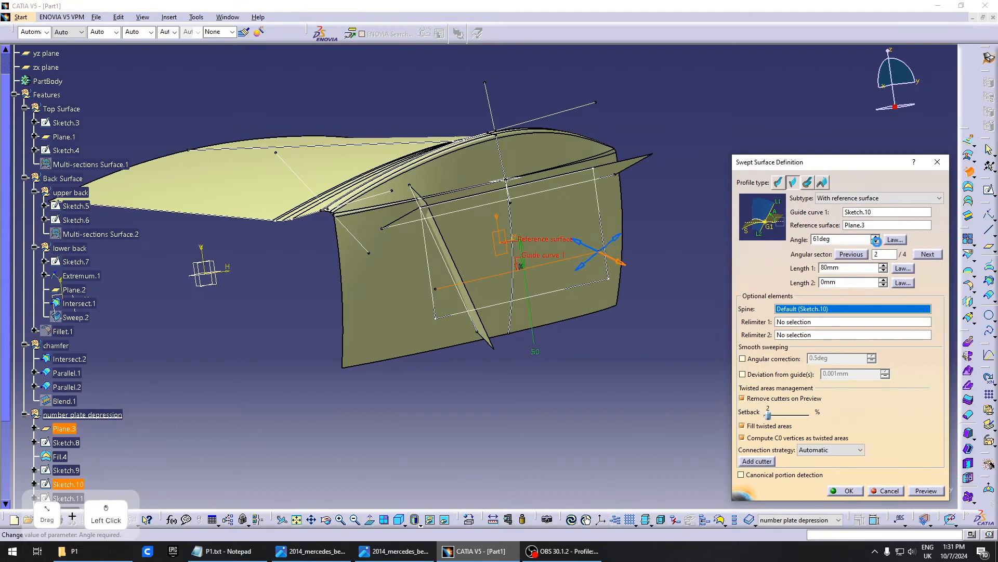
pyautogui.click(846, 491)
# Hide the "final" geometrical set containing the joined trunk surface
pyautogui.moveTo(572, 343); pyautogui.dragTo(483, 343, button='middle')
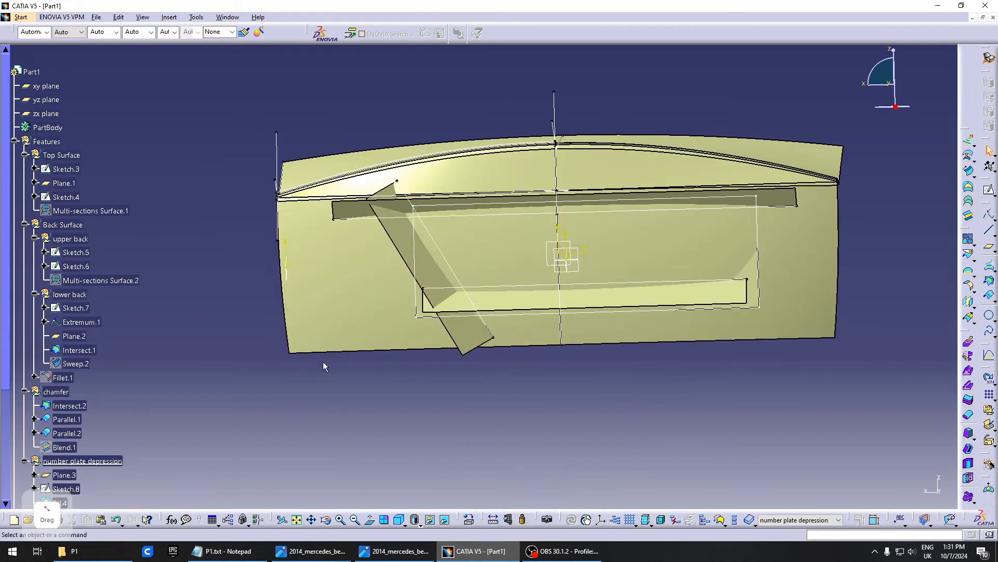
pyautogui.scroll(-5, 364, 356)
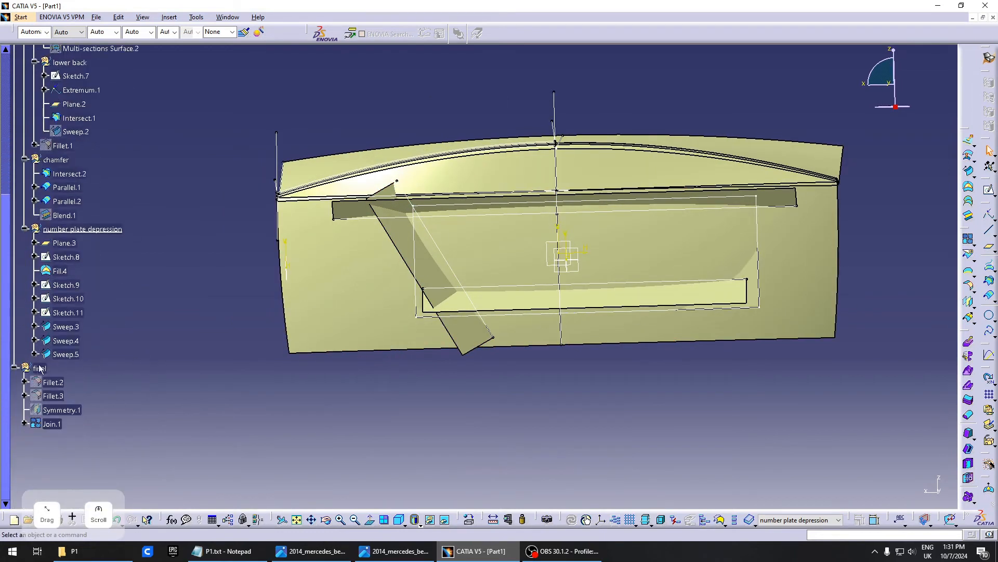
pyautogui.click(39, 368)
pyautogui.press('space')
pyautogui.moveTo(472, 296); pyautogui.dragTo(494, 254, button='middle')
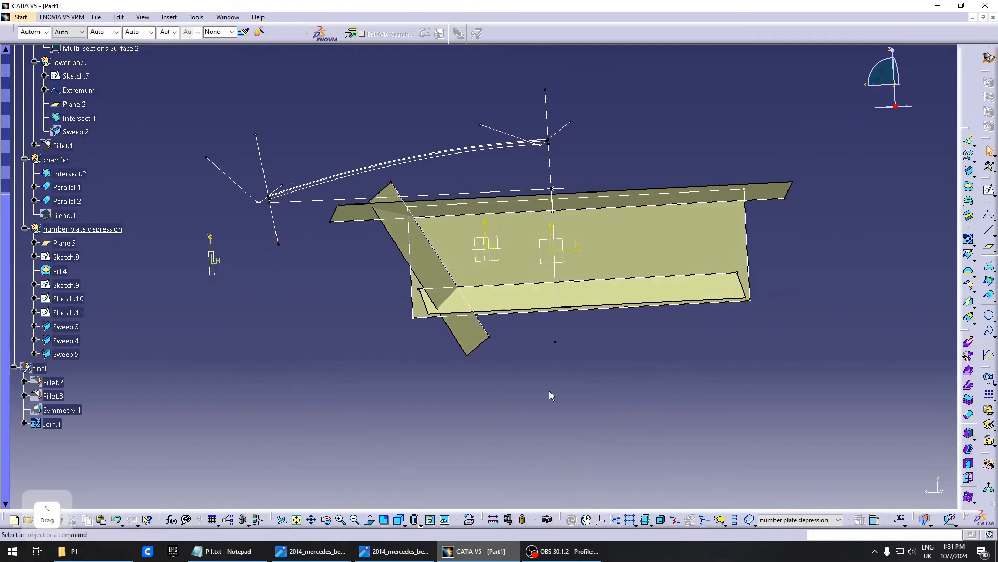
pyautogui.scroll(1, 450, 317)
pyautogui.moveTo(450, 317); pyautogui.dragTo(497, 307, button='middle')
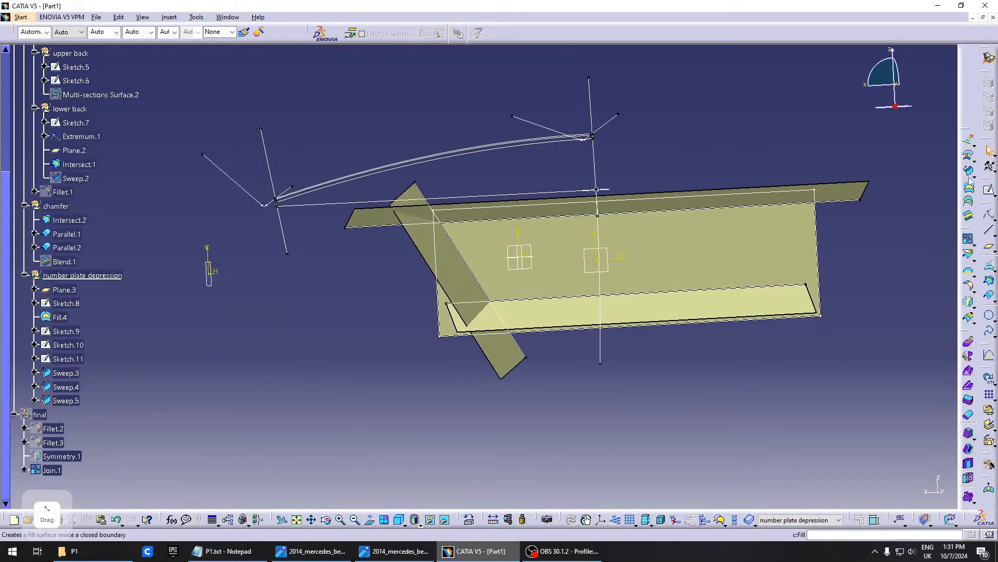
# Set up a bitangent fillet between the angled side sweep and the fill surface, and preview it with a 50 mm radius
pyautogui.click(970, 289)
pyautogui.moveTo(557, 293); pyautogui.dragTo(431, 289, button='middle')
pyautogui.click(453, 270)
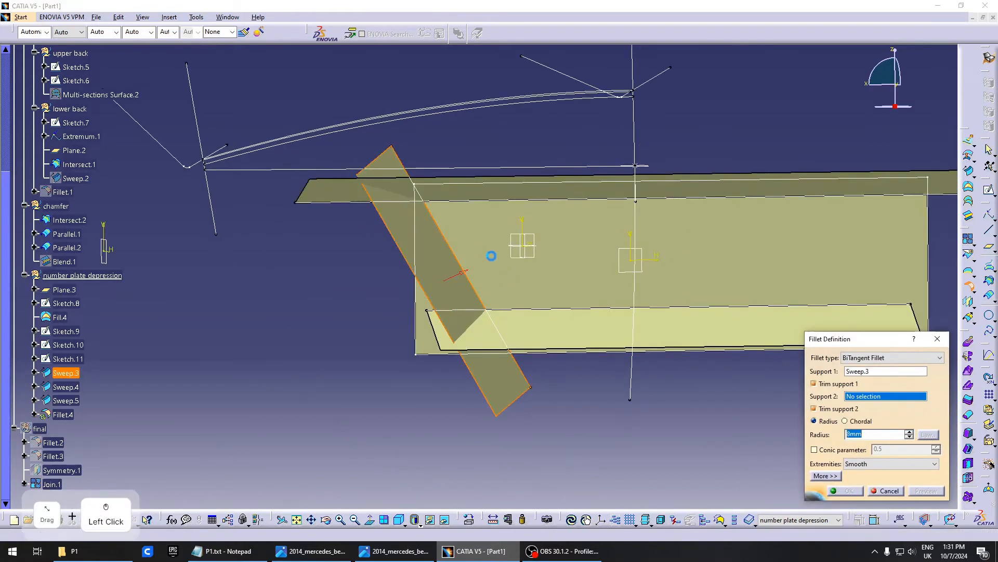
pyautogui.click(499, 264)
pyautogui.moveTo(619, 260); pyautogui.dragTo(663, 305, button='middle')
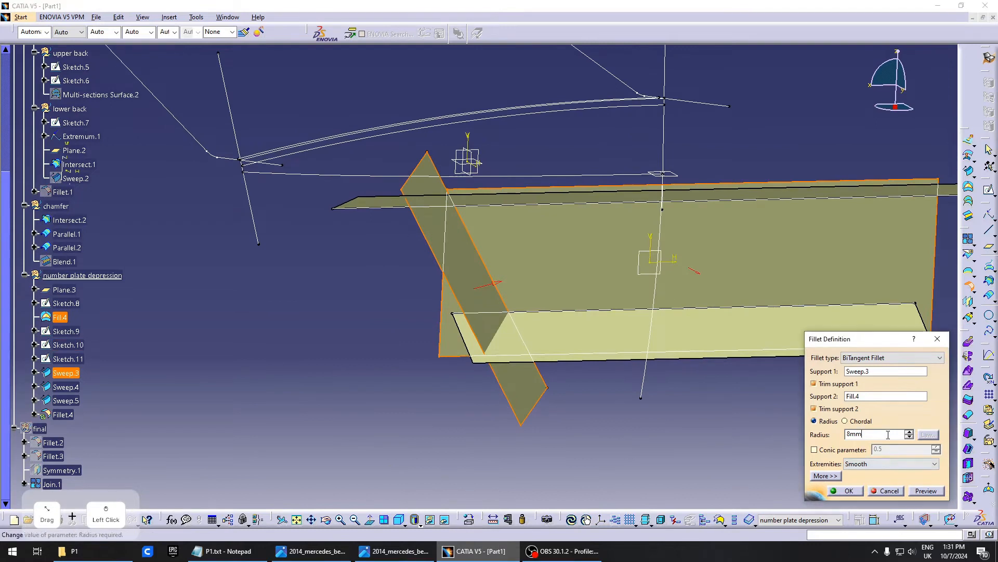
pyautogui.moveTo(887, 434); pyautogui.dragTo(723, 415)
pyautogui.write('50')
pyautogui.press('Return')
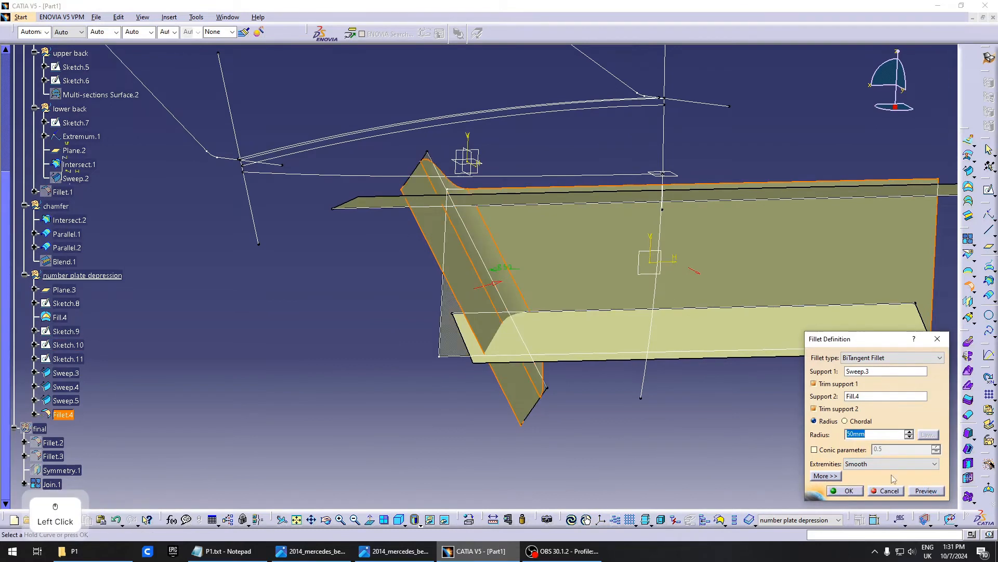
pyautogui.moveTo(534, 357); pyautogui.dragTo(535, 335, button='middle')
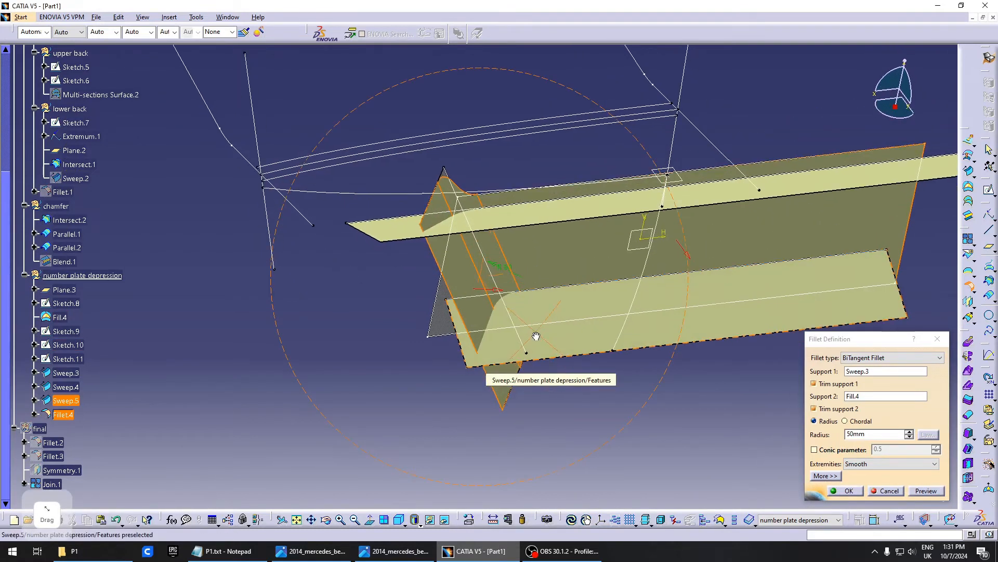
# Set the side fillet's radius to 60 mm, preview it and create the fillet
pyautogui.moveTo(882, 434); pyautogui.dragTo(780, 428)
pyautogui.write('60')
pyautogui.moveTo(537, 406); pyautogui.dragTo(550, 414, button='middle')
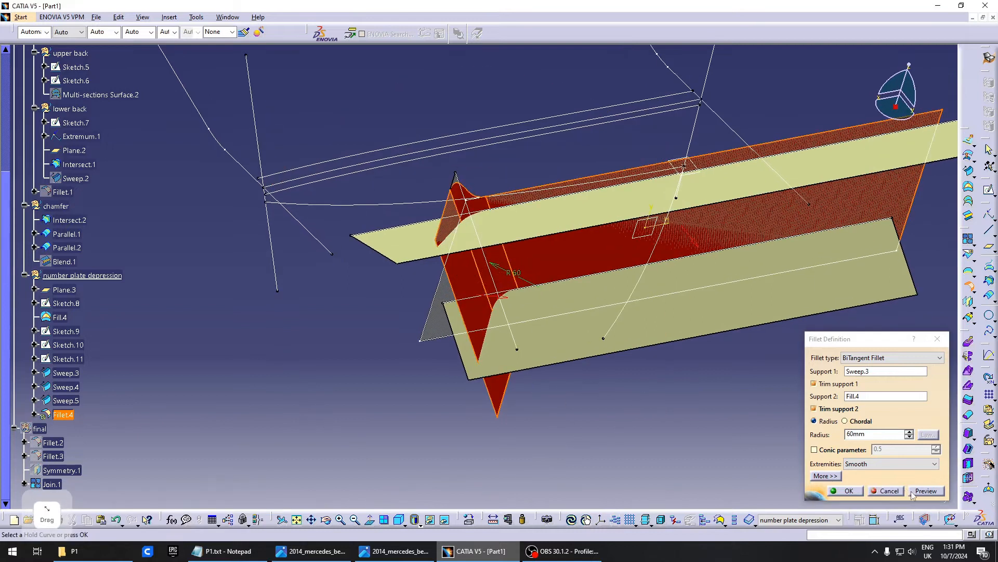
pyautogui.click(914, 491)
pyautogui.moveTo(583, 329); pyautogui.dragTo(875, 244, button='middle')
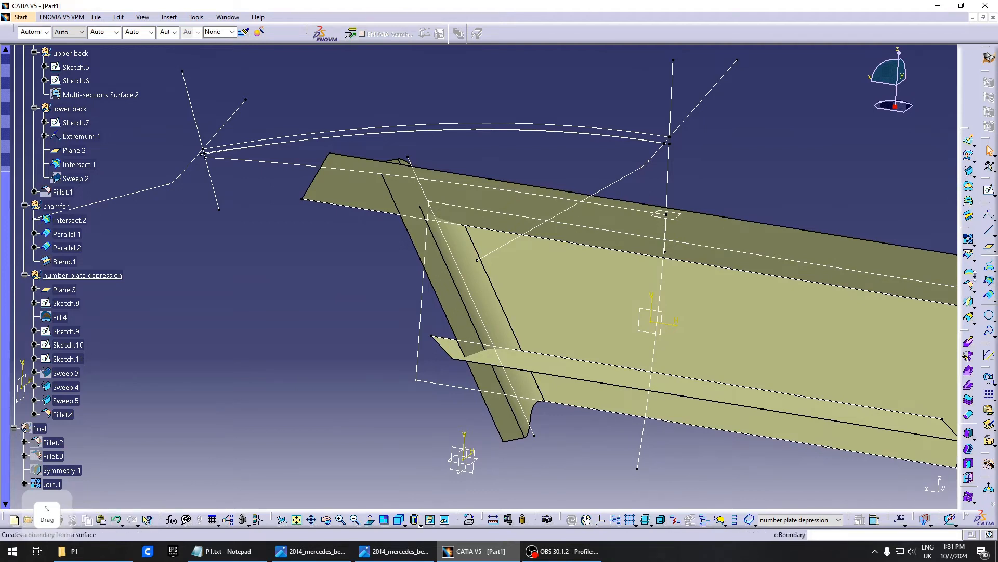
# Fillet the filleted depression surface with the upper sweep using a 12 mm radius, trimming both supports
pyautogui.click(569, 295)
pyautogui.click(588, 240)
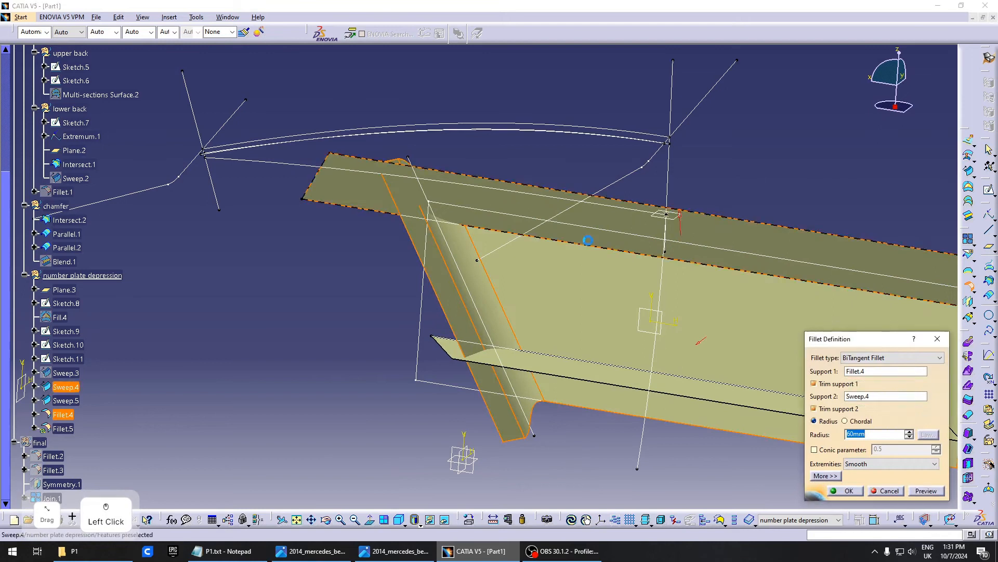
pyautogui.moveTo(512, 267); pyautogui.dragTo(530, 250, button='middle')
pyautogui.click(506, 293)
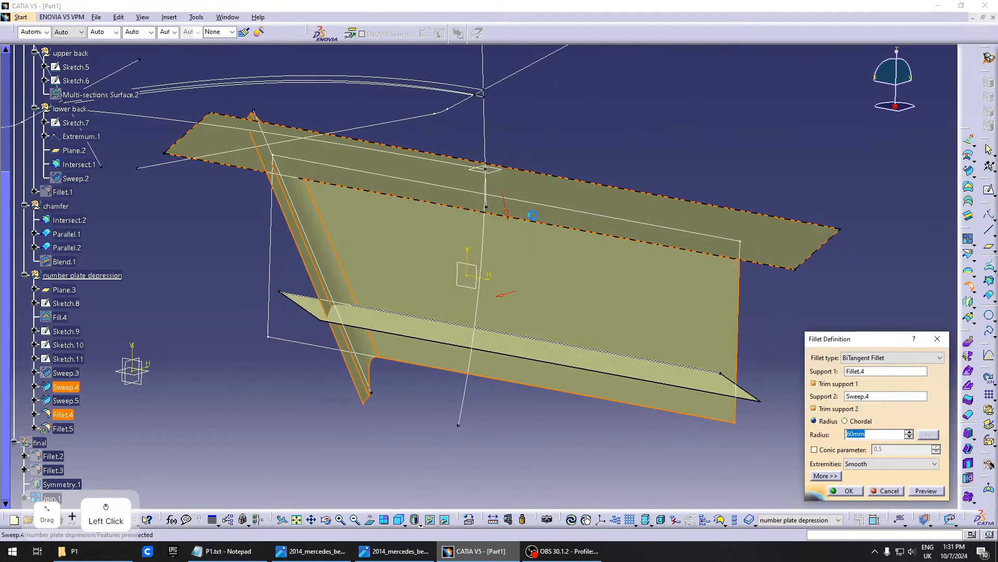
pyautogui.moveTo(506, 293); pyautogui.dragTo(515, 281, button='middle')
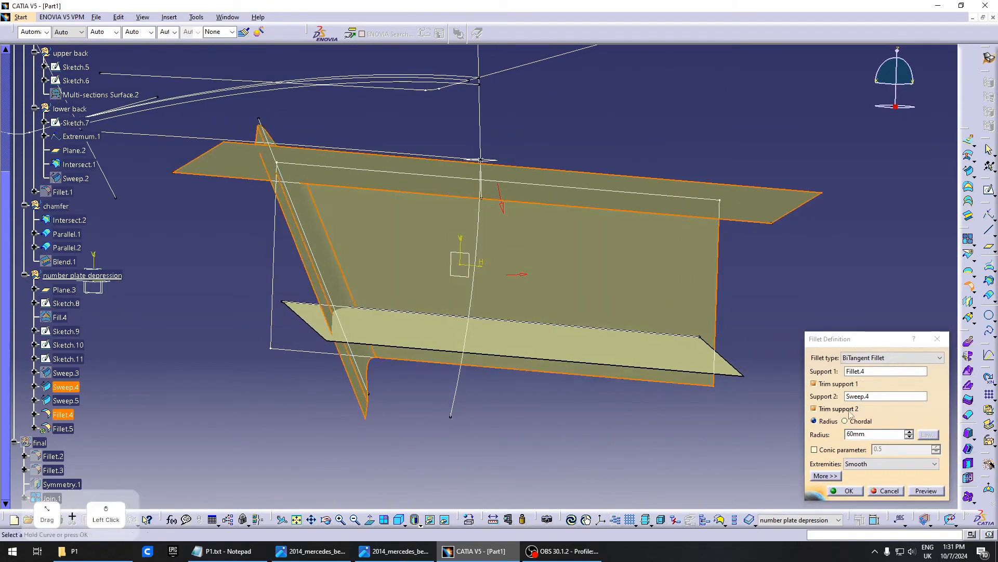
pyautogui.click(866, 434)
pyautogui.write('12')
pyautogui.click(931, 491)
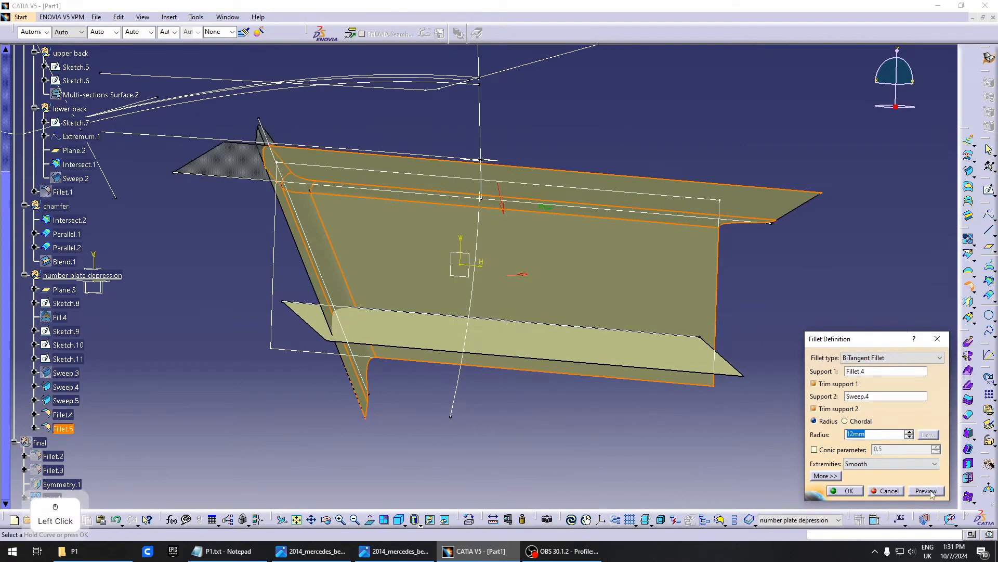
pyautogui.click(845, 491)
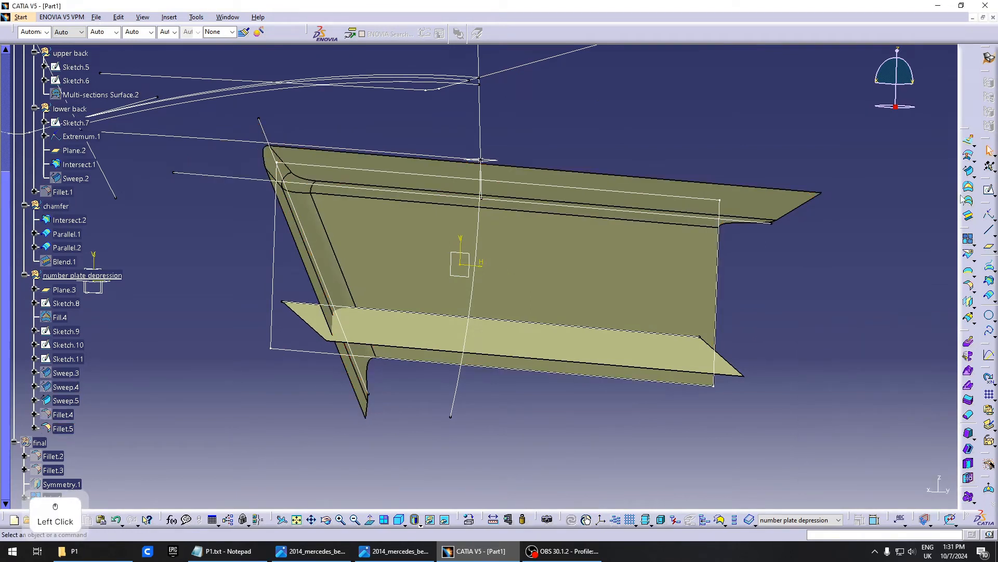
# Fillet the depression surface with the lower sweep using a 12 mm radius, trimming both supports
pyautogui.click(973, 288)
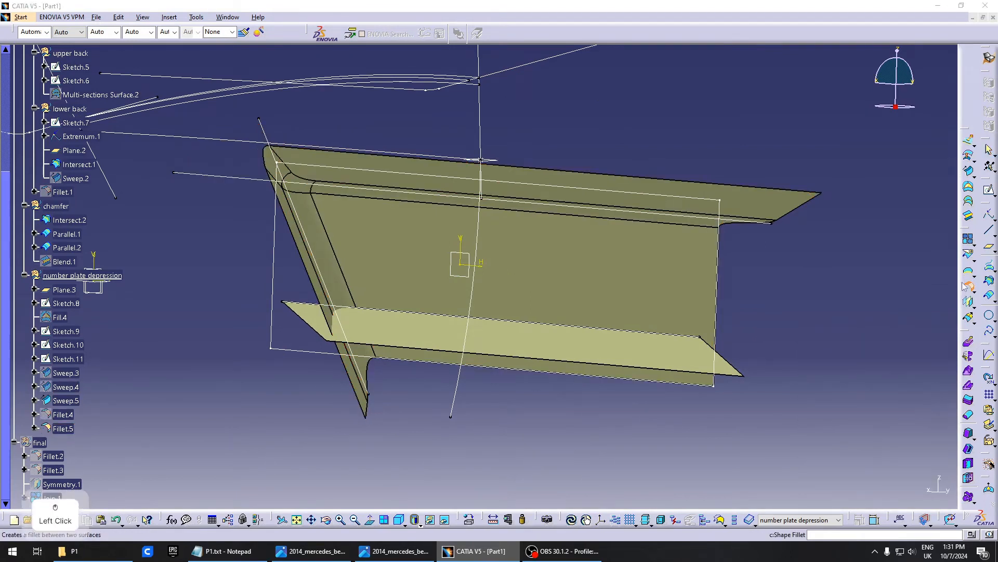
pyautogui.click(624, 256)
pyautogui.click(550, 330)
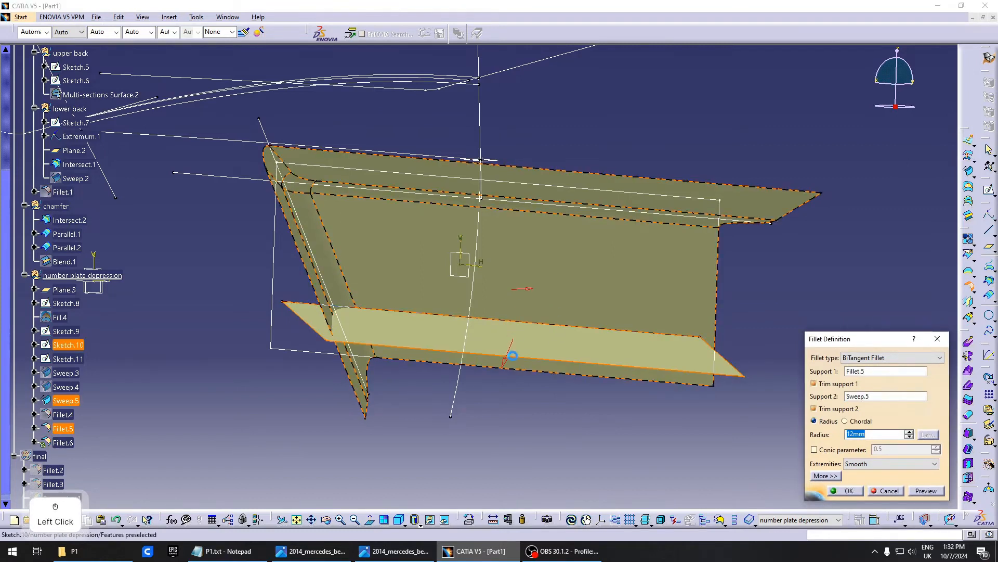
pyautogui.click(848, 491)
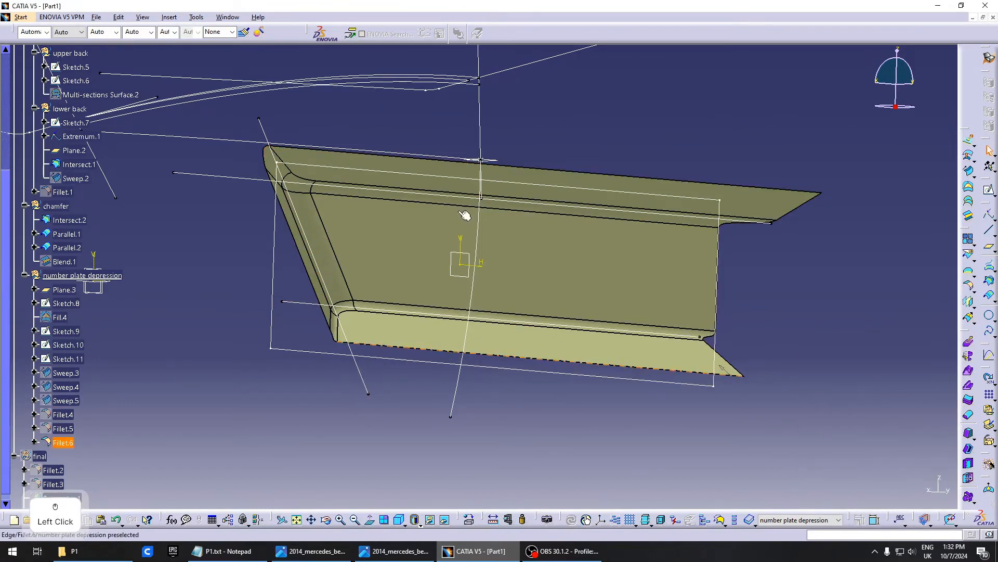
# Split the filleted depression surface with the yz plane, keeping the half that has the angled side wall
pyautogui.moveTo(466, 214); pyautogui.dragTo(638, 253, button='middle')
pyautogui.scroll(1, 471, 229)
pyautogui.moveTo(471, 229); pyautogui.dragTo(359, 277, button='middle')
pyautogui.moveTo(557, 243)
pyautogui.mouseDown(button='middle')
pyautogui.moveTo(512, 296)
pyautogui.moveTo(624, 120)
pyautogui.mouseUp(button='middle')
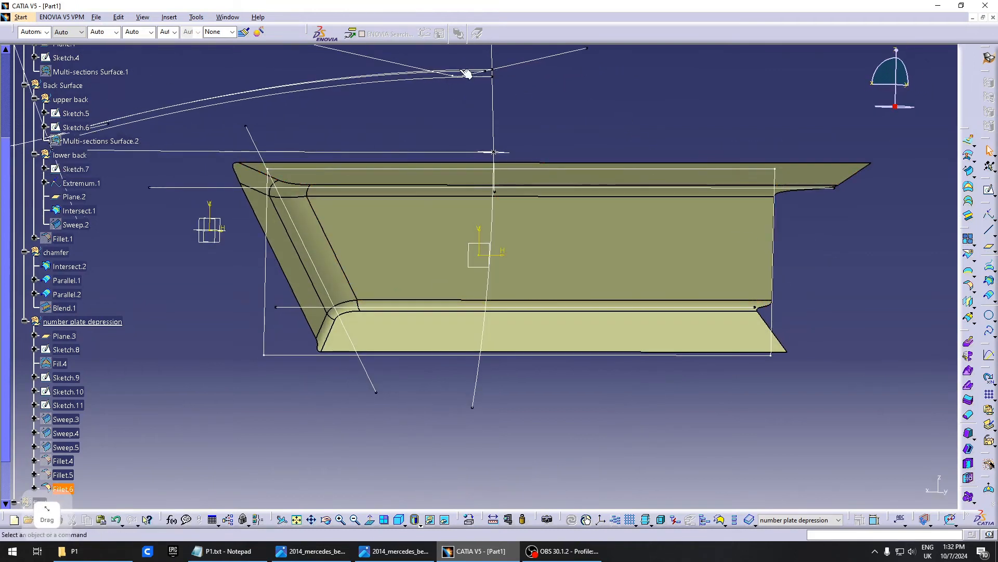
pyautogui.moveTo(528, 268); pyautogui.dragTo(521, 237, button='middle')
pyautogui.scroll(1, 521, 237)
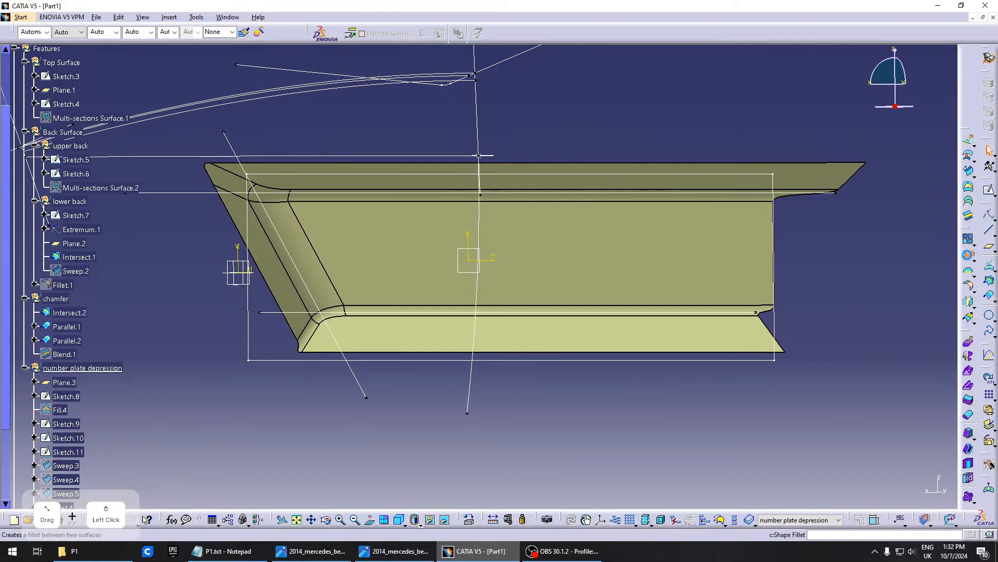
pyautogui.click(602, 232)
pyautogui.moveTo(541, 296); pyautogui.dragTo(542, 372, button='middle')
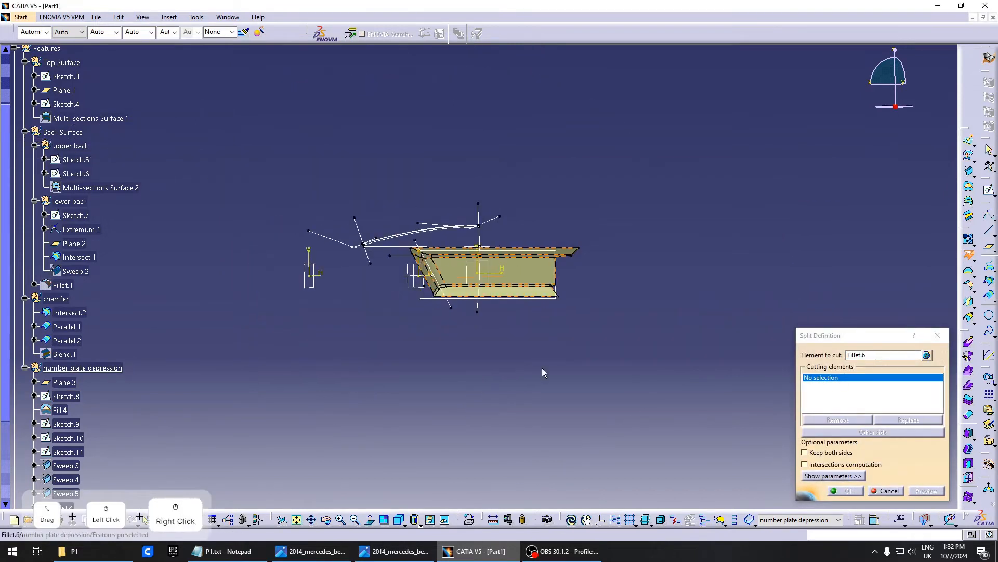
pyautogui.moveTo(464, 295); pyautogui.dragTo(415, 290, button='middle')
pyautogui.click(414, 289)
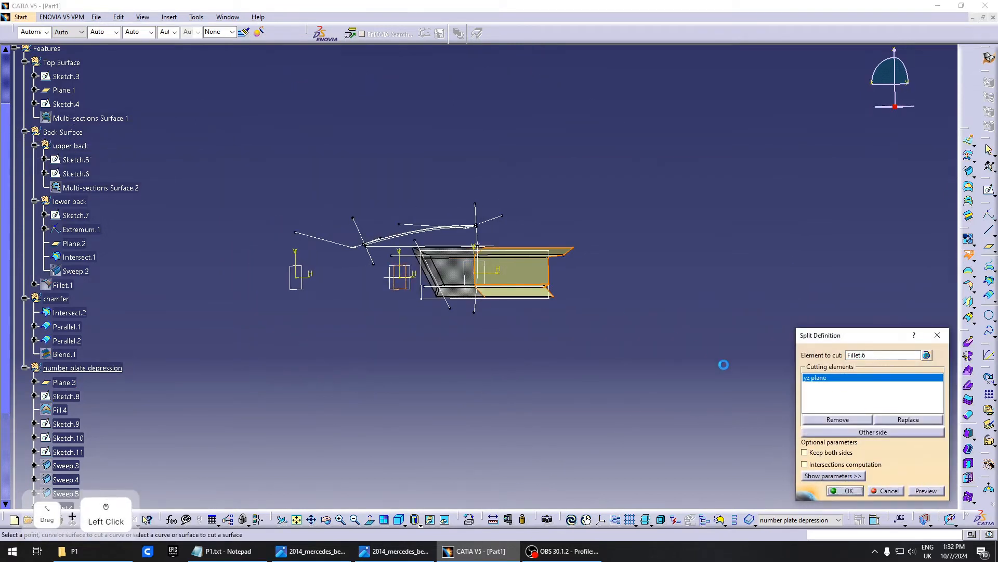
pyautogui.click(867, 431)
pyautogui.click(846, 491)
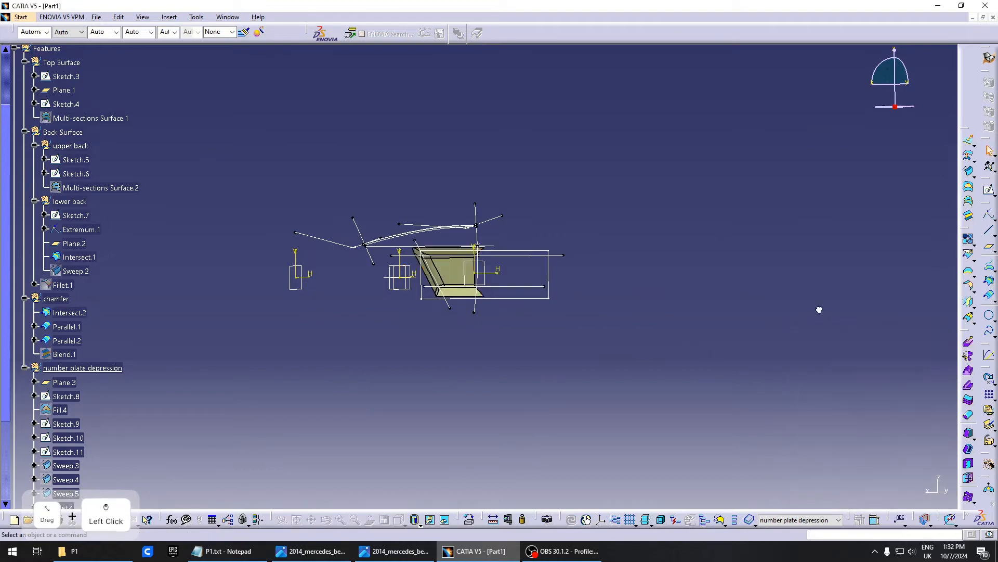
# Mirror the split depression half about the yz plane with Symmetry
pyautogui.click(970, 303)
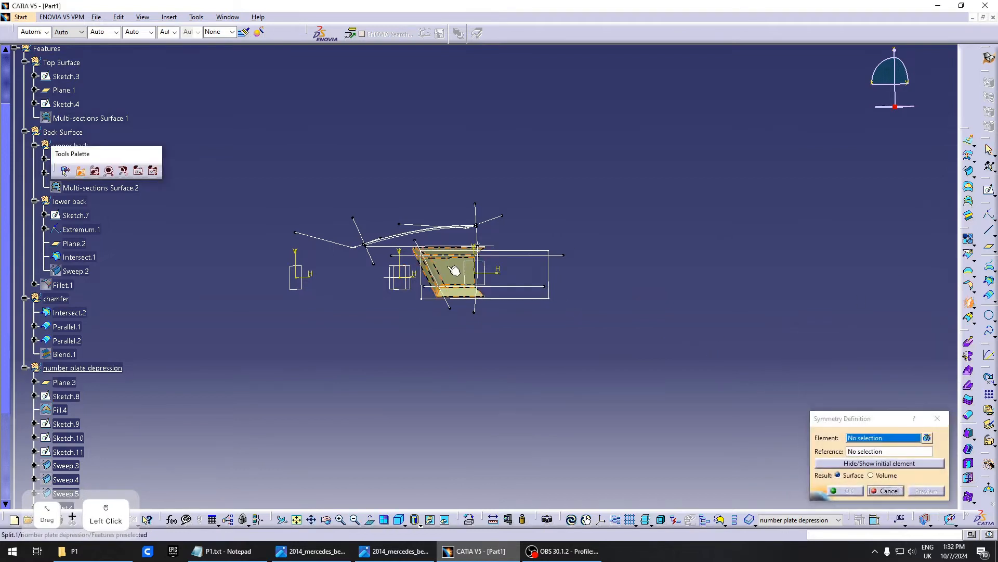
pyautogui.click(404, 281)
pyautogui.click(482, 282)
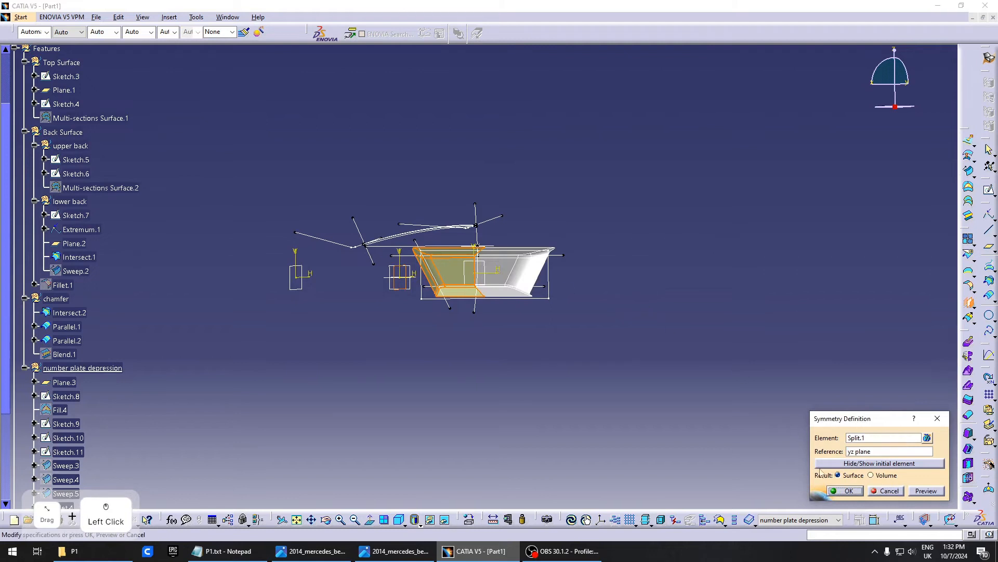
pyautogui.click(848, 491)
# Join the mirrored and original depression halves into one surface with a merging distance of 0.001 mm
pyautogui.click(970, 239)
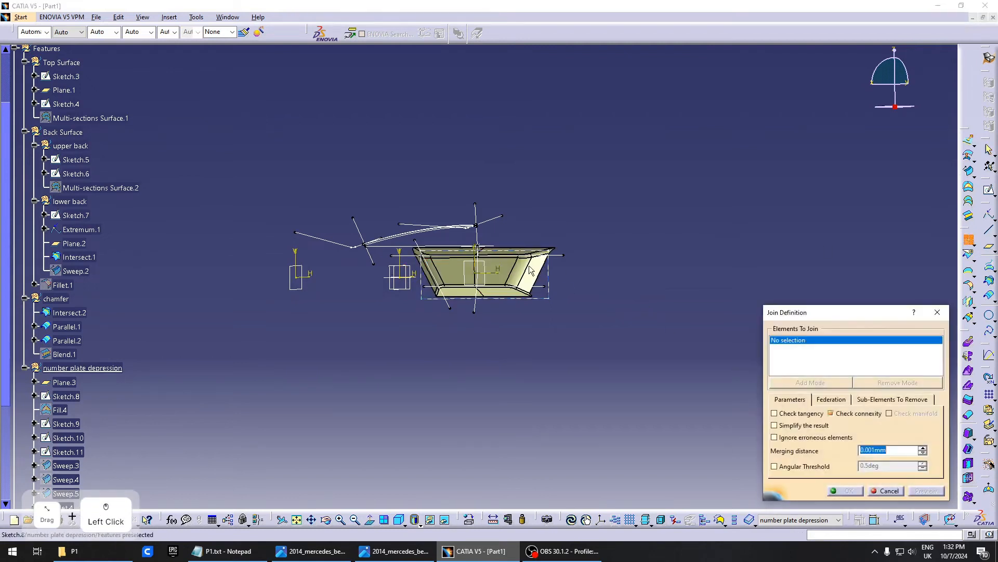
pyautogui.click(515, 269)
pyautogui.click(493, 261)
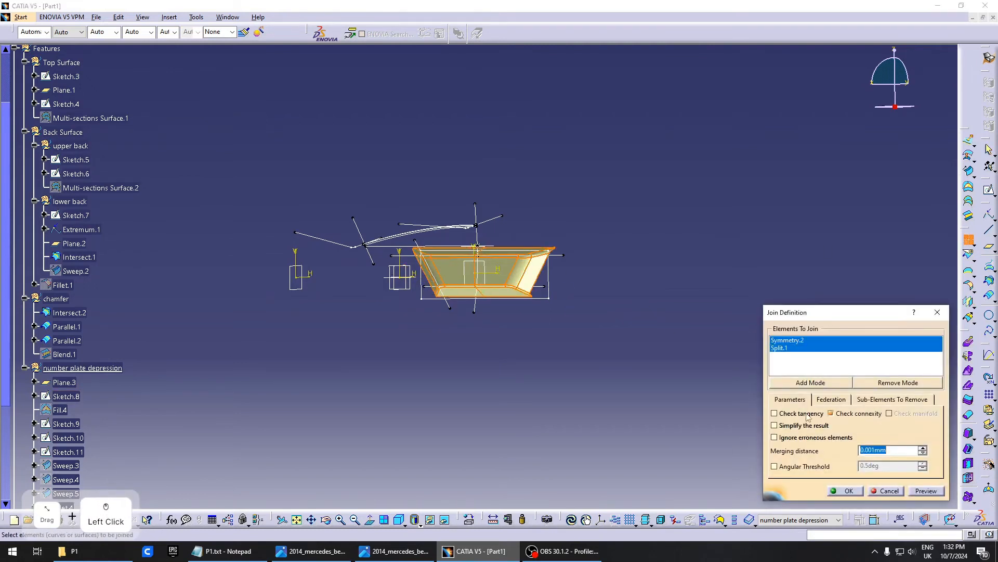
pyautogui.click(845, 491)
# Show the "final" geometrical set again and define it as the work object
pyautogui.scroll(-5, 176, 330)
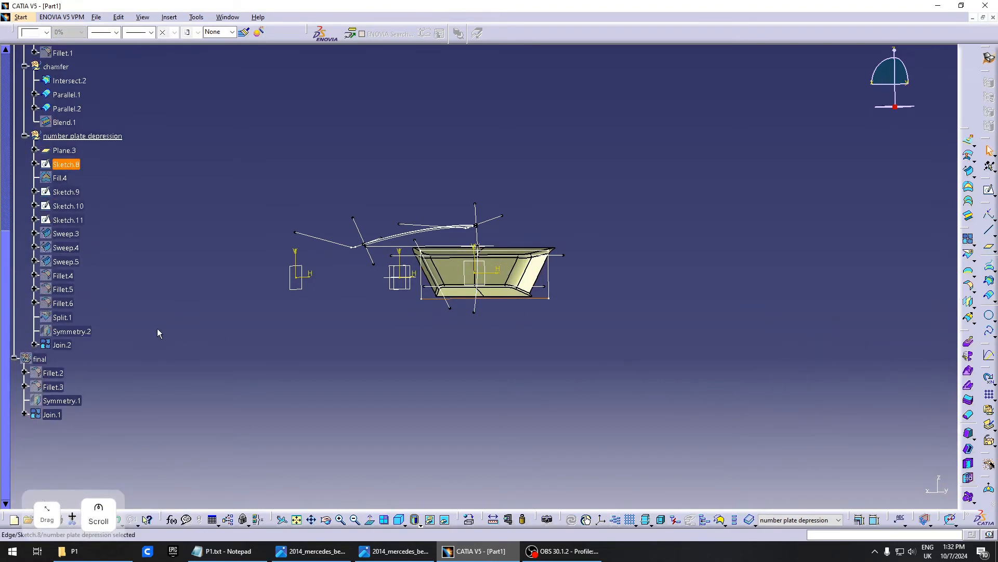
pyautogui.rightClick(41, 359)
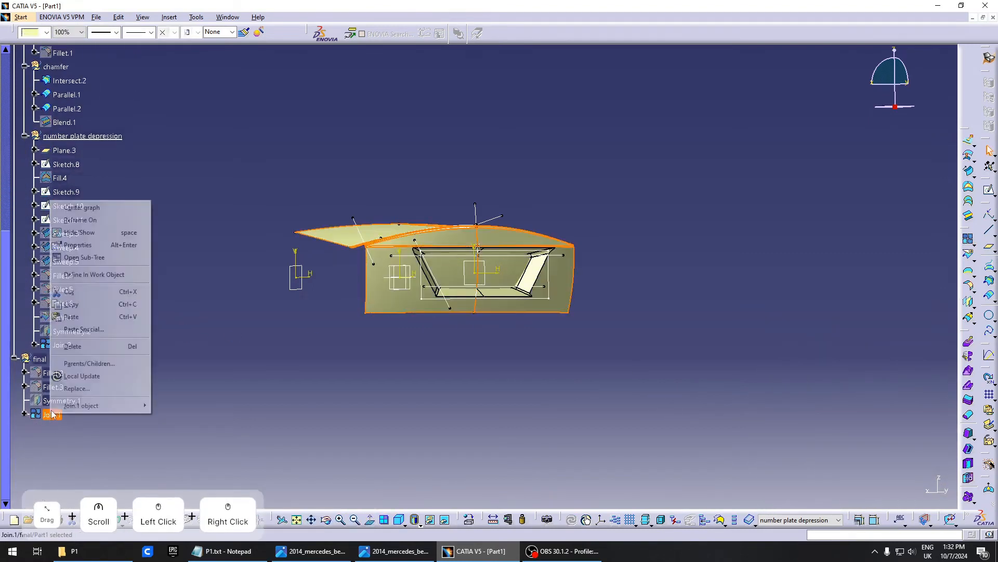
pyautogui.click(88, 273)
pyautogui.moveTo(498, 344); pyautogui.dragTo(539, 300, button='middle')
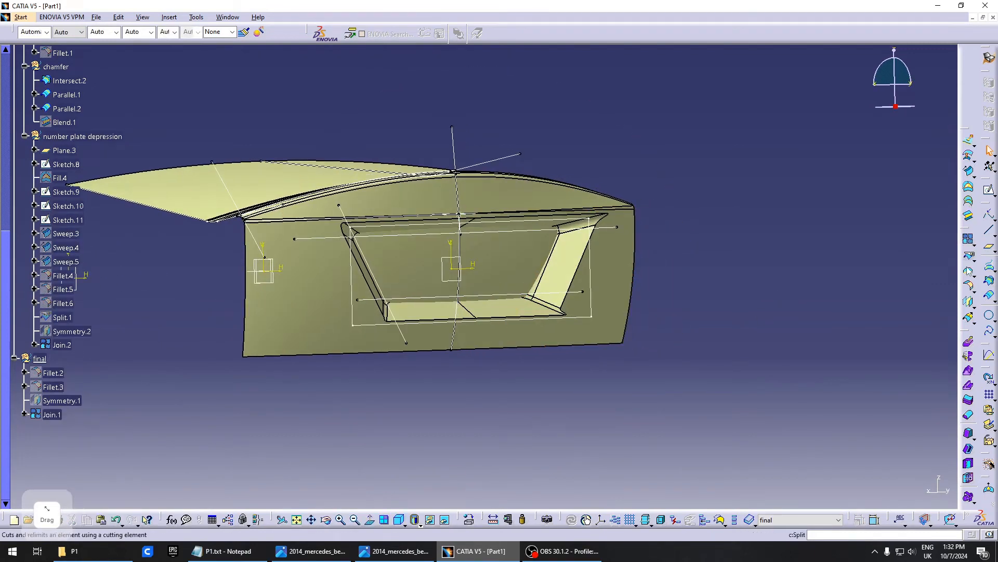
# Fillet the joined trunk surface with the joined number plate depression using a 6 mm radius, trimming both supports
pyautogui.click(968, 285)
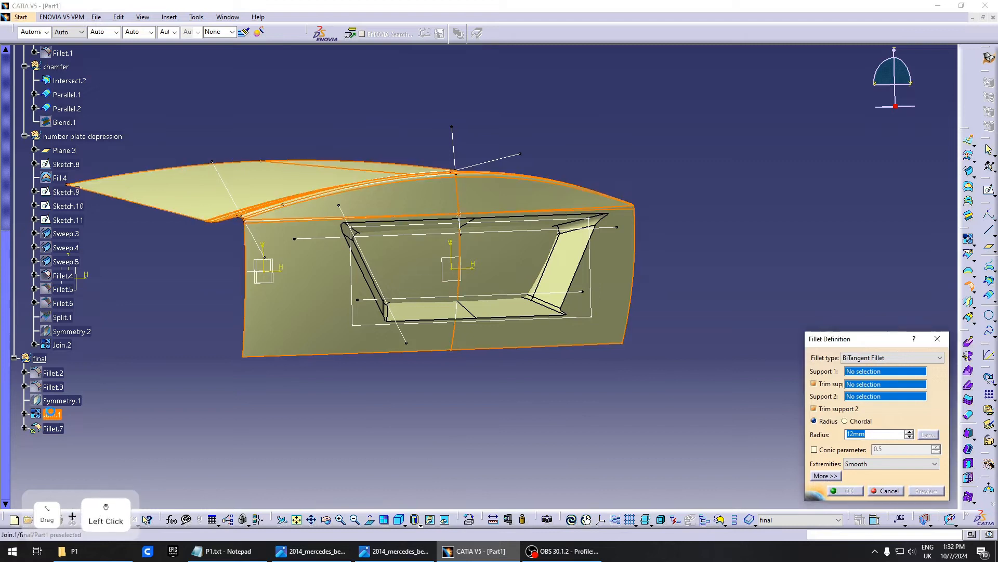
pyautogui.click(50, 413)
pyautogui.moveTo(312, 267); pyautogui.dragTo(406, 281, button='middle')
pyautogui.click(505, 237)
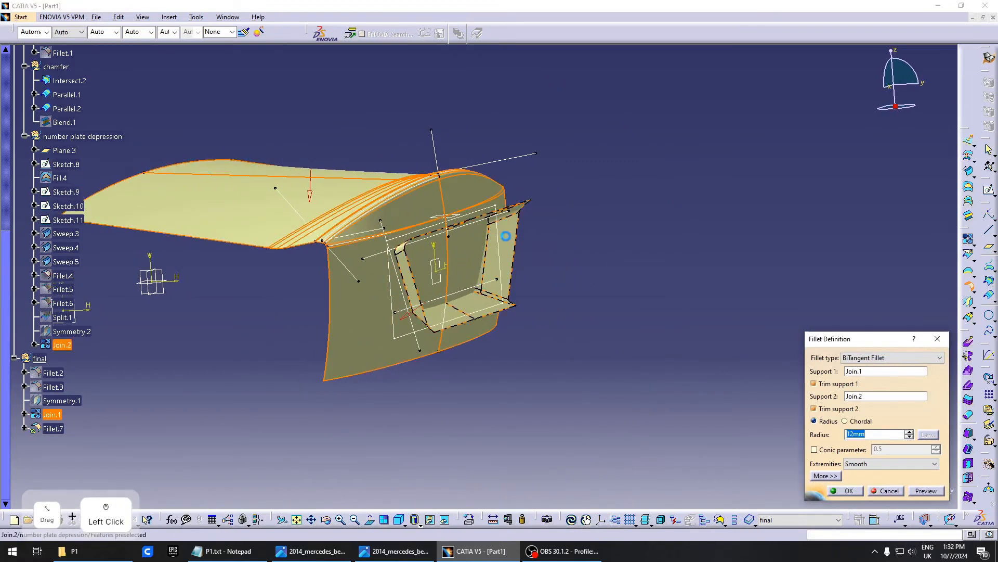
pyautogui.moveTo(405, 333); pyautogui.dragTo(549, 312, button='middle')
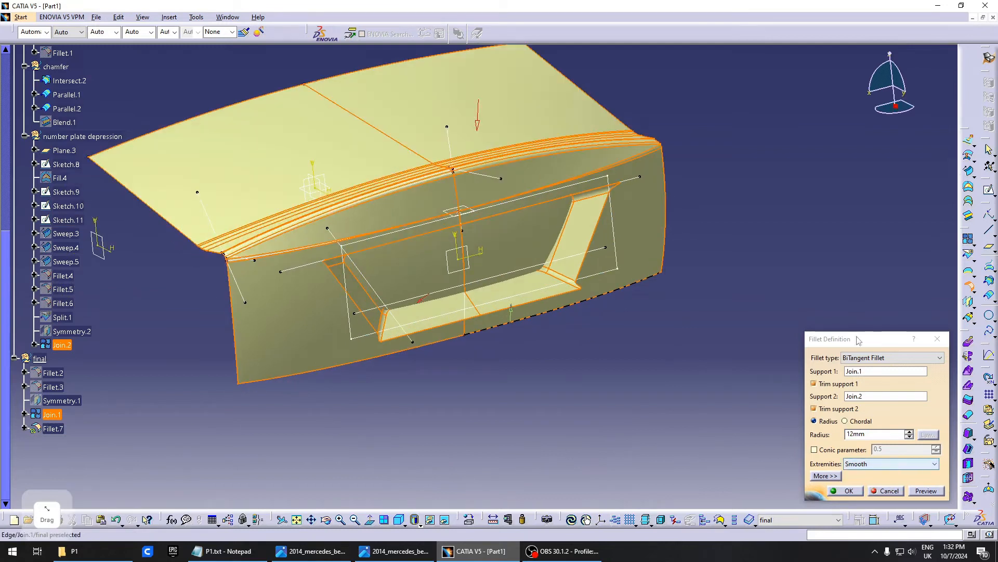
pyautogui.click(872, 434)
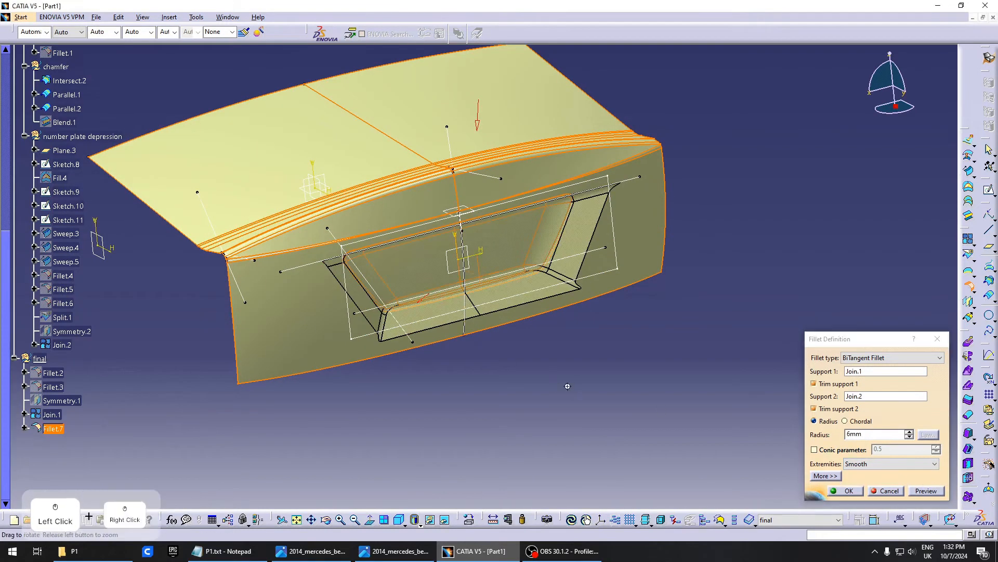
pyautogui.moveTo(567, 385); pyautogui.dragTo(437, 283, button='middle')
pyautogui.click(841, 491)
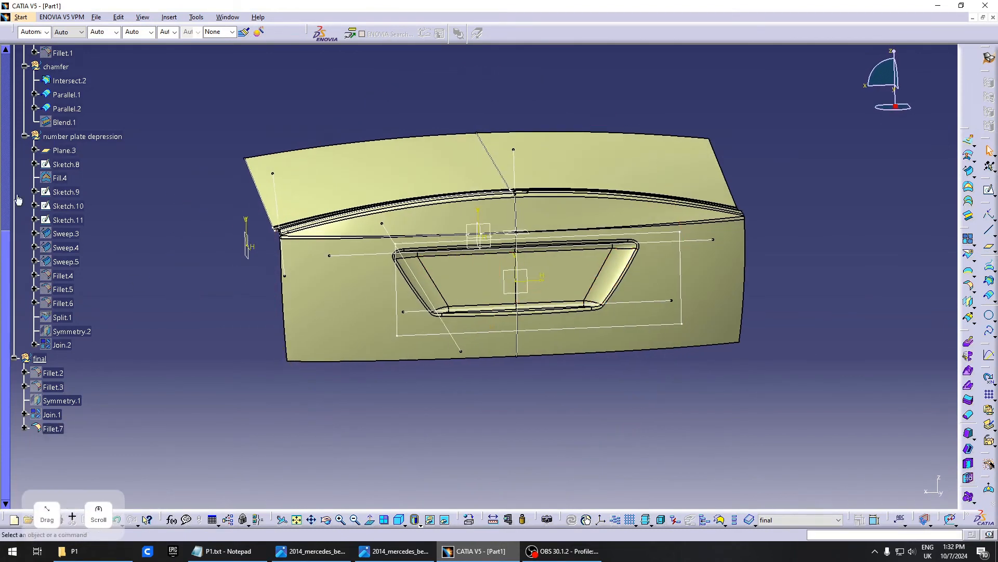
# Insert a new unnamed geometrical set with "Features" as its father
pyautogui.scroll(10, 139, 207)
pyautogui.click(47, 234)
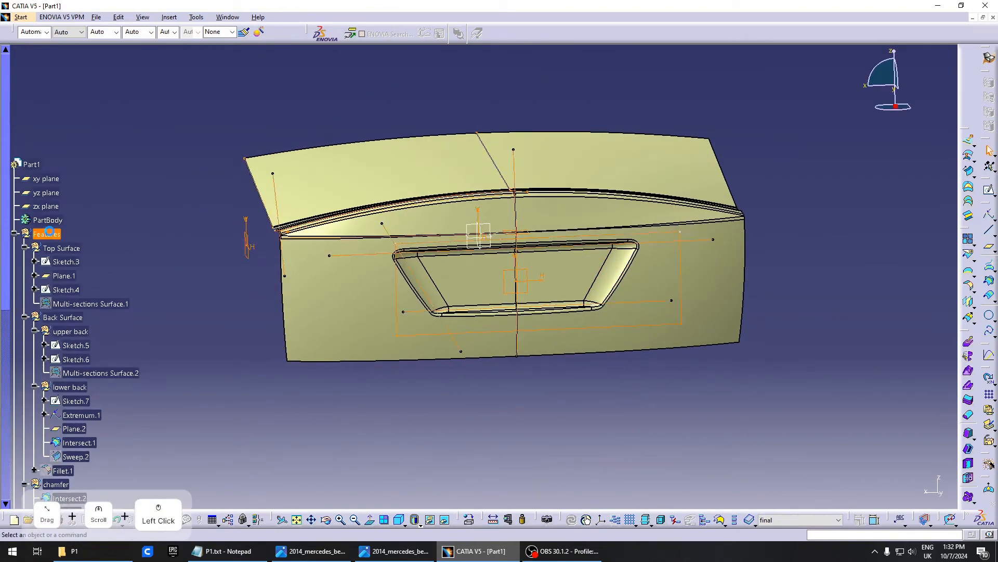
pyautogui.click(169, 17)
pyautogui.click(197, 66)
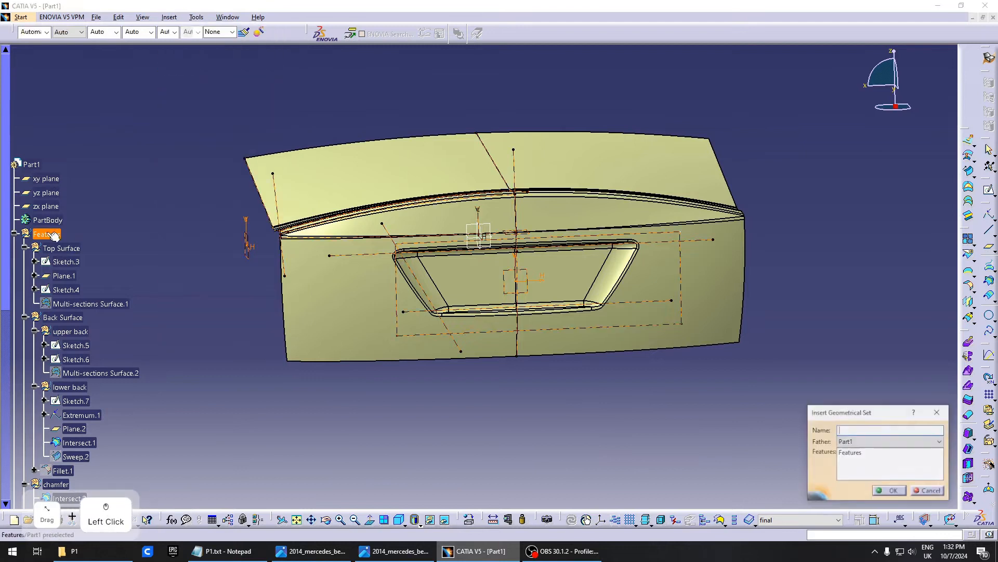
pyautogui.click(566, 298)
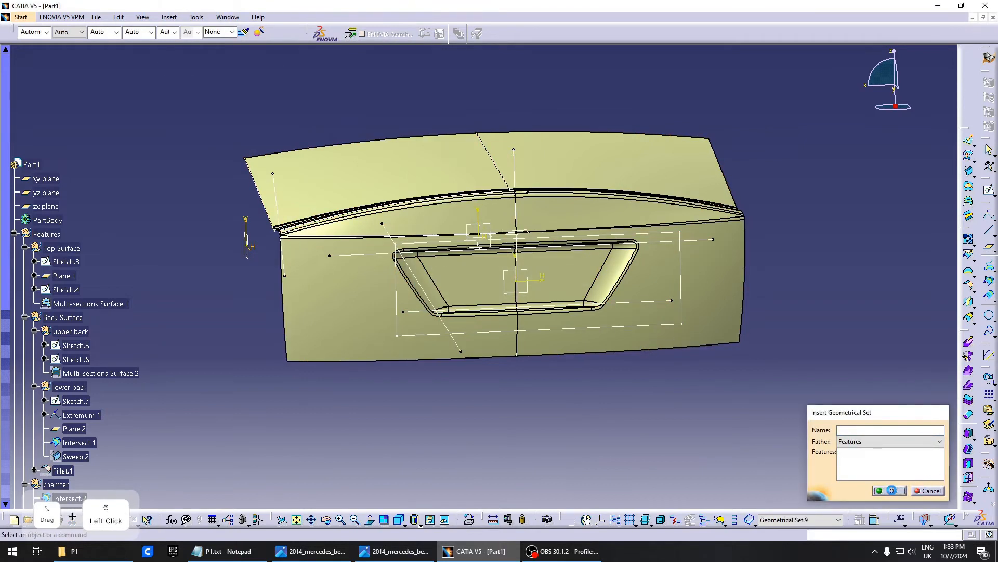
pyautogui.click(889, 491)
pyautogui.scroll(-7, 76, 304)
pyautogui.scroll(-7, 78, 299)
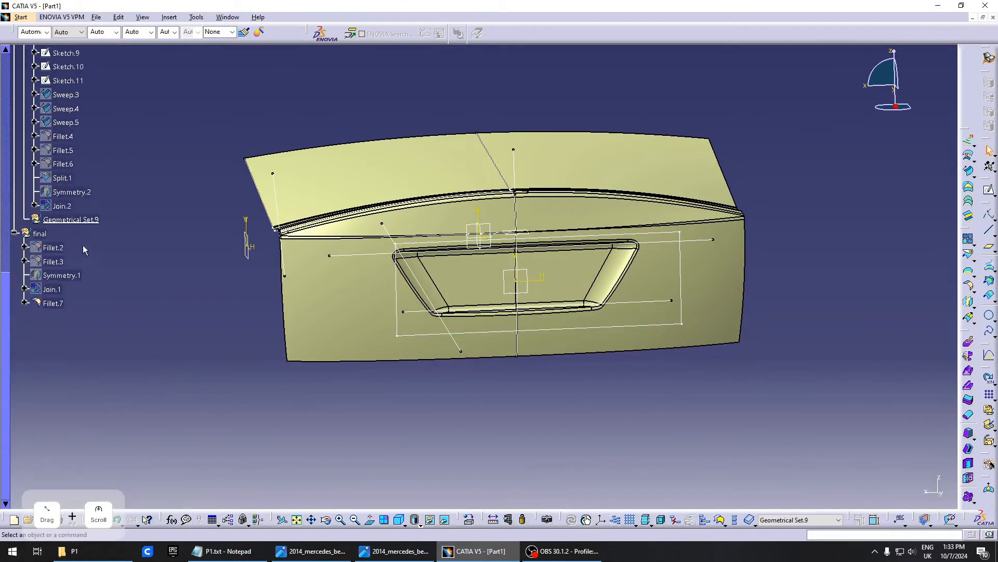
# Rename the new geometrical set under Features as "trim"
pyautogui.click(71, 219)
pyautogui.rightClick(95, 221)
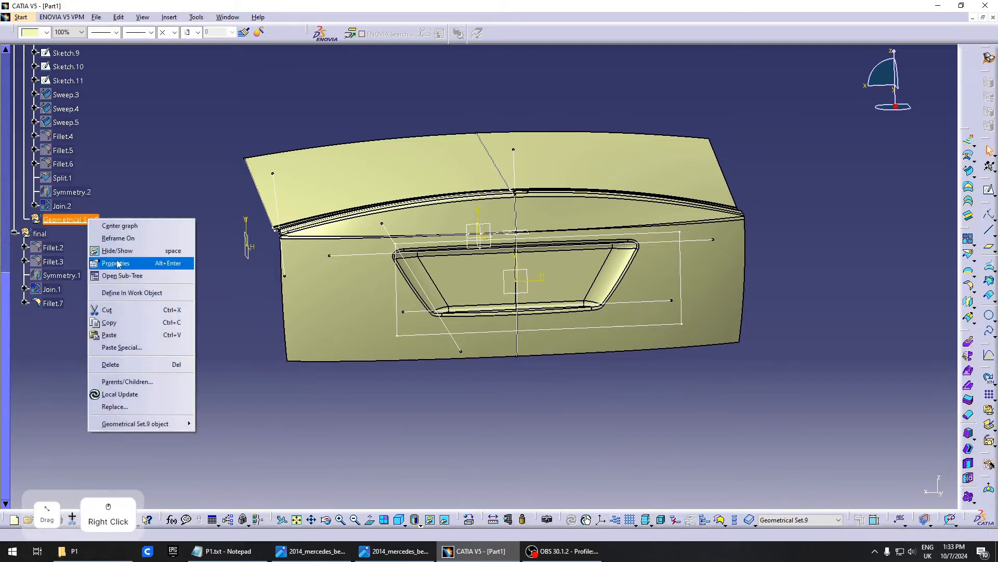
pyautogui.click(161, 274)
pyautogui.write('trim')
pyautogui.press('Return')
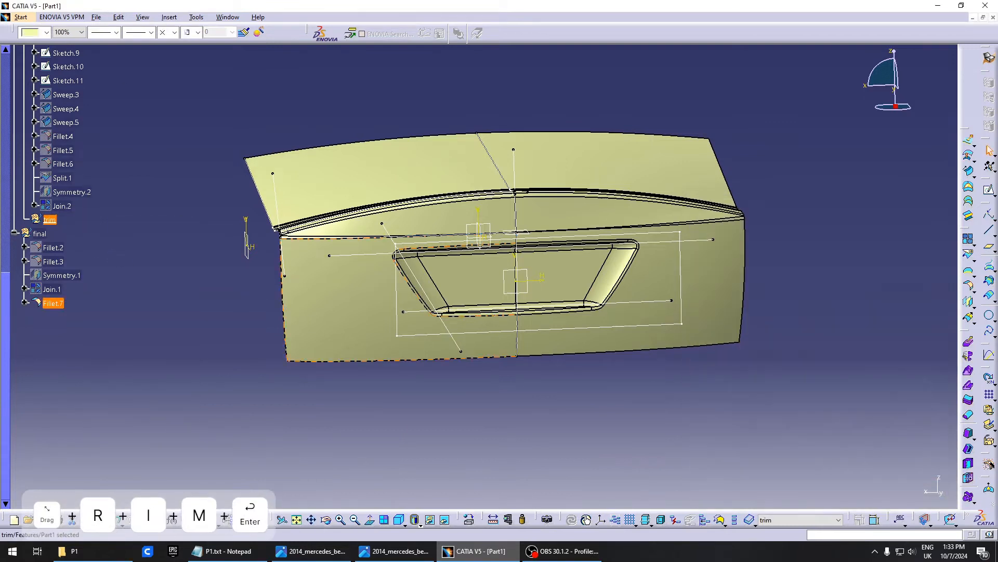
pyautogui.click(174, 307)
# Sketch a circle about 1929 mm in diameter on the xy plane, centred on the vertical axis about 780 mm below the horizontal axis
pyautogui.moveTo(591, 245); pyautogui.dragTo(501, 429, button='middle')
pyautogui.scroll(1, 501, 430)
pyautogui.click(989, 190)
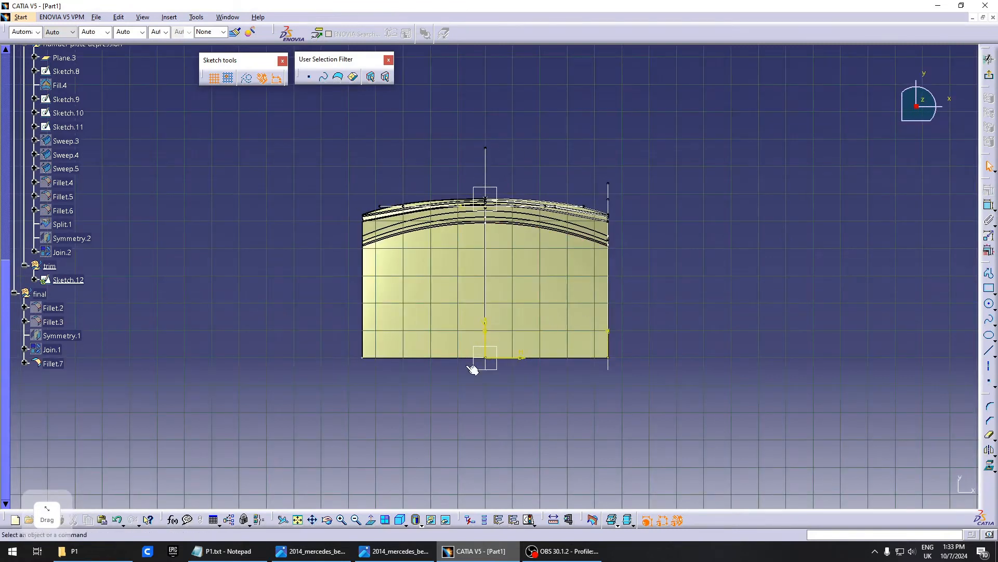
pyautogui.moveTo(588, 311); pyautogui.dragTo(502, 312, button='middle')
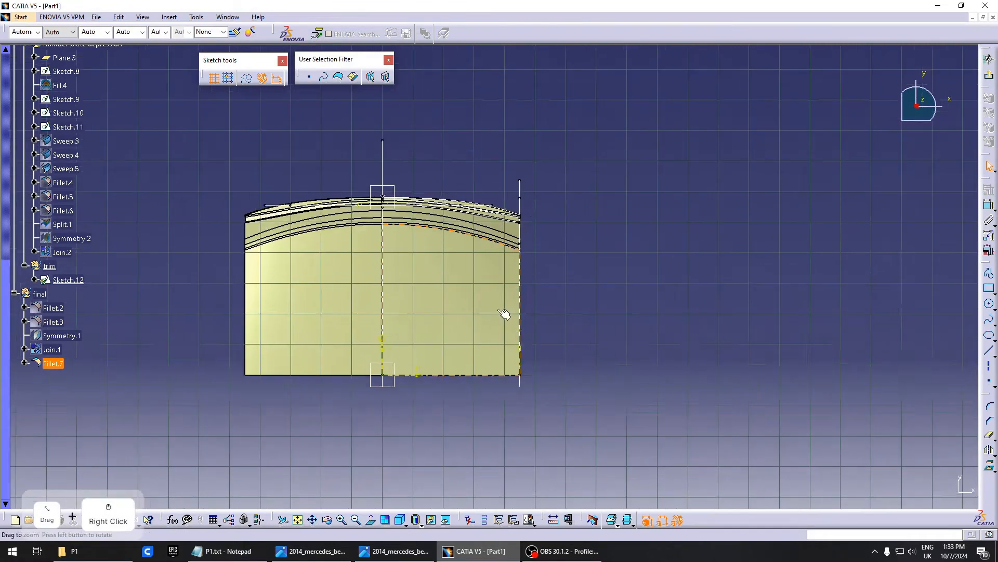
pyautogui.click(986, 306)
pyautogui.moveTo(492, 388); pyautogui.dragTo(493, 423, button='middle')
pyautogui.click(470, 361)
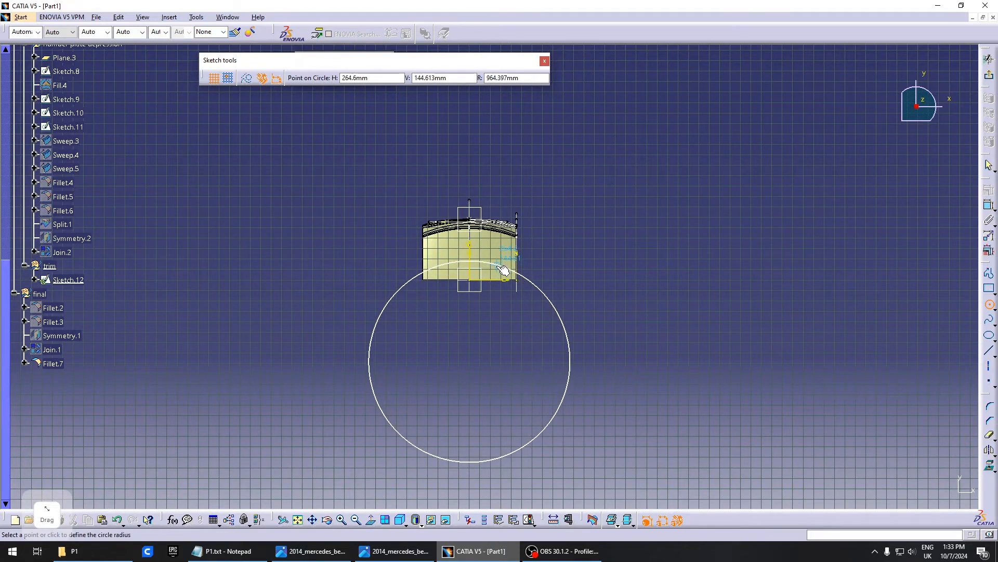
pyautogui.click(498, 265)
pyautogui.rightClick(489, 274)
pyautogui.moveTo(499, 266); pyautogui.dragTo(694, 139, button='middle')
pyautogui.click(761, 295)
pyautogui.moveTo(761, 296); pyautogui.dragTo(672, 353, button='middle')
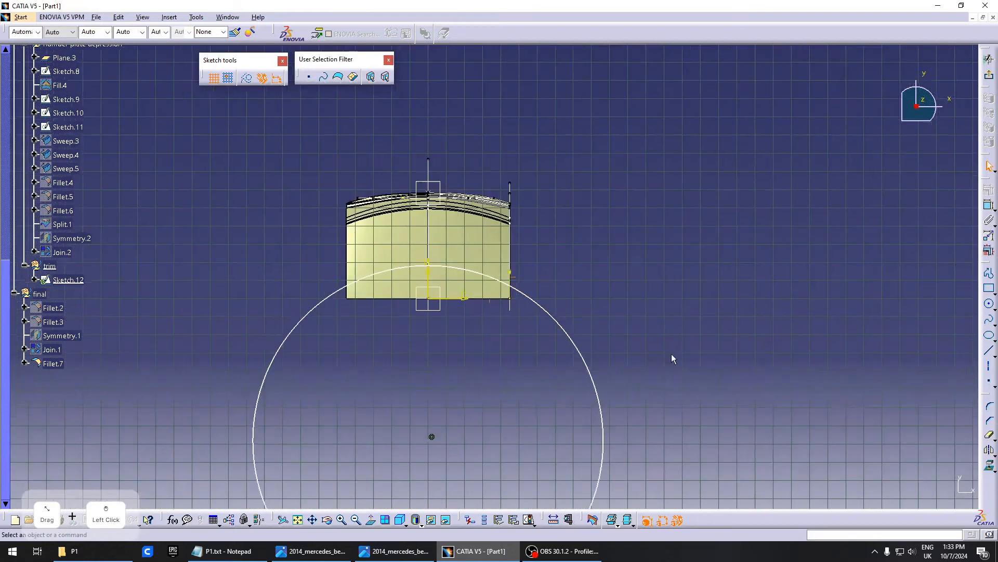
# Dimension the circle's diameter and set it to 2000 mm
pyautogui.click(429, 438)
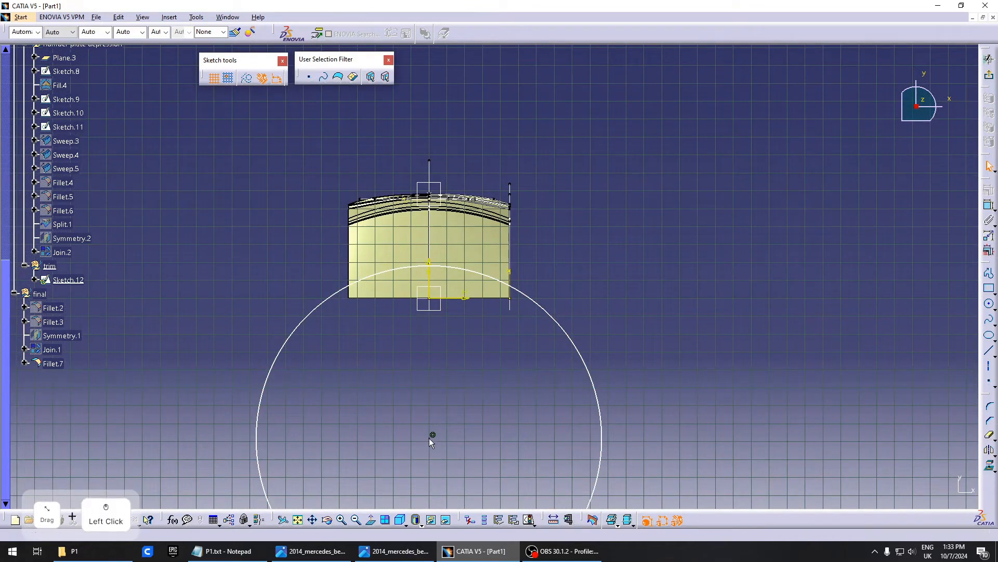
pyautogui.moveTo(440, 422); pyautogui.dragTo(437, 440)
pyautogui.click(675, 312)
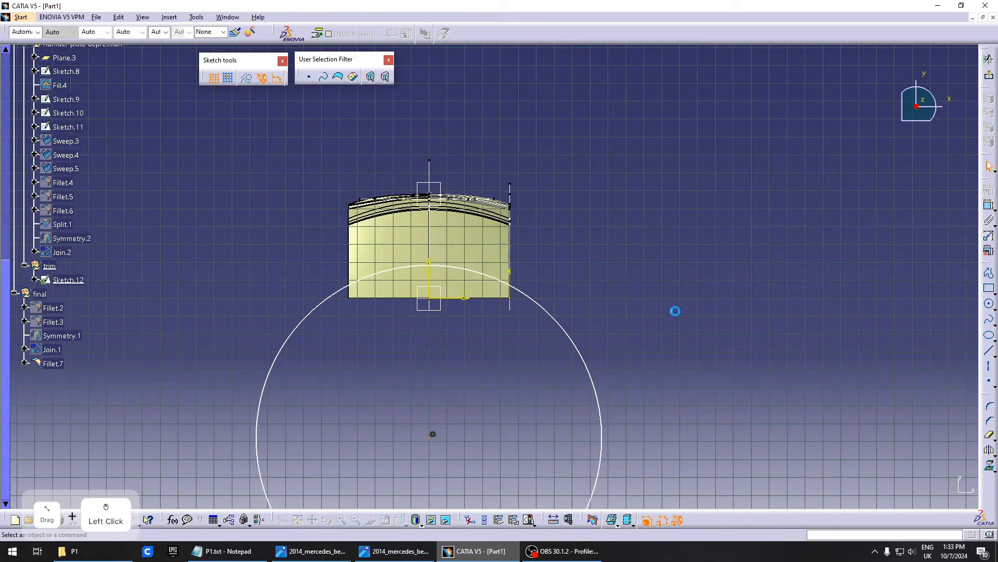
pyautogui.click(528, 304)
pyautogui.doubleClick(553, 289)
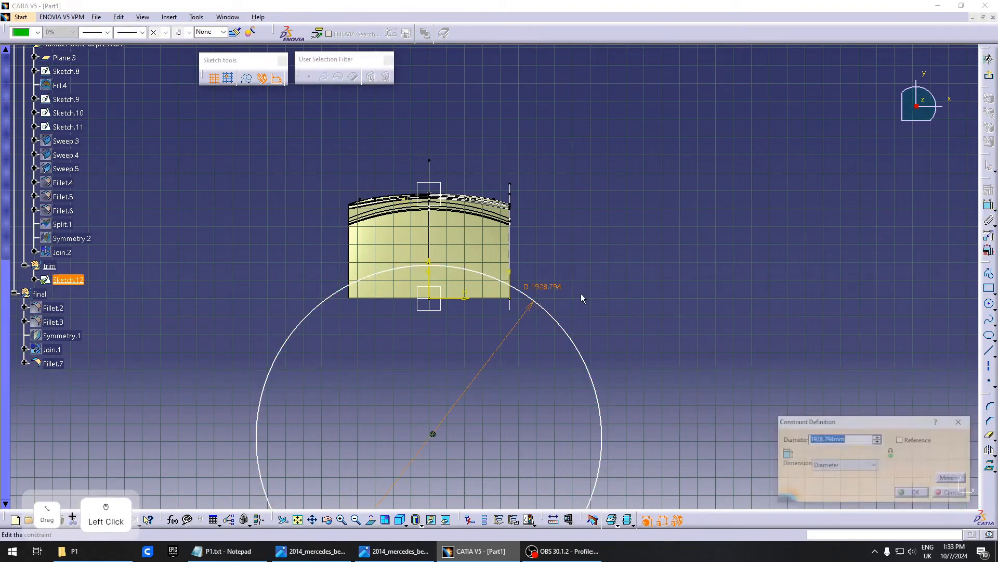
pyautogui.write('2000')
pyautogui.press('Return')
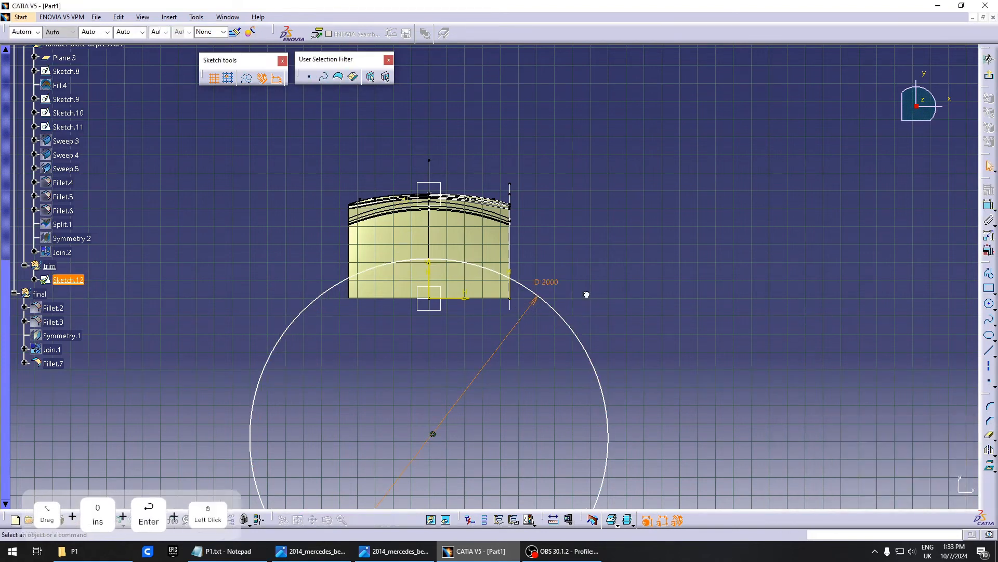
pyautogui.click(586, 294)
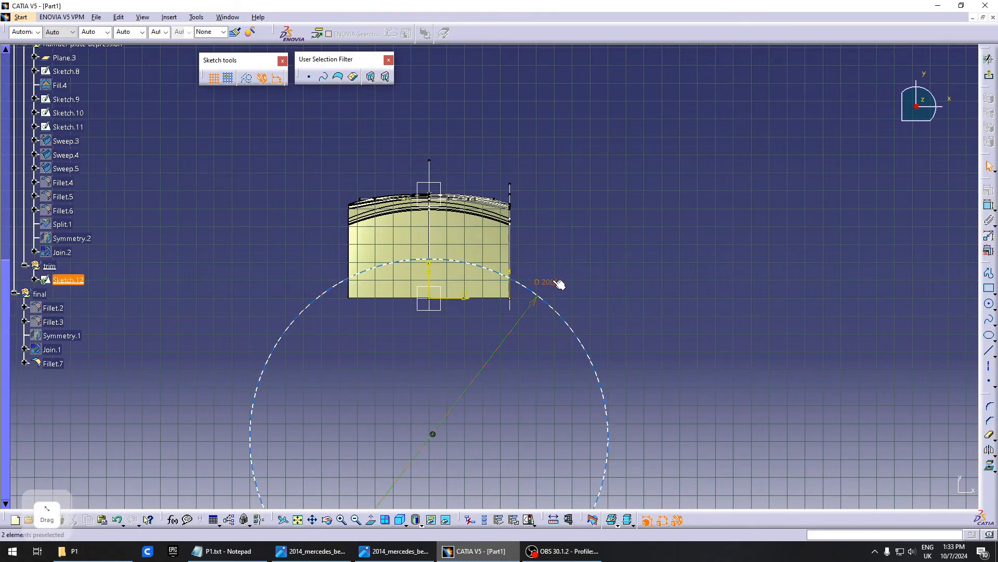
# Dimension the distance from the circle's centre to the horizontal axis and set it to 780 mm
pyautogui.moveTo(545, 313); pyautogui.dragTo(547, 285, button='middle')
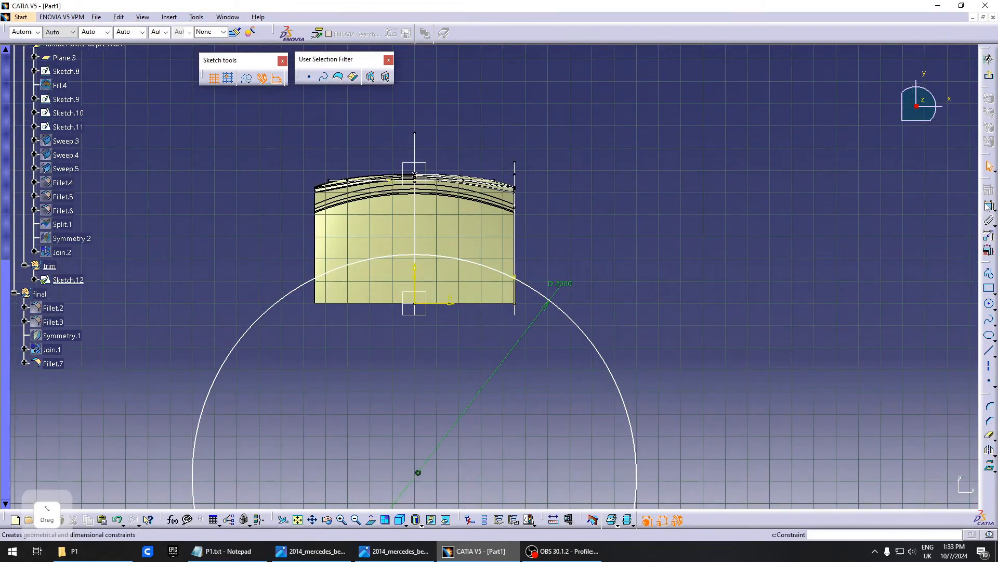
pyautogui.click(418, 473)
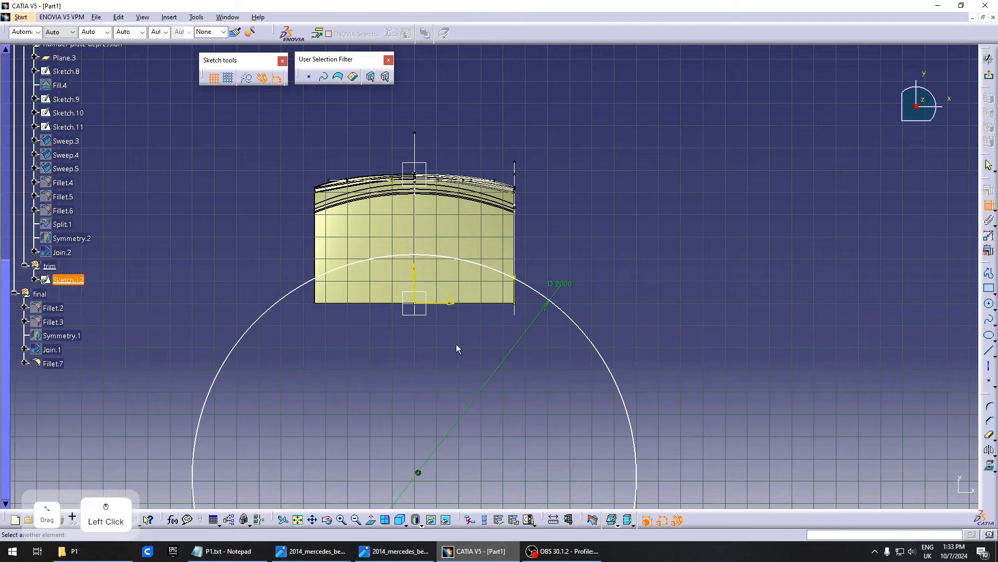
pyautogui.click(450, 304)
pyautogui.click(442, 341)
pyautogui.doubleClick(442, 340)
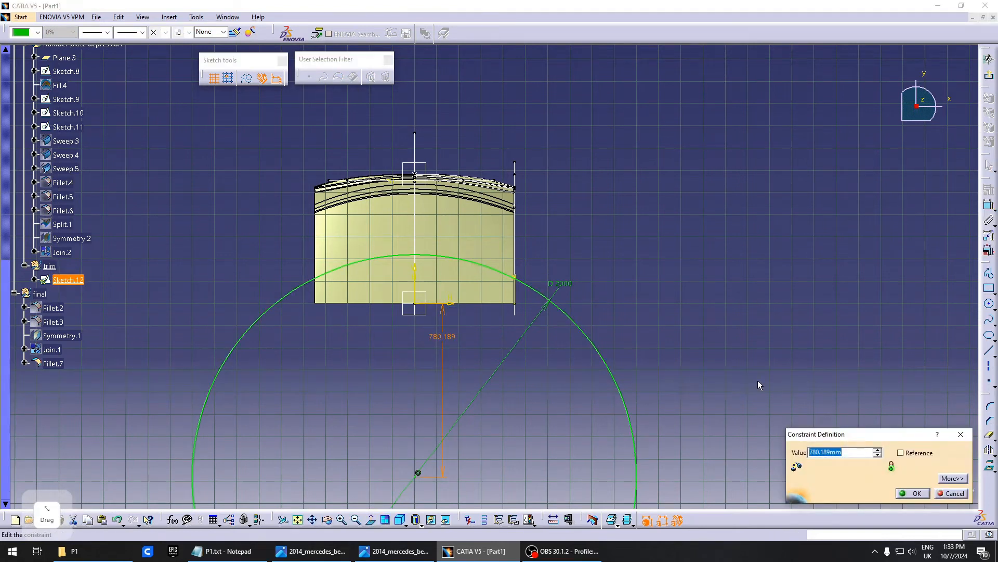
pyautogui.write('780')
pyautogui.press('Return')
# Set the circle's diameter to 2500 mm
pyautogui.moveTo(656, 395); pyautogui.dragTo(566, 341, button='middle')
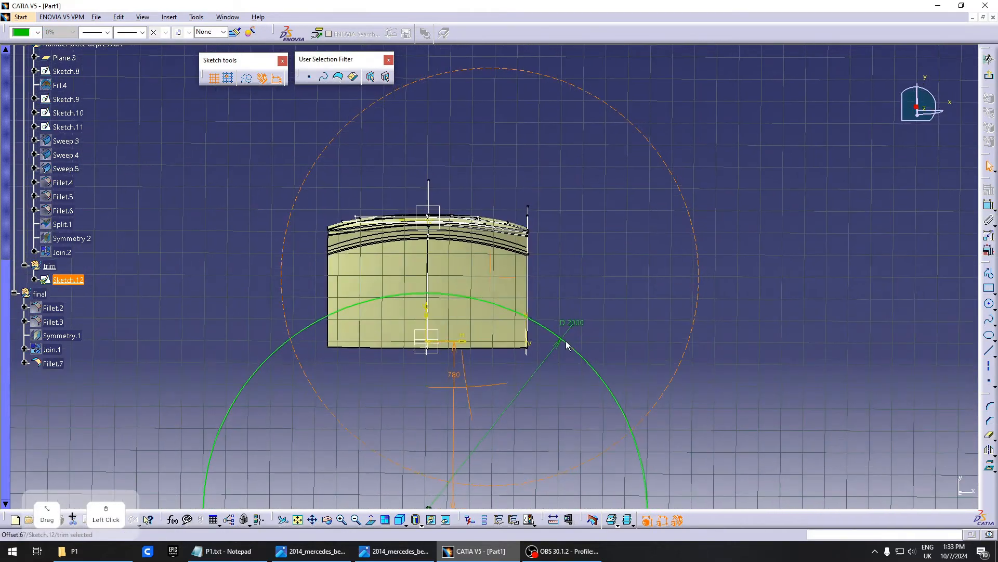
pyautogui.doubleClick(572, 324)
pyautogui.write('250')
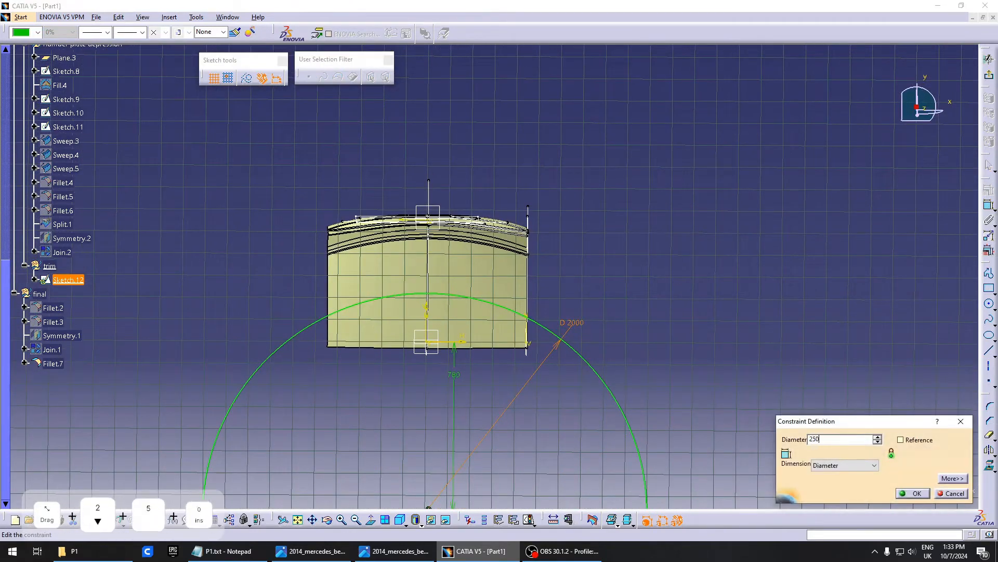
pyautogui.write('0')
pyautogui.press('Return')
pyautogui.moveTo(541, 348); pyautogui.dragTo(463, 358, button='middle')
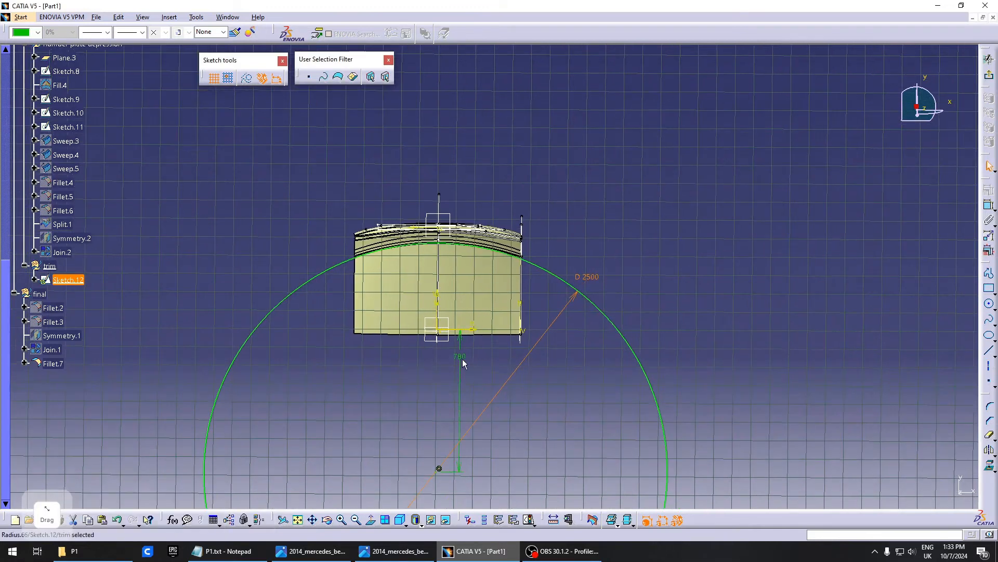
# Try offsetting the circle's centre from the horizontal axis by 780+500 mm, followed by a reduction to 1260 mm
pyautogui.doubleClick(461, 360)
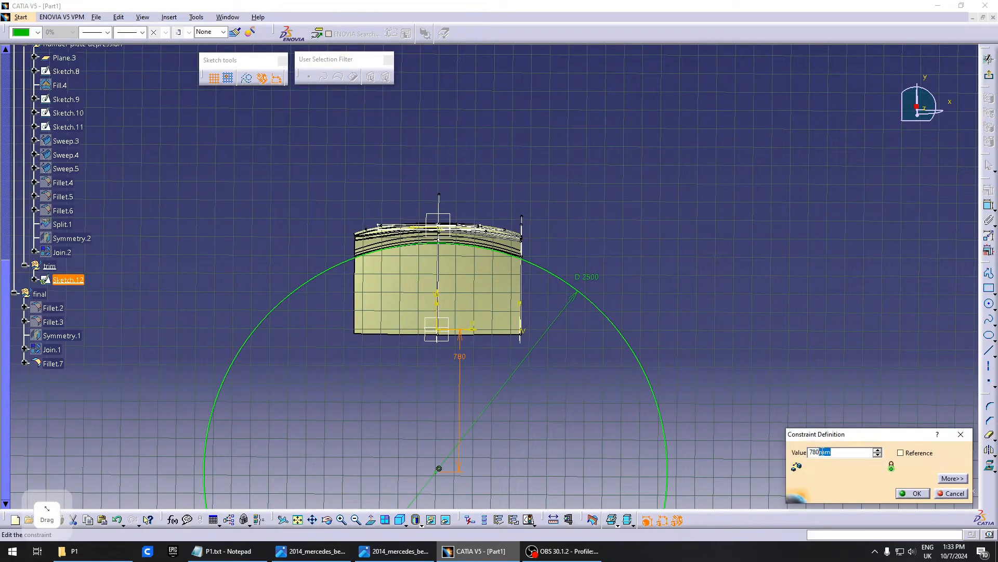
pyautogui.write('780+500')
pyautogui.press('Return')
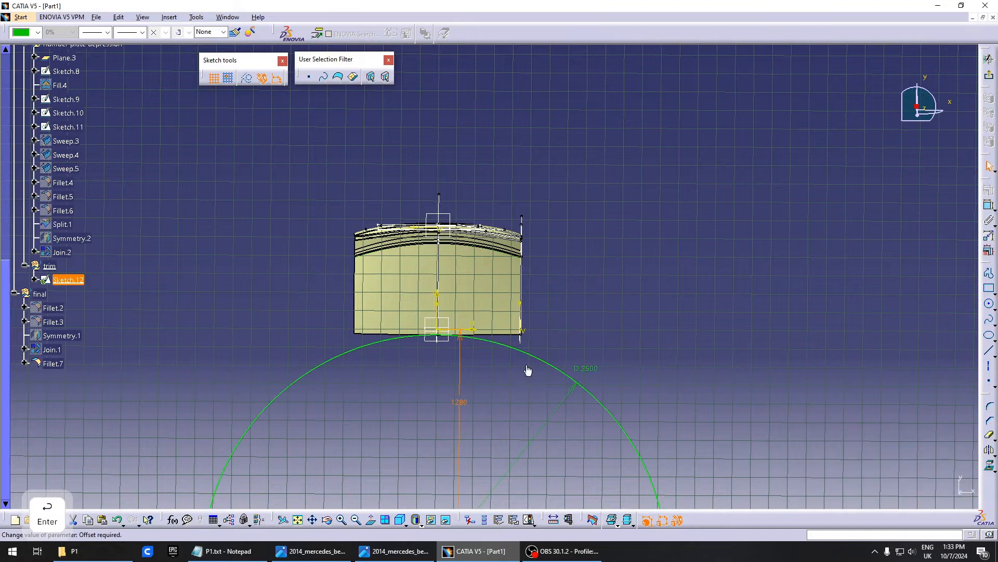
pyautogui.click(465, 404)
pyautogui.doubleClick(464, 404)
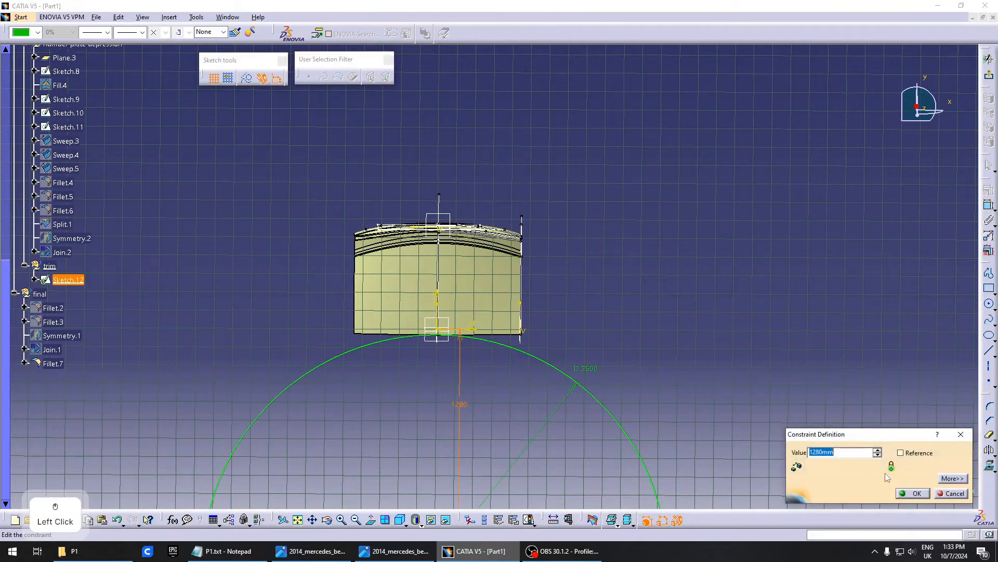
pyautogui.click(877, 455)
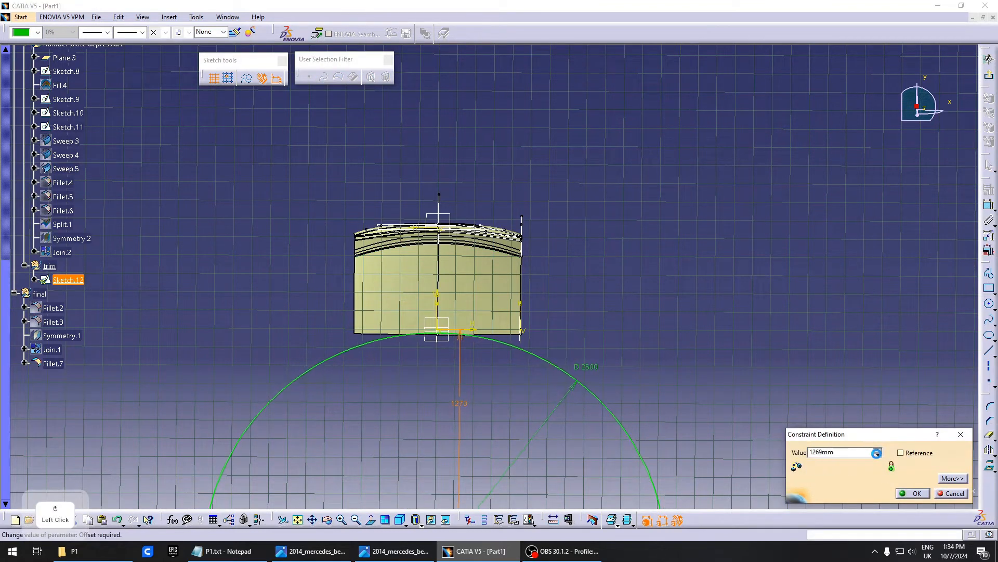
pyautogui.moveTo(877, 455); pyautogui.dragTo(698, 450)
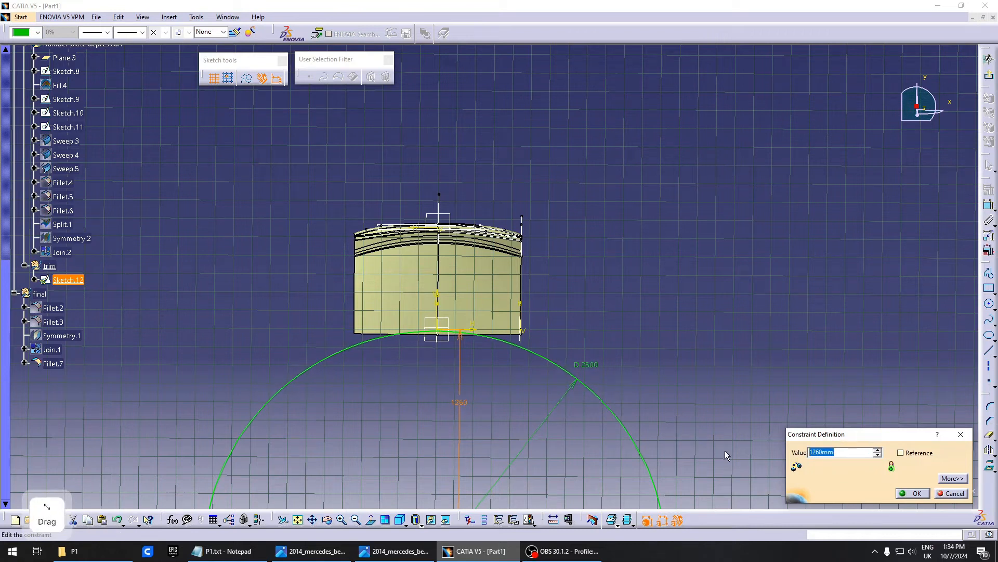
# Set the circle centre's distance from the horizontal axis to 1000 mm, fine-tune it to 1017 mm and finish the sketch
pyautogui.write('1')
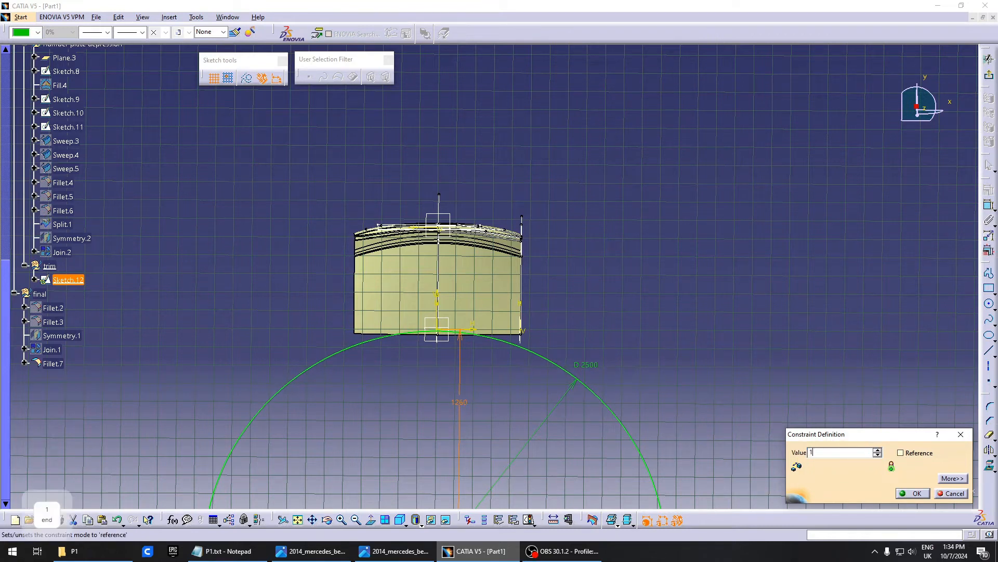
pyautogui.write('000')
pyautogui.moveTo(591, 362); pyautogui.dragTo(612, 354, button='middle')
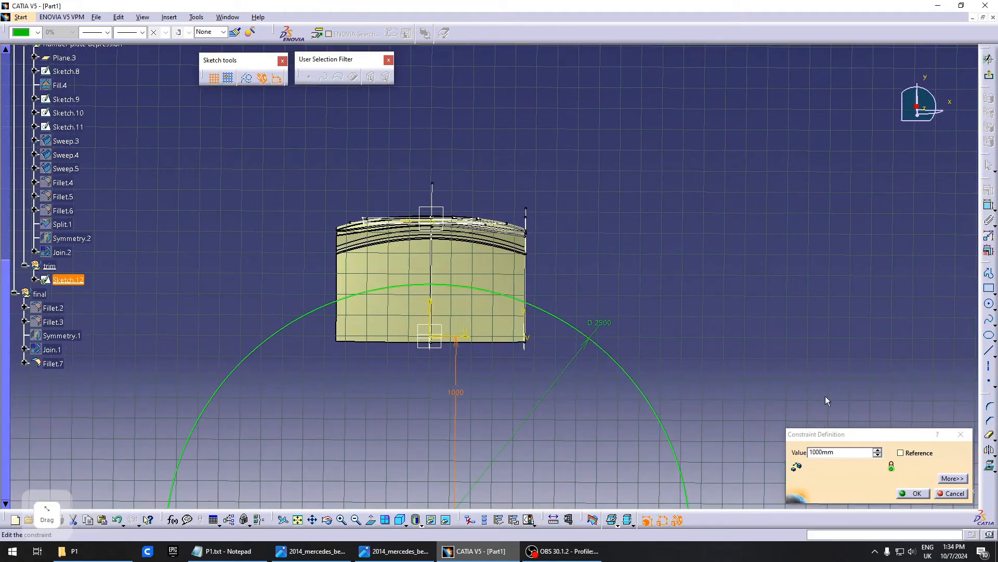
pyautogui.click(882, 461)
pyautogui.click(878, 450)
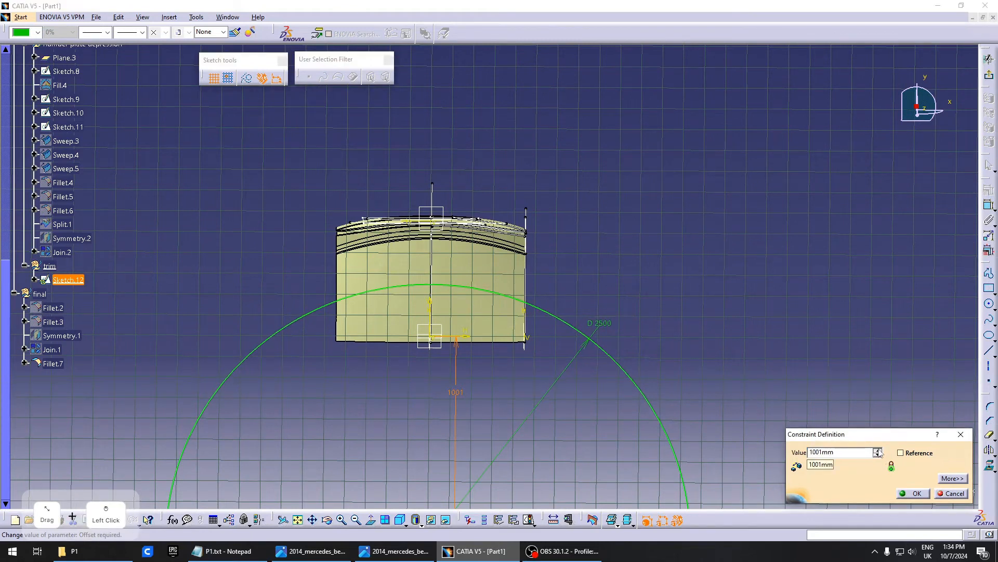
pyautogui.click(878, 450)
pyautogui.click(877, 449)
pyautogui.click(877, 450)
pyautogui.click(878, 450)
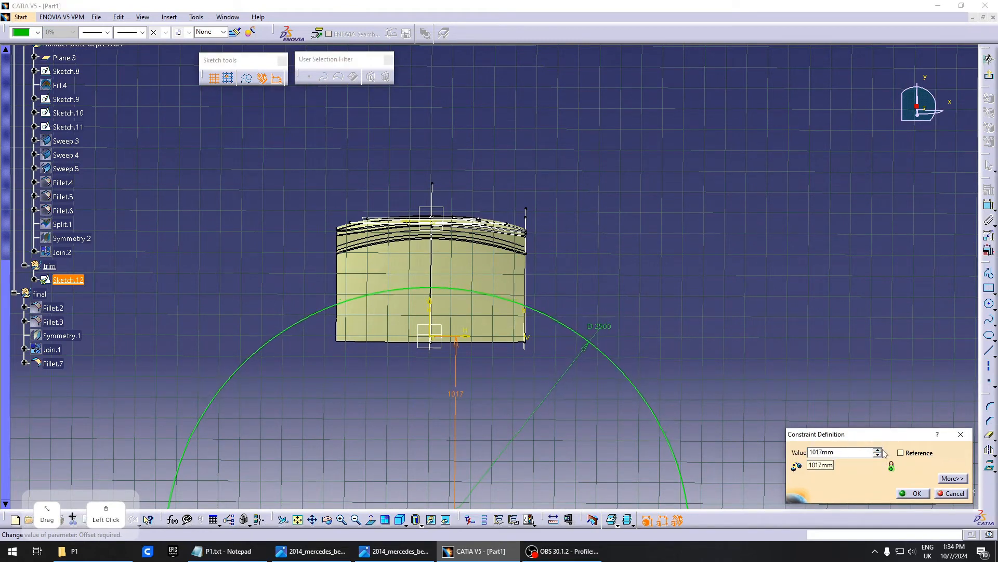
pyautogui.click(883, 451)
pyautogui.click(913, 493)
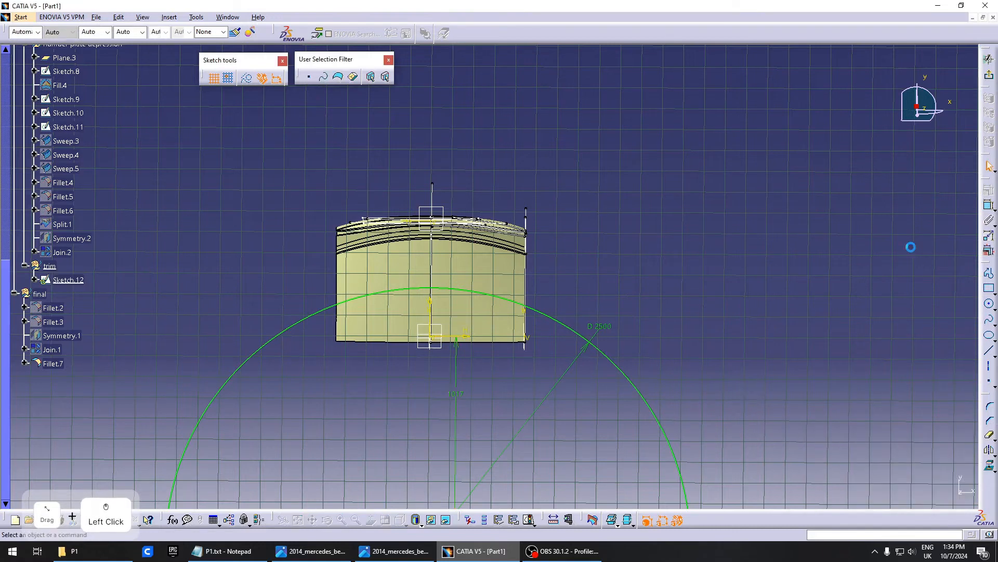
pyautogui.click(989, 78)
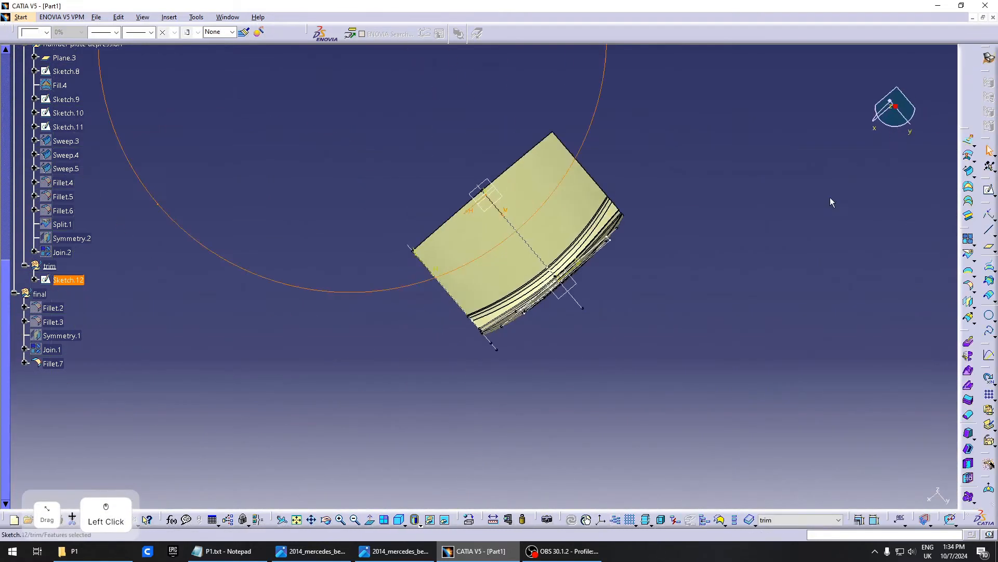
# In a new sketch on the xy plane, draw a slanted line about 600 mm long from near the lid's side edge past its curved rear edge
pyautogui.moveTo(476, 246); pyautogui.dragTo(500, 275, button='middle')
pyautogui.click(546, 204)
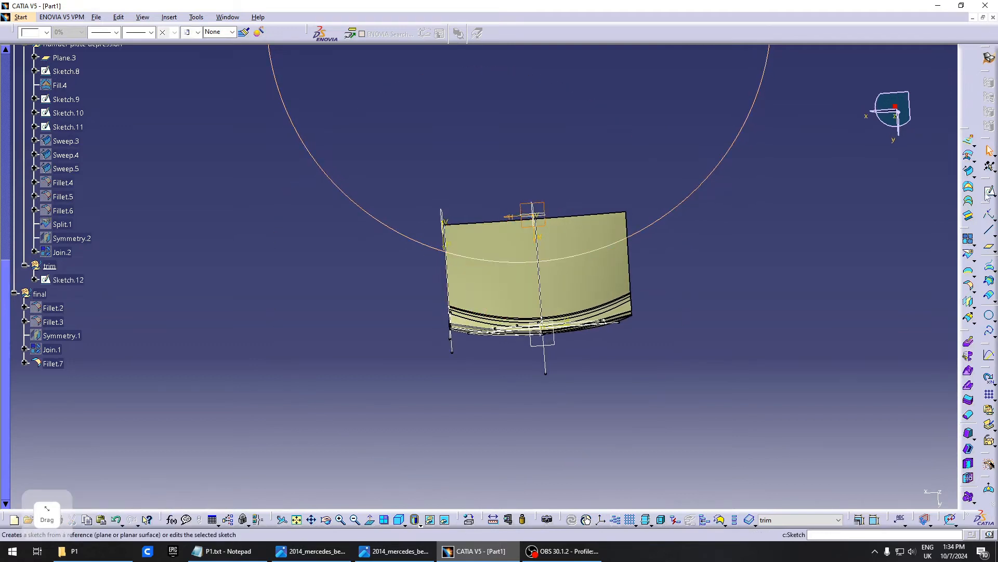
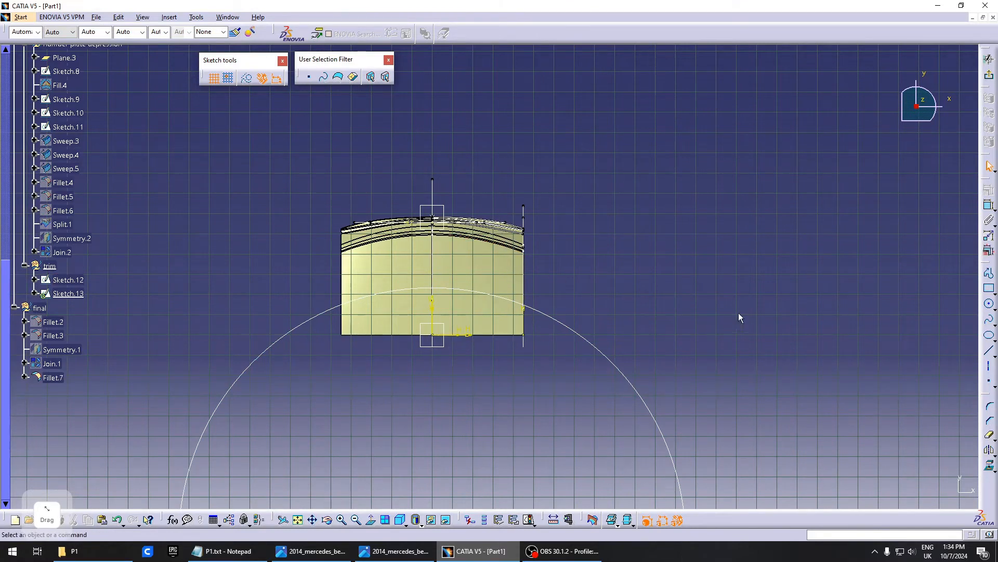
pyautogui.click(989, 352)
pyautogui.scroll(1, 531, 399)
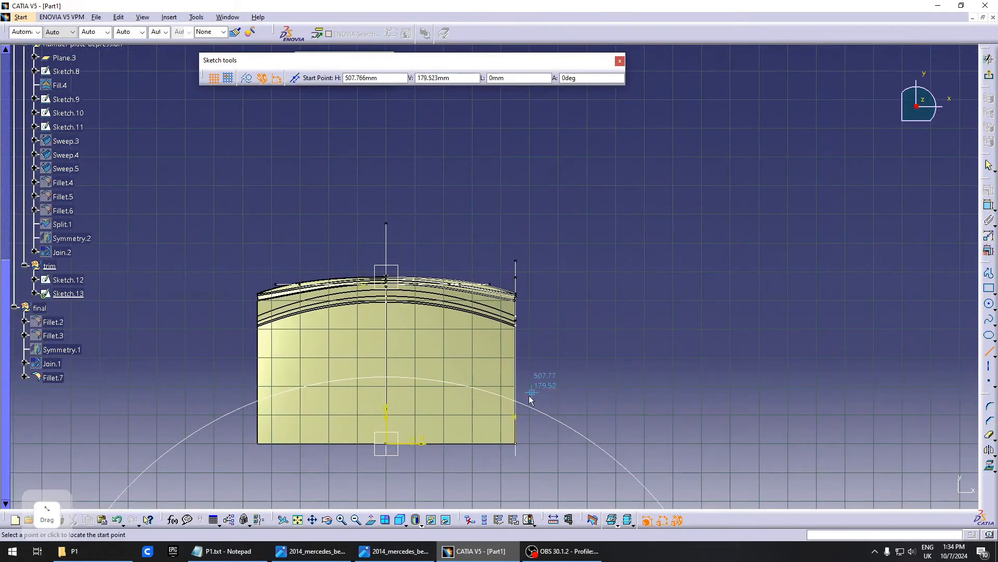
pyautogui.click(513, 415)
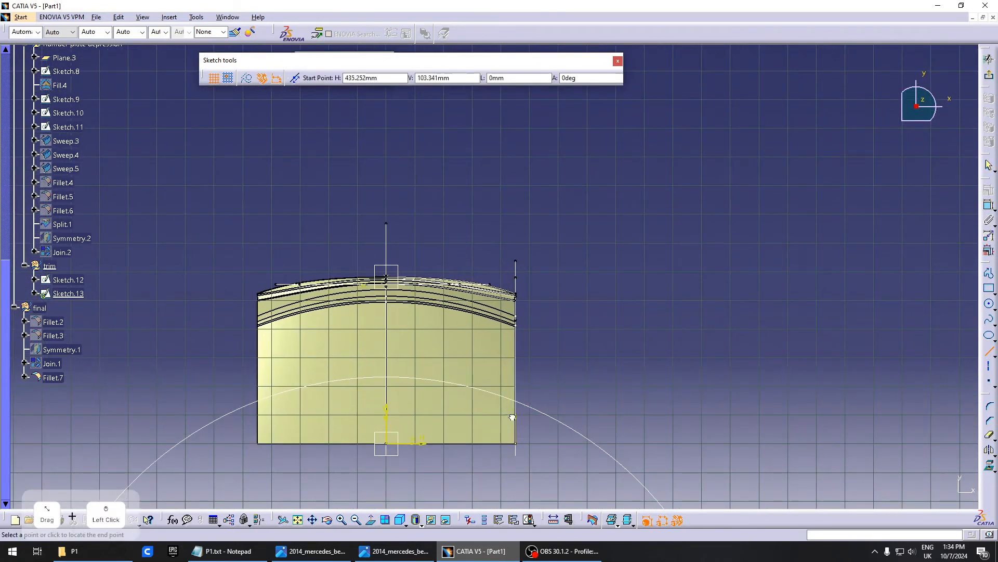
pyautogui.click(483, 244)
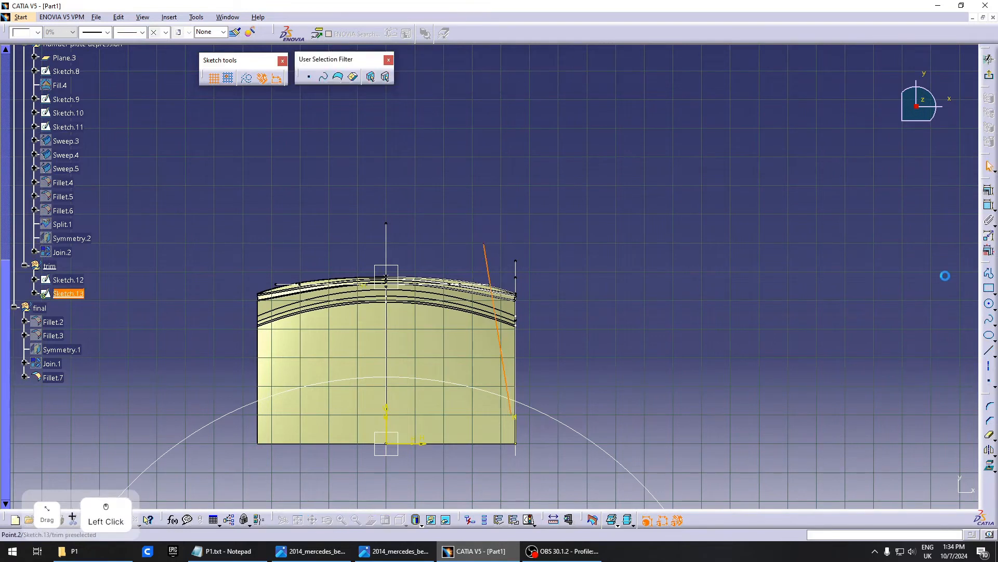
# Constrain the slanted line's angle to the vertical axis and set it to 10°
pyautogui.click(990, 205)
pyautogui.click(388, 416)
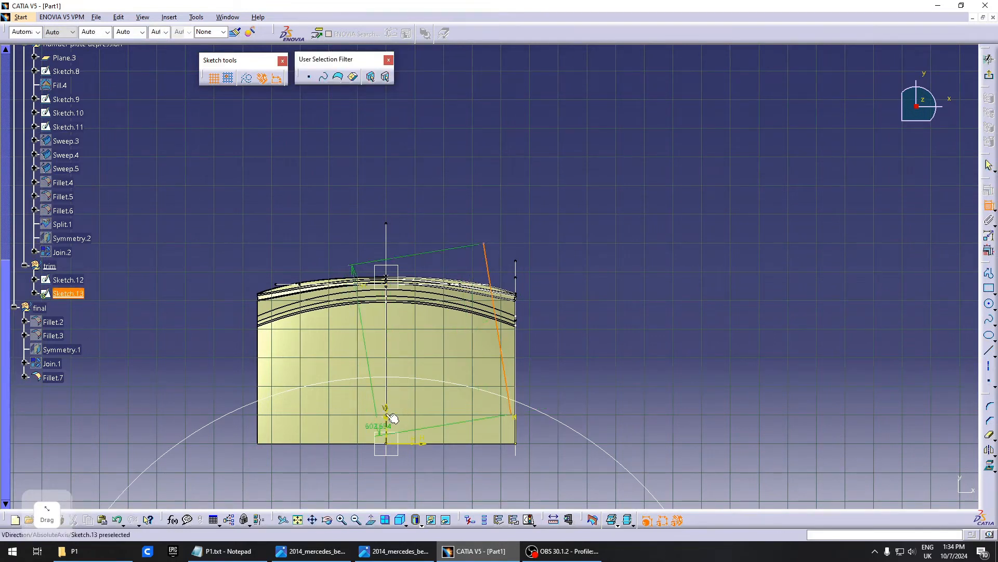
pyautogui.click(438, 251)
pyautogui.doubleClick(447, 248)
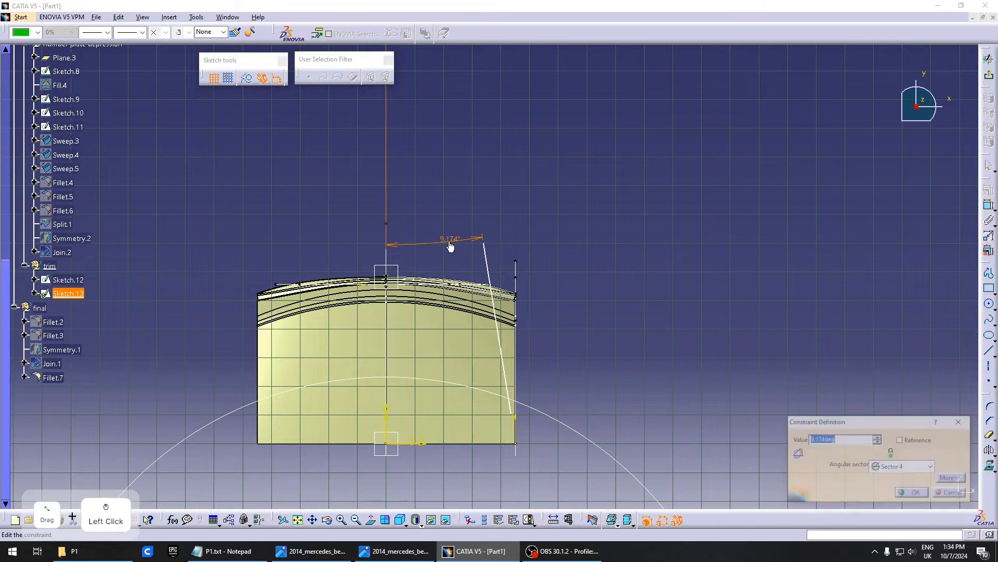
pyautogui.write('10')
pyautogui.press('Return')
pyautogui.click(487, 353)
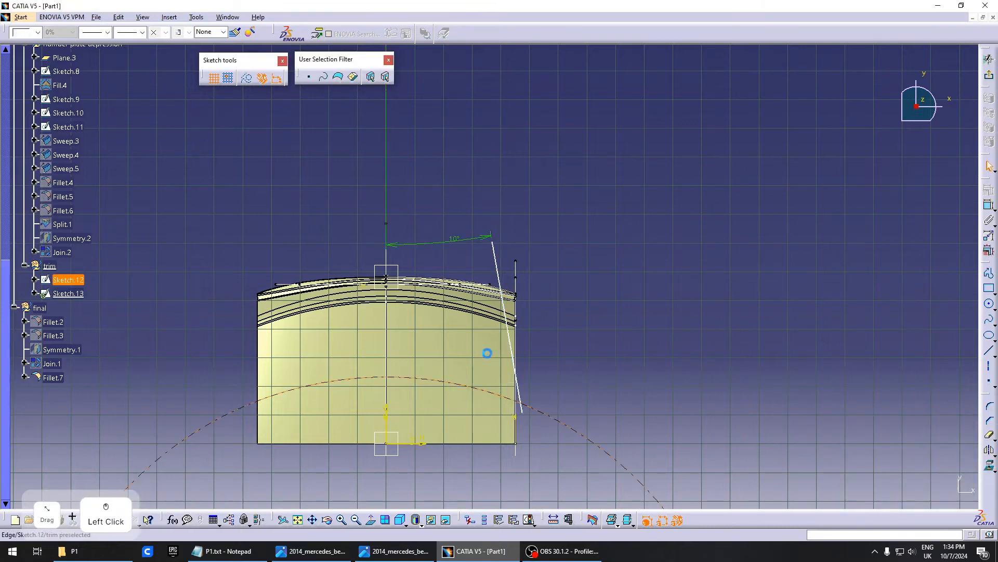
# Constrain the slanted line's distance from the sketch origin and set it to 470 mm
pyautogui.click(505, 307)
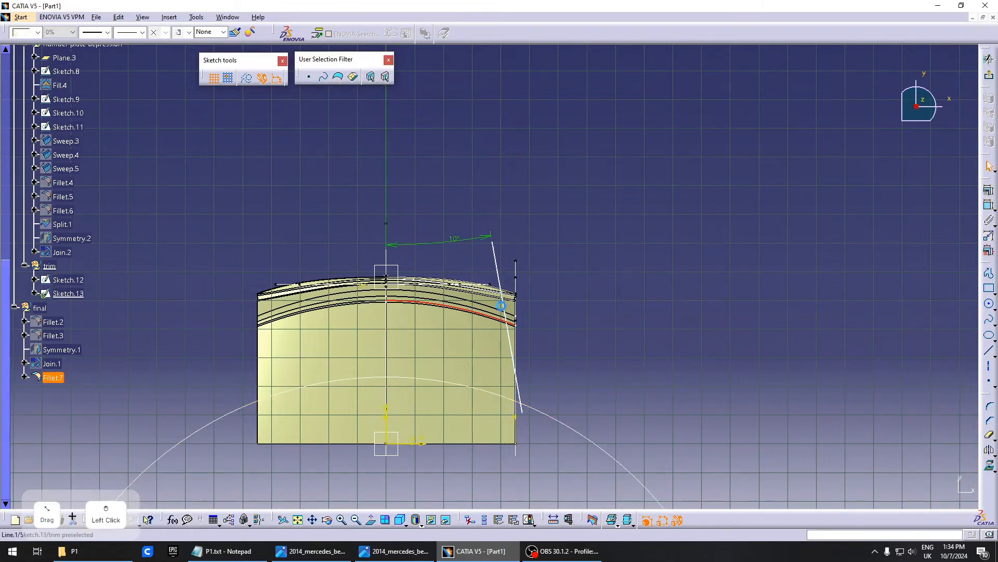
pyautogui.click(502, 306)
pyautogui.moveTo(486, 290)
pyautogui.mouseDown(button='middle')
pyautogui.moveTo(522, 251)
pyautogui.moveTo(488, 324)
pyautogui.moveTo(488, 360)
pyautogui.moveTo(486, 328)
pyautogui.moveTo(497, 371)
pyautogui.mouseUp(button='middle')
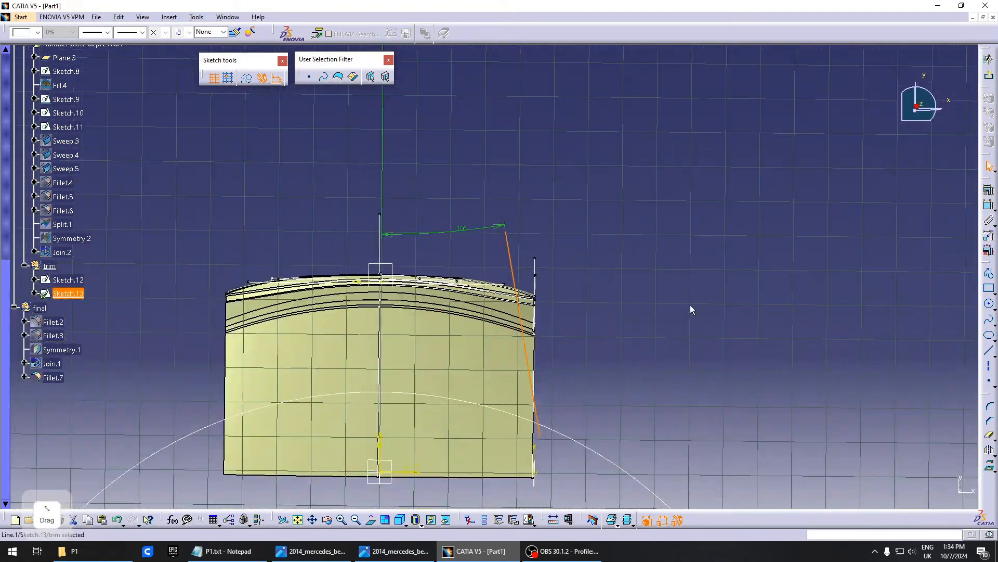
pyautogui.click(371, 520)
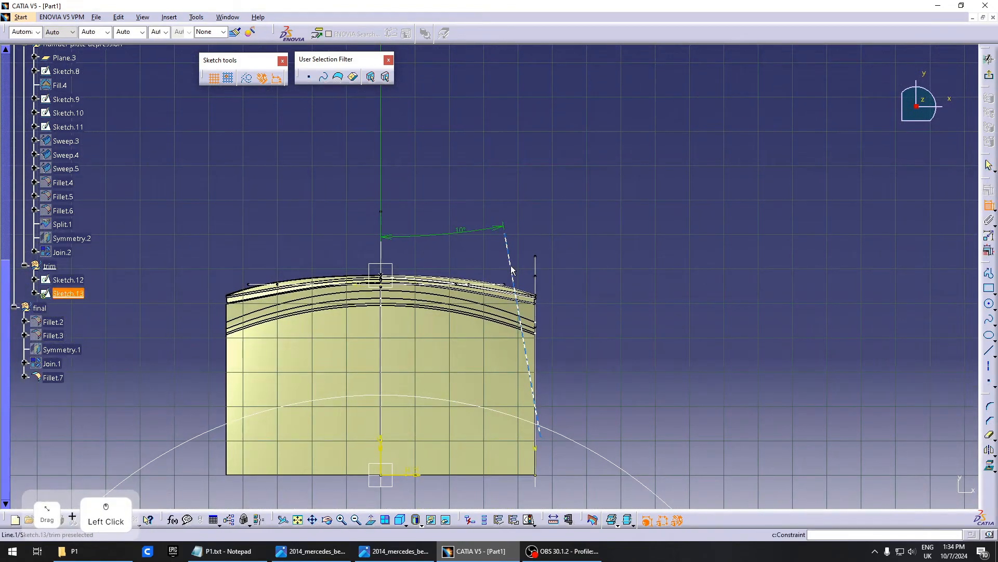
pyautogui.click(539, 432)
pyautogui.click(381, 474)
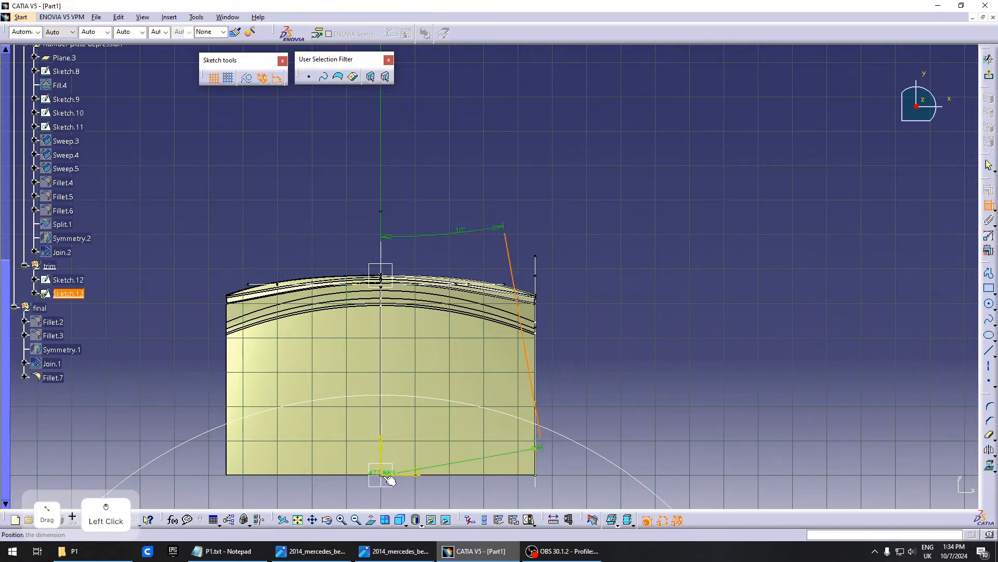
pyautogui.click(480, 263)
pyautogui.doubleClick(481, 259)
pyautogui.write('470')
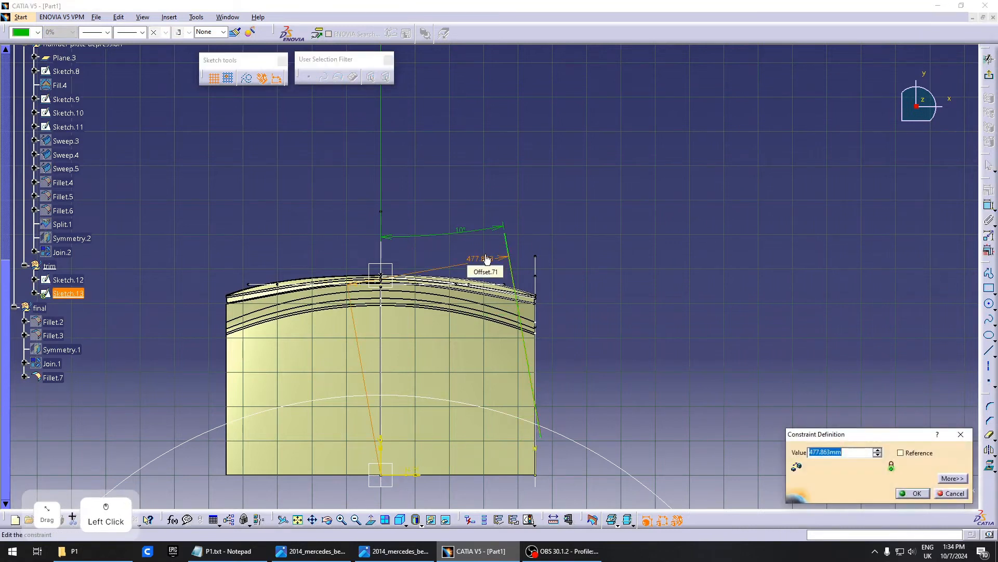
pyautogui.press('Return')
# Reduce the slanted line's distance from the origin to 460 mm and finish the sketch
pyautogui.click(692, 398)
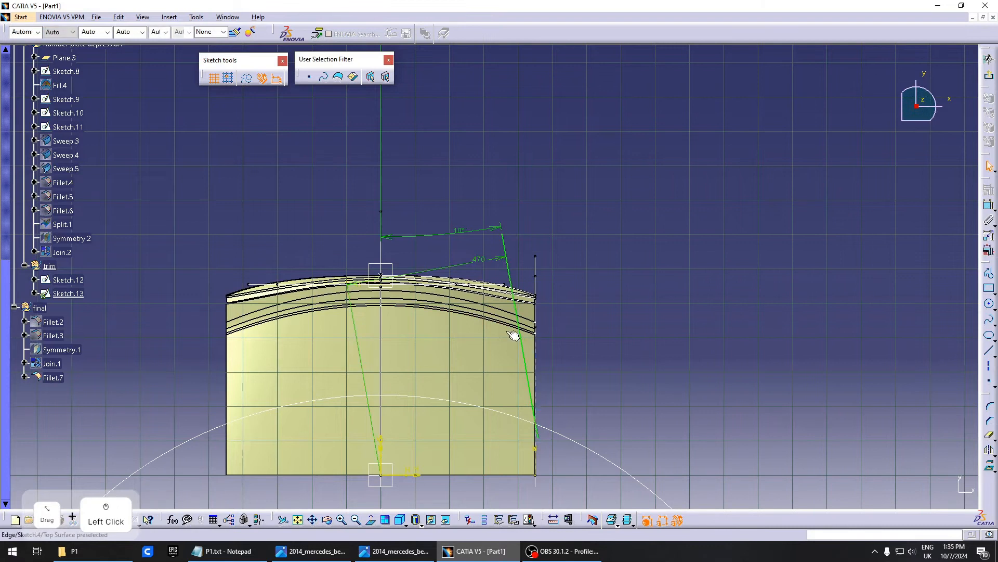
pyautogui.doubleClick(477, 260)
pyautogui.write('460mm')
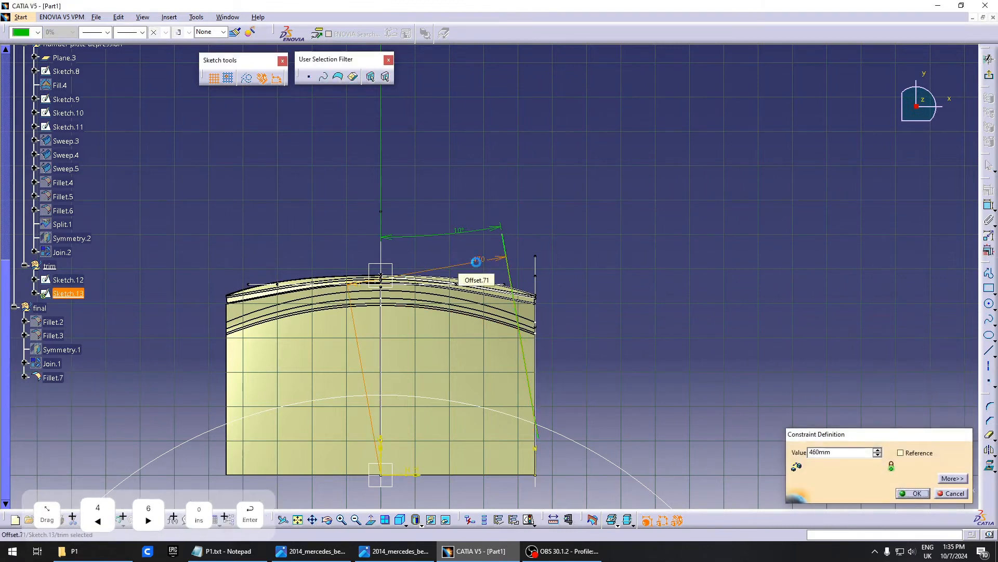
pyautogui.press('Return')
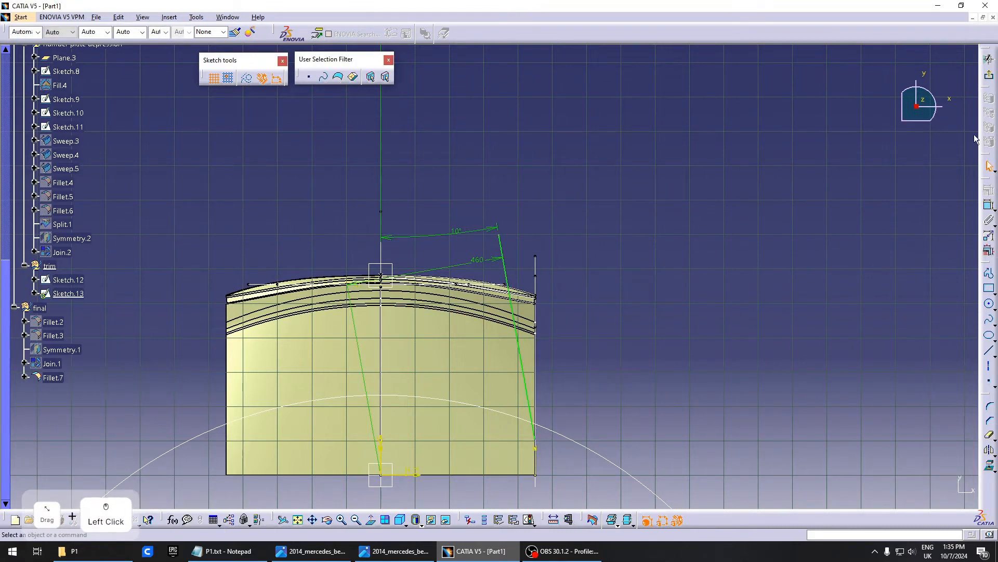
pyautogui.click(988, 58)
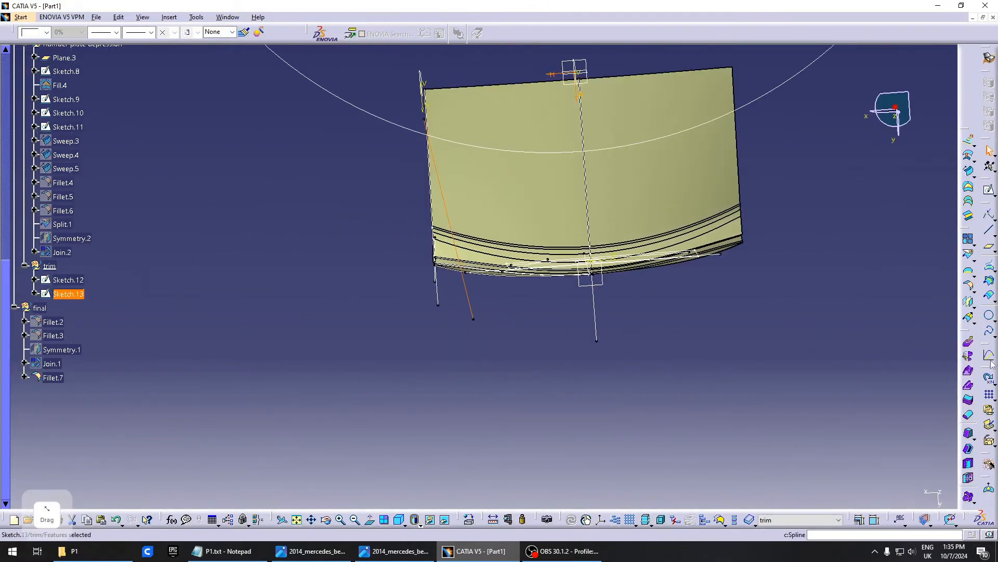
# Extrude the slanted line normal to its sketch as a surface reaching well above and below the lid
pyautogui.click(971, 144)
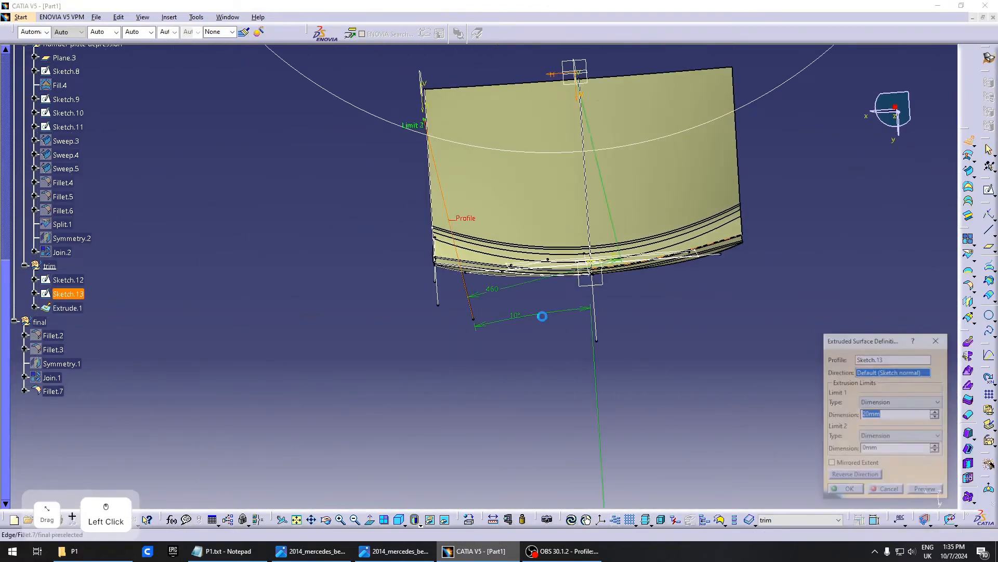
pyautogui.moveTo(541, 316); pyautogui.dragTo(468, 232, button='middle')
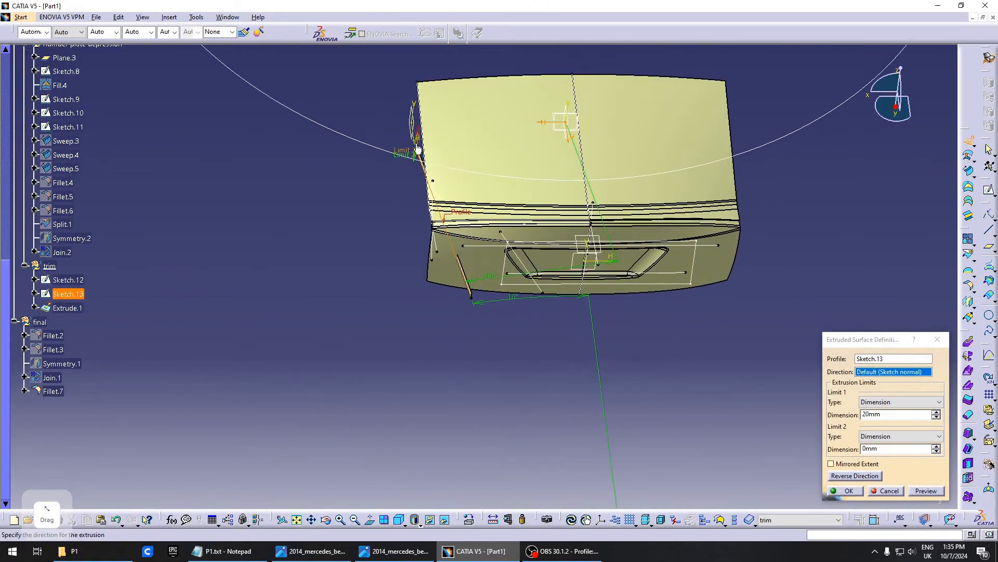
pyautogui.moveTo(417, 150); pyautogui.dragTo(394, 311)
pyautogui.click(848, 490)
pyautogui.moveTo(468, 312); pyautogui.dragTo(435, 206, button='middle')
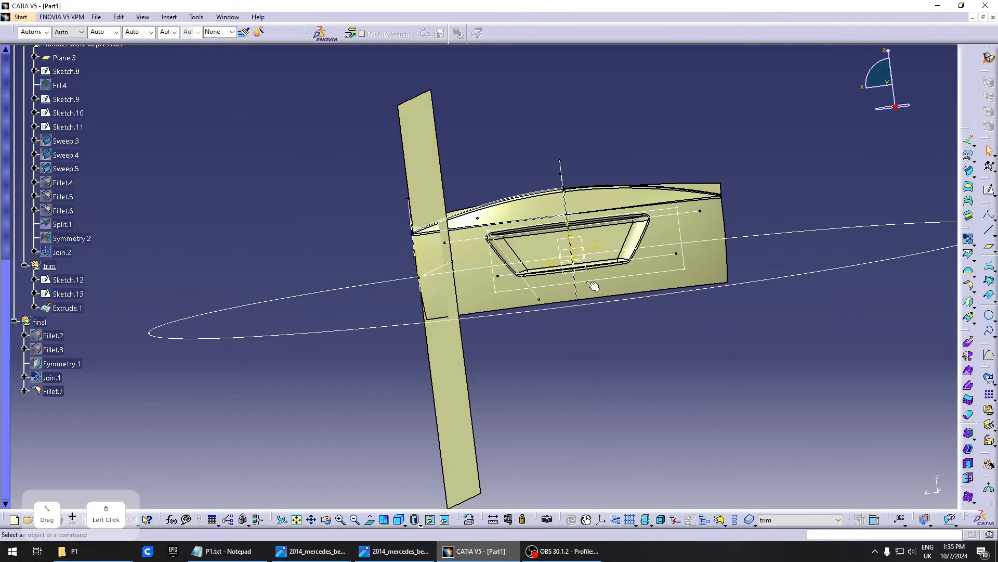
# In a new sketch on the zx plane, draw a horizontal line just below the number plate depression, crossing the vertical axis
pyautogui.moveTo(555, 321); pyautogui.dragTo(515, 327, button='middle')
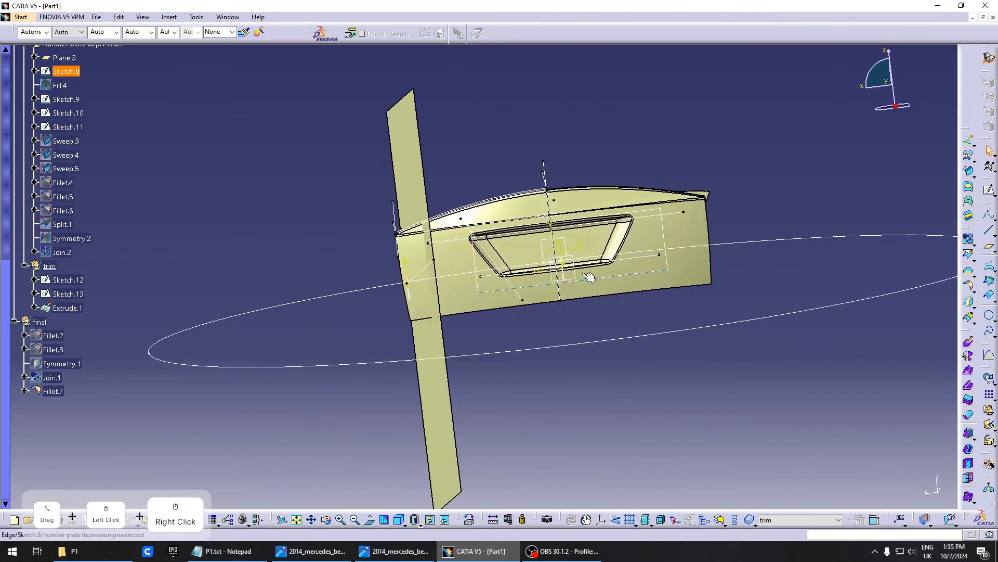
pyautogui.click(584, 280)
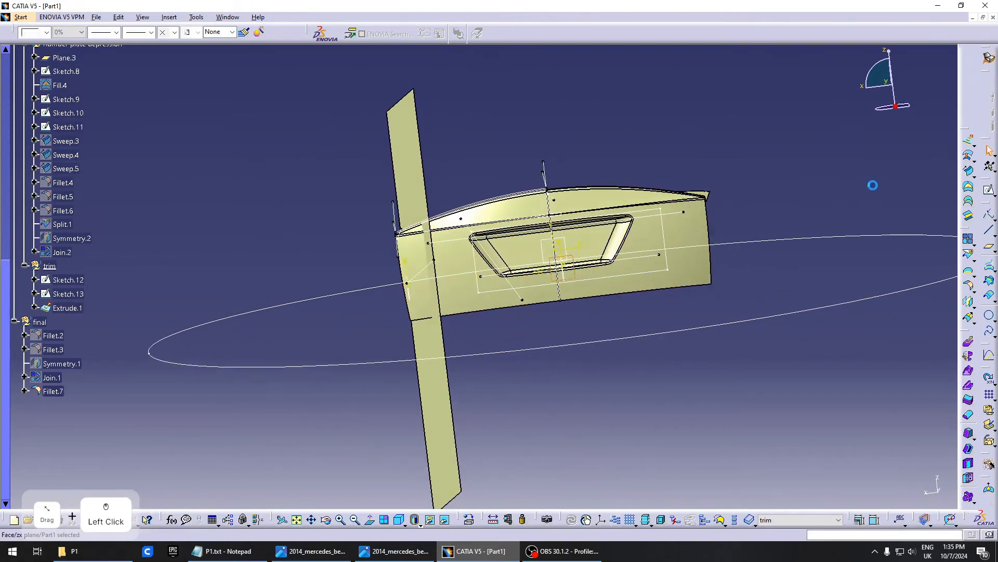
pyautogui.click(989, 191)
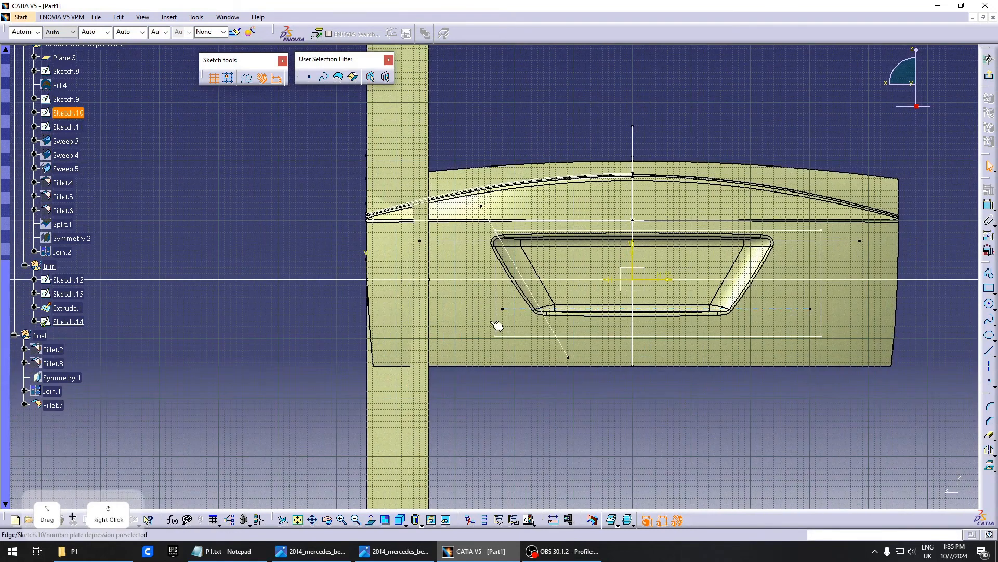
pyautogui.moveTo(497, 325); pyautogui.dragTo(439, 337, button='middle')
pyautogui.click(990, 352)
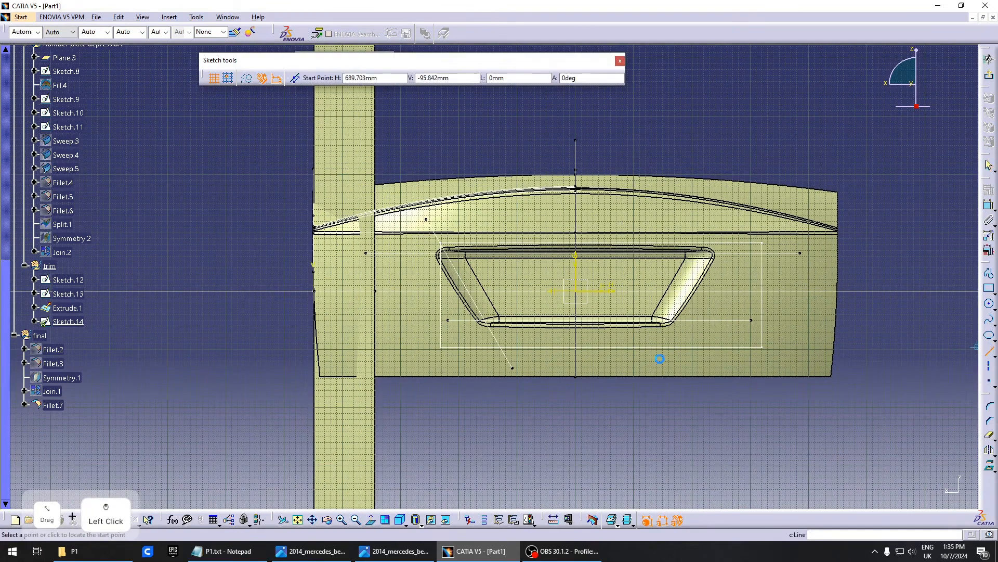
pyautogui.click(675, 341)
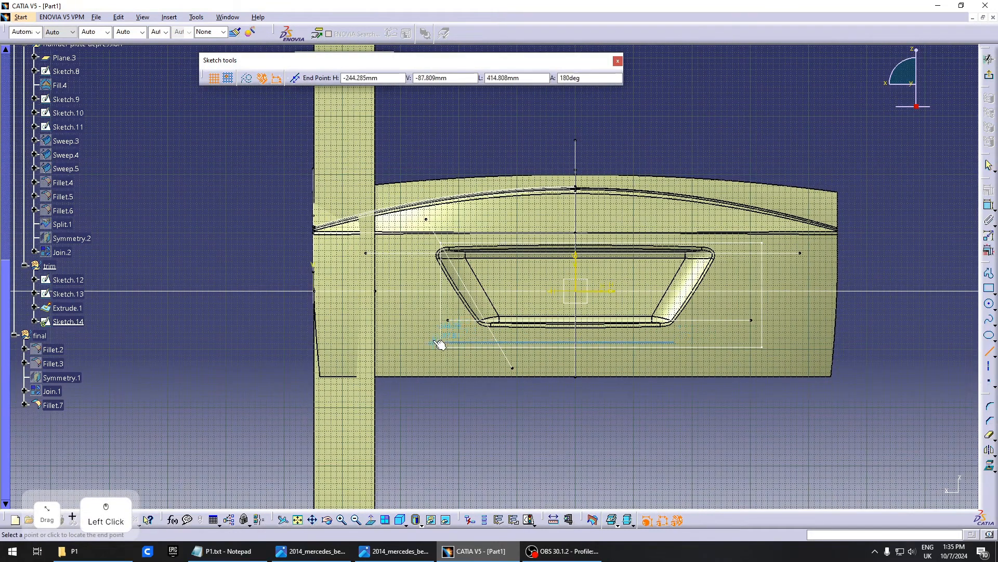
pyautogui.click(464, 343)
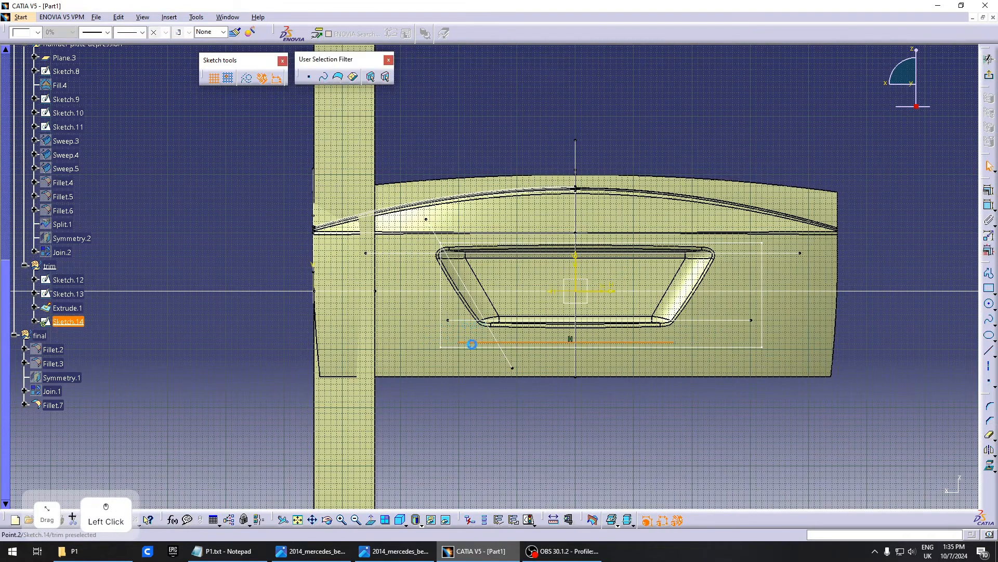
# Set the horizontal line's distance below the horizontal axis to 85 mm
pyautogui.click(989, 205)
pyautogui.click(610, 295)
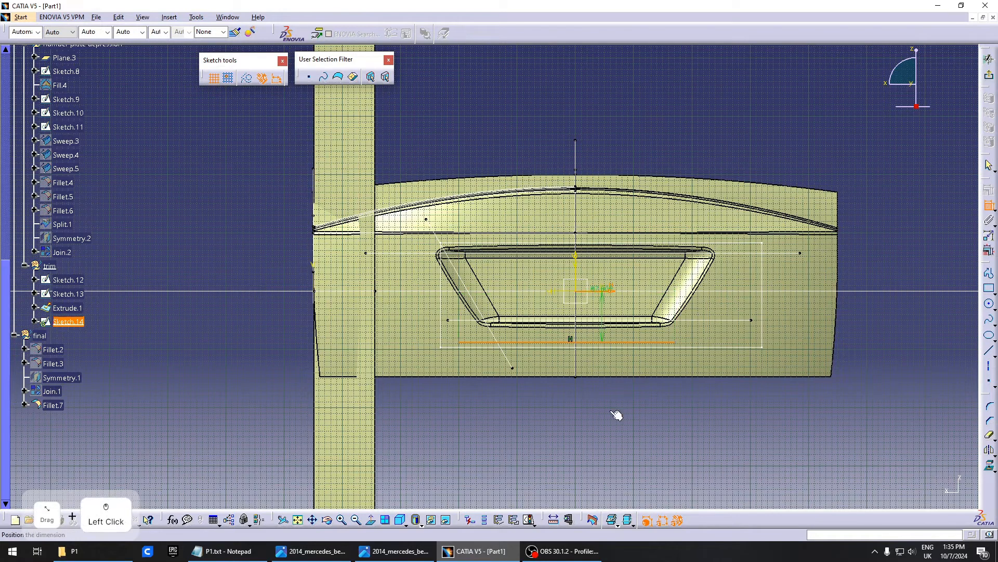
pyautogui.doubleClick(614, 411)
pyautogui.write('85mm')
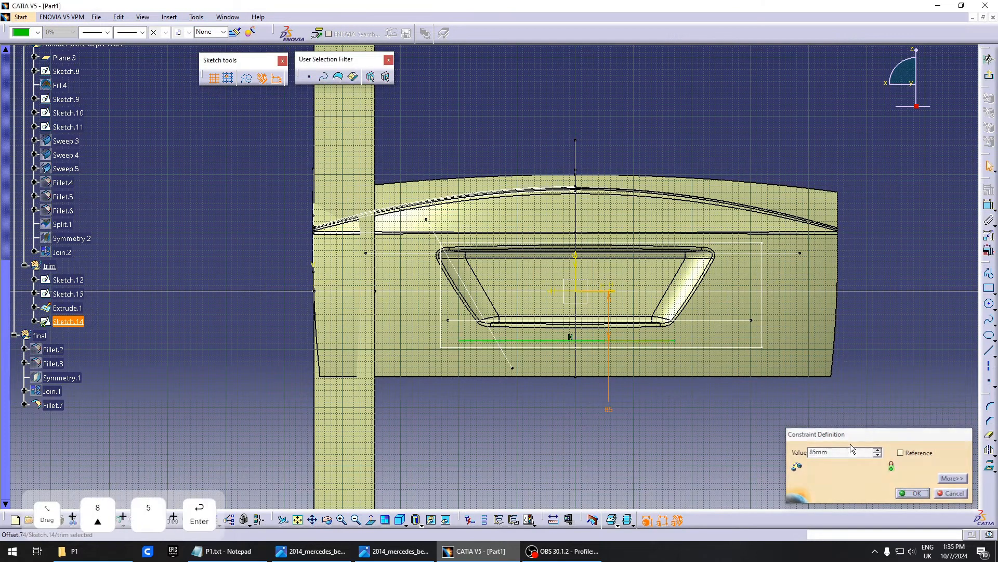
pyautogui.press('Return')
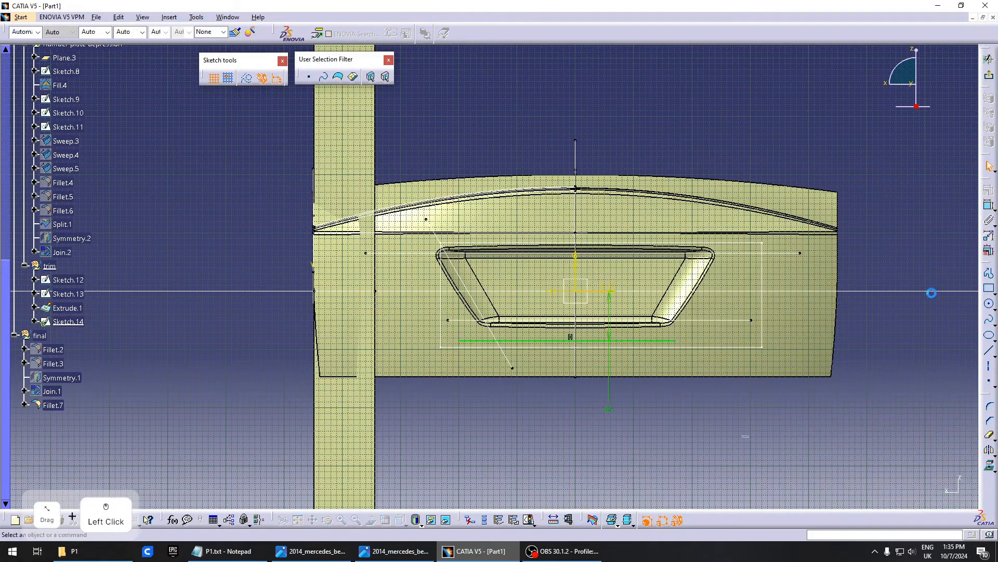
# Draw a slanted line from the outer end of the horizontal line up past the lid's upper edge, adjusting its end position
pyautogui.click(989, 351)
pyautogui.click(459, 343)
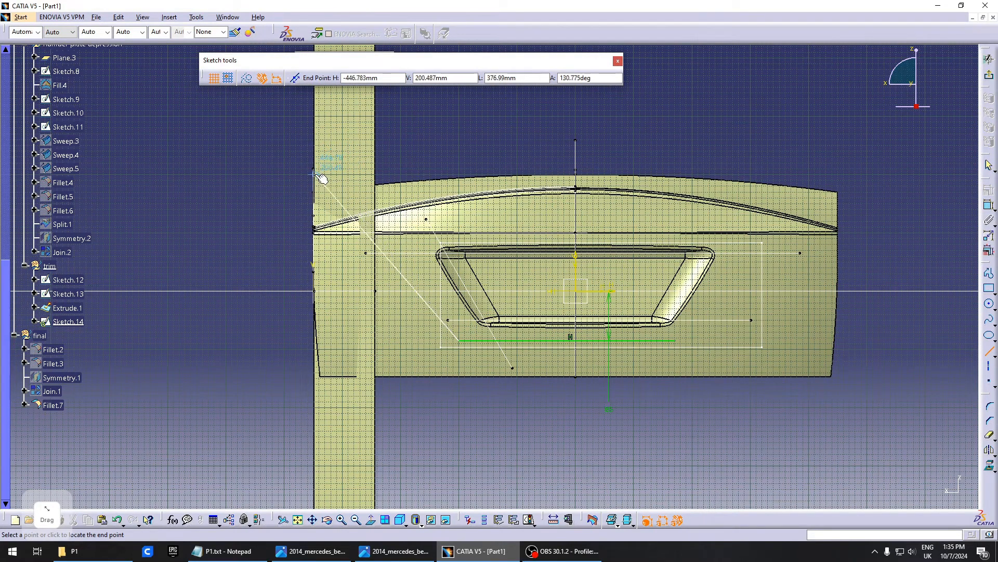
pyautogui.click(357, 176)
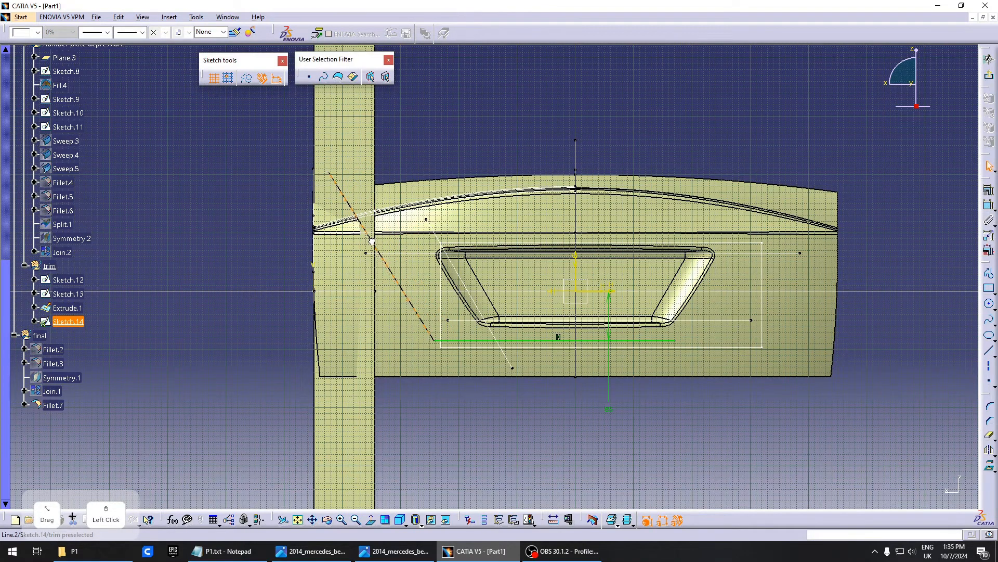
pyautogui.moveTo(328, 172); pyautogui.dragTo(330, 173)
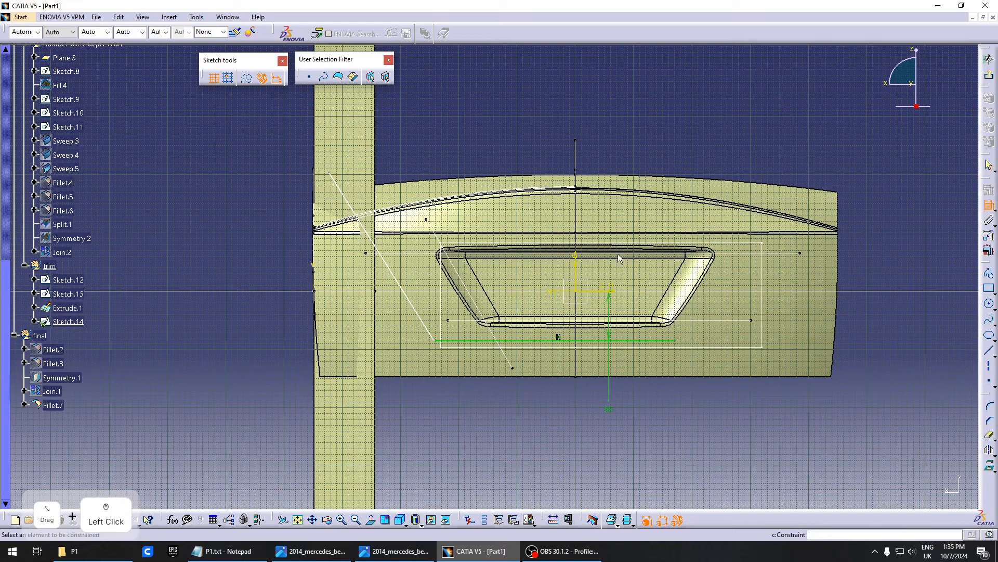
# Constrain the angle between the slanted line and the horizontal line to 120°
pyautogui.click(471, 413)
pyautogui.doubleClick(477, 398)
pyautogui.write('120')
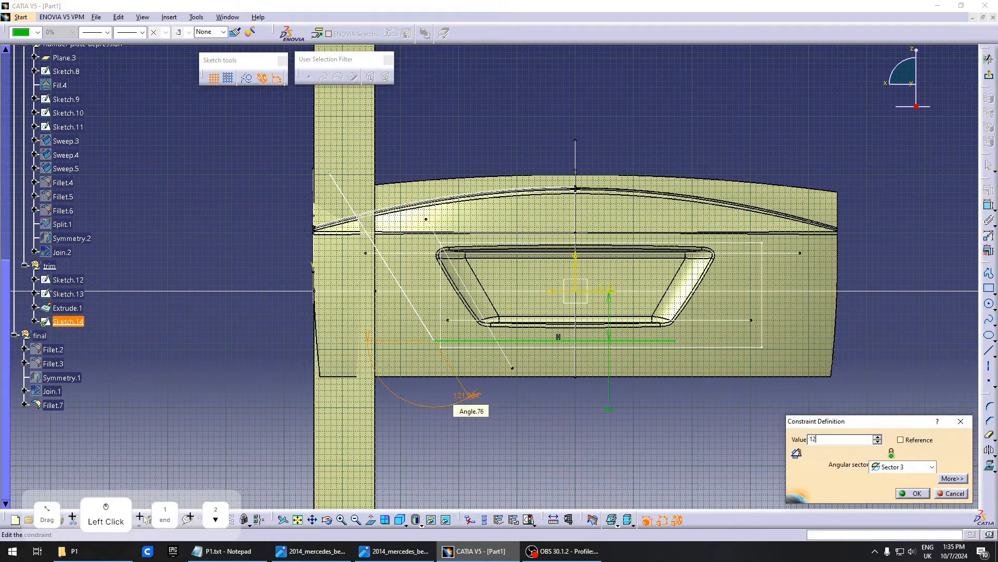
pyautogui.press('Return')
pyautogui.click(546, 411)
# Round the corner between the slanted and horizontal lines with a 50 mm radius
pyautogui.click(989, 321)
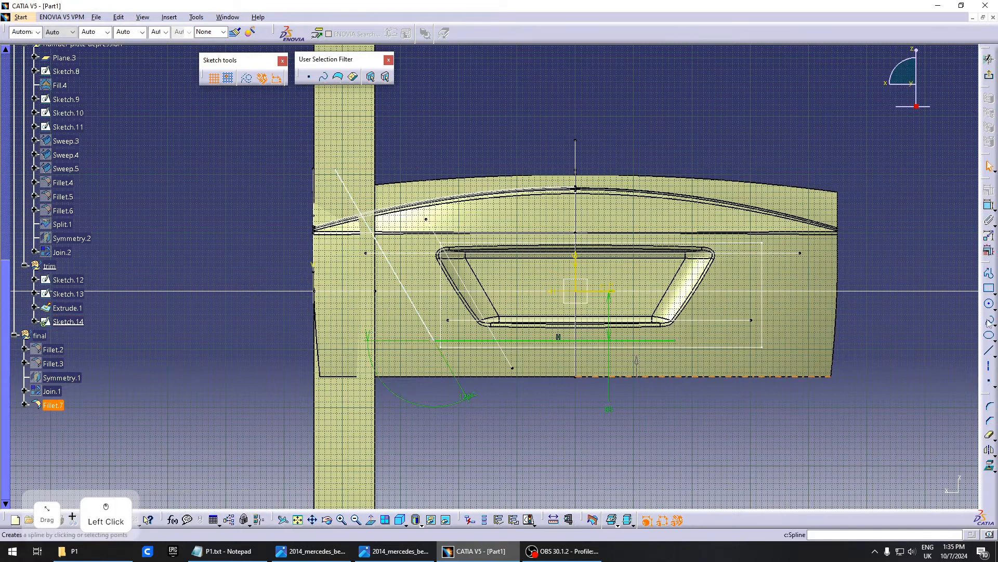
pyautogui.click(990, 404)
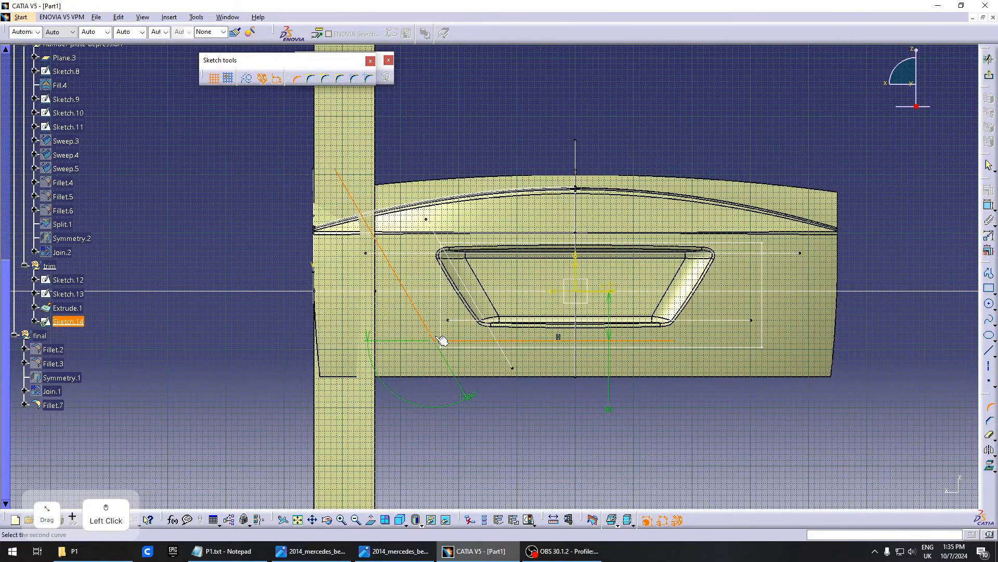
pyautogui.click(442, 341)
pyautogui.doubleClick(446, 325)
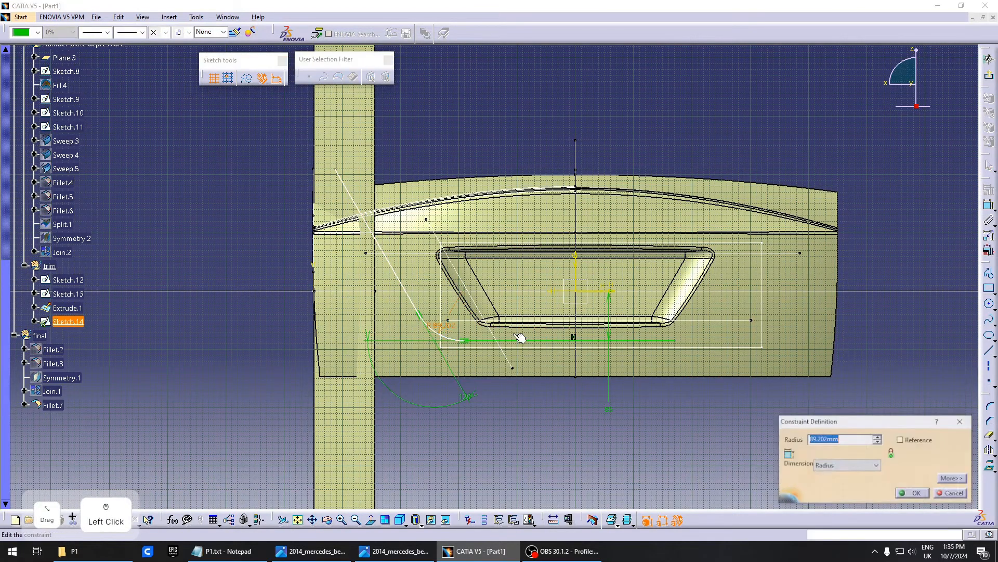
pyautogui.write('50')
pyautogui.press('Return')
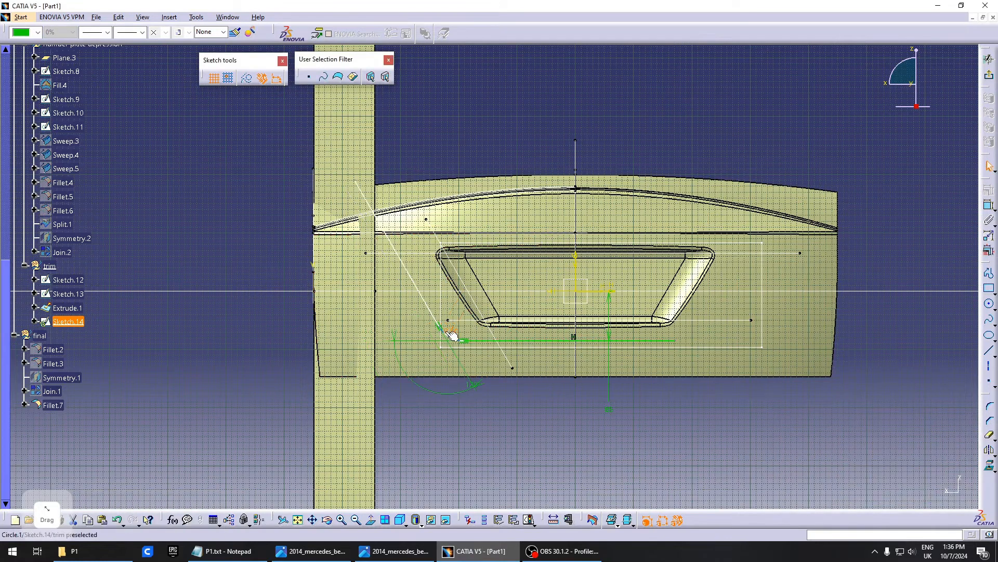
# Reduce the rounded corner's radius to 45 mm
pyautogui.doubleClick(459, 337)
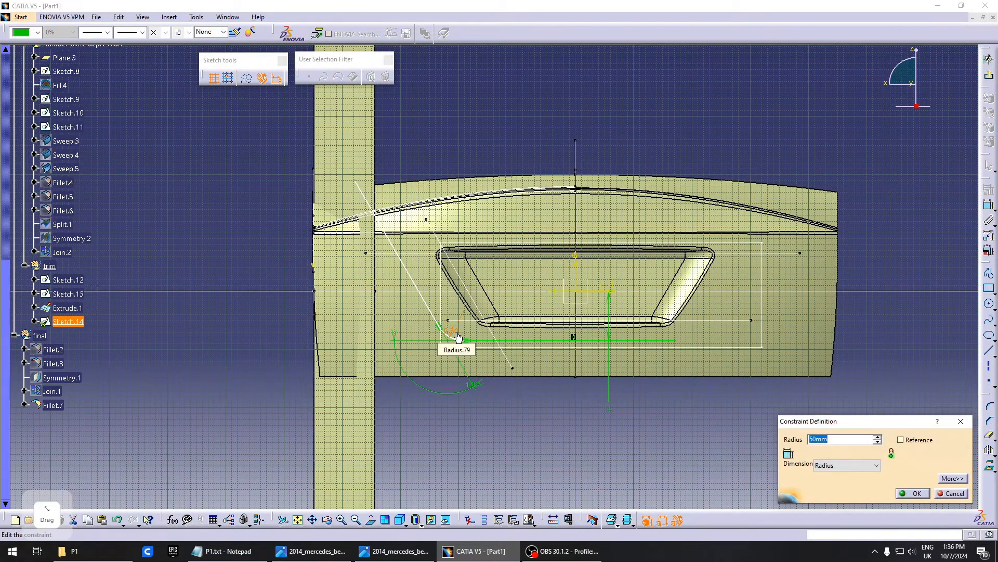
pyautogui.write('45')
pyautogui.press('Return')
# Dimension the horizontal distance between the rounded corner's arc and the vertical centreline, placing the dimension above the lid
pyautogui.click(493, 405)
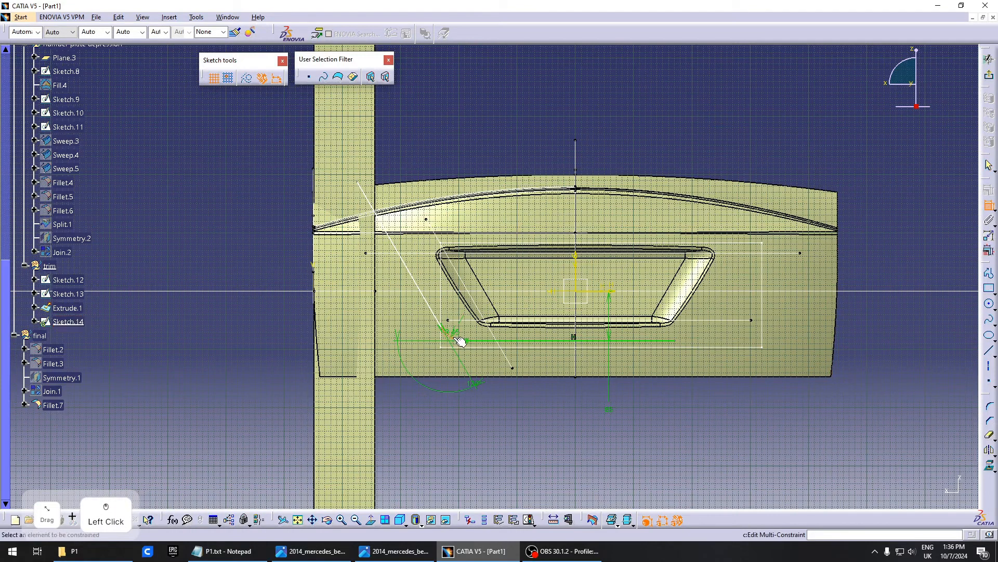
pyautogui.click(575, 260)
pyautogui.click(536, 162)
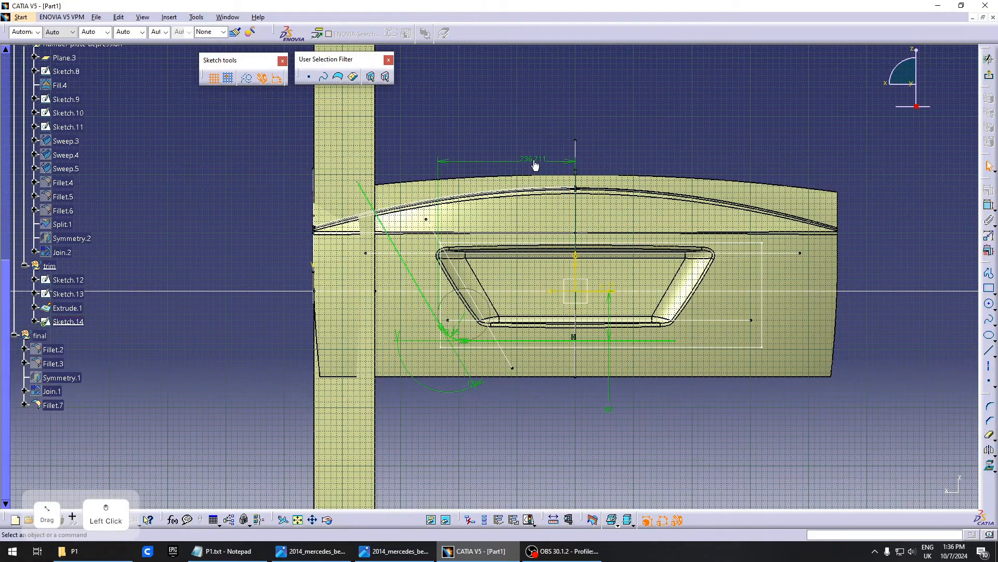
pyautogui.rightClick(533, 160)
# Set the arc's distance from the centreline to 268.211 mm and stretch the slanted line's upper end further outward, finishing the sketch
pyautogui.doubleClick(534, 160)
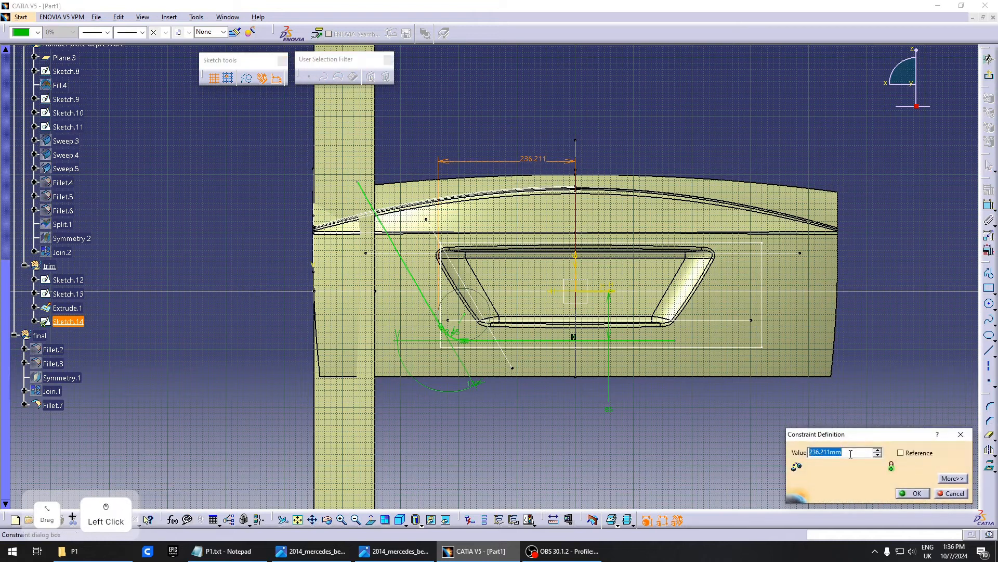
pyautogui.click(877, 450)
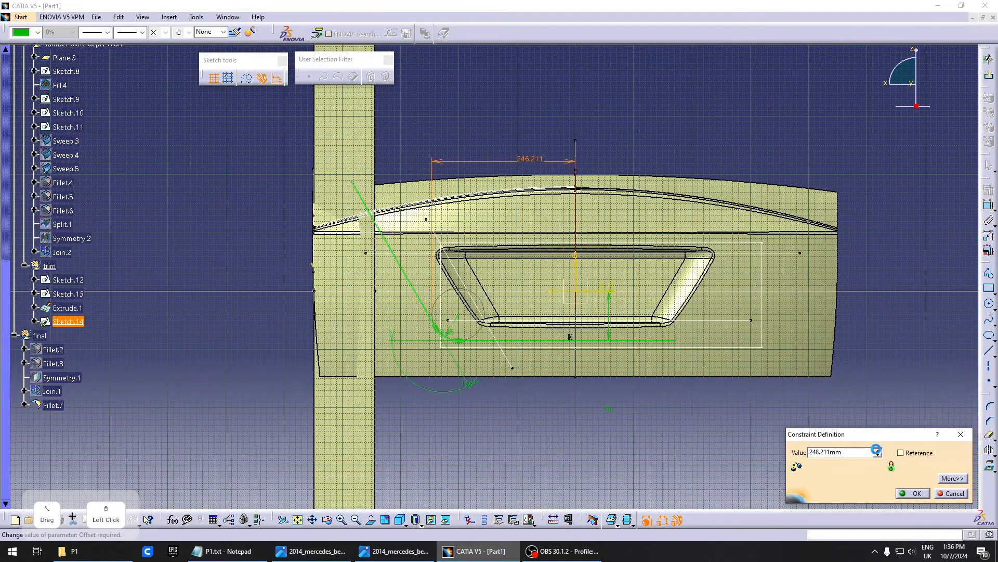
pyautogui.click(876, 450)
pyautogui.click(876, 449)
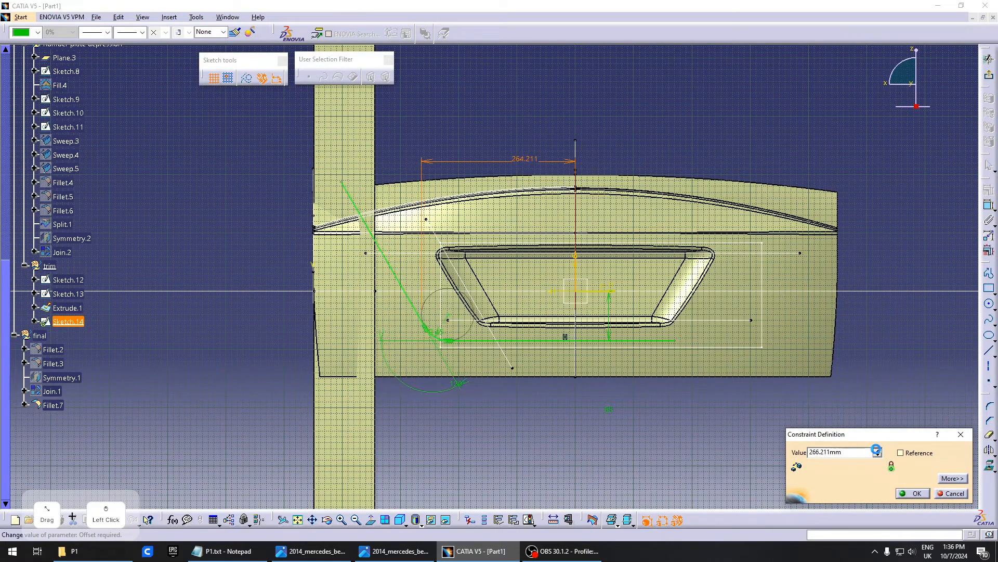
pyautogui.click(877, 449)
pyautogui.click(913, 493)
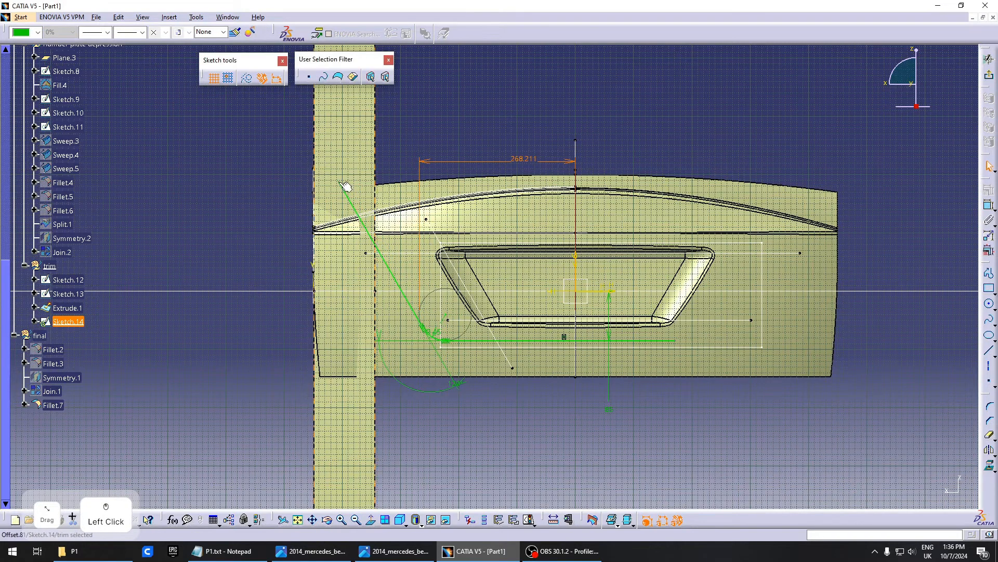
pyautogui.moveTo(345, 186); pyautogui.dragTo(322, 151)
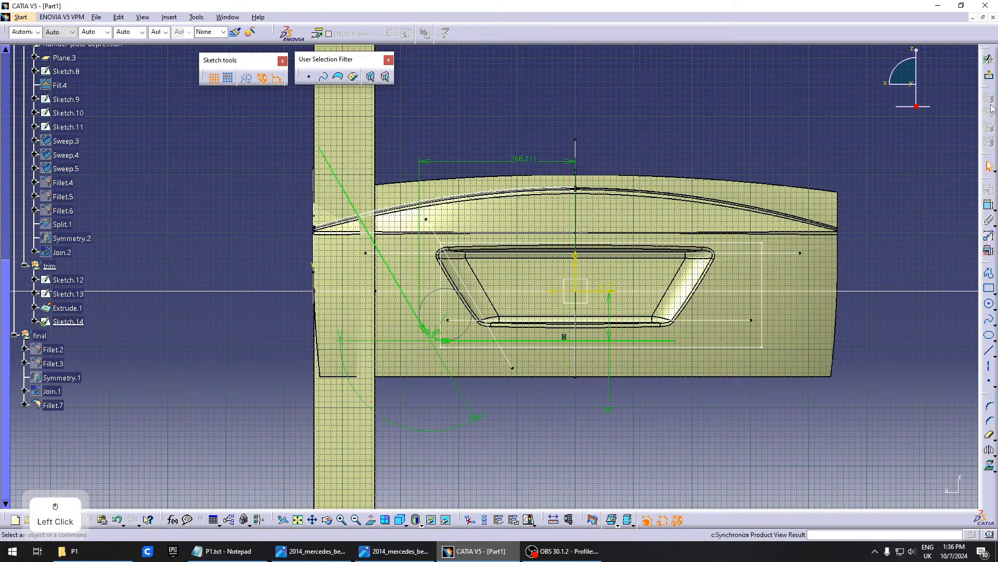
pyautogui.click(989, 59)
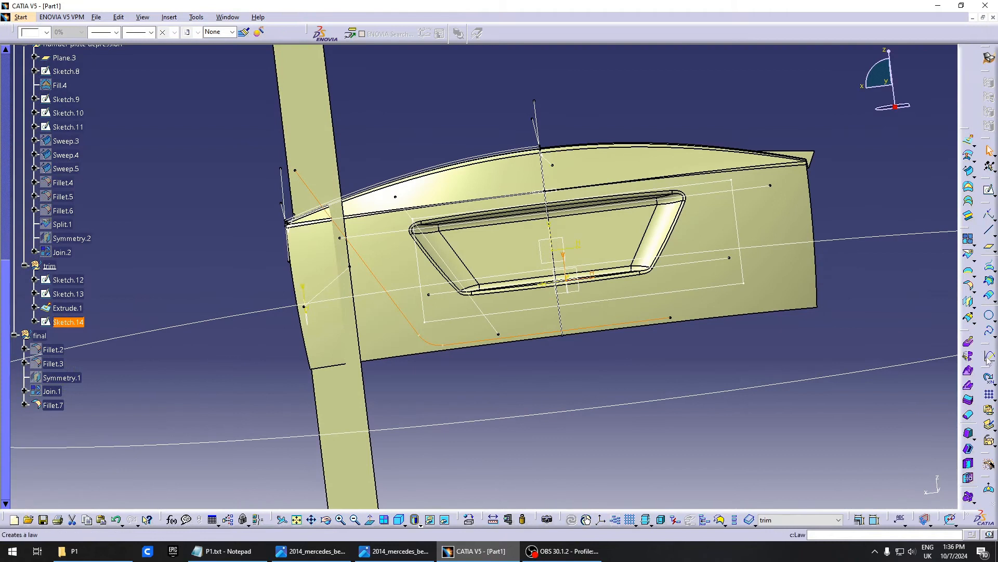
# Extrude the rounded outline sketch into a surface that passes through the whole trunk lid
pyautogui.click(971, 143)
pyautogui.moveTo(503, 316); pyautogui.dragTo(451, 321, button='middle')
pyautogui.moveTo(407, 279); pyautogui.dragTo(792, 435)
pyautogui.click(849, 490)
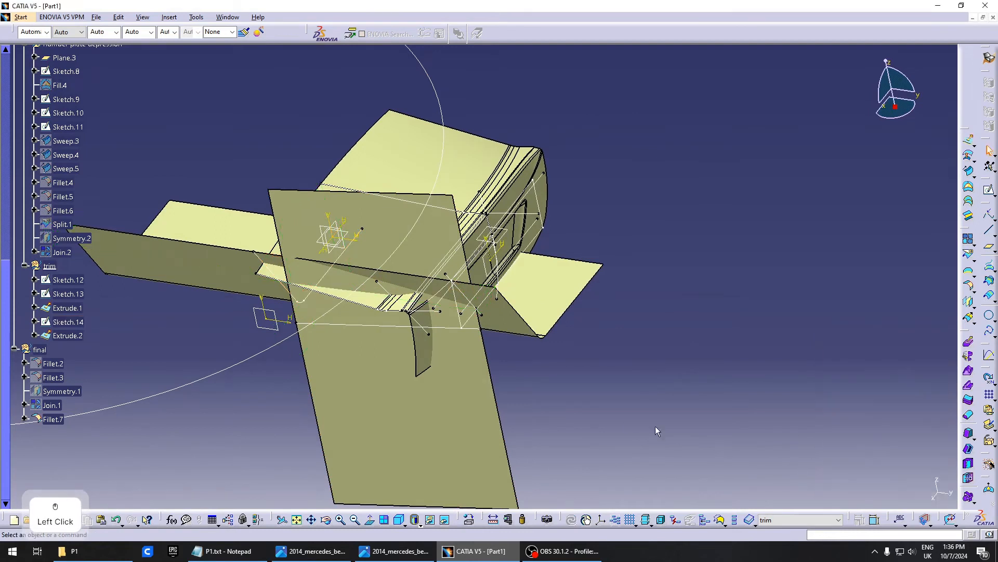
# Extrude the 2500 mm diameter circle sketch along its normal with limits of 848 mm and 677 mm
pyautogui.moveTo(534, 330); pyautogui.dragTo(628, 278, button='middle')
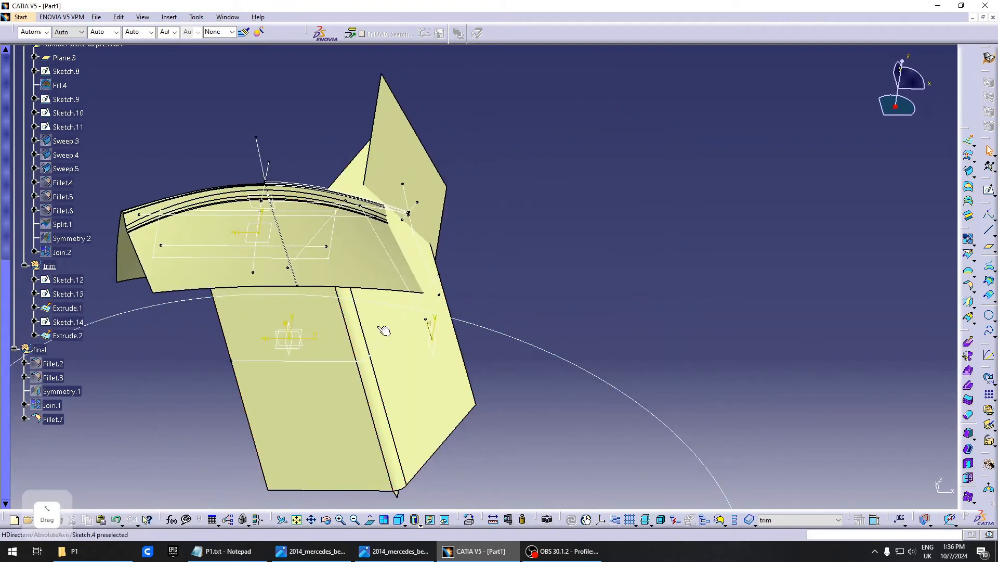
pyautogui.moveTo(385, 330); pyautogui.dragTo(437, 353, button='middle')
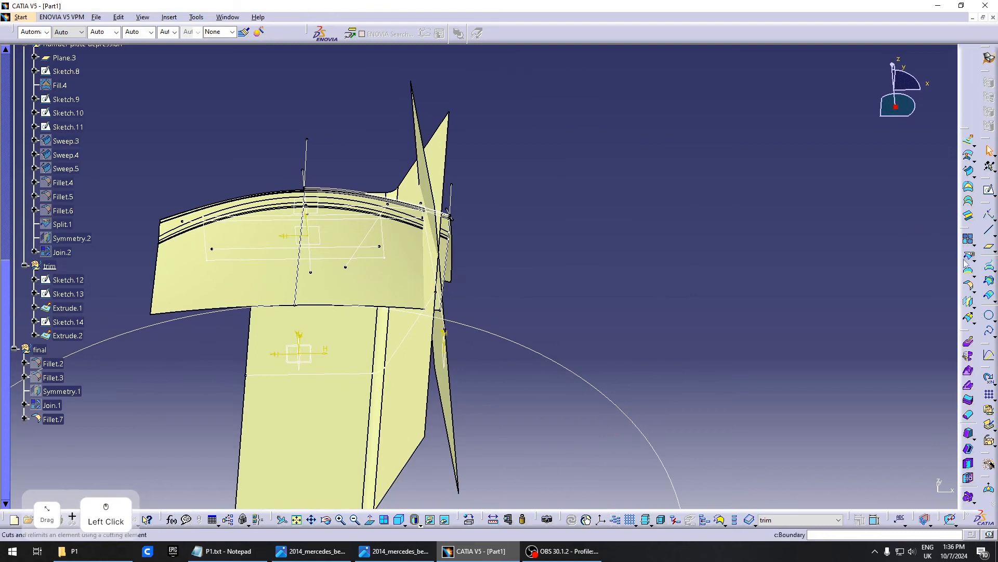
pyautogui.click(969, 155)
pyautogui.click(527, 341)
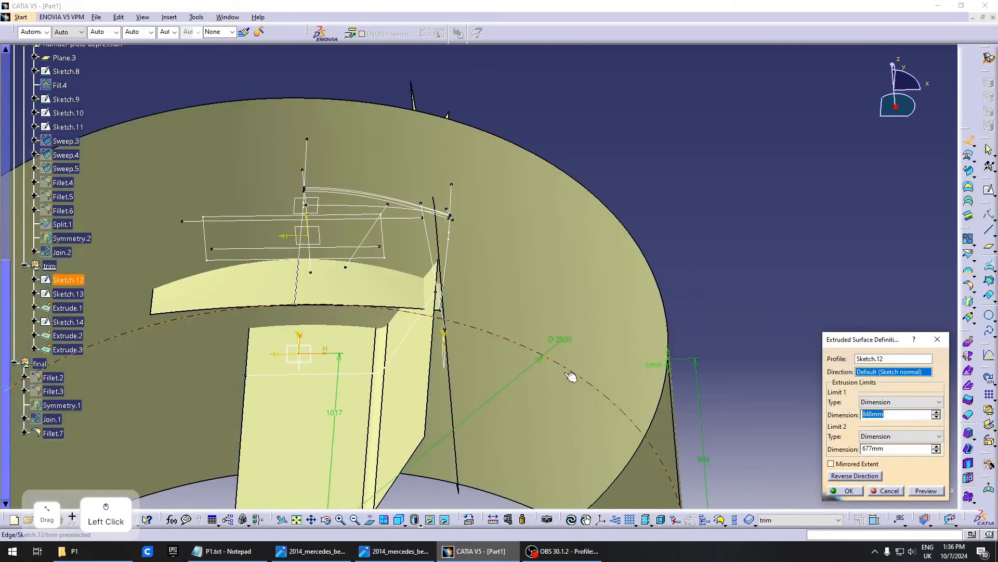
pyautogui.click(849, 490)
# Reopen the circle sketch and draw a vertical axis line from the circle's centre up to its circumference
pyautogui.scroll(1, 386, 224)
pyautogui.moveTo(386, 224); pyautogui.dragTo(567, 382, button='middle')
pyautogui.click(735, 273)
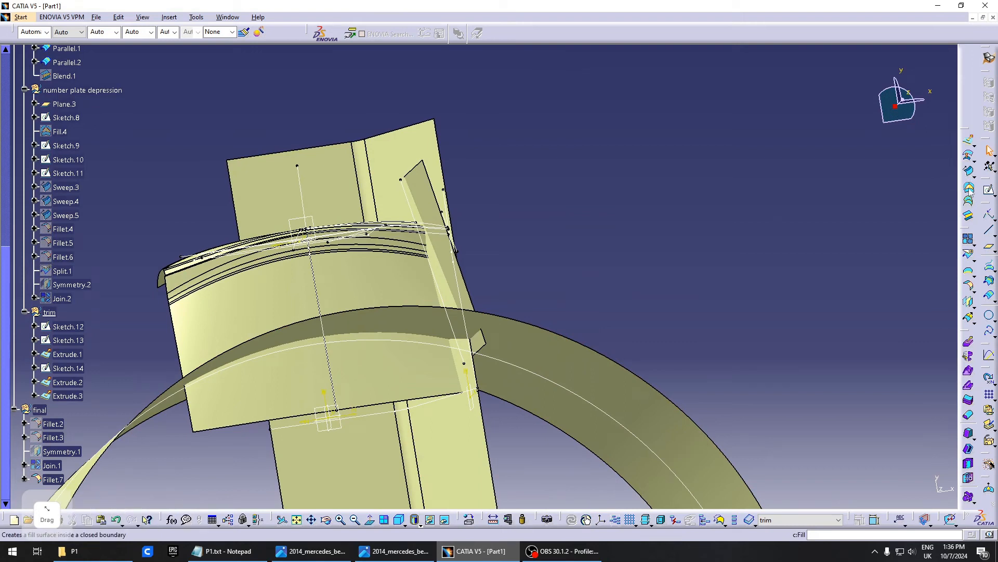
pyautogui.moveTo(552, 367)
pyautogui.mouseDown(button='middle')
pyautogui.moveTo(560, 284)
pyautogui.moveTo(555, 296)
pyautogui.mouseUp(button='middle')
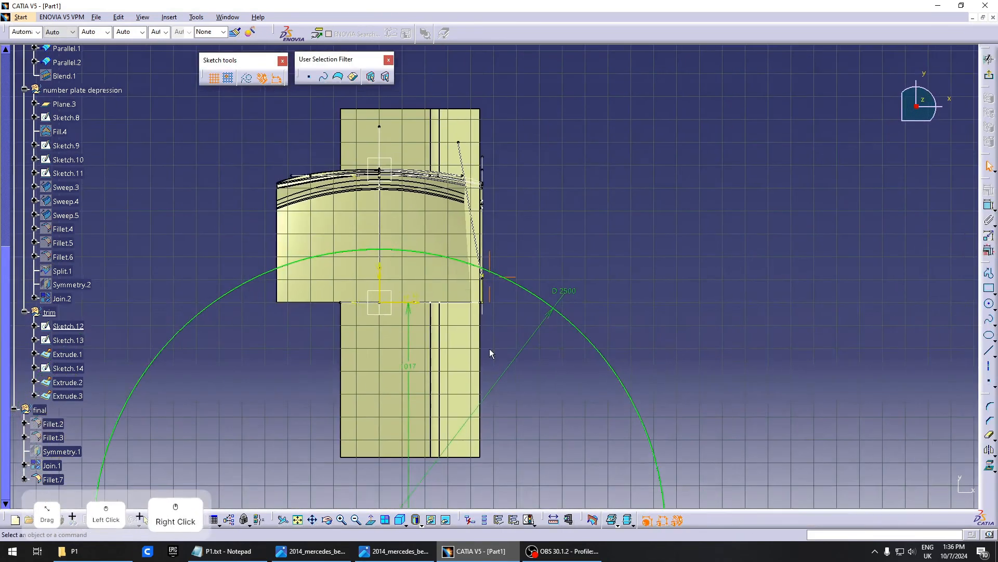
pyautogui.click(860, 297)
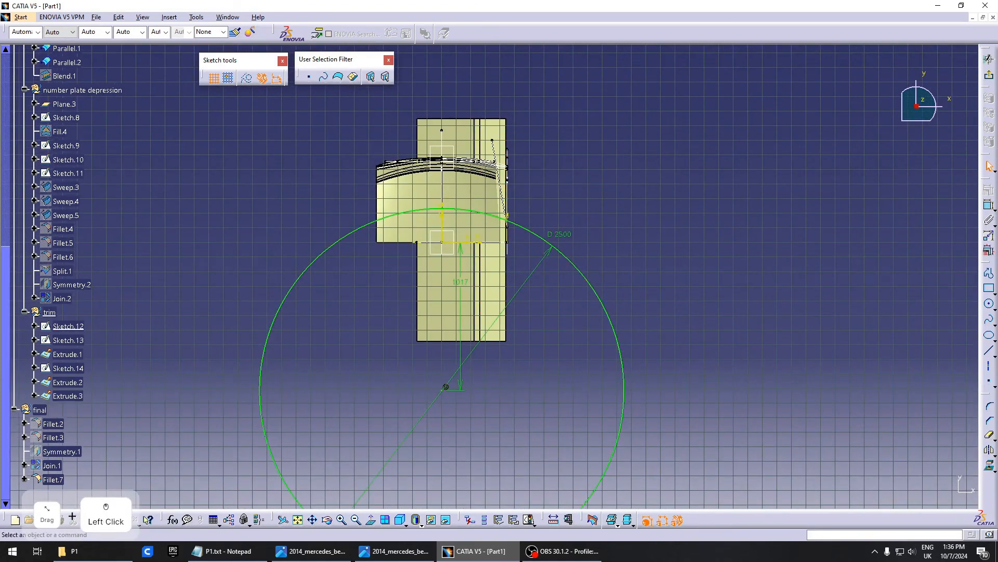
pyautogui.click(988, 367)
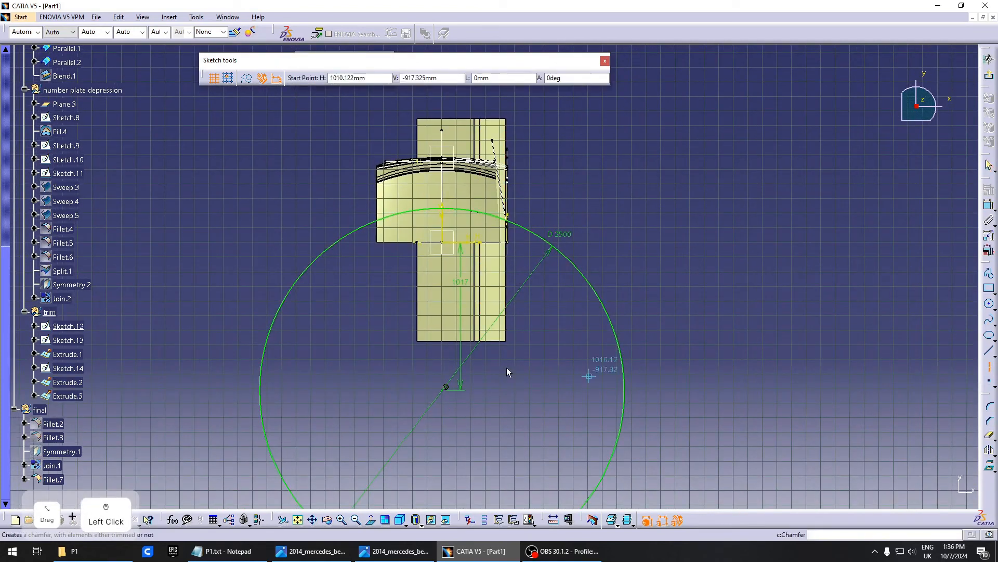
pyautogui.click(447, 387)
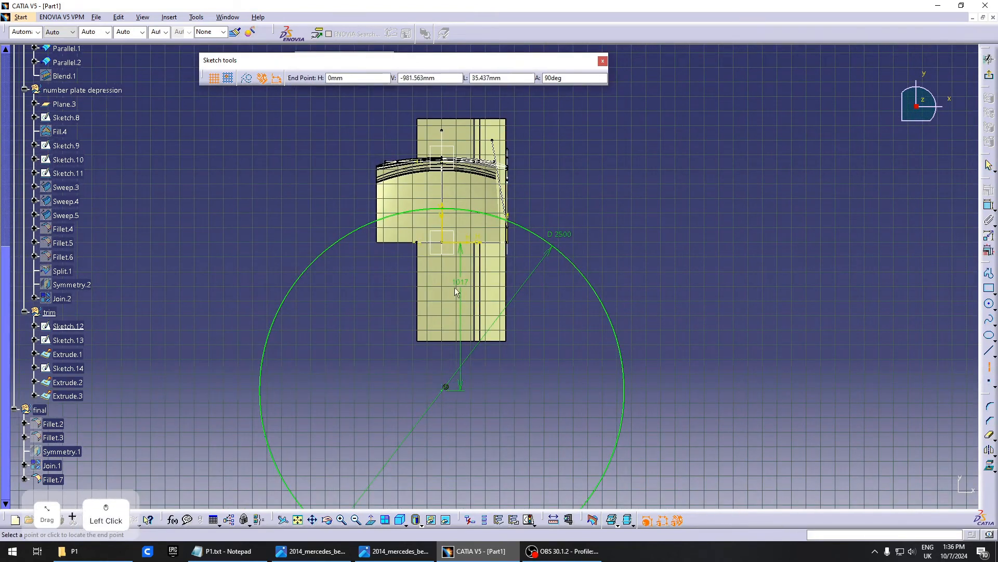
pyautogui.click(445, 205)
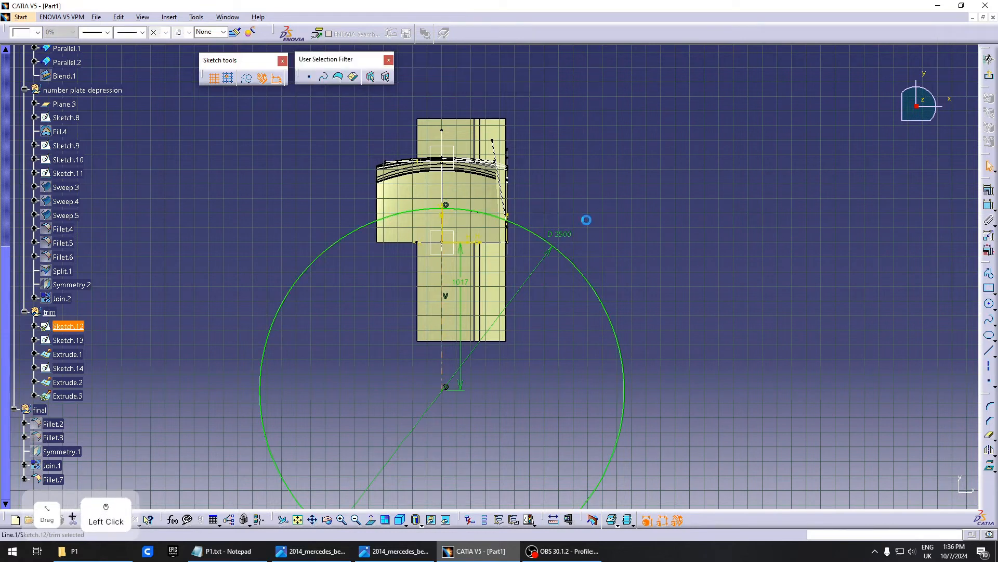
# Draw a horizontal axis line from the circle's centre to its circumference on the trimming surfaces' side and finish the sketch
pyautogui.click(988, 367)
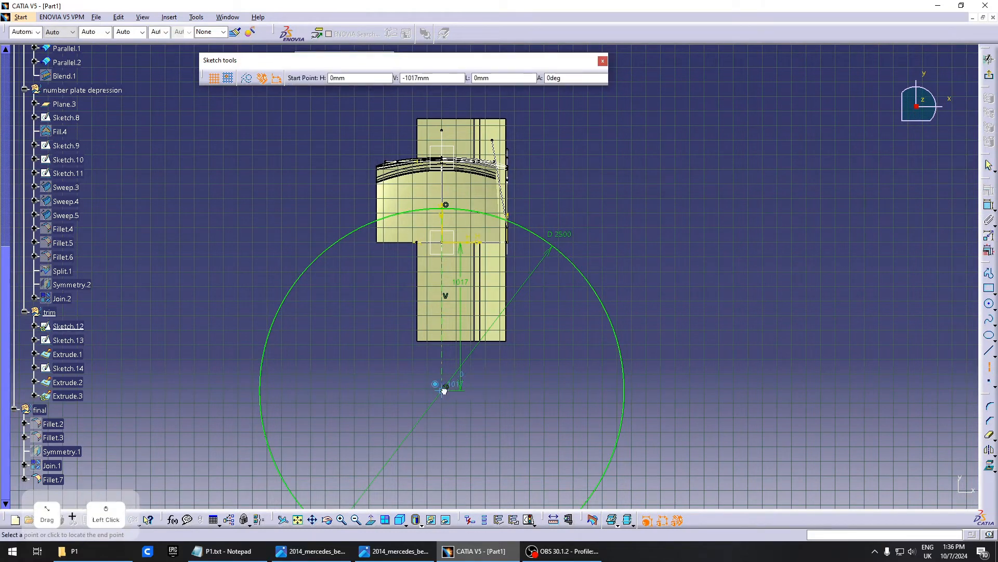
pyautogui.click(445, 388)
pyautogui.click(627, 390)
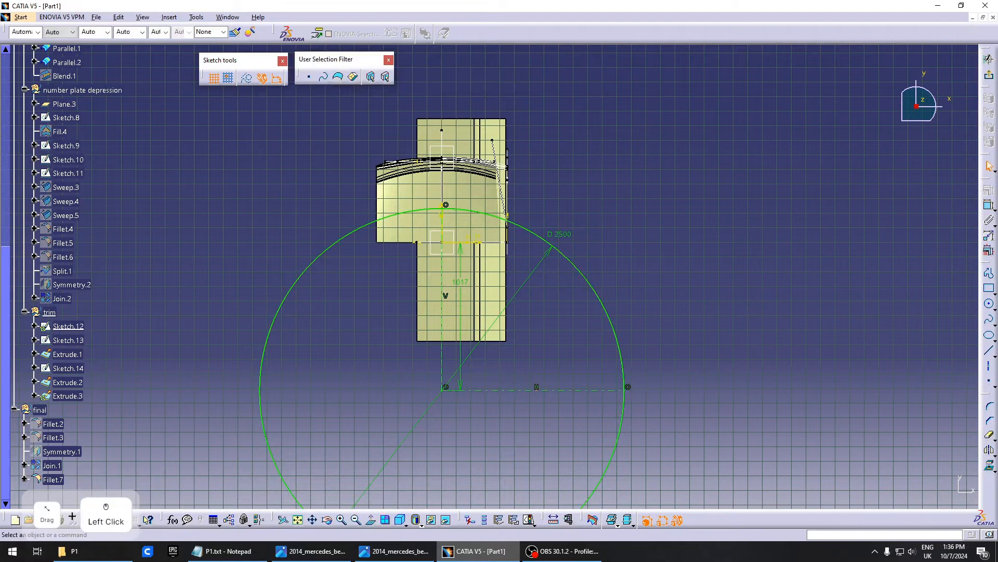
pyautogui.click(988, 77)
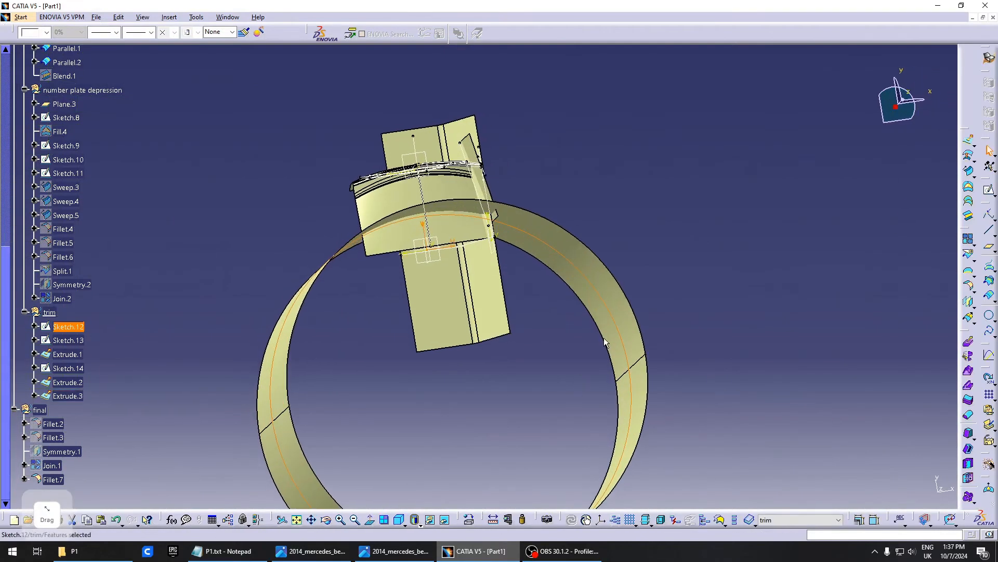
# Quick-trim the circle to the quarter arc between the vertical and horizontal axis lines, updating its extruded surface
pyautogui.doubleClick(621, 324)
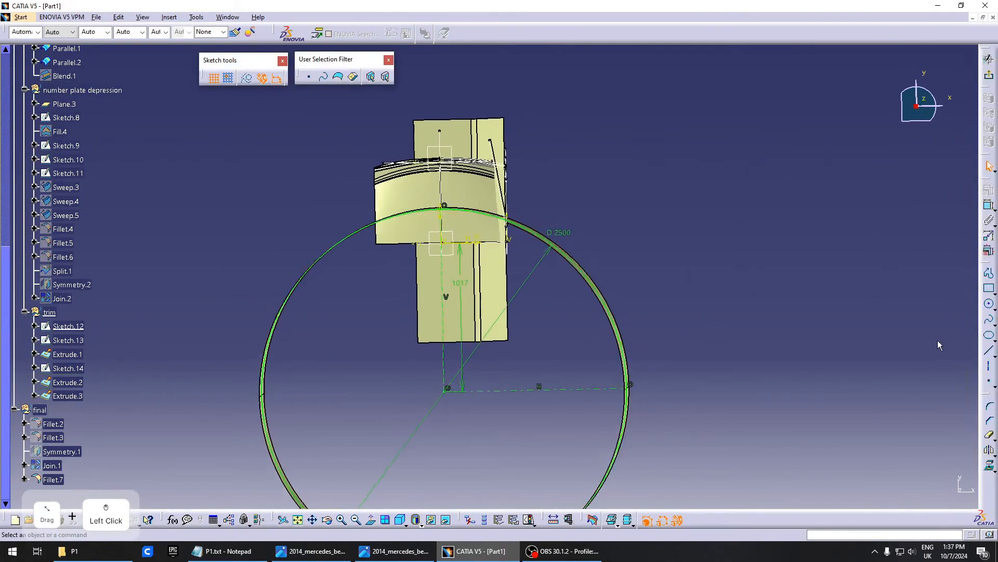
pyautogui.click(990, 435)
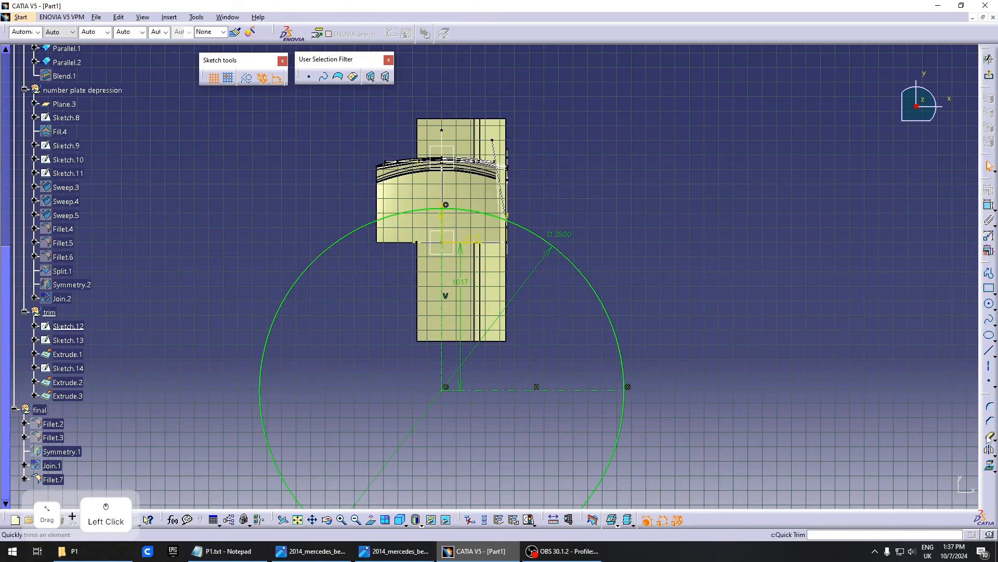
pyautogui.click(619, 443)
pyautogui.click(988, 61)
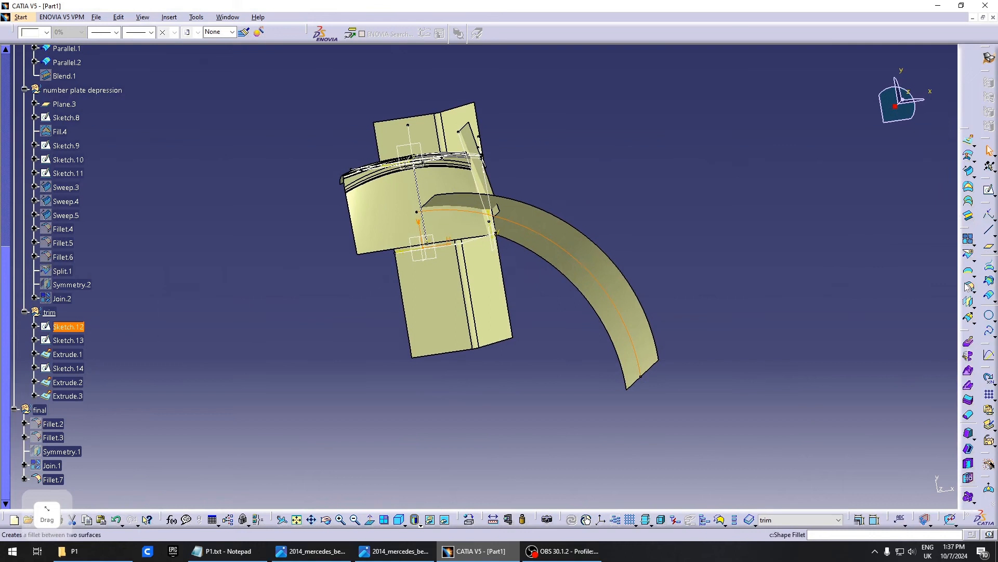
# Create a 12 mm BiTangent fillet between the curved surface Extrude.3 and the side surface Extrude.1, trimming both supports
pyautogui.click(968, 286)
pyautogui.click(556, 230)
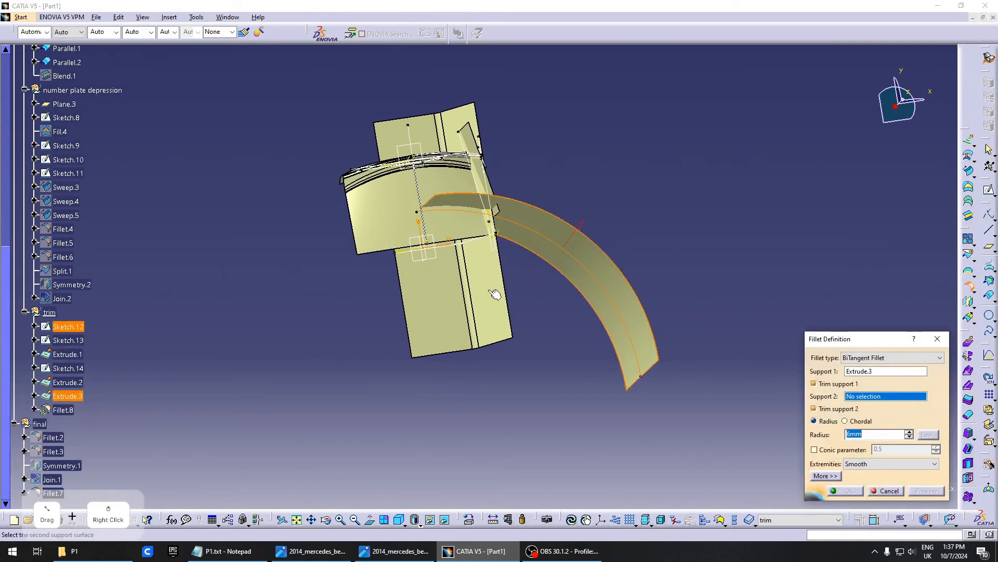
pyautogui.scroll(4, 494, 295)
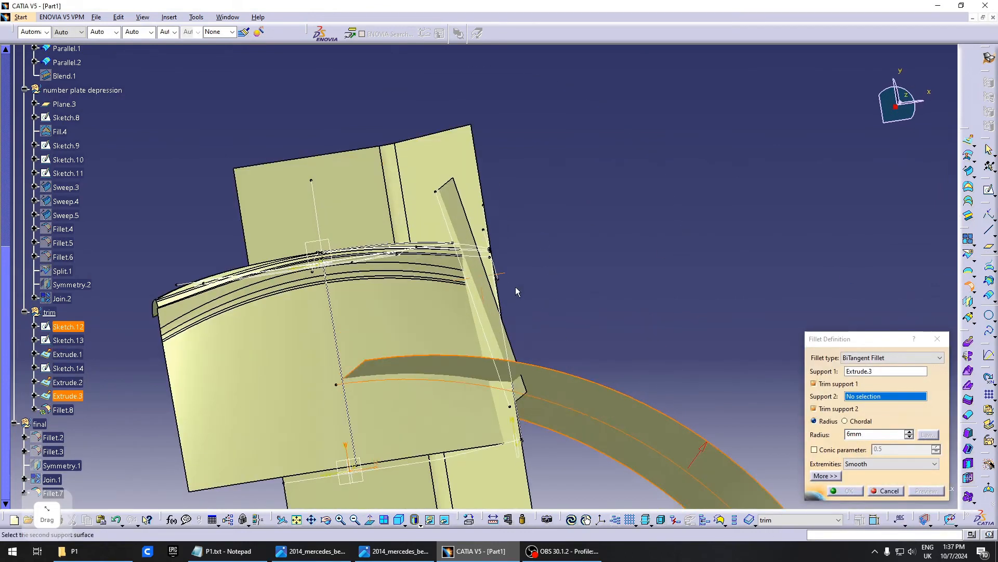
pyautogui.click(495, 305)
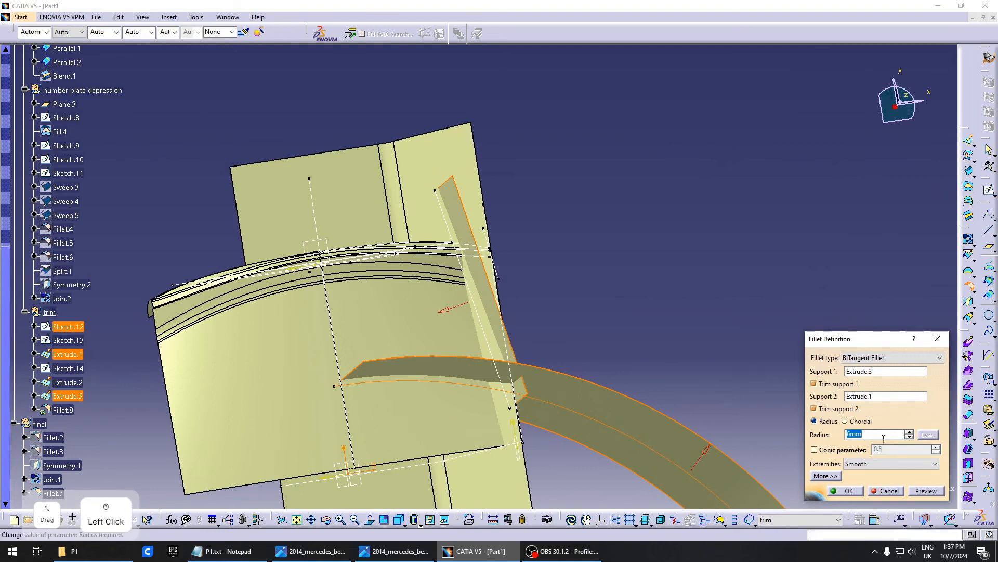
pyautogui.write('12')
pyautogui.click(923, 492)
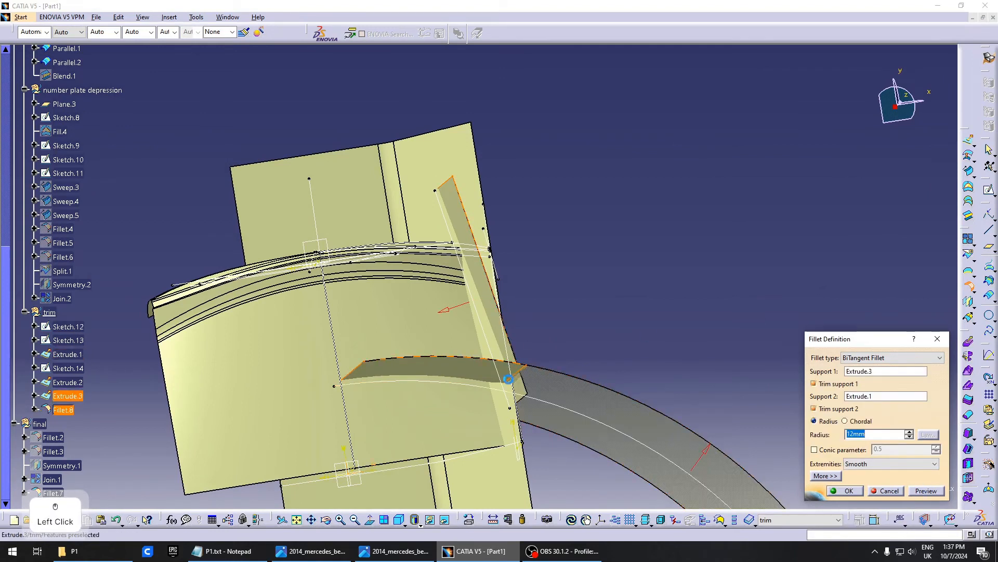
pyautogui.moveTo(508, 374); pyautogui.dragTo(487, 364, button='middle')
pyautogui.click(852, 489)
# Create a 12 mm BiTangent fillet between the filleted surface Fillet.8 and the outline surface Extrude.2, trimming both supports
pyautogui.scroll(1, 488, 364)
pyautogui.moveTo(588, 367); pyautogui.dragTo(507, 354, button='middle')
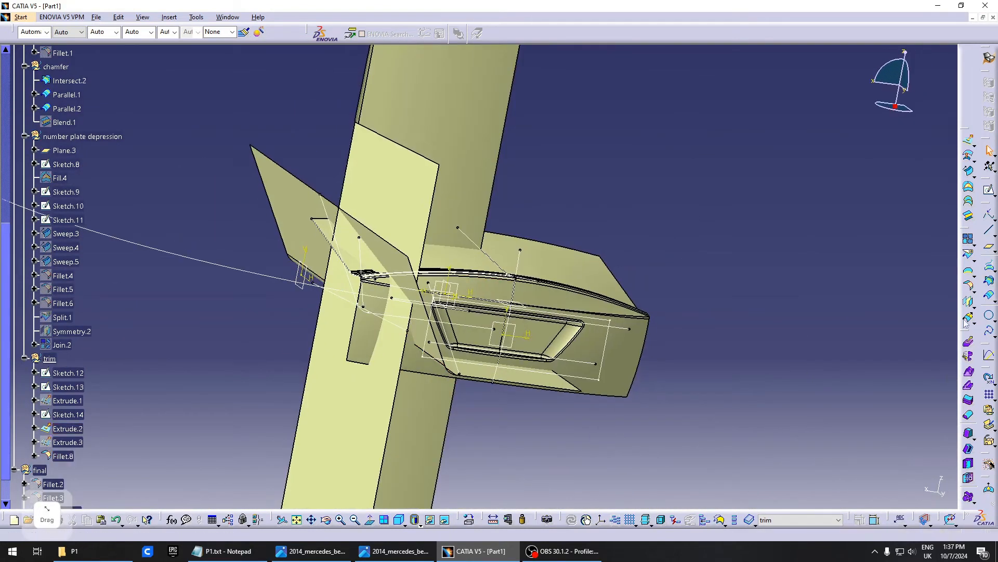
pyautogui.click(968, 285)
pyautogui.click(390, 245)
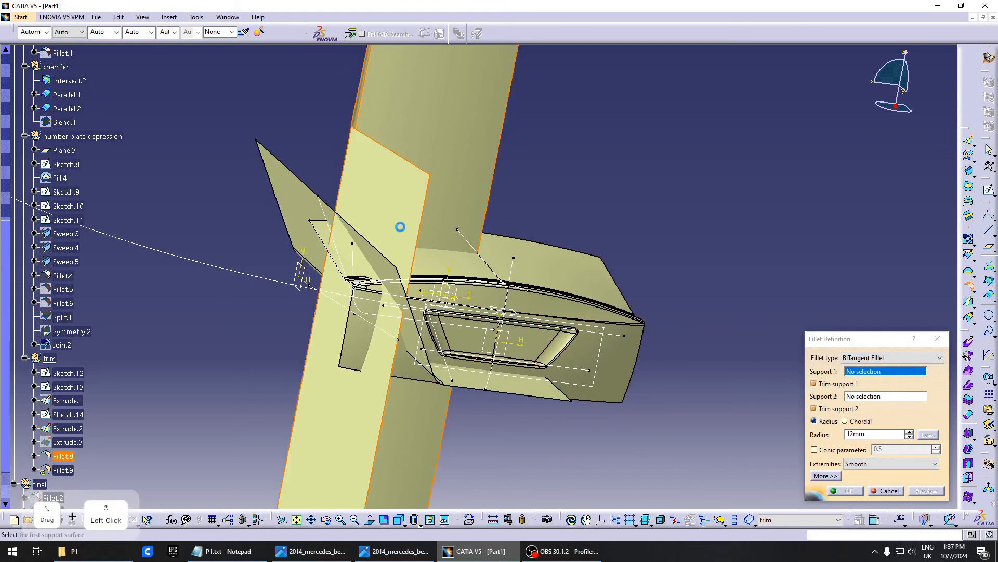
pyautogui.moveTo(517, 247); pyautogui.dragTo(373, 358, button='middle')
pyautogui.click(400, 344)
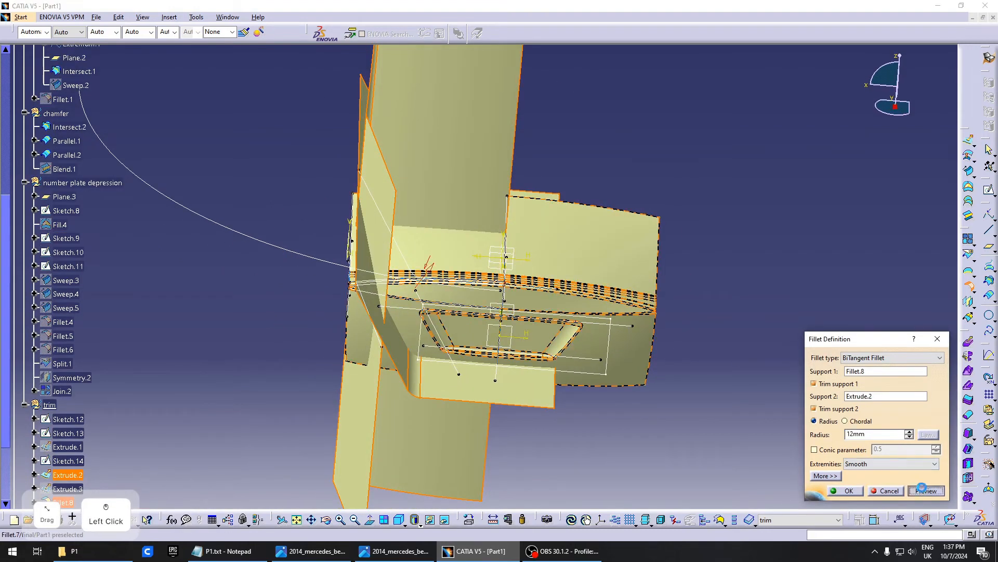
pyautogui.moveTo(439, 299); pyautogui.dragTo(666, 359, button='middle')
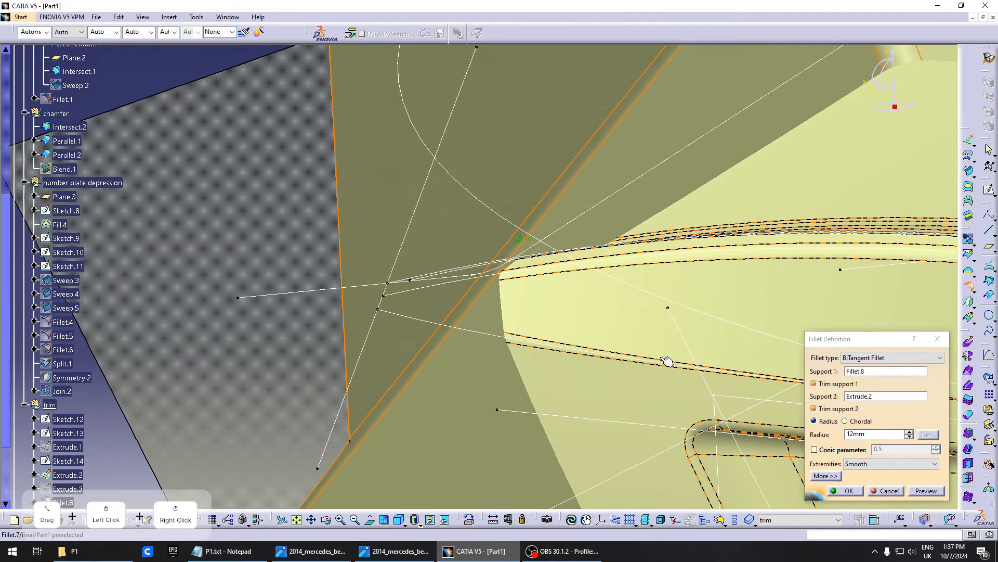
pyautogui.click(847, 491)
# Split the filleted trimming surface Fillet.9 with the yz plane, keeping the half that contains the side surface
pyautogui.moveTo(499, 241); pyautogui.dragTo(564, 331, button='middle')
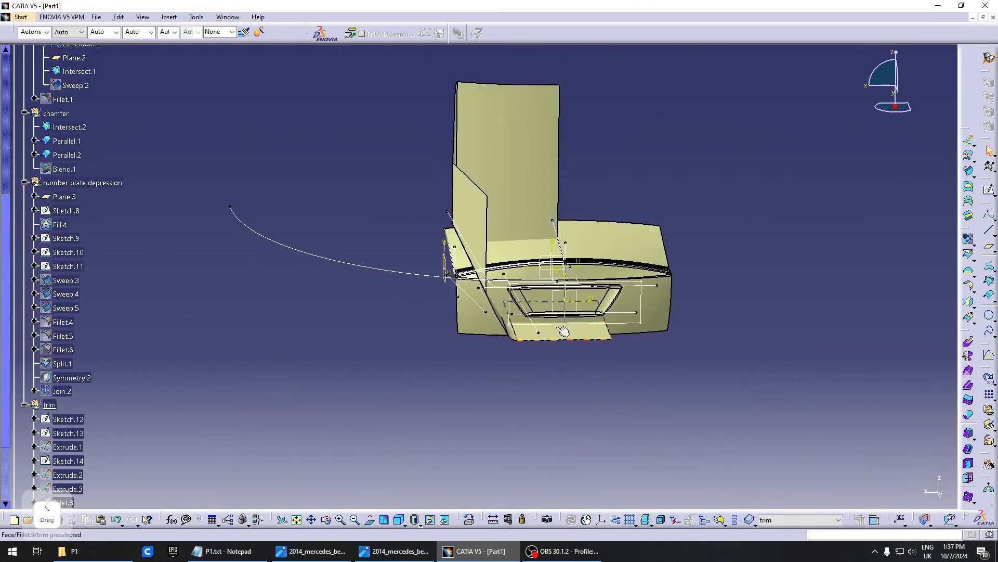
pyautogui.click(589, 323)
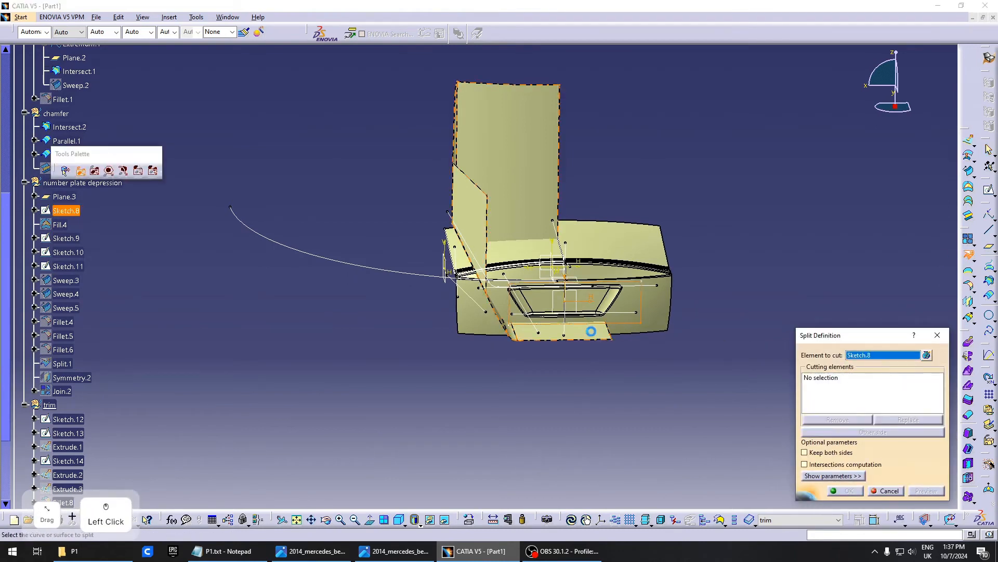
pyautogui.click(591, 332)
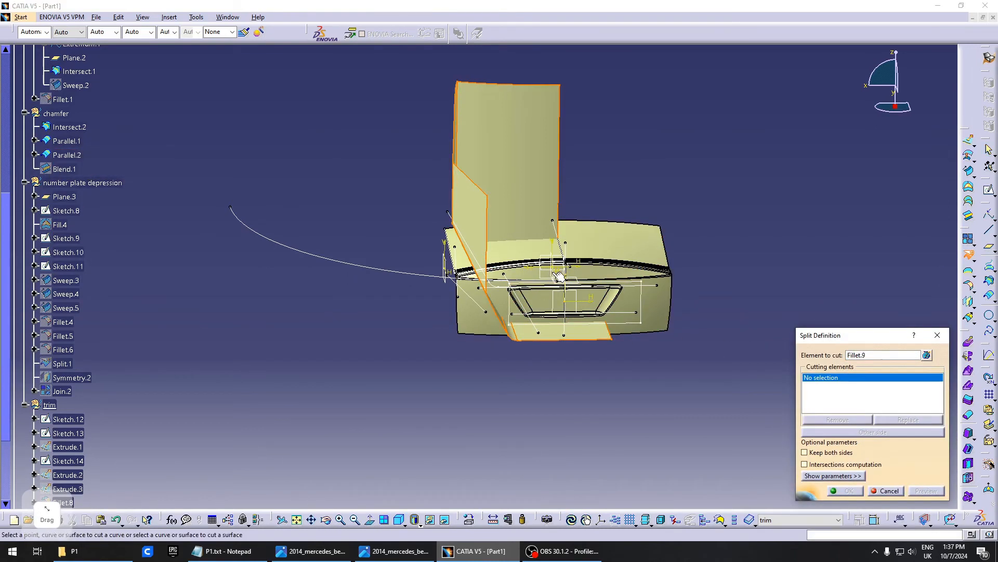
pyautogui.scroll(3, 559, 280)
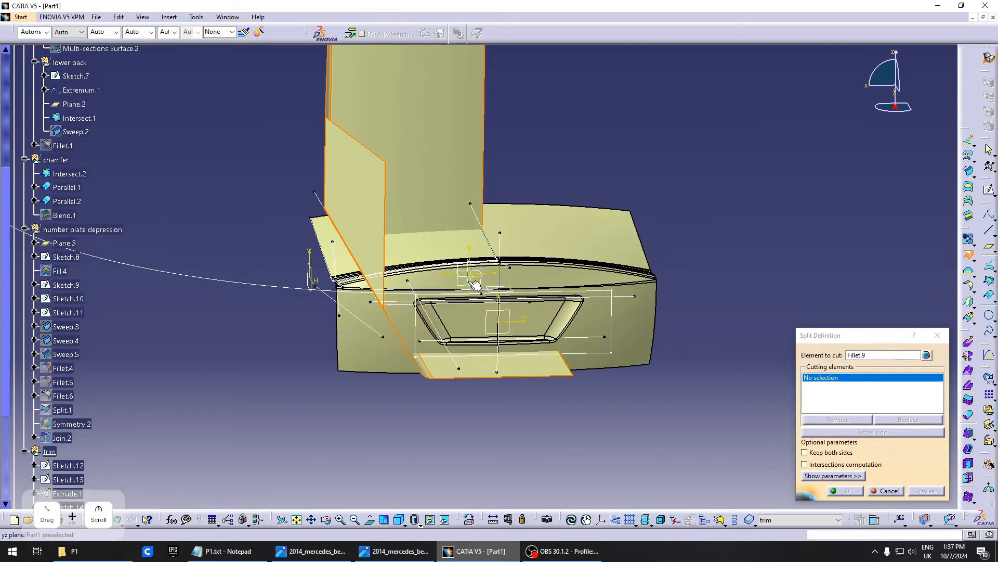
pyautogui.click(523, 292)
pyautogui.click(860, 434)
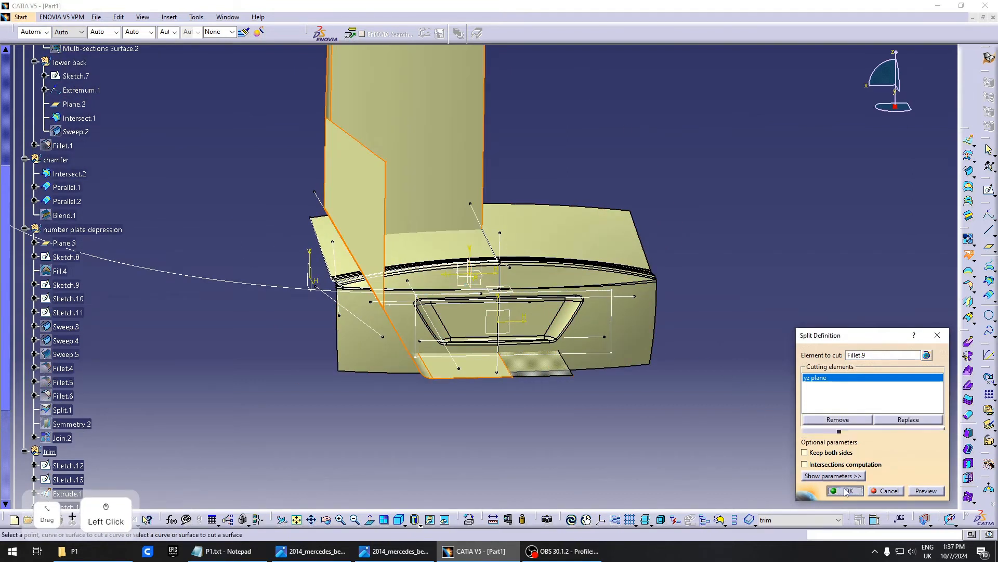
pyautogui.click(847, 491)
# Mirror the split trimming surface Split.2 about the yz plane using Symmetry
pyautogui.click(967, 299)
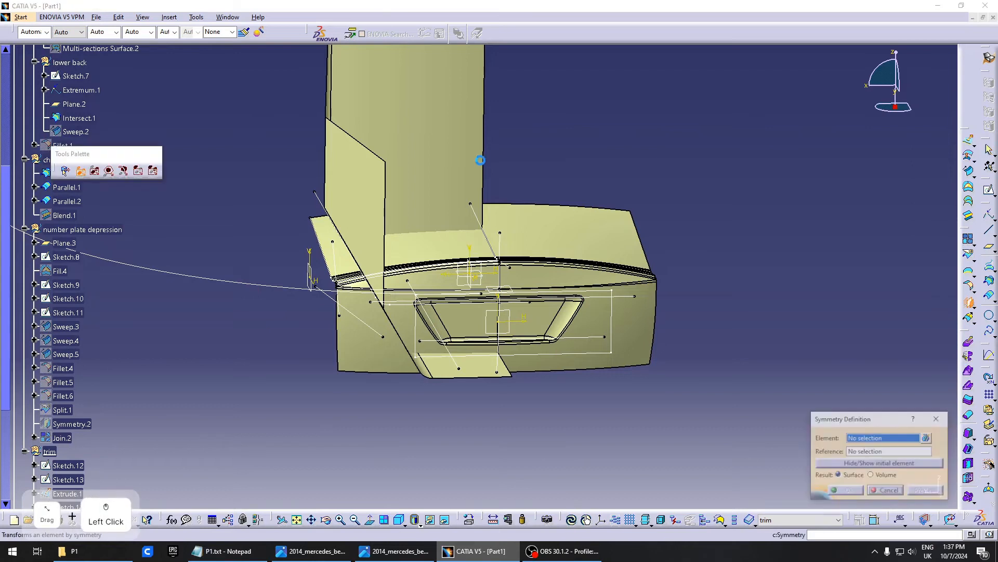
pyautogui.click(471, 289)
pyautogui.click(474, 285)
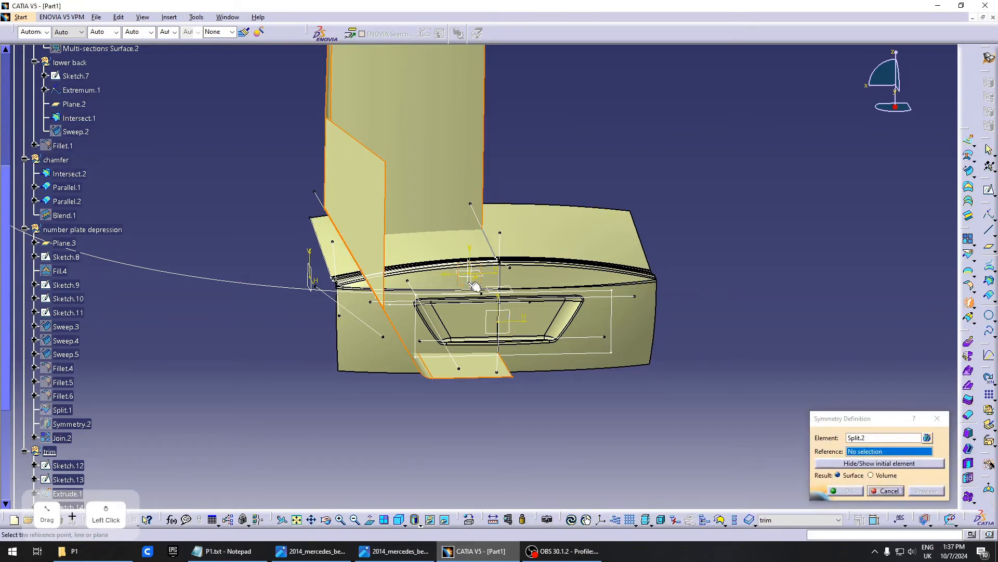
pyautogui.click(877, 454)
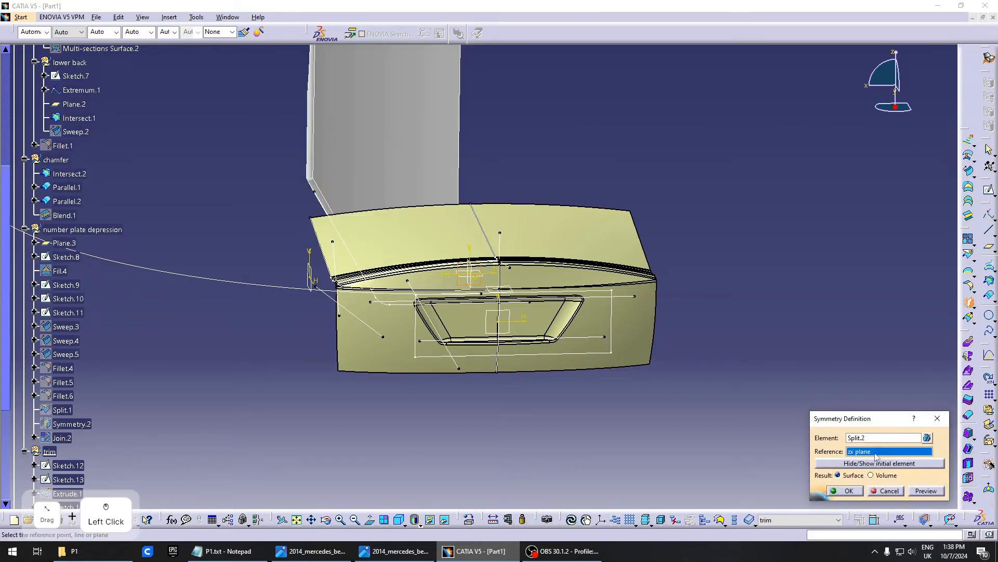
pyautogui.click(476, 286)
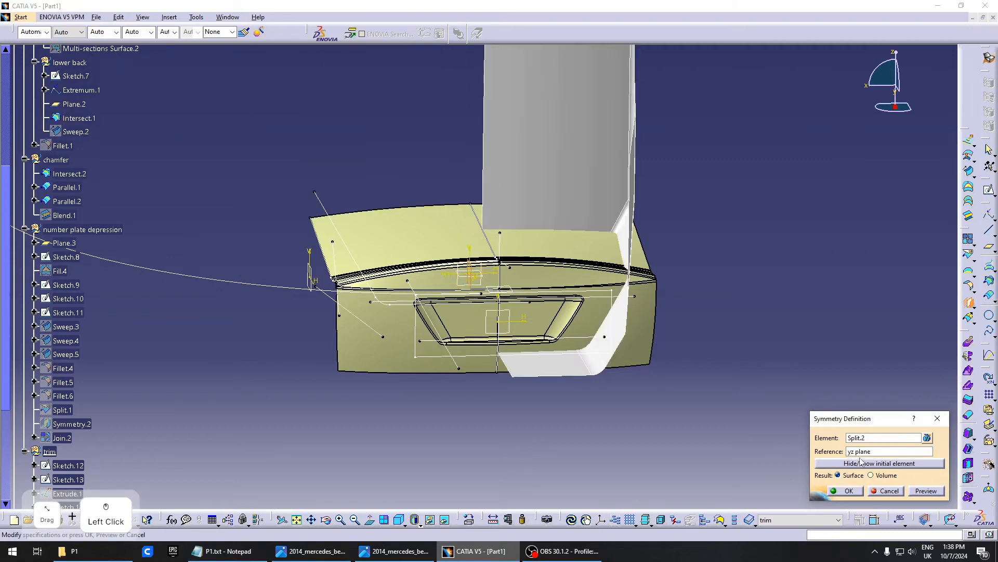
pyautogui.click(860, 462)
pyautogui.click(849, 491)
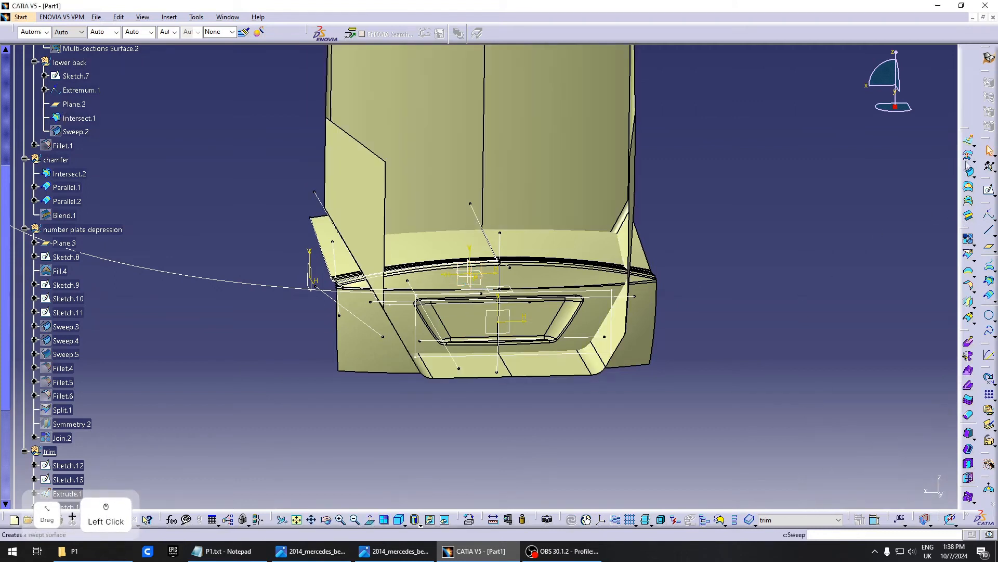
# Join the split trimming surface and its mirrored copy with a 0.001 mm merging distance
pyautogui.click(490, 151)
pyautogui.click(458, 156)
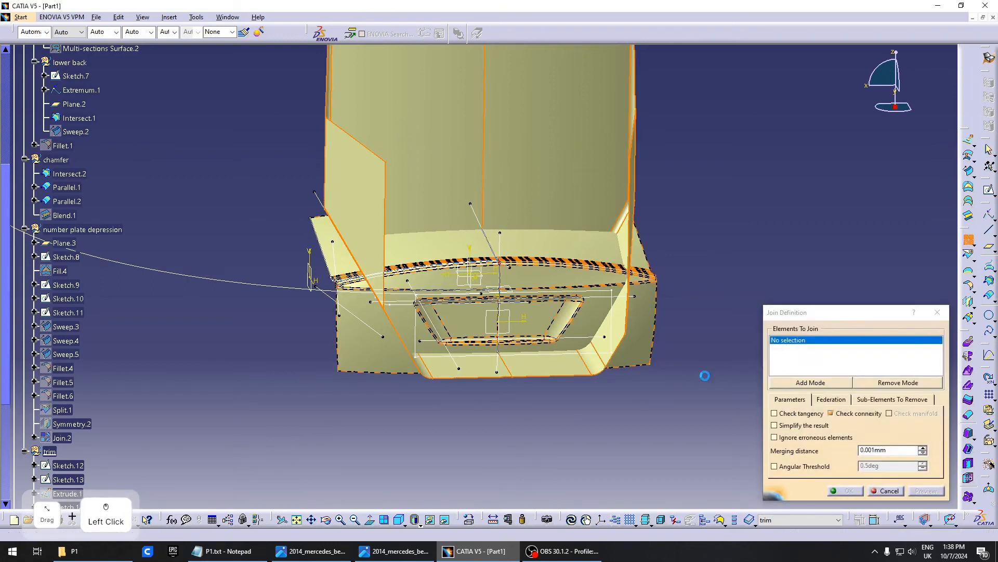
pyautogui.click(849, 490)
# Define the geometrical set "final" as the work object
pyautogui.scroll(-7, 91, 389)
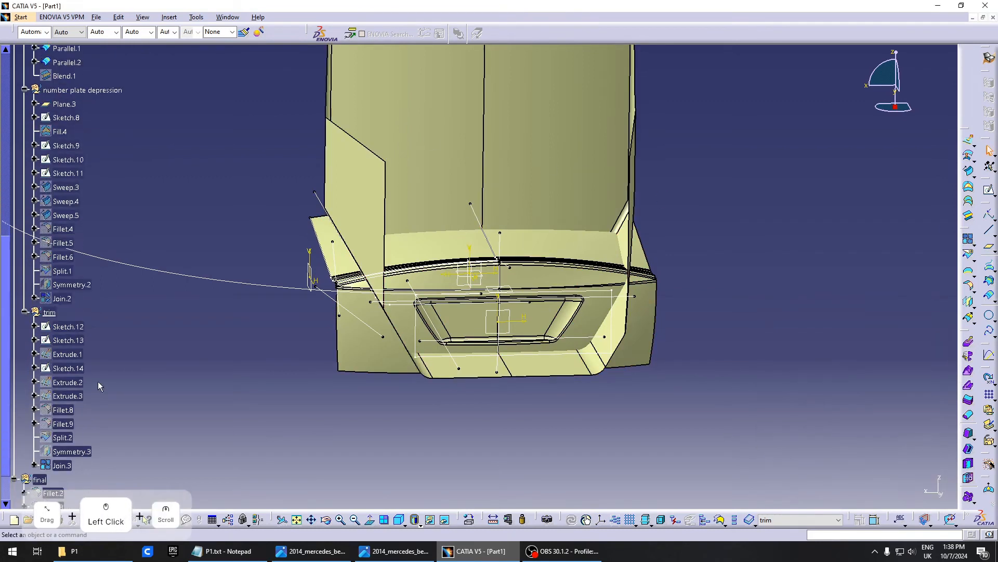
pyautogui.click(40, 339)
pyautogui.rightClick(40, 339)
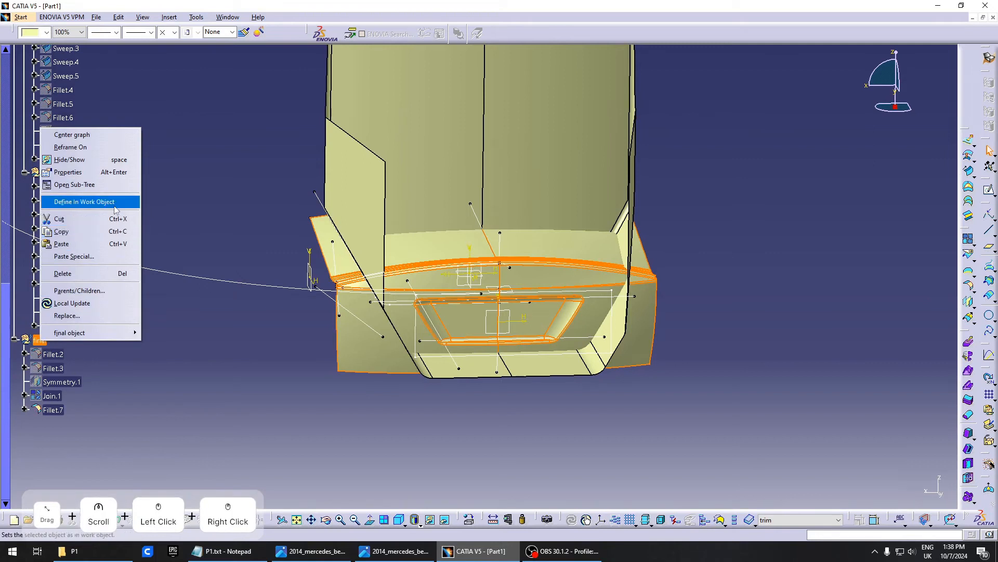
pyautogui.click(84, 202)
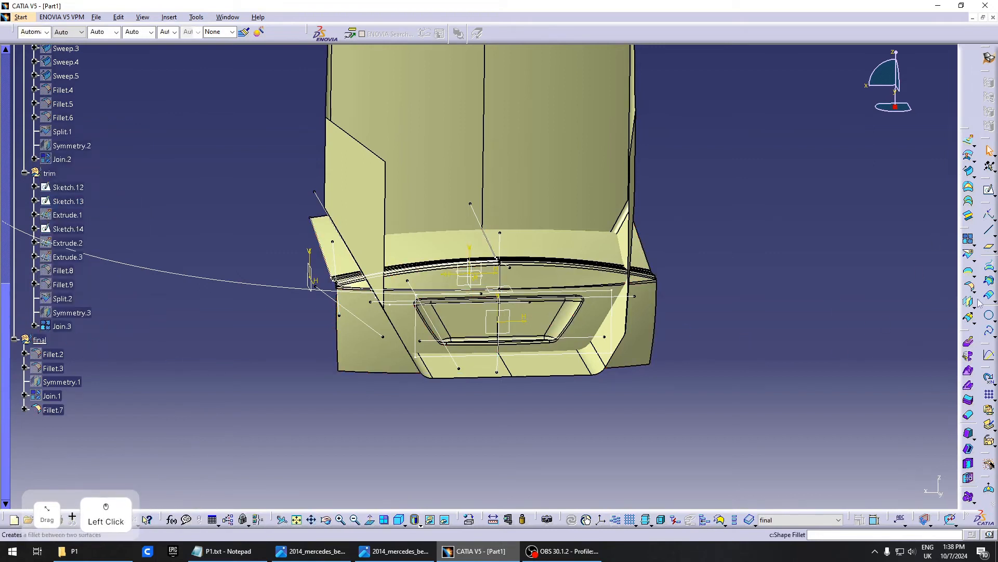
# Split the lid surface Fillet.7 with Join.3, keeping the portion inside the trim outline, and hide Join.3
pyautogui.click(967, 254)
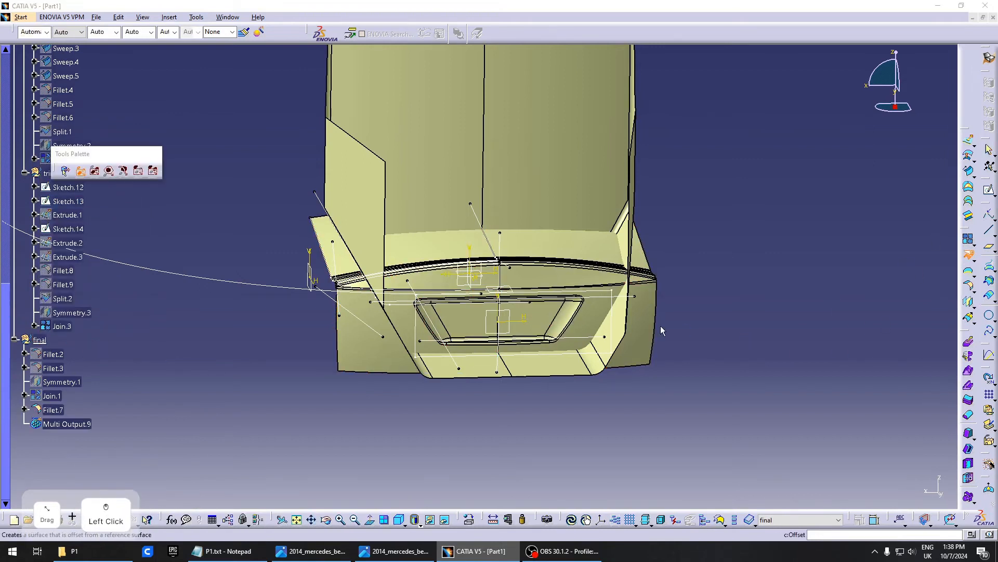
pyautogui.click(595, 321)
pyautogui.click(620, 319)
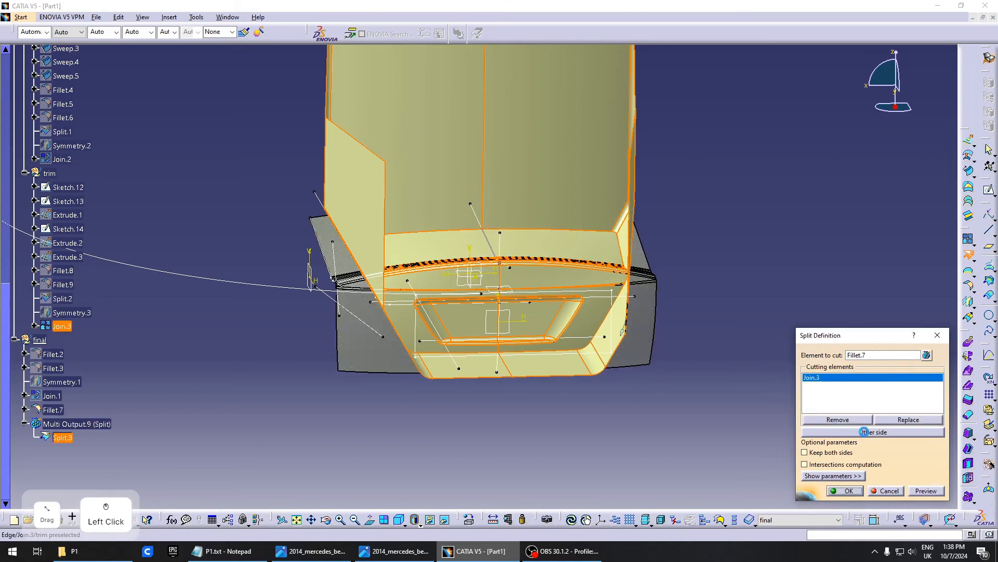
pyautogui.click(566, 150)
pyautogui.press('space')
pyautogui.write('n')
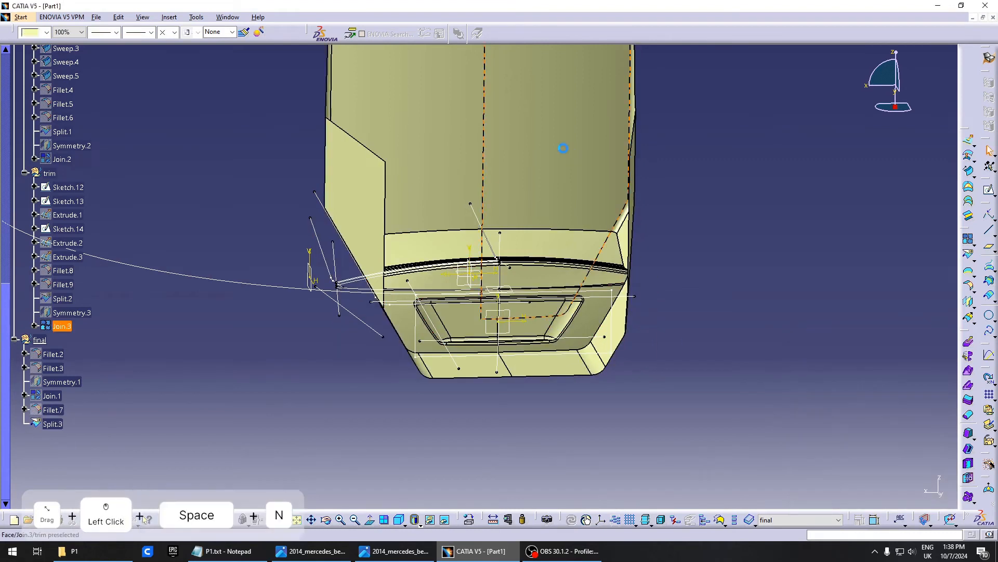
# Insert a geometrical set named "hemming" with "final" as its father
pyautogui.moveTo(617, 357); pyautogui.dragTo(579, 270, button='middle')
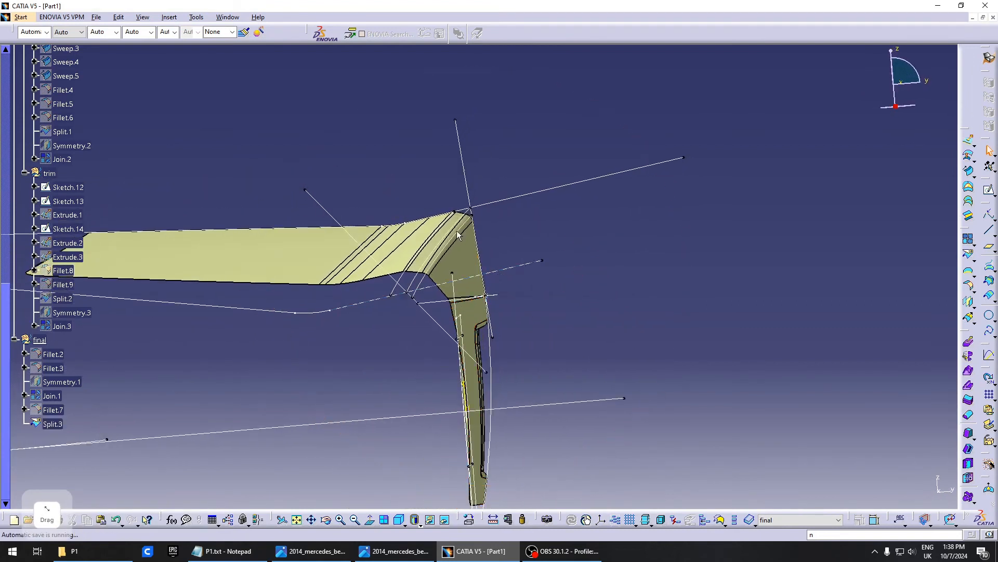
pyautogui.moveTo(455, 259); pyautogui.dragTo(553, 276, button='middle')
pyautogui.moveTo(513, 357); pyautogui.dragTo(705, 316, button='middle')
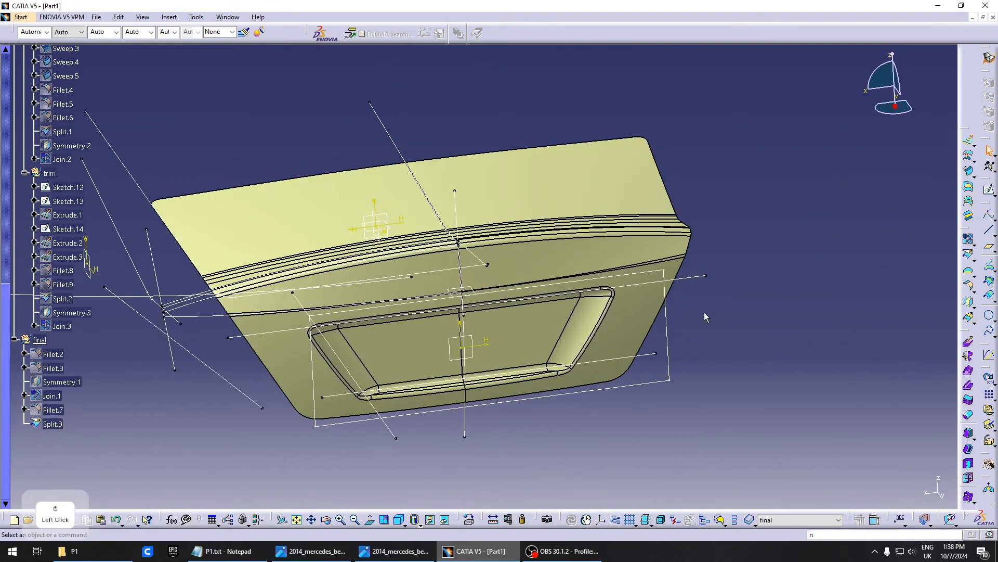
pyautogui.moveTo(640, 328); pyautogui.dragTo(331, 230, button='middle')
pyautogui.moveTo(744, 338); pyautogui.dragTo(398, 317, button='middle')
pyautogui.click(43, 341)
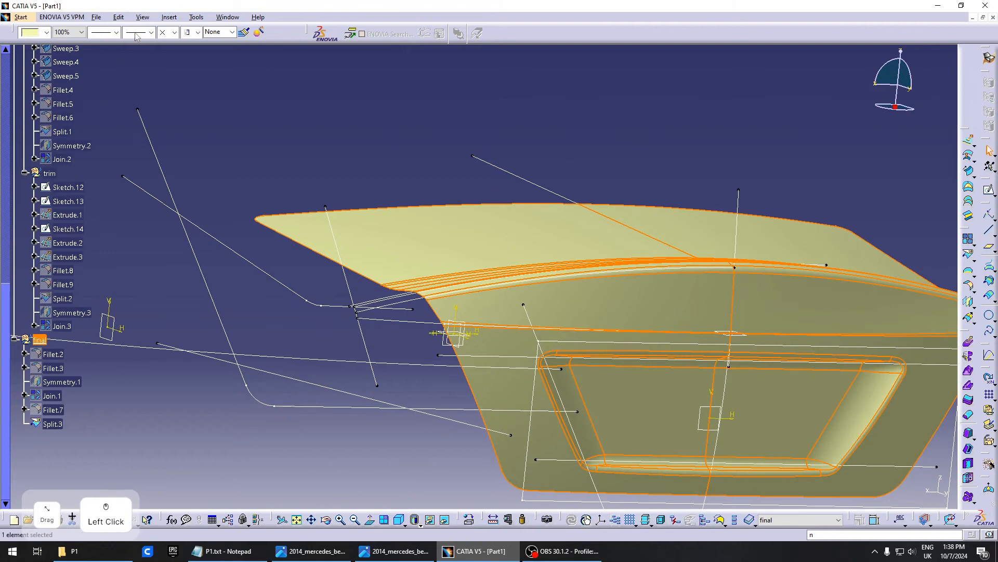
pyautogui.click(170, 17)
pyautogui.click(195, 66)
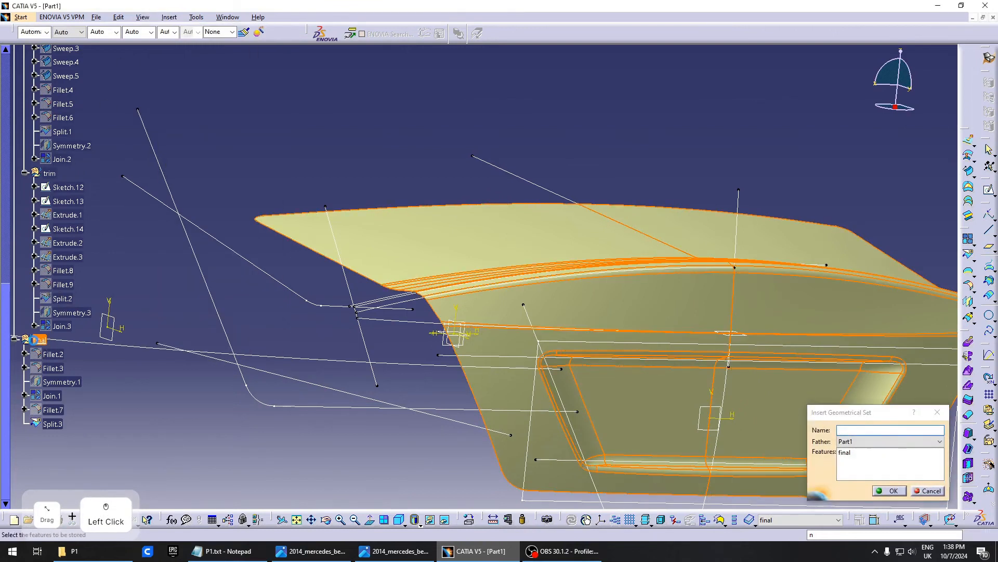
pyautogui.click(518, 298)
pyautogui.click(881, 440)
pyautogui.click(880, 431)
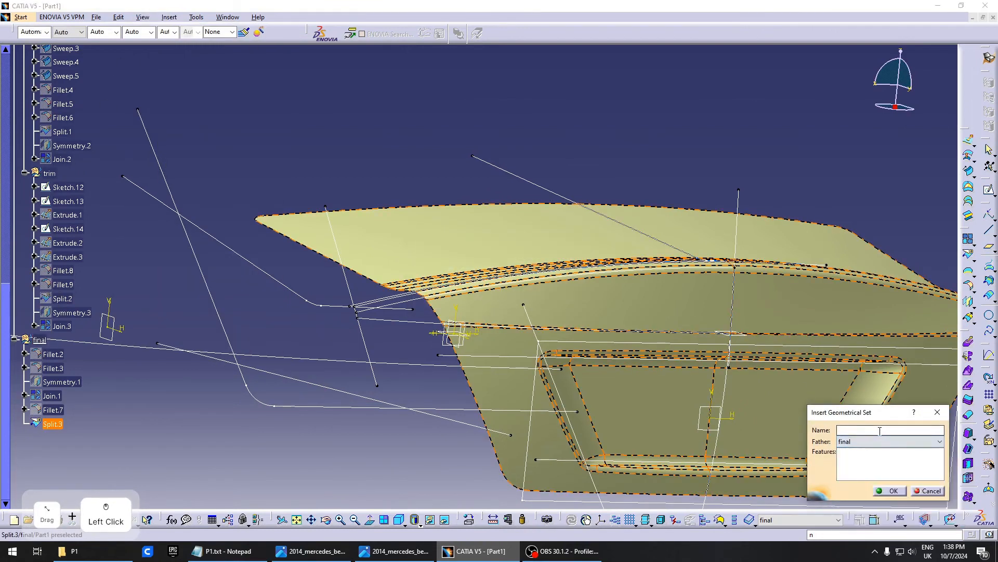
pyautogui.write('hemming')
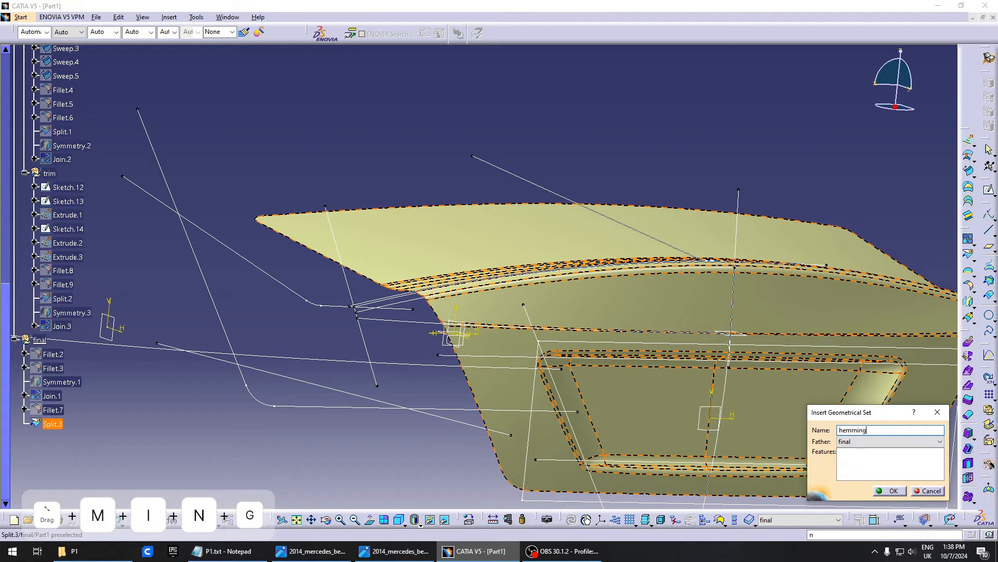
pyautogui.press('Return')
# Show the untrimmed lid surface Fillet.7 again alongside the trimmed lid
pyautogui.moveTo(411, 333); pyautogui.dragTo(588, 327, button='middle')
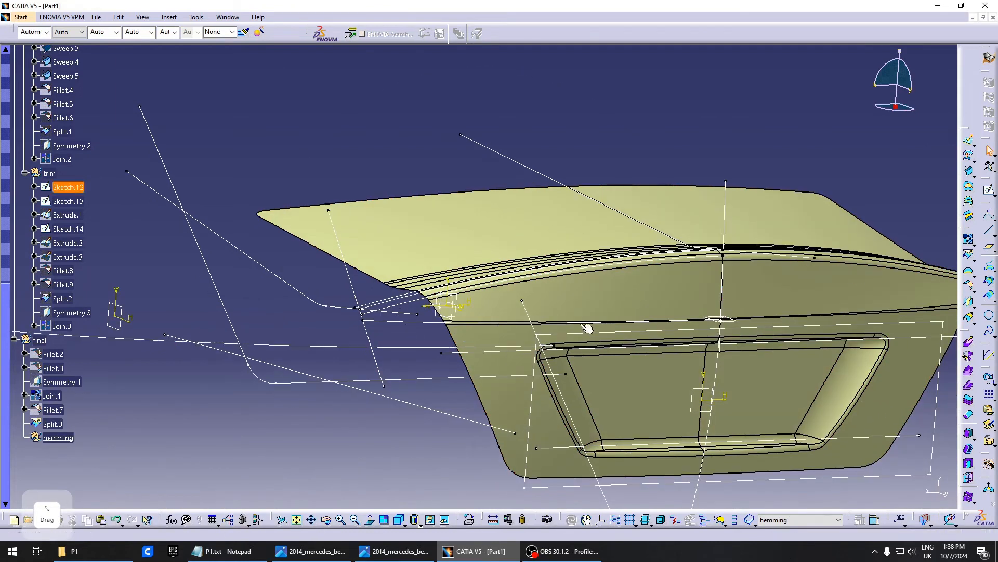
pyautogui.click(53, 410)
pyautogui.press('space')
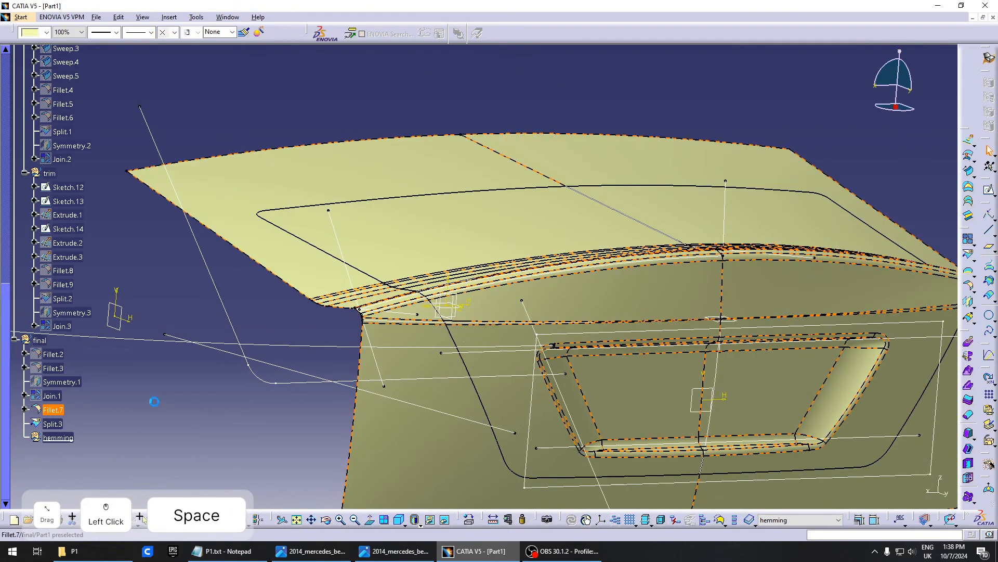
pyautogui.moveTo(407, 357); pyautogui.dragTo(236, 179, button='middle')
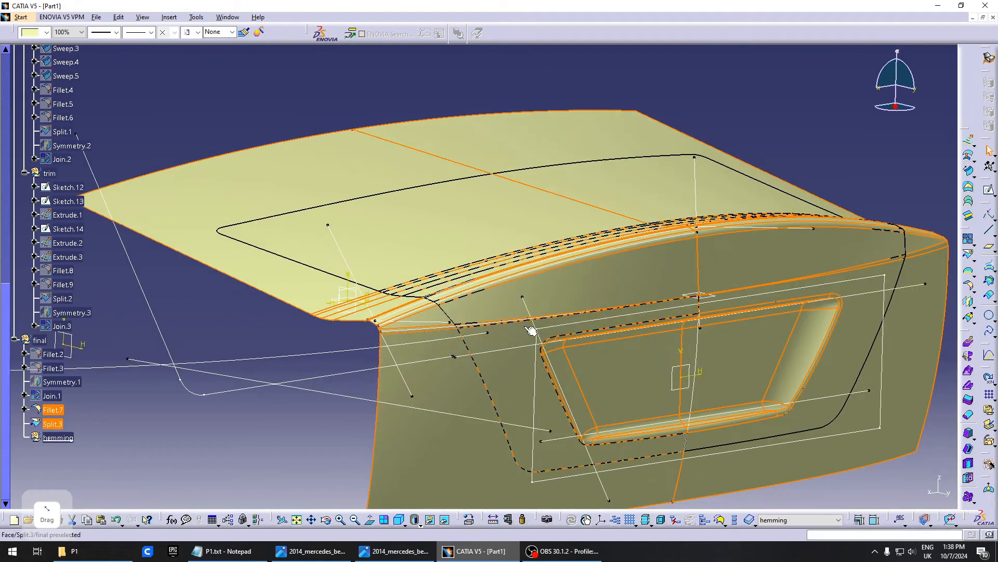
pyautogui.moveTo(531, 331); pyautogui.dragTo(477, 356, button='middle')
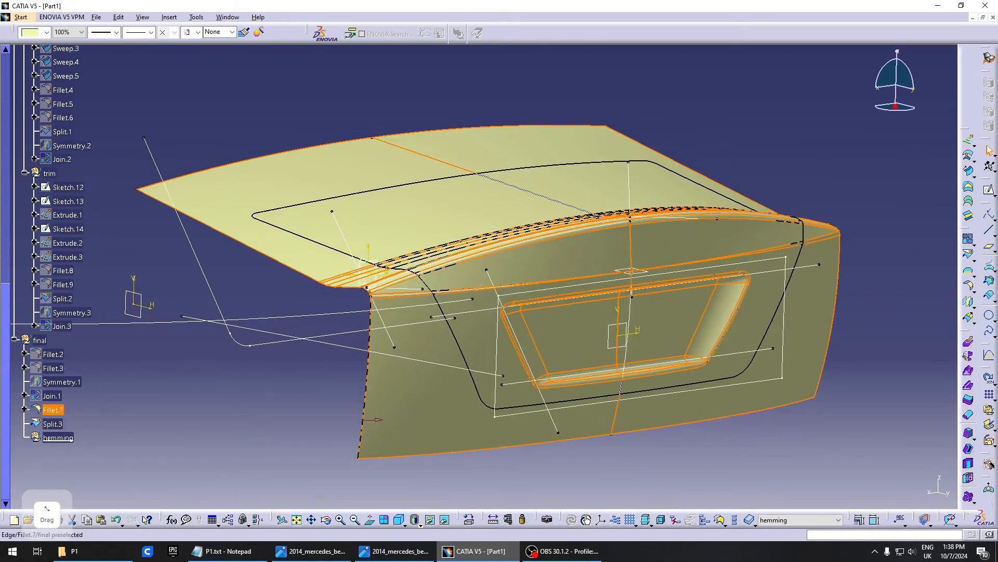
# Create an offset surface of Fillet.7 with an offset value of 1.8*3
pyautogui.click(968, 156)
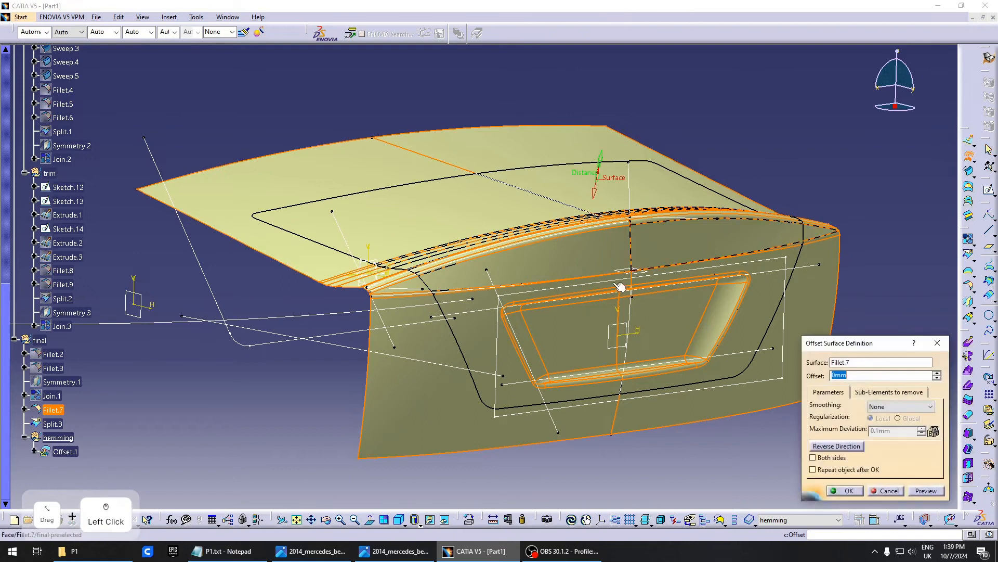
pyautogui.moveTo(408, 272); pyautogui.dragTo(486, 274, button='middle')
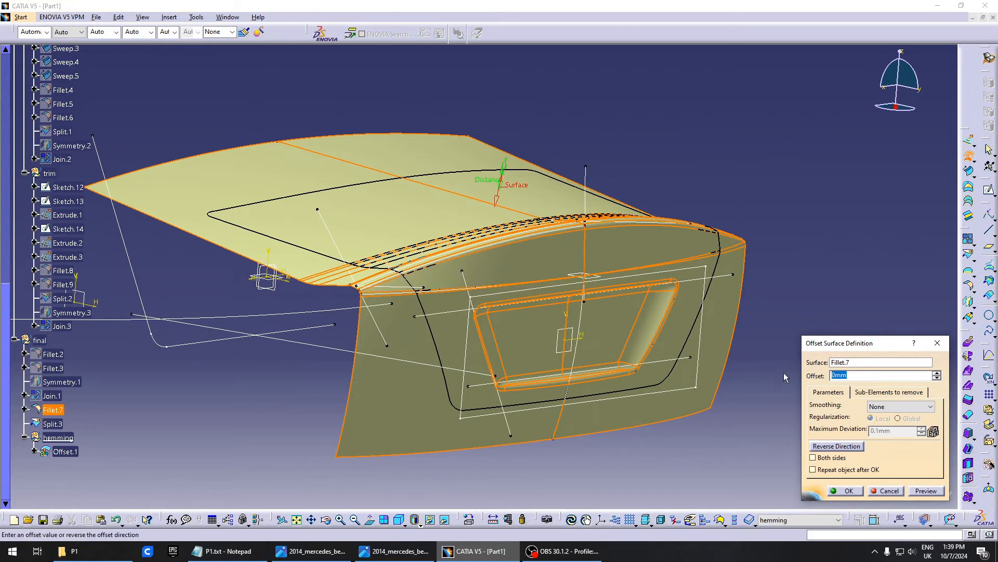
pyautogui.press('Delete')
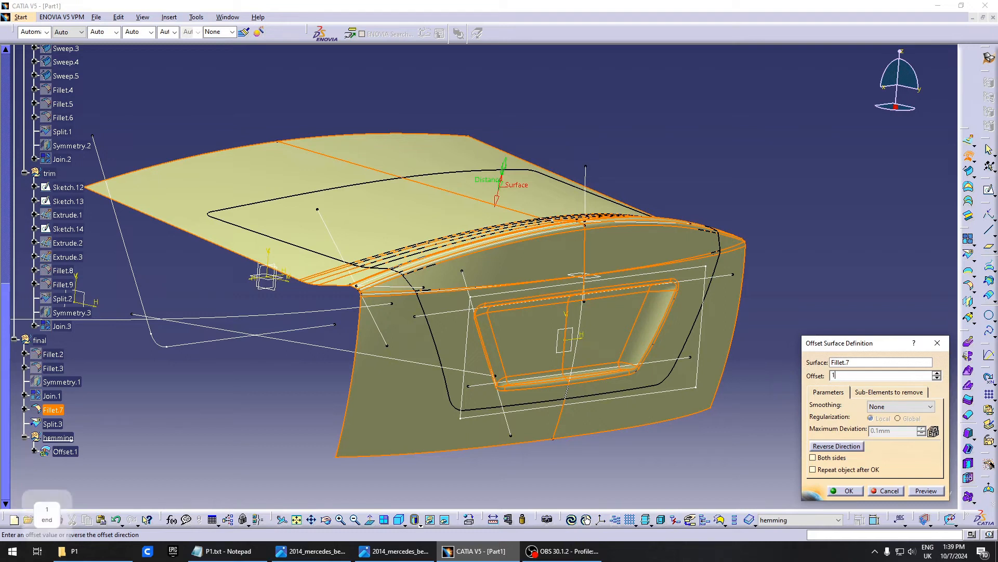
pyautogui.write('1.8*3')
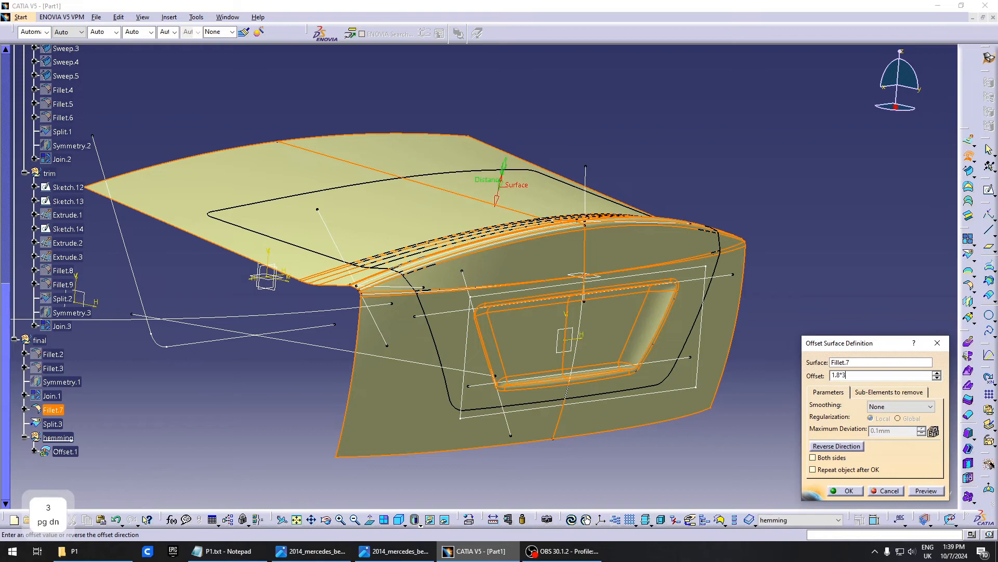
pyautogui.press('Return')
# Examine the offset surface against Fillet.7 around the lid's side edge and rear corner
pyautogui.moveTo(358, 289); pyautogui.dragTo(467, 294, button='middle')
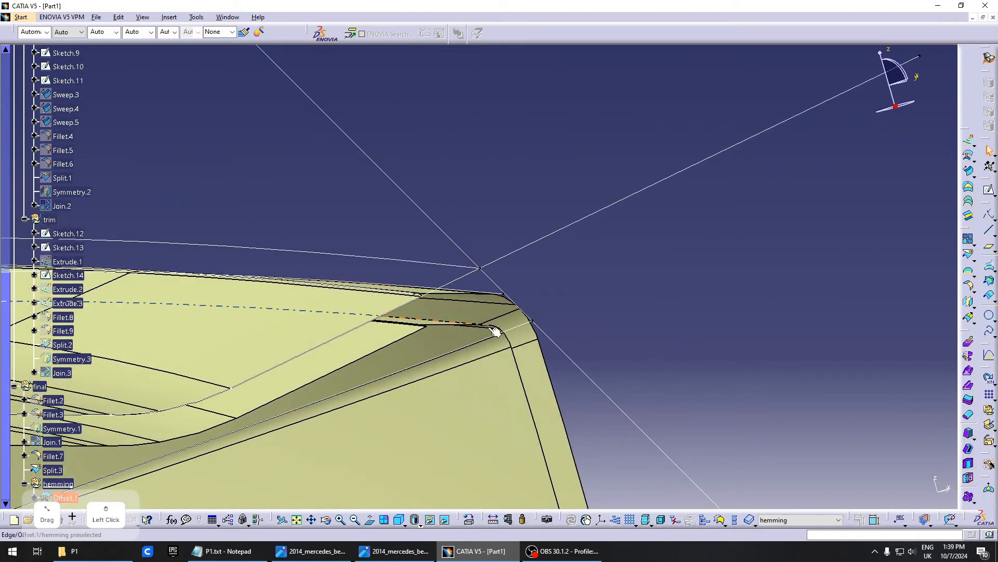
pyautogui.moveTo(495, 331); pyautogui.dragTo(329, 342, button='middle')
pyautogui.scroll(1, 329, 343)
pyautogui.scroll(-4, 338, 338)
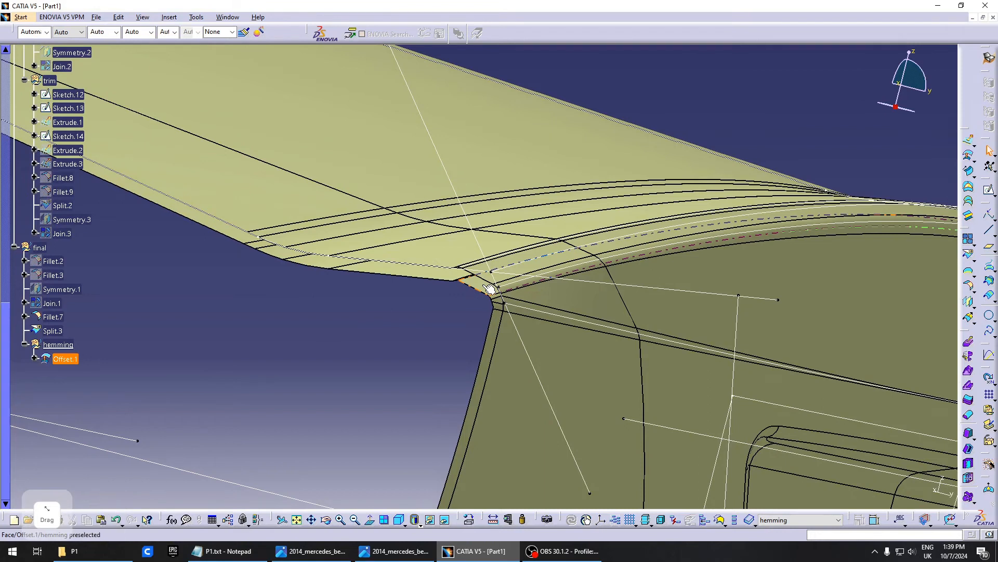
pyautogui.moveTo(465, 309); pyautogui.dragTo(439, 285, button='middle')
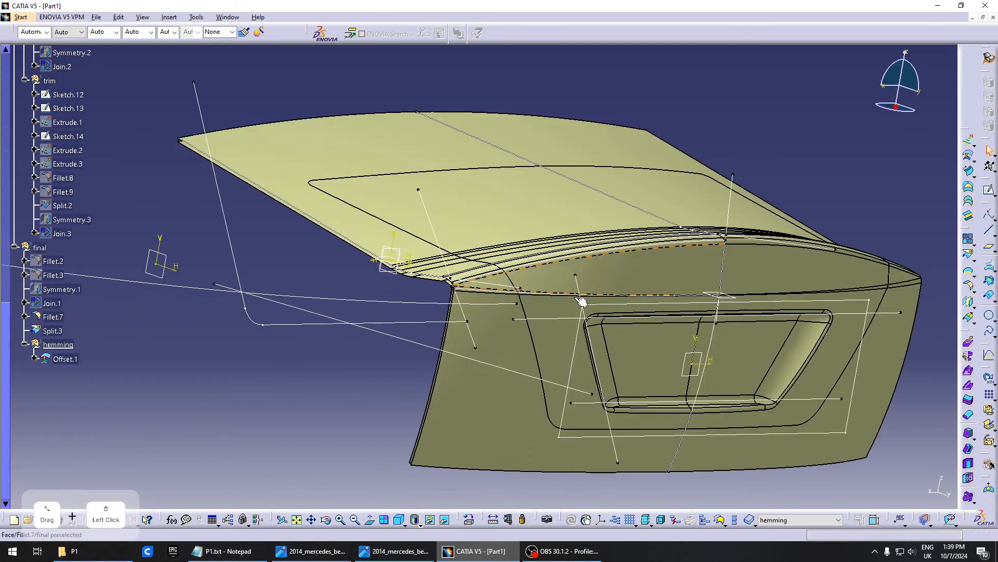
pyautogui.moveTo(582, 301); pyautogui.dragTo(206, 341, button='middle')
pyautogui.click(67, 359)
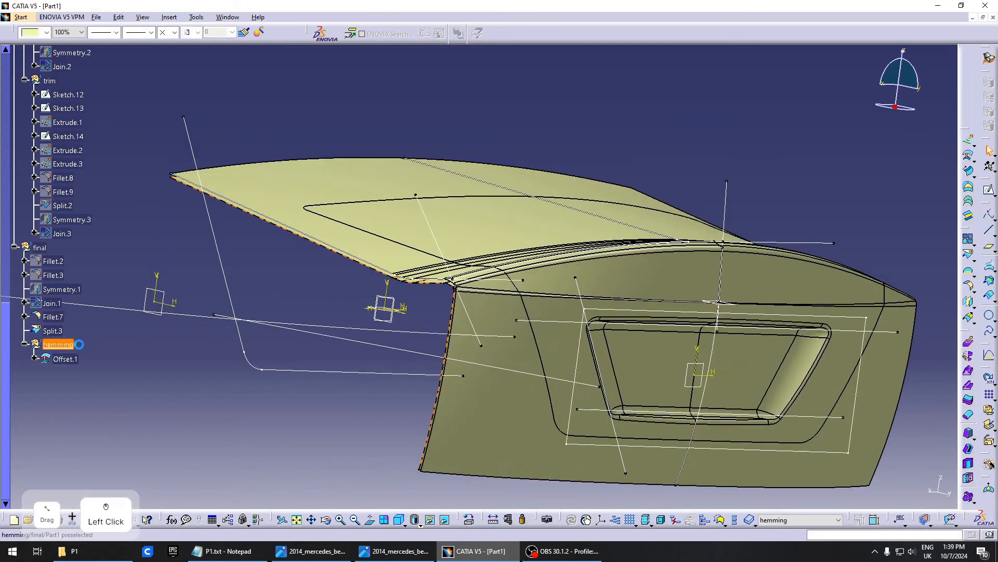
# Show the trimming surface Join.3 again together with the lid and its offset surface
pyautogui.moveTo(520, 283); pyautogui.dragTo(435, 265, button='middle')
pyautogui.moveTo(454, 310); pyautogui.dragTo(388, 409, button='middle')
pyautogui.click(105, 375)
pyautogui.click(68, 359)
pyautogui.rightClick(54, 232)
pyautogui.click(85, 264)
pyautogui.moveTo(495, 339); pyautogui.dragTo(525, 323, button='middle')
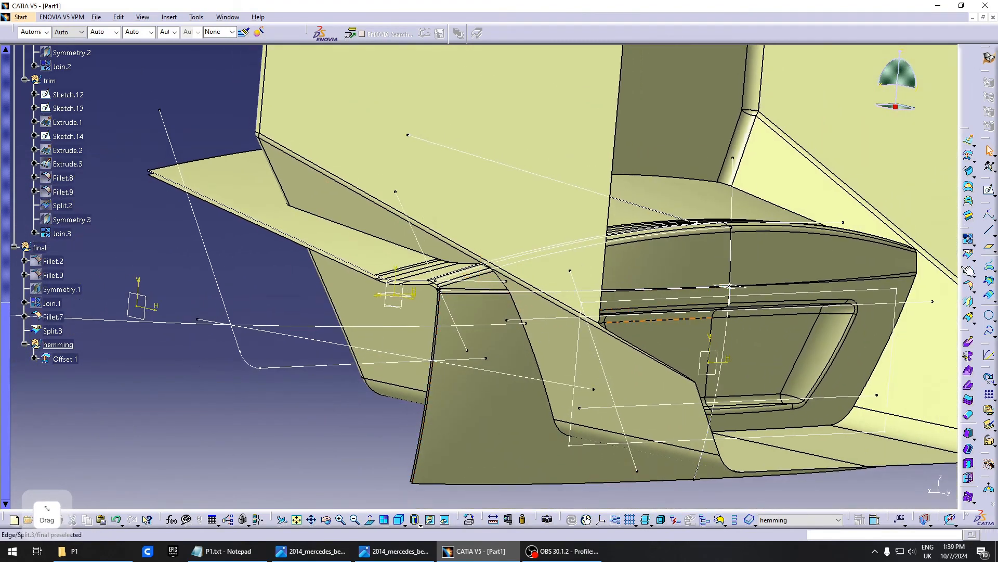
# Create an inward offset surface from the trimming surface Join.3 in the hemming set
pyautogui.click(967, 157)
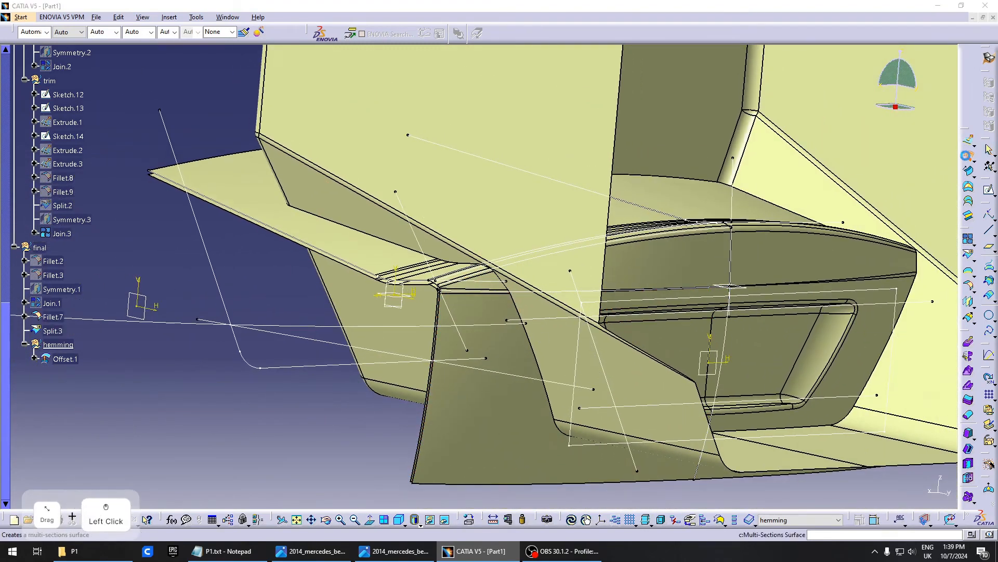
pyautogui.click(479, 204)
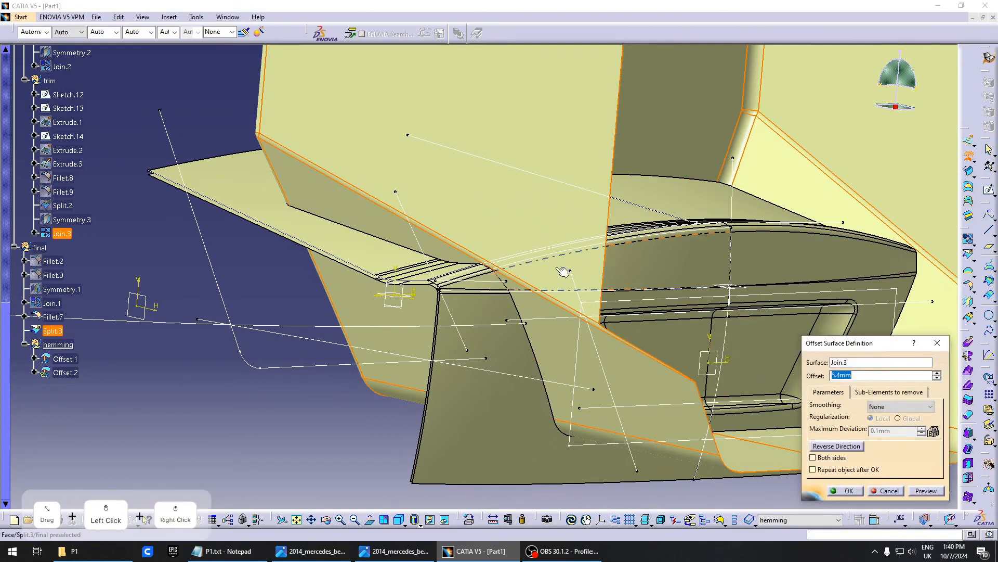
pyautogui.moveTo(564, 270); pyautogui.dragTo(629, 180, button='middle')
pyautogui.moveTo(611, 137); pyautogui.dragTo(617, 140)
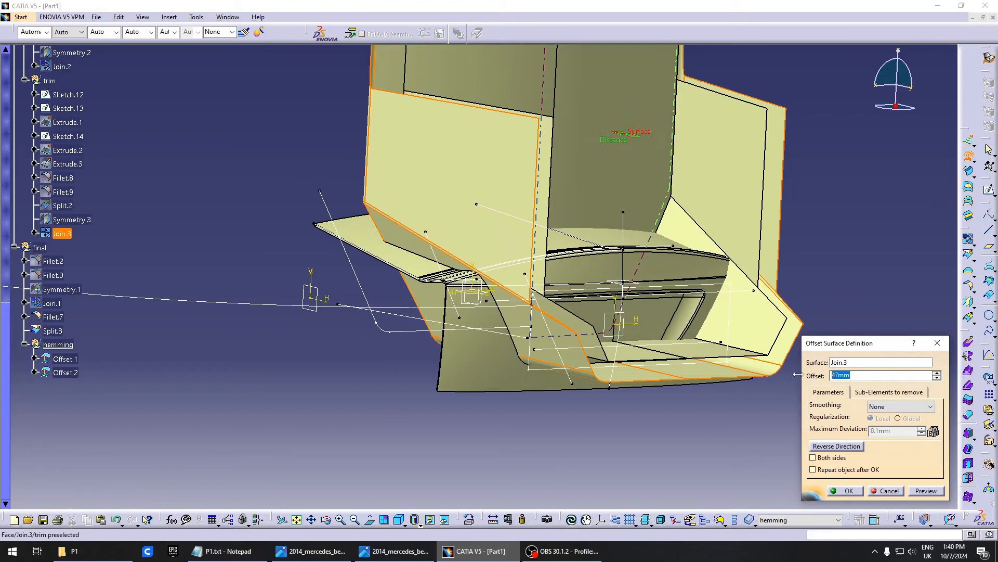
pyautogui.press('Return')
pyautogui.click(298, 424)
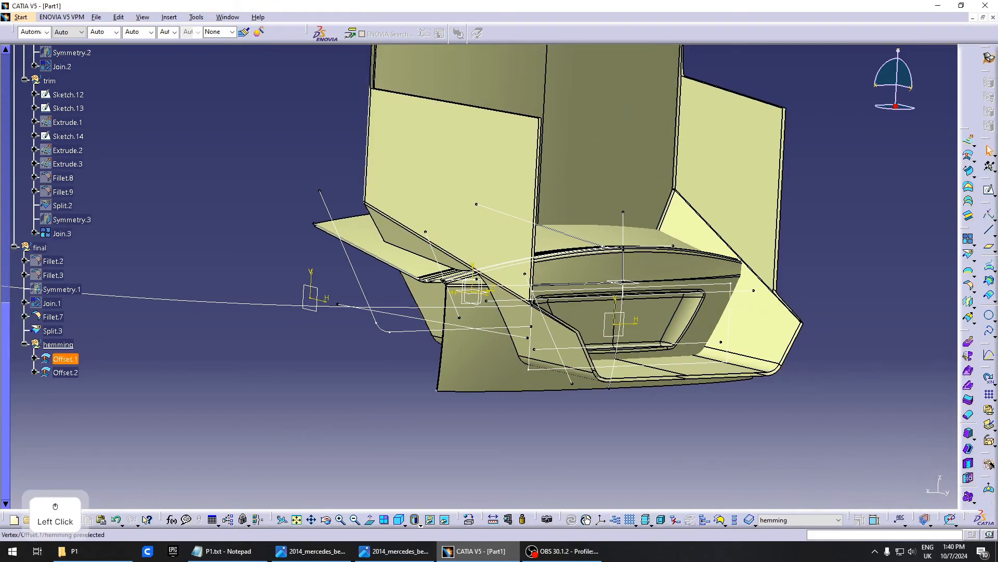
# Split the lid's offset surface Offset.1, using Offset.2 as the cutting element
pyautogui.click(969, 254)
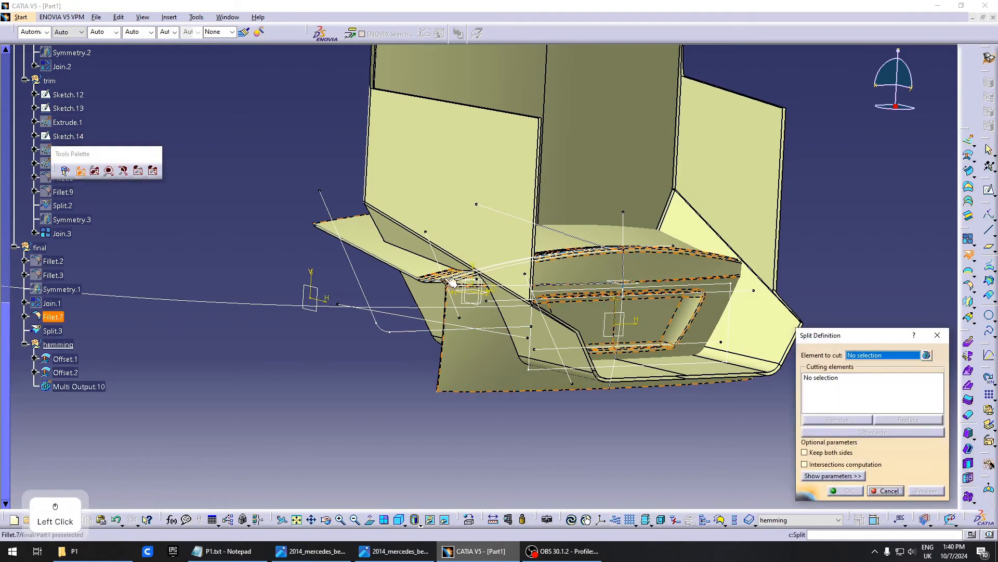
pyautogui.moveTo(563, 386); pyautogui.dragTo(459, 332, button='middle')
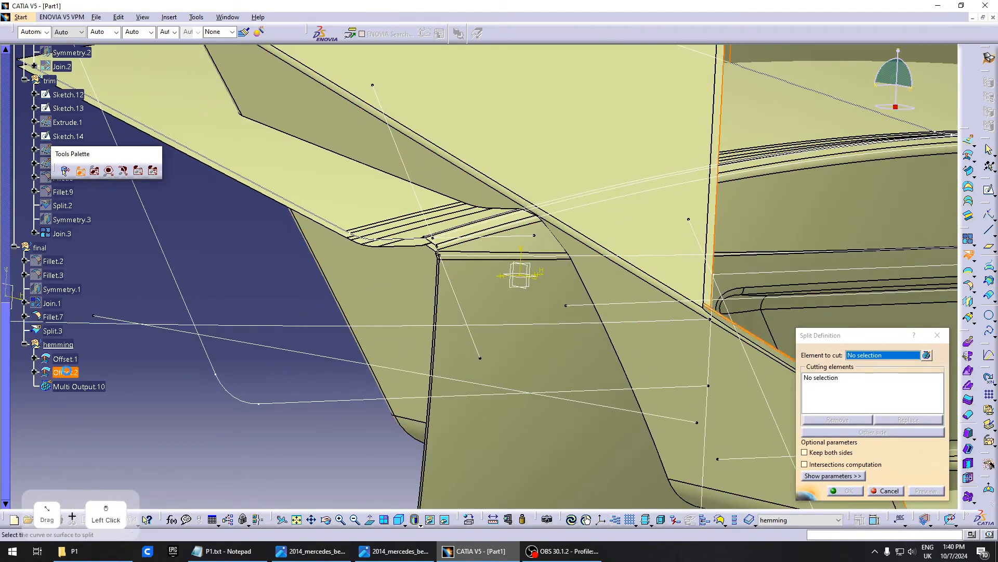
pyautogui.click(66, 372)
pyautogui.click(865, 355)
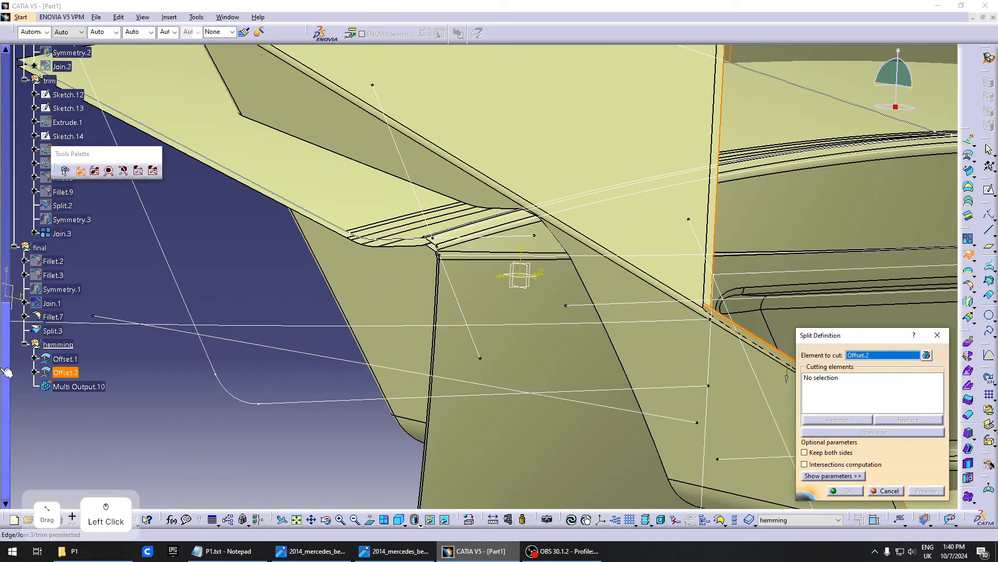
pyautogui.click(77, 359)
pyautogui.moveTo(710, 251); pyautogui.dragTo(505, 255, button='middle')
pyautogui.click(493, 246)
pyautogui.moveTo(610, 267); pyautogui.dragTo(637, 359, button='middle')
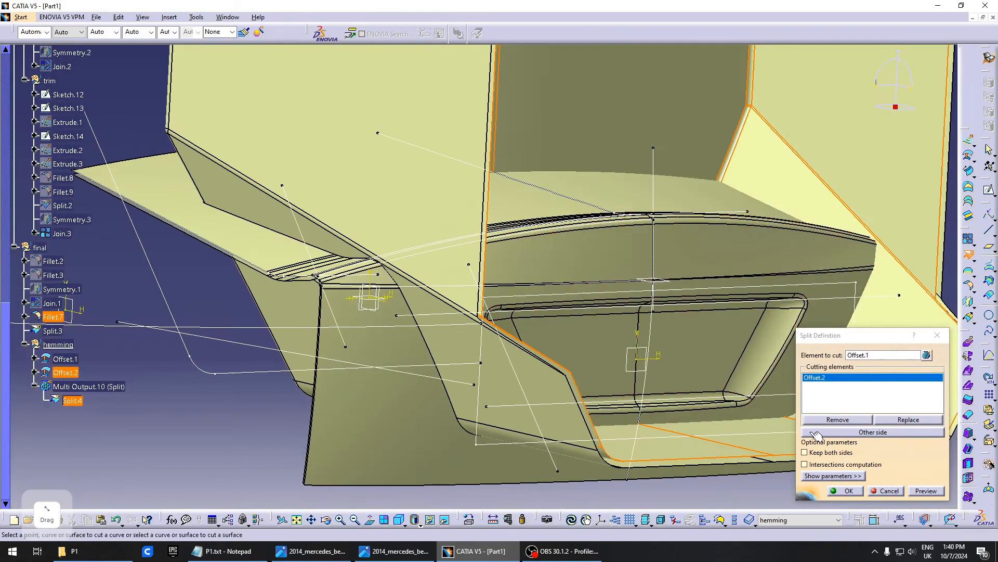
pyautogui.click(840, 491)
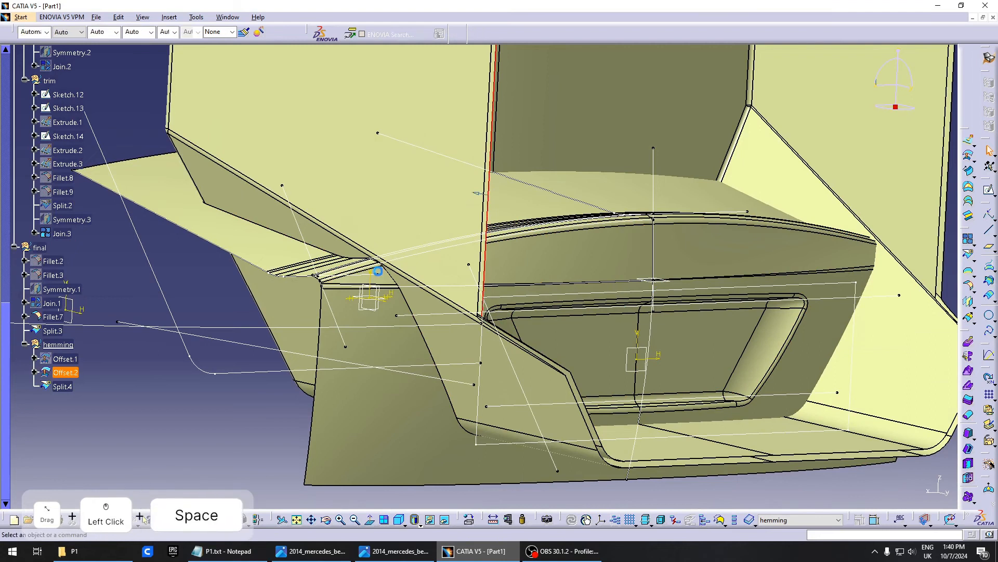
# Hide the trimming surface Join.3 and its offset surface Offset.2
pyautogui.moveTo(379, 268); pyautogui.dragTo(359, 284, button='middle')
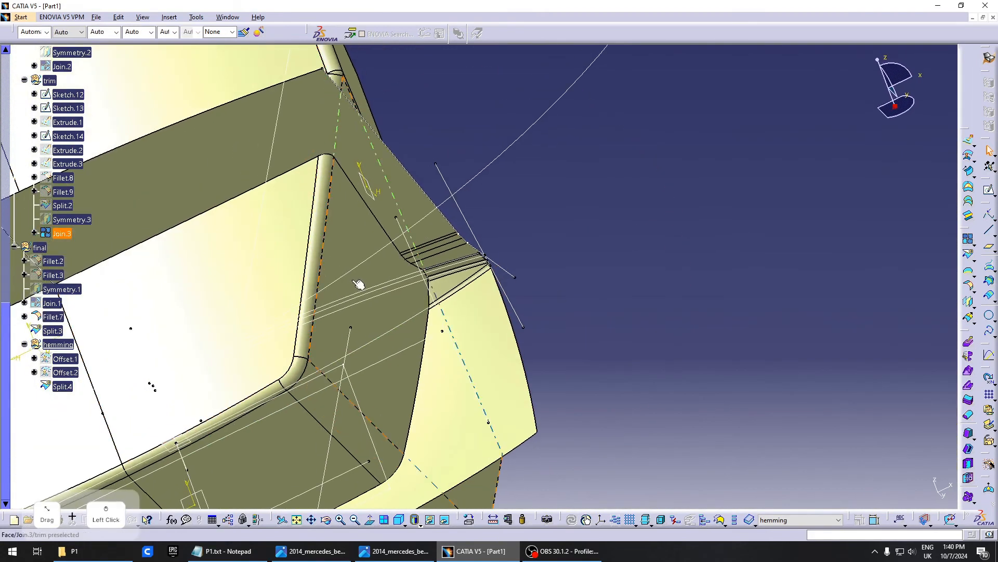
pyautogui.click(323, 225)
pyautogui.moveTo(430, 279); pyautogui.dragTo(387, 193, button='middle')
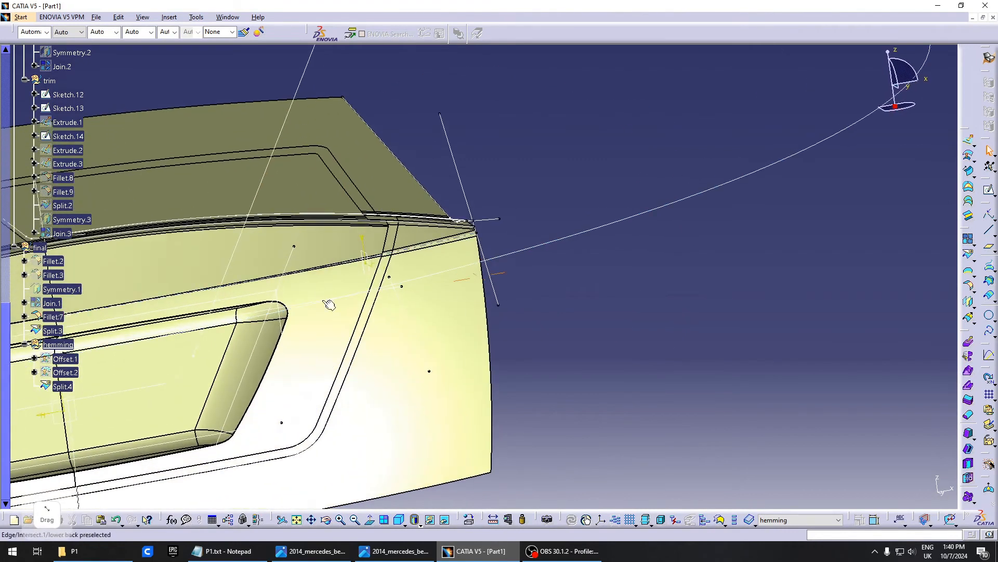
# Color the trimmed lid surface Split.3 cyan
pyautogui.moveTo(328, 303); pyautogui.dragTo(482, 341, button='middle')
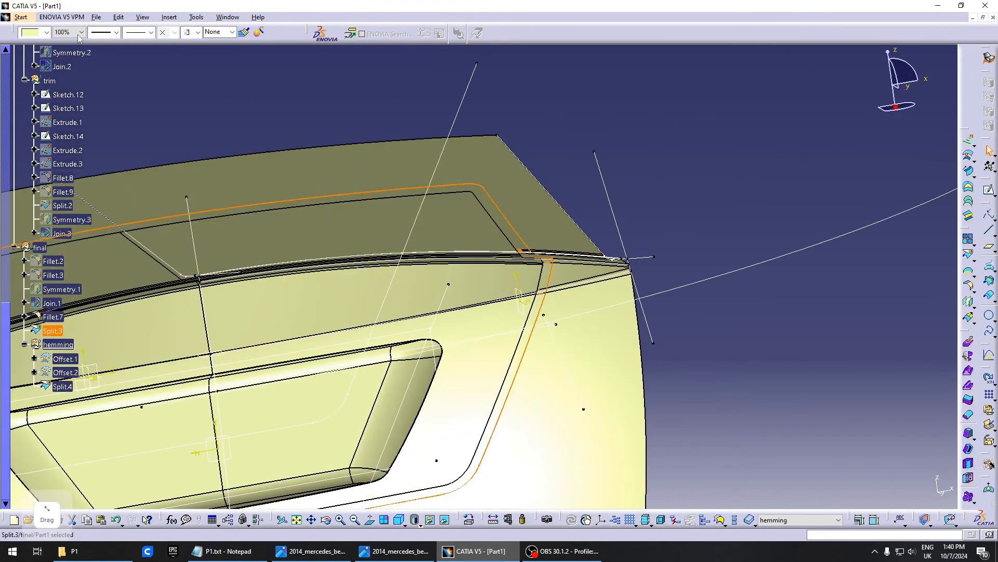
pyautogui.click(45, 32)
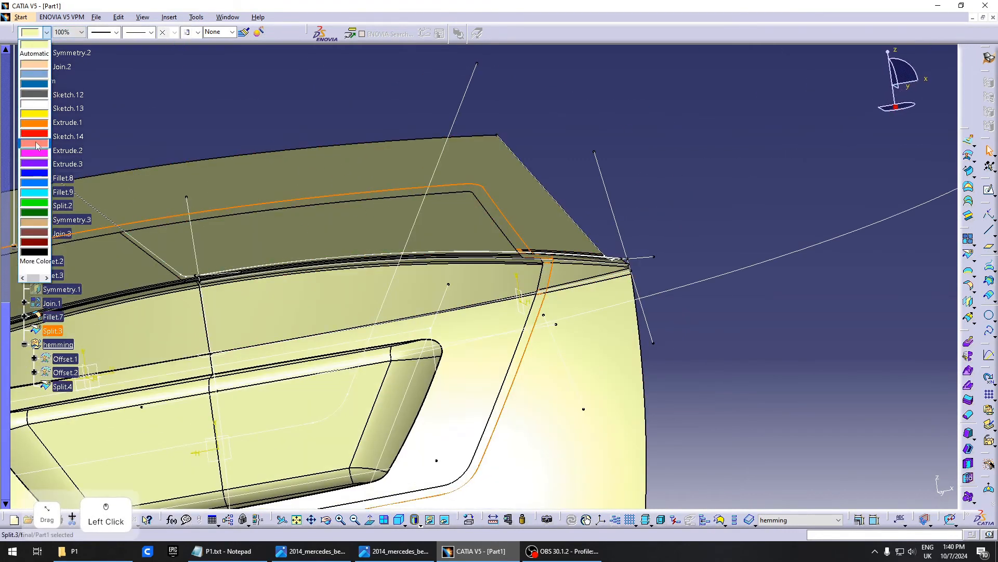
pyautogui.click(42, 194)
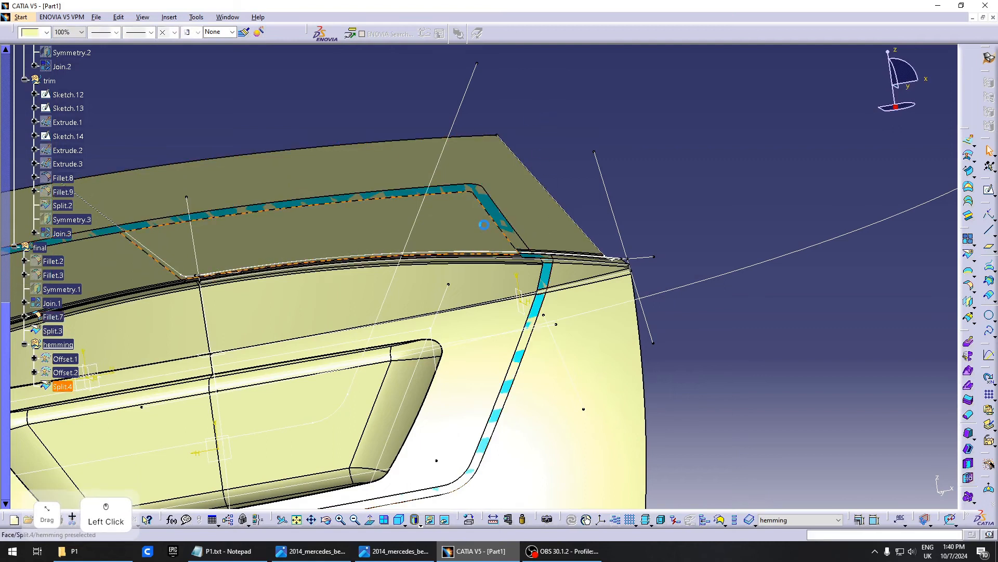
# Redefine the split of Offset.1 to keep the other side, outside the trim outline
pyautogui.click(522, 193)
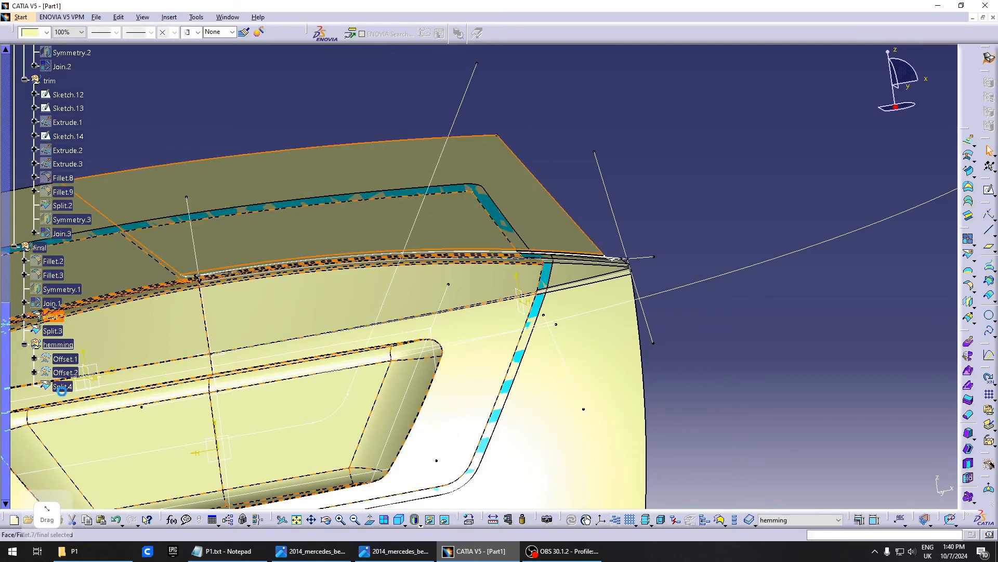
pyautogui.click(62, 386)
pyautogui.moveTo(456, 208); pyautogui.dragTo(281, 350, button='middle')
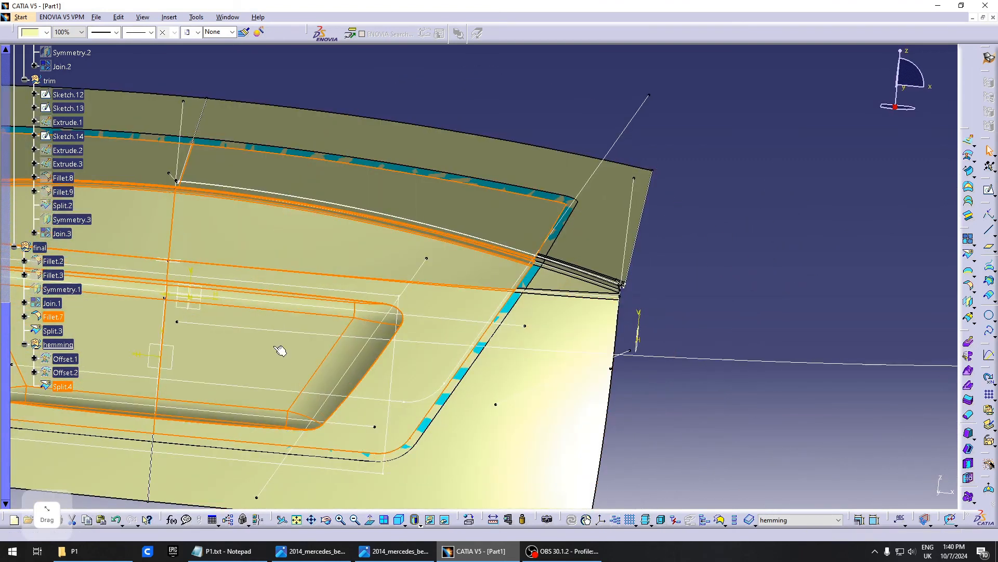
pyautogui.doubleClick(63, 386)
pyautogui.click(866, 432)
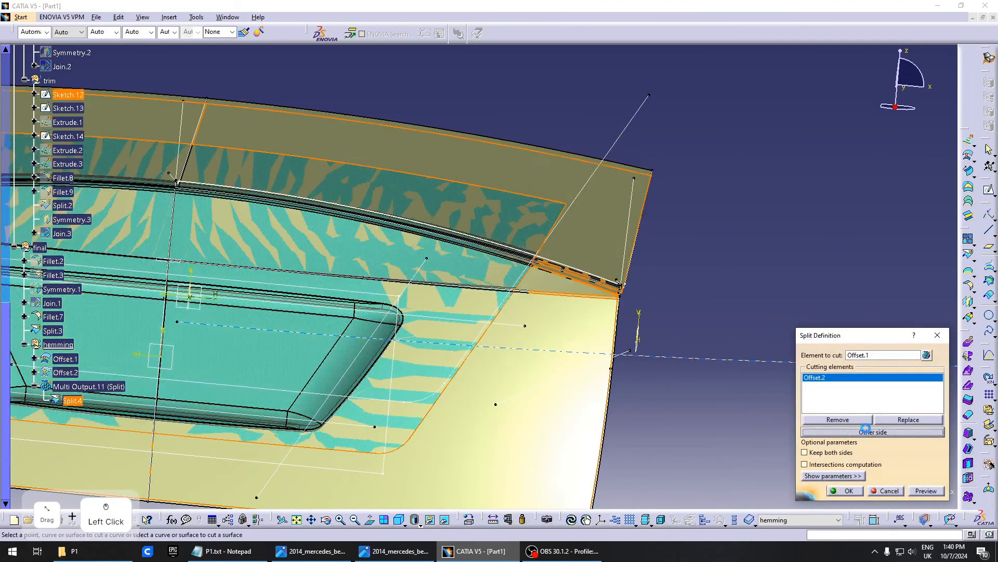
pyautogui.click(840, 490)
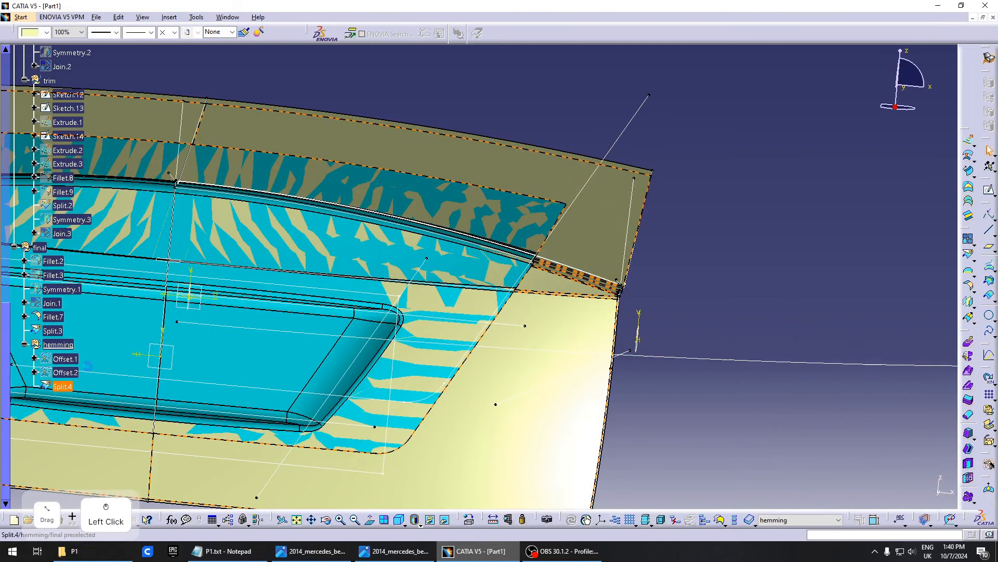
# Color the split offset surface Split.4 purple to distinguish it from the lid
pyautogui.click(47, 32)
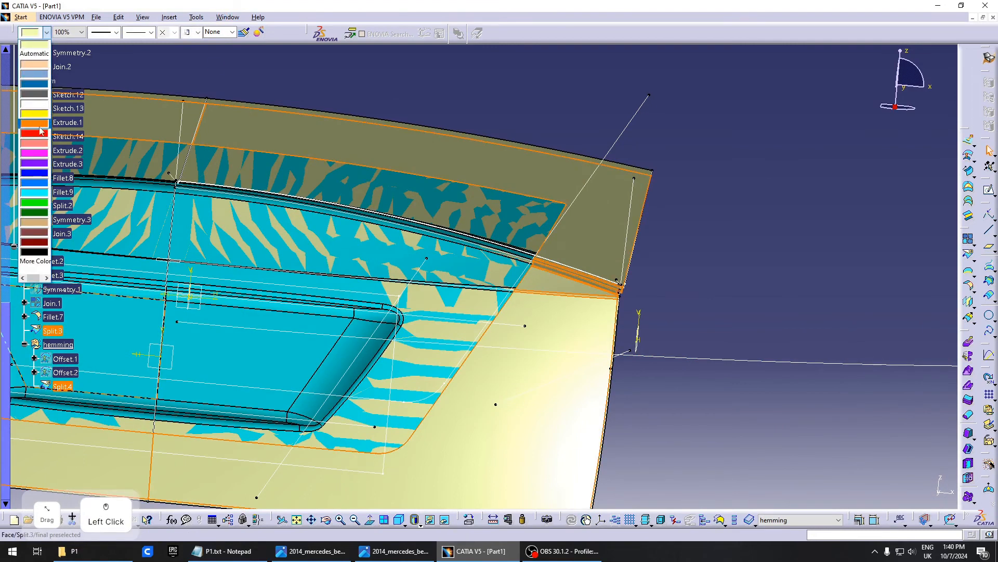
pyautogui.click(36, 166)
pyautogui.click(786, 214)
pyautogui.moveTo(560, 222); pyautogui.dragTo(436, 317, button='middle')
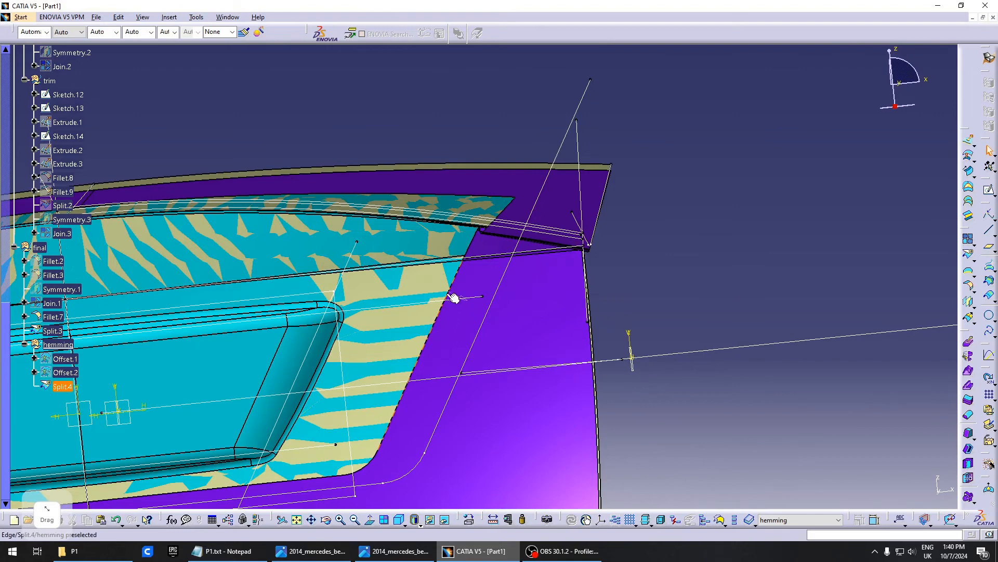
pyautogui.moveTo(554, 285); pyautogui.dragTo(601, 324, button='middle')
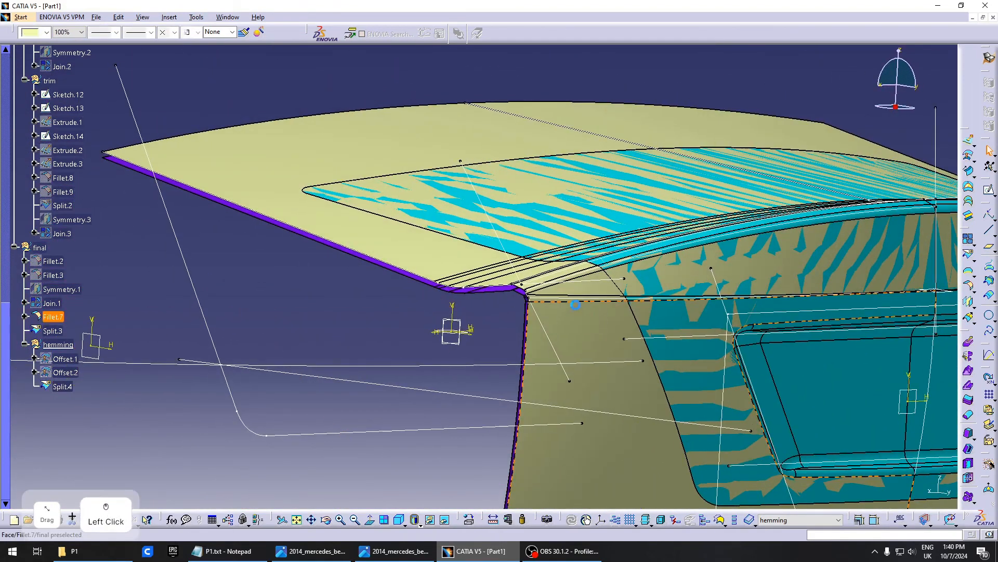
# Identify Fillet.7 and Split.4 in the model, and show the trimming surface Join.3 again
pyautogui.click(54, 318)
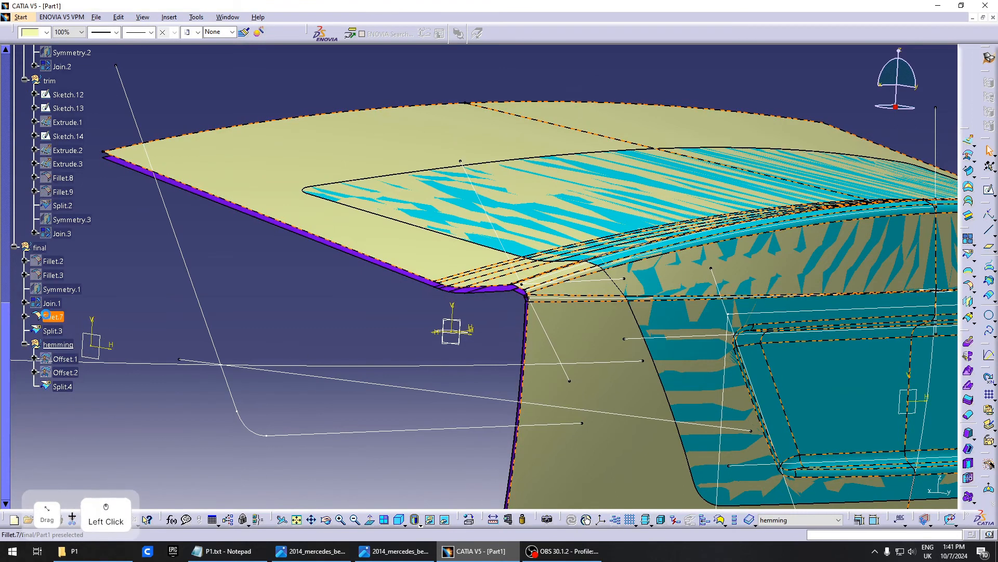
pyautogui.keyDown('ctrl'); pyautogui.click(53, 331); pyautogui.keyUp('ctrl')
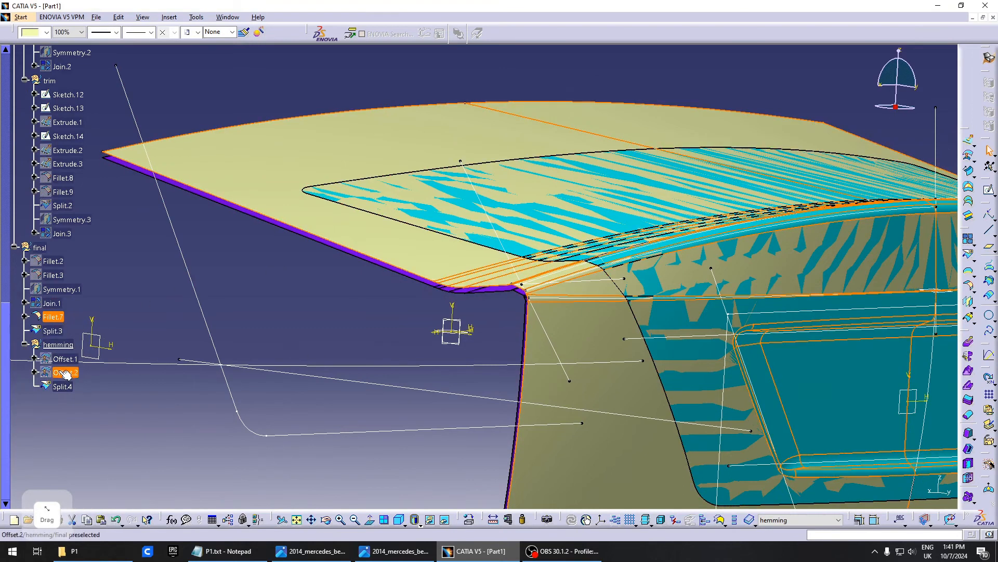
pyautogui.click(65, 395)
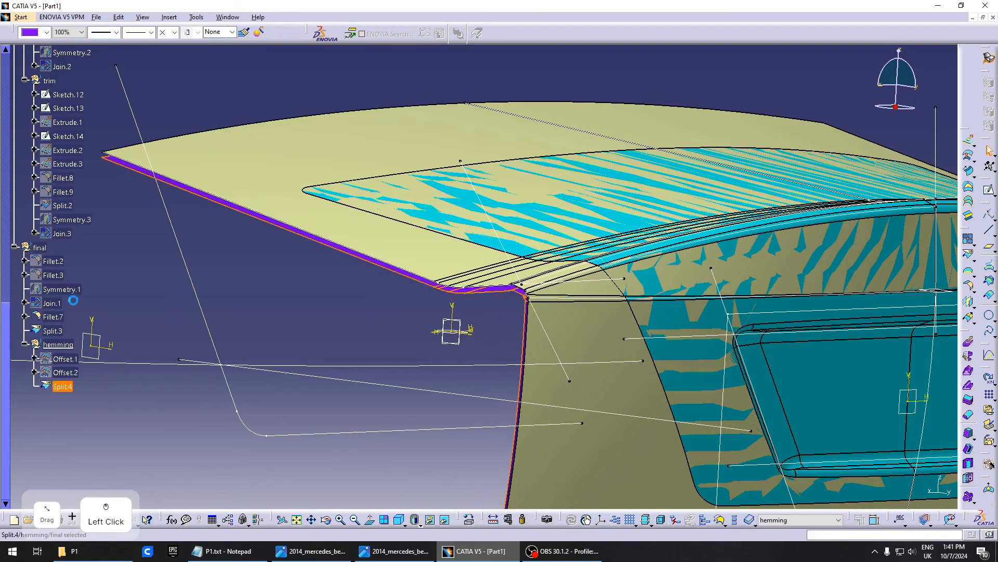
pyautogui.click(63, 234)
pyautogui.press('space')
pyautogui.moveTo(589, 303); pyautogui.dragTo(447, 325, button='middle')
pyautogui.click(219, 430)
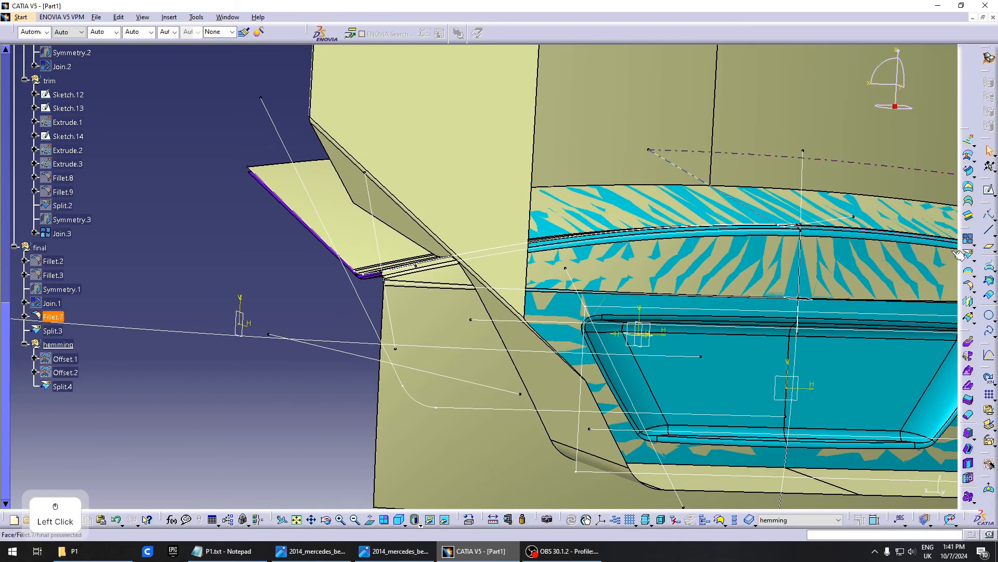
# Try to create a tritangent fillet between Fillet.7 and Split.4 with Join.3 as the support to remove
pyautogui.click(968, 285)
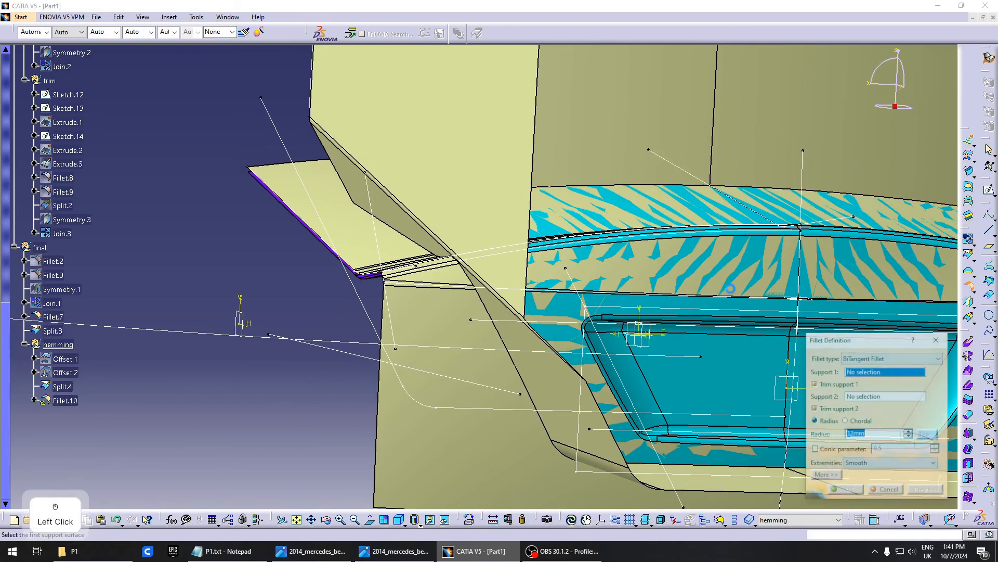
pyautogui.click(868, 357)
pyautogui.click(862, 375)
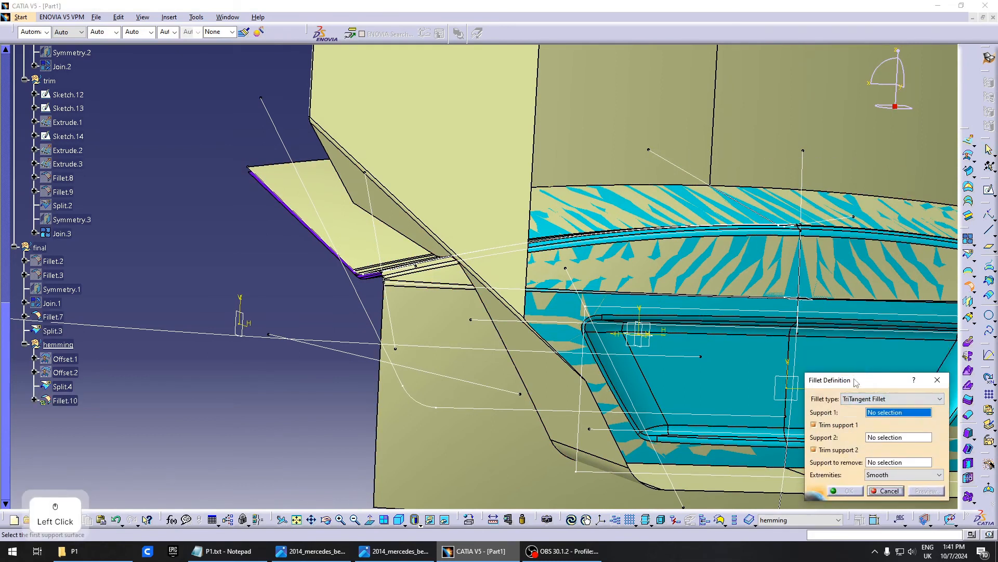
pyautogui.moveTo(551, 282); pyautogui.dragTo(468, 283, button='middle')
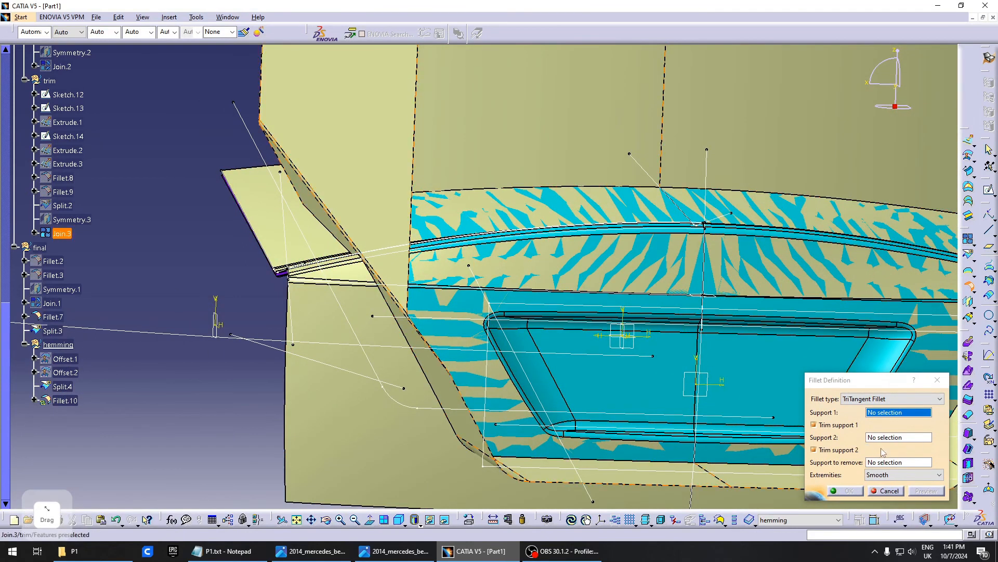
pyautogui.click(891, 426)
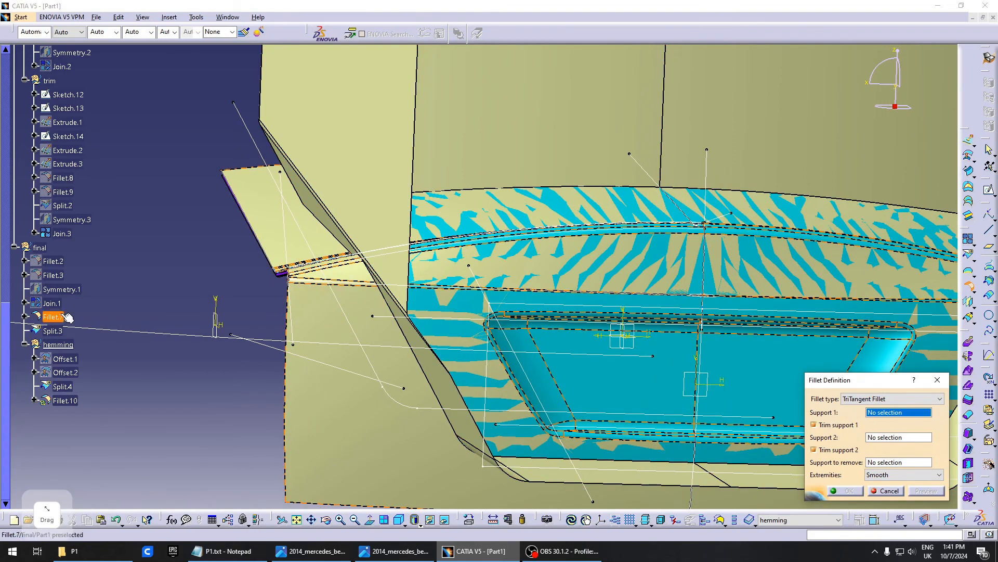
pyautogui.click(311, 423)
pyautogui.moveTo(260, 293); pyautogui.dragTo(395, 305, button='middle')
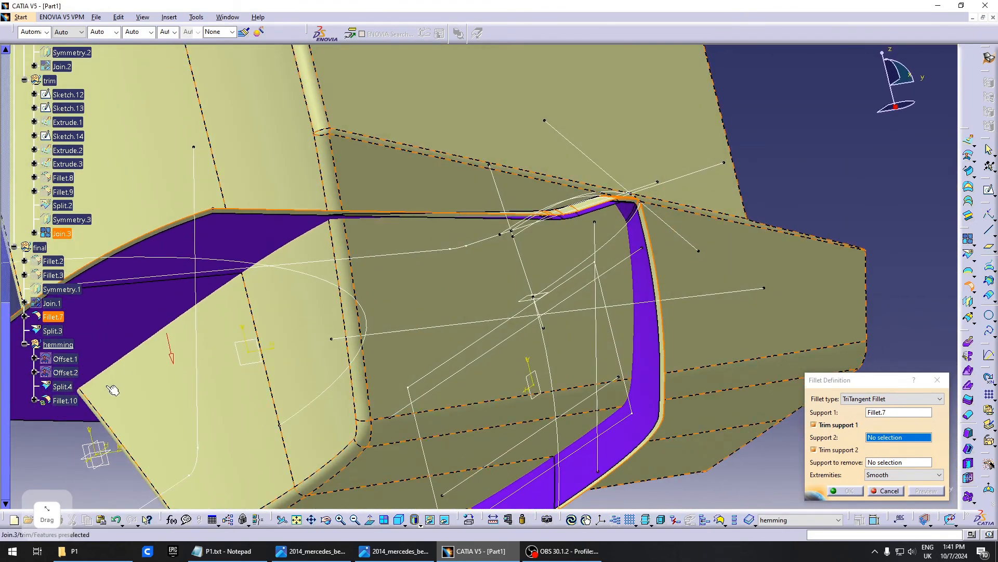
pyautogui.click(62, 387)
pyautogui.moveTo(635, 278)
pyautogui.mouseDown(button='middle')
pyautogui.moveTo(392, 285)
pyautogui.moveTo(667, 277)
pyautogui.moveTo(401, 329)
pyautogui.mouseUp(button='middle')
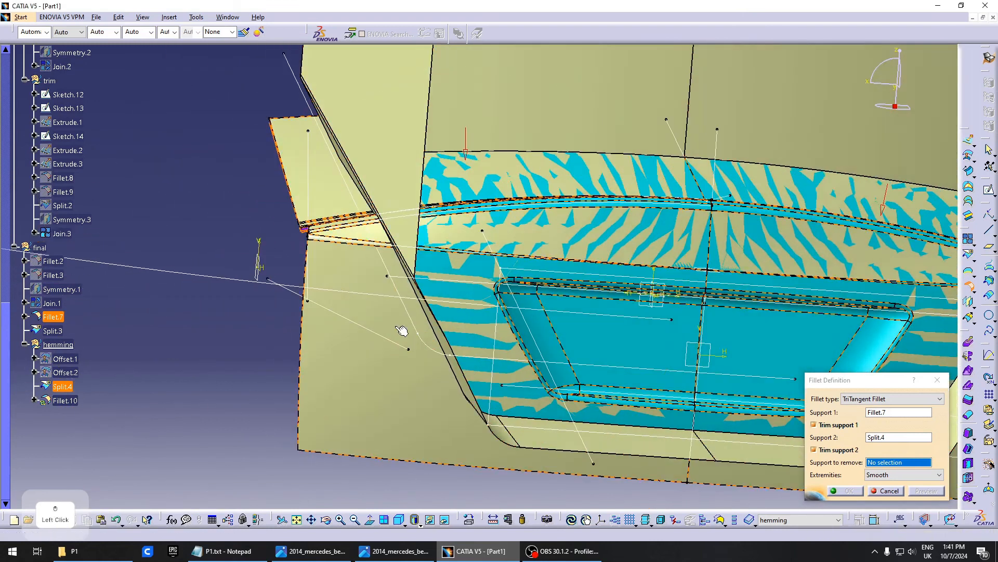
pyautogui.click(61, 233)
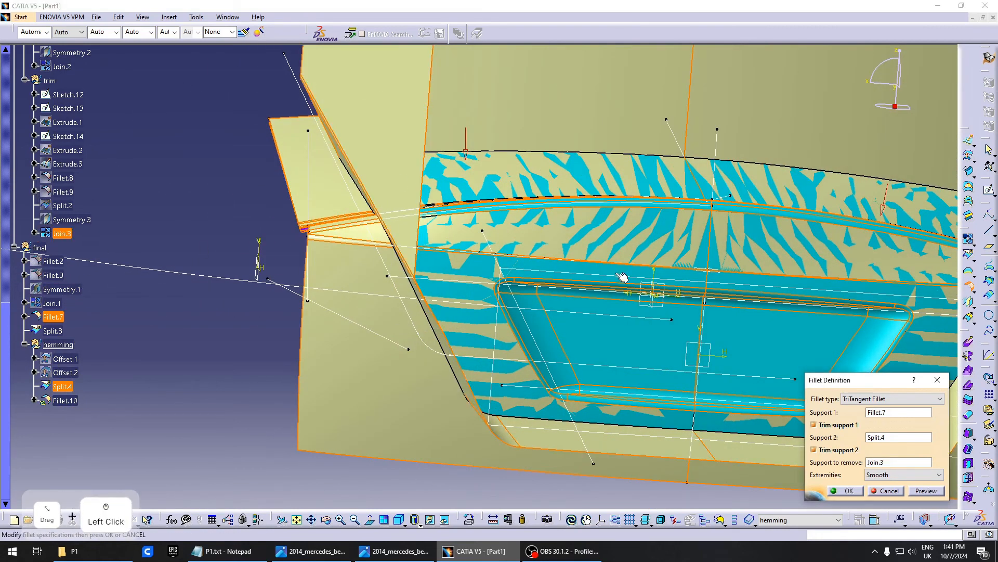
pyautogui.click(851, 491)
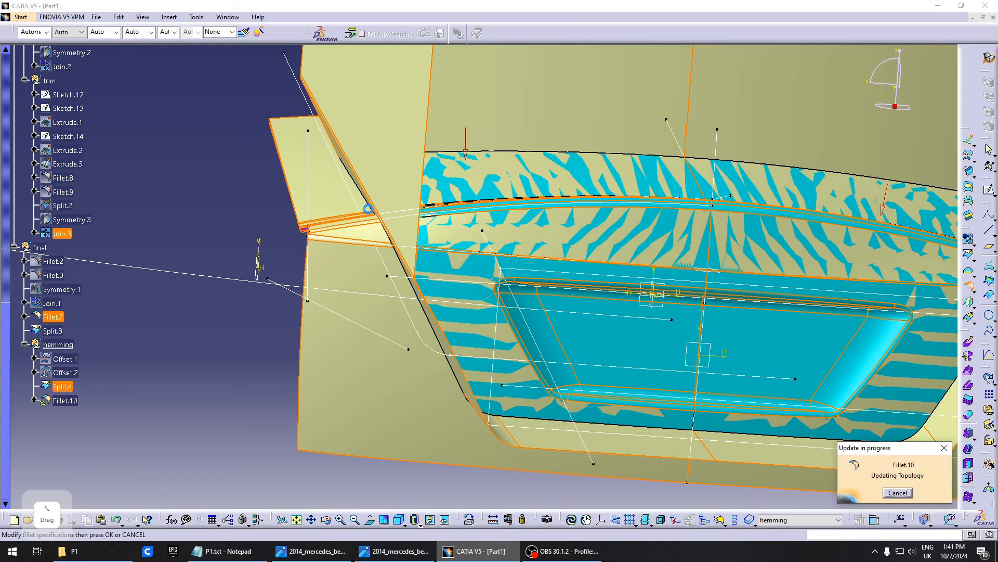
pyautogui.click(381, 171)
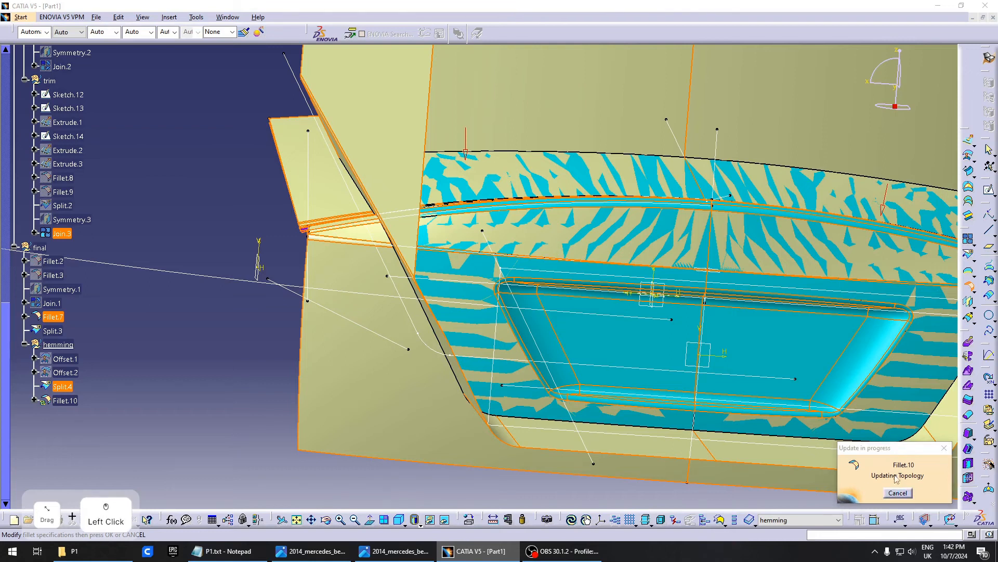
pyautogui.click(557, 297)
pyautogui.middleClick(423, 265)
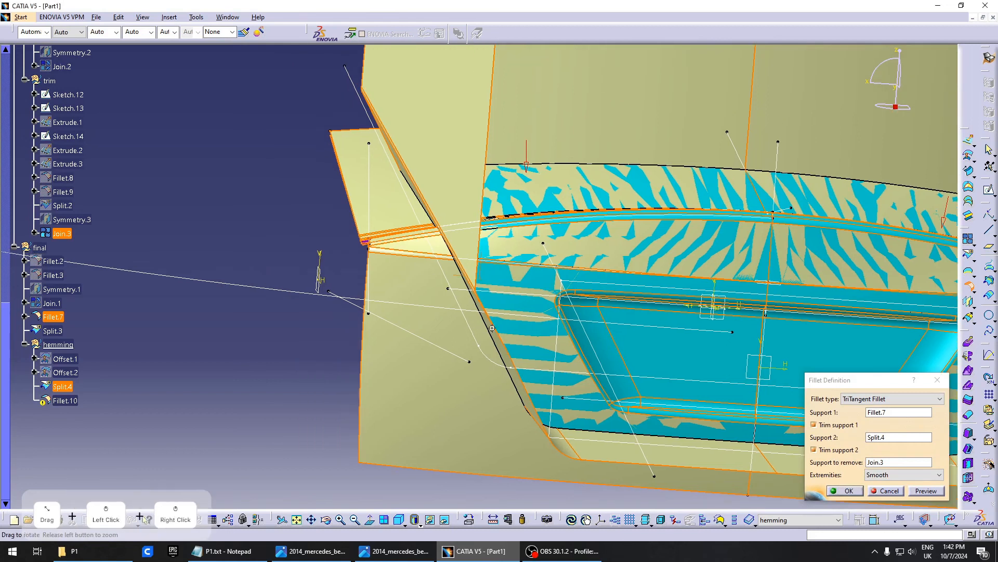
pyautogui.moveTo(492, 328); pyautogui.dragTo(416, 276, button='middle')
pyautogui.click(890, 491)
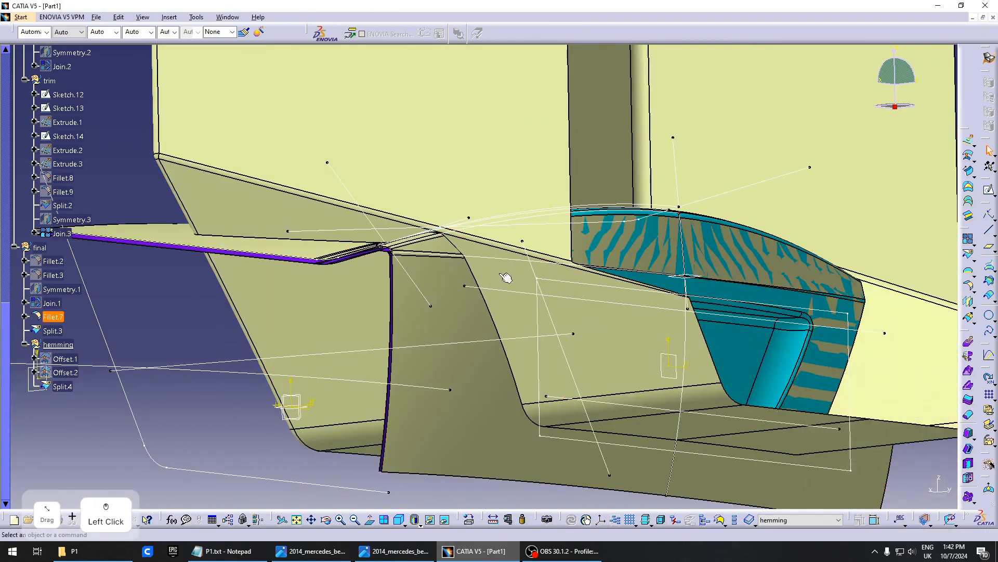
# Begin a bitangent fillet with the purple surface Split.4 as its first support
pyautogui.moveTo(508, 279); pyautogui.dragTo(404, 253, button='middle')
pyautogui.click(404, 253)
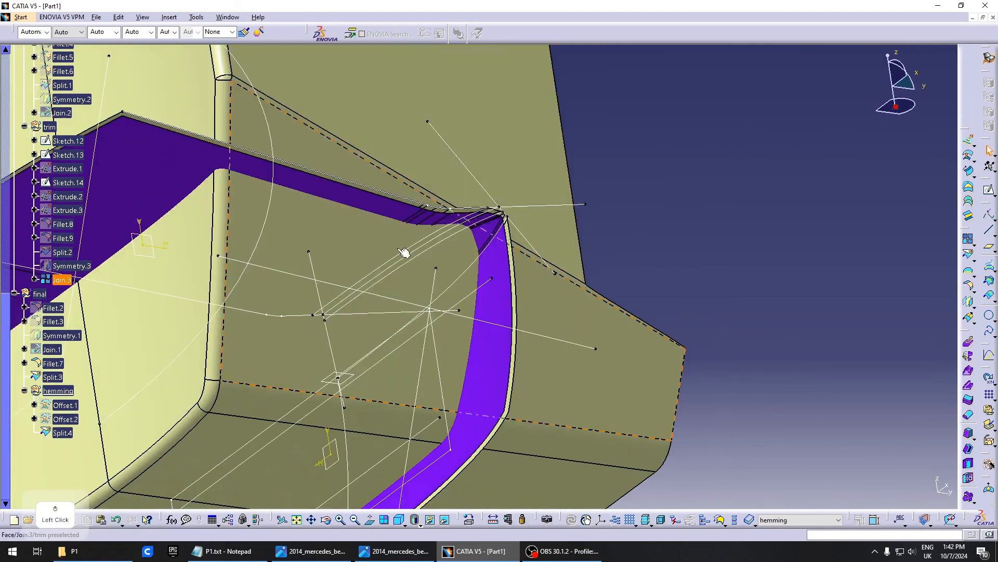
pyautogui.rightClick(575, 269)
pyautogui.press('Escape')
pyautogui.moveTo(575, 270); pyautogui.dragTo(769, 214, button='middle')
pyautogui.click(769, 213)
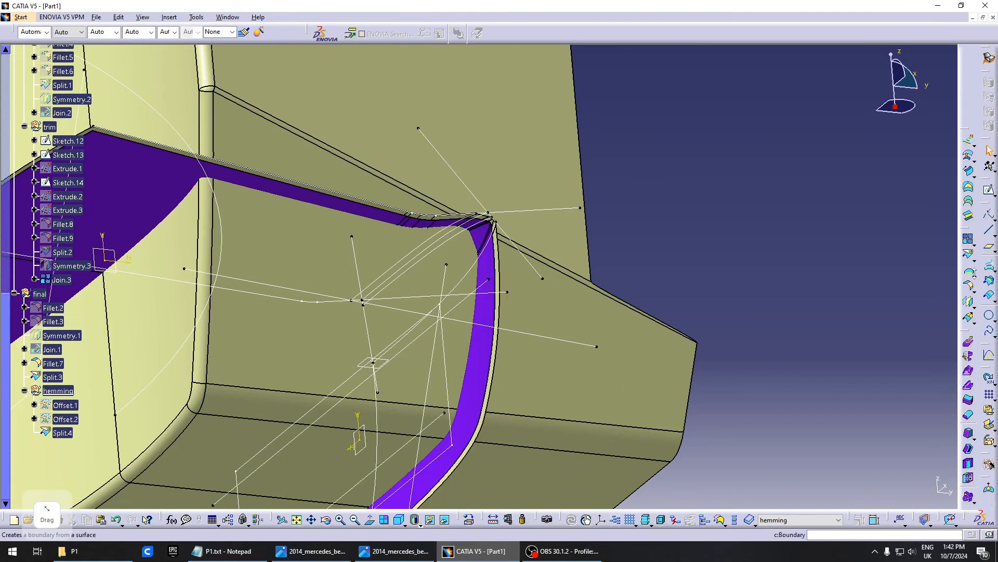
pyautogui.moveTo(467, 290); pyautogui.dragTo(484, 289, button='middle')
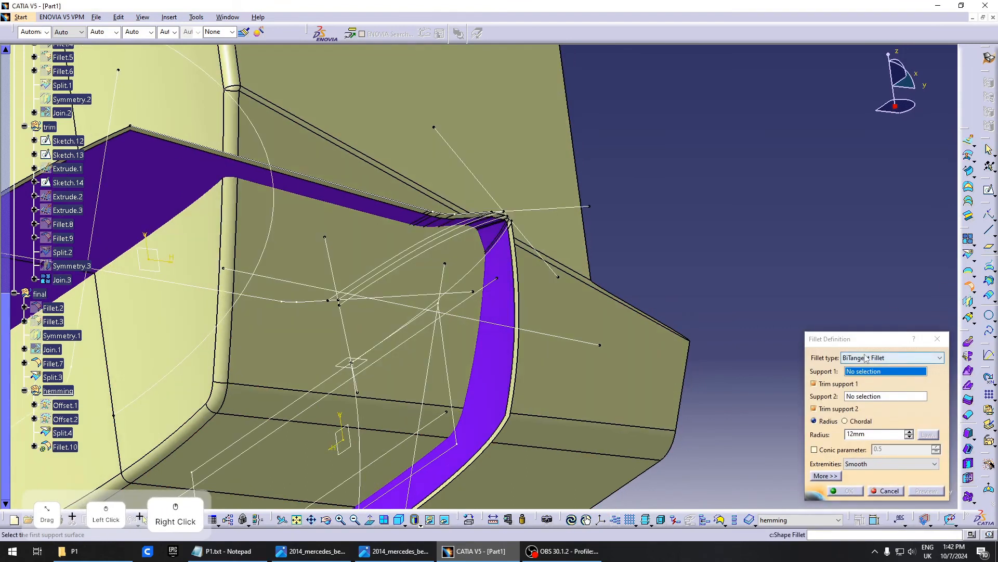
pyautogui.rightClick(507, 306)
pyautogui.moveTo(495, 256); pyautogui.dragTo(391, 341, button='middle')
pyautogui.click(530, 326)
# Reverse the fillet direction on Split.4 and assign the trimming surface Join.3 as the second support
pyautogui.moveTo(523, 312); pyautogui.dragTo(560, 257, button='middle')
pyautogui.moveTo(515, 291); pyautogui.dragTo(606, 383, button='middle')
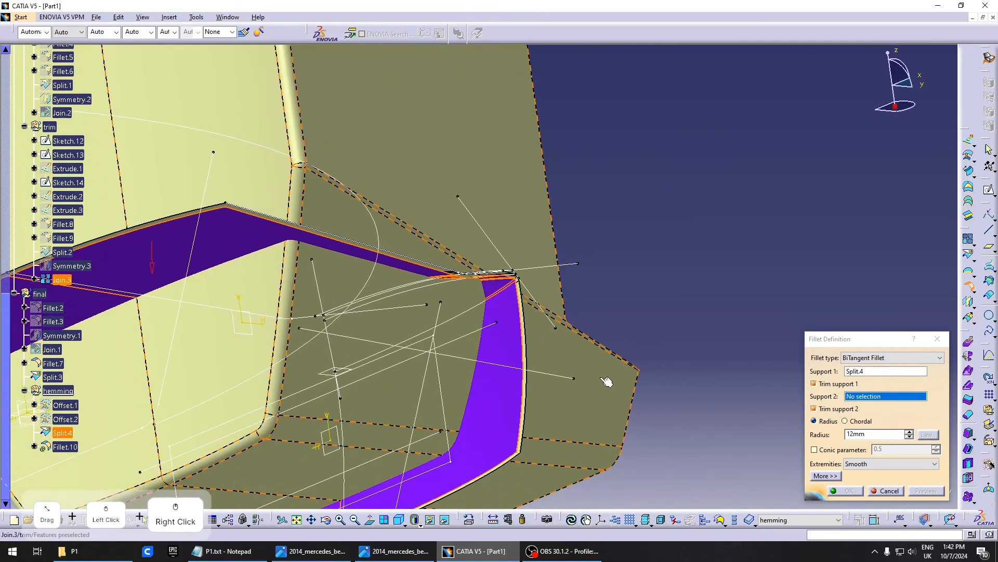
pyautogui.moveTo(579, 334); pyautogui.dragTo(459, 341, button='middle')
pyautogui.click(351, 286)
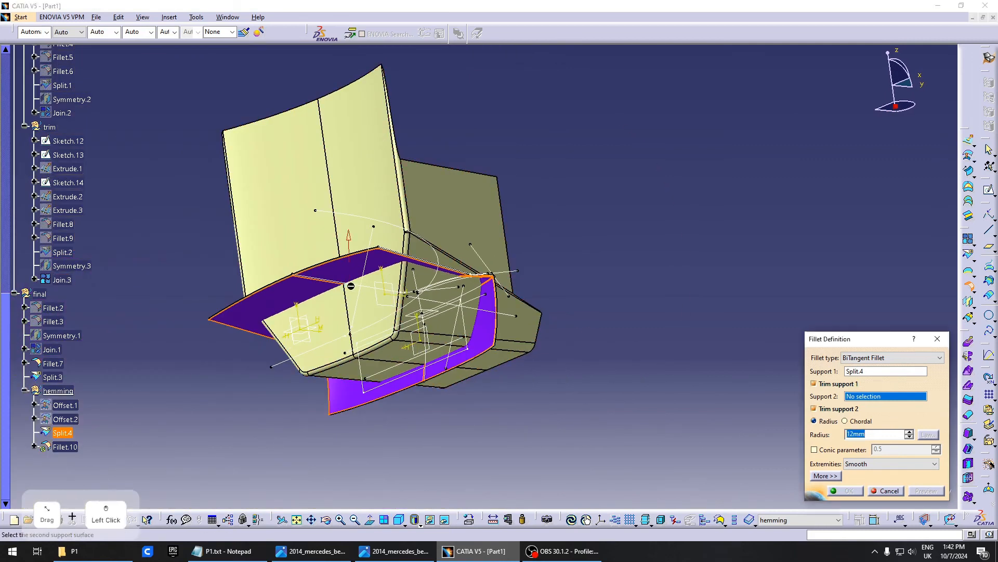
pyautogui.moveTo(535, 309); pyautogui.dragTo(568, 351, button='middle')
pyautogui.click(567, 352)
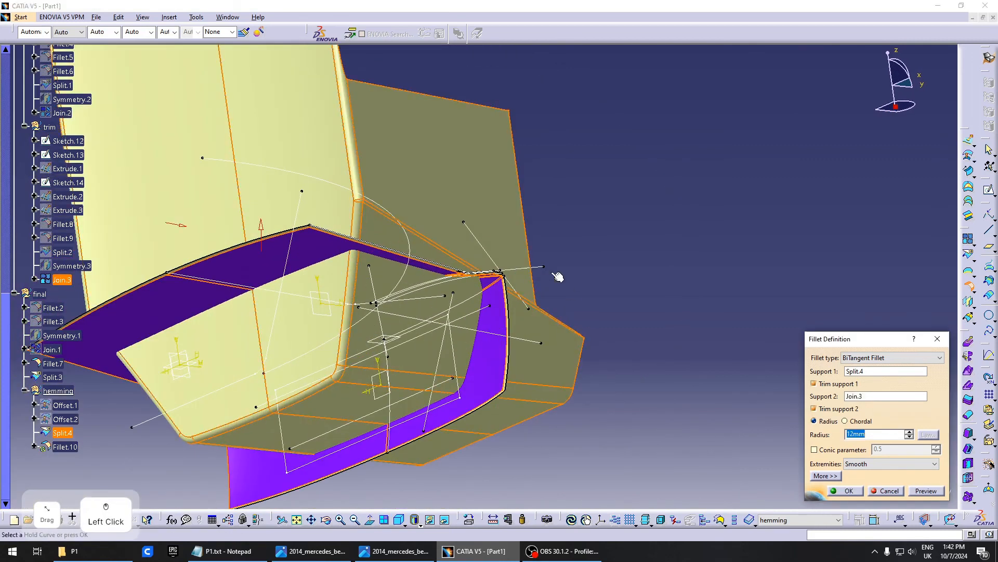
# Set the radius to 5.4/2, or 2.7 mm, preview and create the fillet between Split.4 and Join.3
pyautogui.moveTo(437, 294); pyautogui.dragTo(275, 311, button='middle')
pyautogui.moveTo(501, 307)
pyautogui.mouseDown(button='middle')
pyautogui.moveTo(418, 301)
pyautogui.moveTo(739, 423)
pyautogui.mouseUp(button='middle')
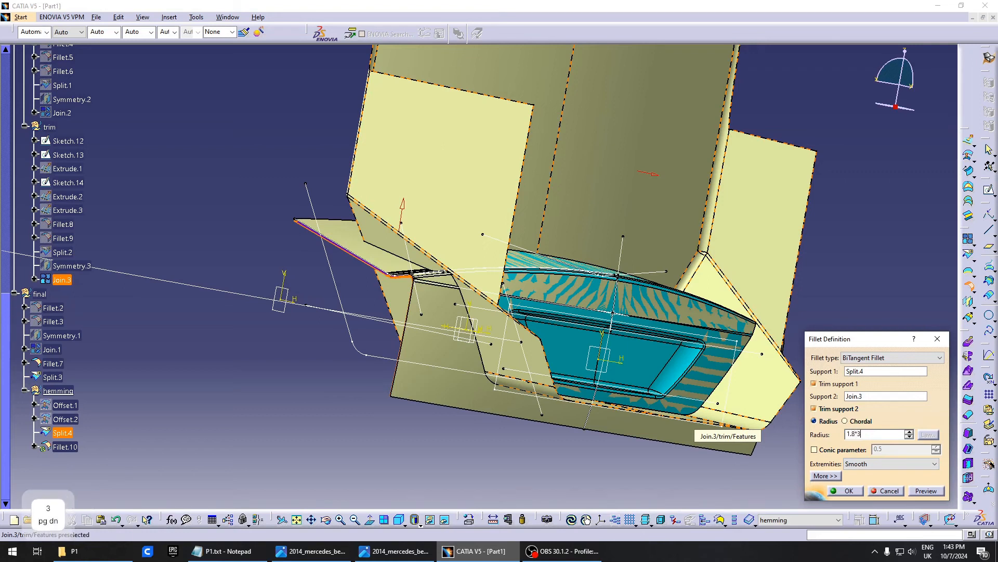
pyautogui.moveTo(666, 364); pyautogui.dragTo(676, 385, button='middle')
pyautogui.click(869, 438)
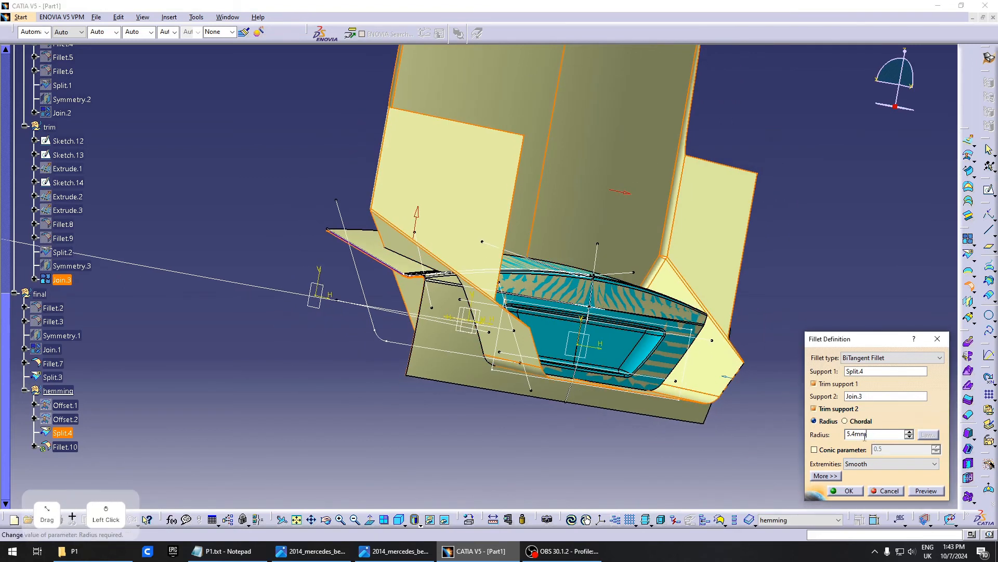
pyautogui.write('/2')
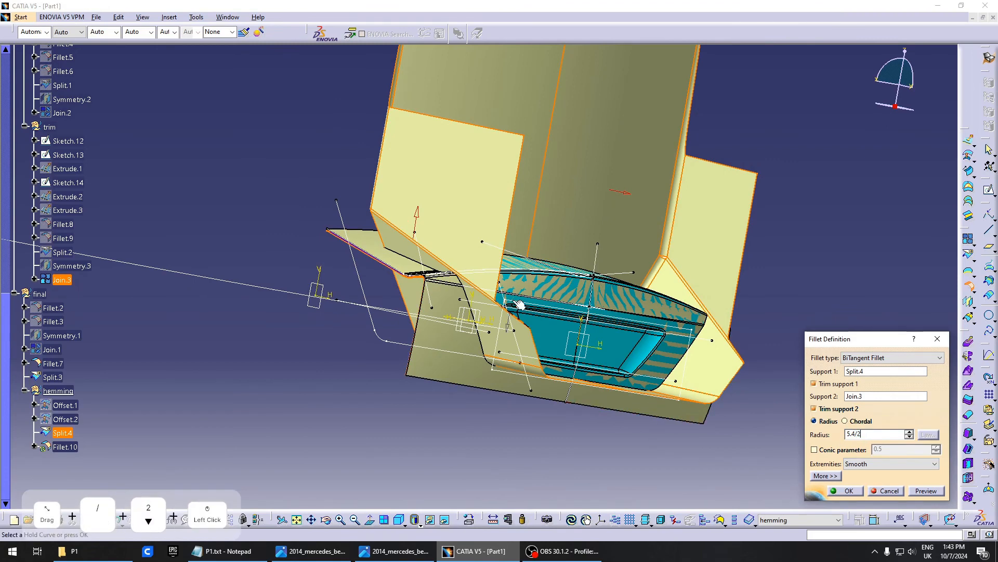
pyautogui.moveTo(513, 301); pyautogui.dragTo(680, 293, button='middle')
pyautogui.click(926, 491)
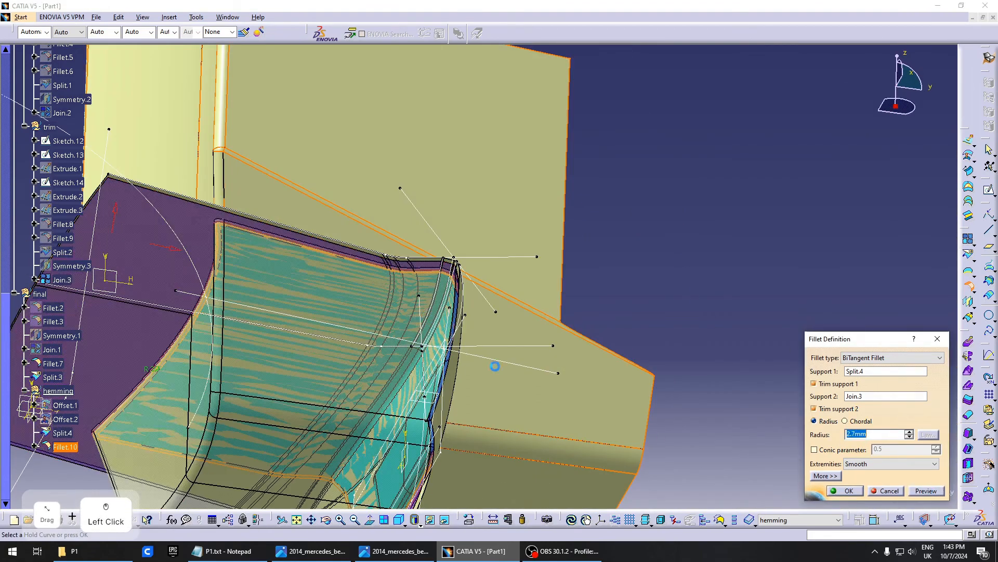
pyautogui.moveTo(495, 366); pyautogui.dragTo(584, 339, button='middle')
pyautogui.scroll(1, 470, 285)
pyautogui.click(847, 490)
# Begin another bitangent fillet with the lid surface Fillet.7 and the new Fillet.10 as its supports
pyautogui.moveTo(570, 257); pyautogui.dragTo(443, 257, button='middle')
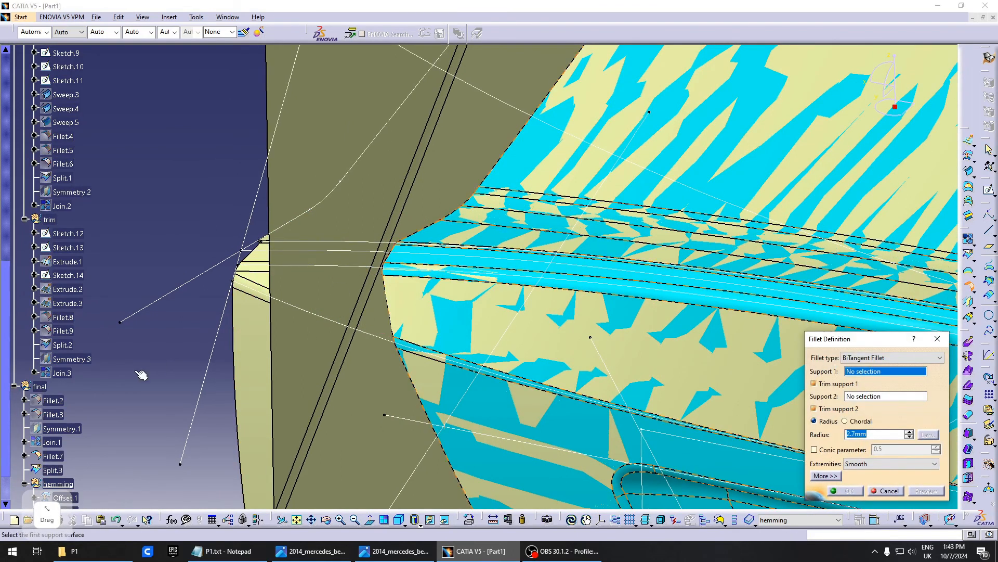
pyautogui.scroll(-2, 72, 364)
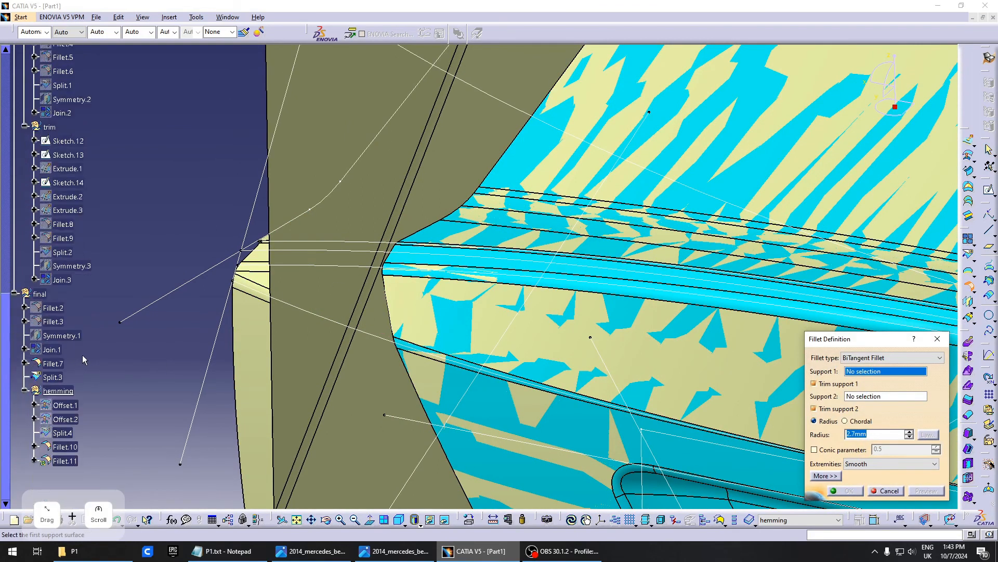
pyautogui.click(54, 366)
pyautogui.moveTo(461, 319); pyautogui.dragTo(234, 395, button='middle')
pyautogui.click(74, 449)
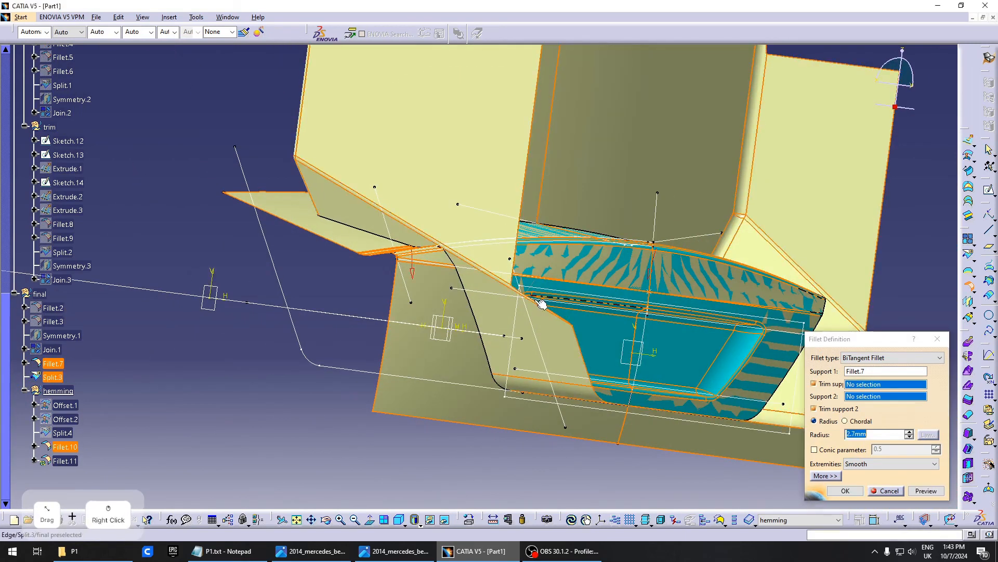
pyautogui.moveTo(541, 301); pyautogui.dragTo(474, 343, button='middle')
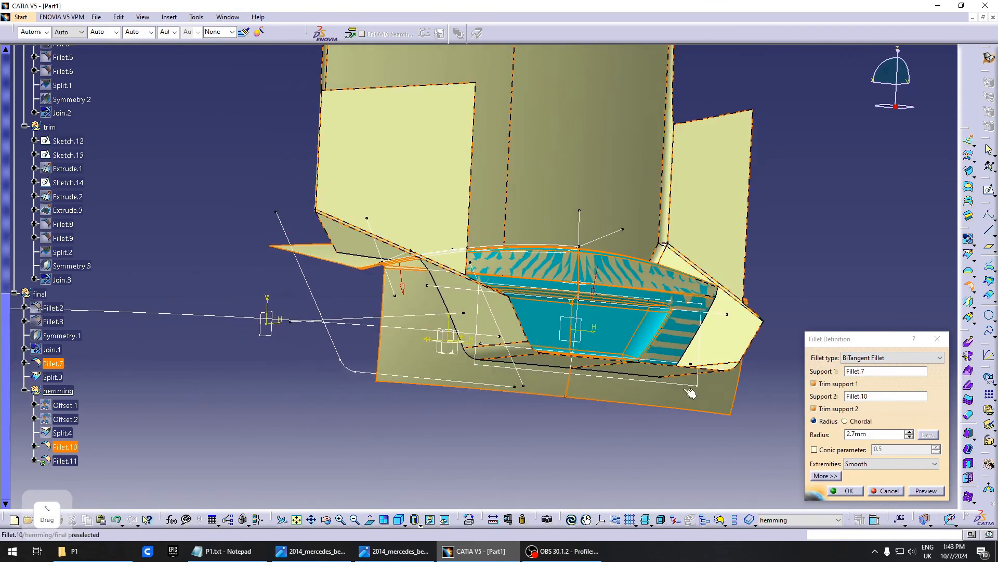
# Set the radius of the fillet between Fillet.7 and Fillet.10 to 2.4 mm and preview it
pyautogui.moveTo(877, 435); pyautogui.dragTo(855, 438)
pyautogui.rightClick(850, 433)
pyautogui.click(846, 437)
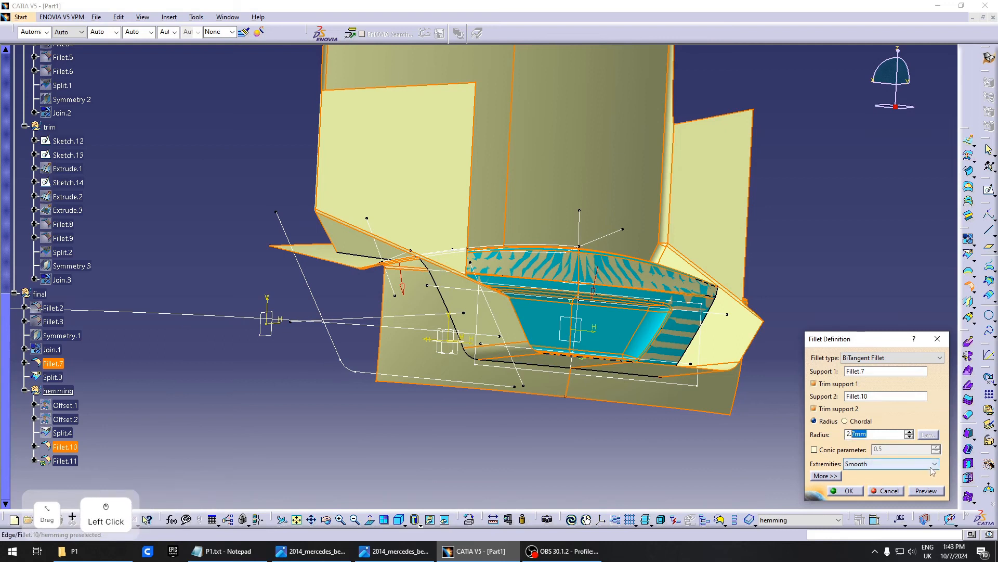
pyautogui.write('4')
pyautogui.click(935, 490)
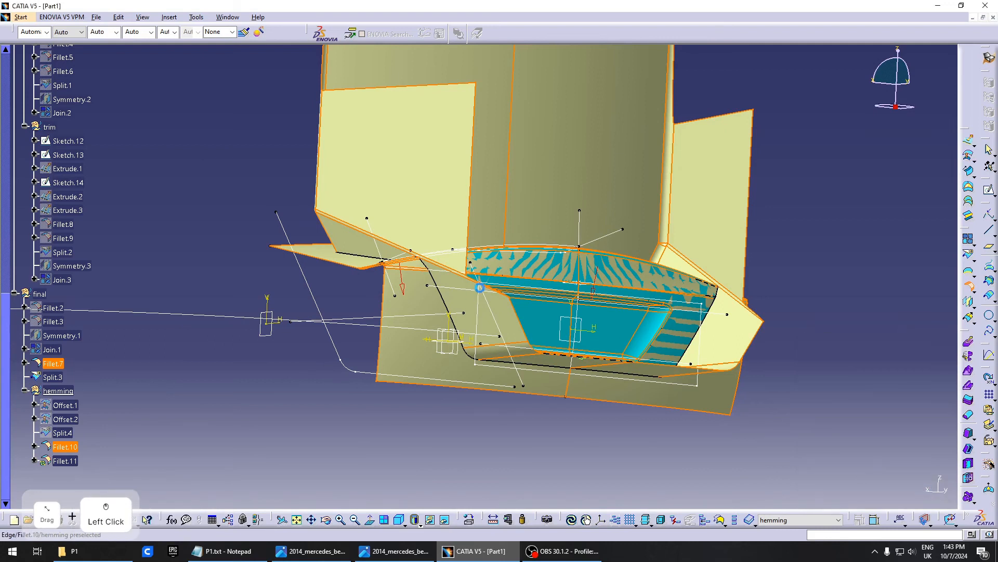
# Reverse one support direction of the fillet between Fillet.7 and Fillet.10 and preview the result again
pyautogui.scroll(1, 437, 306)
pyautogui.moveTo(436, 307); pyautogui.dragTo(570, 305, button='middle')
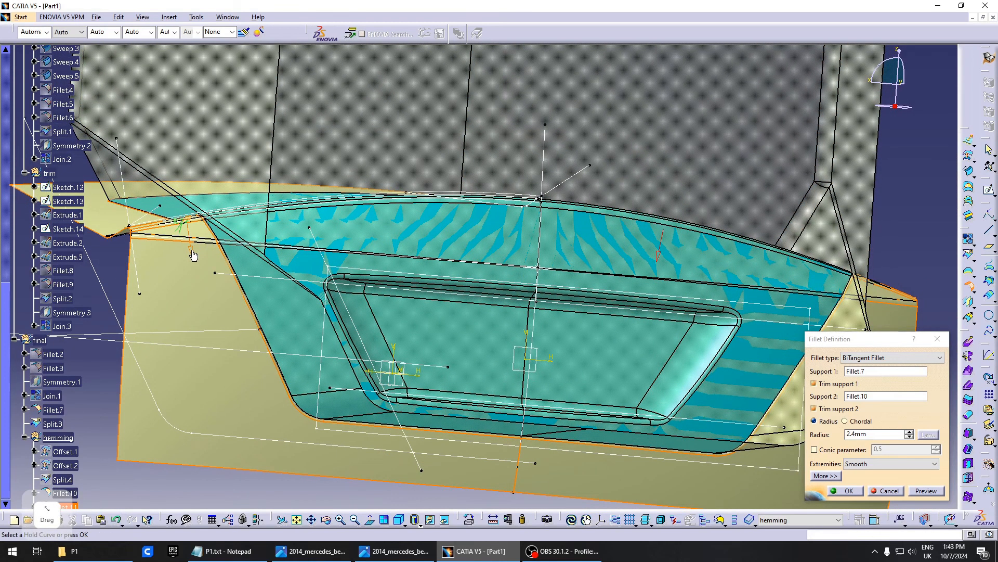
pyautogui.click(196, 255)
pyautogui.moveTo(303, 225); pyautogui.dragTo(597, 293, button='middle')
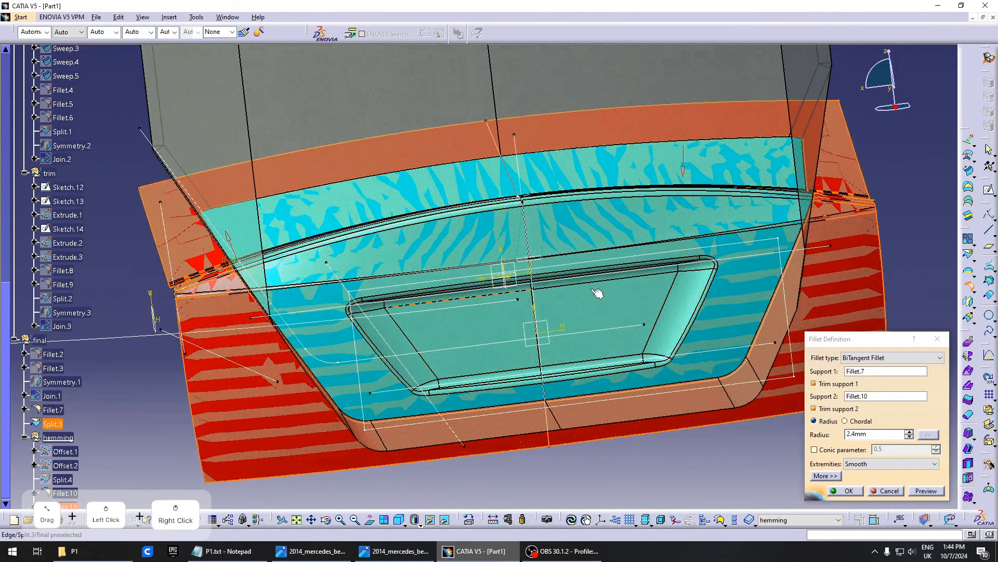
pyautogui.click(931, 490)
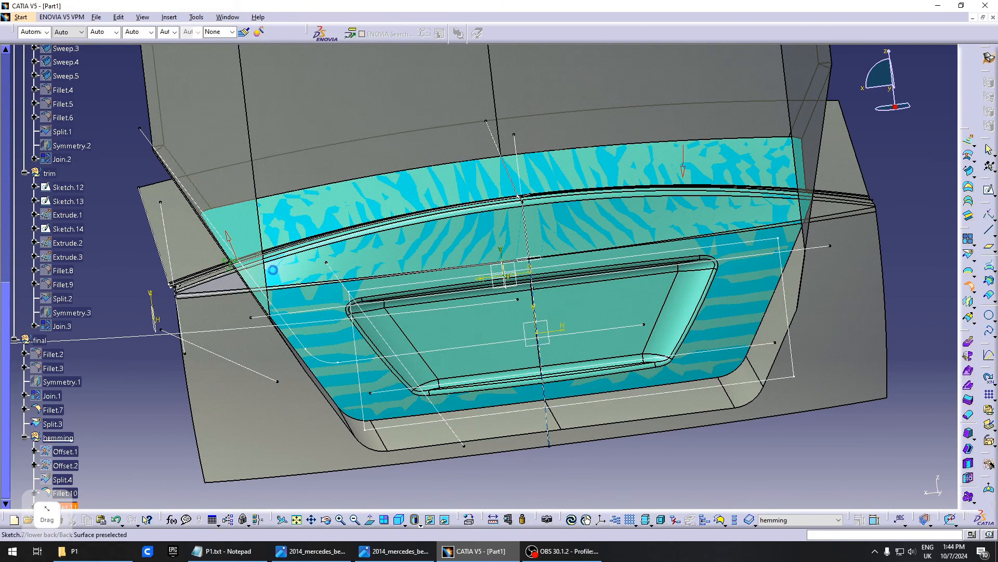
# Inspect the previewed hem edge around the lid and create the 2.4 mm fillet
pyautogui.moveTo(267, 270); pyautogui.dragTo(538, 292, button='middle')
pyautogui.moveTo(492, 326); pyautogui.dragTo(534, 272, button='middle')
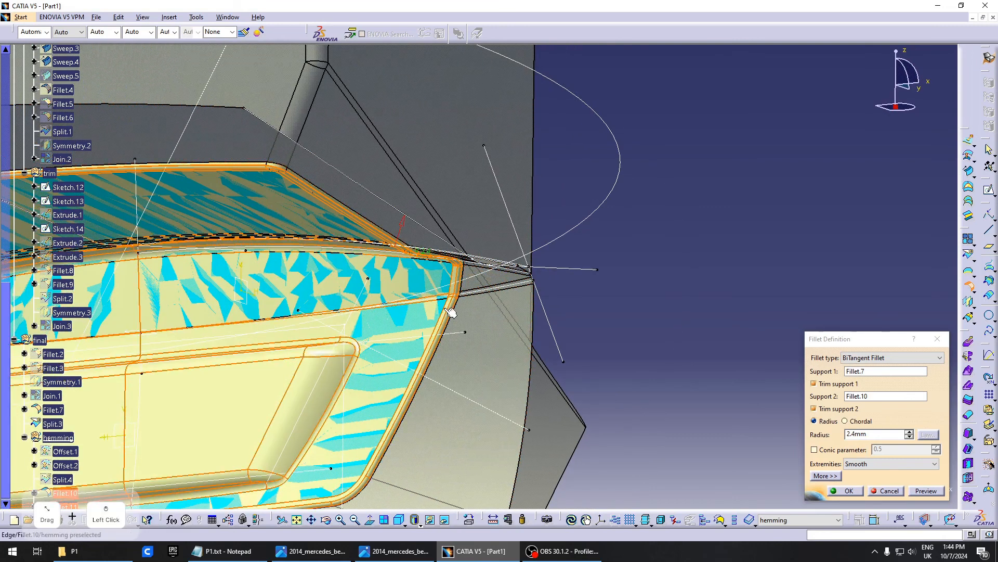
pyautogui.moveTo(452, 312); pyautogui.dragTo(557, 288, button='middle')
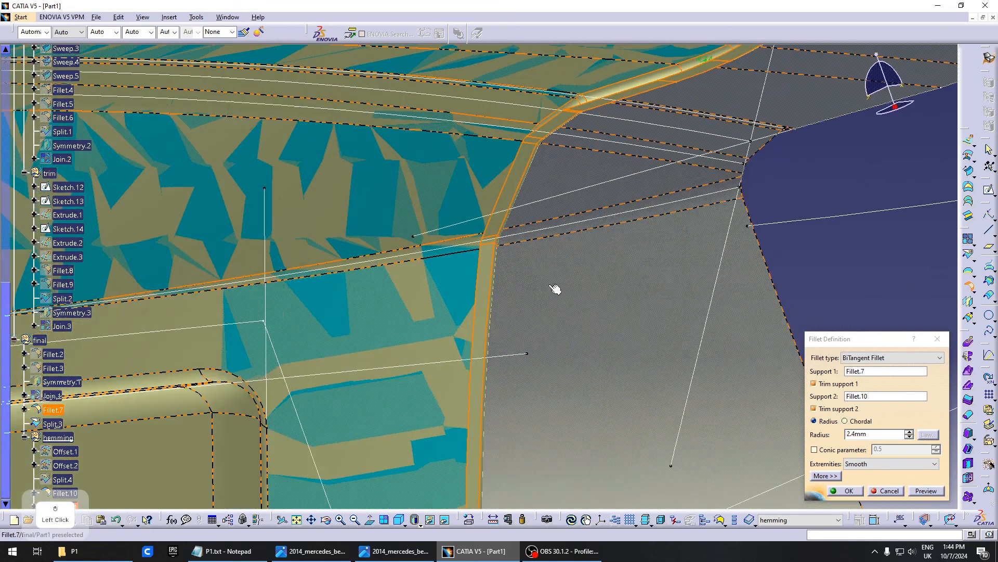
pyautogui.click(848, 491)
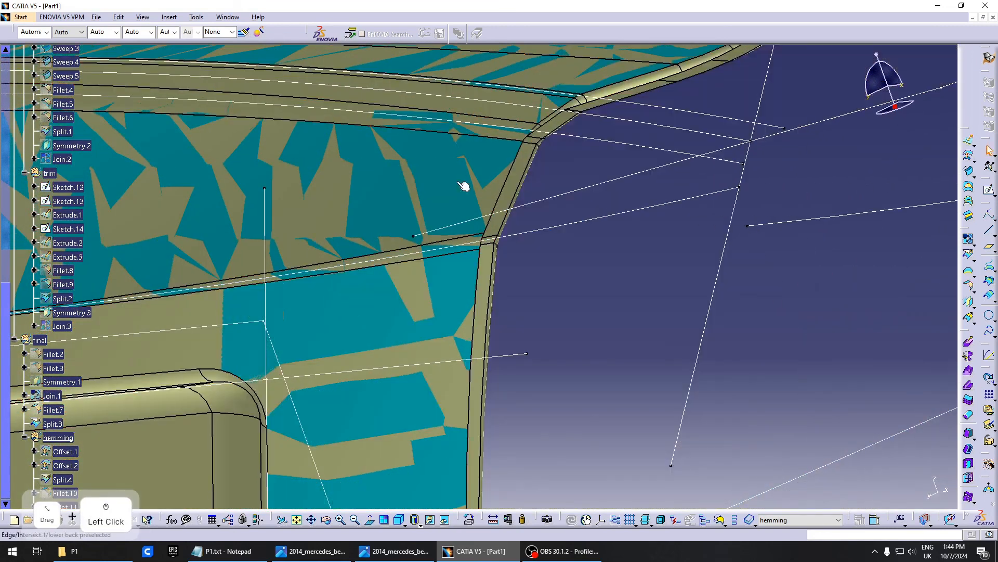
# Hide the trimmed lid surface Split.3, which overlaps the new hem fillet surface Fillet.11
pyautogui.moveTo(466, 185); pyautogui.dragTo(461, 331, button='middle')
pyautogui.click(458, 411)
pyautogui.scroll(-3, 103, 391)
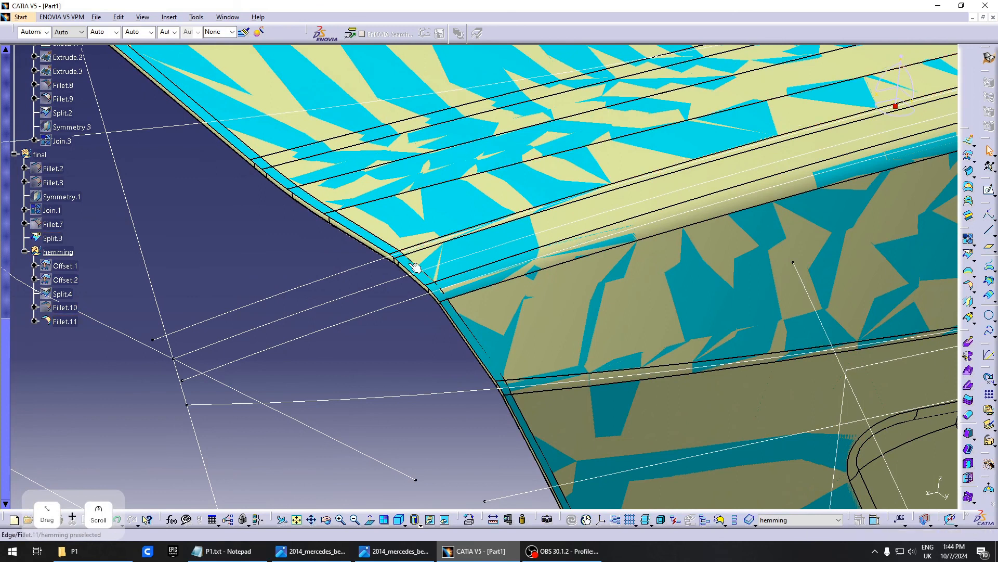
pyautogui.click(141, 252)
pyautogui.scroll(3, 138, 250)
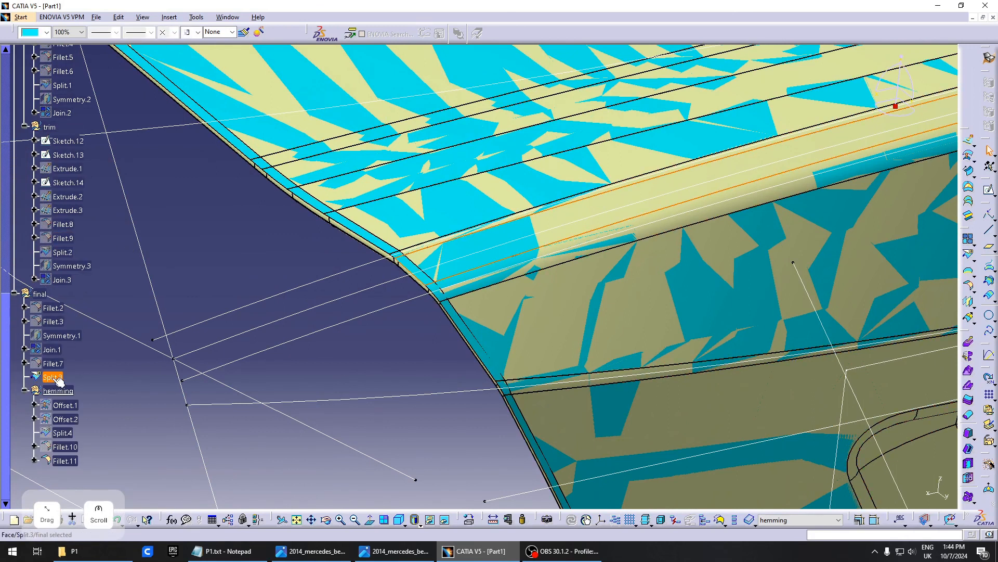
pyautogui.press('space')
pyautogui.scroll(4, 156, 312)
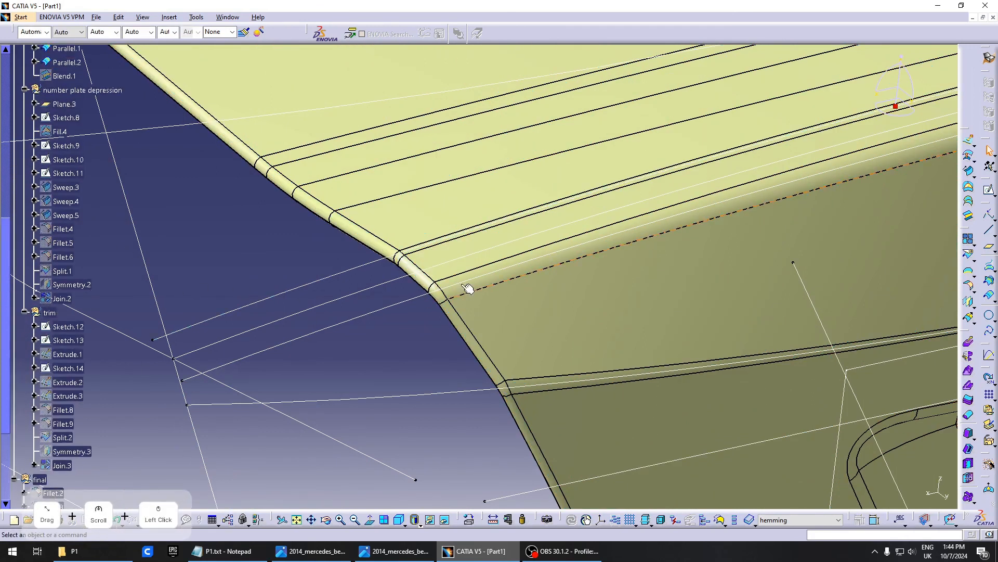
# Colour Fillet.11 light blue and check the recoloured lid and its hem edge from several sides
pyautogui.scroll(-5, 141, 331)
pyautogui.click(67, 414)
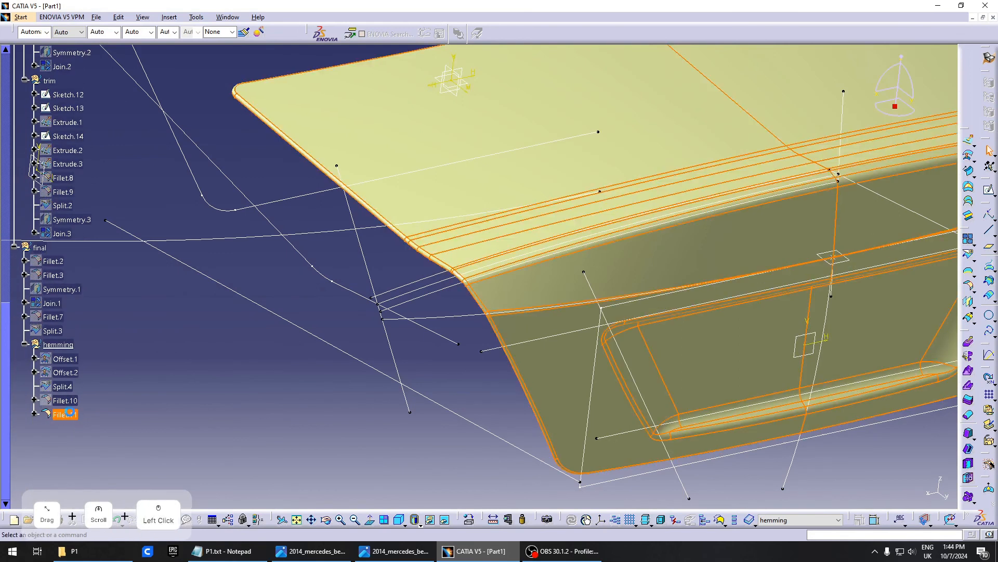
pyautogui.click(46, 32)
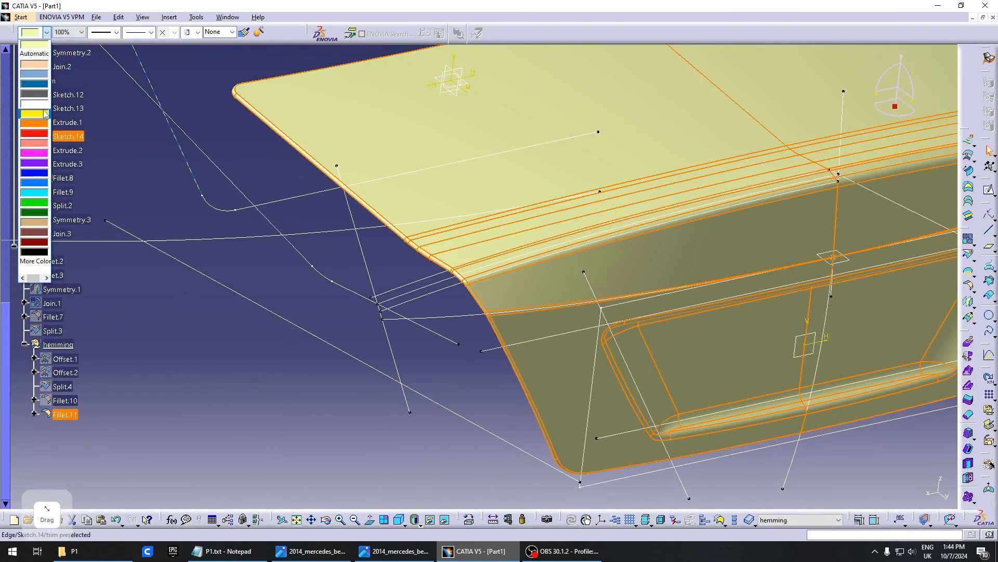
pyautogui.click(42, 74)
pyautogui.click(228, 261)
pyautogui.scroll(1, 700, 355)
pyautogui.moveTo(700, 355); pyautogui.dragTo(232, 279, button='middle')
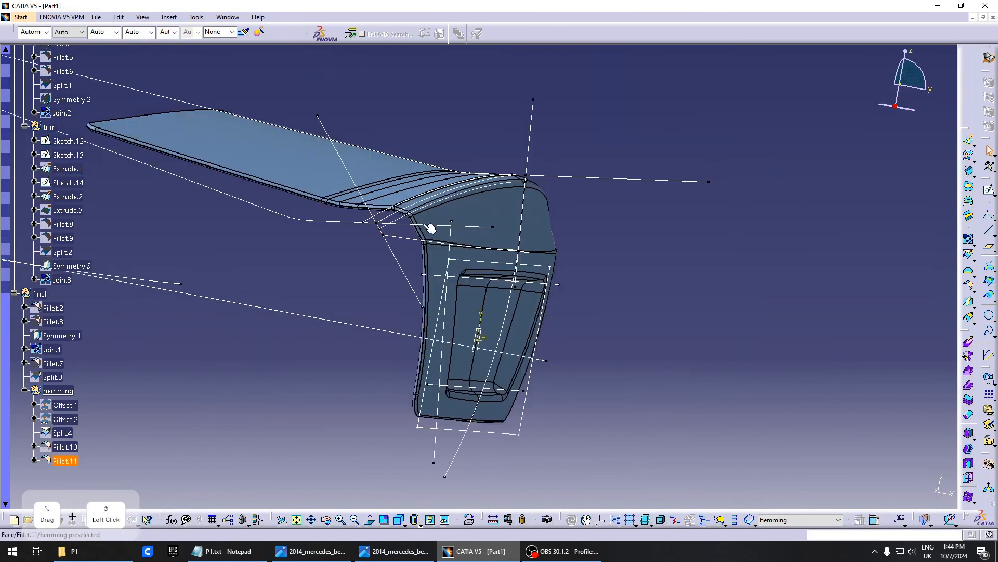
pyautogui.moveTo(445, 241); pyautogui.dragTo(535, 226, button='middle')
pyautogui.moveTo(573, 261); pyautogui.dragTo(517, 256, button='middle')
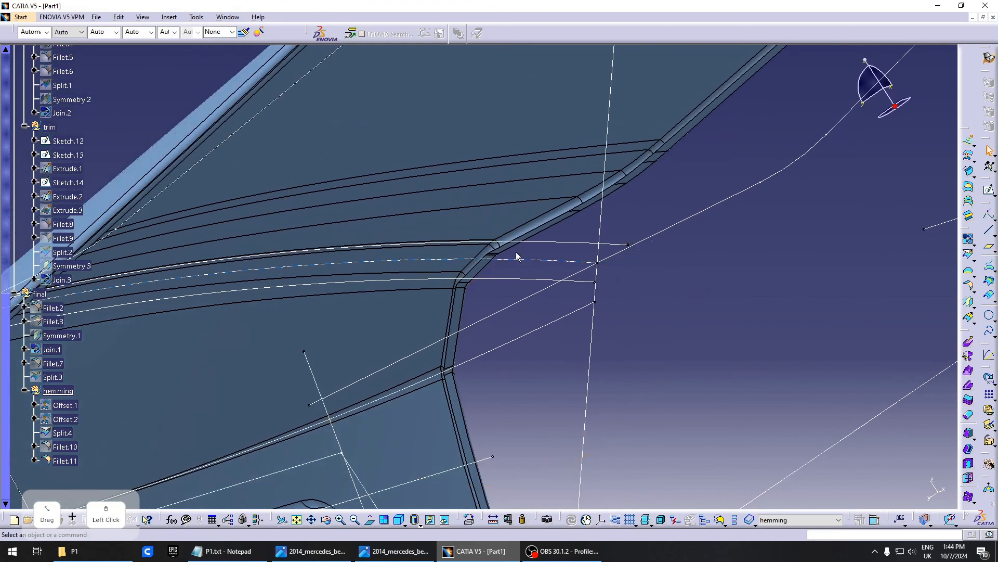
pyautogui.moveTo(450, 300); pyautogui.dragTo(195, 267, button='middle')
# Switch to the Part Design workbench and make PartBody the working object
pyautogui.scroll(5, 154, 220)
pyautogui.click(21, 17)
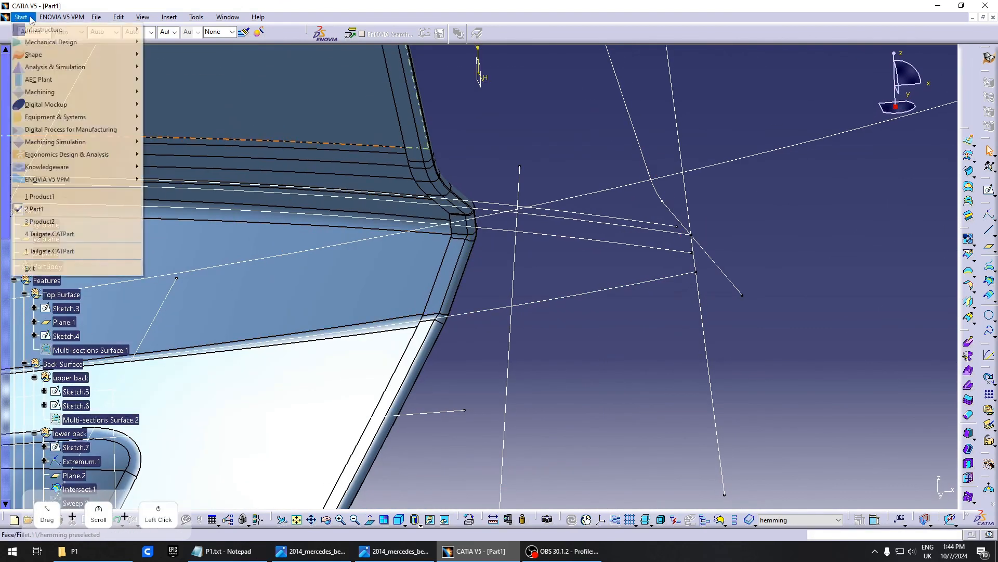
pyautogui.moveTo(78, 42)
pyautogui.click(207, 46)
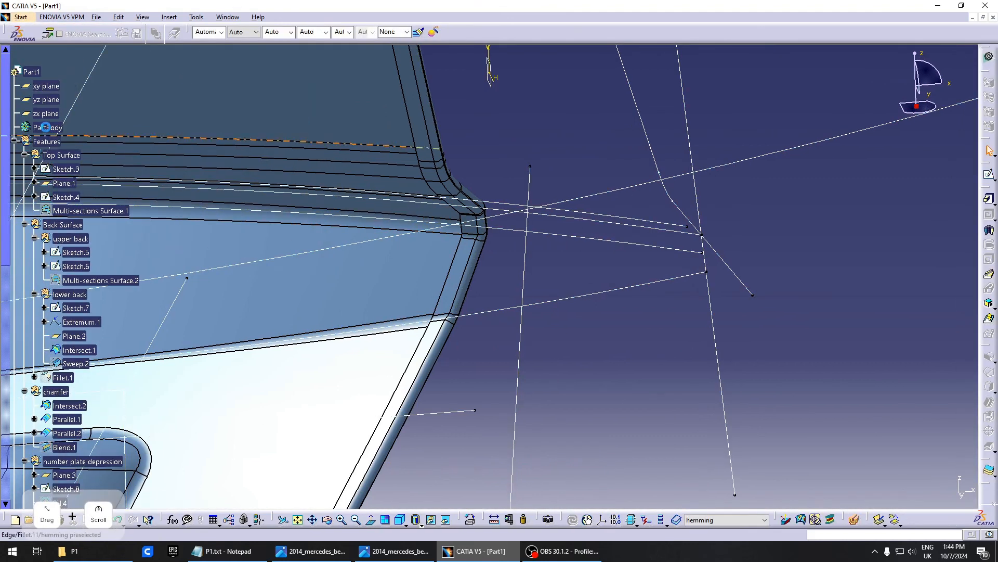
pyautogui.click(54, 127)
pyautogui.moveTo(746, 320); pyautogui.dragTo(708, 357, button='middle')
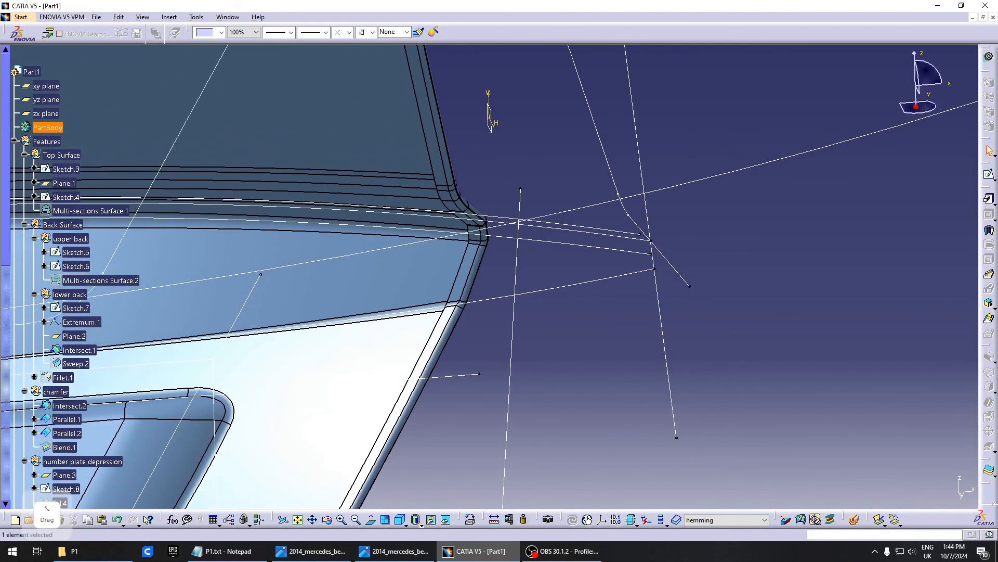
# Thicken the surface Fillet.11 into a solid with a first offset of 1.8 mm and a second offset of 0 mm
pyautogui.click(988, 471)
pyautogui.click(574, 299)
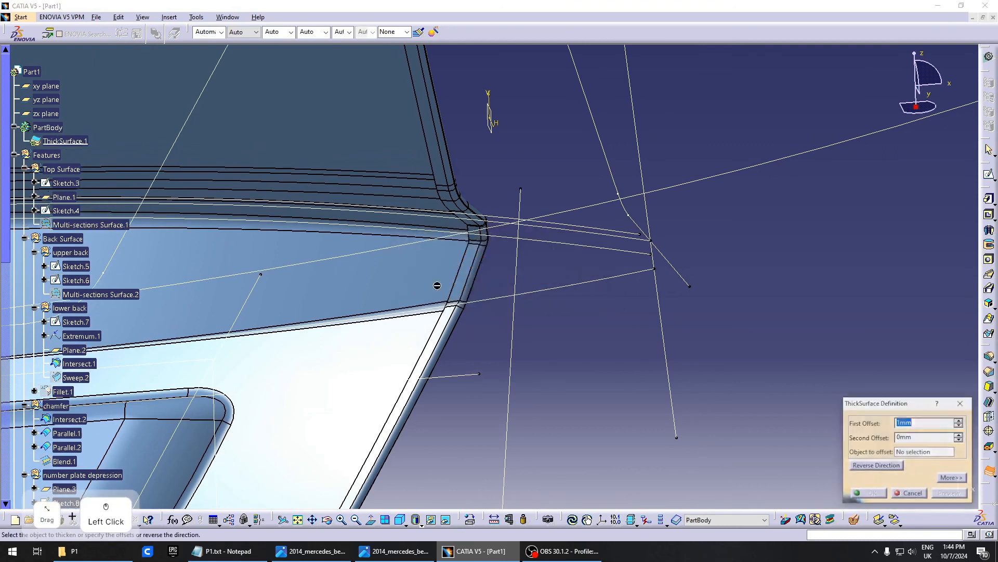
pyautogui.click(411, 286)
pyautogui.moveTo(411, 286); pyautogui.dragTo(530, 473, button='middle')
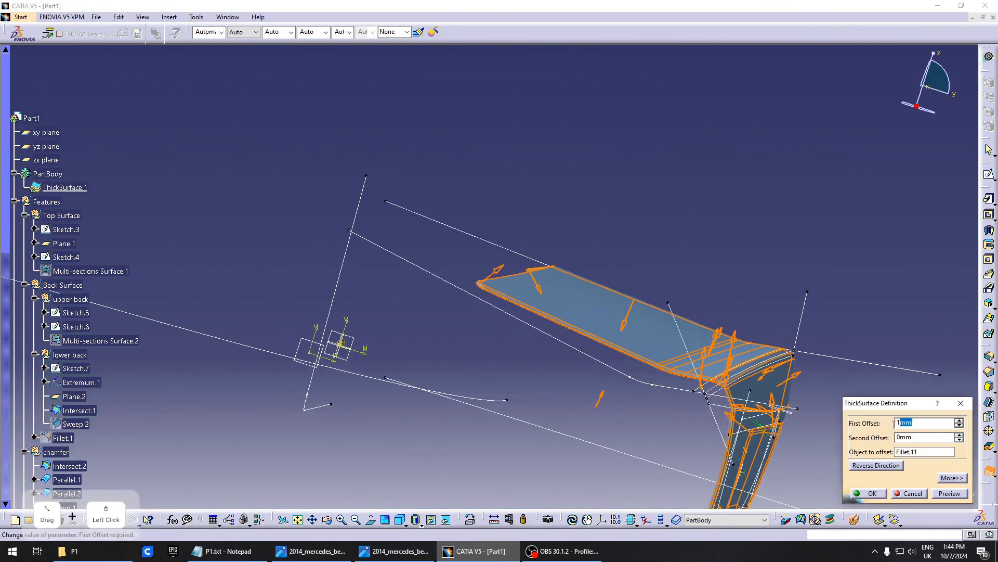
pyautogui.write('.8')
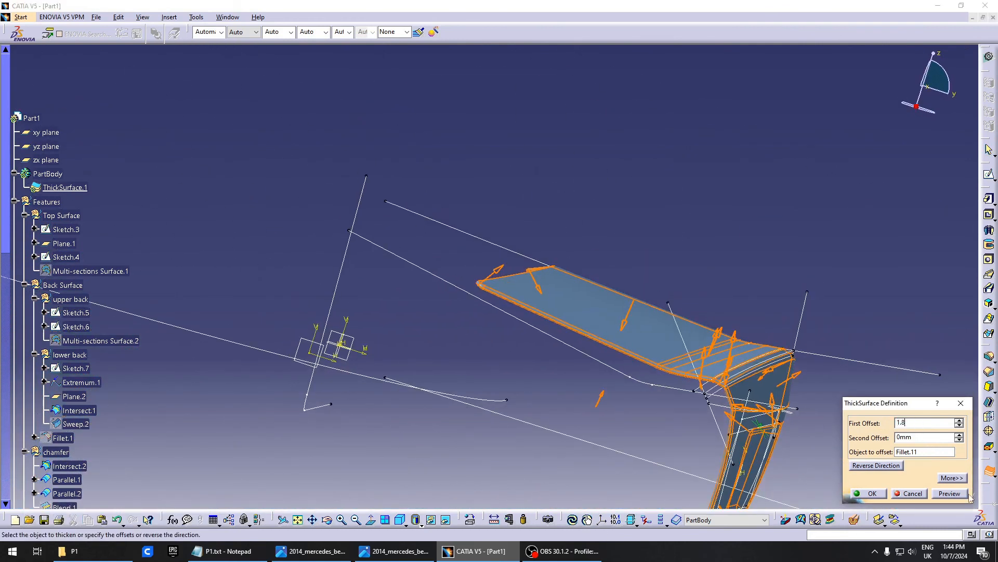
pyautogui.click(870, 493)
# Hide the Features and final geometrical sets, collapse their branches, and view the thickened lid solid alone
pyautogui.press('space')
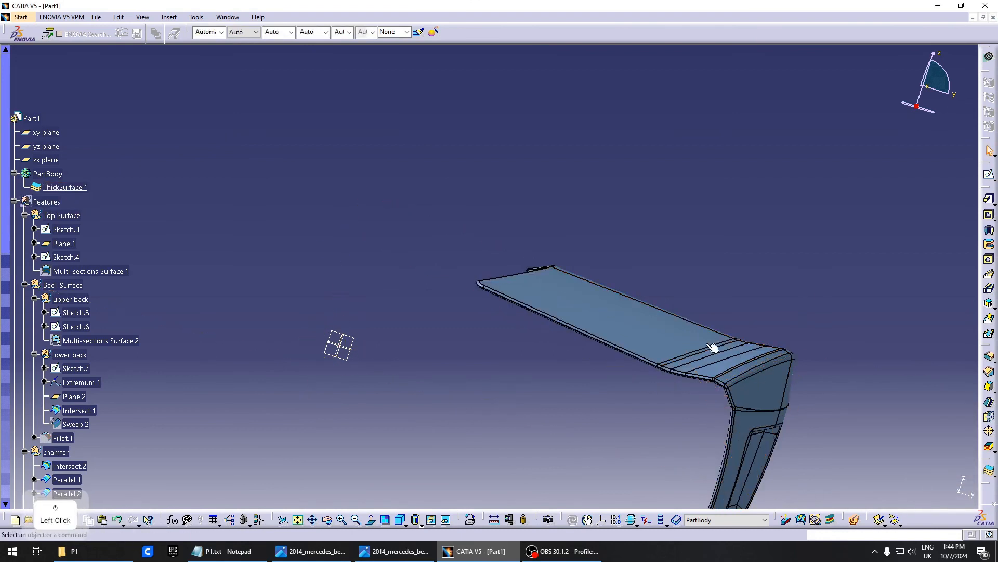
pyautogui.moveTo(712, 347); pyautogui.dragTo(486, 259, button='middle')
pyautogui.click(196, 197)
pyautogui.click(611, 347)
pyautogui.click(14, 201)
pyautogui.moveTo(673, 446); pyautogui.dragTo(483, 374, button='middle')
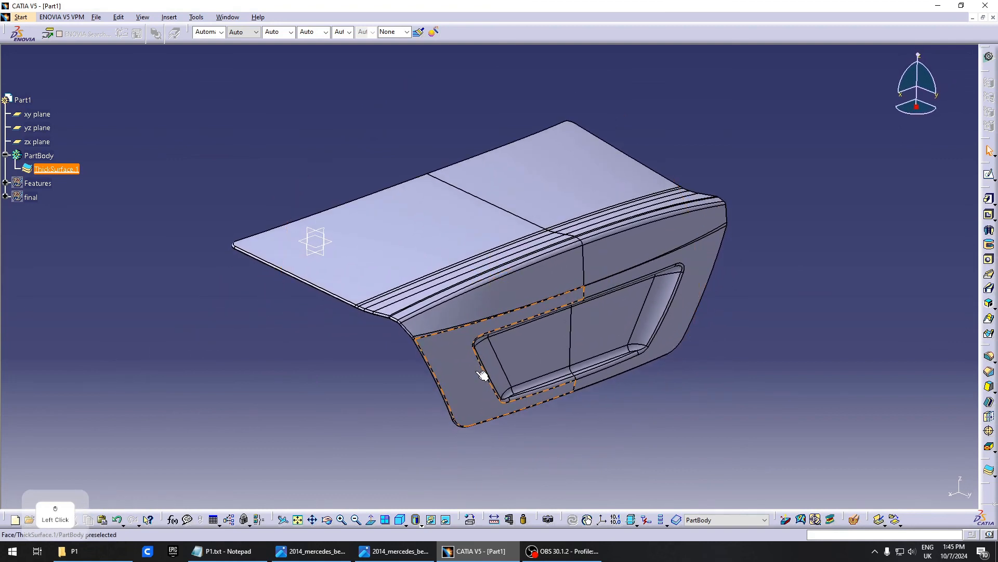